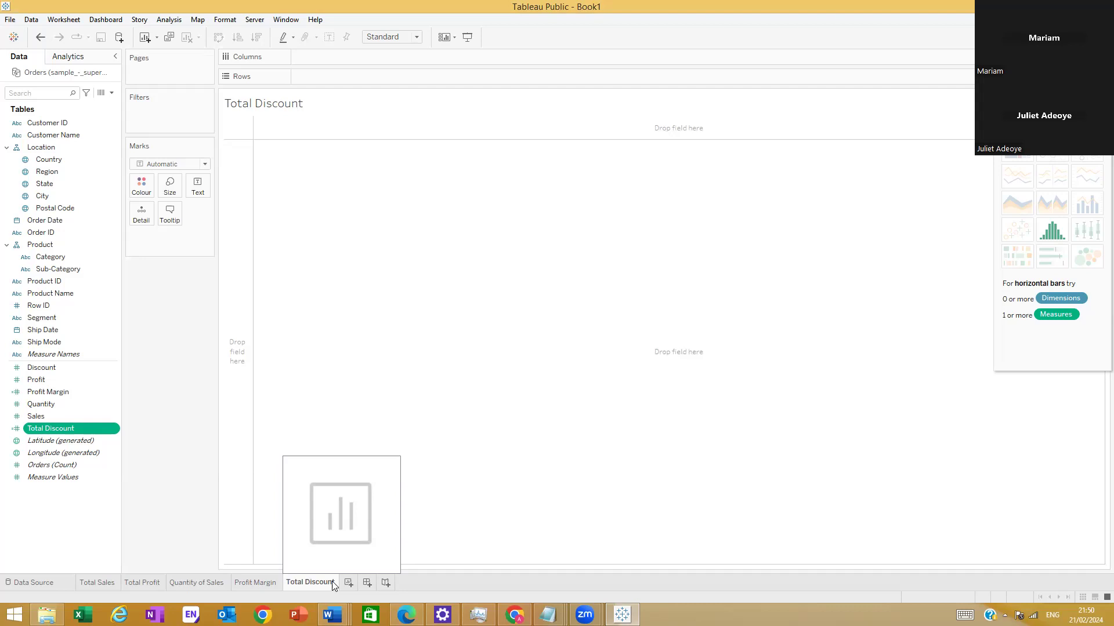
# Step: Add a new worksheet after Total Discount and name it Executive Summary
pyautogui.click(348, 583)
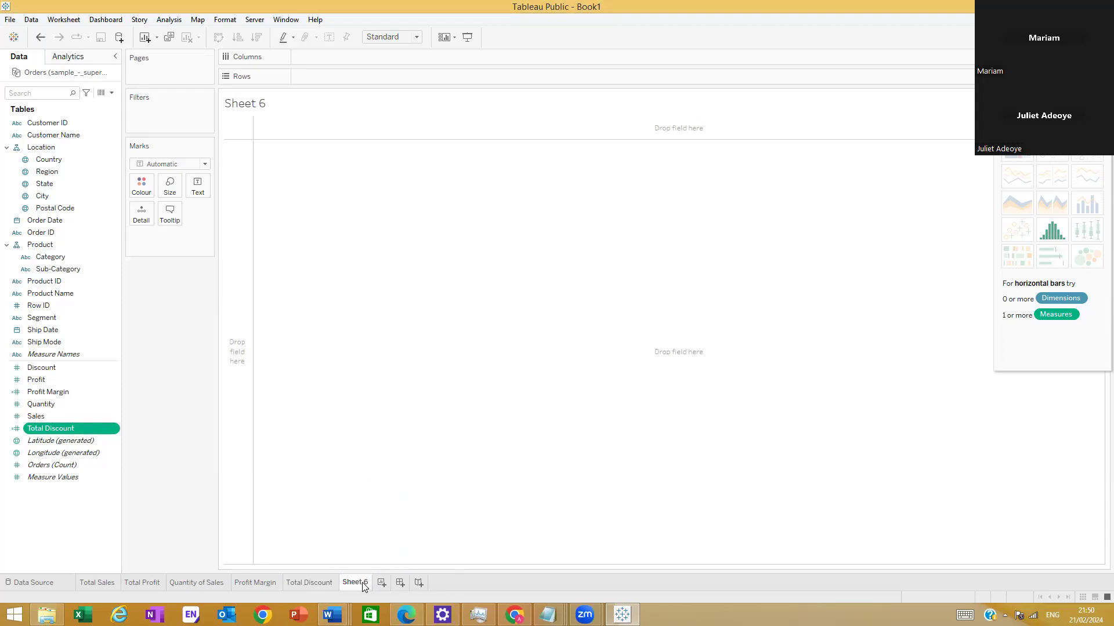
pyautogui.doubleClick(358, 583)
pyautogui.write('COU')
pyautogui.press('BackSpace')
pyautogui.press('BackSpace')
pyautogui.press('BackSpace')
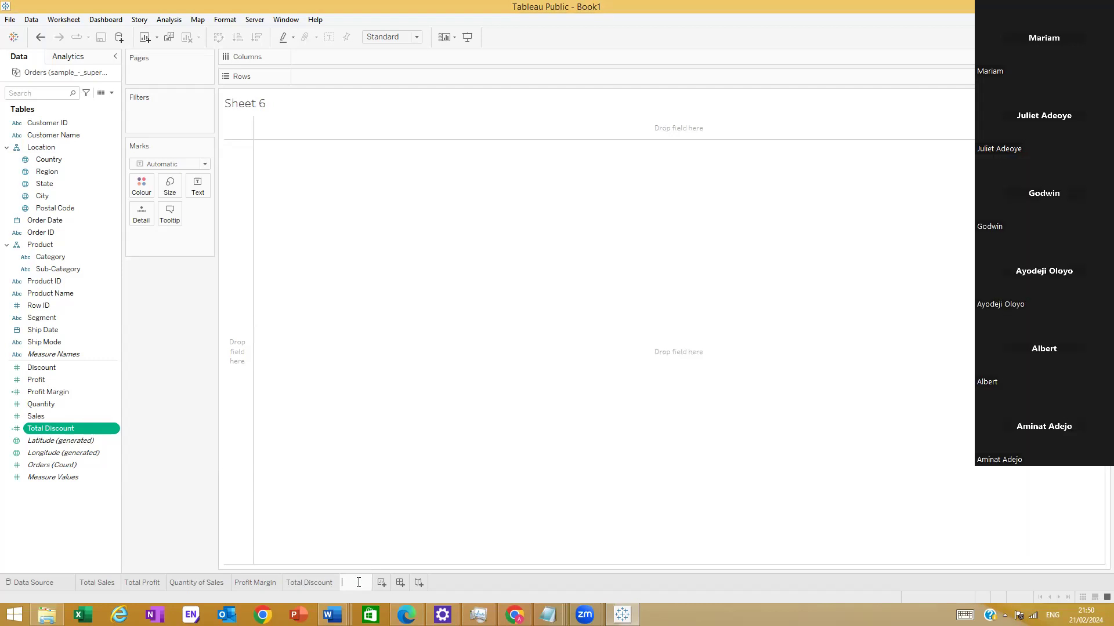
pyautogui.write('xc')
pyautogui.write('cutive ')
pyautogui.write('Summa')
pyautogui.write('ry')
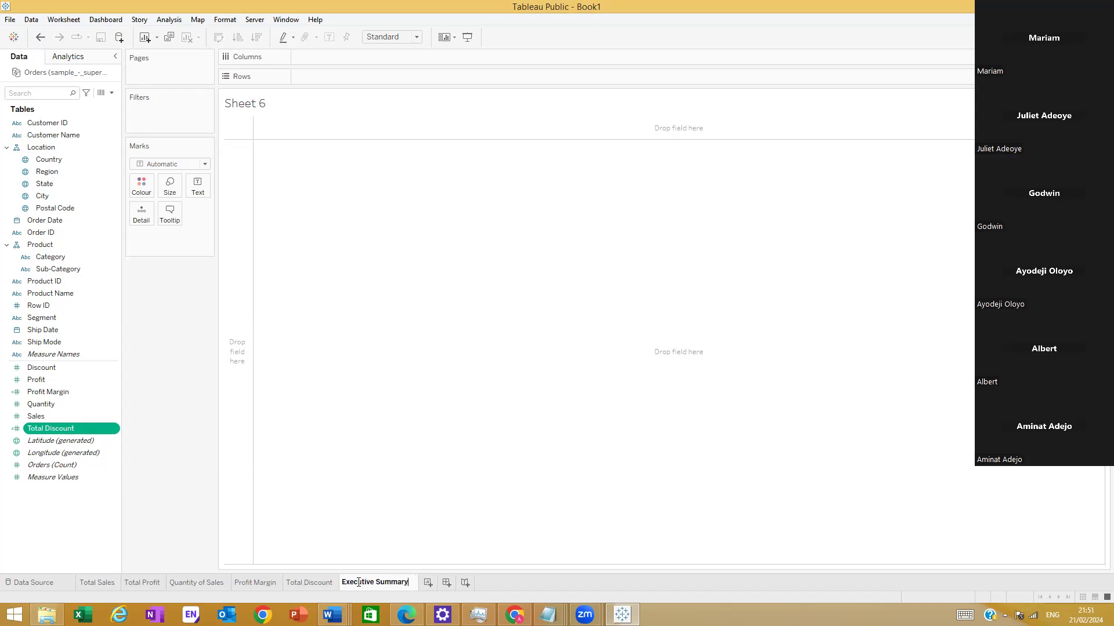
pyautogui.press('Return')
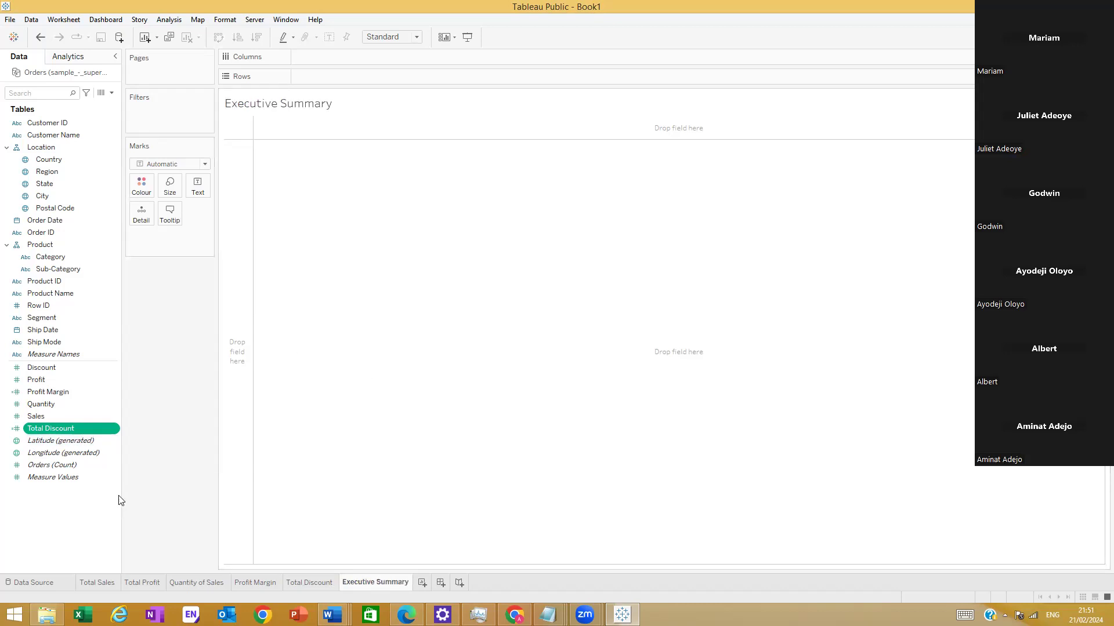
pyautogui.moveTo(58, 477); pyautogui.dragTo(202, 188)
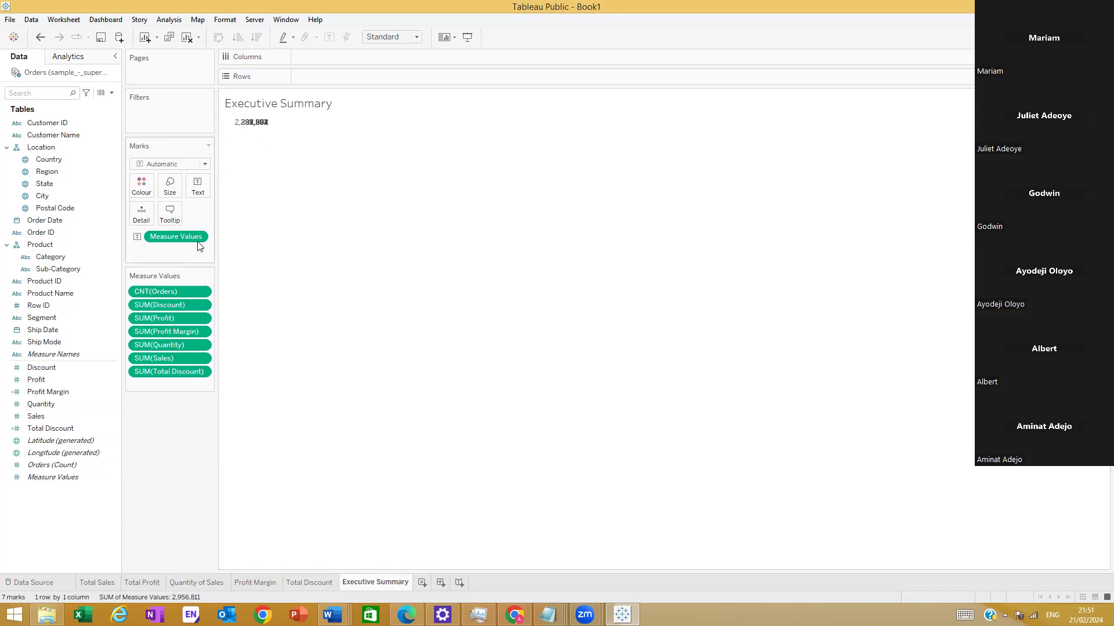
pyautogui.moveTo(185, 237); pyautogui.dragTo(178, 434)
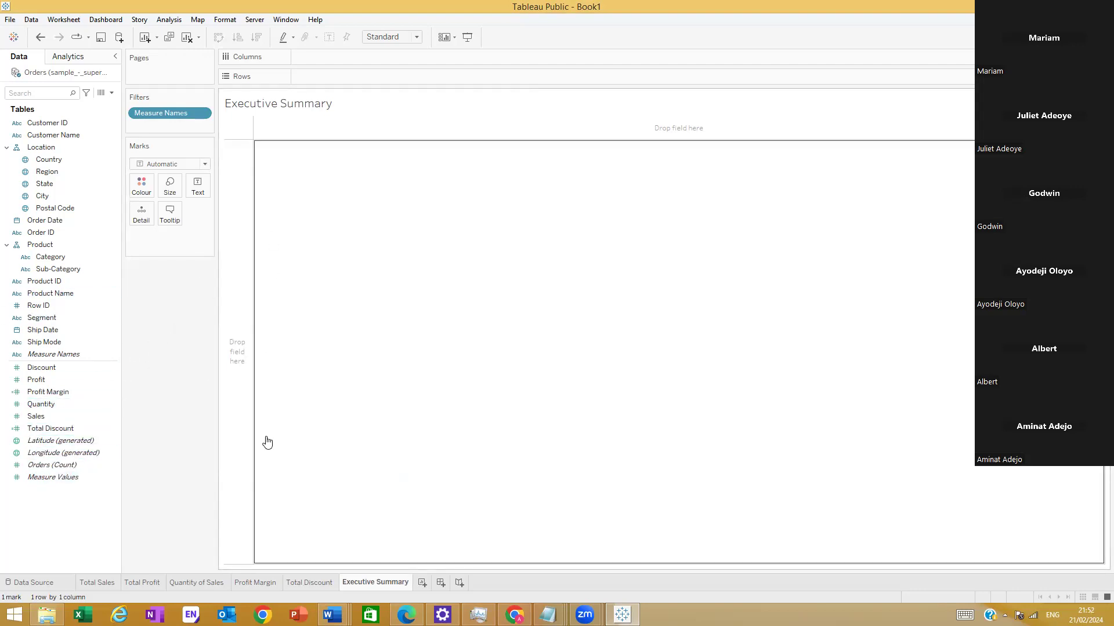
pyautogui.moveTo(65, 479)
pyautogui.mouseDown()
pyautogui.moveTo(364, 29)
pyautogui.moveTo(357, 84)
pyautogui.mouseUp()
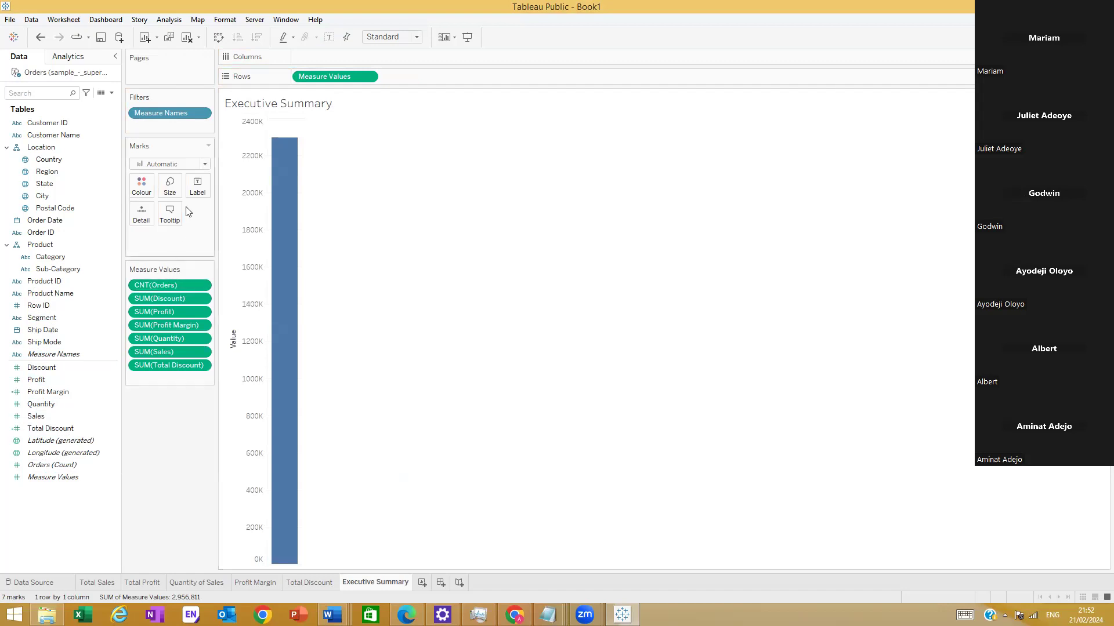
pyautogui.click(198, 188)
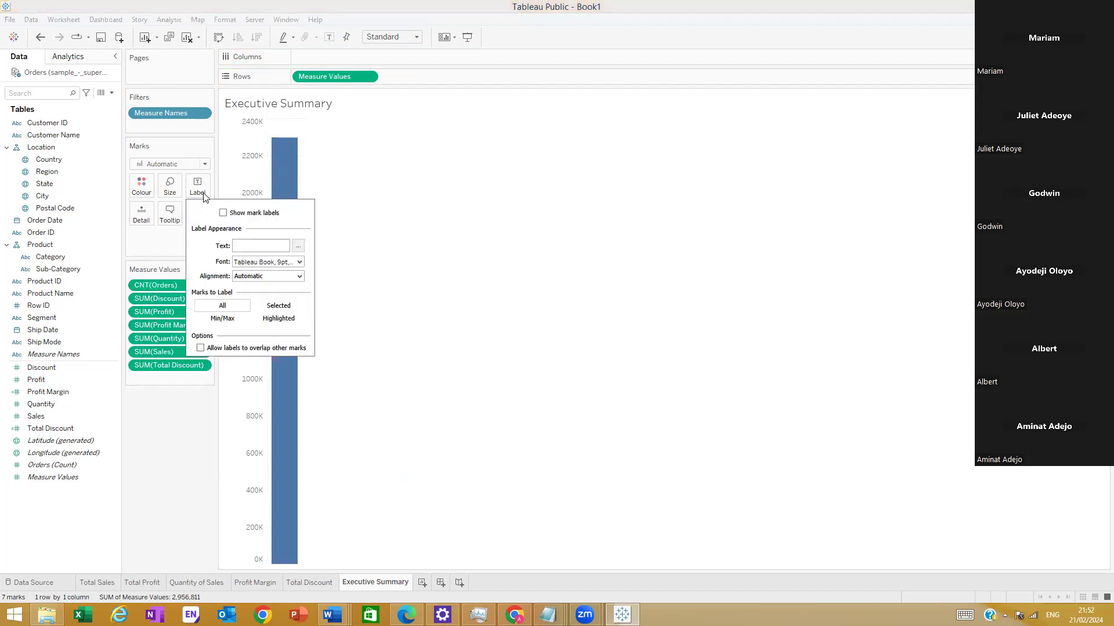
pyautogui.click(205, 164)
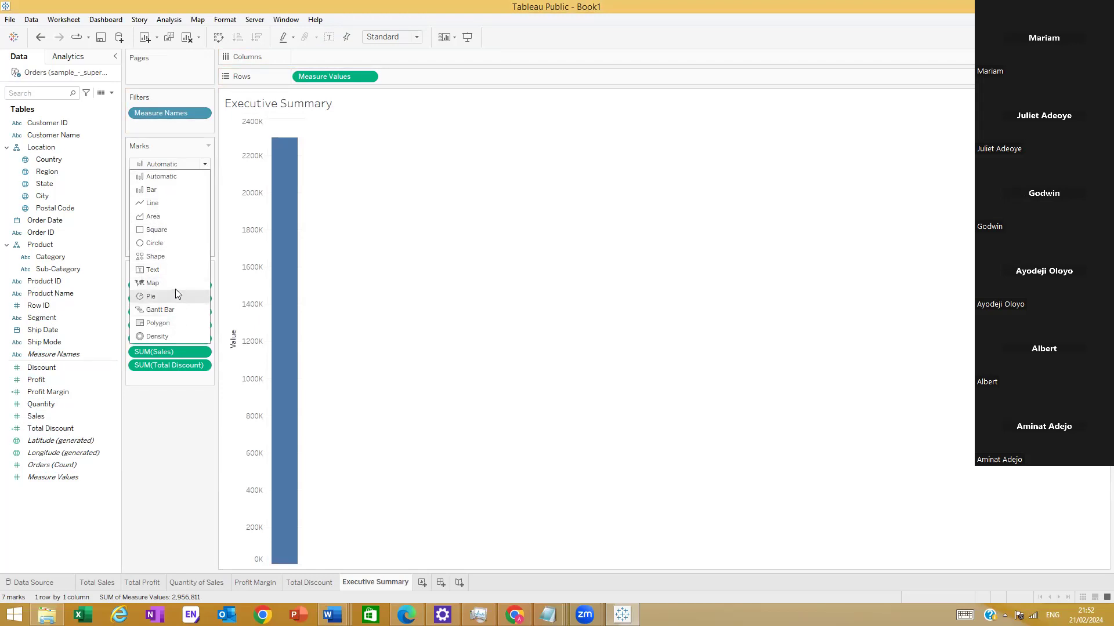
pyautogui.click(173, 270)
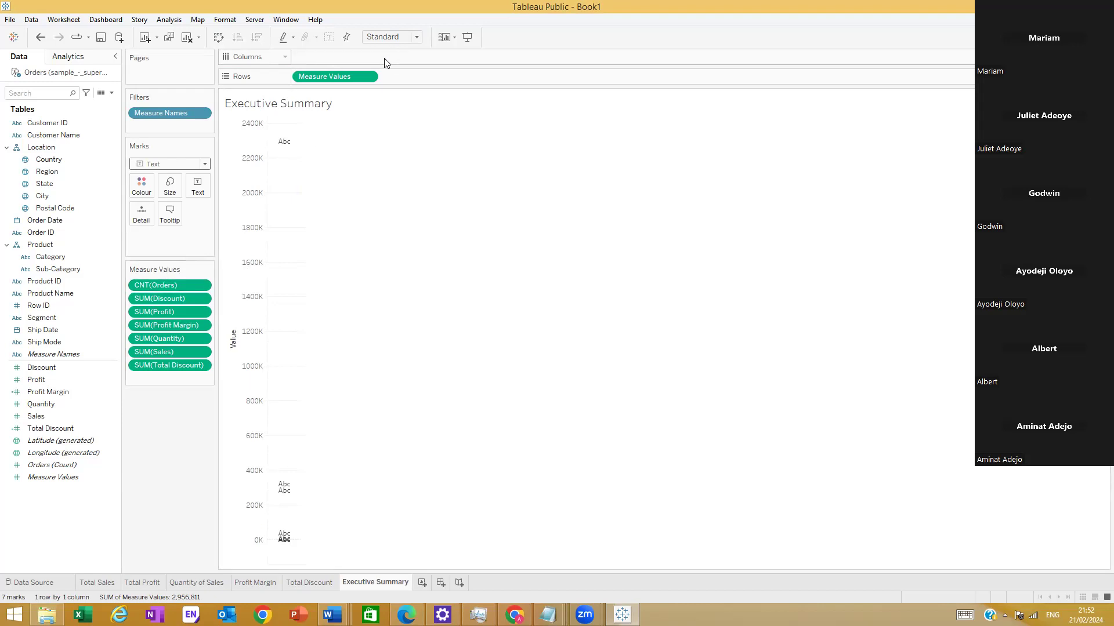
pyautogui.click(1019, 70)
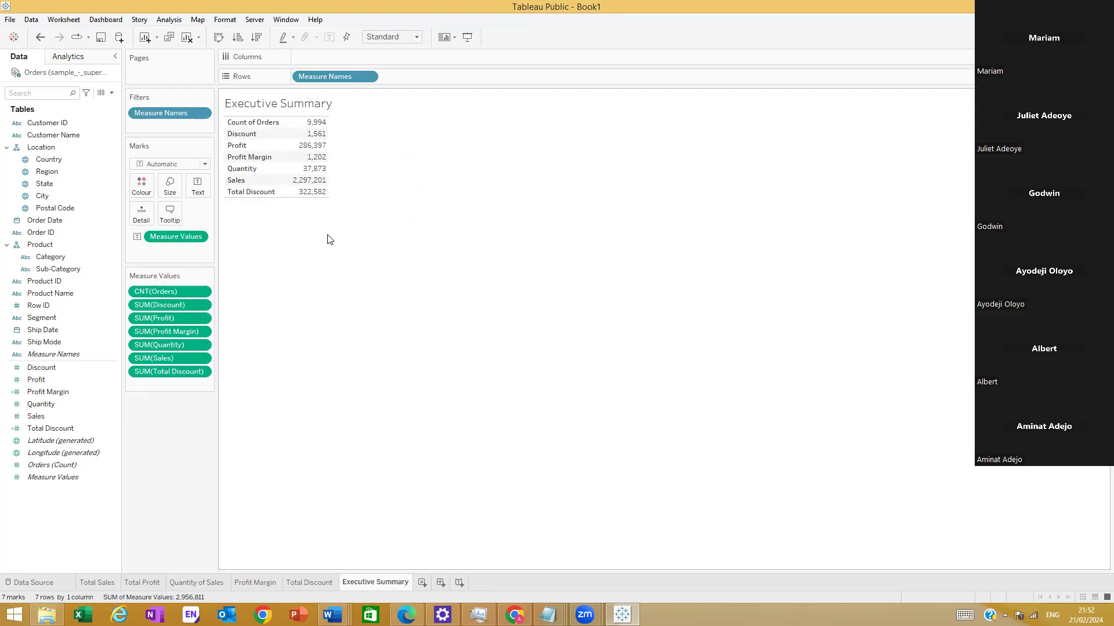
pyautogui.moveTo(339, 76); pyautogui.dragTo(194, 406)
pyautogui.moveTo(178, 234); pyautogui.dragTo(176, 352)
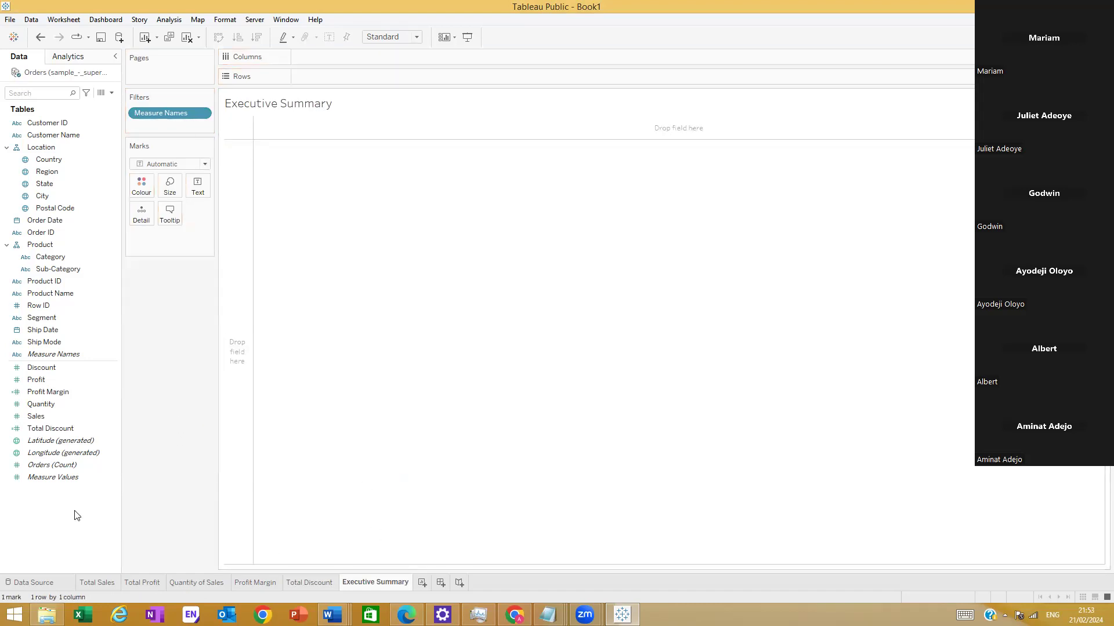
# Step: On the Total Sales worksheet, add the Sales measure to the view as a text value
pyautogui.click(92, 583)
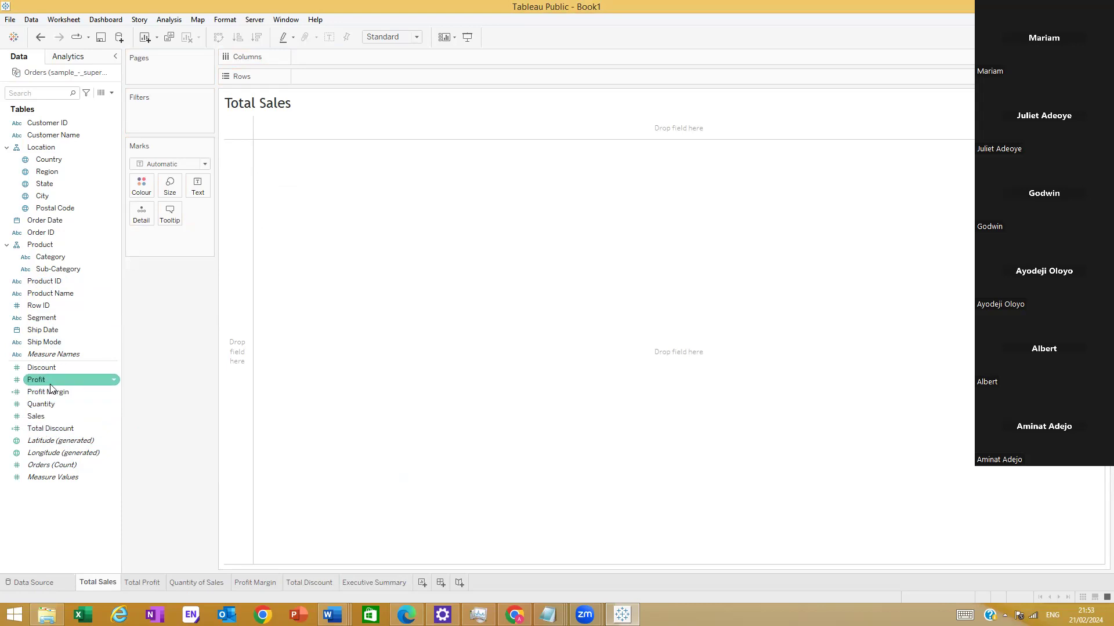
pyautogui.moveTo(40, 418); pyautogui.dragTo(283, 160)
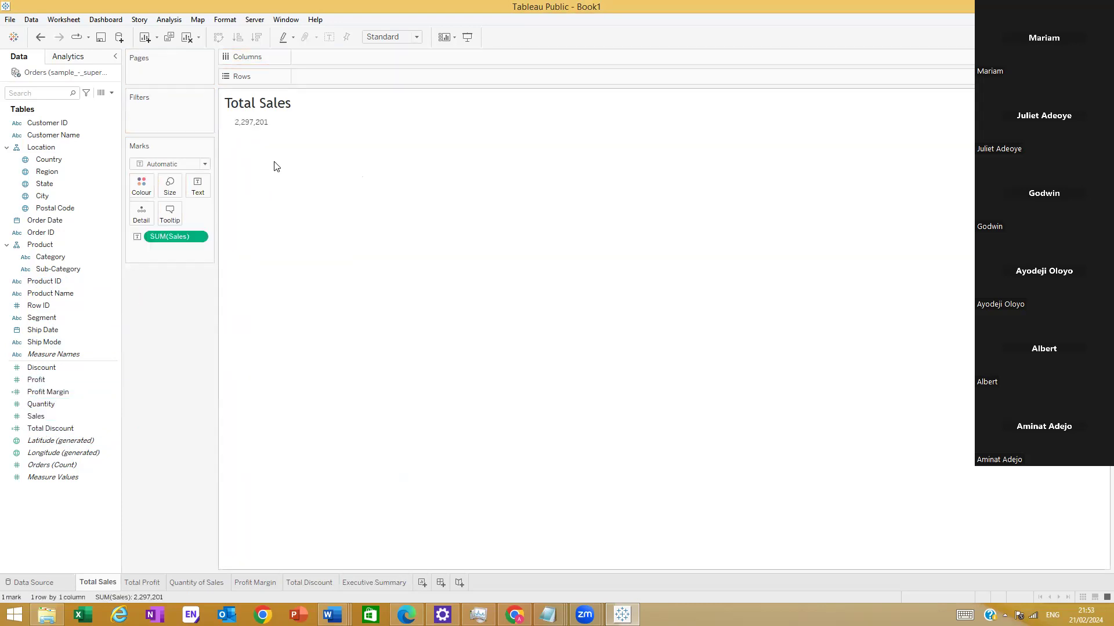
pyautogui.click(205, 165)
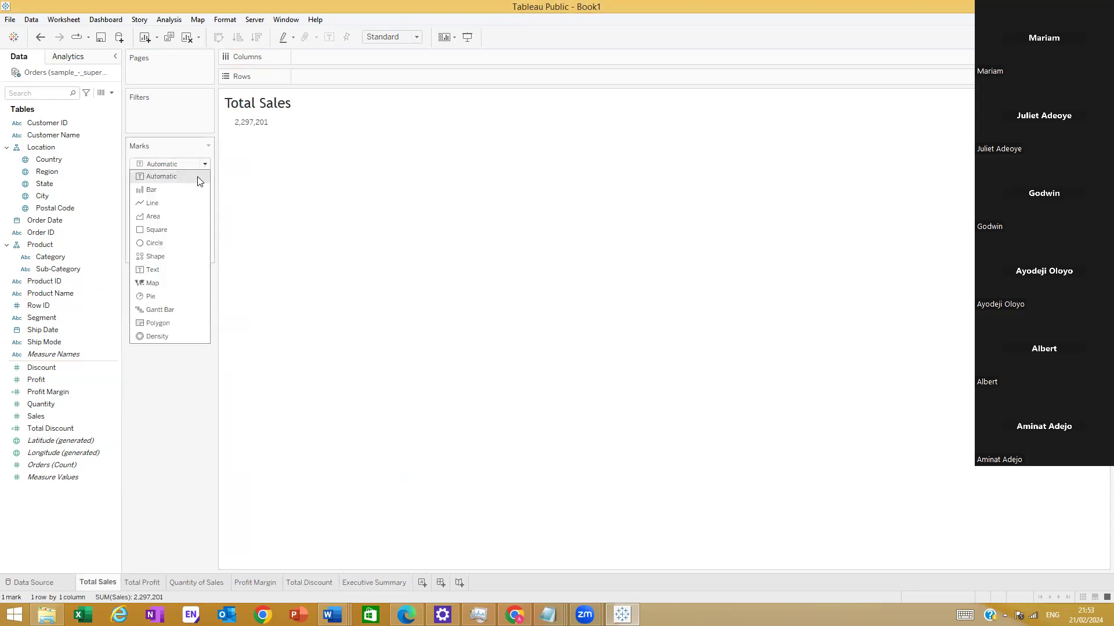
pyautogui.click(153, 404)
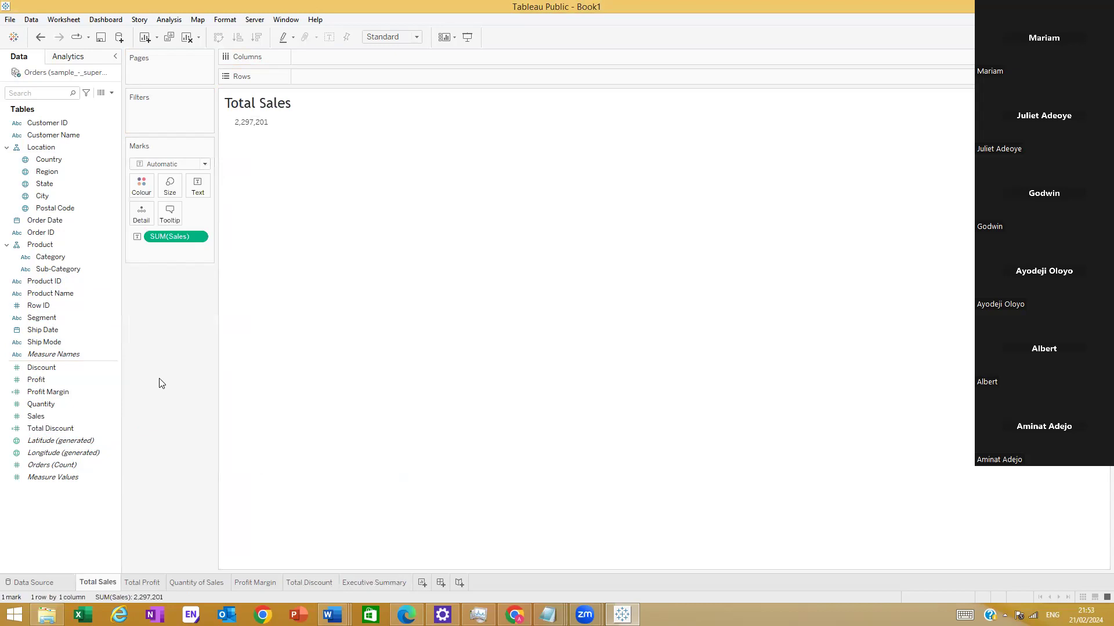
# Step: Format the SUM(Sales) pane numbers as custom currency with a £ prefix and 0 decimal places
pyautogui.click(263, 123)
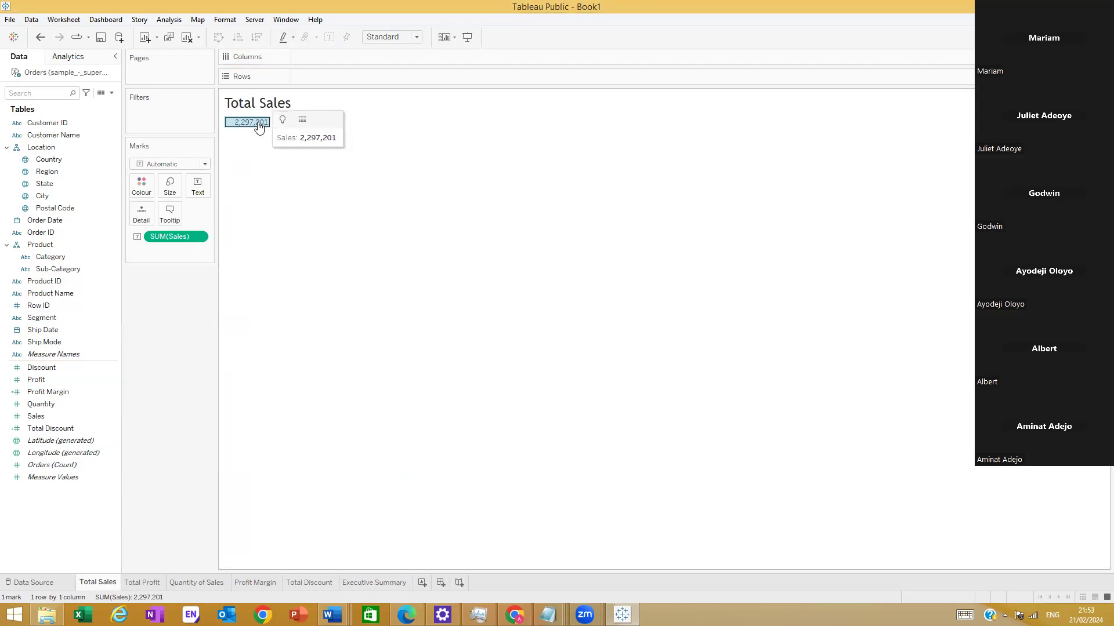
pyautogui.rightClick(258, 123)
pyautogui.click(299, 163)
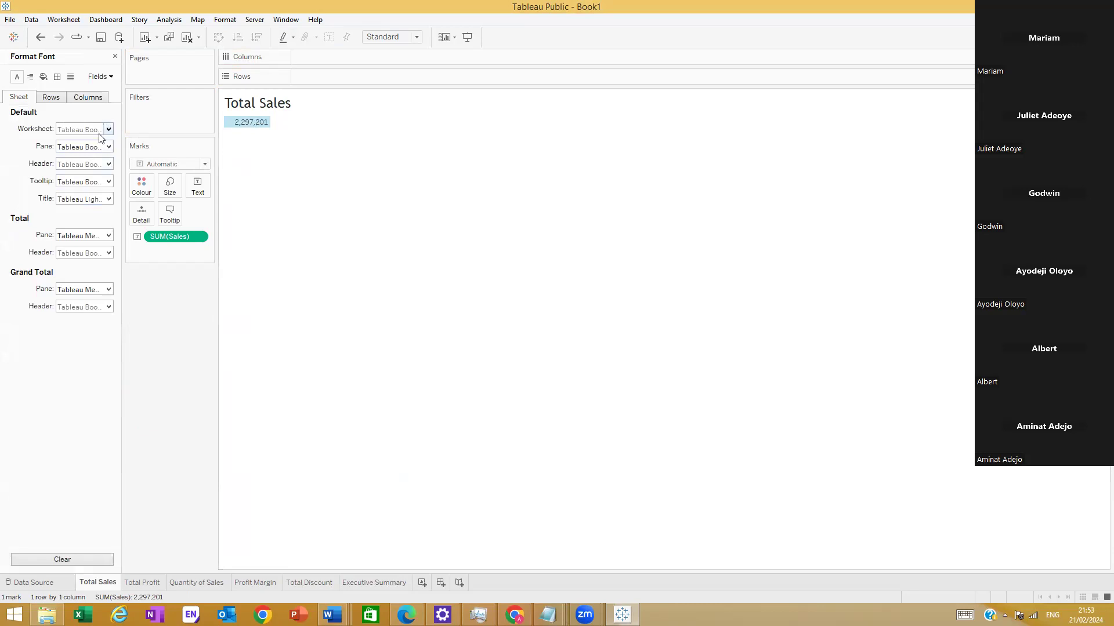
pyautogui.click(100, 77)
pyautogui.click(122, 89)
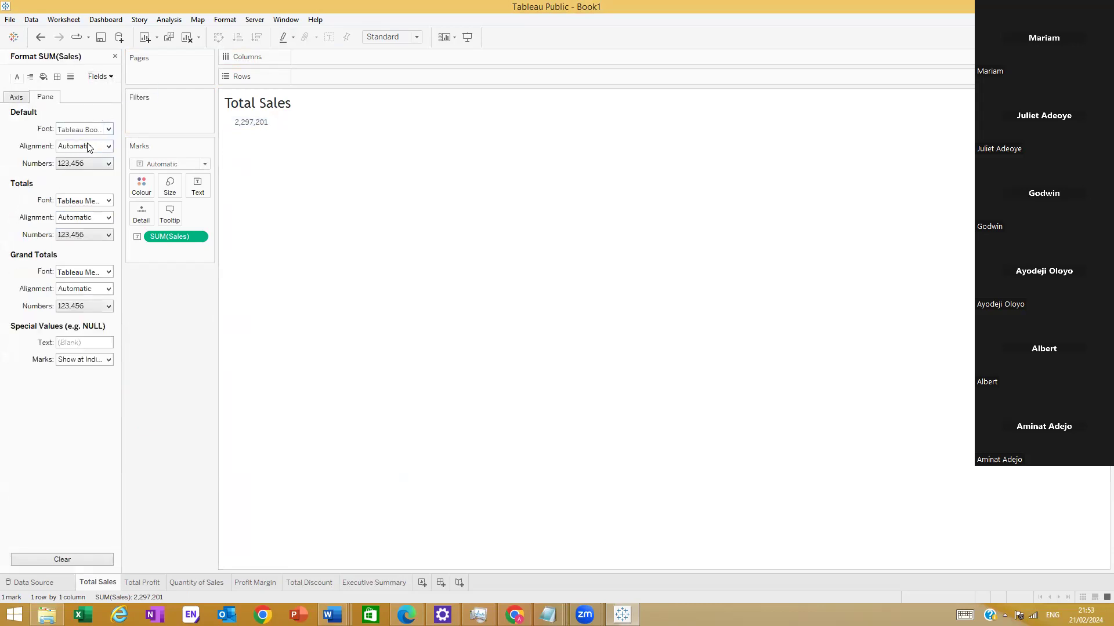
pyautogui.click(108, 164)
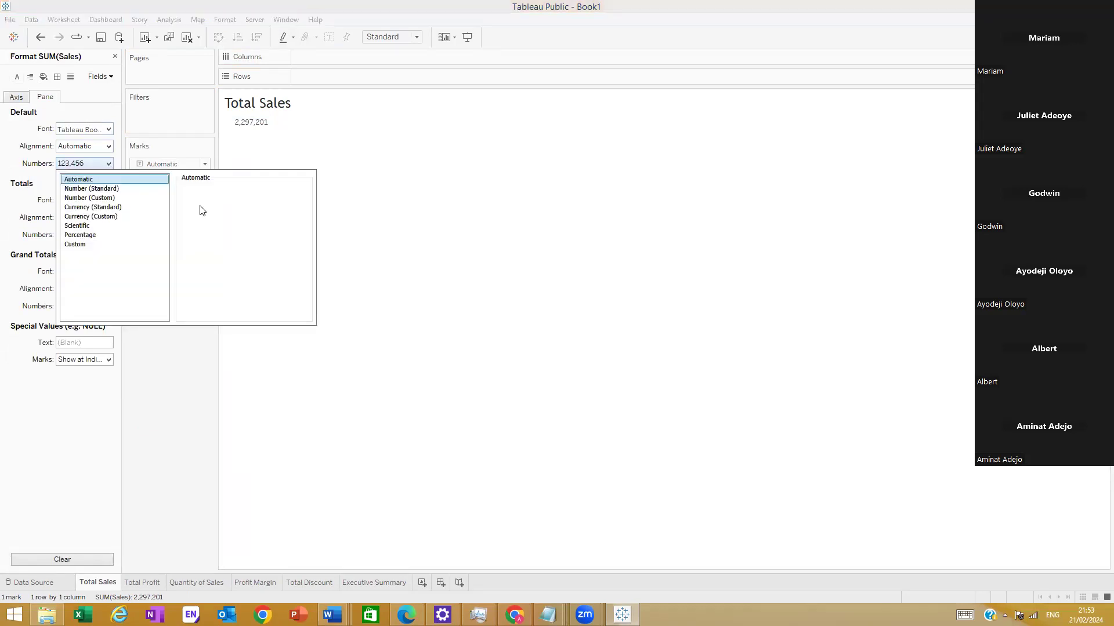
pyautogui.click(91, 216)
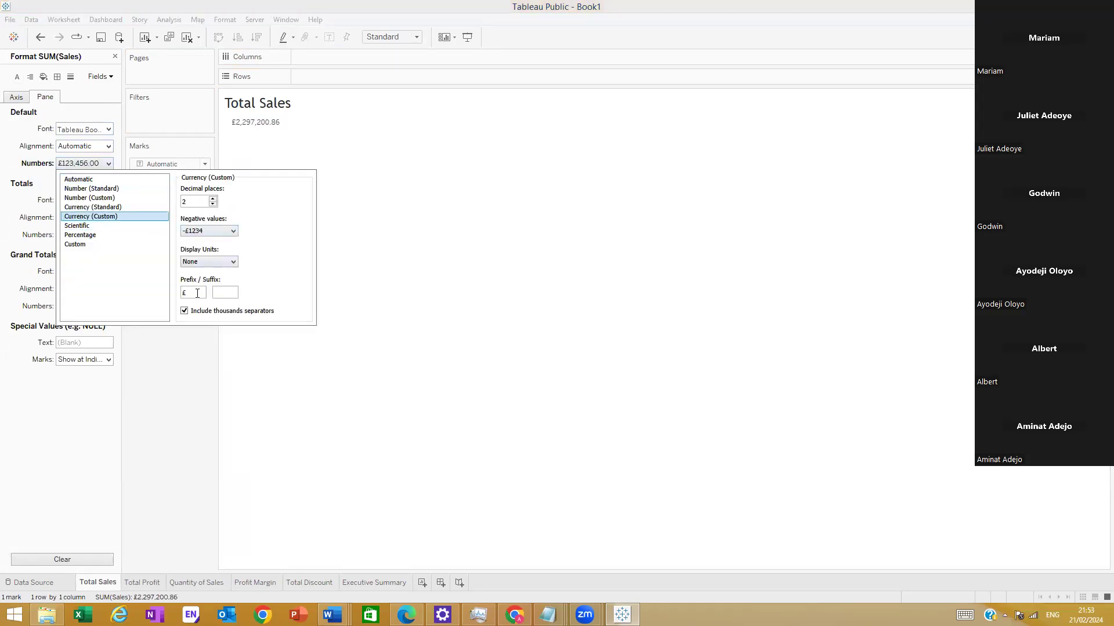
pyautogui.click(212, 204)
pyautogui.click(212, 205)
pyautogui.click(160, 377)
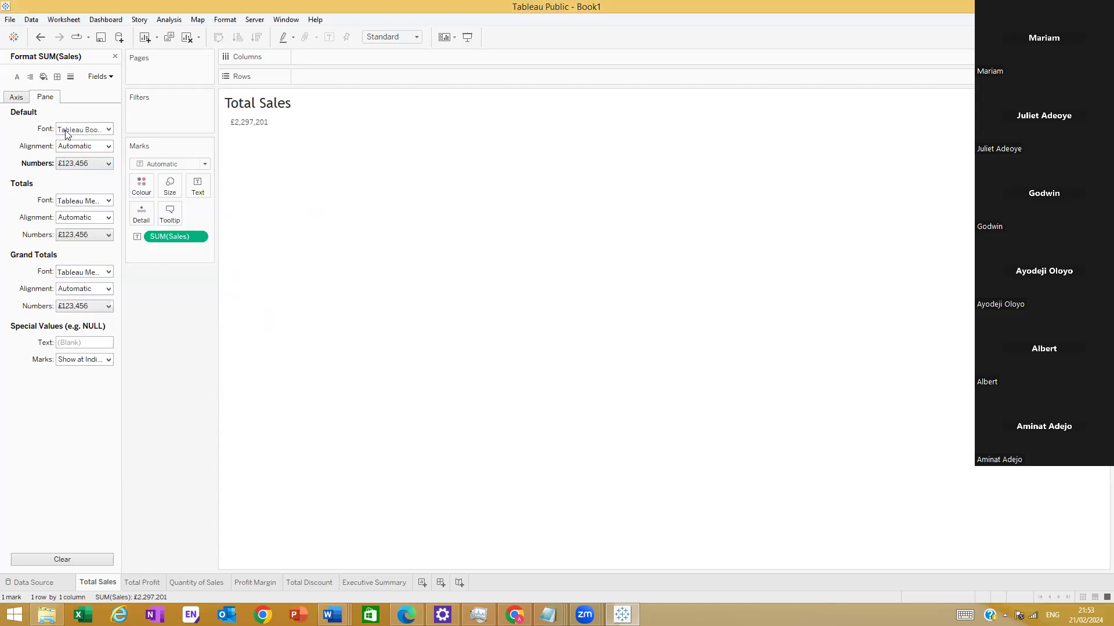
# Step: Set the default pane font of SUM(Sales) to Tableau Semibold at size 10
pyautogui.click(108, 129)
pyautogui.click(84, 162)
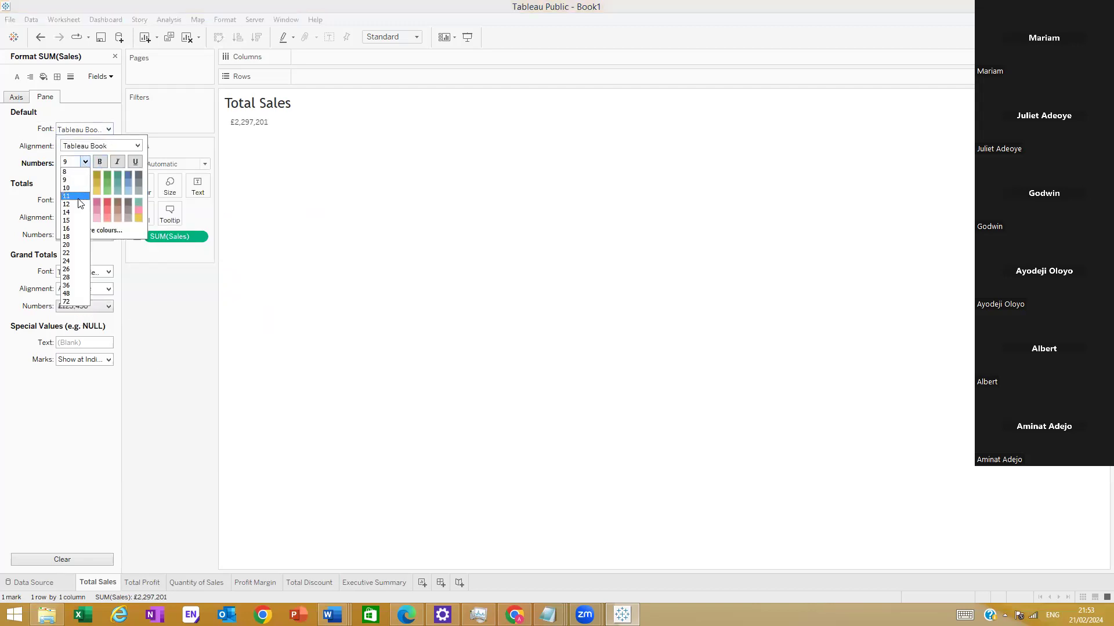
pyautogui.click(75, 190)
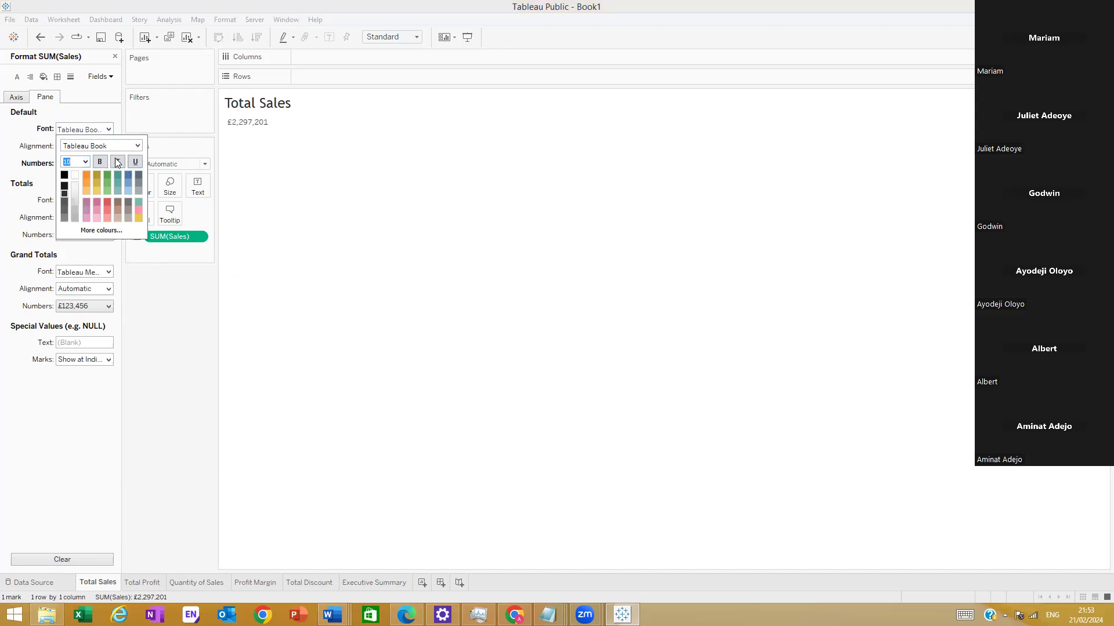
pyautogui.click(137, 146)
pyautogui.click(138, 148)
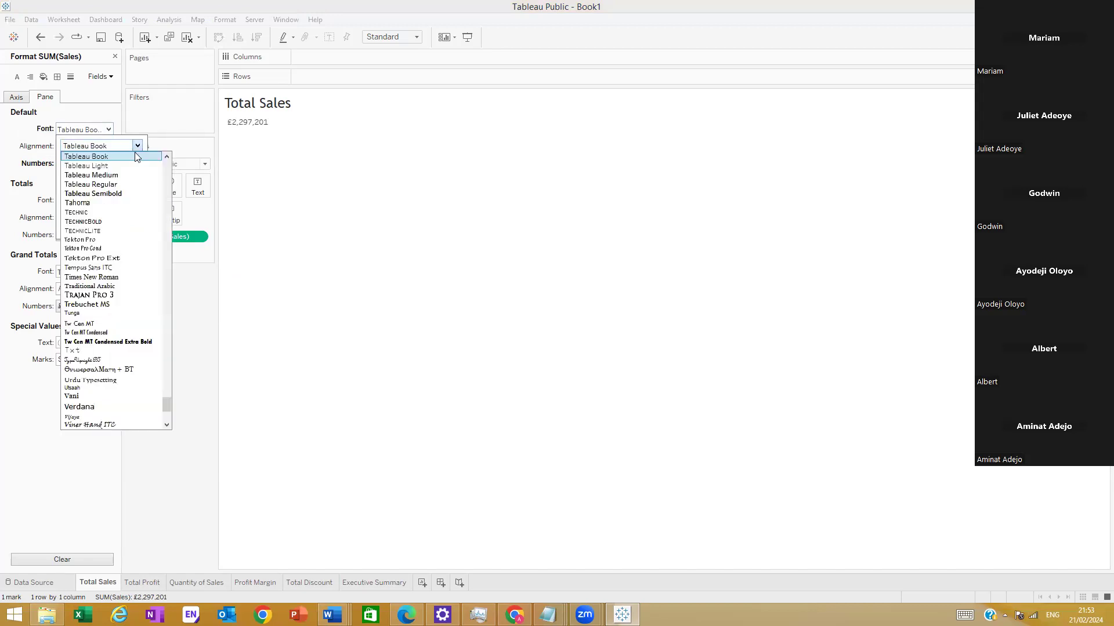
pyautogui.click(99, 195)
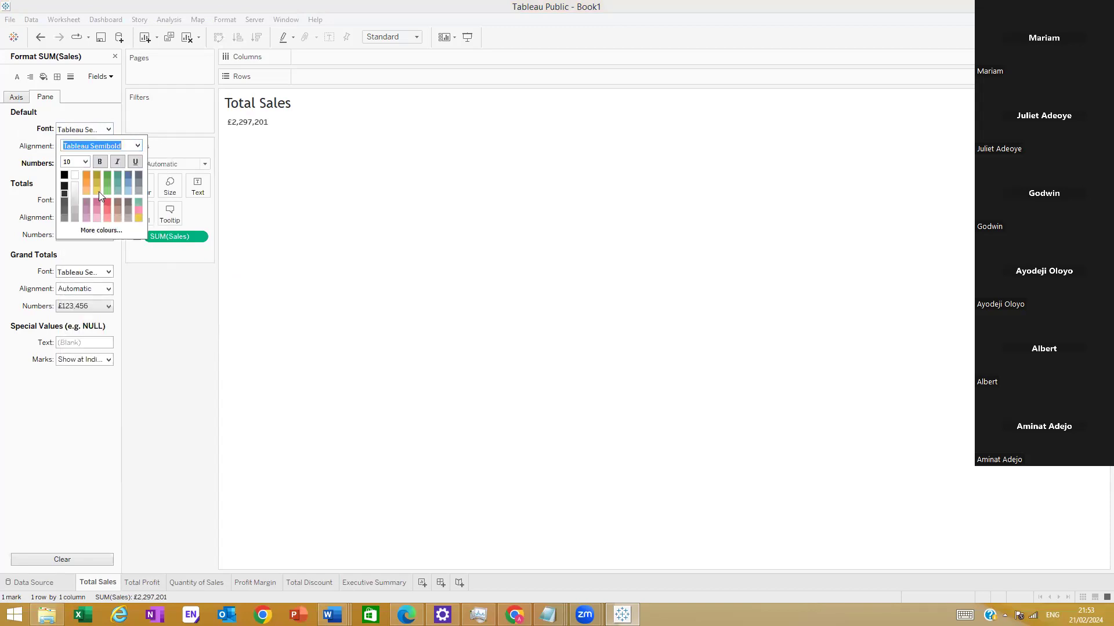
# Step: Try Tahoma for the Sales value and switch its font back to Tableau Semibold
pyautogui.click(138, 146)
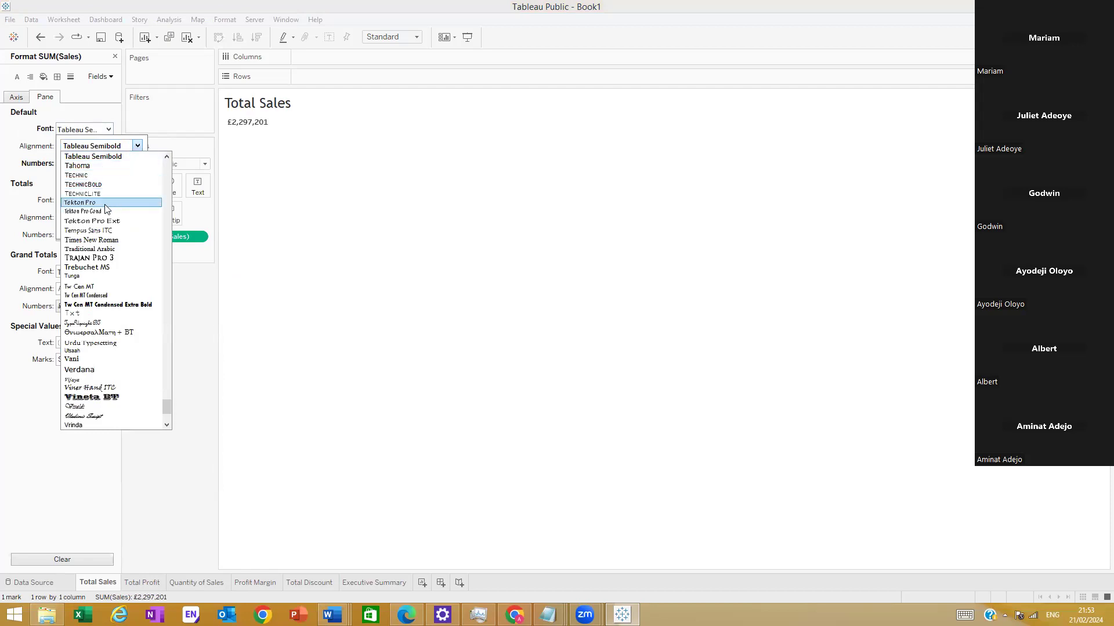
pyautogui.click(96, 167)
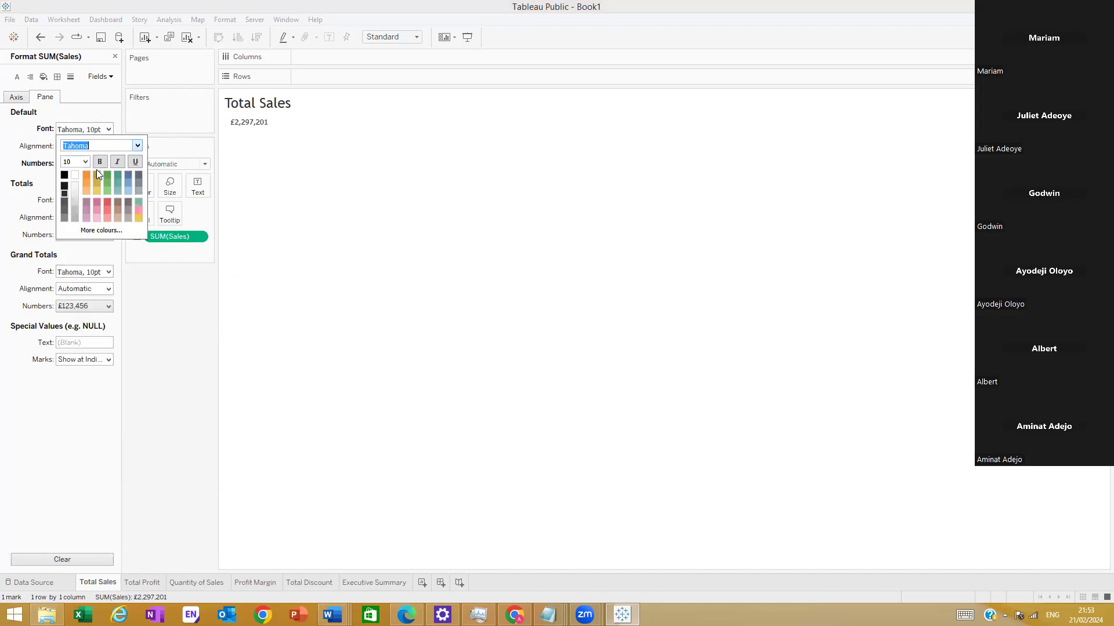
pyautogui.click(138, 146)
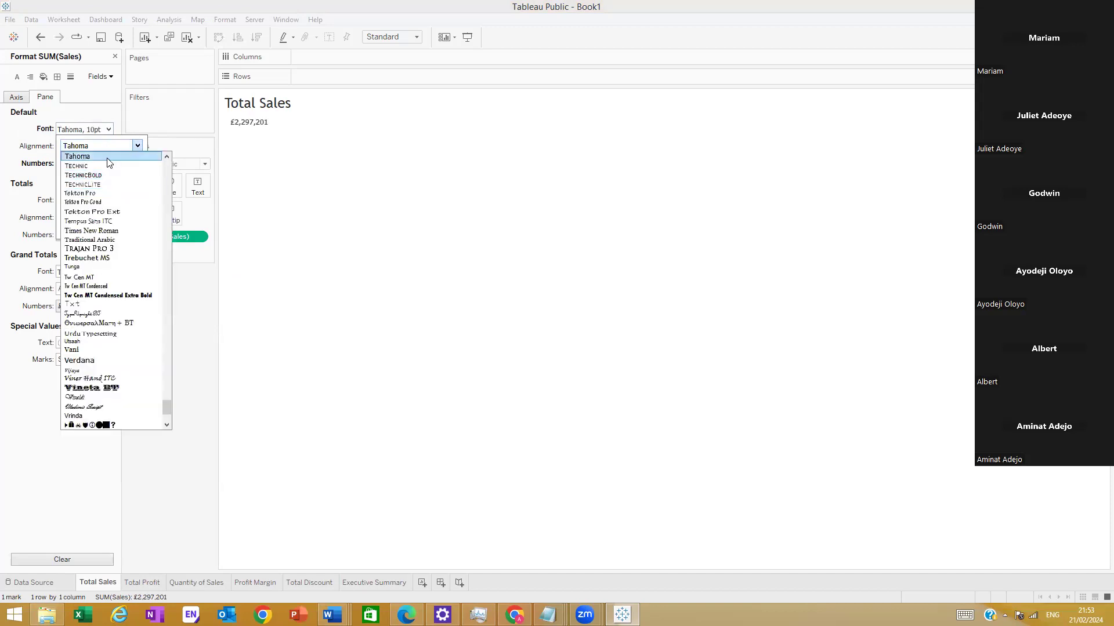
pyautogui.scroll(2, 110, 188)
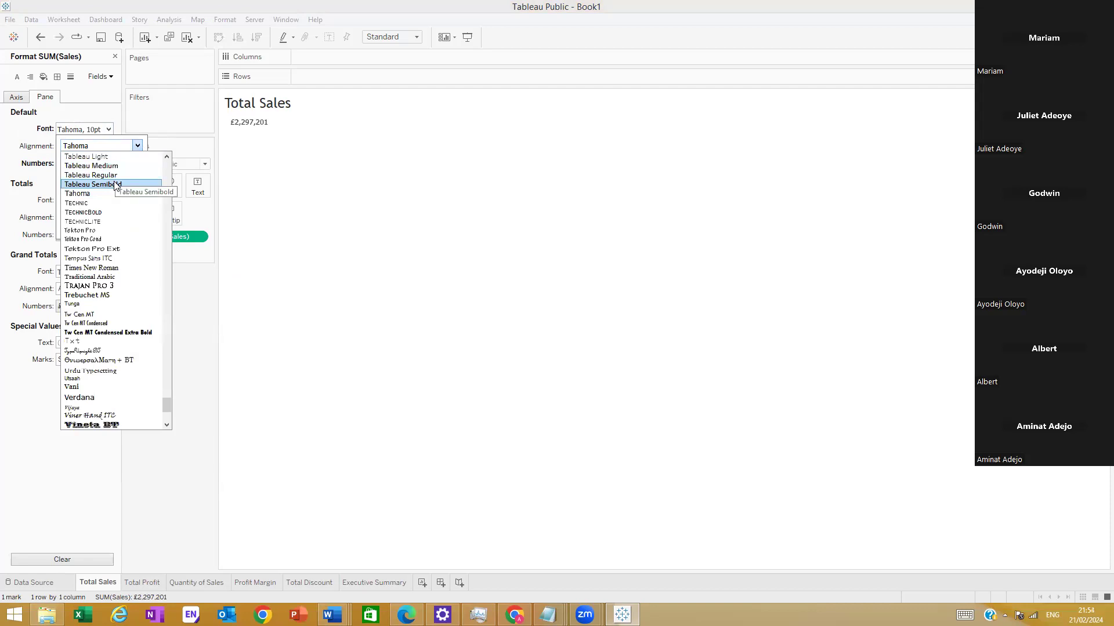
pyautogui.click(116, 185)
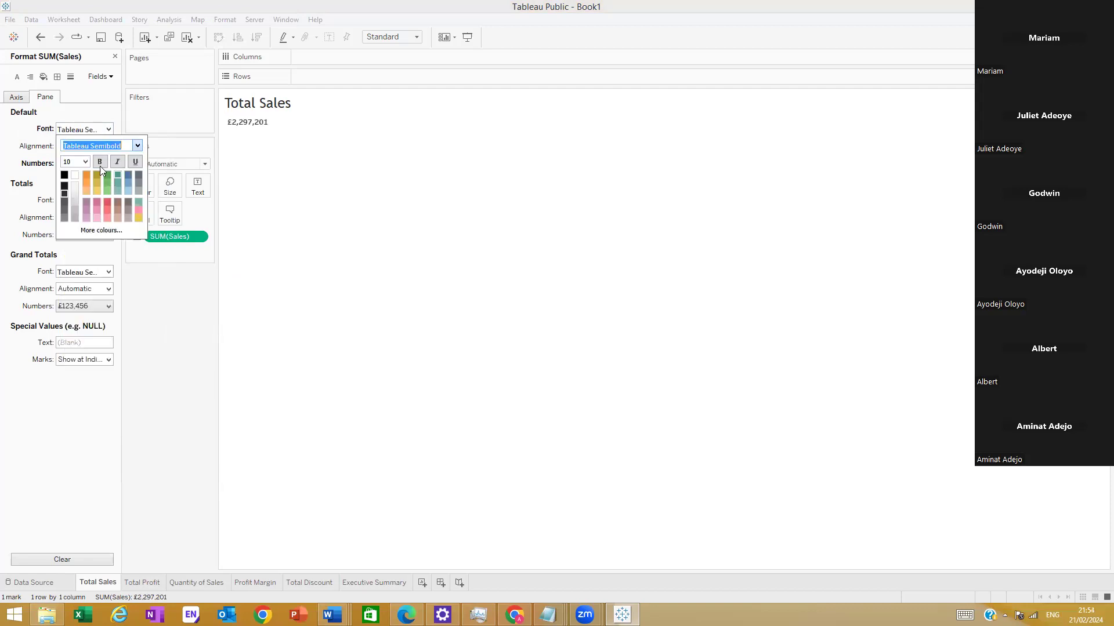
# Step: Set the Sales value's pane font size to 12 and make it bold
pyautogui.click(85, 162)
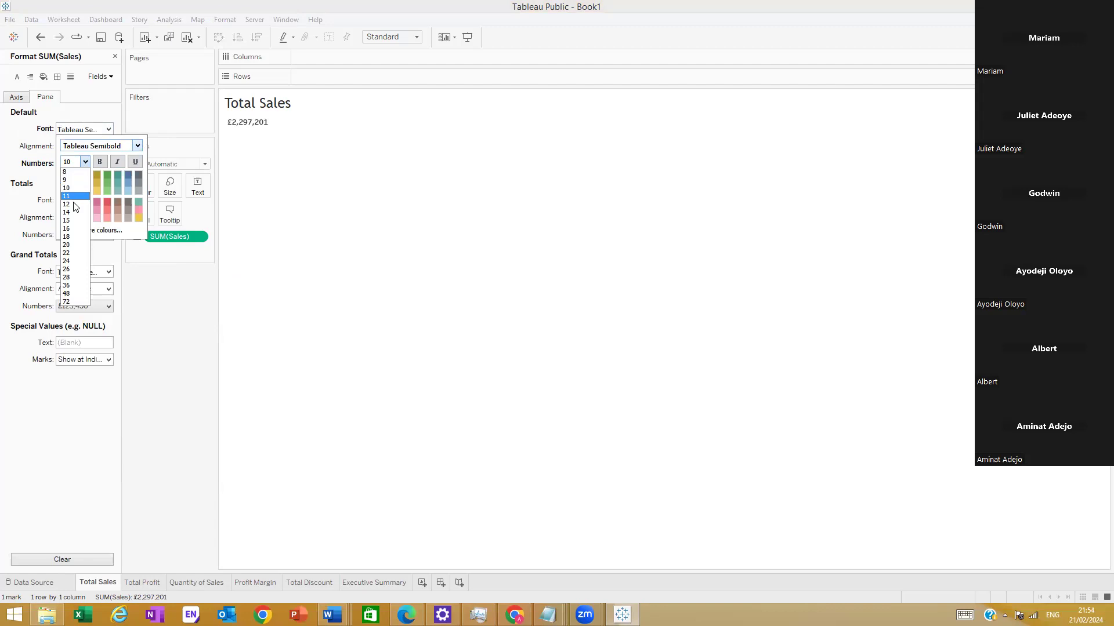
pyautogui.click(73, 203)
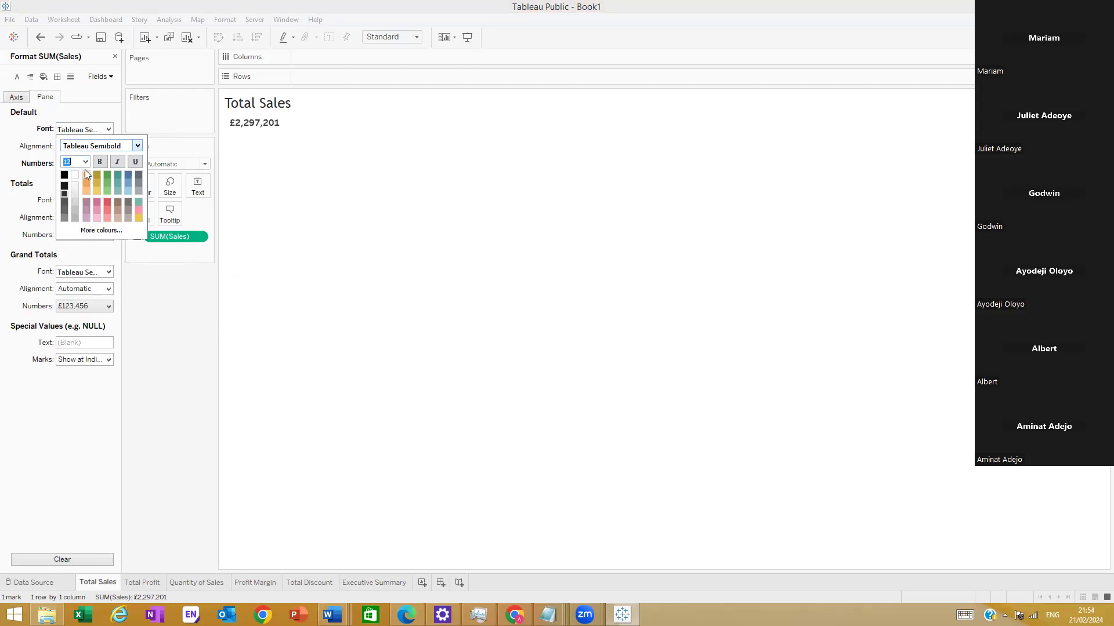
pyautogui.click(97, 163)
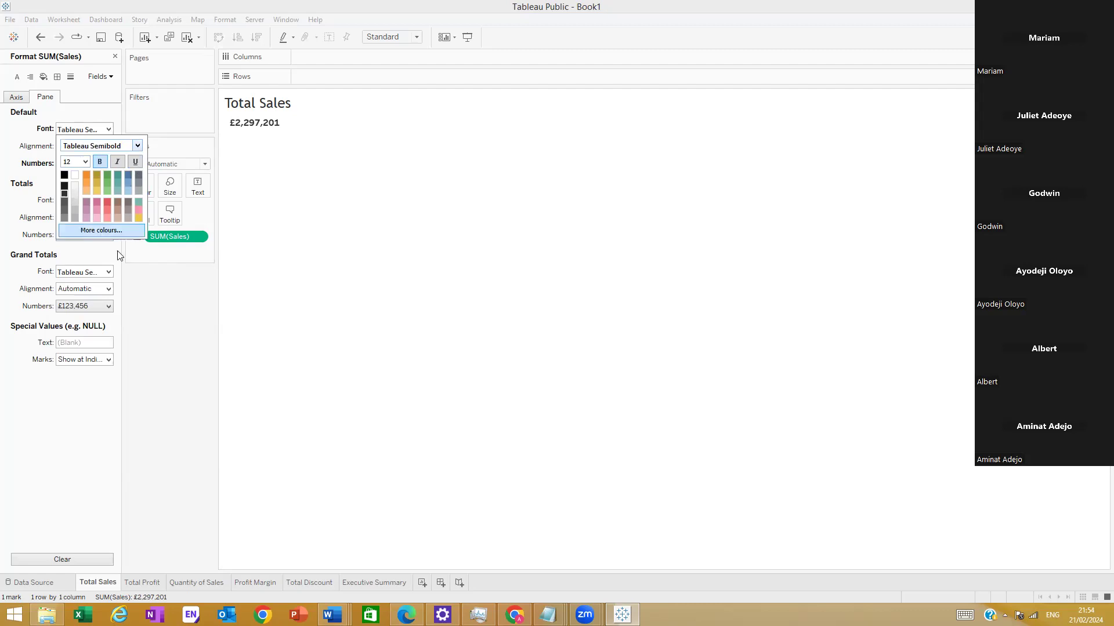
pyautogui.click(133, 294)
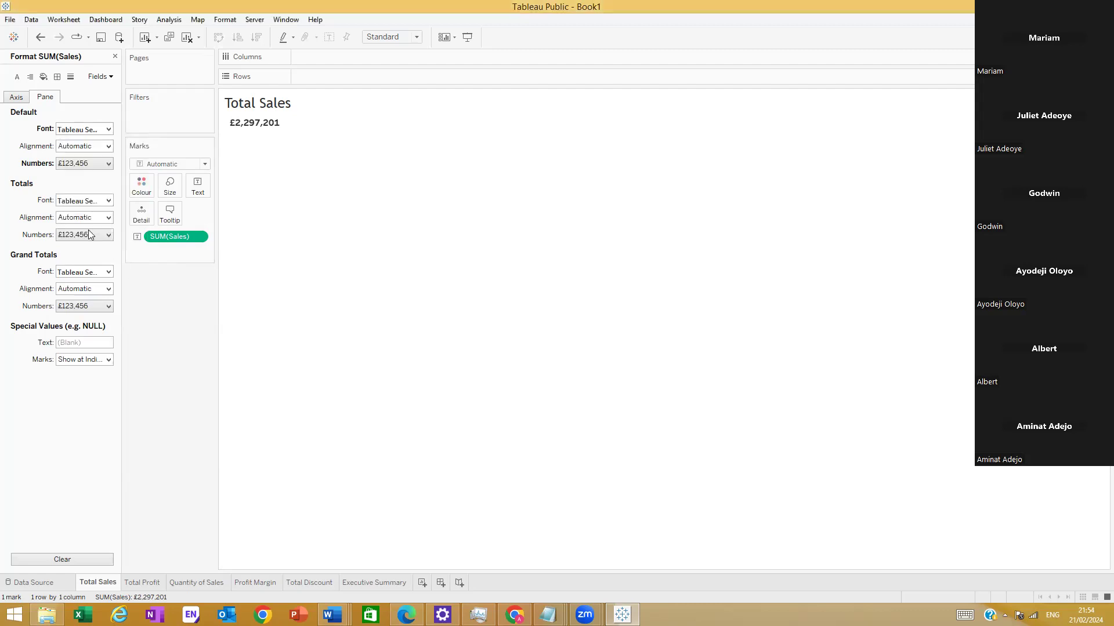
# Step: Review the display units and negative value options in the Sales value's custom currency format
pyautogui.click(102, 164)
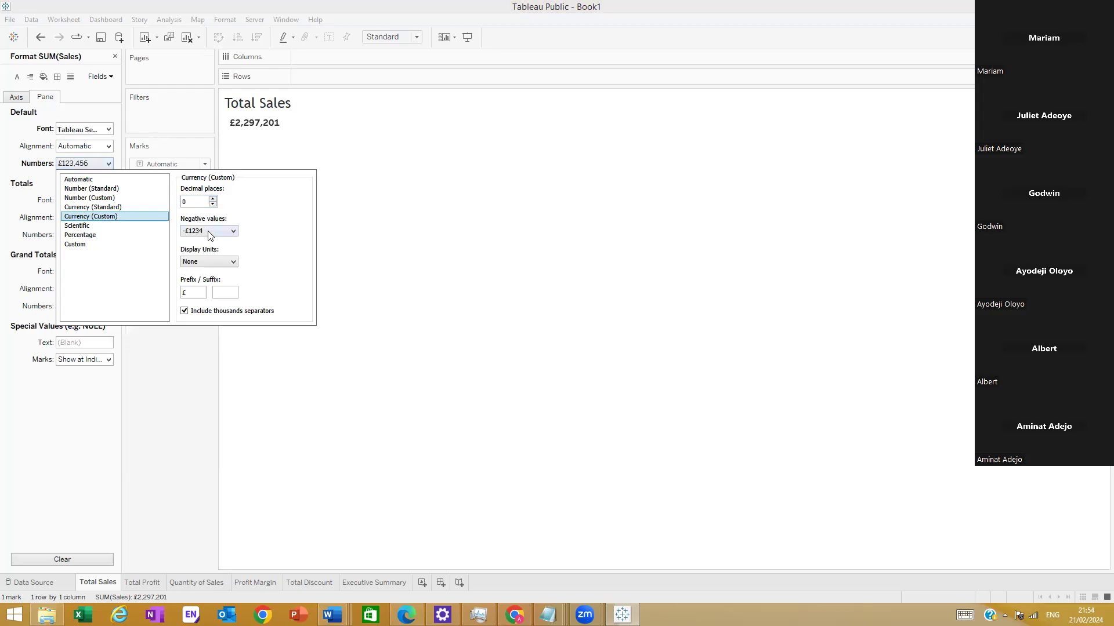
pyautogui.click(216, 261)
pyautogui.click(215, 260)
pyautogui.click(231, 232)
pyautogui.click(231, 234)
pyautogui.click(175, 439)
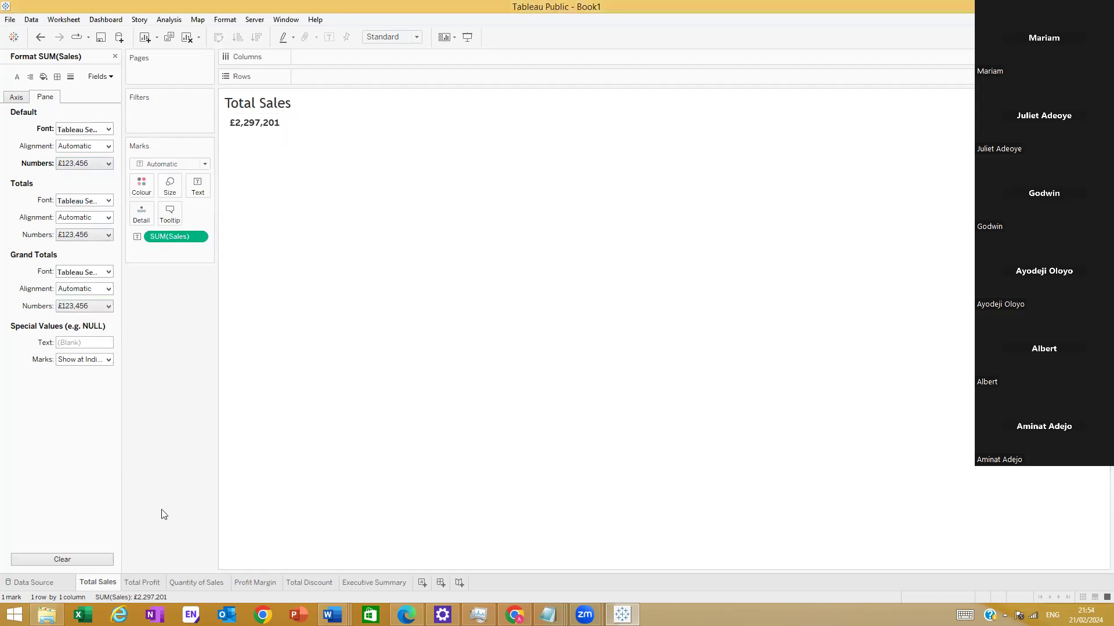
# Step: Set the title font of the Total Profit sheet to Trebuchet MS
pyautogui.click(150, 583)
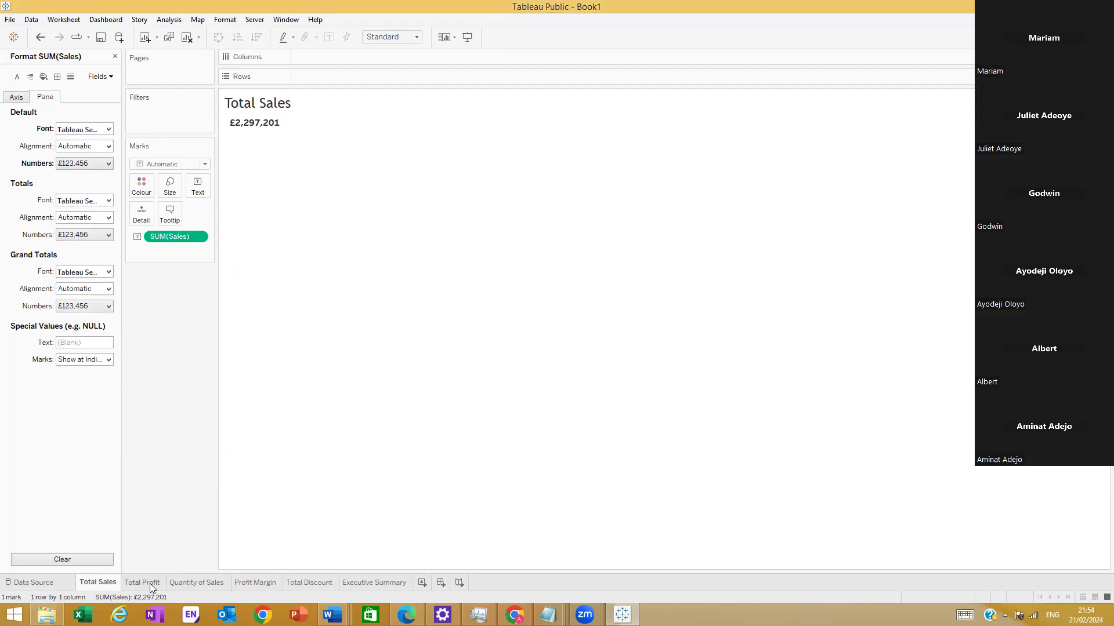
pyautogui.doubleClick(254, 103)
pyautogui.hotkey('ctrl', 'a')
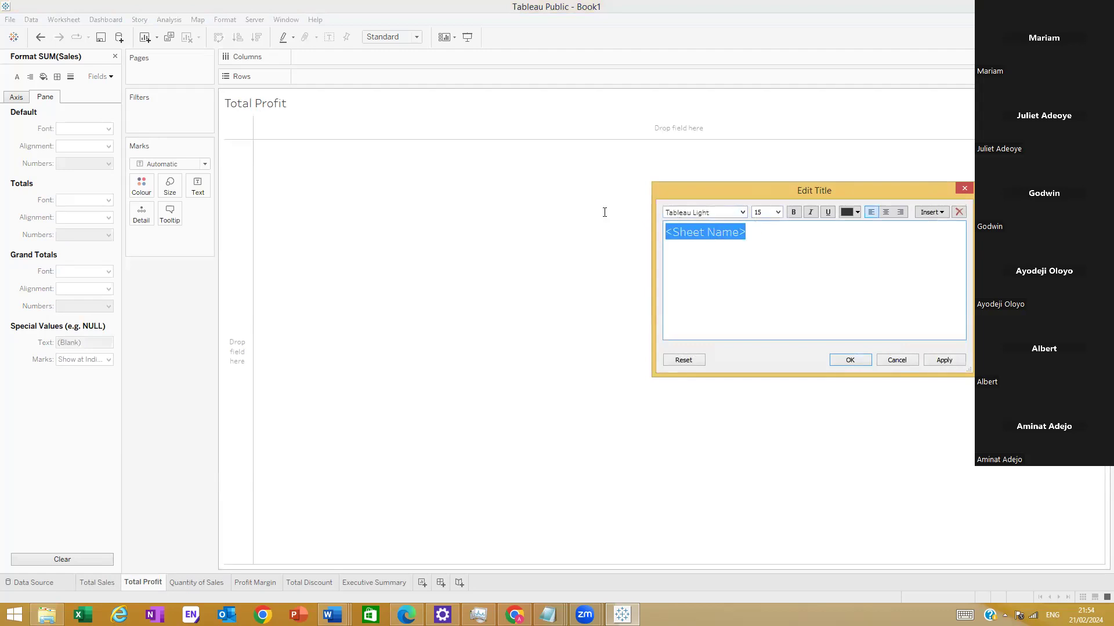
pyautogui.click(742, 212)
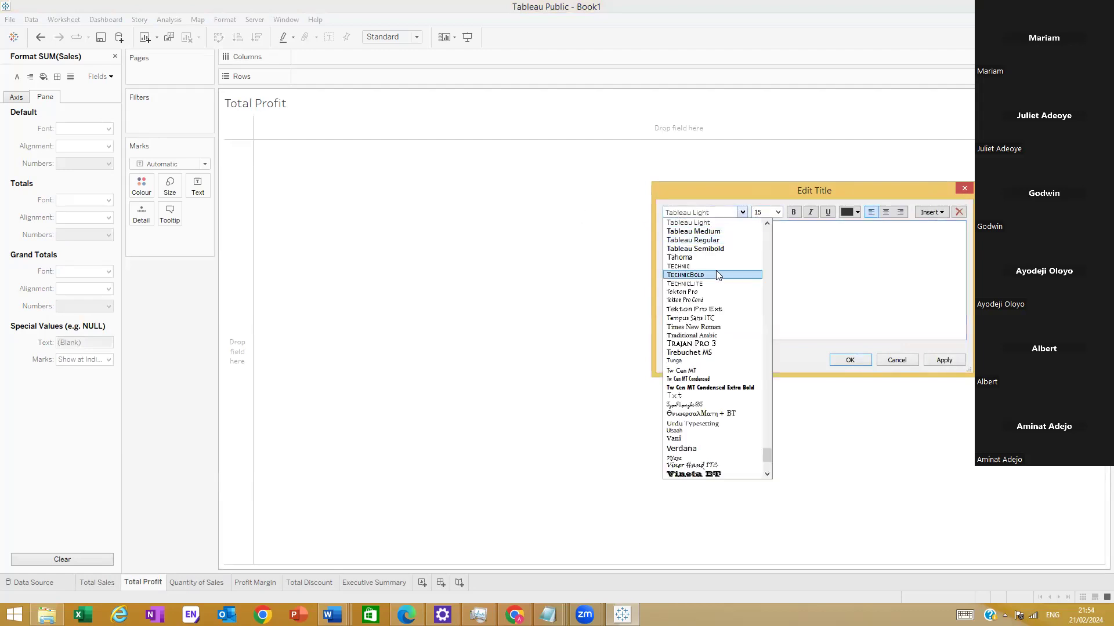
pyautogui.click(703, 352)
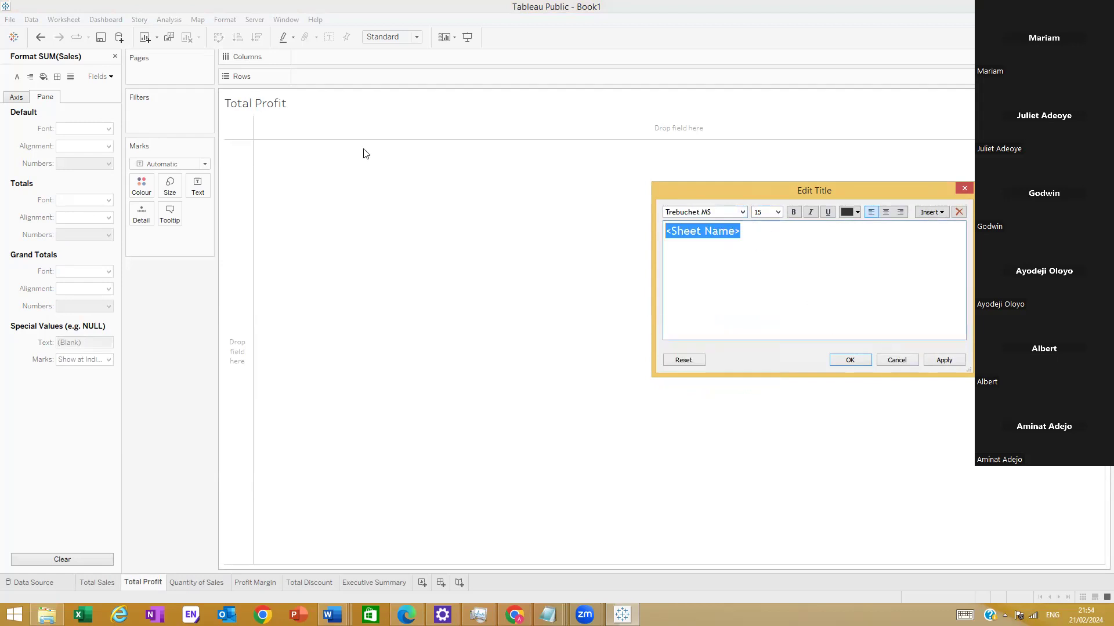
pyautogui.click(848, 360)
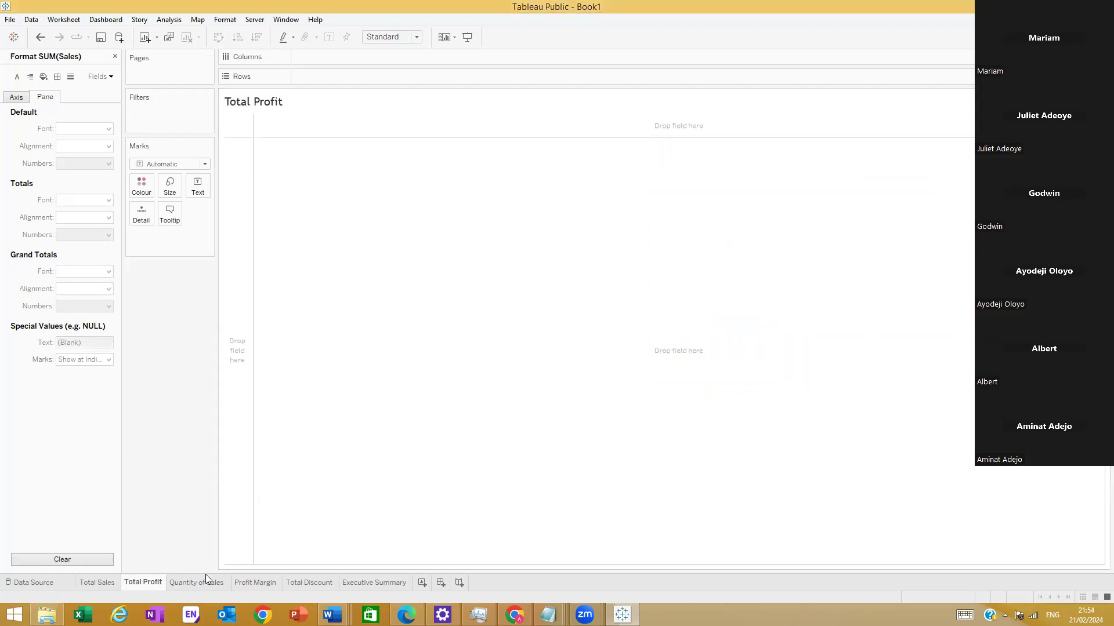
# Step: Check the title's font settings on the Total Sales sheet and return to the Total Profit sheet
pyautogui.click(106, 586)
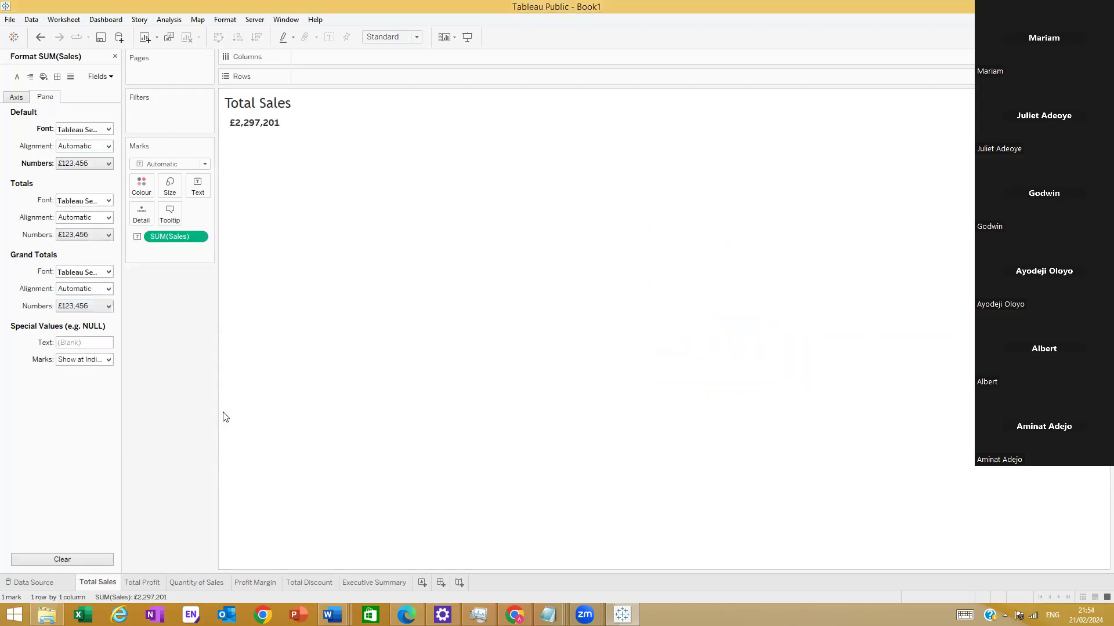
pyautogui.doubleClick(285, 103)
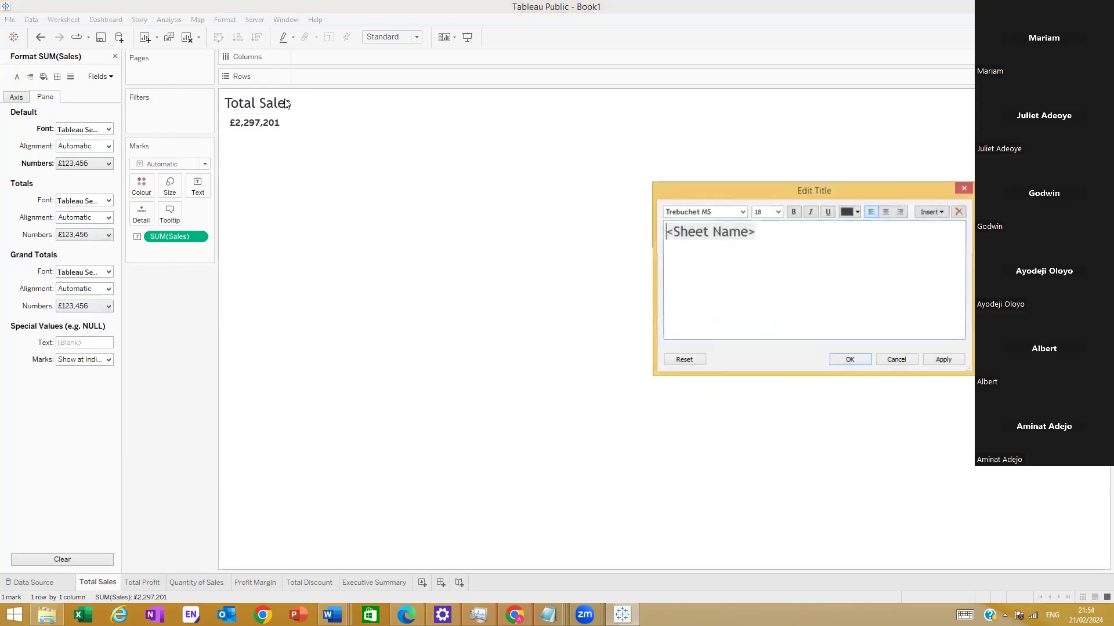
pyautogui.click(894, 361)
pyautogui.click(146, 584)
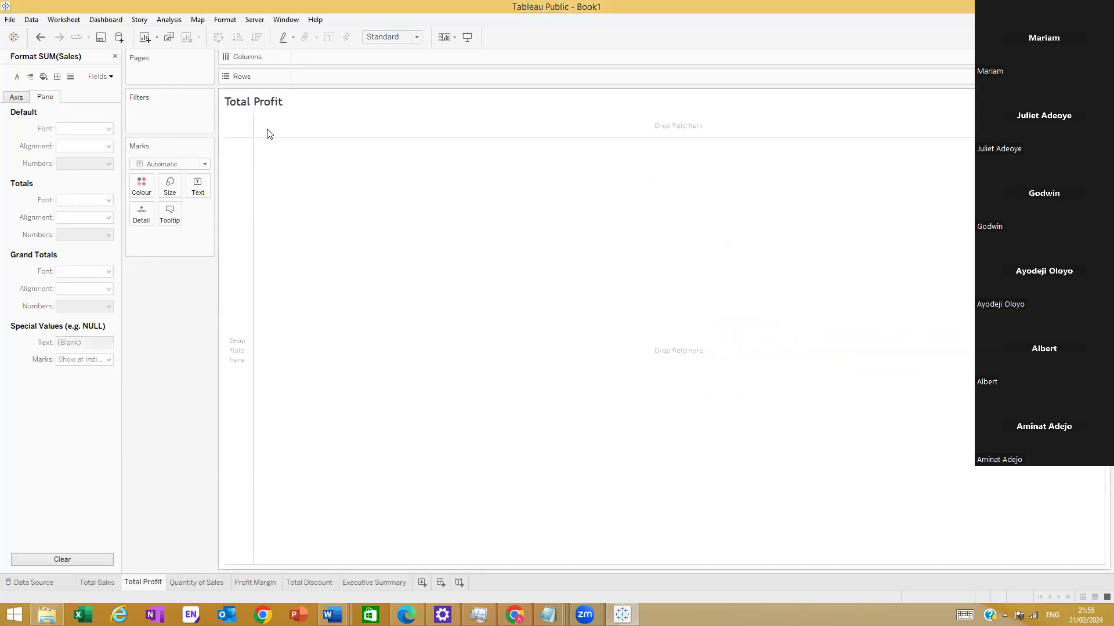
pyautogui.doubleClick(272, 103)
pyautogui.click(777, 212)
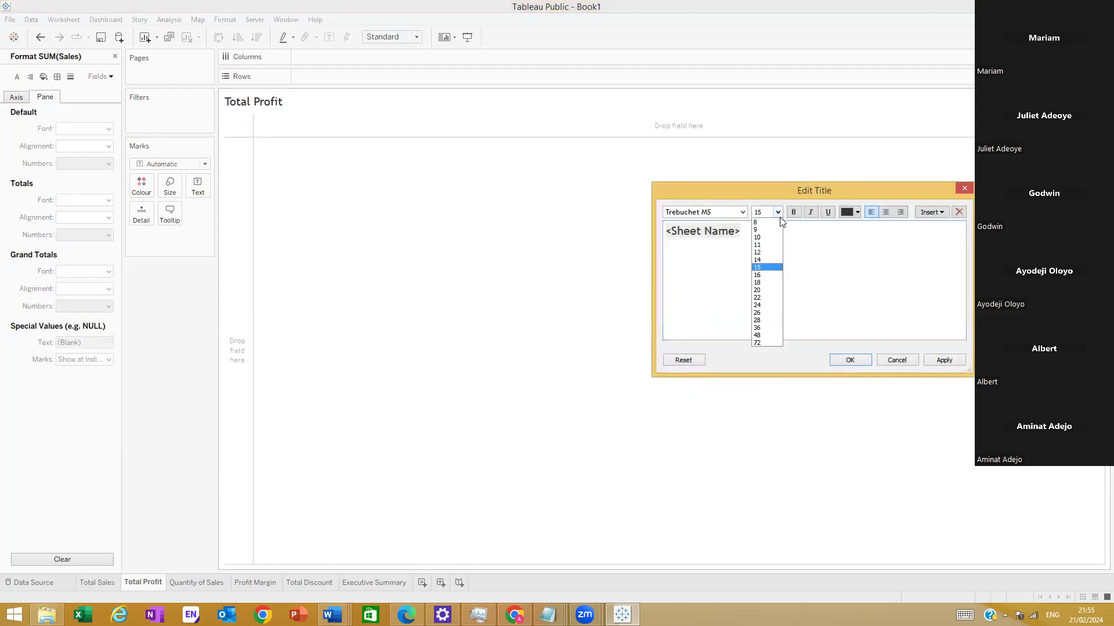
pyautogui.click(761, 283)
pyautogui.click(897, 360)
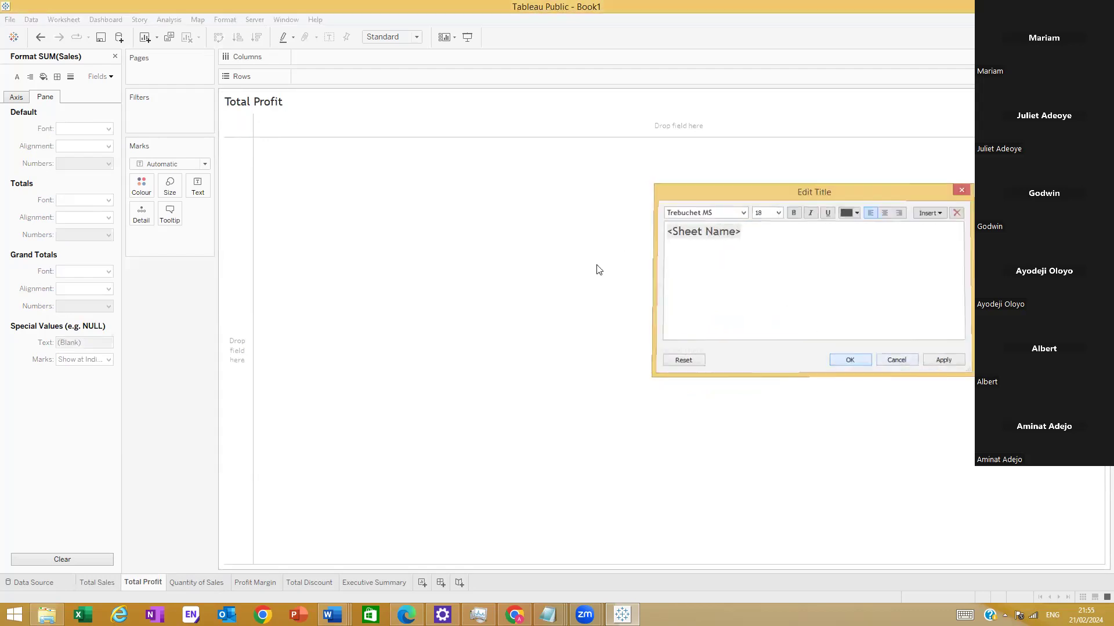
# Step: Set the whole Total Profit sheet title to font size 18
pyautogui.doubleClick(243, 95)
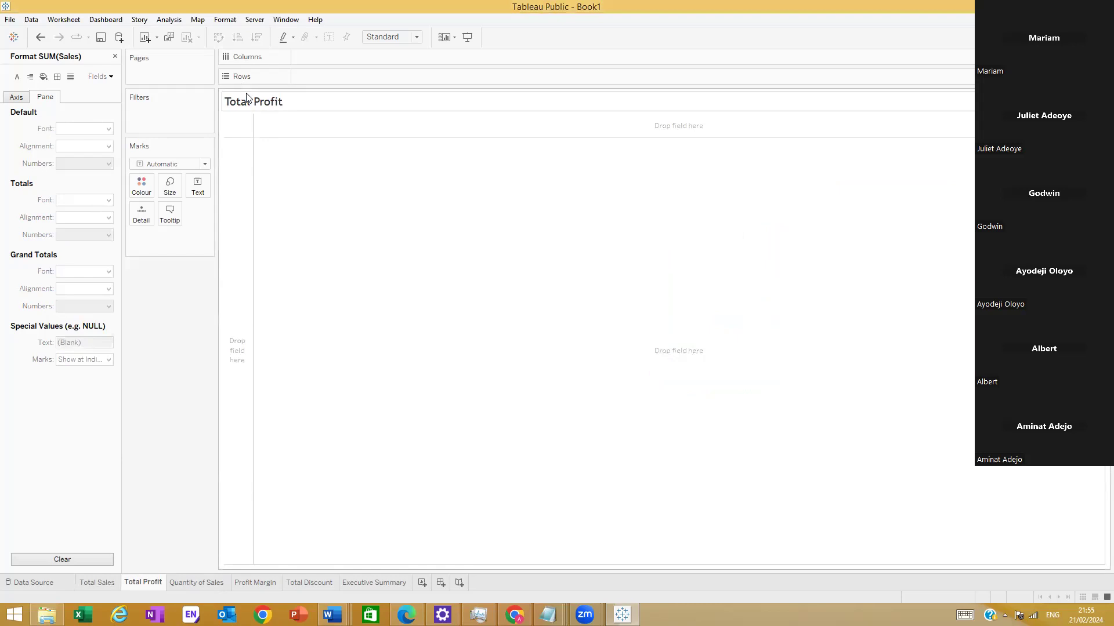
pyautogui.moveTo(753, 230); pyautogui.dragTo(631, 229)
pyautogui.click(781, 216)
pyautogui.click(762, 280)
pyautogui.click(850, 360)
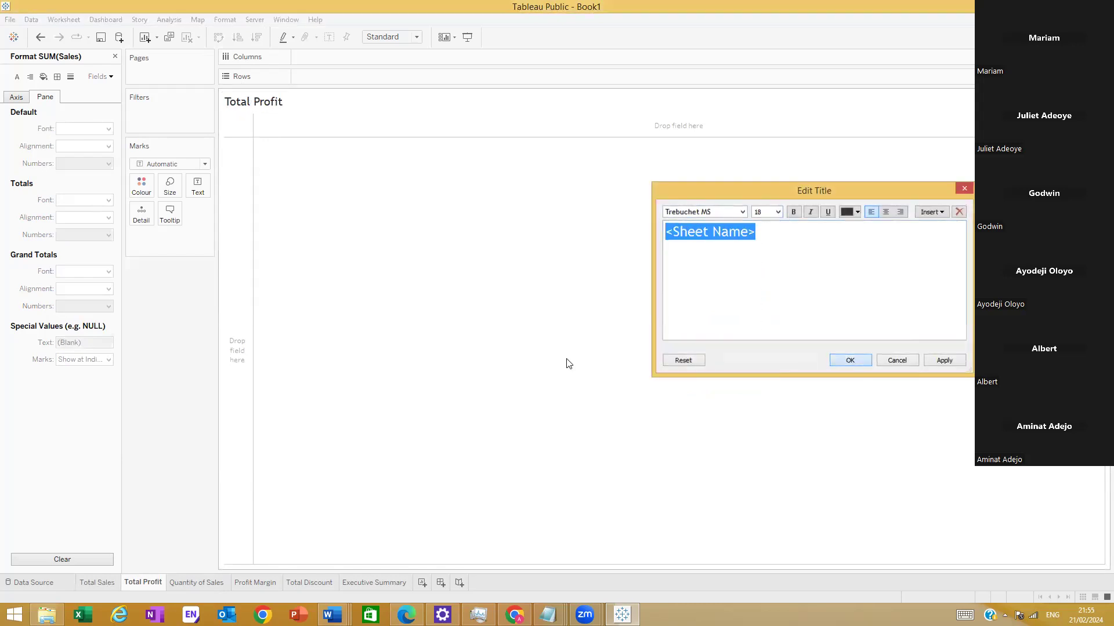
# Step: Format the Quantity of Sales sheet title in Trebuchet MS at size 18
pyautogui.click(196, 581)
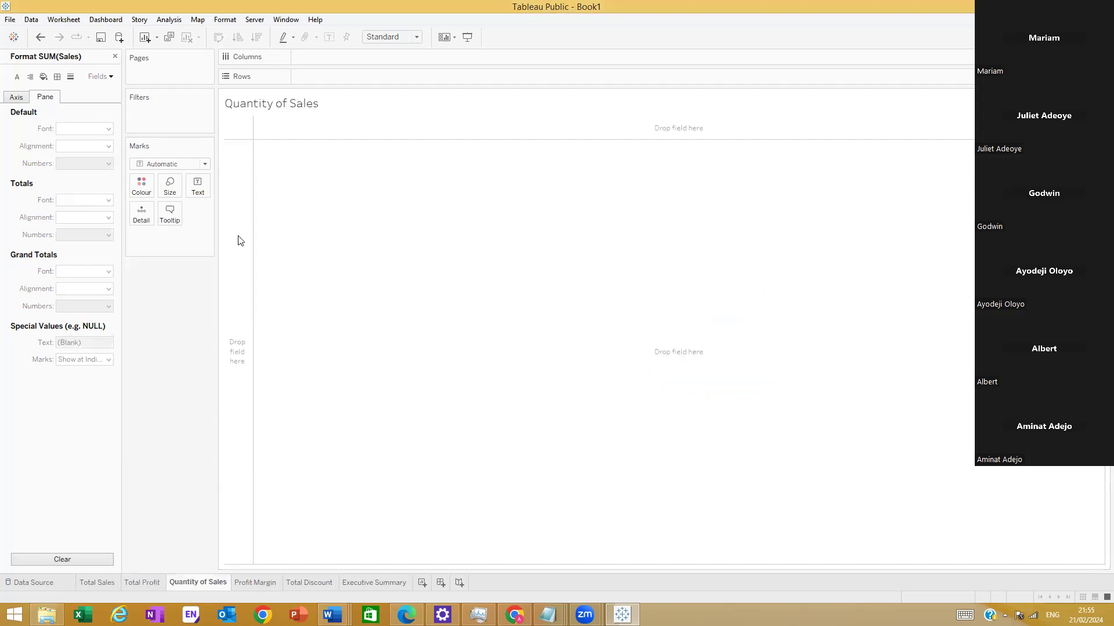
pyautogui.doubleClick(271, 105)
pyautogui.moveTo(764, 242); pyautogui.dragTo(600, 239)
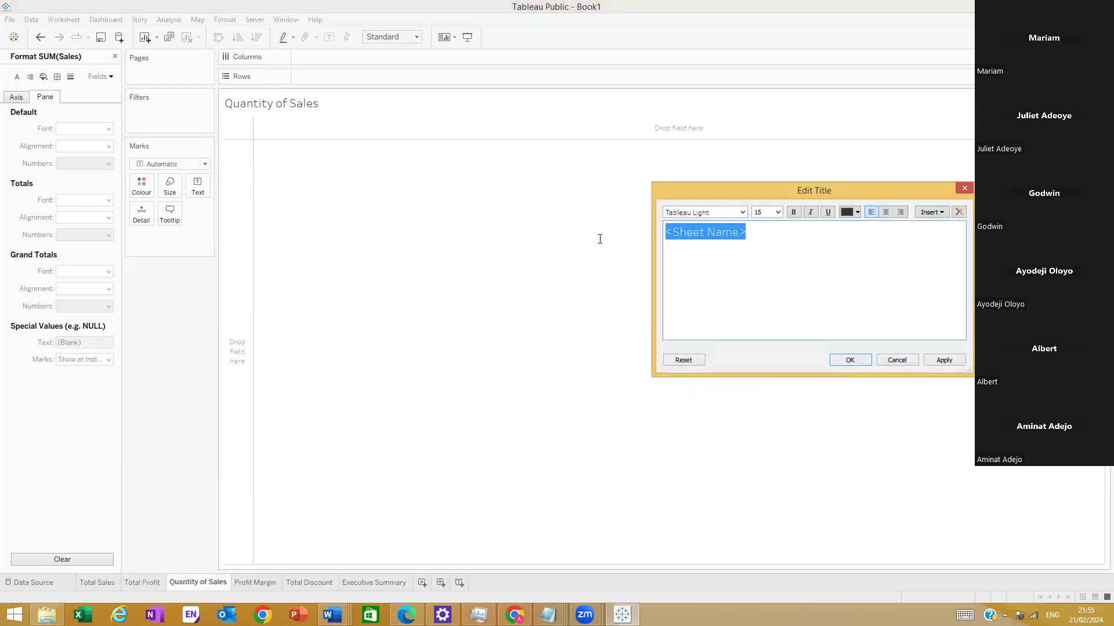
pyautogui.click(735, 212)
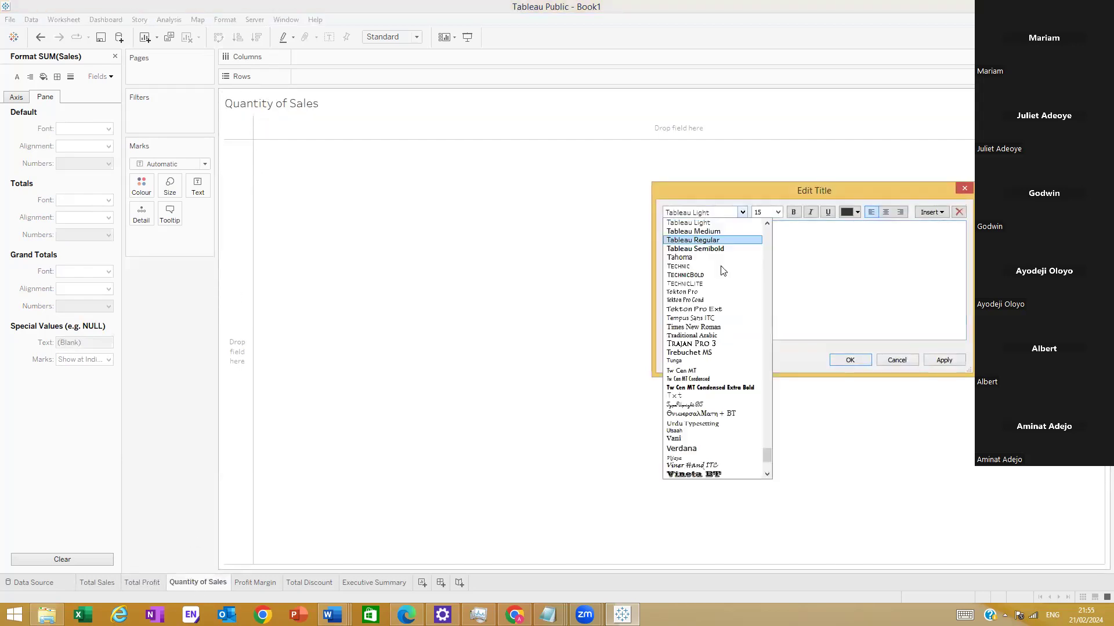
pyautogui.click(709, 352)
pyautogui.click(777, 213)
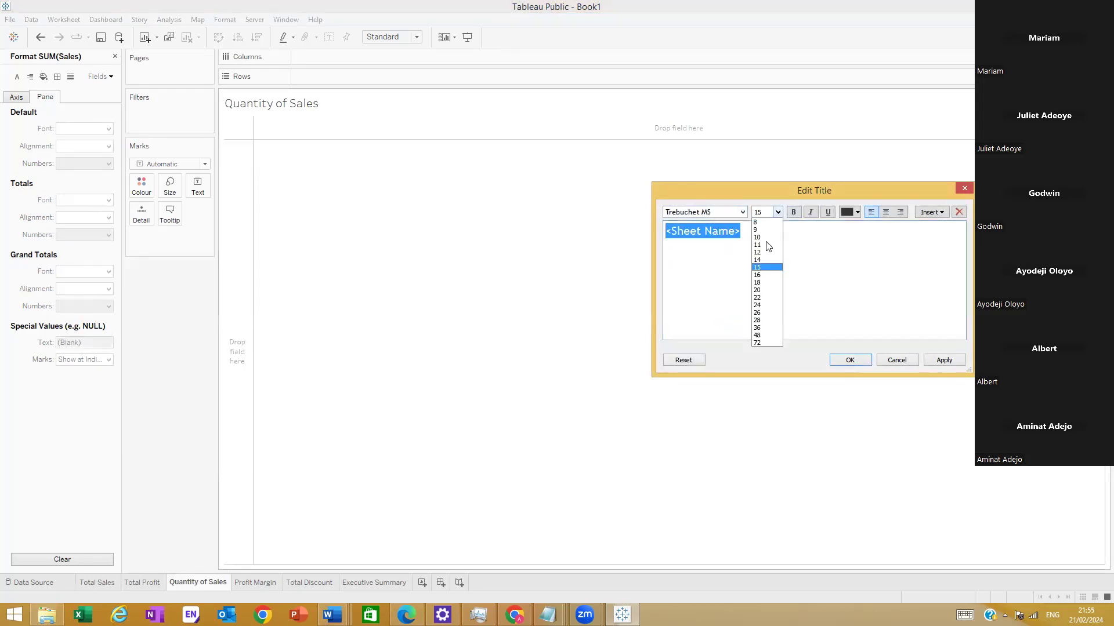
pyautogui.click(760, 275)
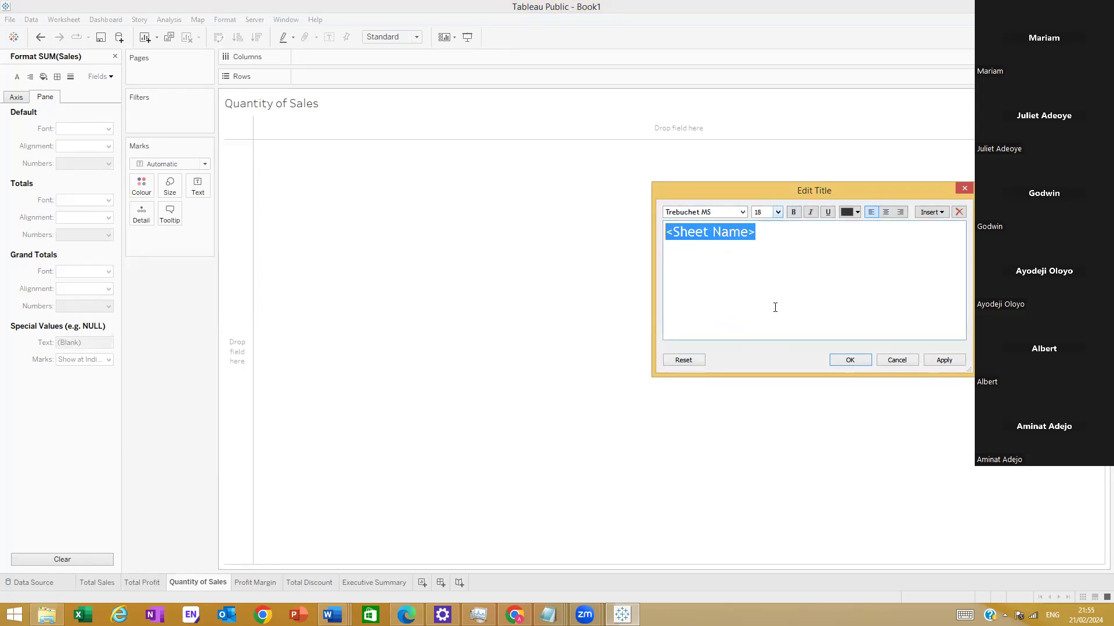
pyautogui.click(850, 361)
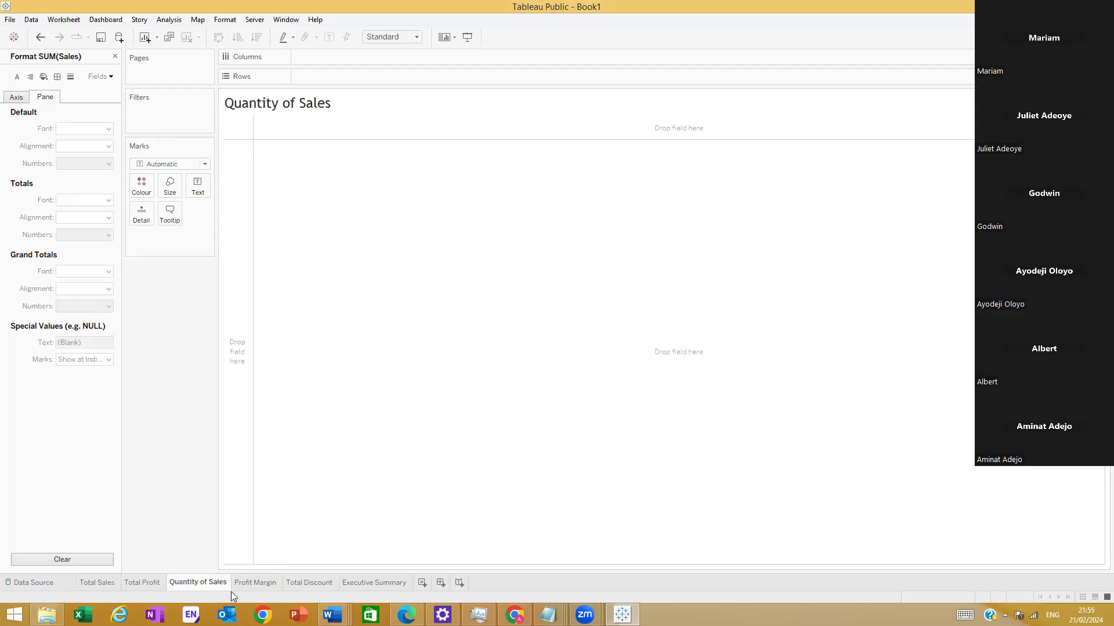
# Step: Open the title of the Profit Margin sheet for editing
pyautogui.click(252, 583)
pyautogui.doubleClick(258, 105)
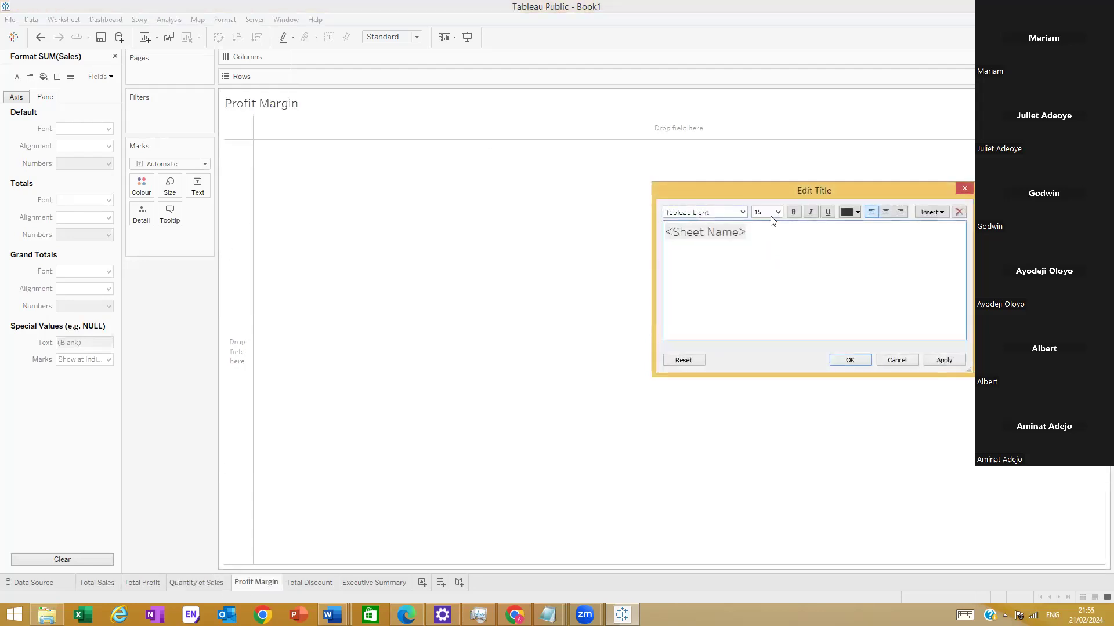
pyautogui.click(777, 212)
pyautogui.click(763, 283)
pyautogui.click(690, 212)
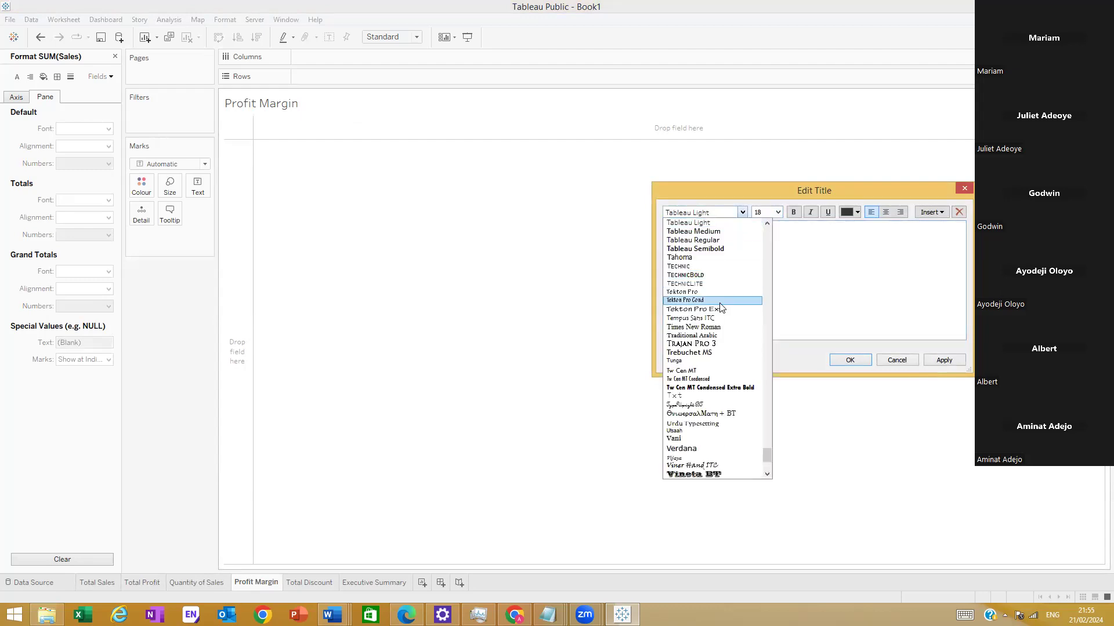
pyautogui.click(715, 350)
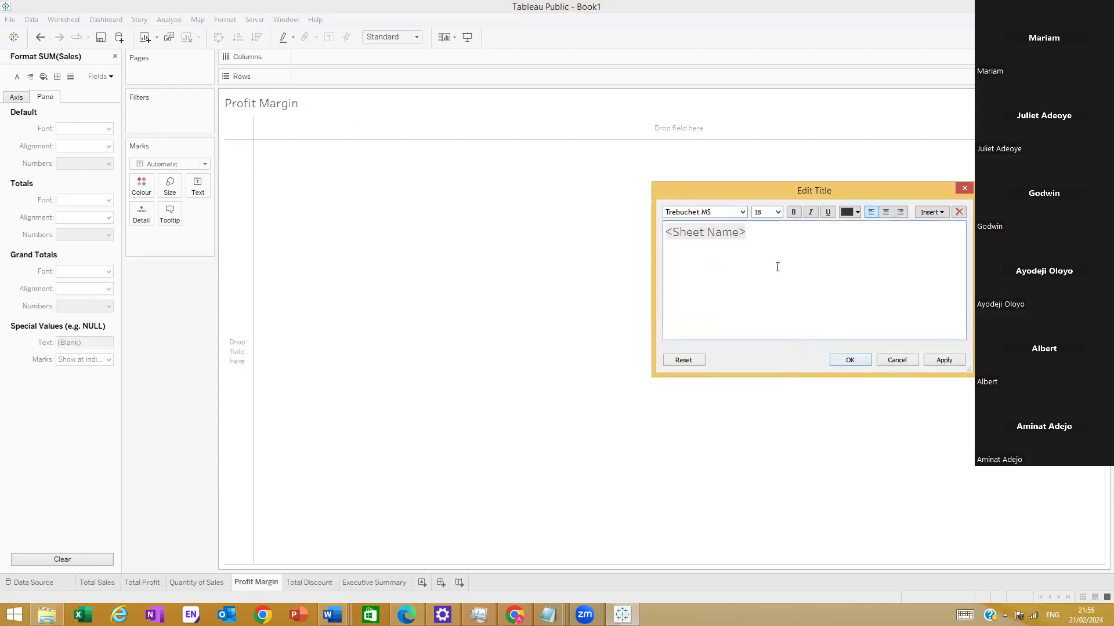
# Step: Format the whole Profit Margin sheet title in Trebuchet MS at size 18
pyautogui.moveTo(777, 267); pyautogui.dragTo(618, 228)
pyautogui.click(742, 213)
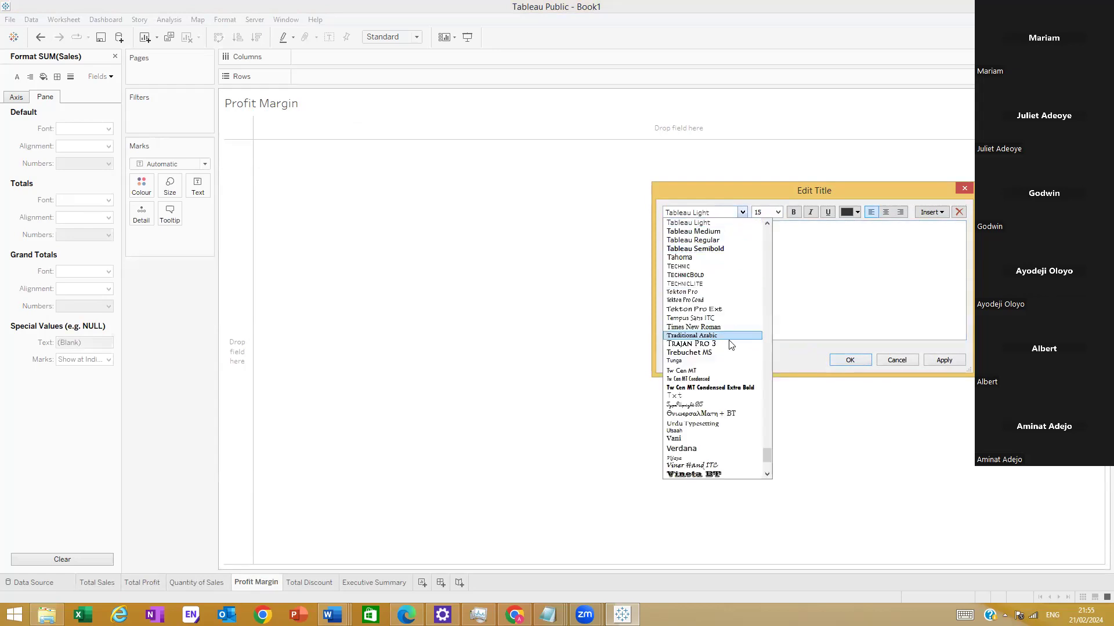
pyautogui.click(722, 352)
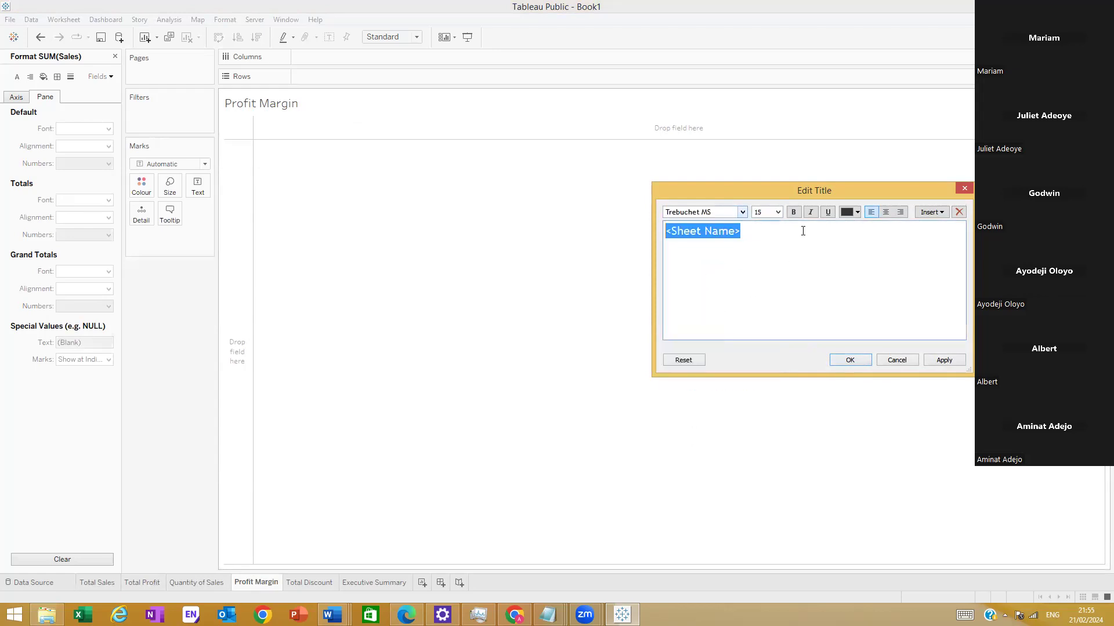
pyautogui.click(777, 212)
pyautogui.click(764, 284)
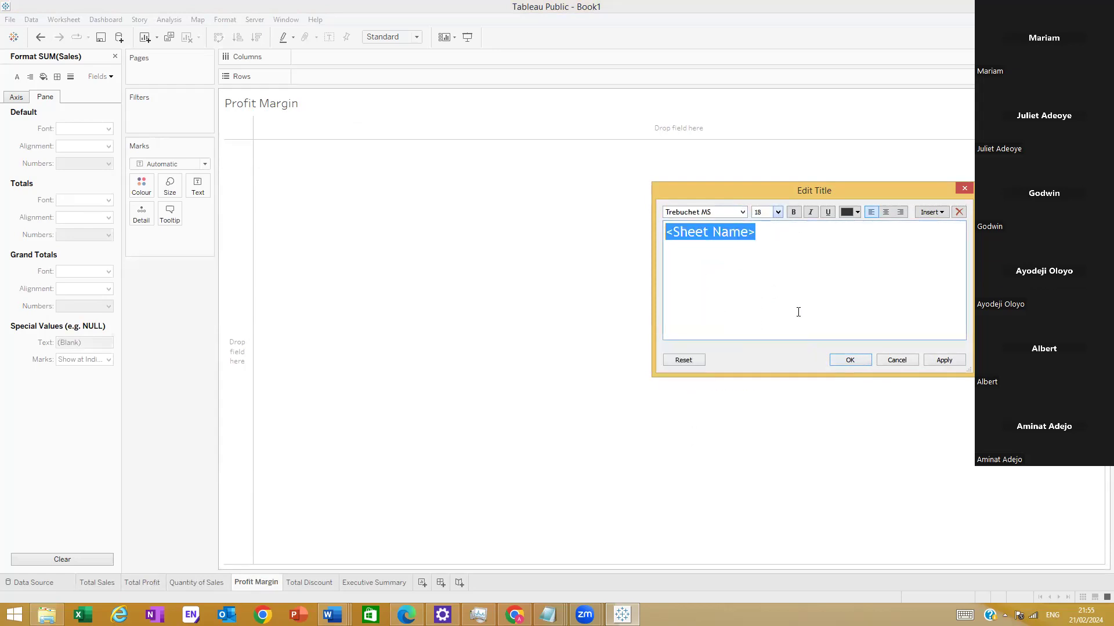
pyautogui.click(851, 360)
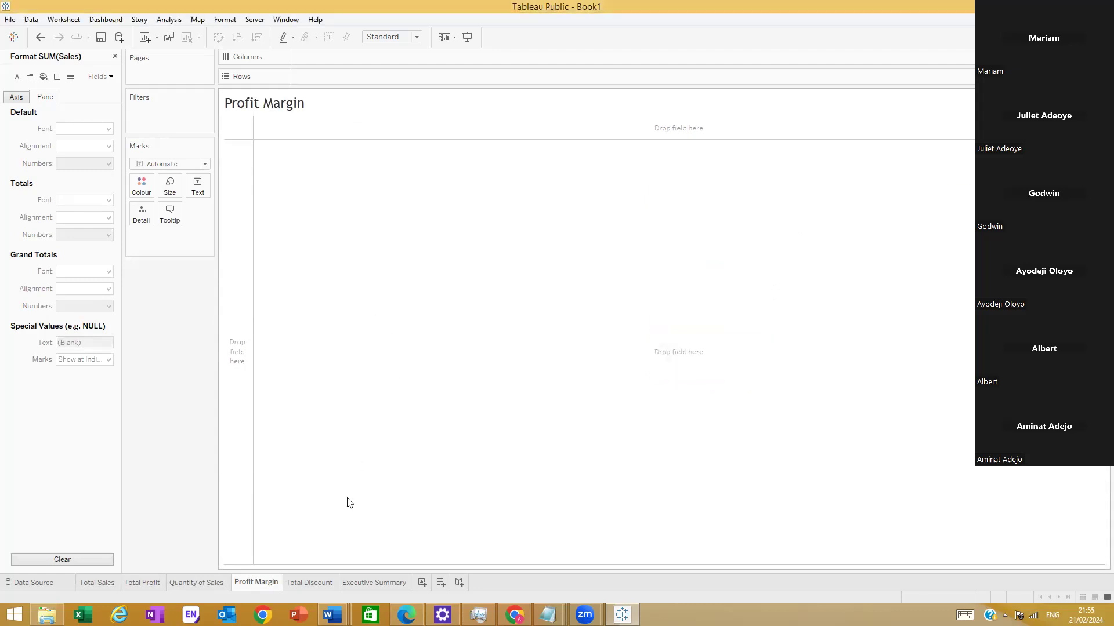
# Step: Format the Total Discount sheet title in Trebuchet MS at size 18
pyautogui.click(320, 581)
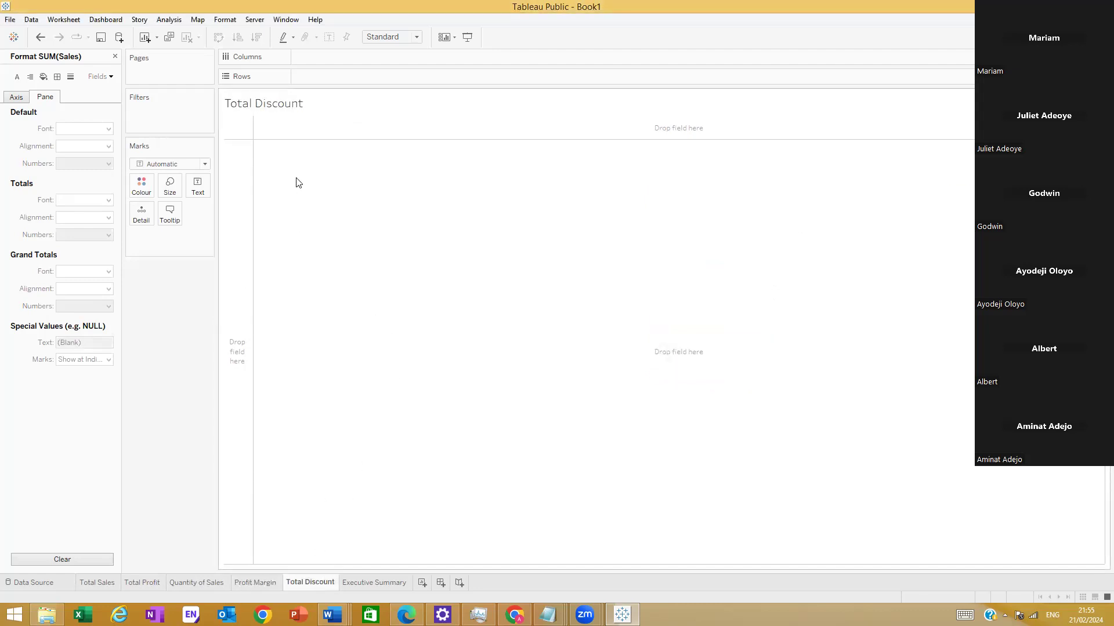
pyautogui.doubleClick(289, 112)
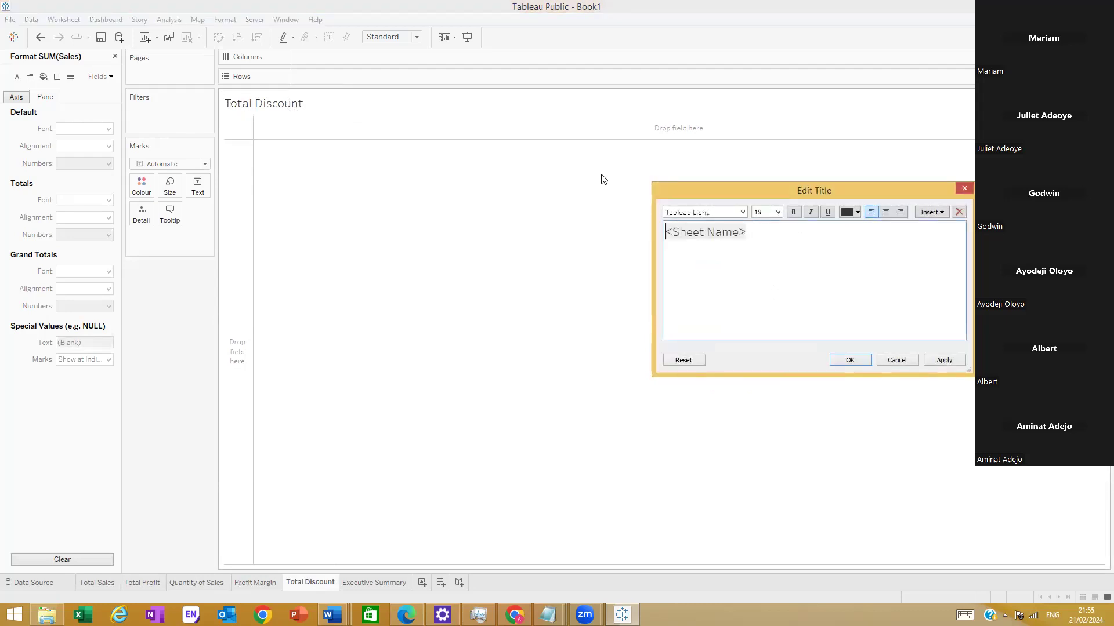
pyautogui.moveTo(754, 234); pyautogui.dragTo(582, 236)
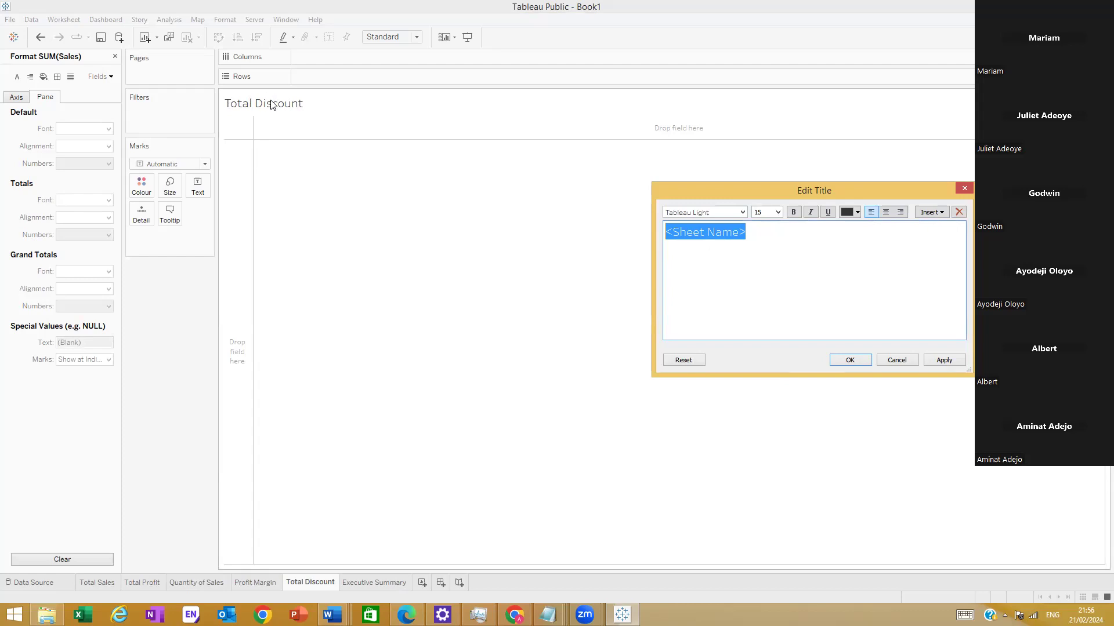
pyautogui.click(777, 212)
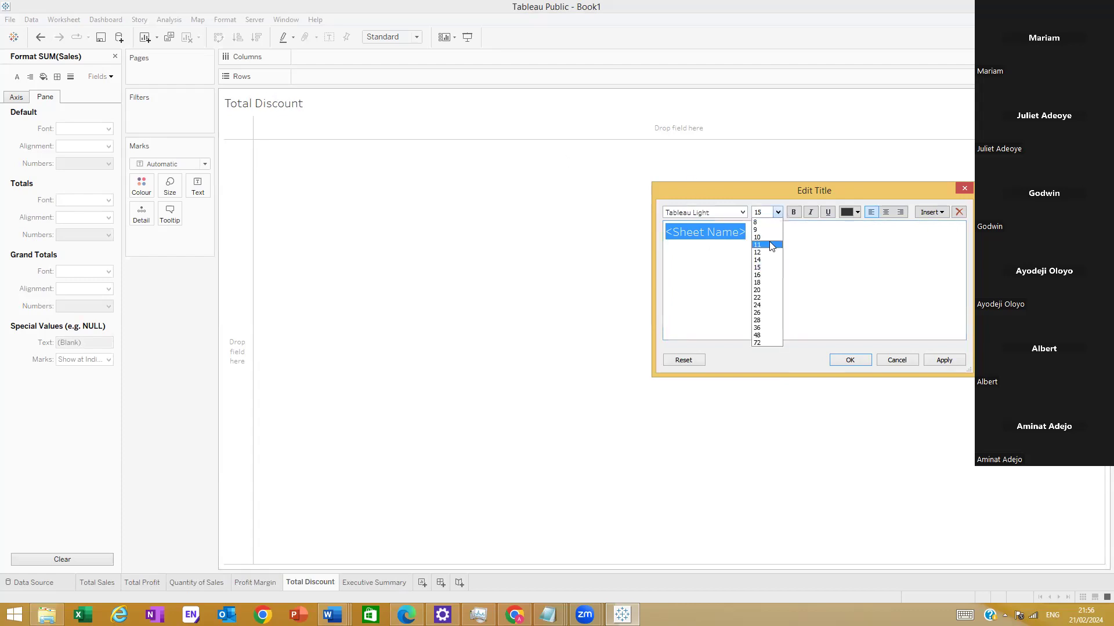
pyautogui.click(760, 282)
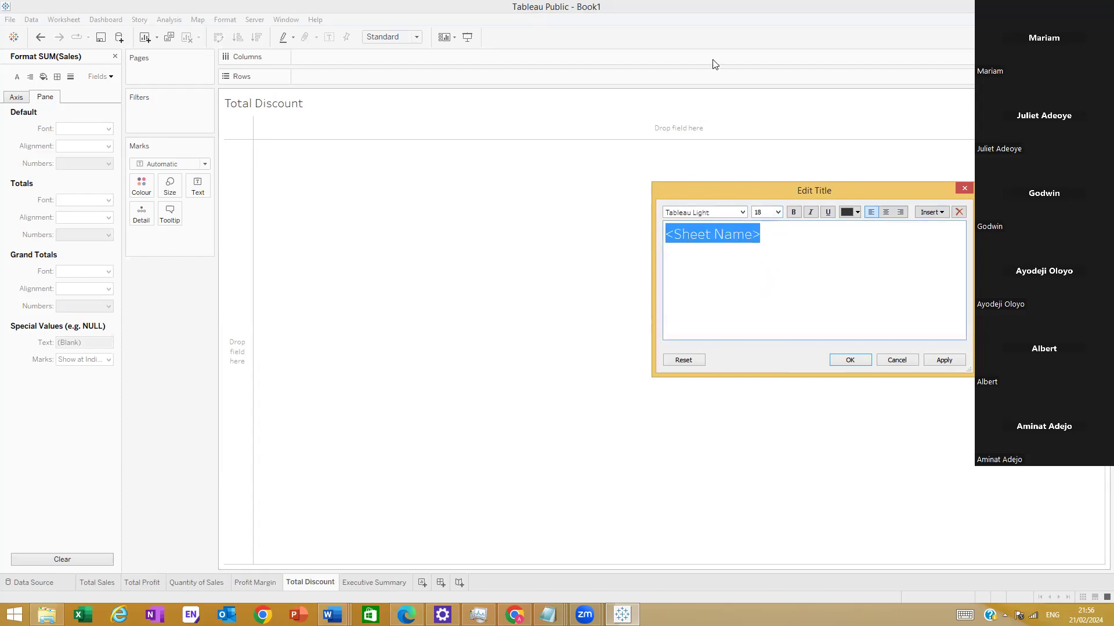
pyautogui.click(690, 178)
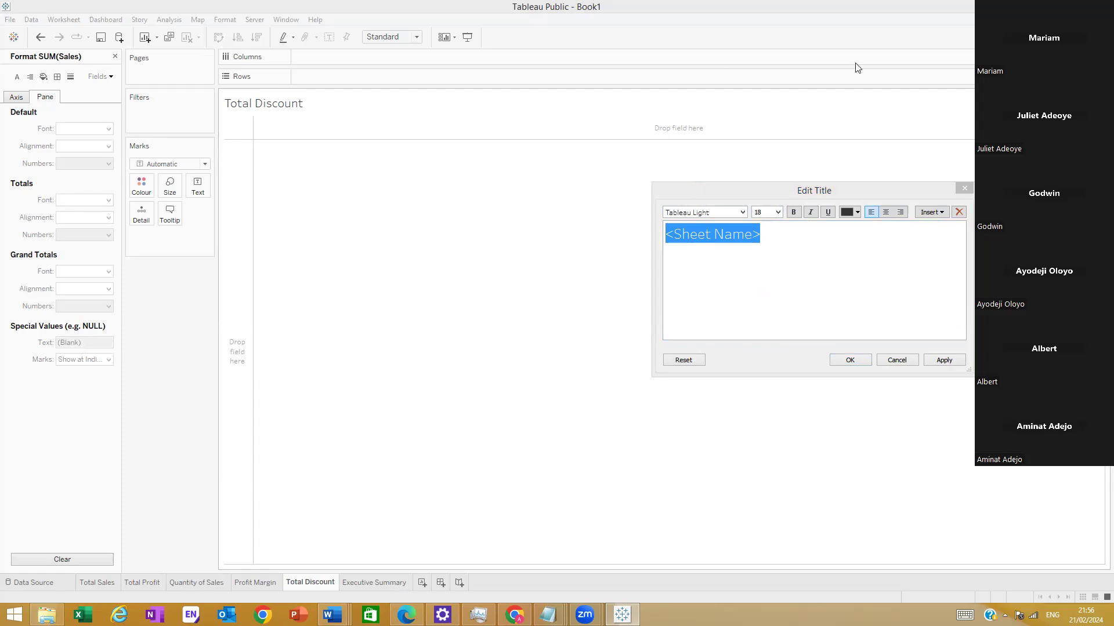
pyautogui.click(743, 215)
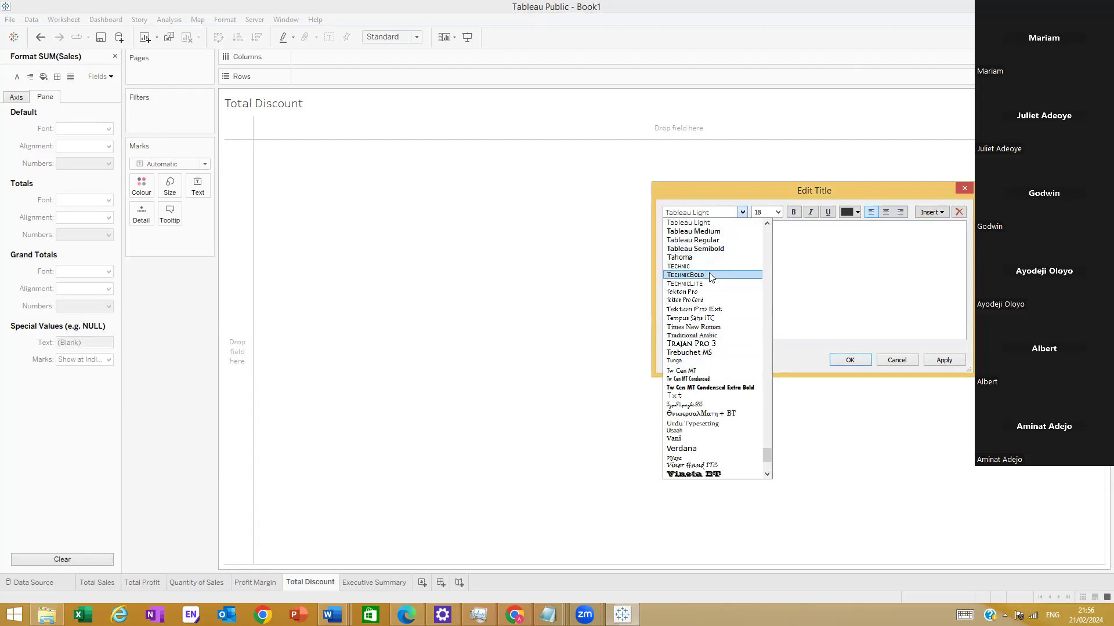
pyautogui.click(709, 352)
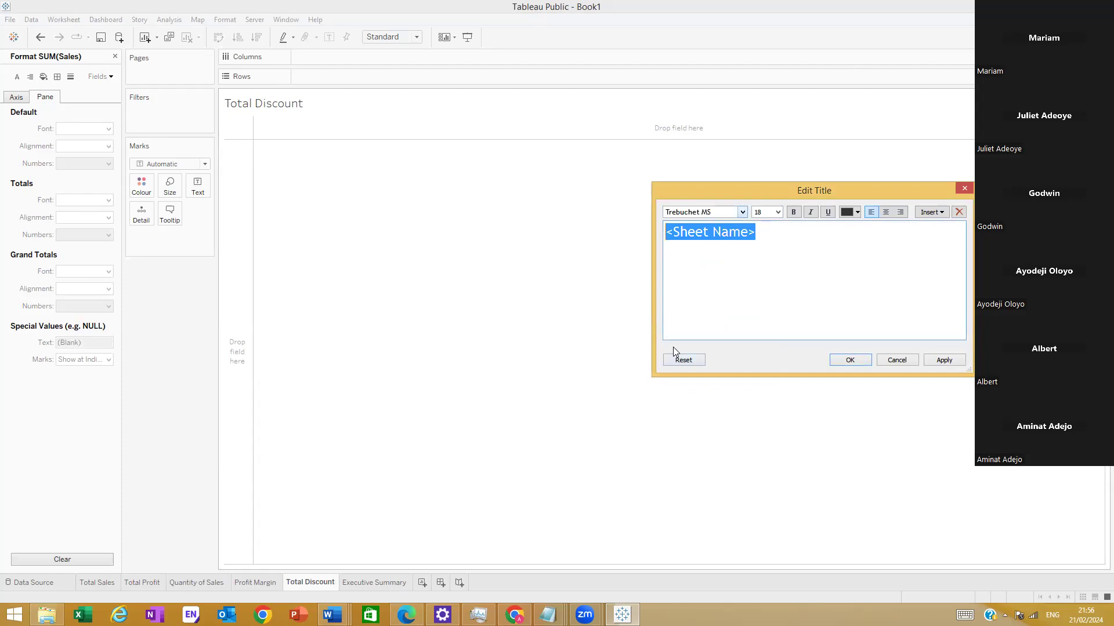
pyautogui.click(850, 361)
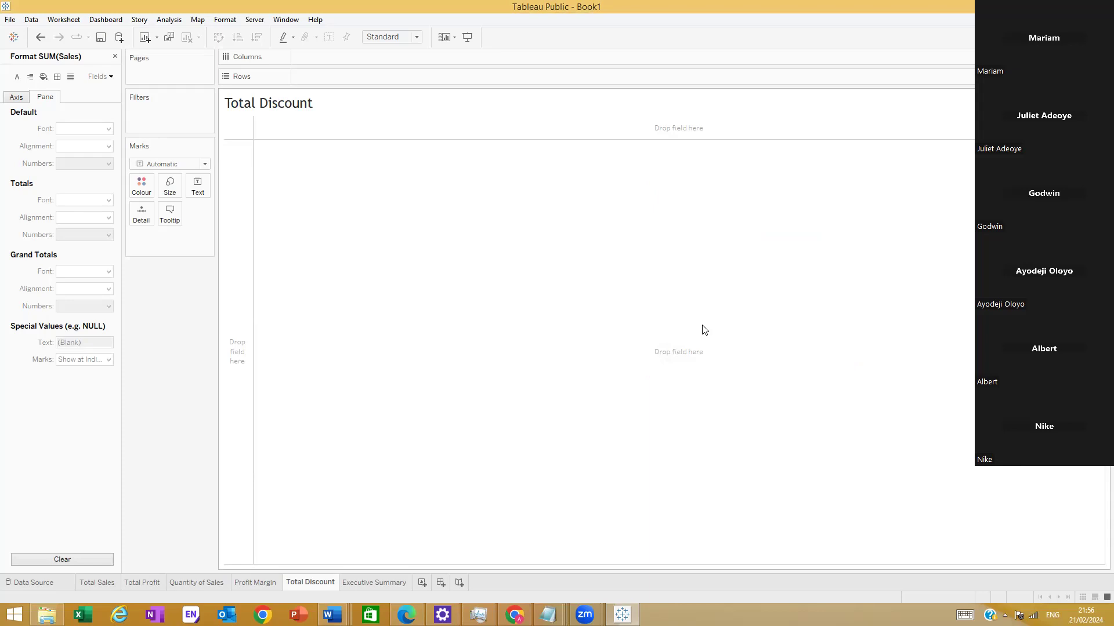
pyautogui.click(399, 586)
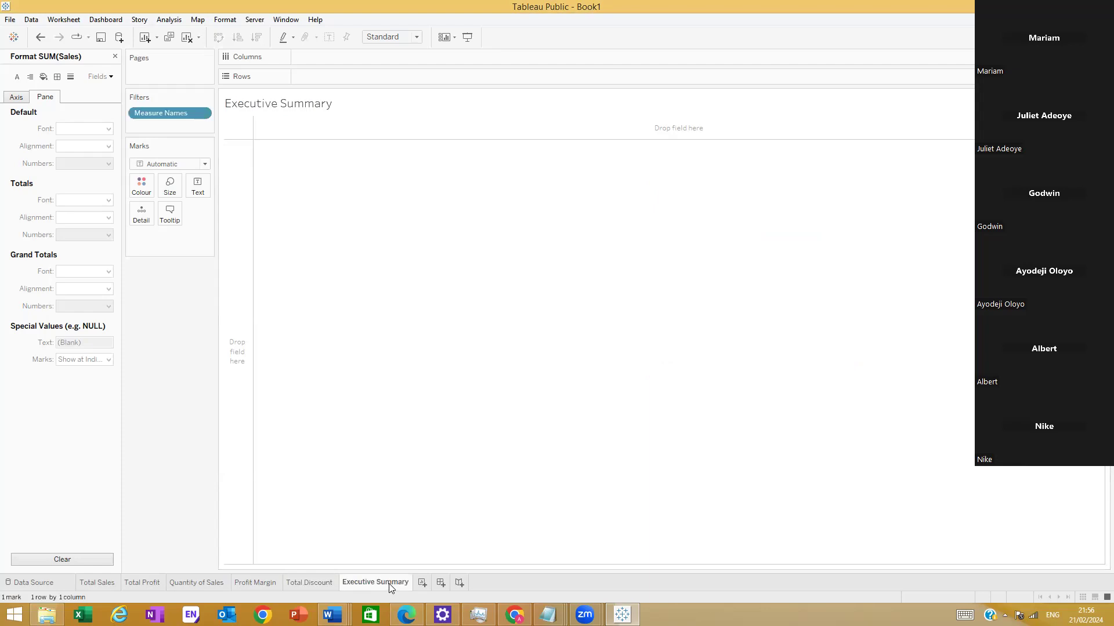
pyautogui.moveTo(107, 576)
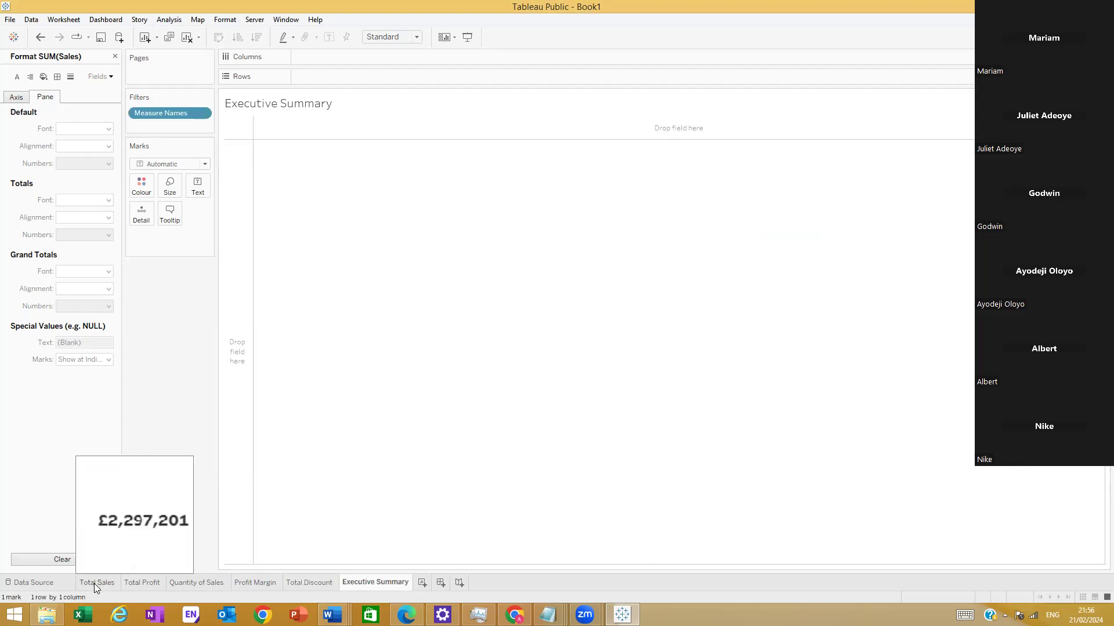
pyautogui.click(94, 583)
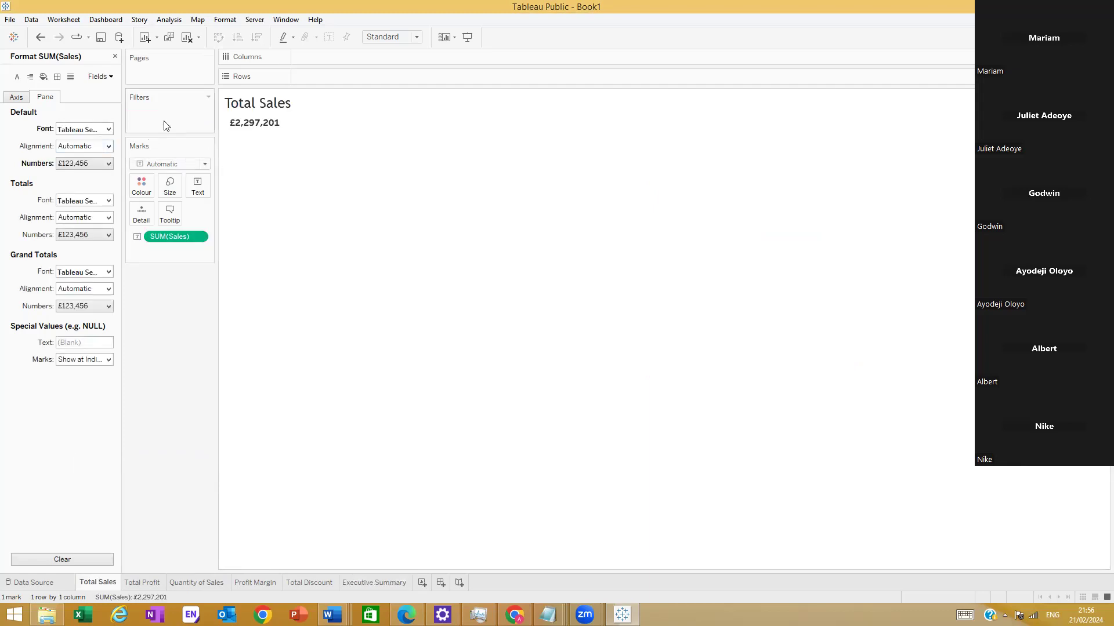
# Step: Format the Executive Summary sheet title in Trebuchet MS at size 18
pyautogui.click(374, 584)
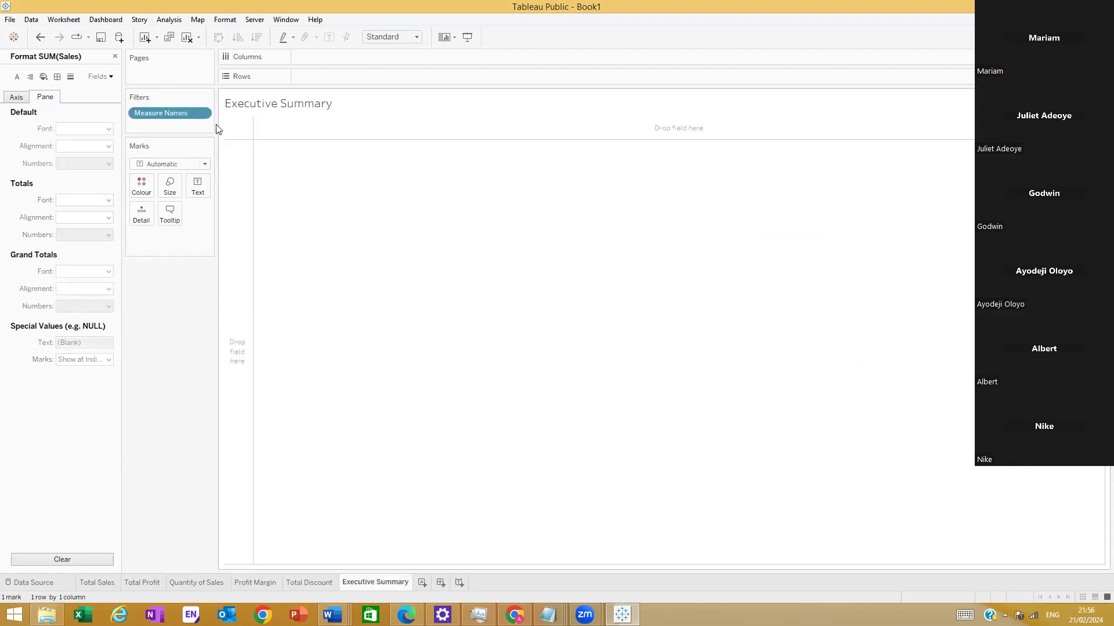
pyautogui.doubleClick(297, 110)
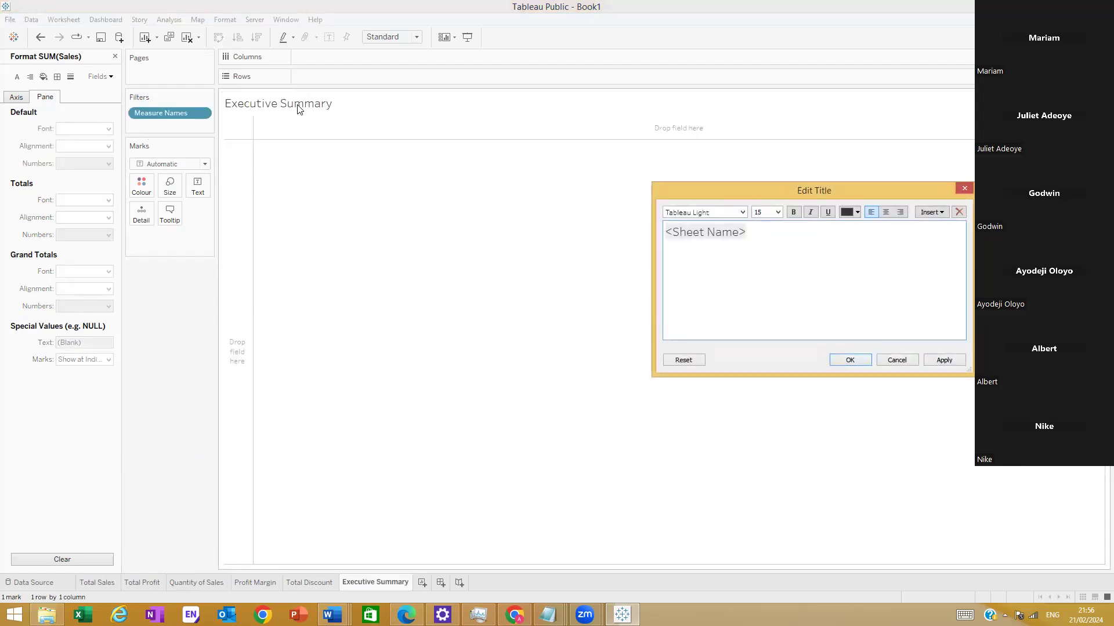
pyautogui.click(964, 187)
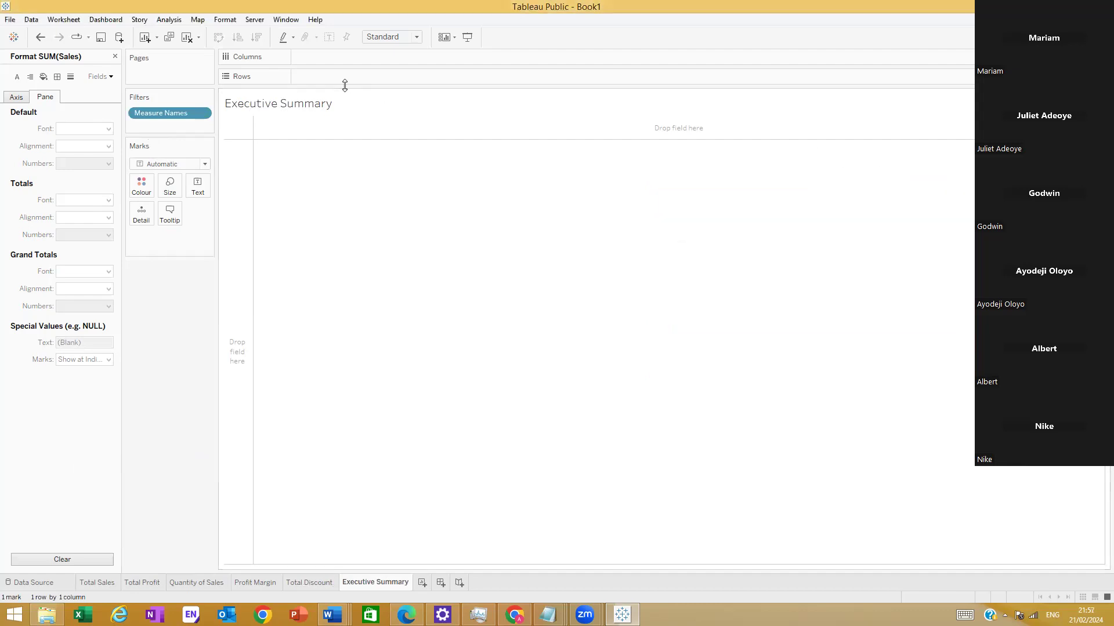
pyautogui.doubleClick(284, 105)
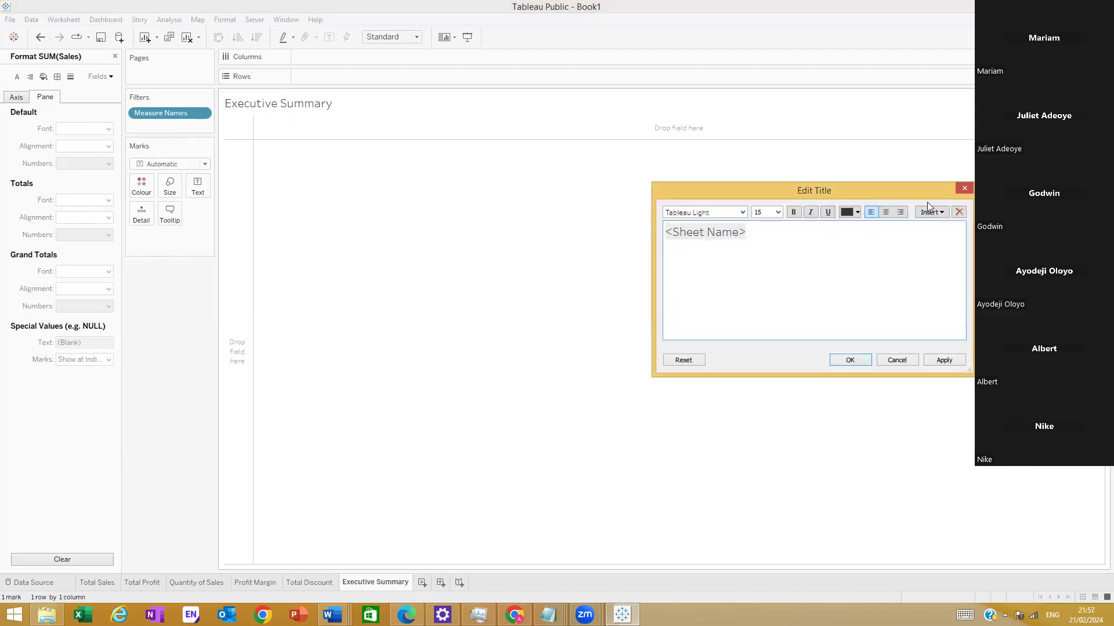
pyautogui.doubleClick(717, 238)
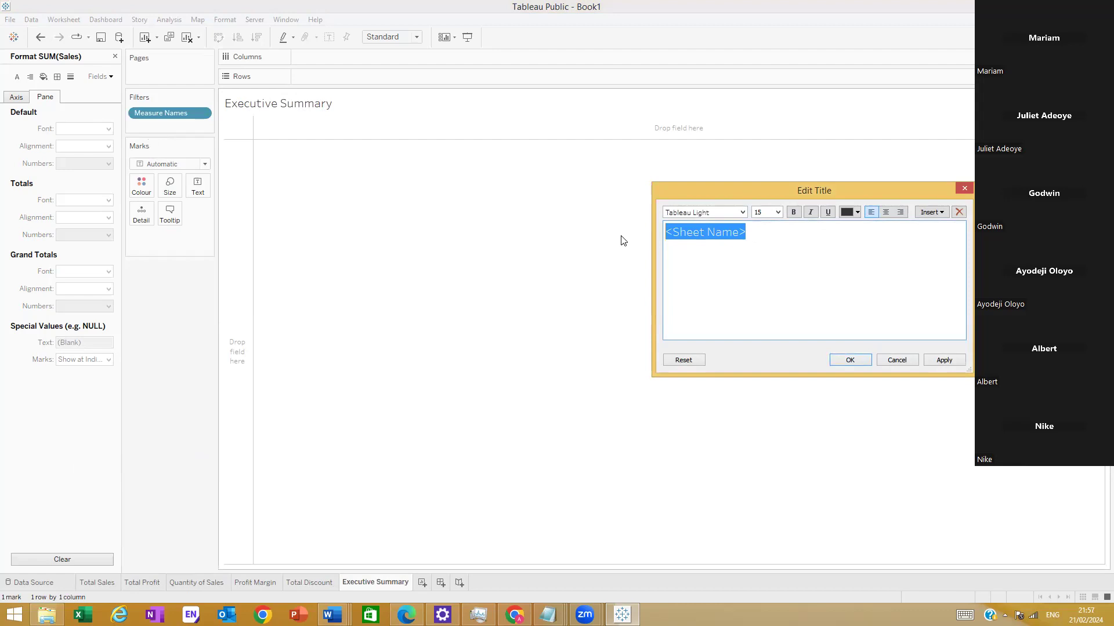
pyautogui.click(743, 213)
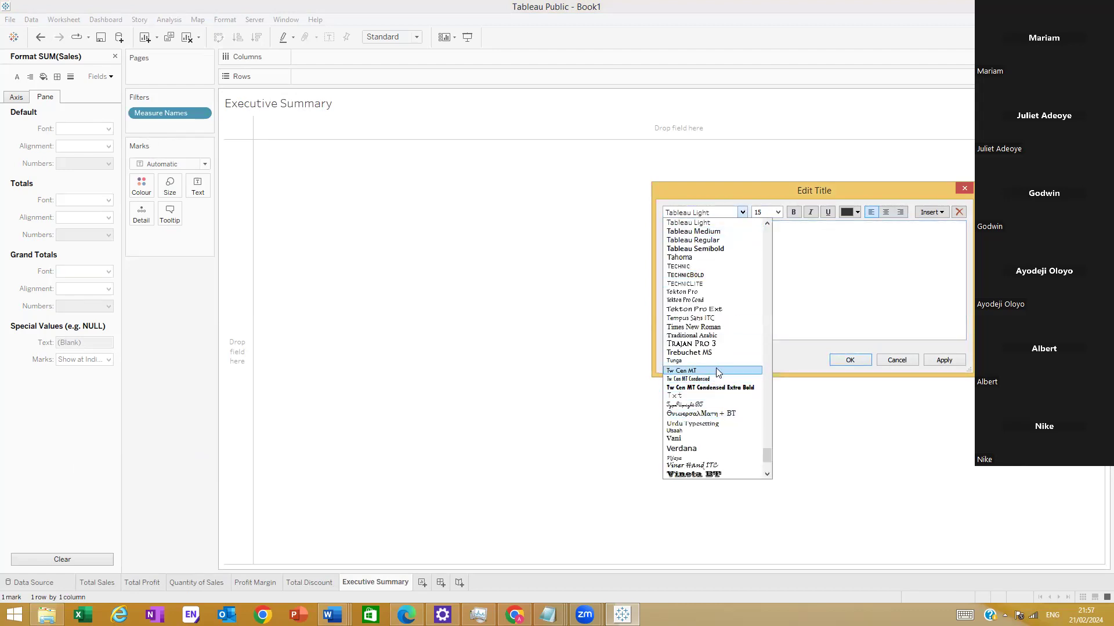
pyautogui.click(719, 352)
pyautogui.click(778, 212)
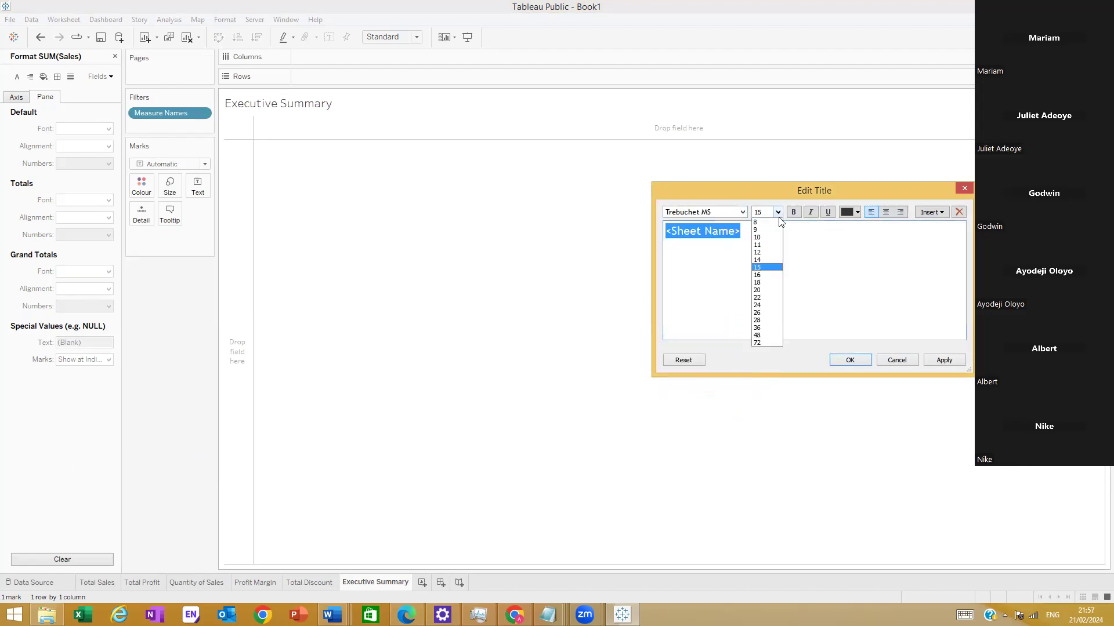
pyautogui.click(769, 282)
pyautogui.click(856, 361)
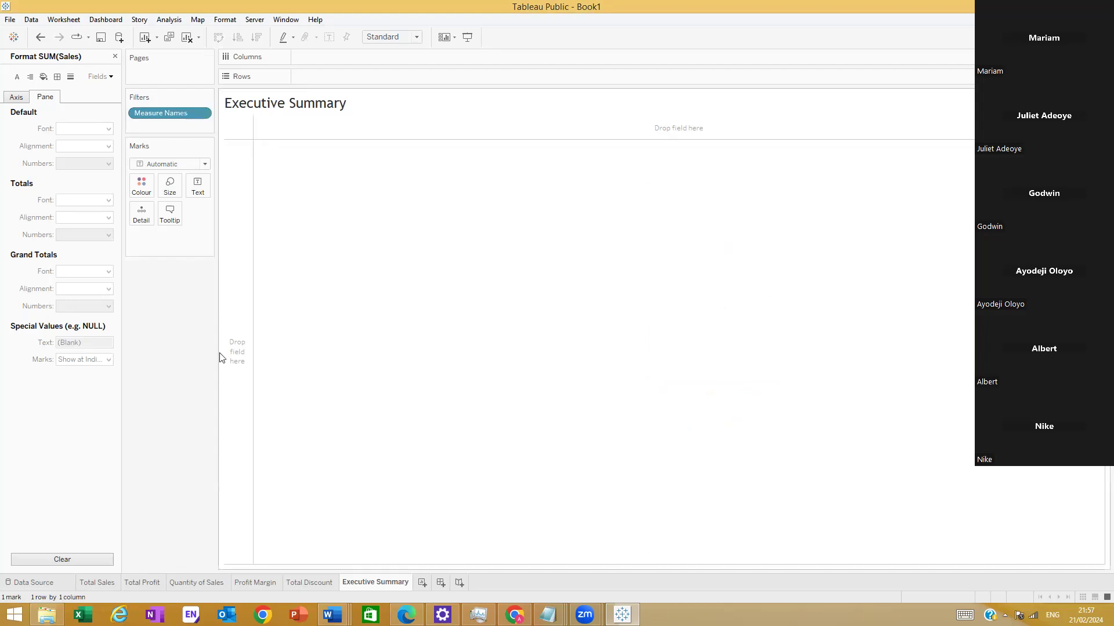
# Step: Check the number format and font settings applied to the sales value on the Total Sales sheet
pyautogui.click(94, 585)
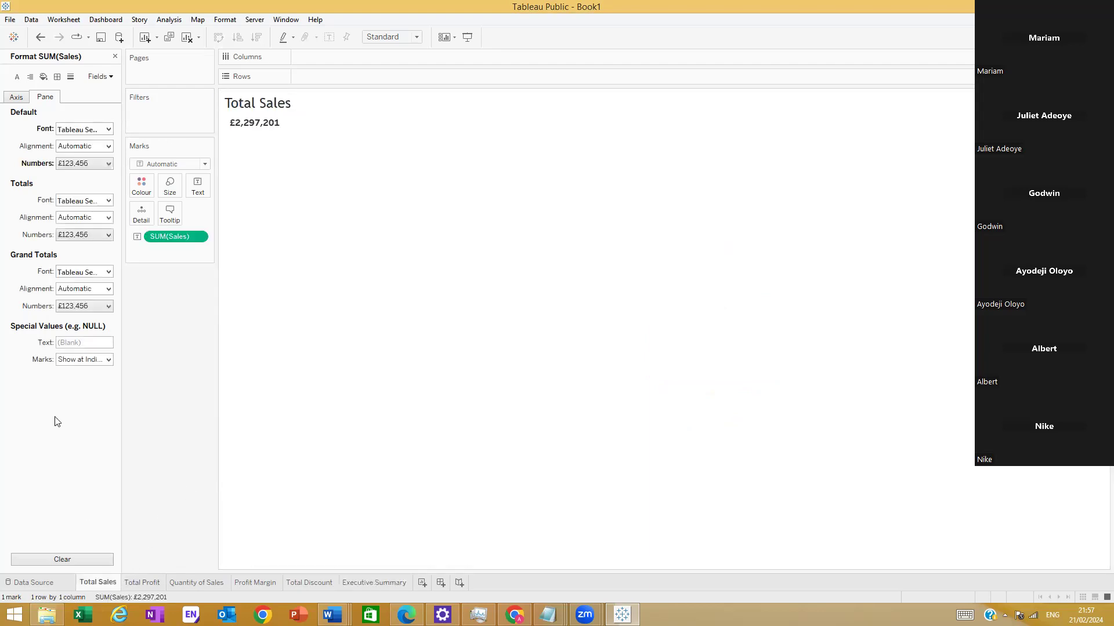
pyautogui.click(108, 164)
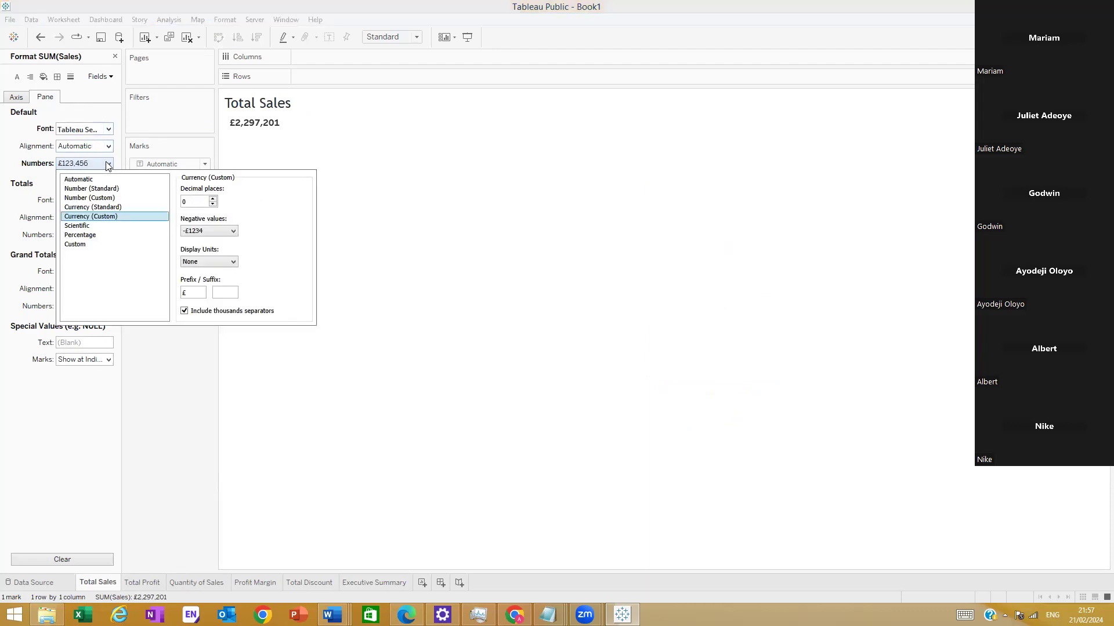
pyautogui.click(109, 130)
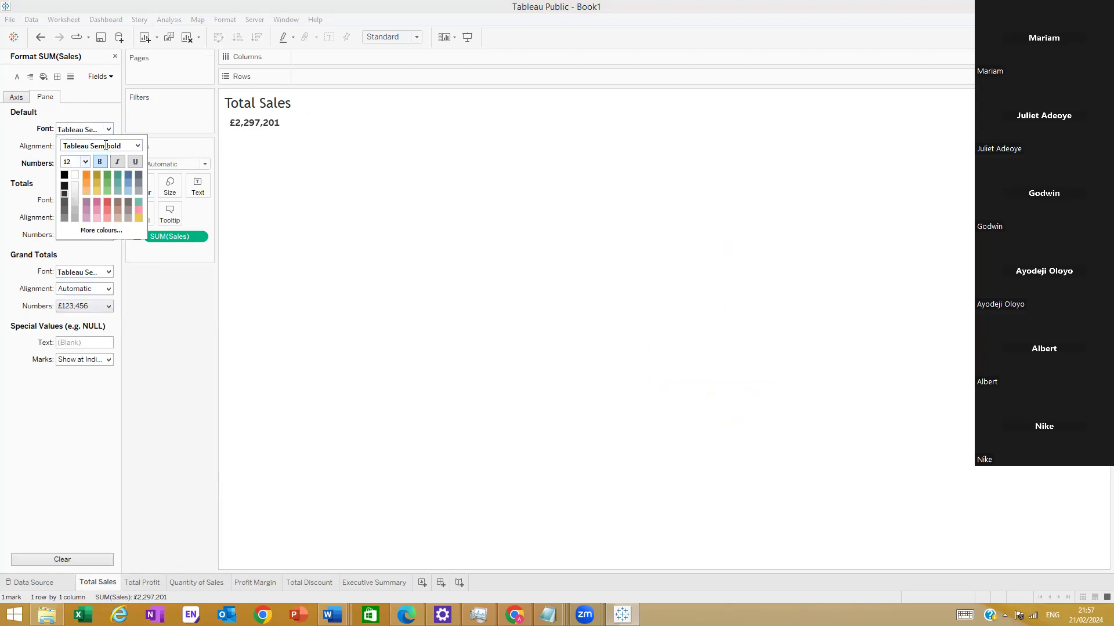
# Step: Add the Profit measure to the view of the Total Profit sheet
pyautogui.click(149, 581)
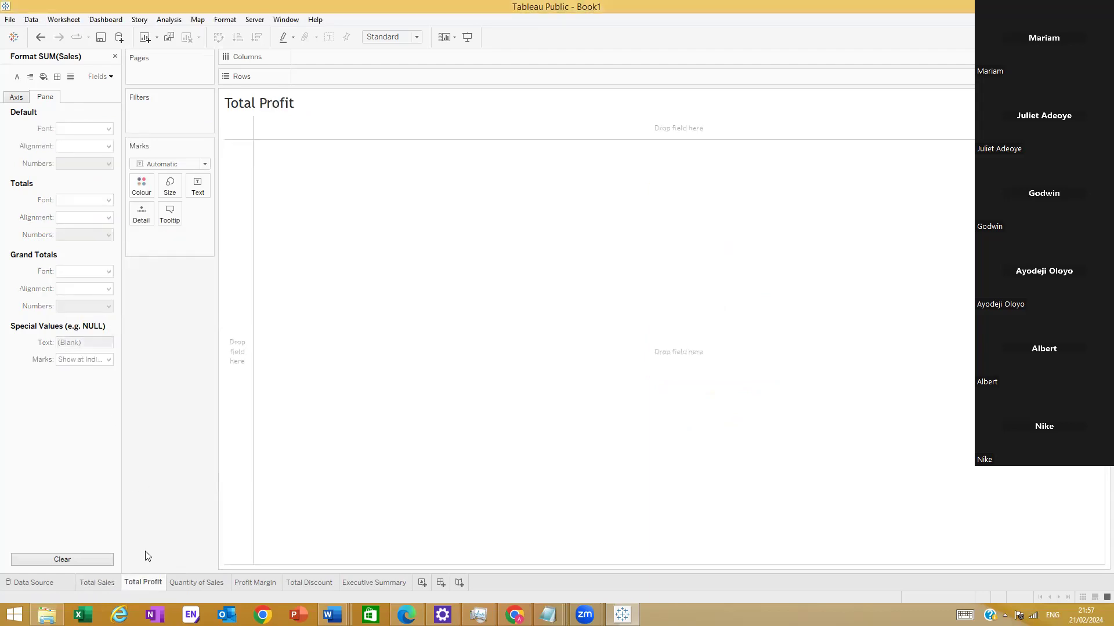
pyautogui.click(115, 56)
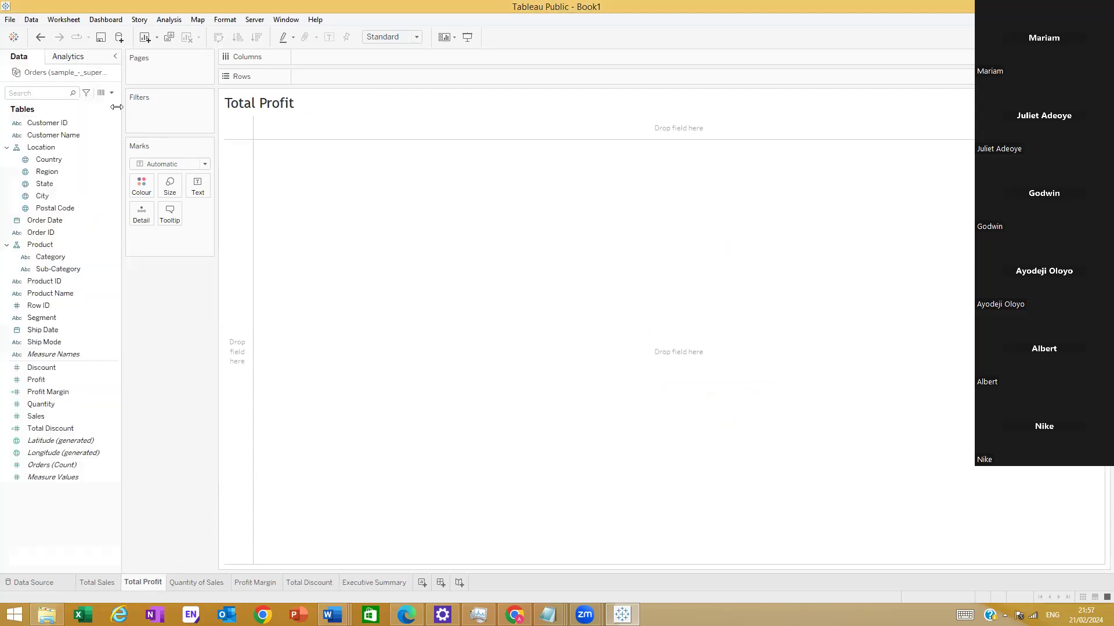
pyautogui.moveTo(49, 385); pyautogui.dragTo(301, 161)
# Step: Format the SUM(Profit) value on the Total Profit sheet as custom currency with 0 decimal places
pyautogui.click(242, 125)
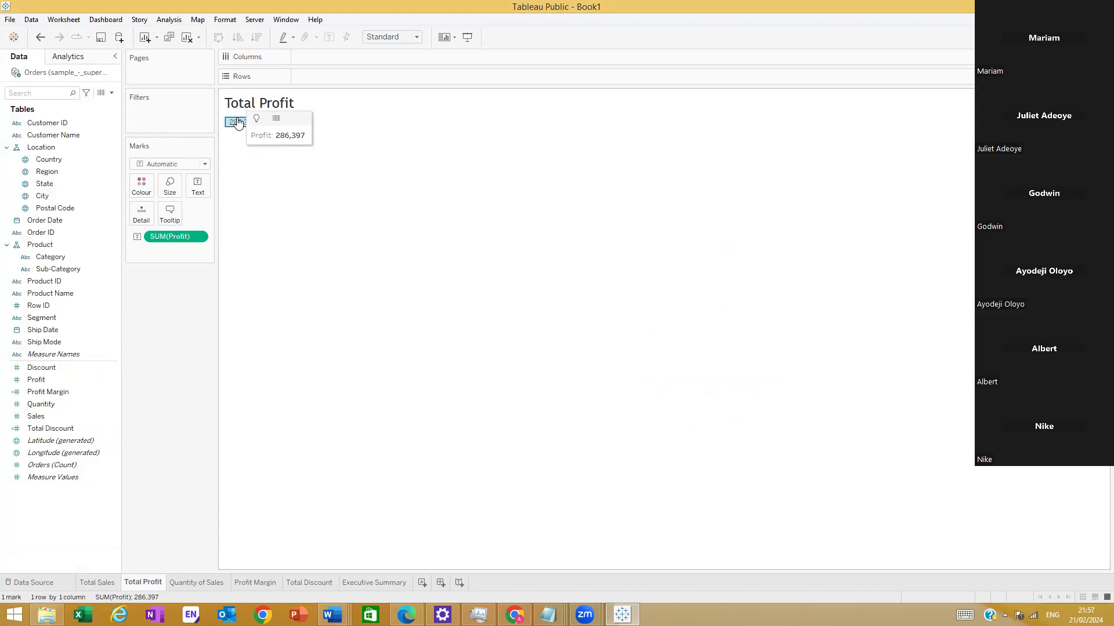
pyautogui.rightClick(244, 122)
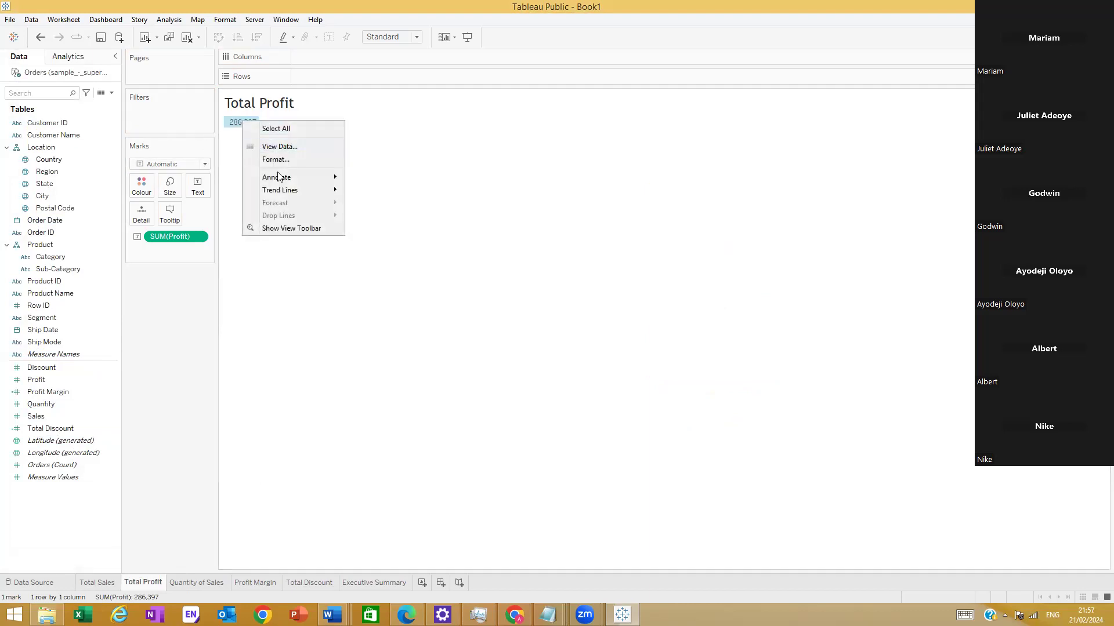
pyautogui.click(276, 159)
pyautogui.click(100, 77)
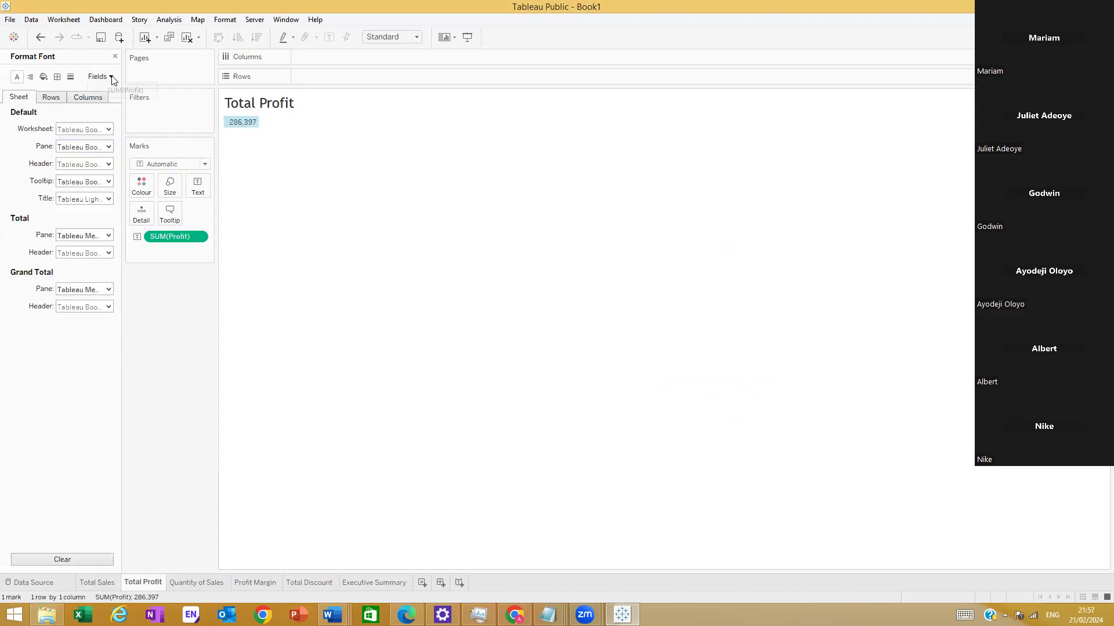
pyautogui.click(125, 90)
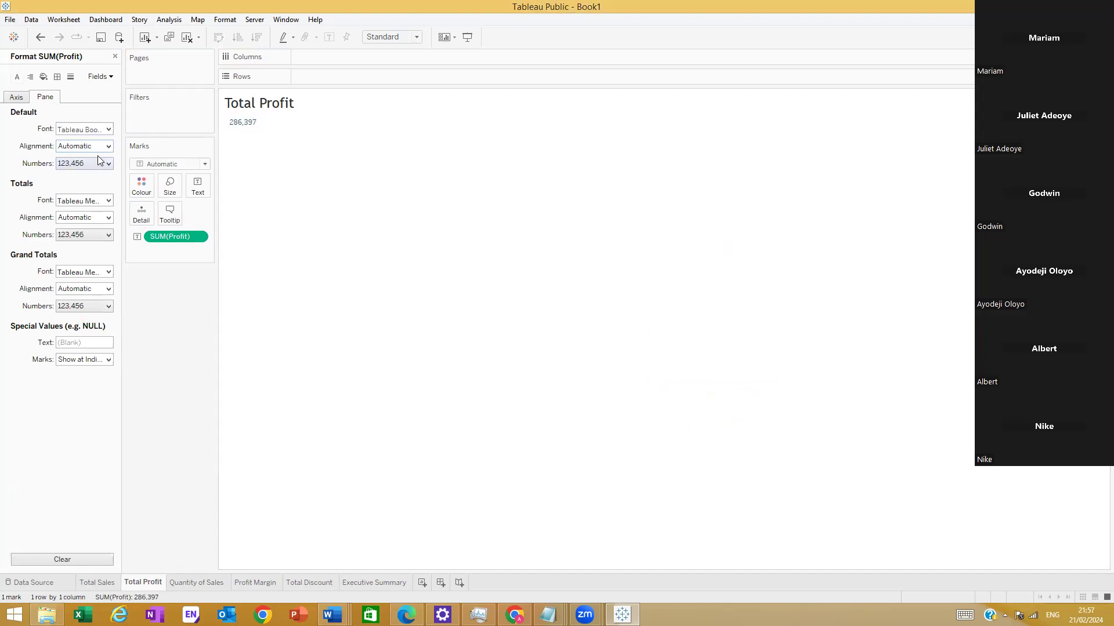
pyautogui.click(99, 162)
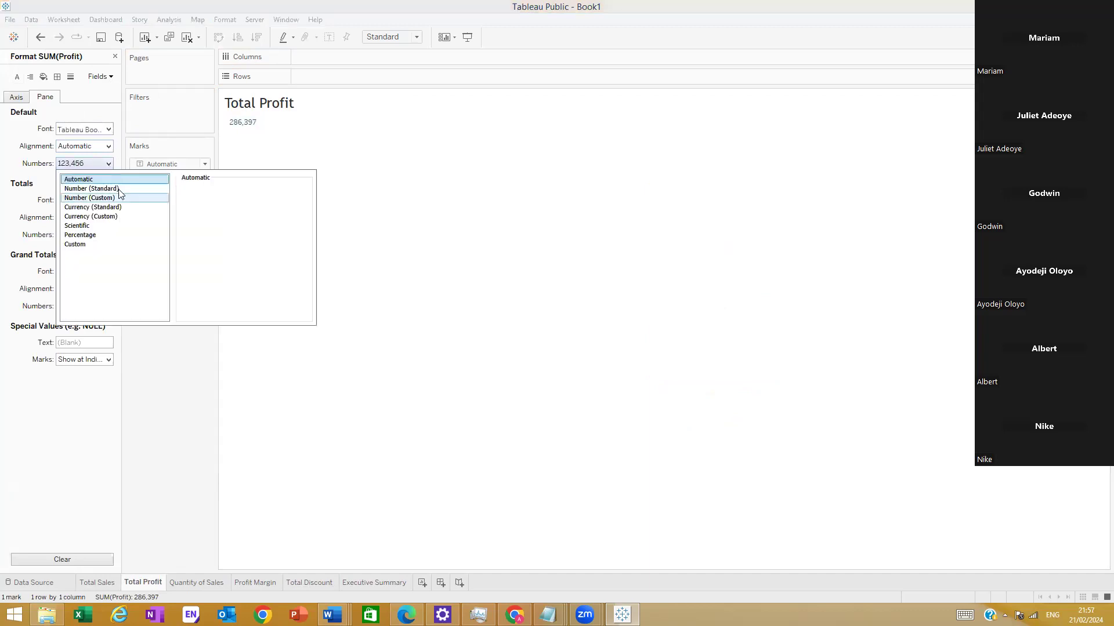
pyautogui.click(91, 217)
pyautogui.click(213, 204)
pyautogui.click(212, 204)
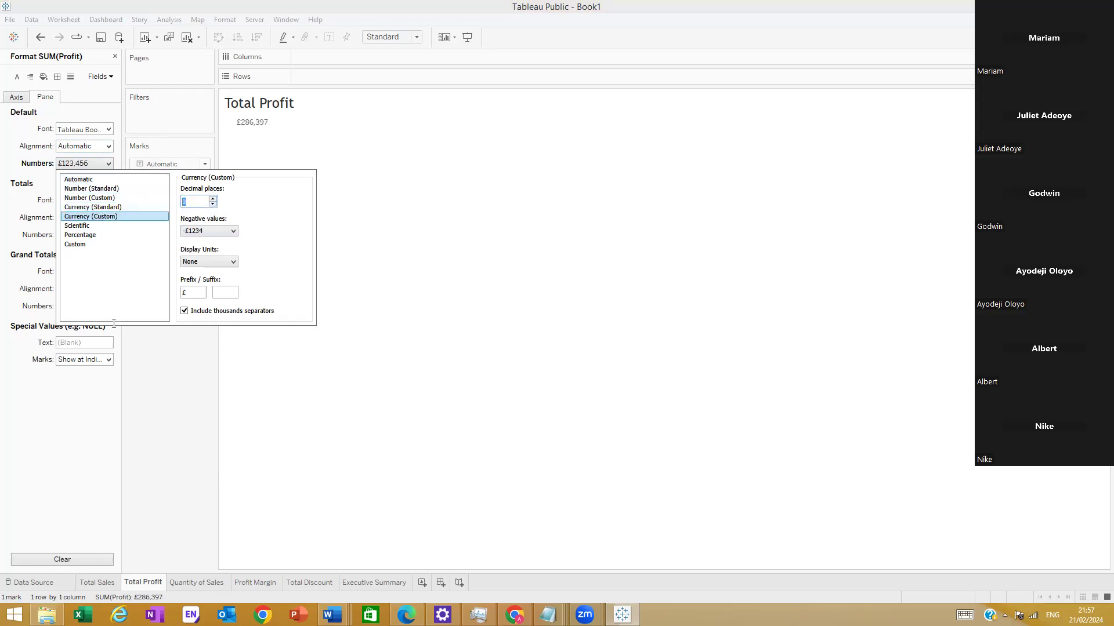
pyautogui.click(134, 397)
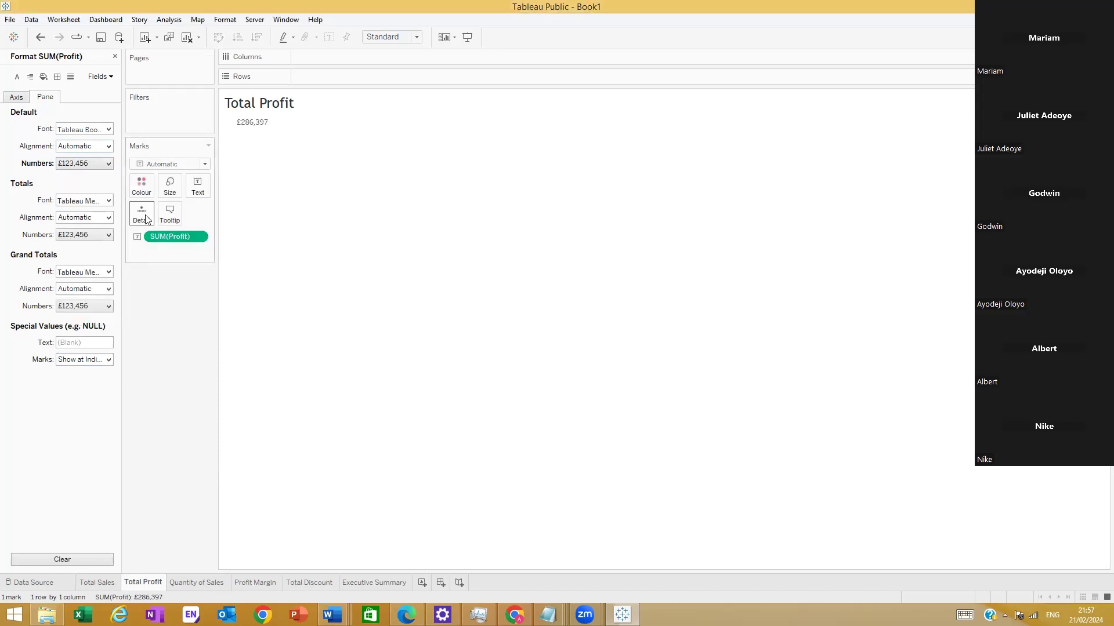
# Step: Set the default pane font of the SUM(Profit) value to Tableau Semibold at size 12
pyautogui.click(108, 131)
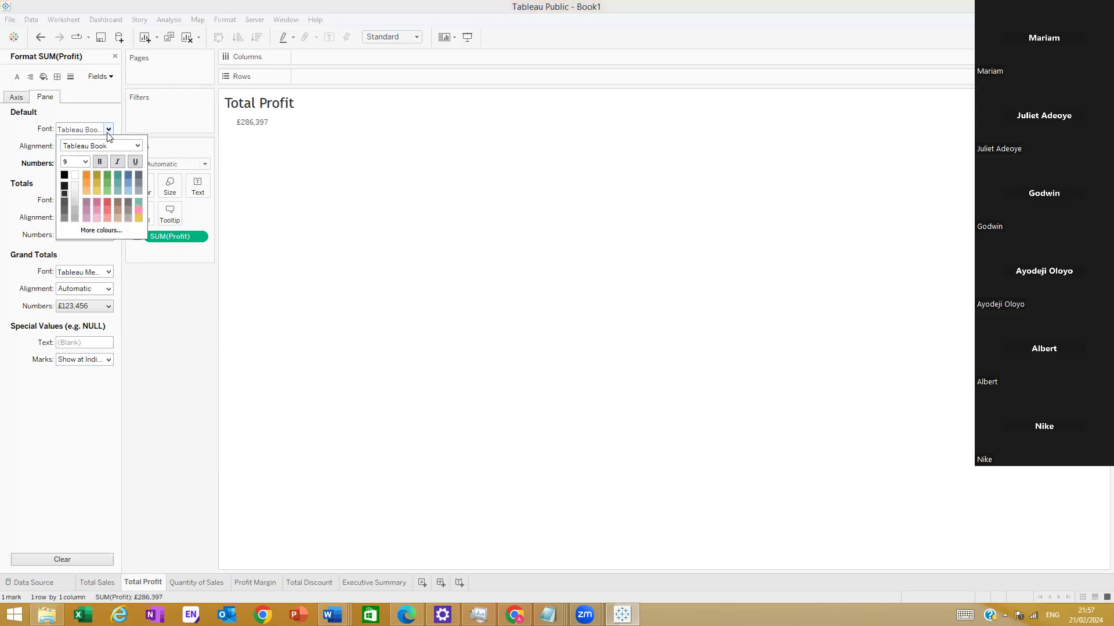
pyautogui.click(85, 164)
pyautogui.click(79, 208)
pyautogui.click(138, 146)
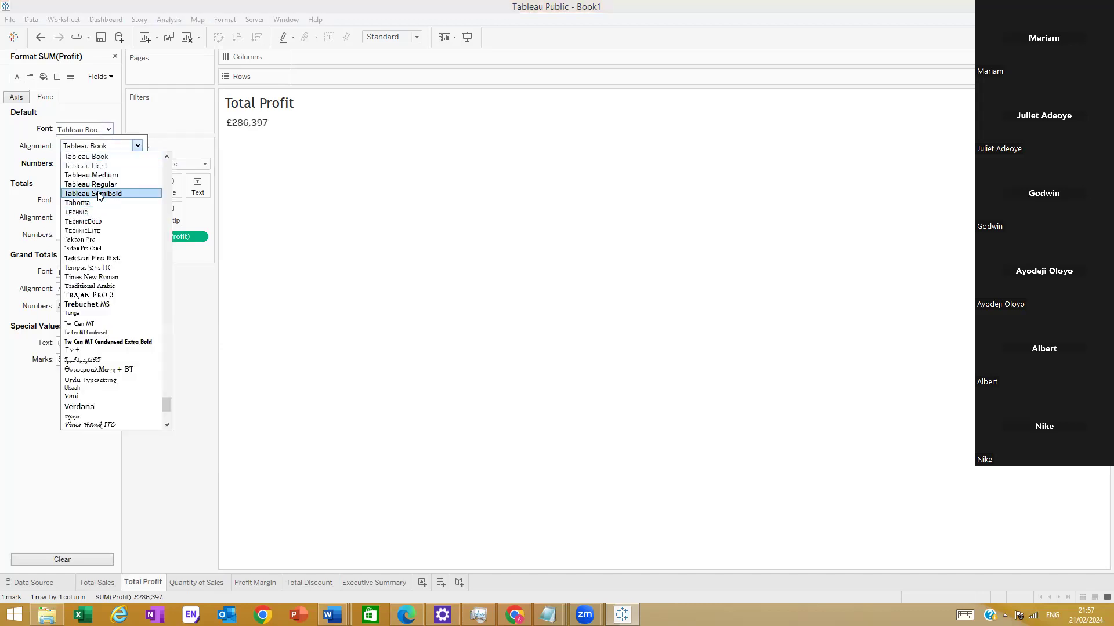
pyautogui.click(99, 194)
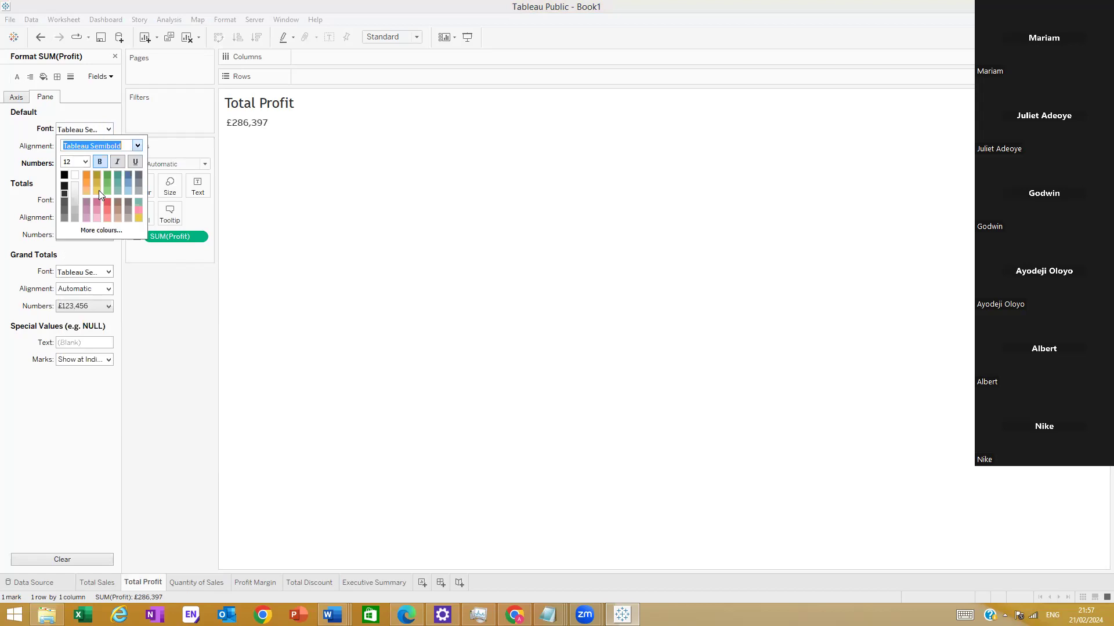
# Step: Close the font settings and compare the formatted values on the Total Sales and Total Profit sheets
pyautogui.click(160, 317)
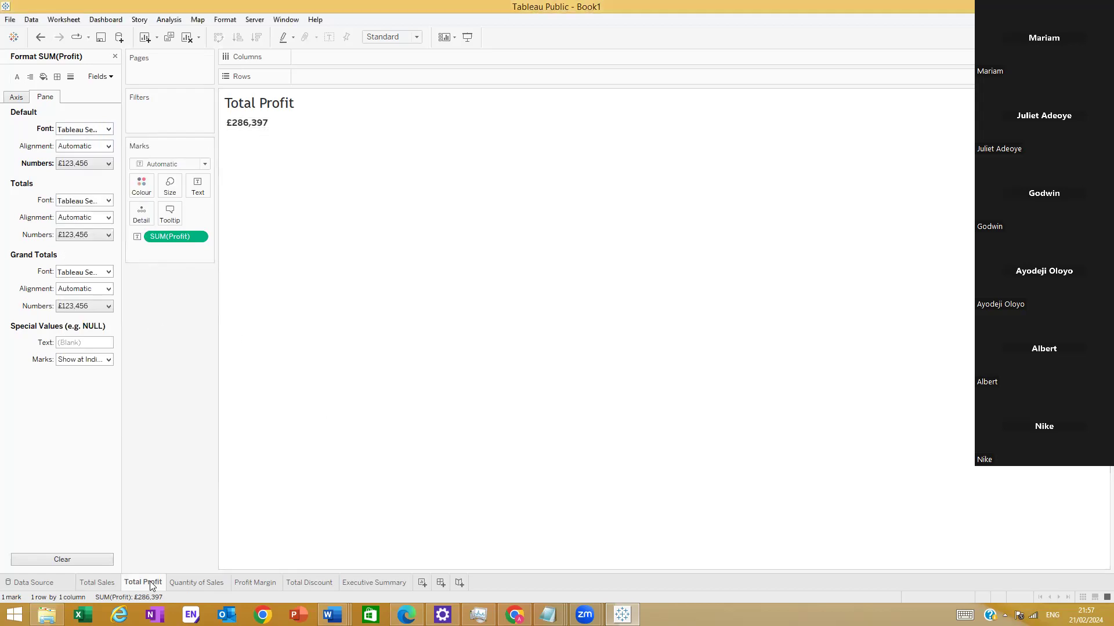
pyautogui.click(89, 584)
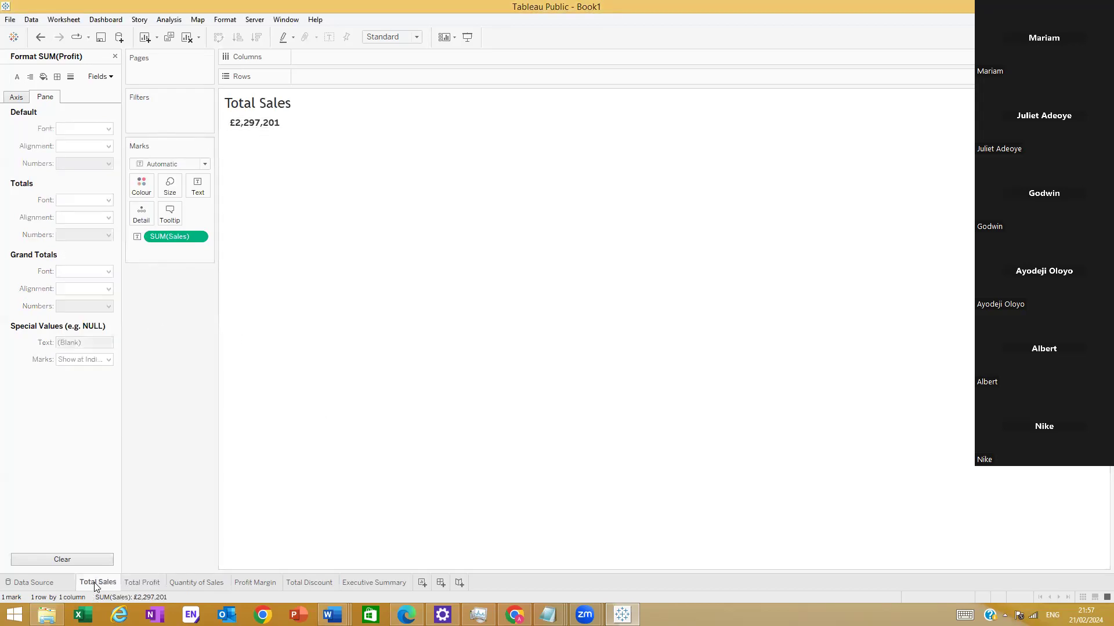
pyautogui.click(130, 582)
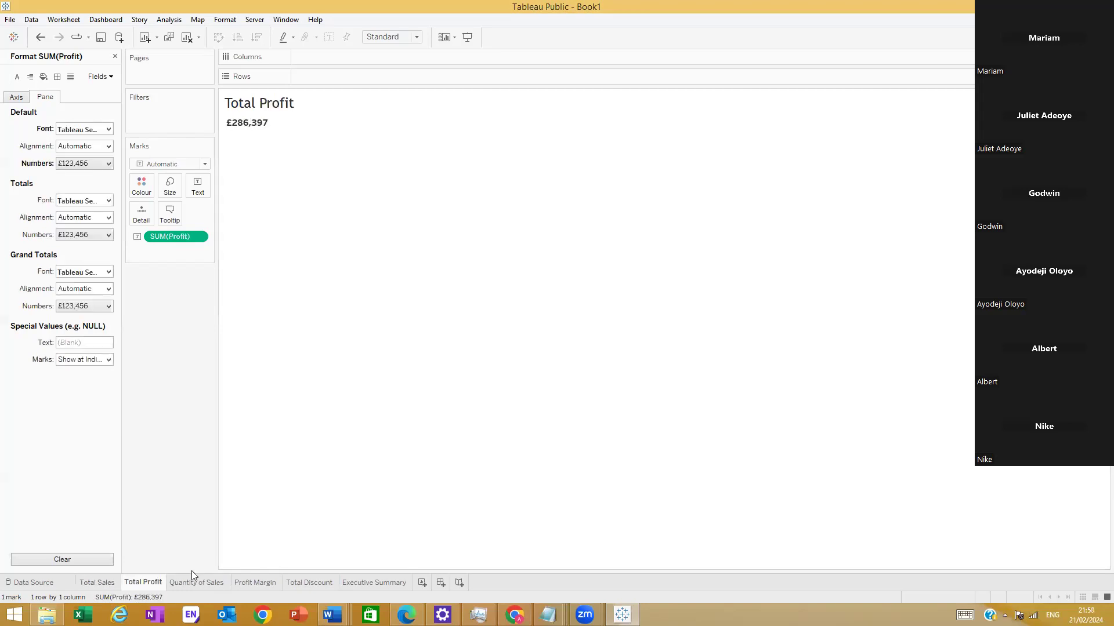
pyautogui.click(95, 583)
pyautogui.click(130, 583)
# Step: Add the Quantity measure to the view of the Quantity of Sales sheet
pyautogui.click(198, 582)
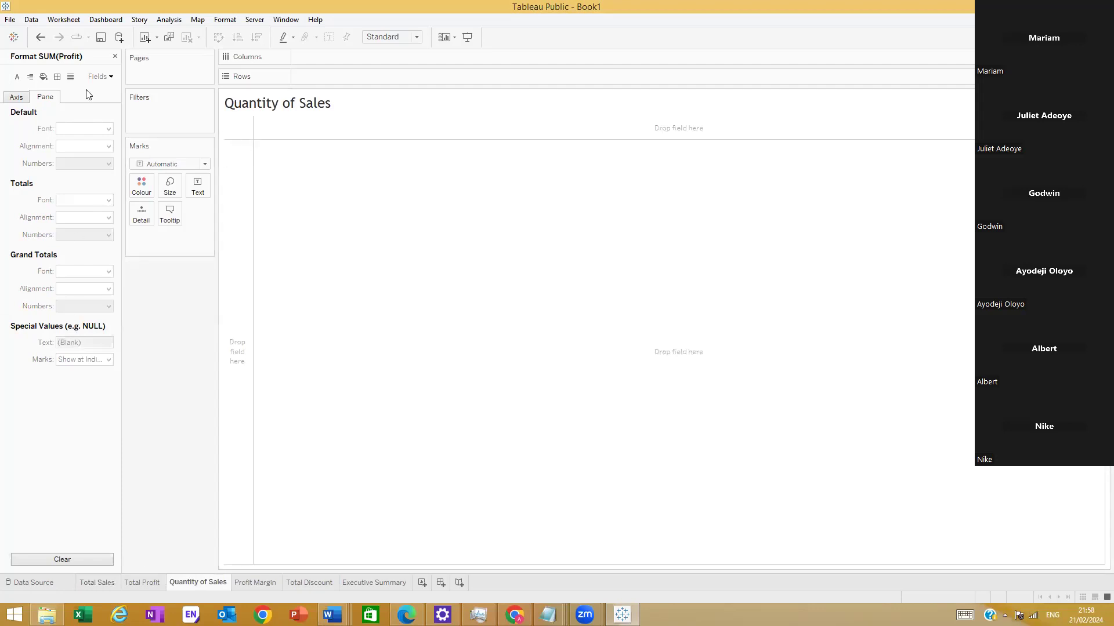
pyautogui.click(114, 56)
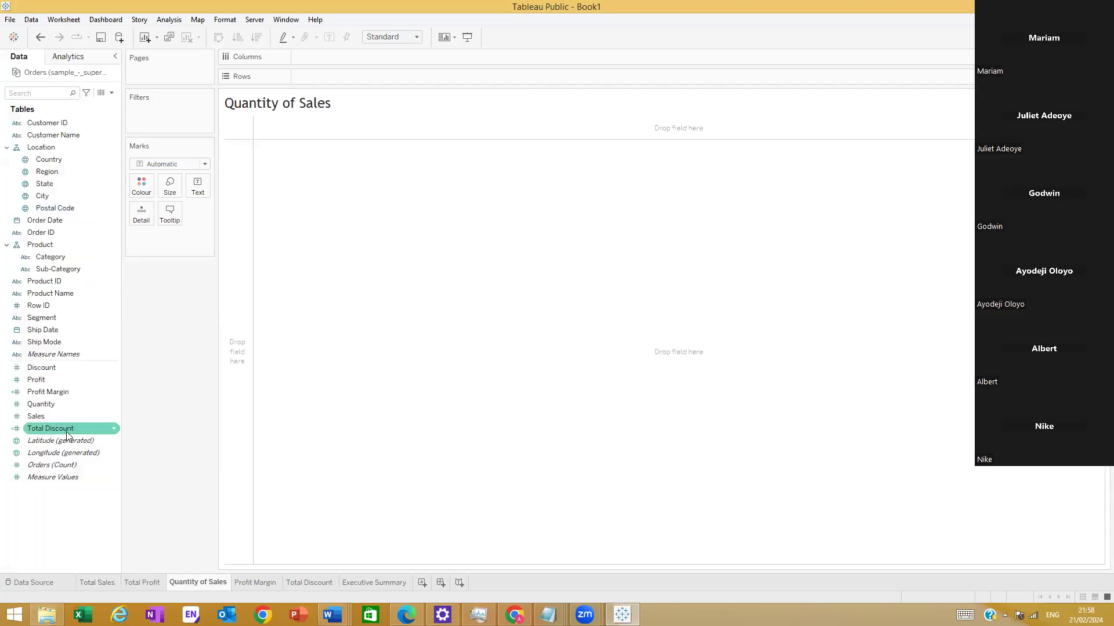
pyautogui.moveTo(69, 404); pyautogui.dragTo(299, 163)
pyautogui.moveTo(253, 127)
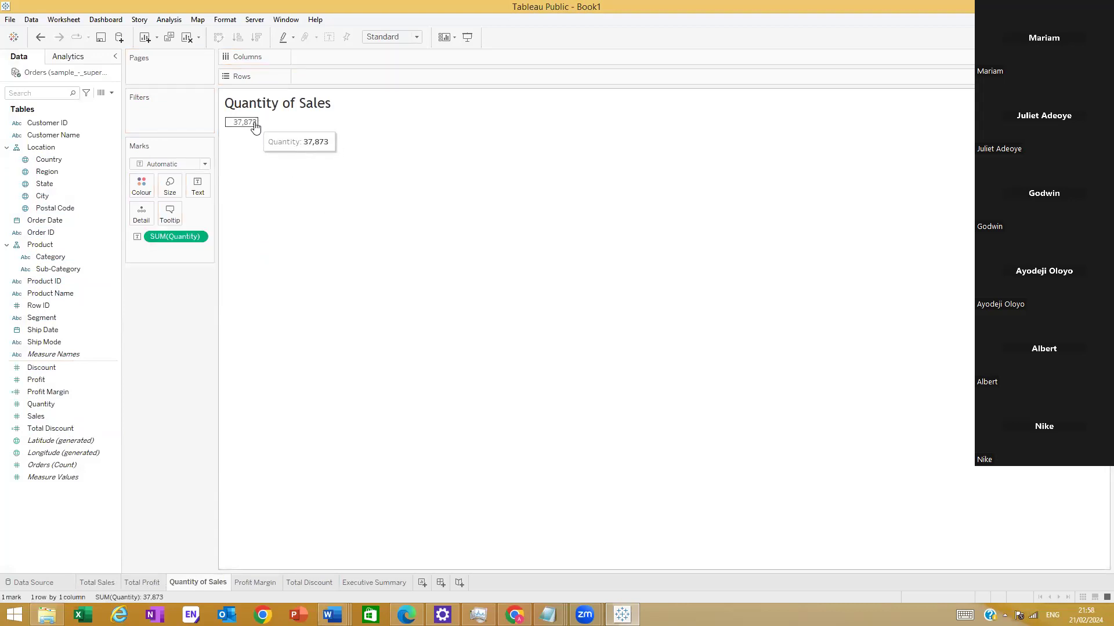
# Step: Open the default pane number format options for SUM(Quantity) on the Quantity of Sales sheet
pyautogui.click(252, 124)
pyautogui.rightClick(253, 124)
pyautogui.click(301, 164)
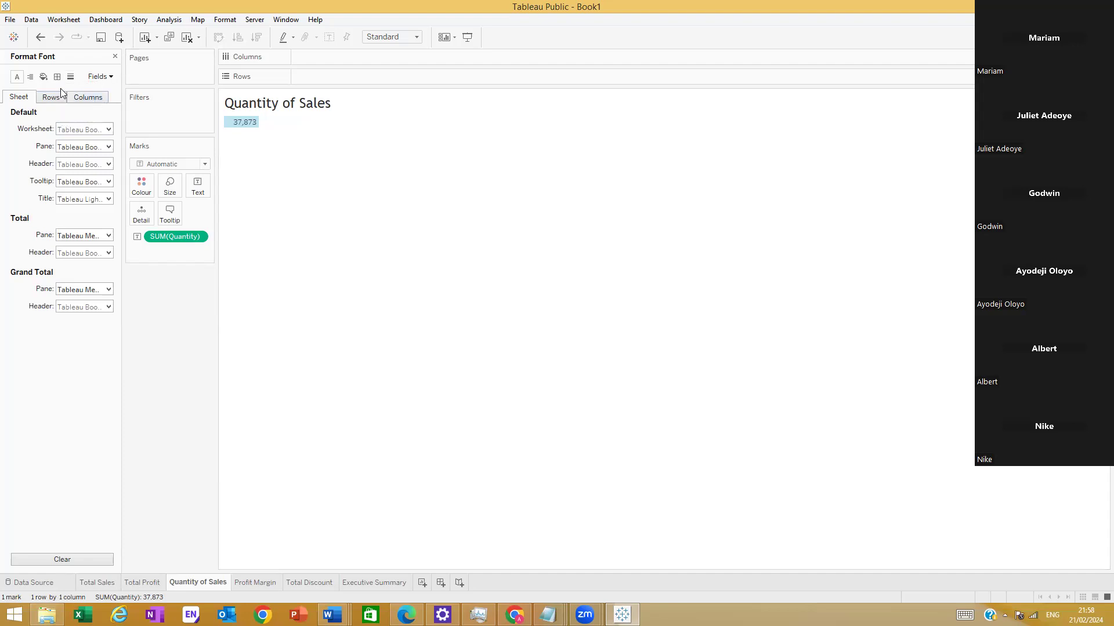
pyautogui.click(100, 76)
pyautogui.click(128, 90)
pyautogui.click(107, 163)
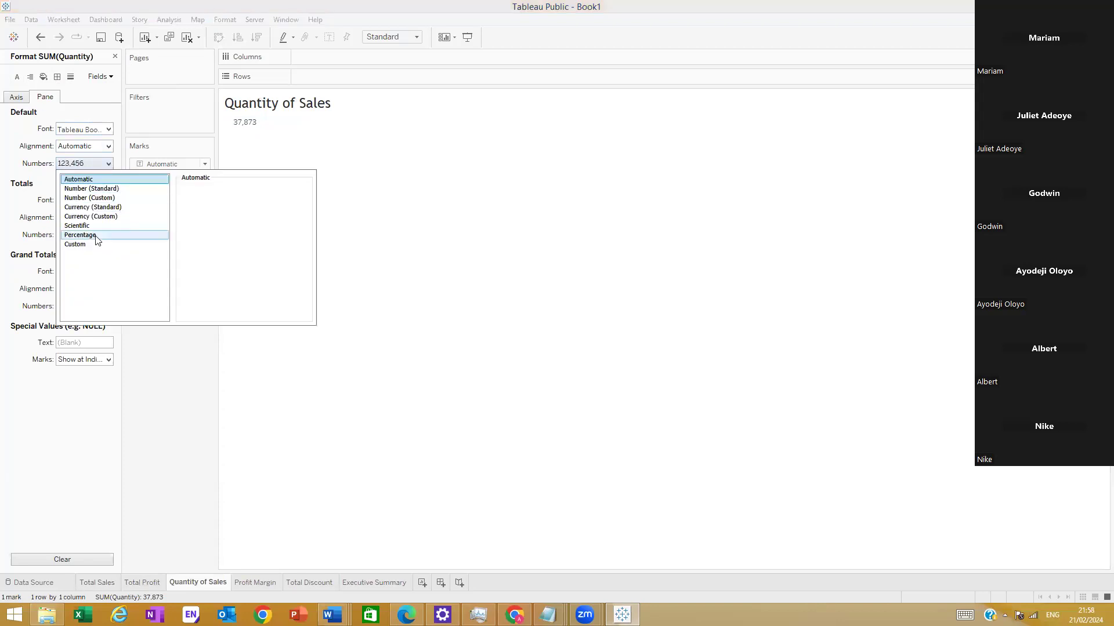
pyautogui.click(96, 218)
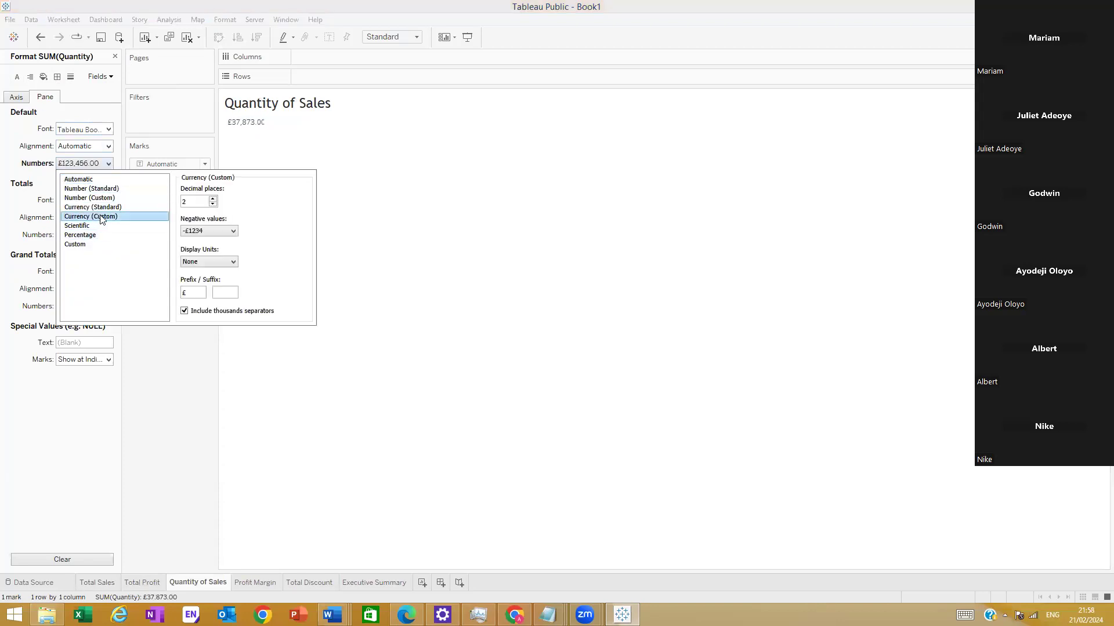
pyautogui.click(213, 204)
pyautogui.click(213, 204)
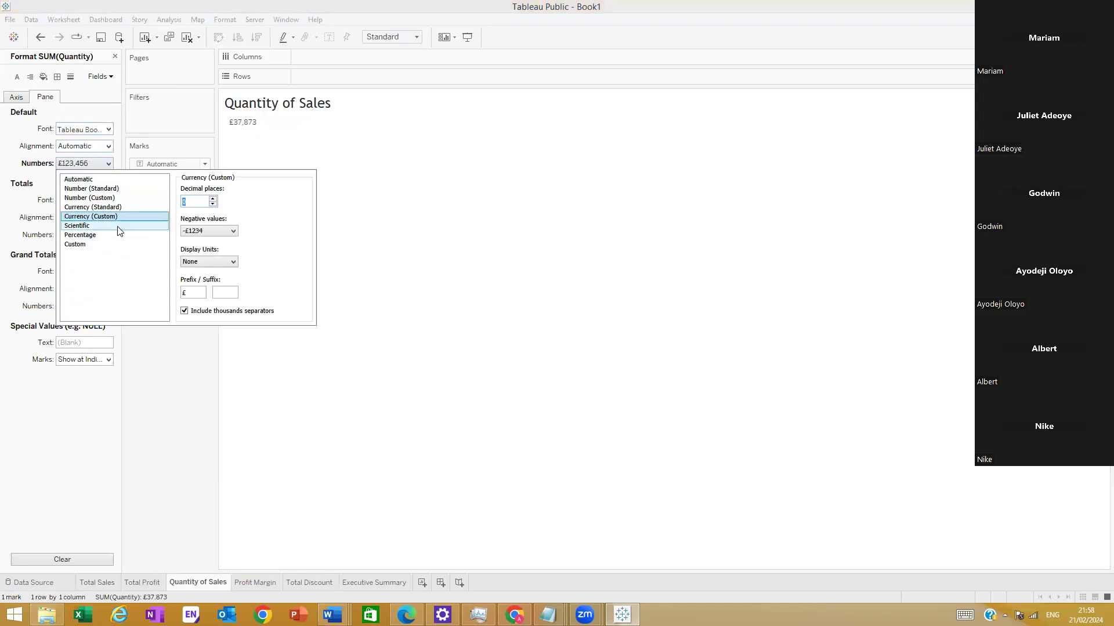
# Step: Format the SUM(Quantity) value as a custom number with 0 decimal places
pyautogui.click(110, 198)
pyautogui.click(213, 204)
pyautogui.click(213, 204)
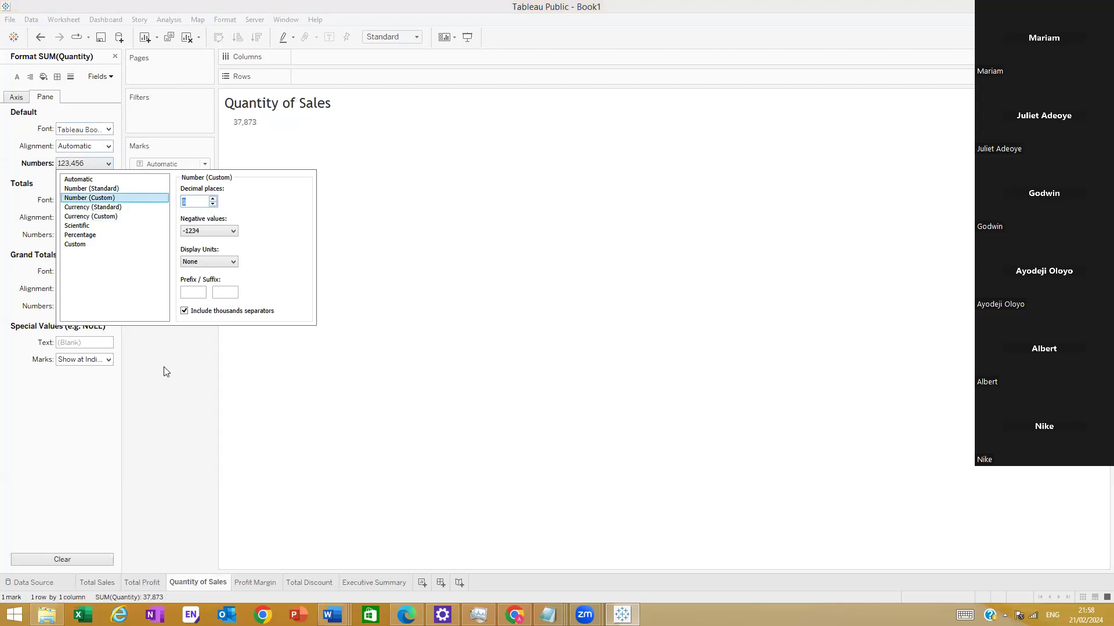
pyautogui.click(139, 392)
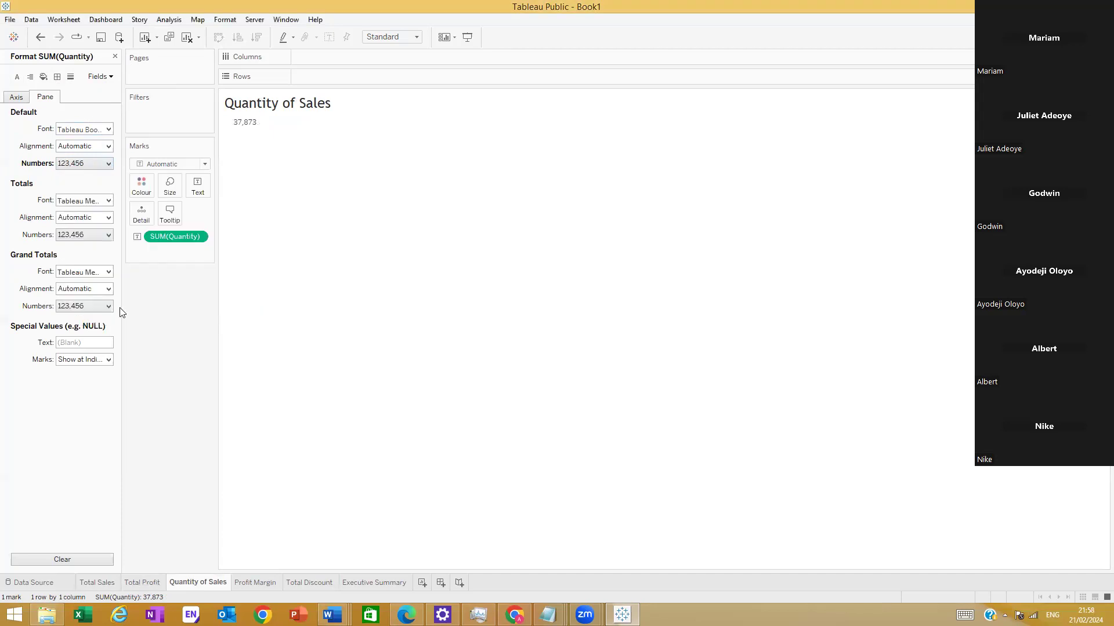
# Step: Set the default pane font of the SUM(Quantity) value to Tableau Semibold, size 12, bold
pyautogui.click(102, 130)
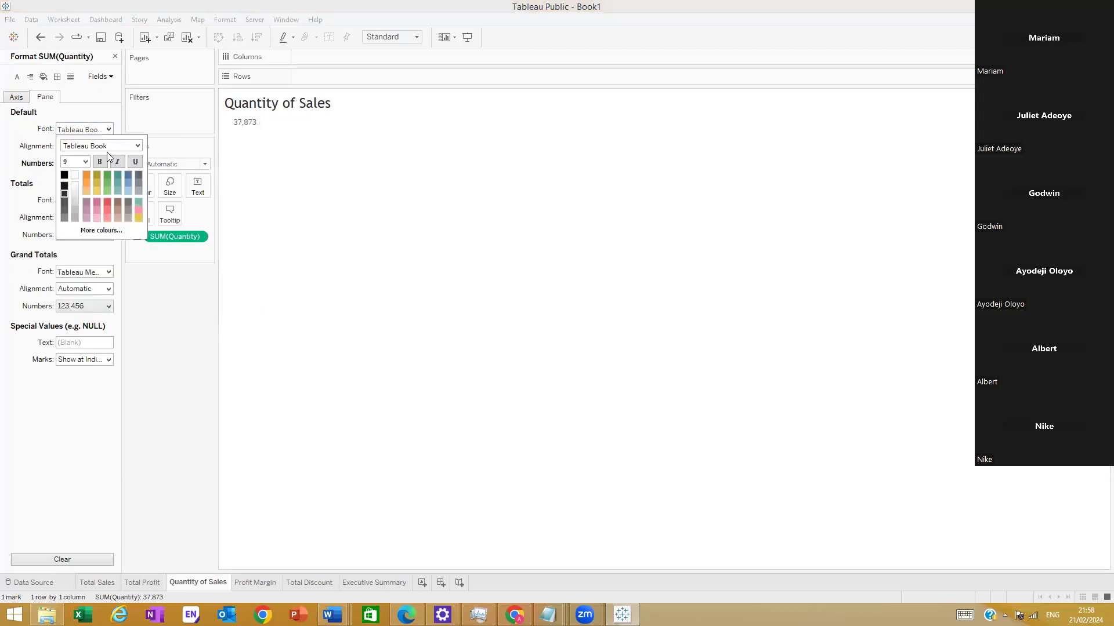
pyautogui.click(138, 146)
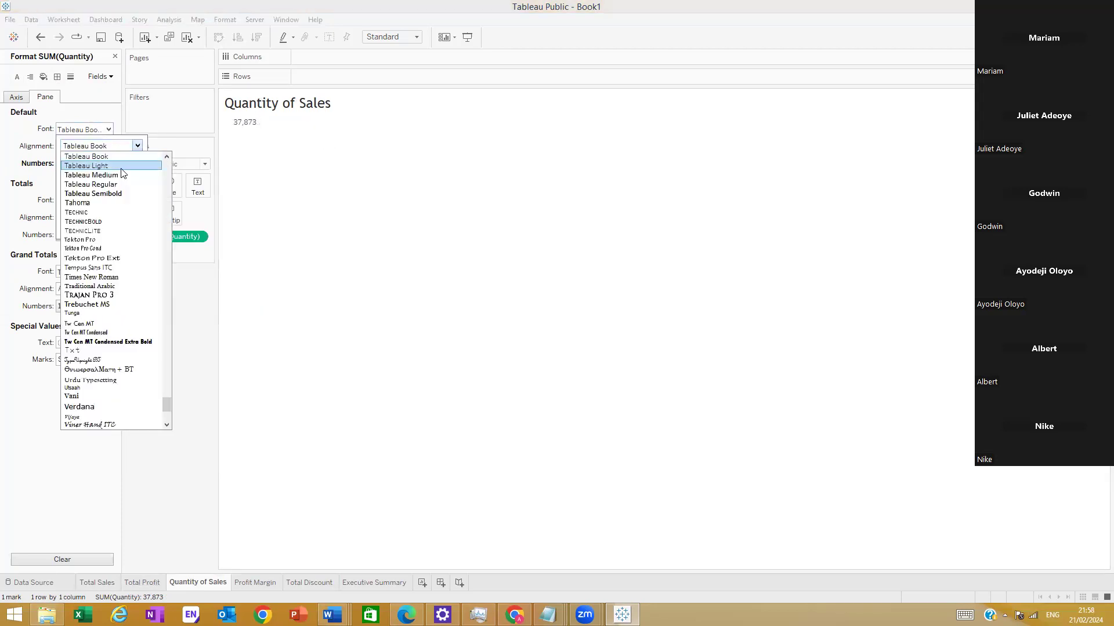
pyautogui.click(102, 193)
pyautogui.click(86, 163)
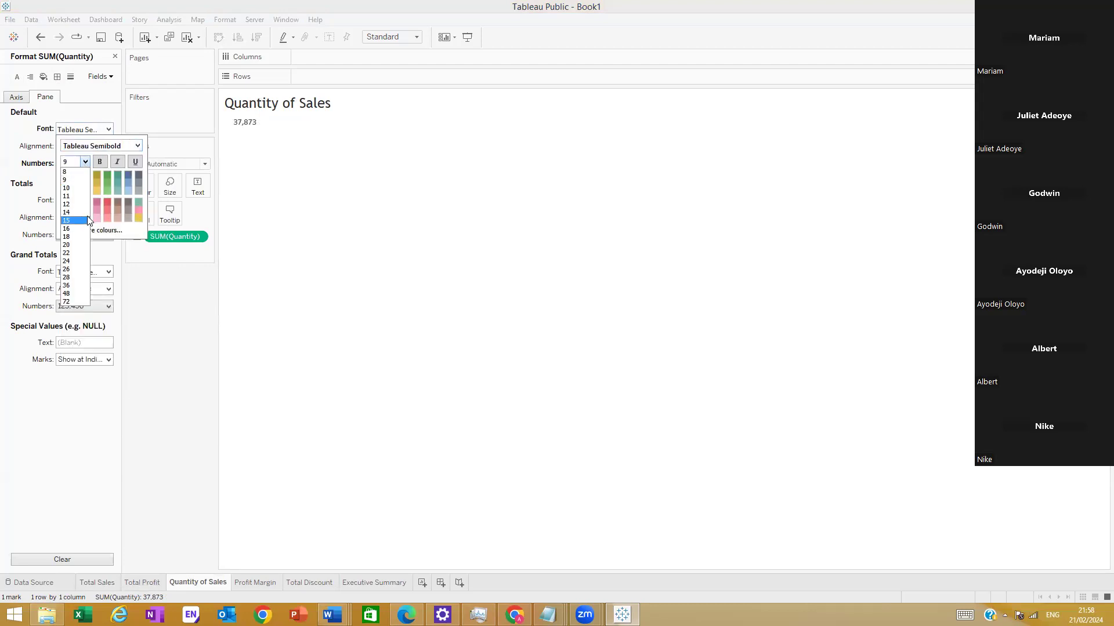
pyautogui.click(85, 207)
pyautogui.click(100, 162)
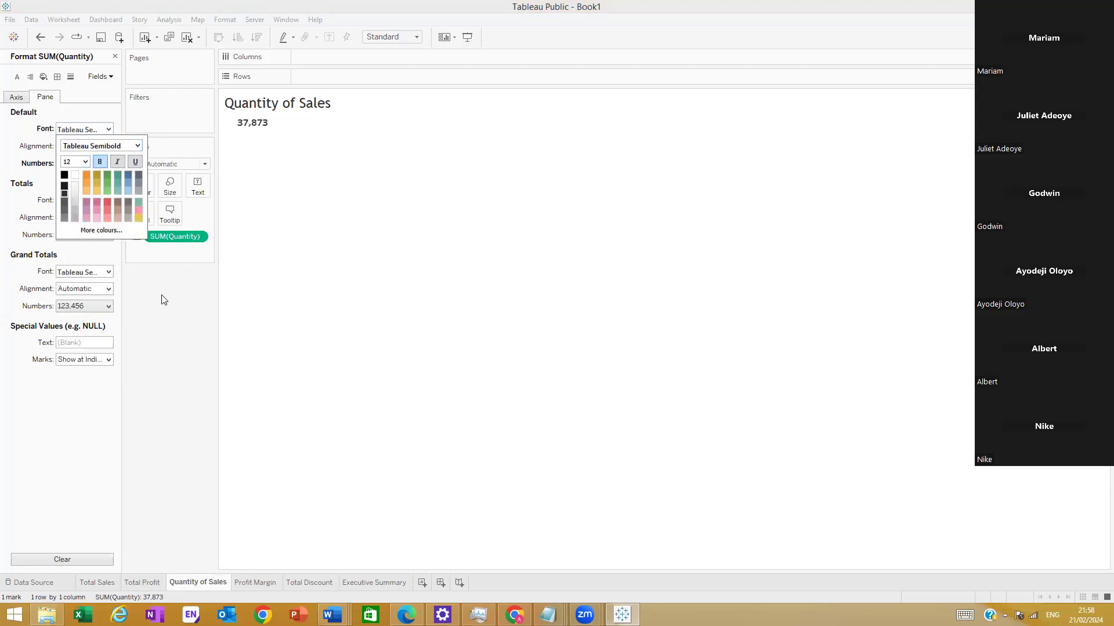
pyautogui.click(167, 319)
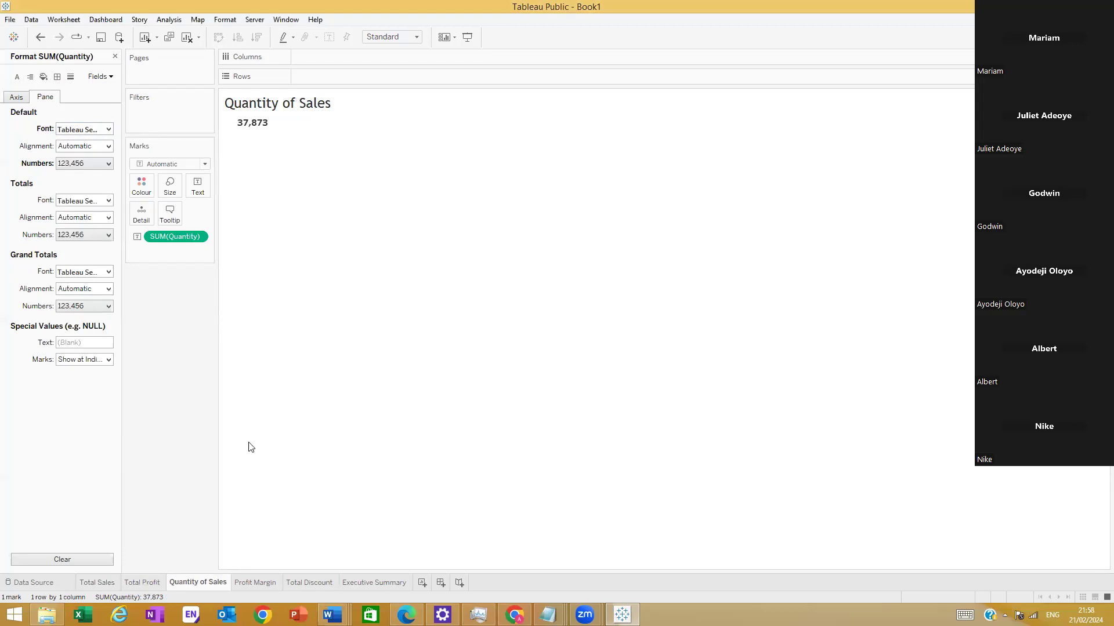
# Step: Add the Profit Margin measure to the view of the Profit Margin sheet
pyautogui.click(256, 582)
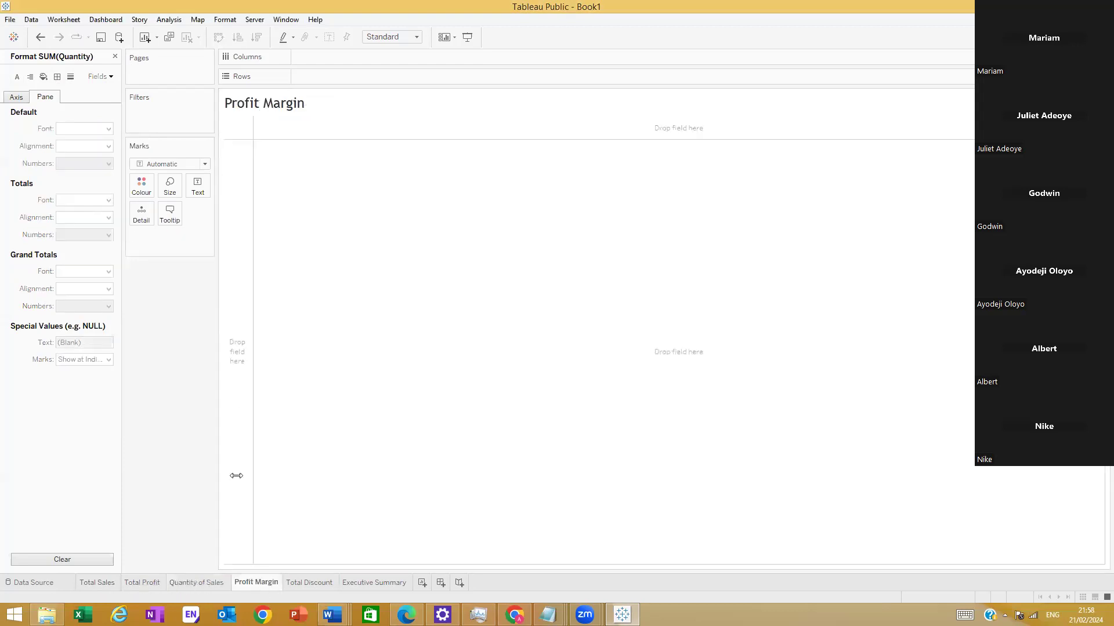
pyautogui.click(115, 56)
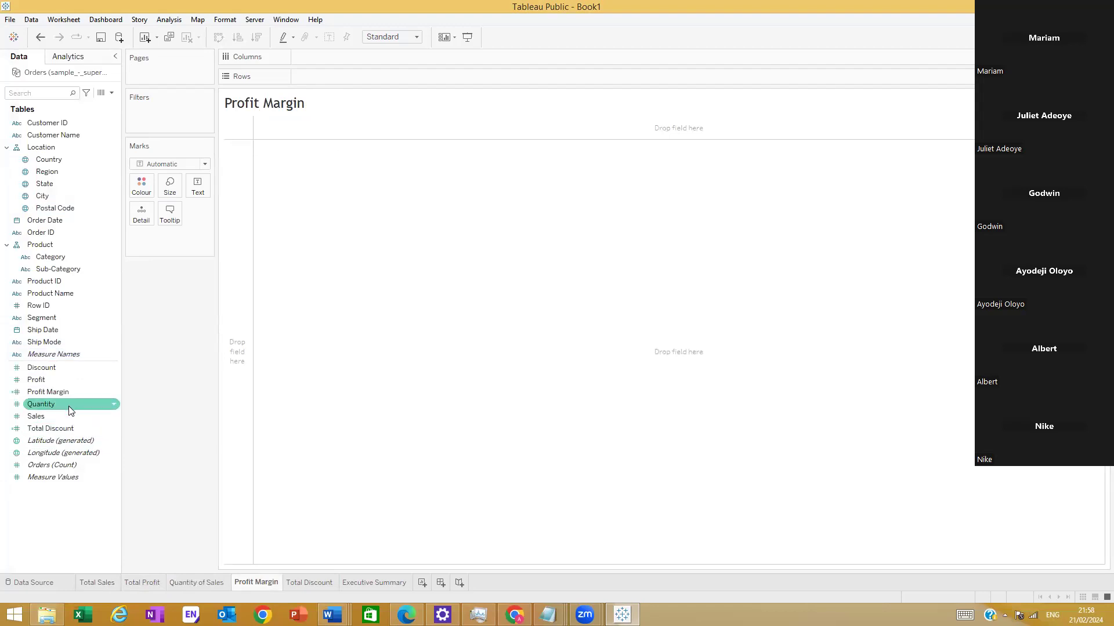
pyautogui.moveTo(58, 393); pyautogui.dragTo(270, 165)
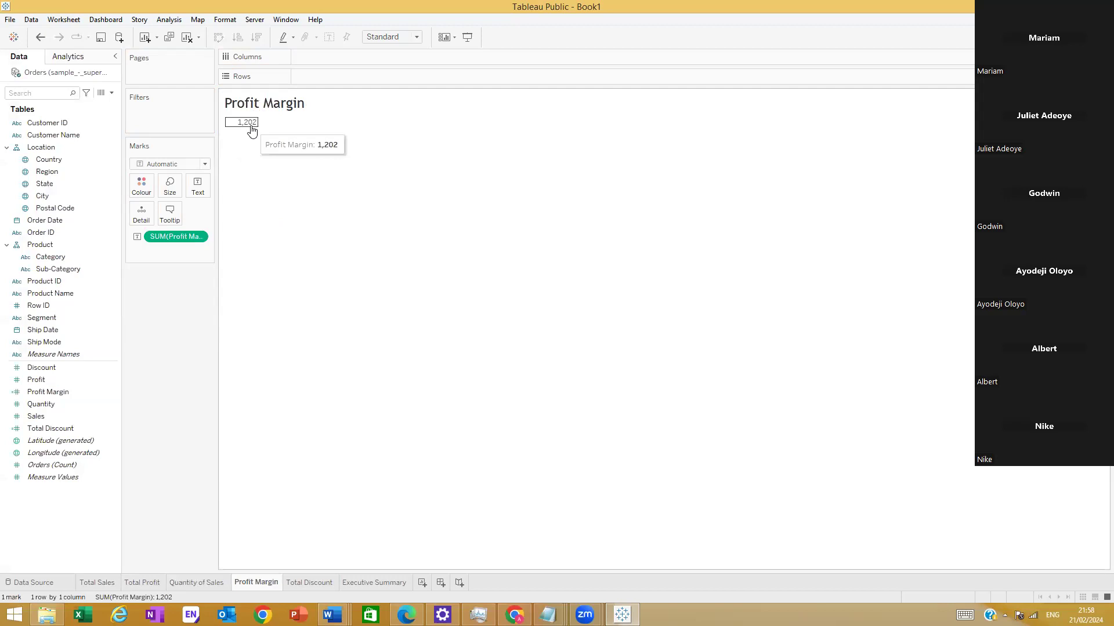
# Step: Try a Percent of Total quick table calculation on SUM(Profit Margin), and undo it
pyautogui.rightClick(192, 236)
pyautogui.moveTo(230, 438)
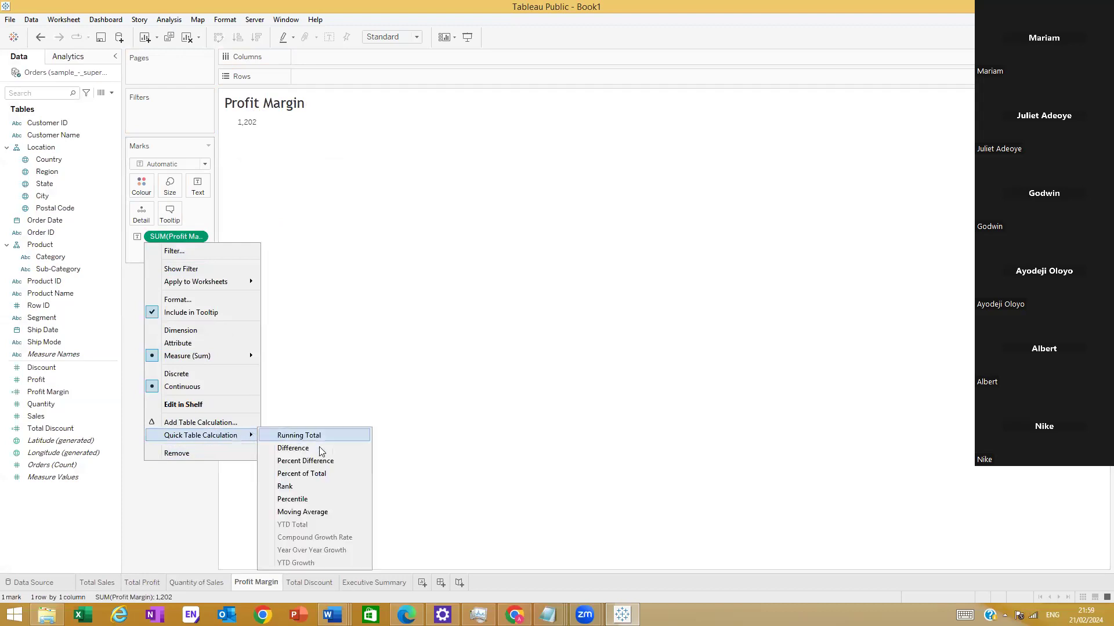
pyautogui.click(331, 473)
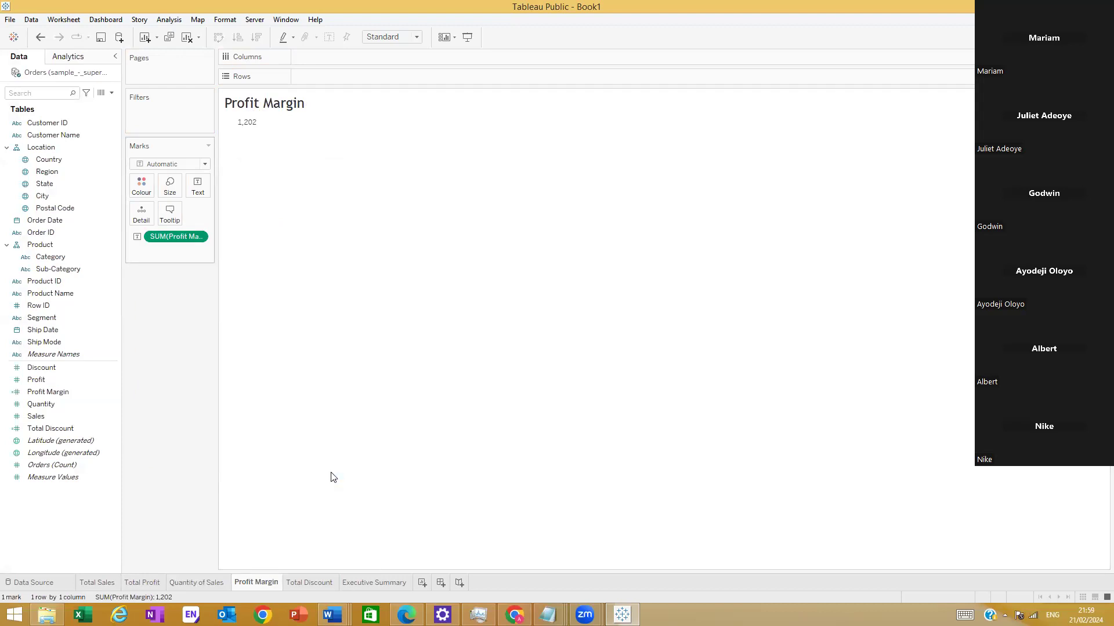
pyautogui.click(198, 236)
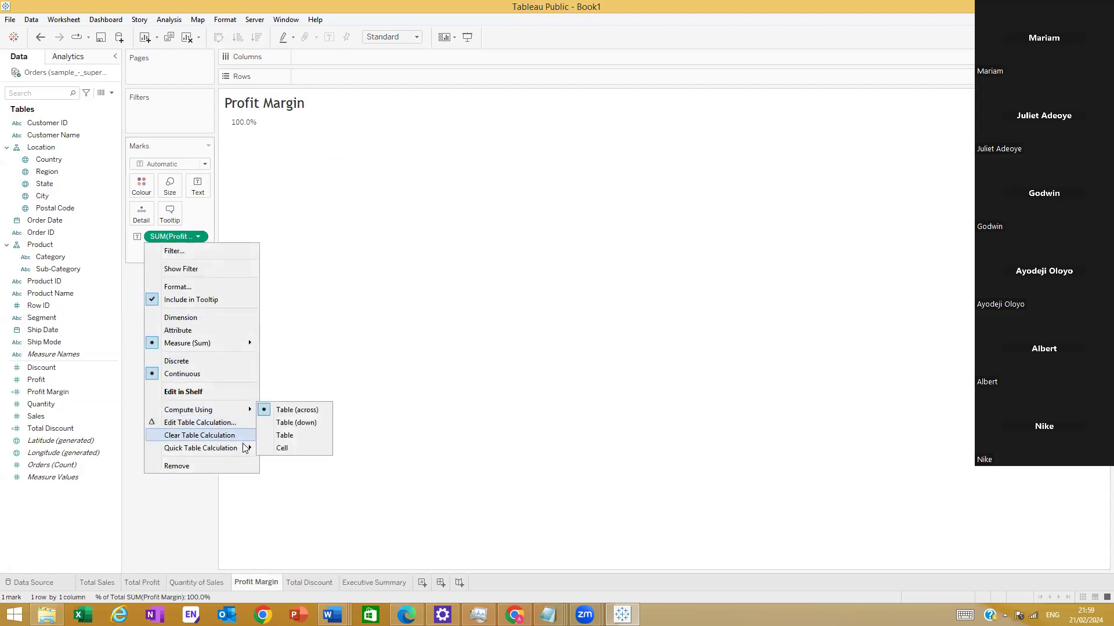
pyautogui.moveTo(243, 448)
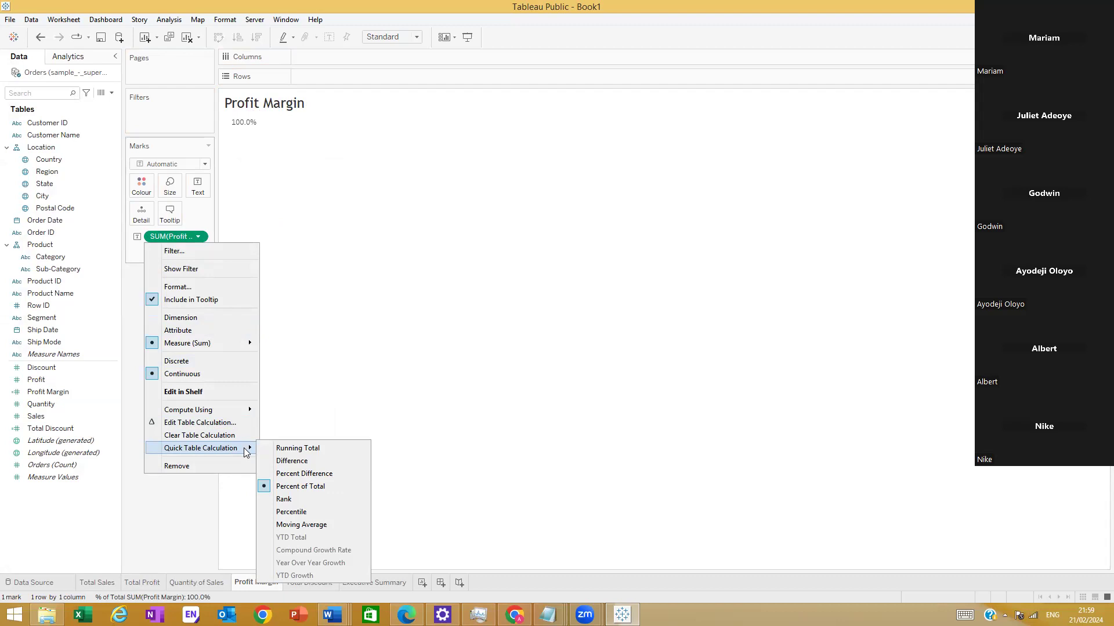
pyautogui.click(185, 533)
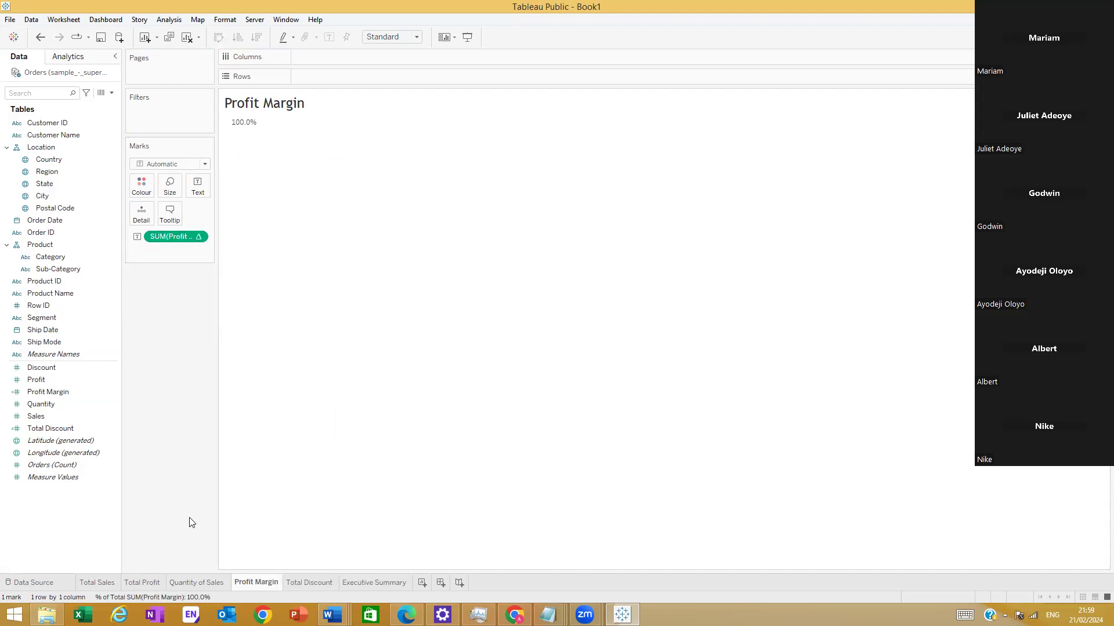
pyautogui.hotkey('ctrl', 'z')
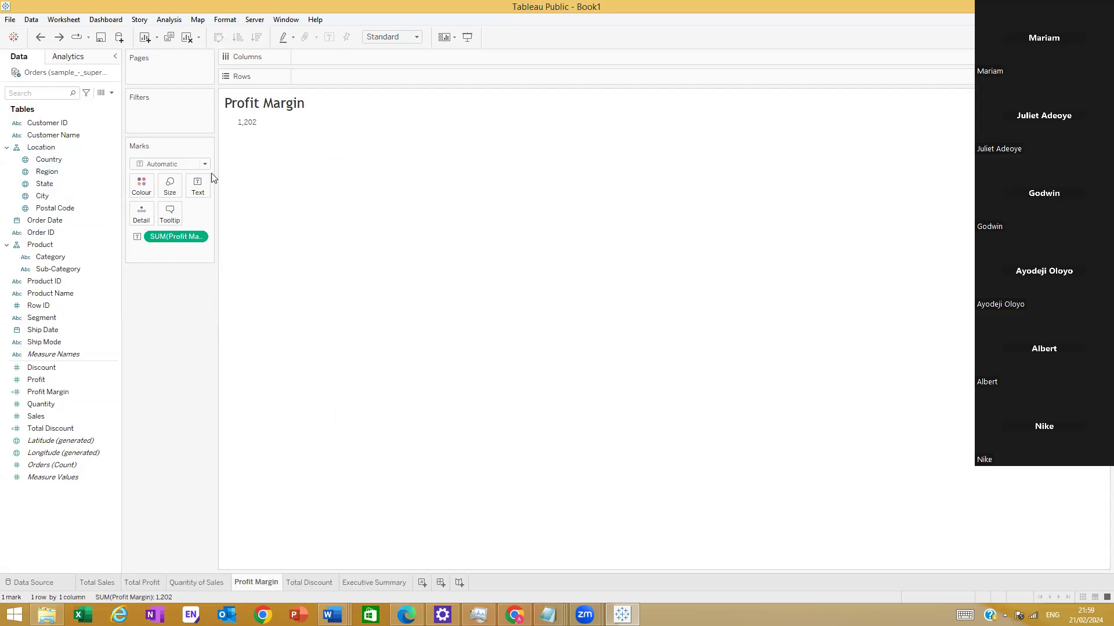
# Step: Format the SUM(Profit Margin) value on the Profit Margin sheet as a percentage with 0 decimal places
pyautogui.click(247, 122)
pyautogui.rightClick(251, 121)
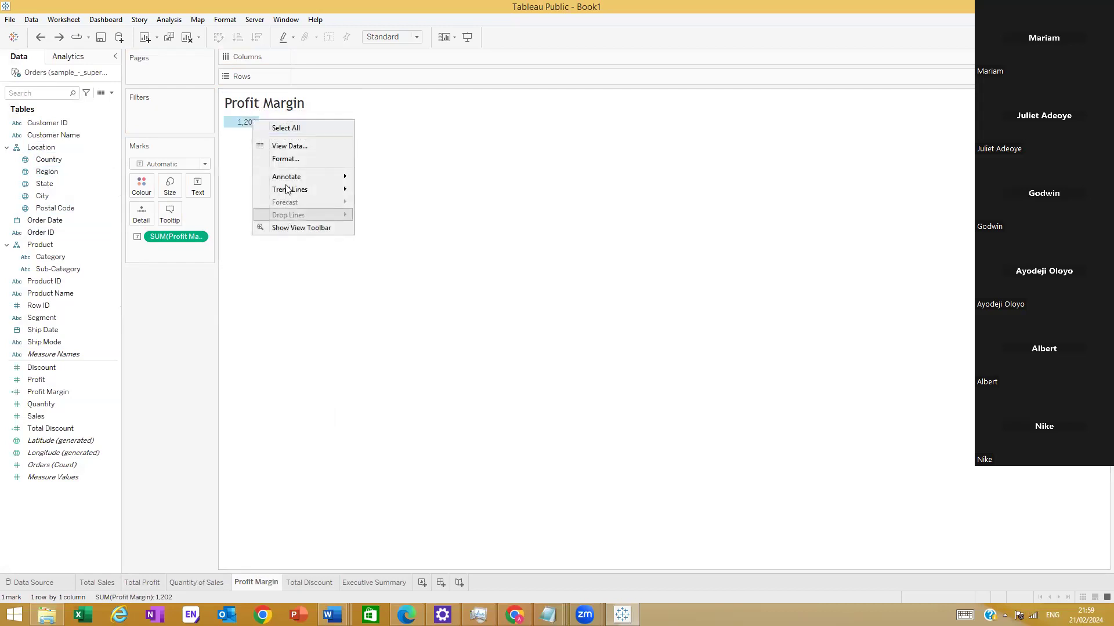
pyautogui.click(286, 158)
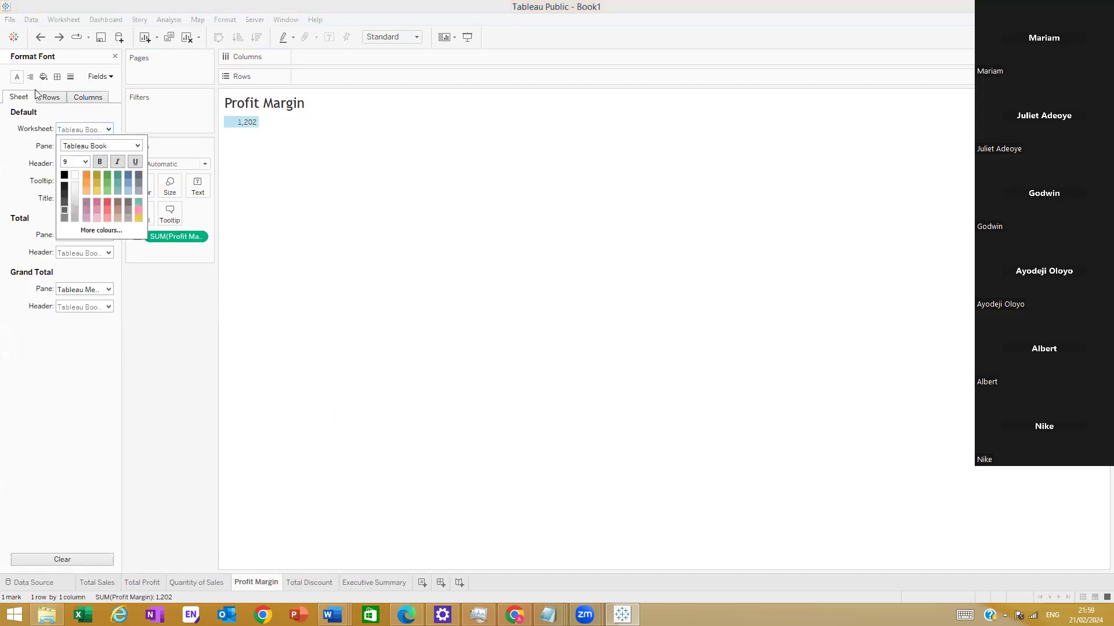
pyautogui.click(101, 77)
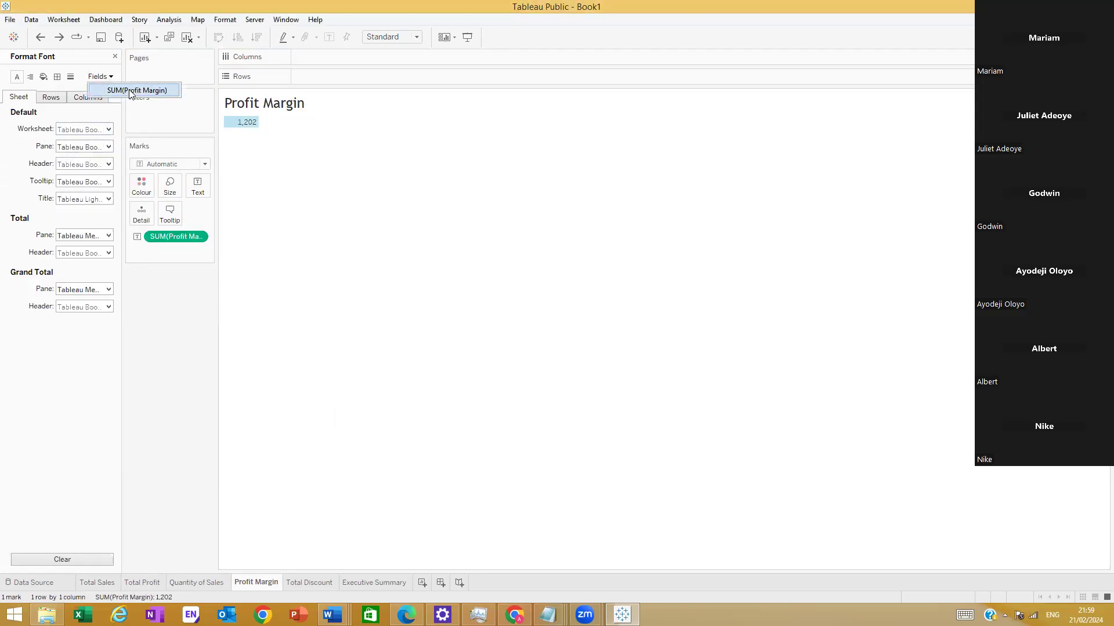
pyautogui.click(119, 91)
pyautogui.click(95, 167)
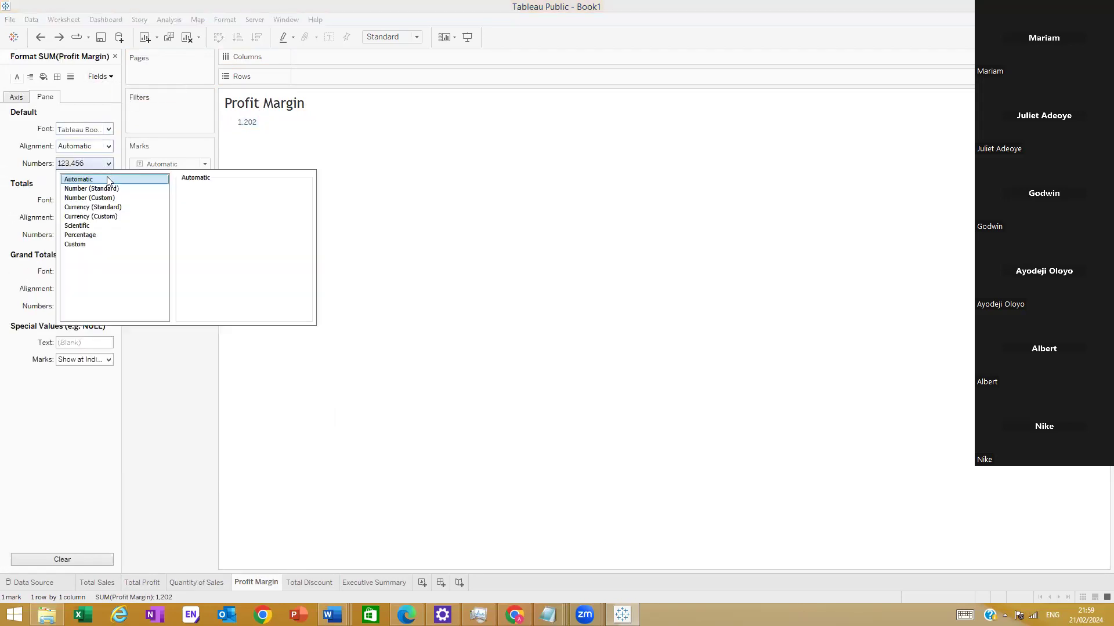
pyautogui.click(123, 235)
pyautogui.click(212, 204)
pyautogui.click(213, 204)
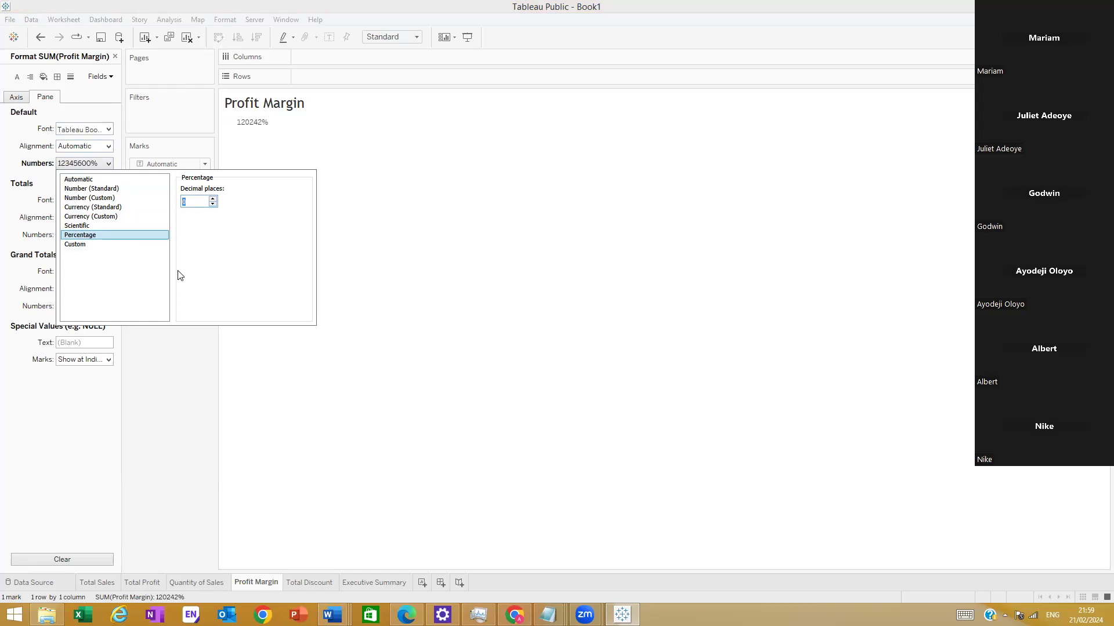
pyautogui.click(179, 418)
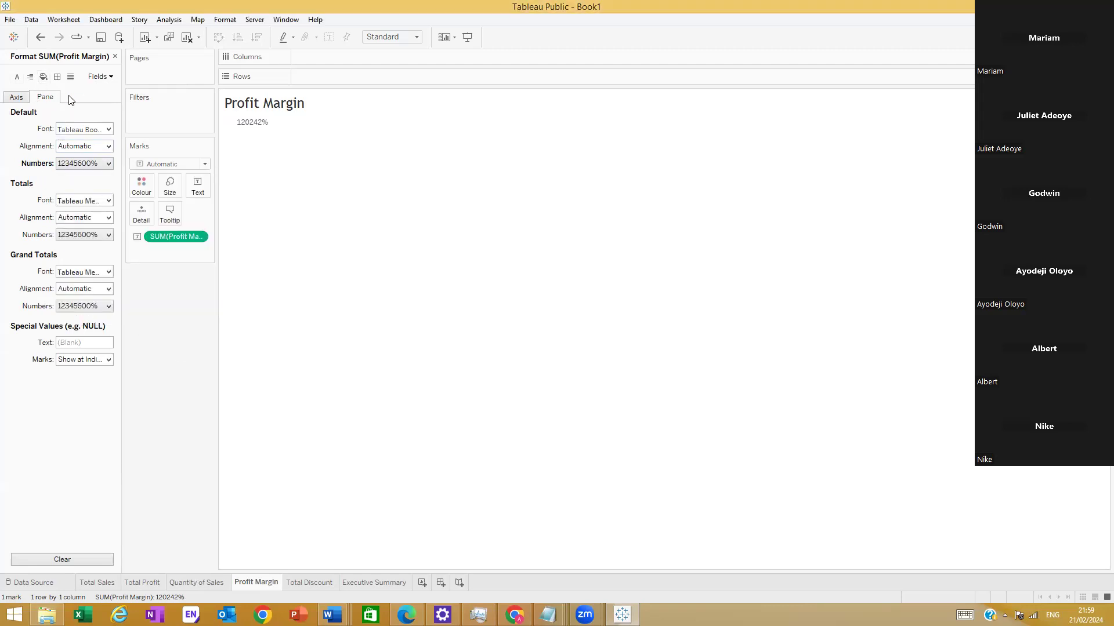
pyautogui.click(115, 57)
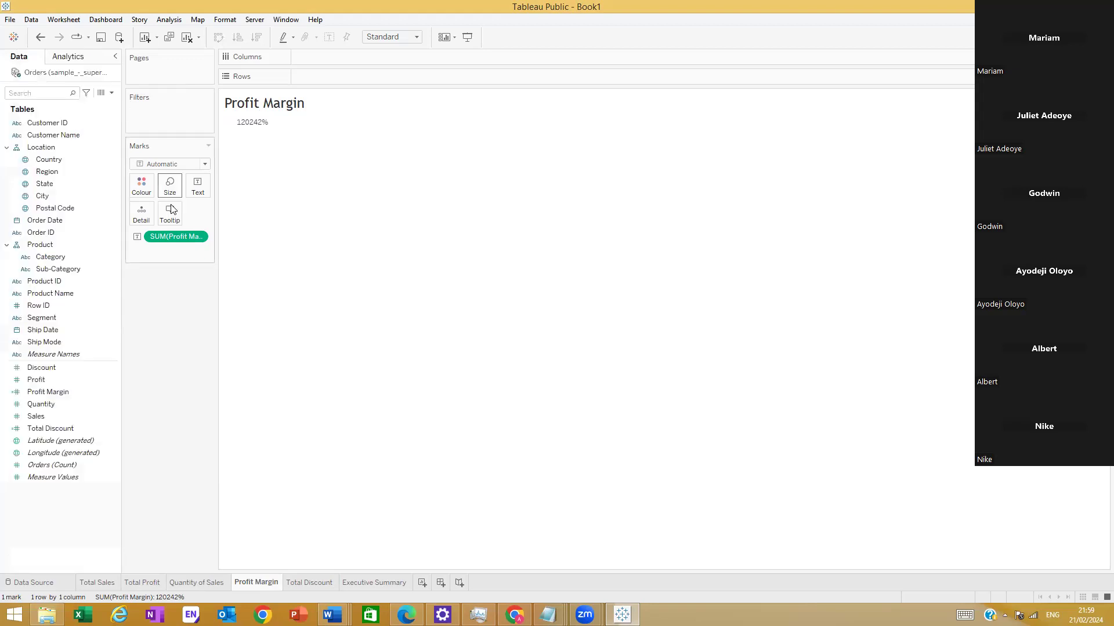
# Step: Try a Difference From table calculation across the table on SUM(Profit Margin)
pyautogui.click(199, 237)
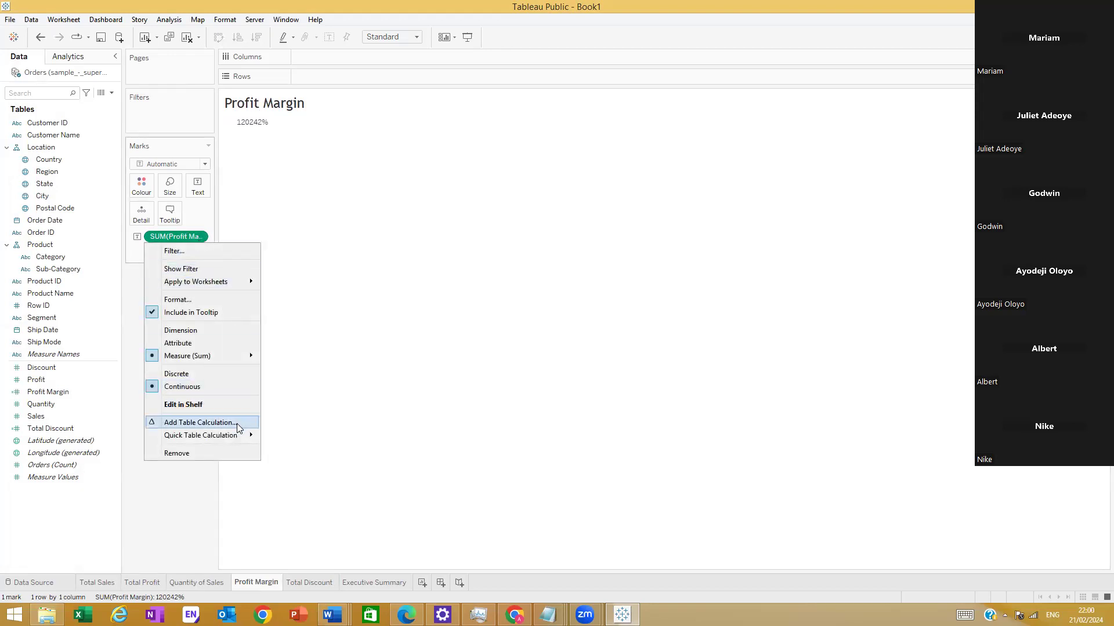
pyautogui.moveTo(238, 439)
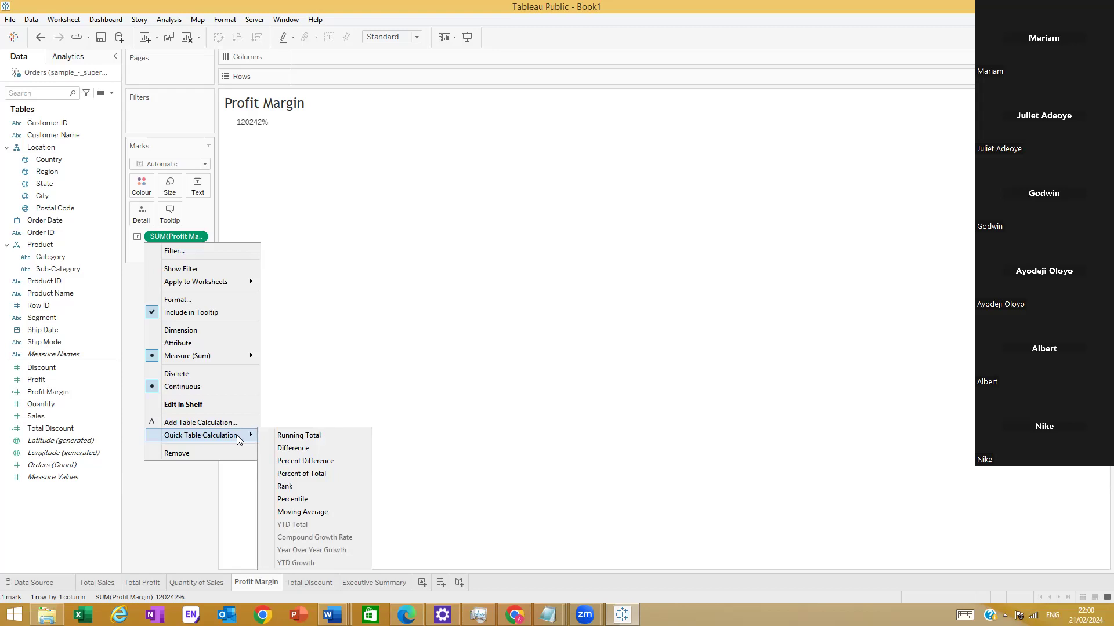
pyautogui.click(236, 423)
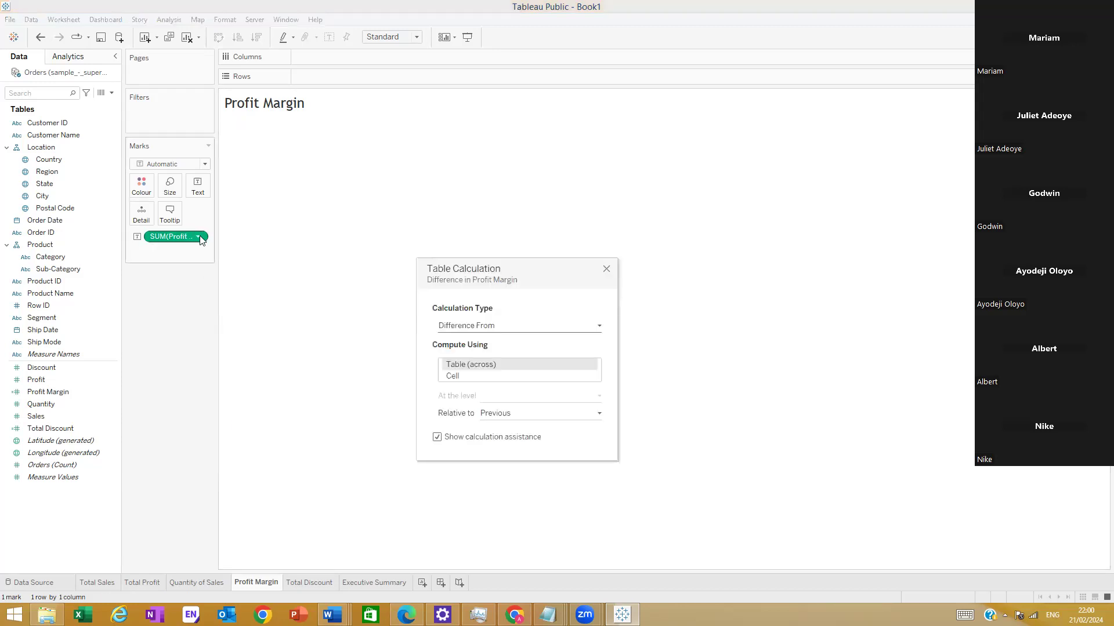
pyautogui.click(606, 269)
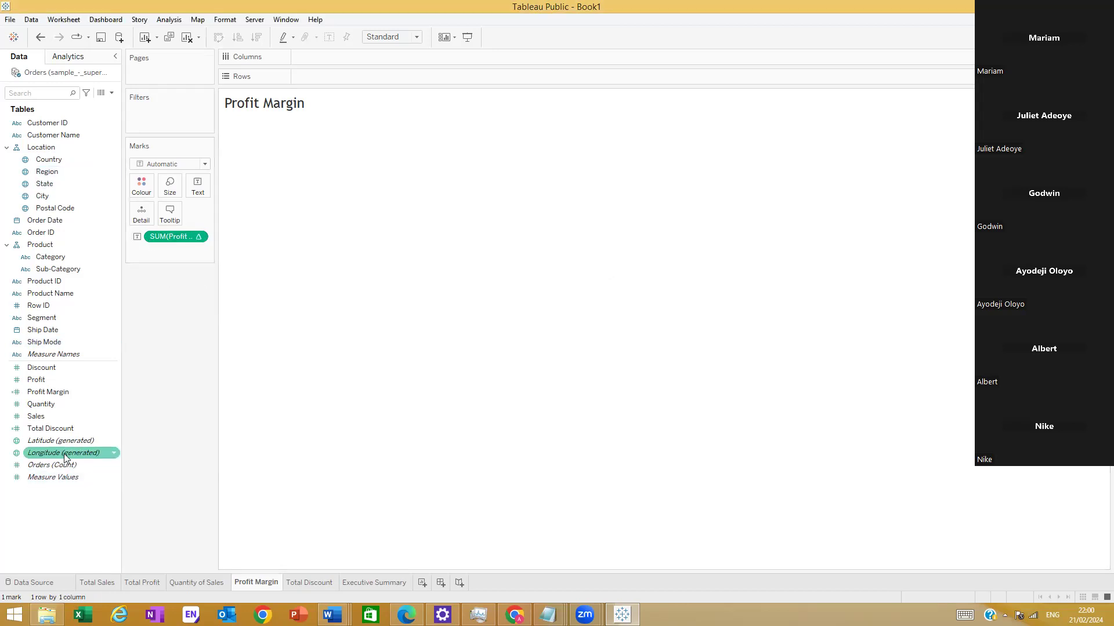
# Step: Edit the Profit Margin calculated field so its formula reads [Profit]/[Sales]*100
pyautogui.rightClick(64, 391)
pyautogui.moveTo(116, 251)
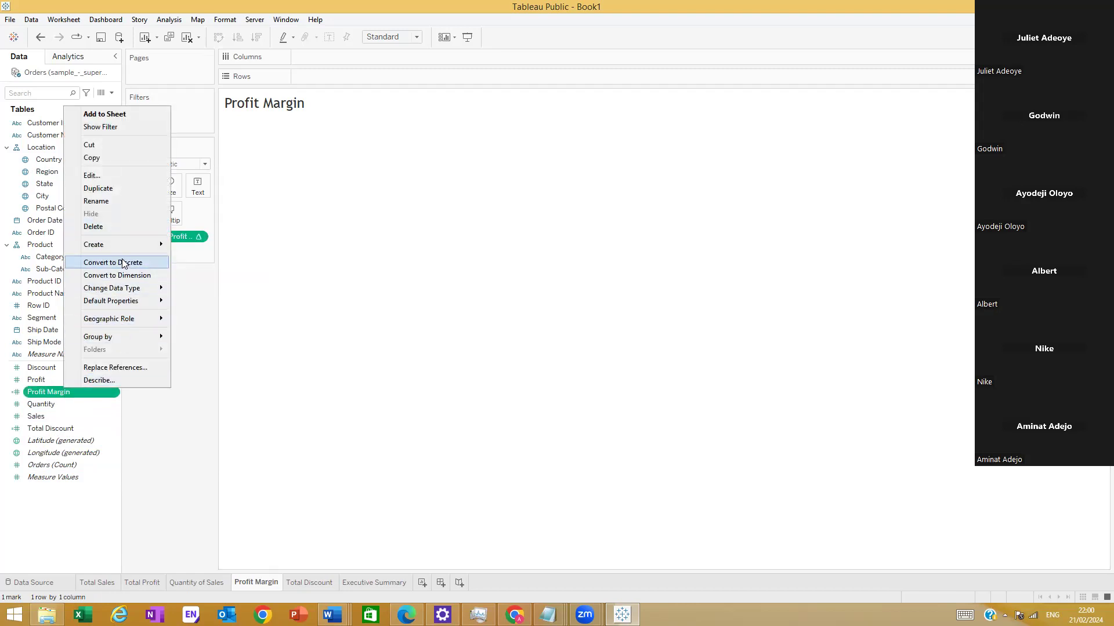
pyautogui.click(95, 176)
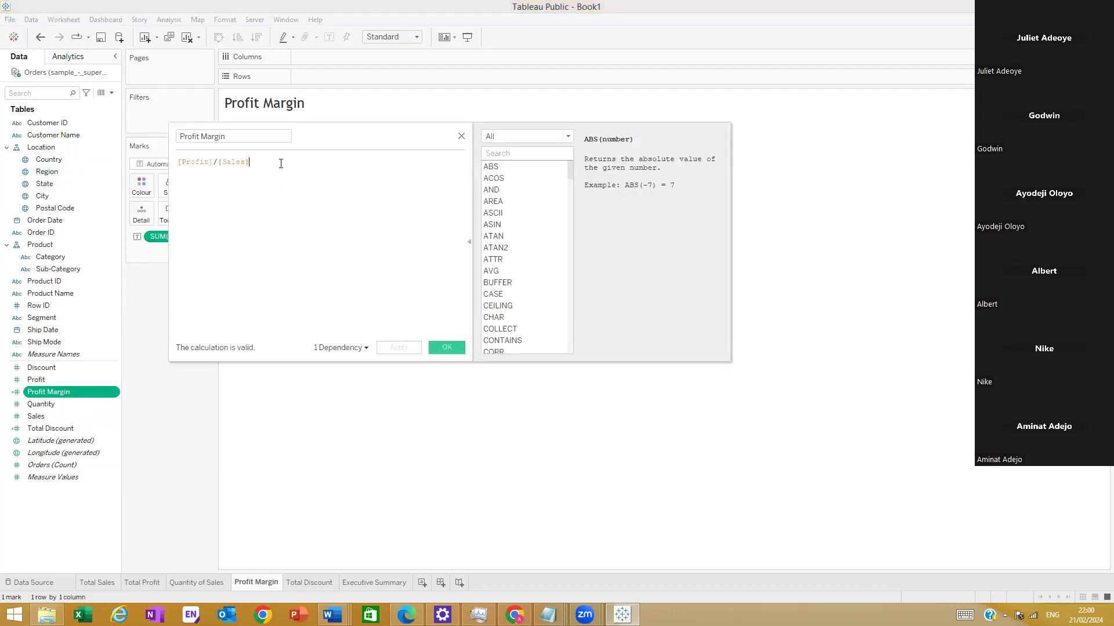
pyautogui.write(')')
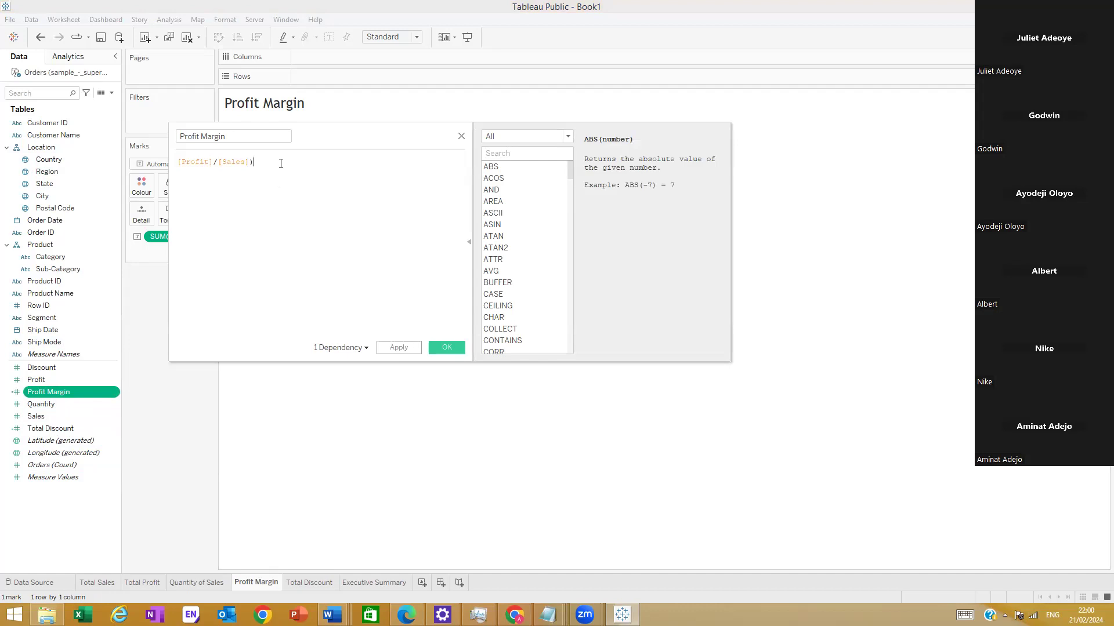
pyautogui.press('Left')
pyautogui.press('Left')
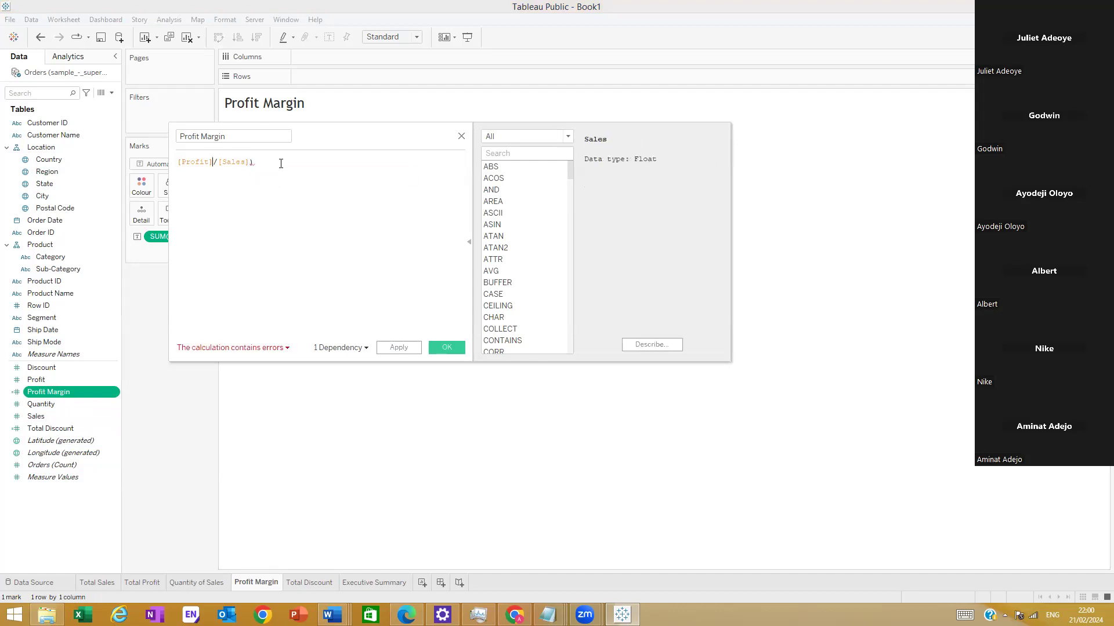
pyautogui.press('Right')
pyautogui.press('Delete')
pyautogui.write('*100')
pyautogui.click(447, 348)
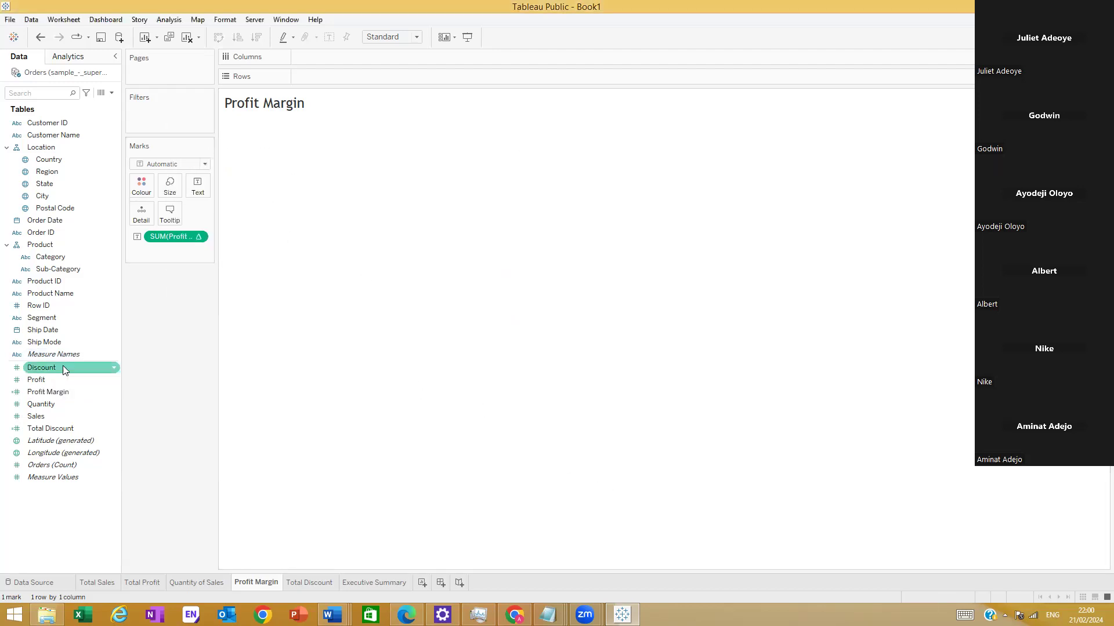
# Step: Remove the table-calculated SUM(Profit Margin) measure from the Profit Margin sheet's view
pyautogui.moveTo(57, 397); pyautogui.dragTo(286, 137)
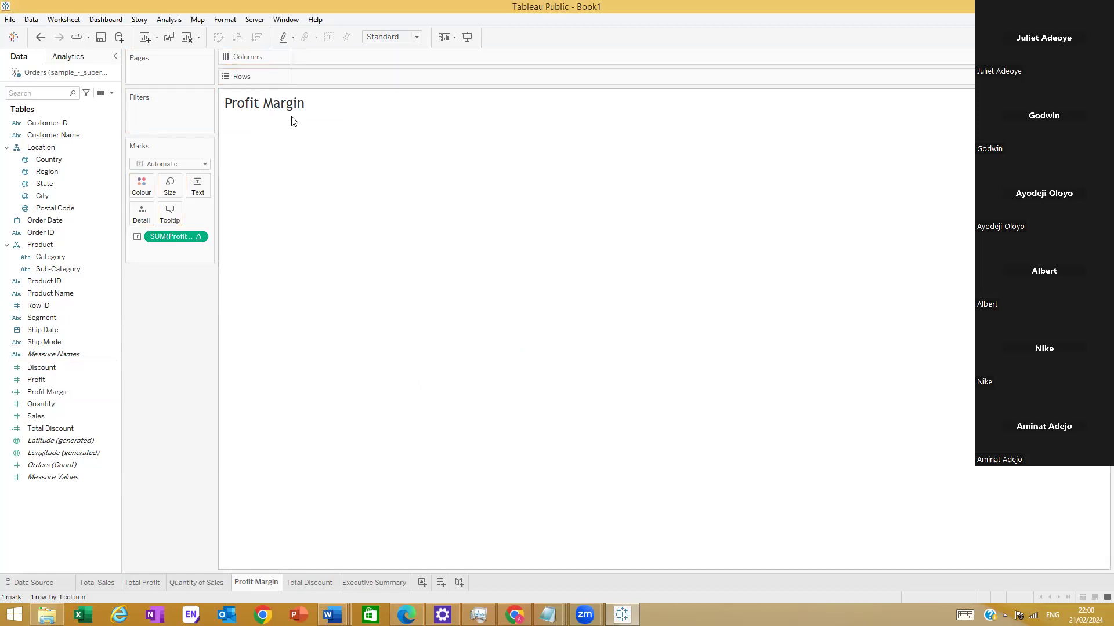
pyautogui.moveTo(36, 395); pyautogui.dragTo(337, 229)
pyautogui.moveTo(36, 392); pyautogui.dragTo(409, 151)
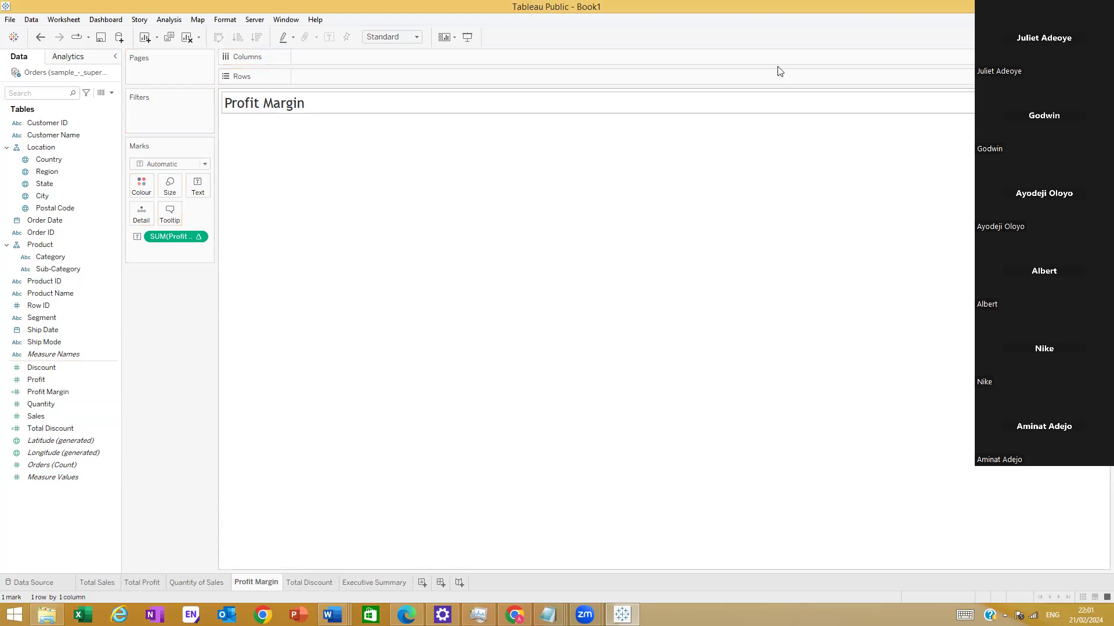
pyautogui.moveTo(172, 236); pyautogui.dragTo(20, 297)
# Step: Add the Profit Margin measure to the empty view again, and undo it
pyautogui.moveTo(50, 389); pyautogui.dragTo(320, 183)
pyautogui.moveTo(256, 129)
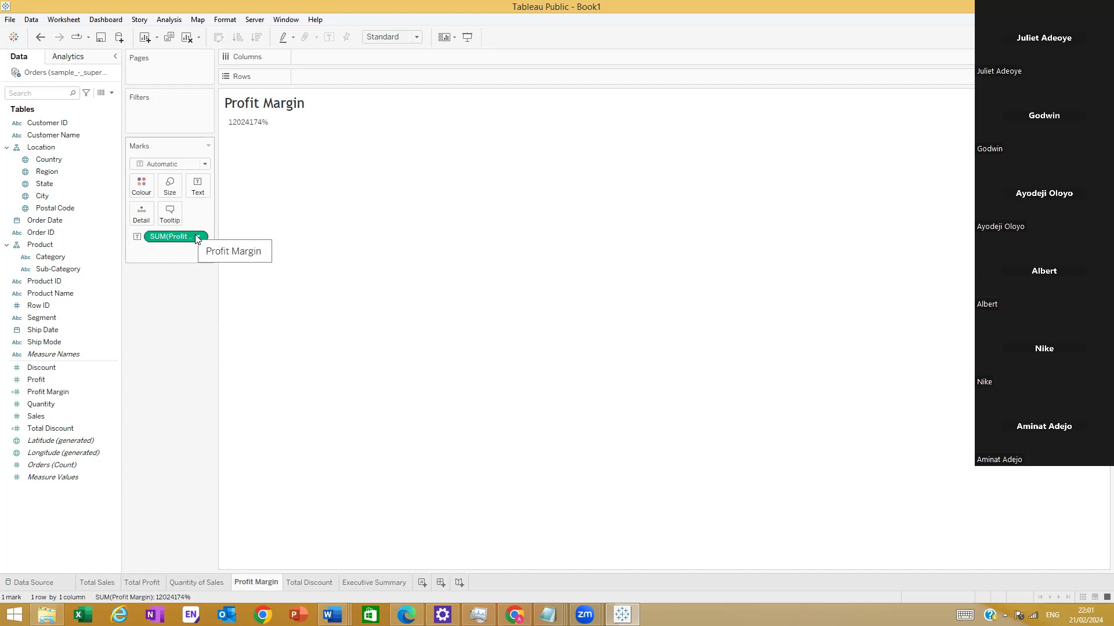
pyautogui.hotkey('ctrl', 'z')
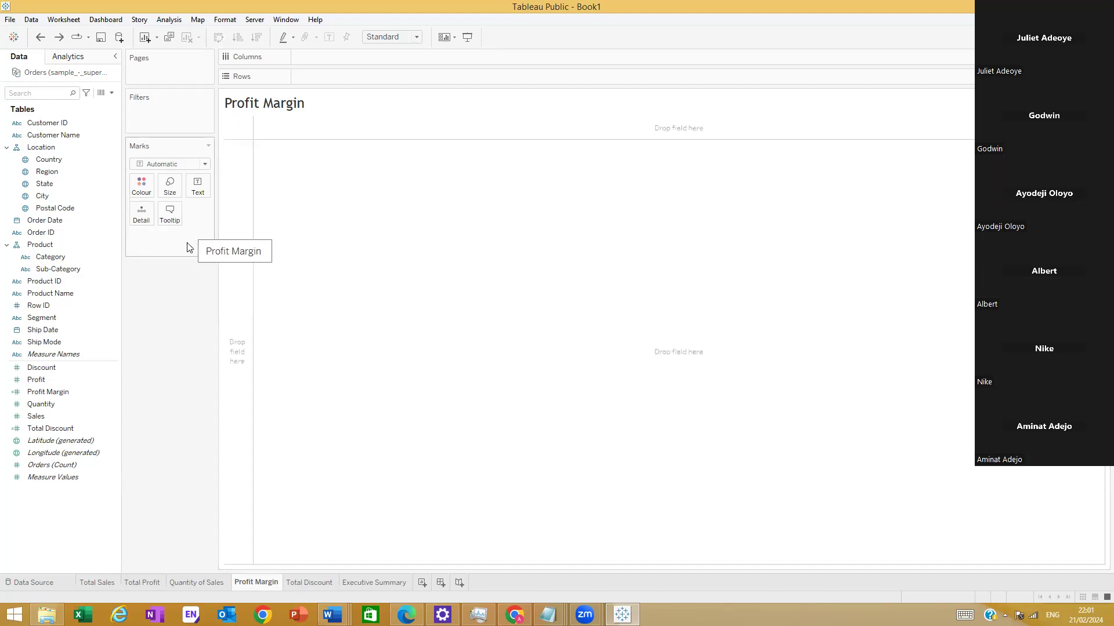
# Step: Replace [Profit] with SUM([Profit]) in the formula of the Profit Margin calculated field
pyautogui.rightClick(65, 392)
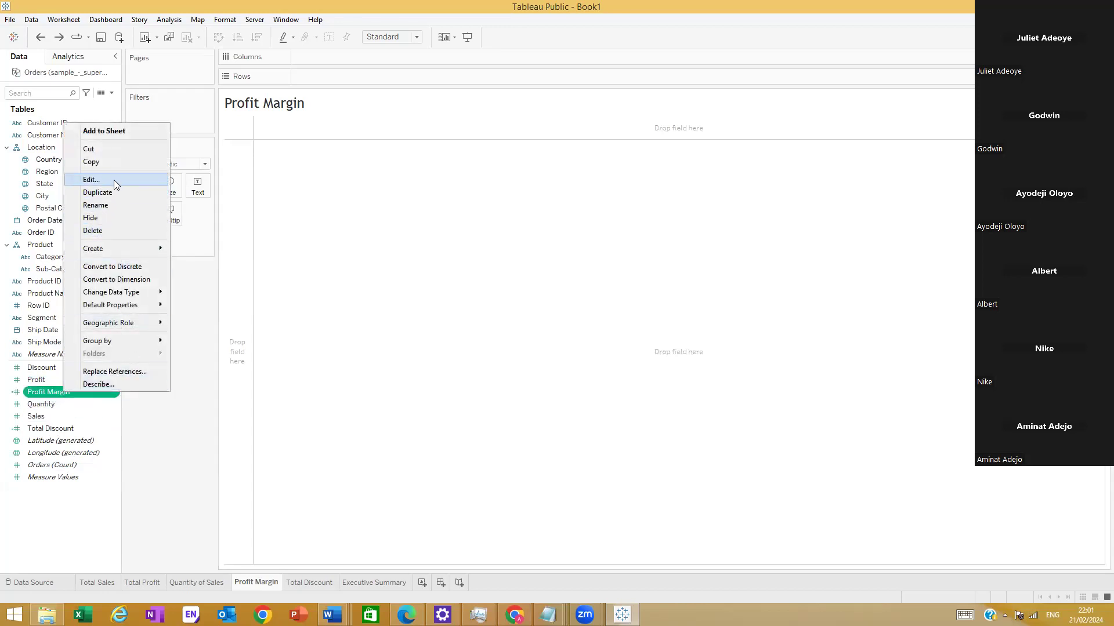
pyautogui.click(114, 180)
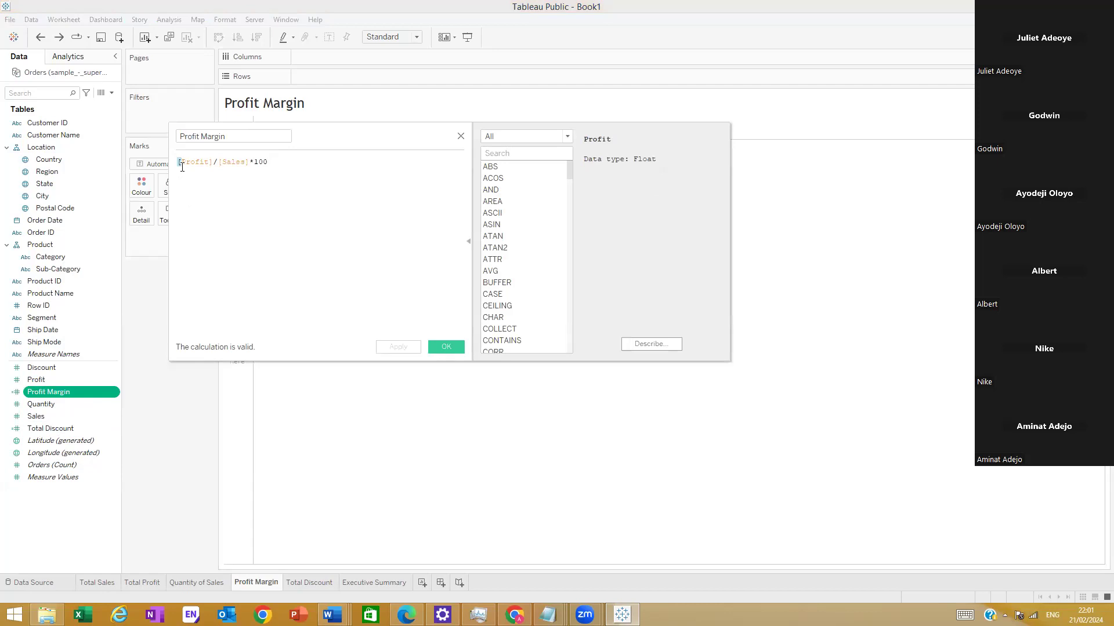
pyautogui.write('sum')
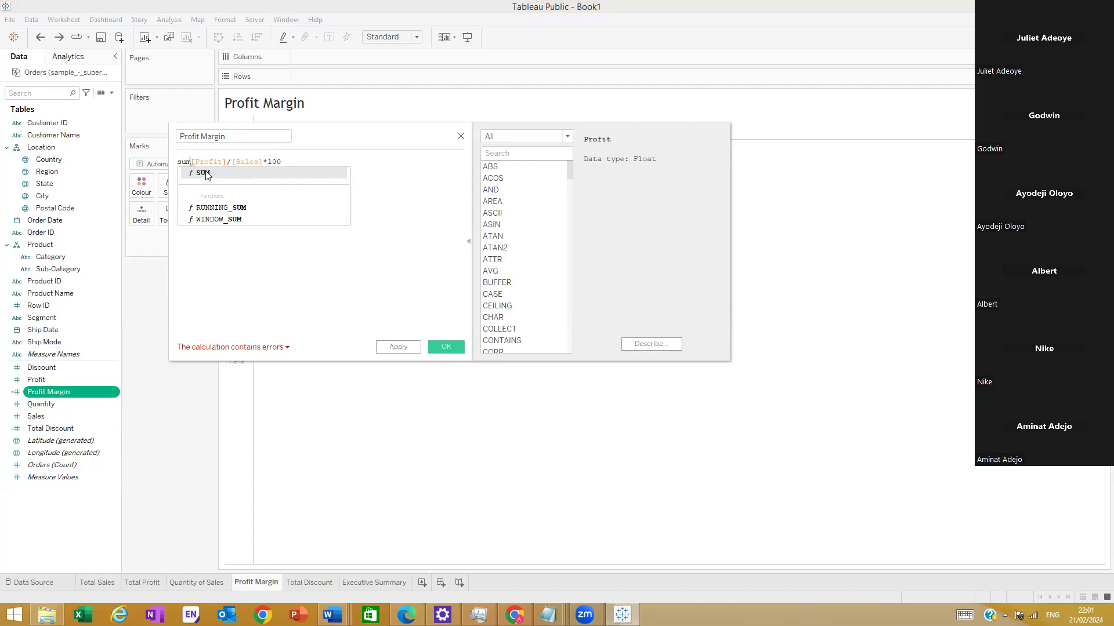
pyautogui.click(207, 173)
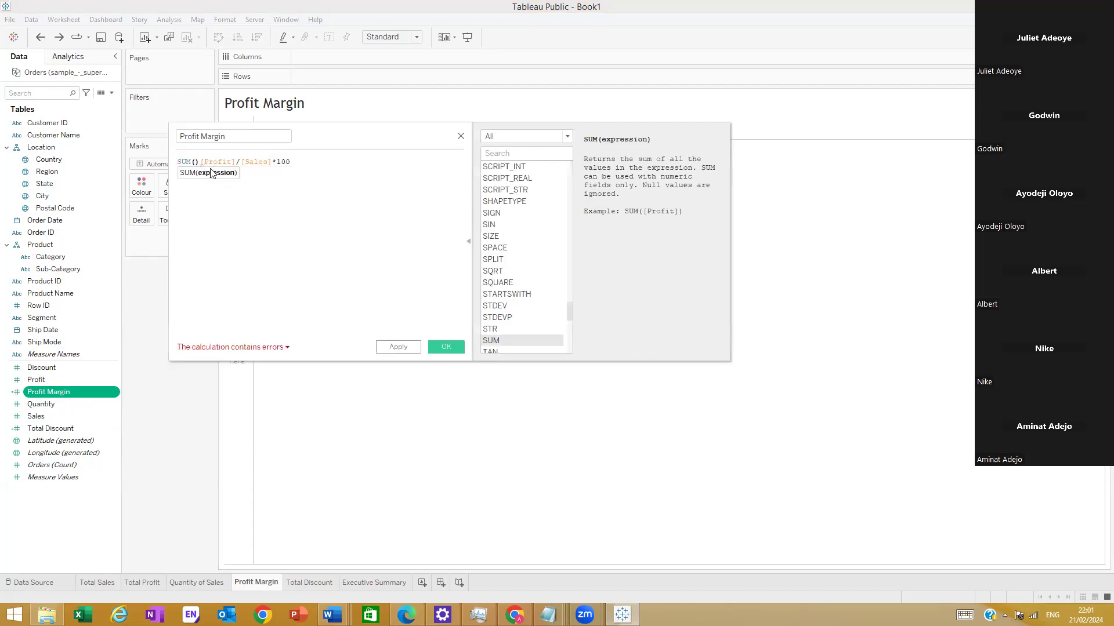
pyautogui.write('Pr')
pyautogui.press('Down')
pyautogui.press('Down')
pyautogui.press('Down')
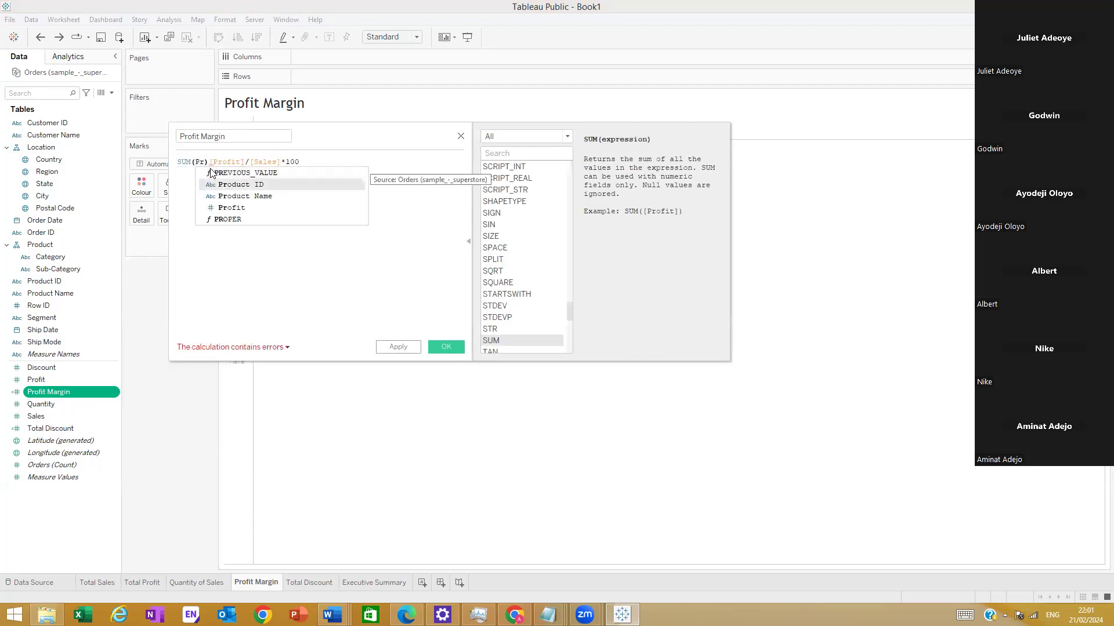
pyautogui.press('Return')
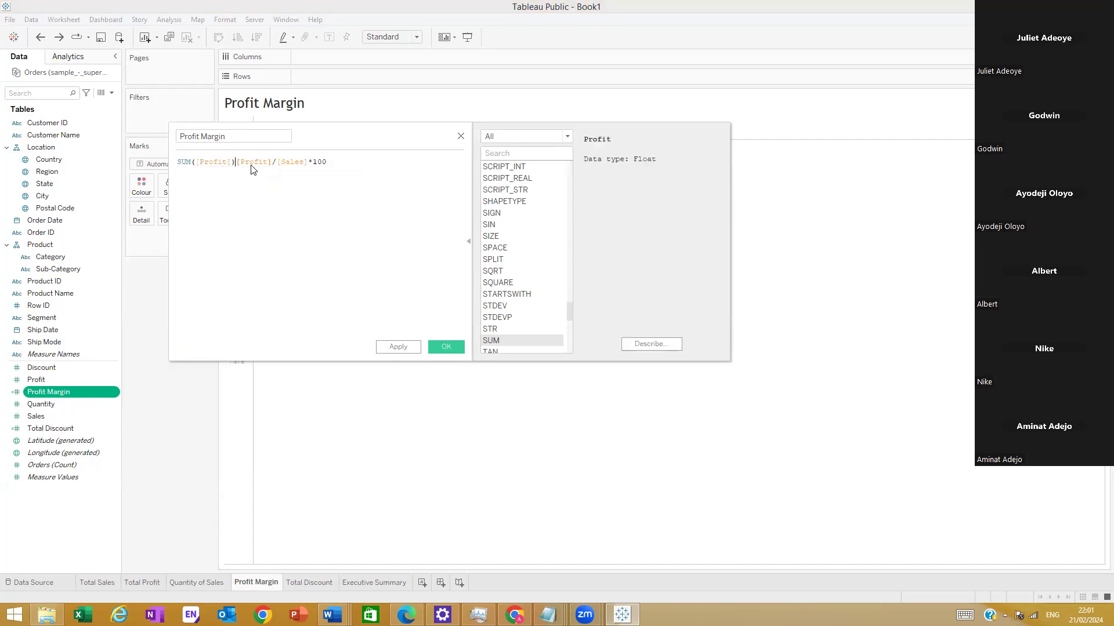
pyautogui.press('BackSpace')
pyautogui.press('BackSpace')
pyautogui.press('BackSpace')
pyautogui.press('BackSpace')
pyautogui.press('BackSpace')
pyautogui.press('BackSpace')
pyautogui.press('BackSpace')
pyautogui.press('BackSpace')
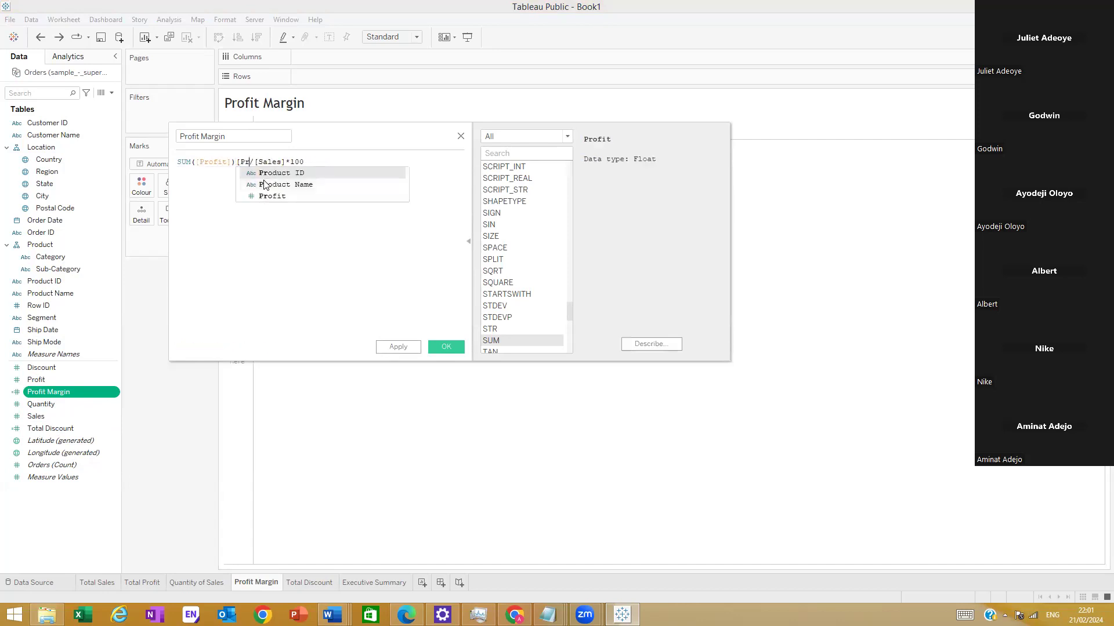
# Step: Replace [Sales] with SUM([Sales]) in the Profit Margin formula, and add the saved measure to the Profit Margin sheet's view
pyautogui.press('Right')
pyautogui.write('Sum')
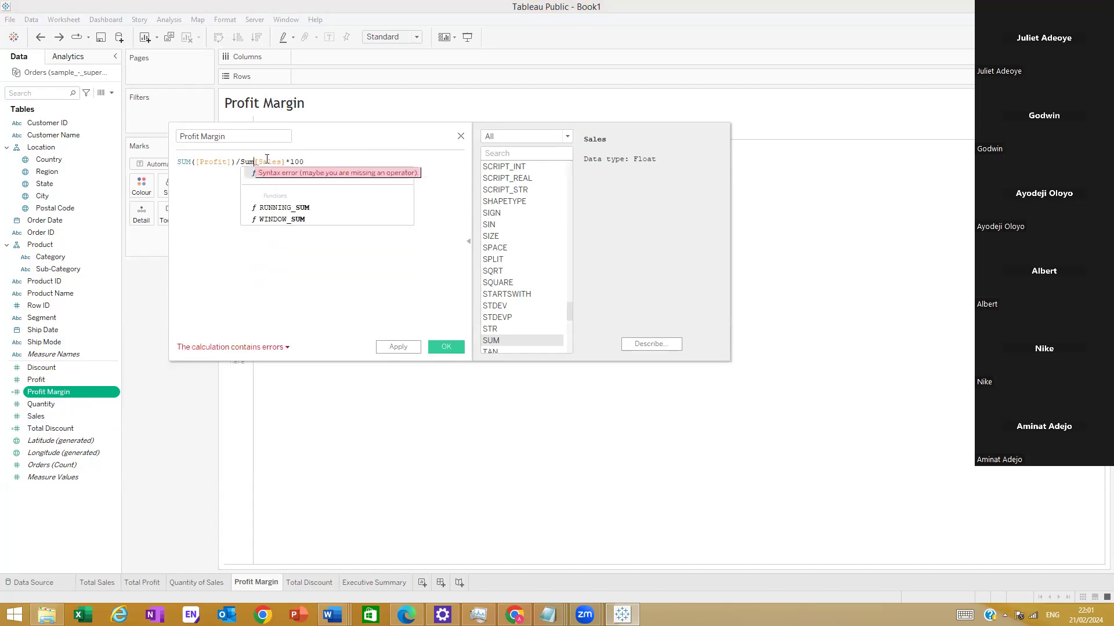
pyautogui.doubleClick(271, 174)
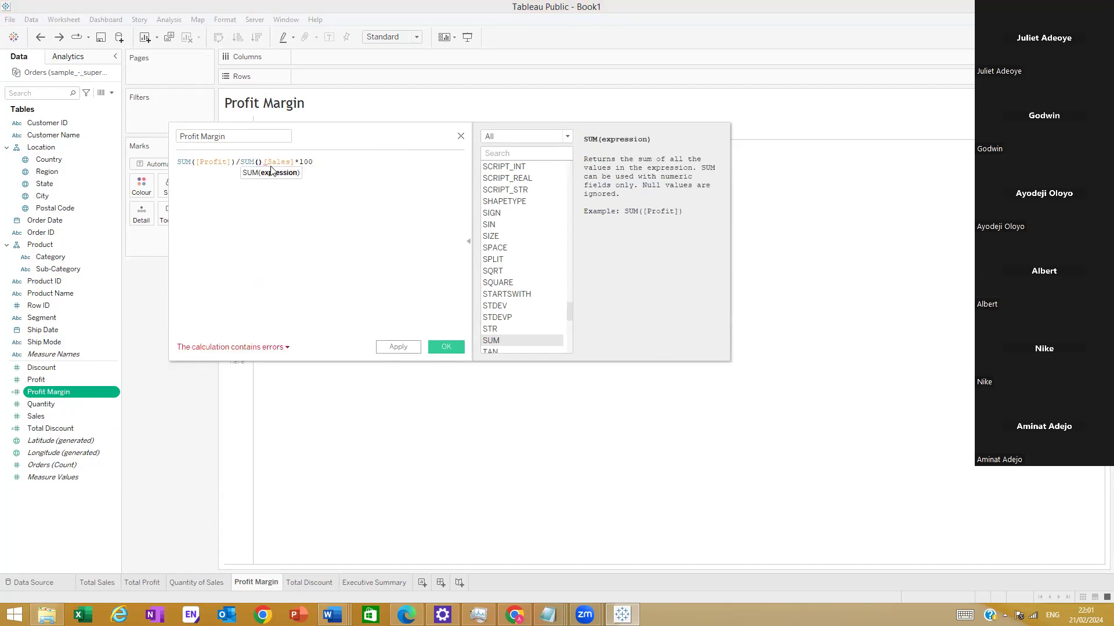
pyautogui.write('Sales]')
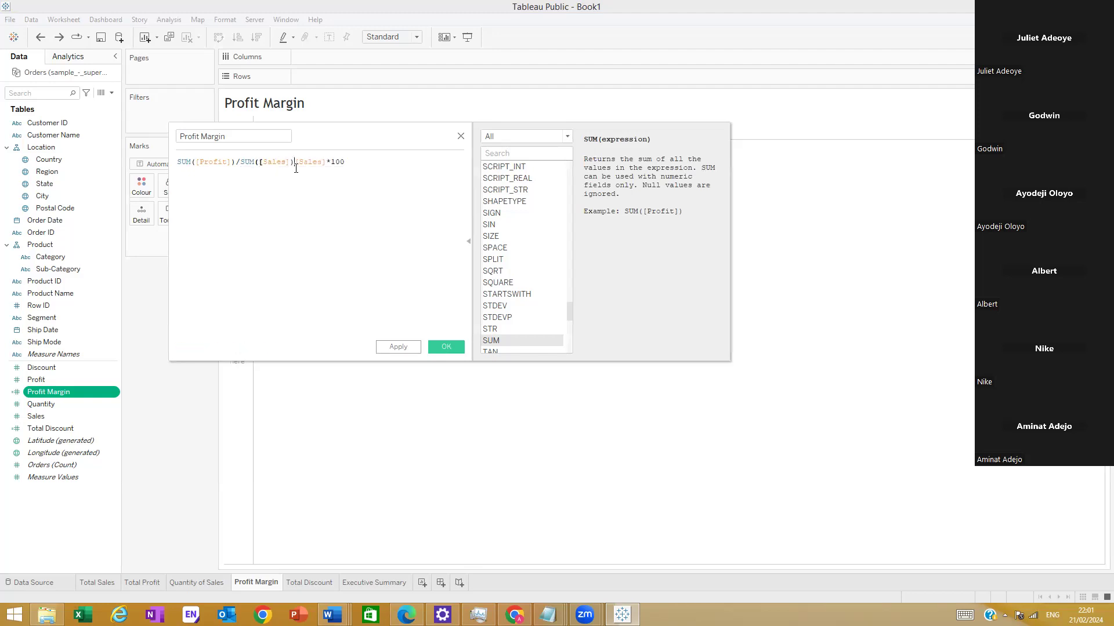
pyautogui.doubleClick(272, 172)
pyautogui.click(326, 162)
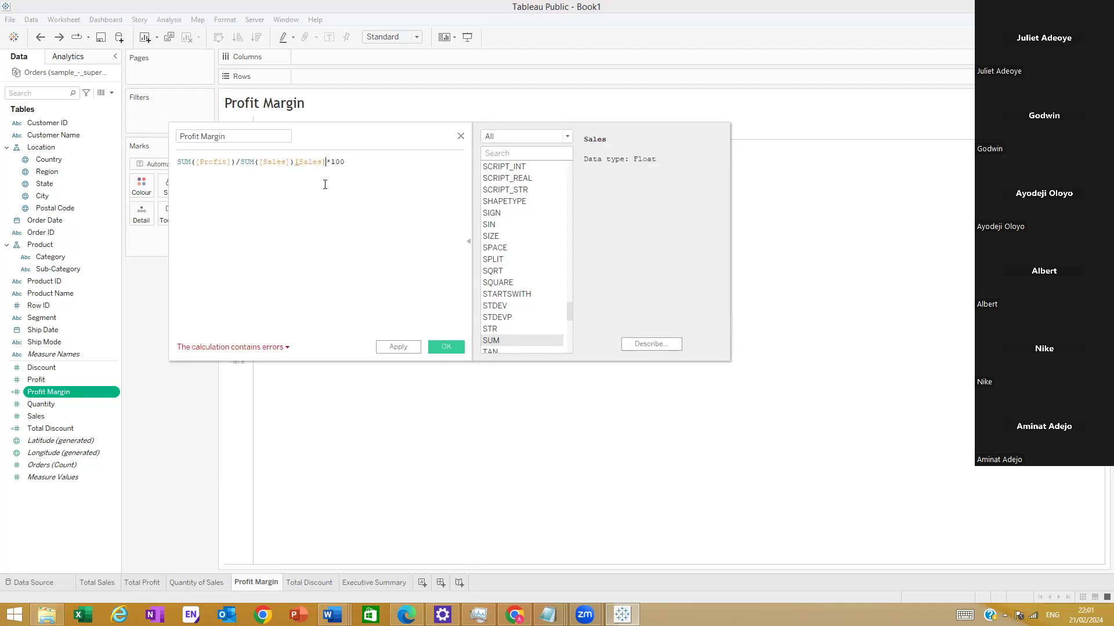
pyautogui.press('BackSpace')
pyautogui.press('BackSpace')
pyautogui.press('BackSpace')
pyautogui.press('BackSpace')
pyautogui.press('BackSpace')
pyautogui.press('BackSpace')
pyautogui.press('BackSpace')
pyautogui.click(438, 349)
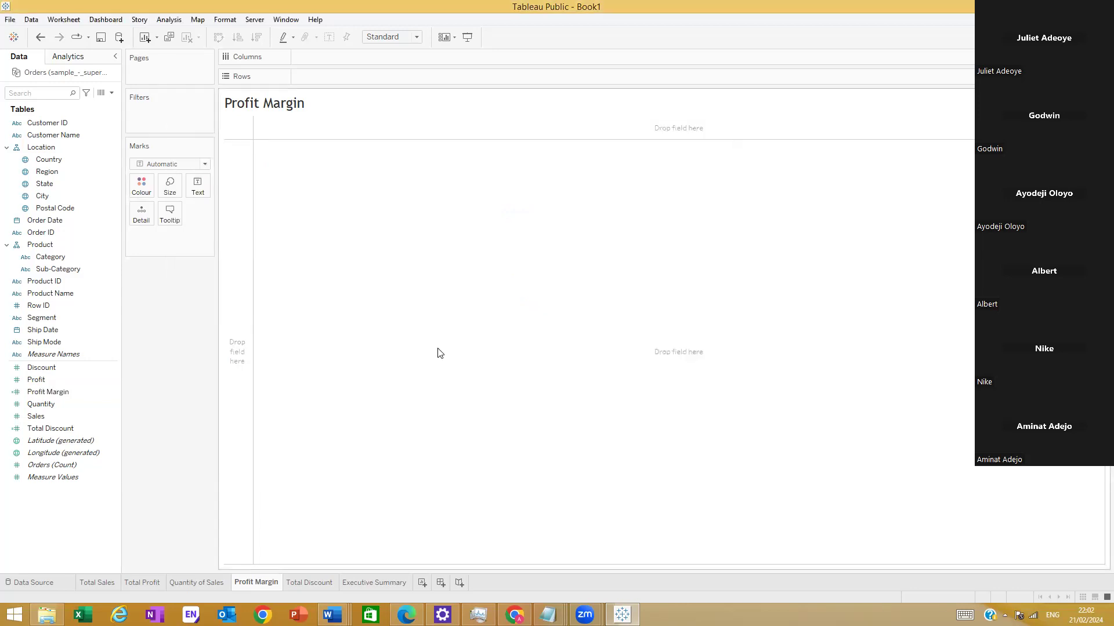
pyautogui.moveTo(80, 391); pyautogui.dragTo(336, 183)
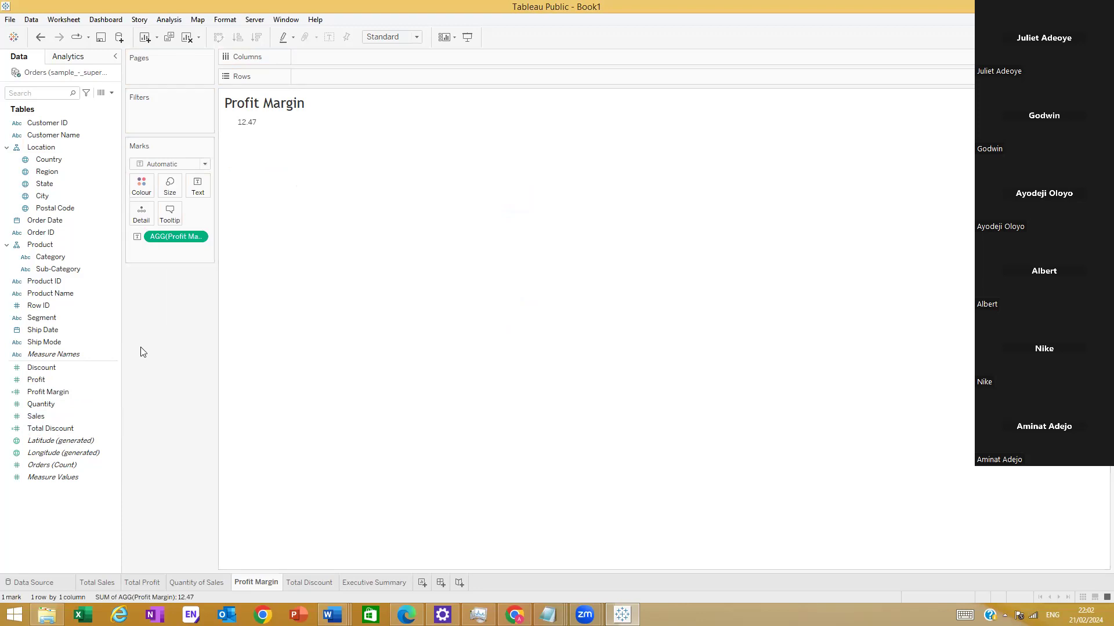
# Step: Review the formula of the Profit Margin calculated field
pyautogui.click(37, 431)
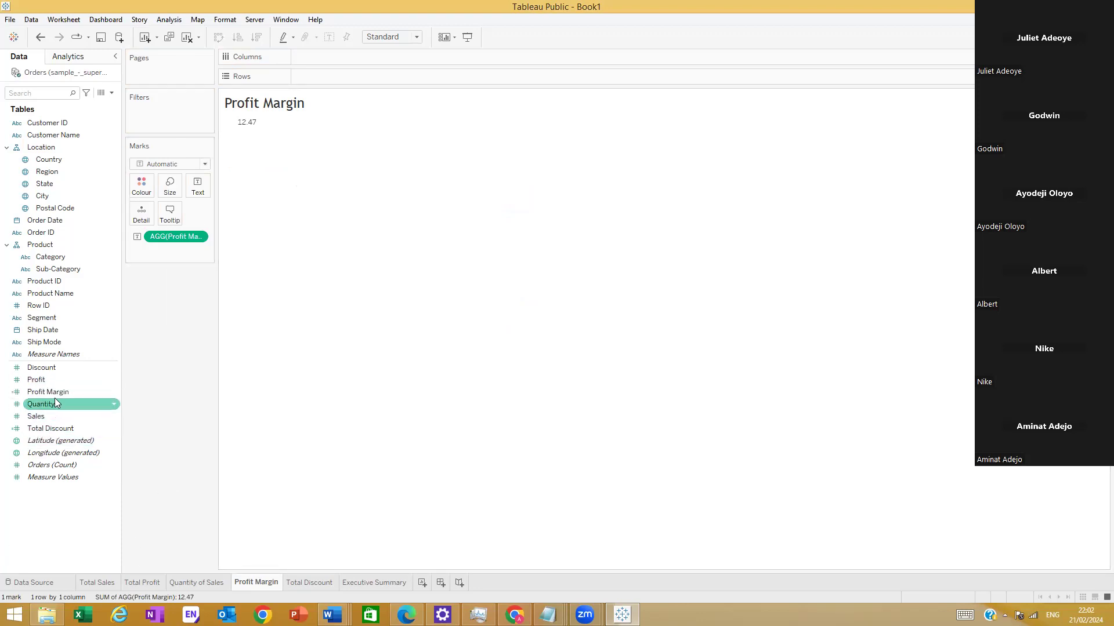
pyautogui.click(58, 394)
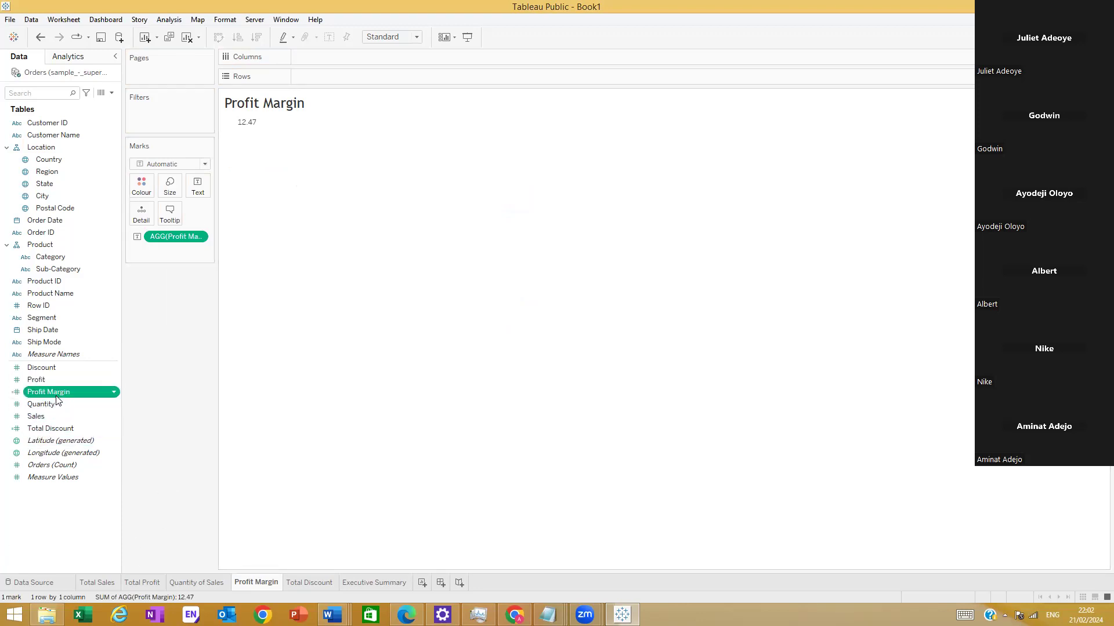
pyautogui.rightClick(58, 400)
pyautogui.click(277, 242)
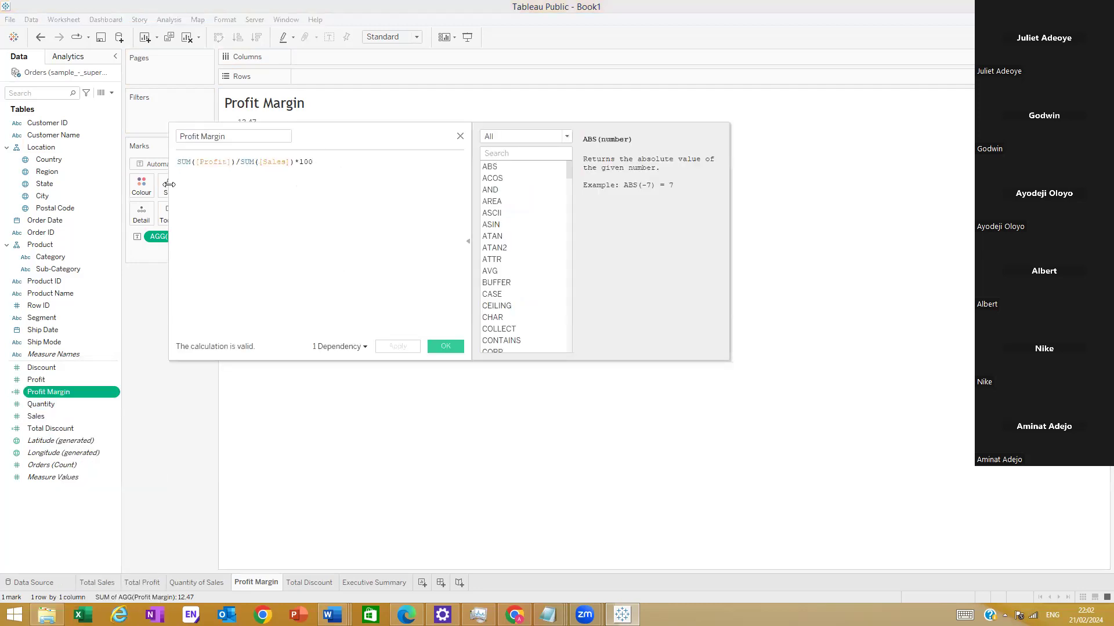
pyautogui.moveTo(313, 162); pyautogui.dragTo(177, 161)
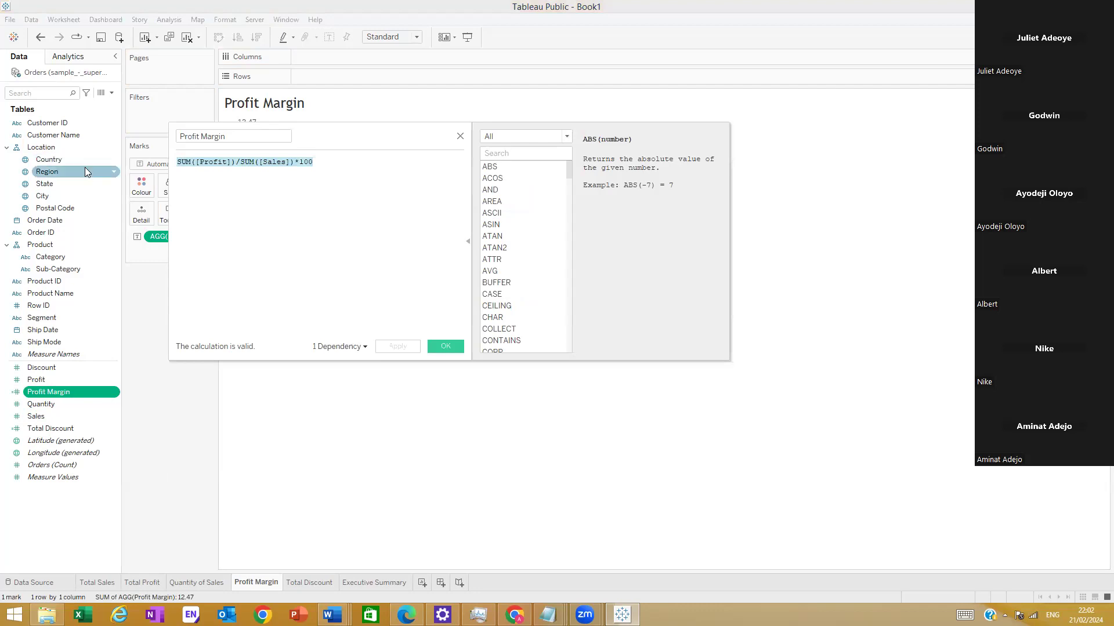
pyautogui.click(445, 347)
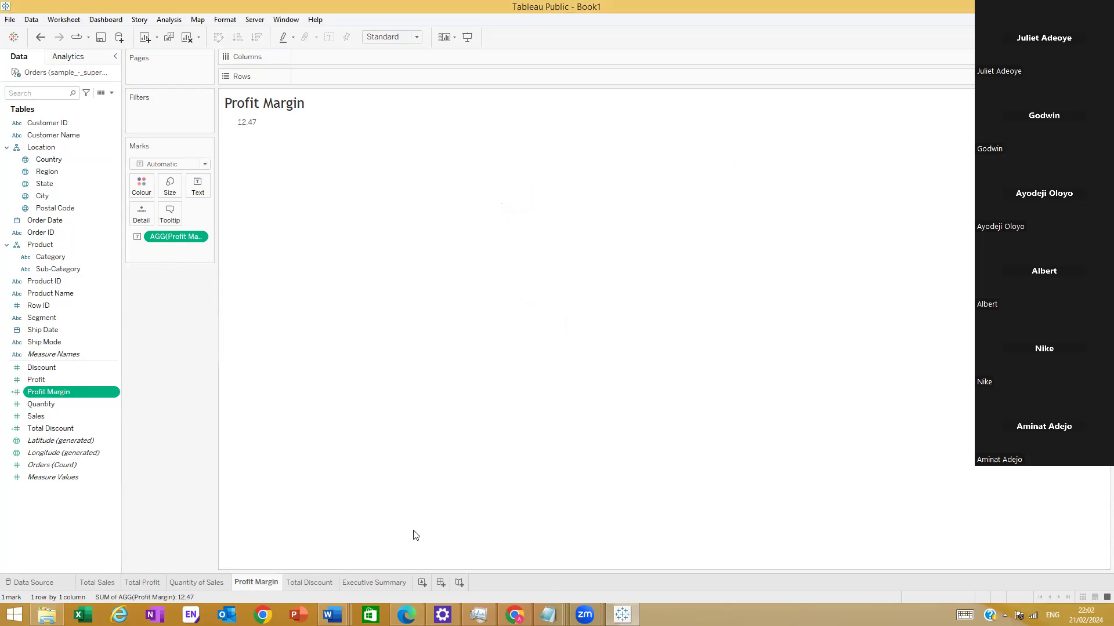
# Step: Check the profit margin formula in the browser's Bing search results, and return to the Tableau worksheet
pyautogui.moveTo(340, 618)
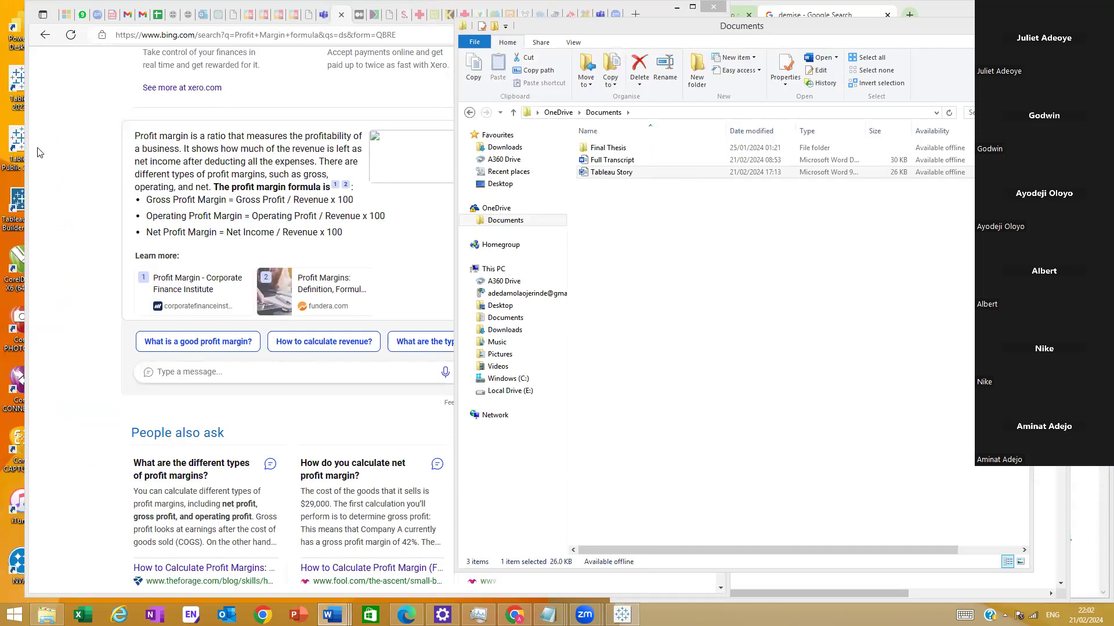
pyautogui.click(92, 115)
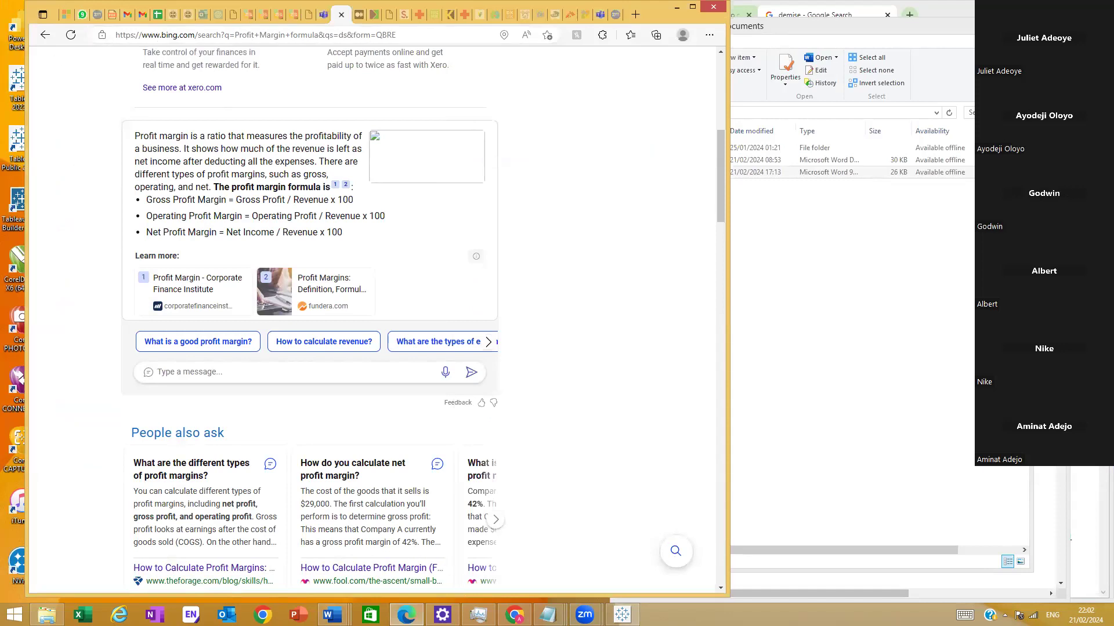
pyautogui.click(406, 616)
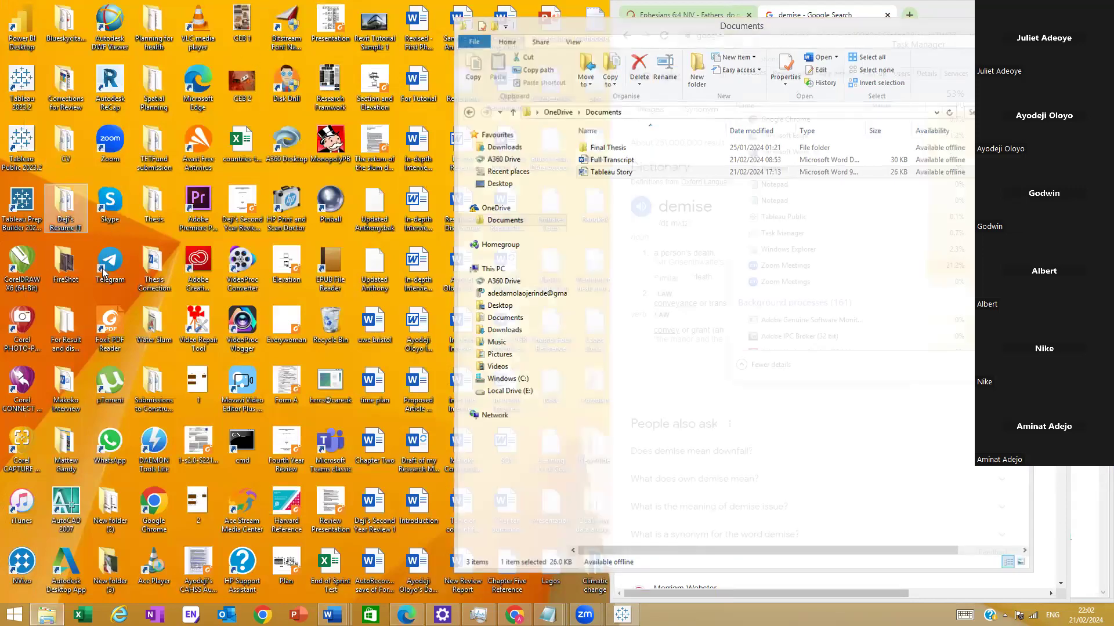
pyautogui.doubleClick(103, 269)
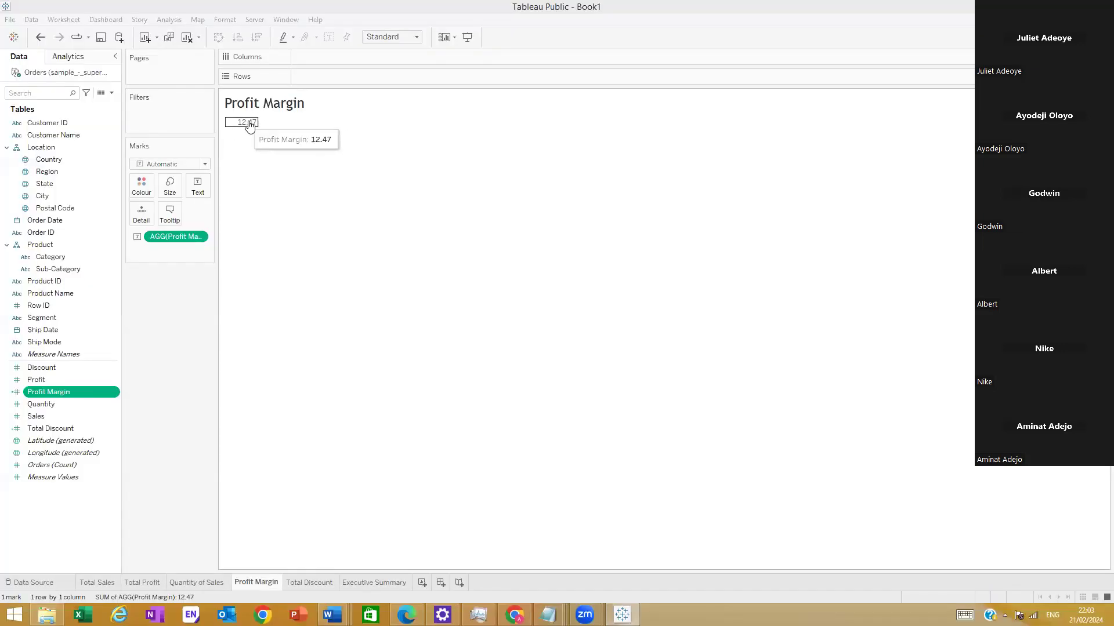
# Step: Format the Profit Margin value as a percentage with zero decimal places
pyautogui.rightClick(251, 124)
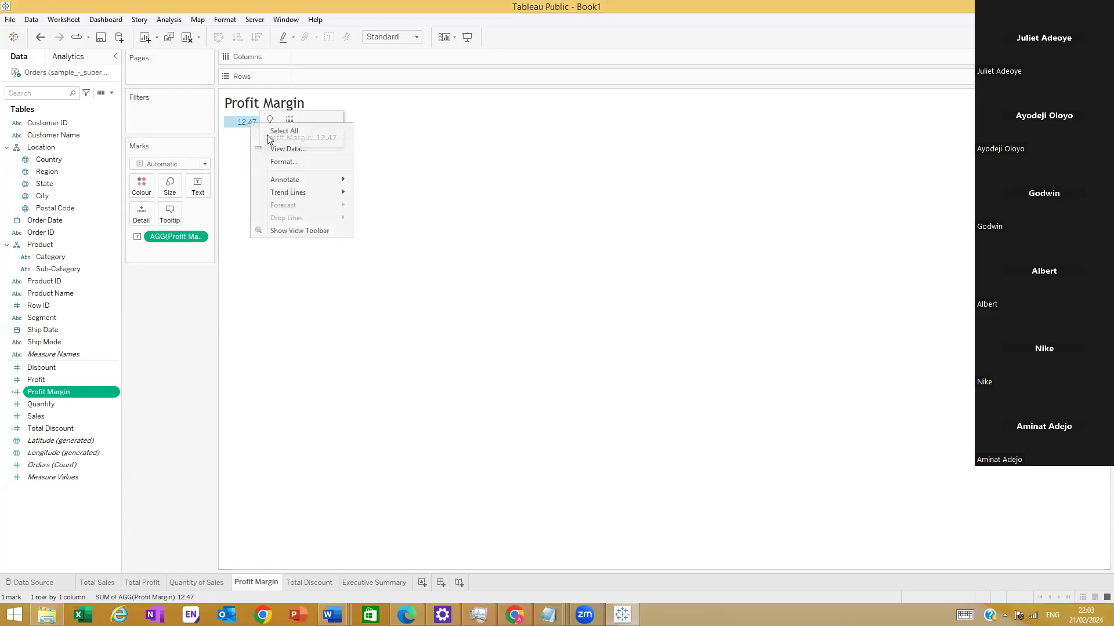
pyautogui.click(279, 162)
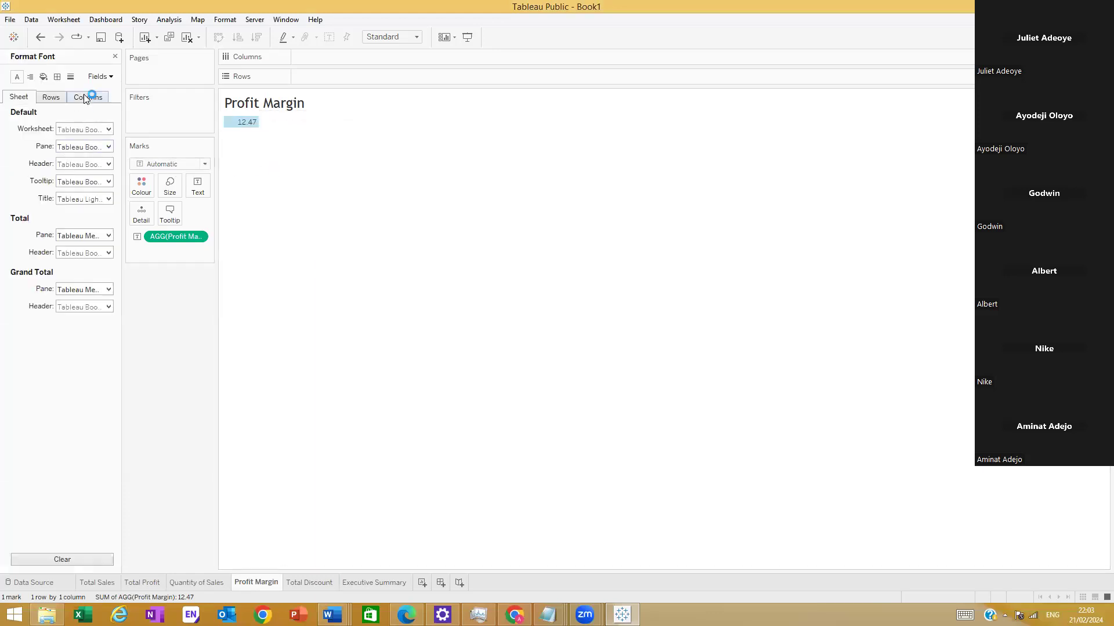
pyautogui.click(108, 78)
pyautogui.click(111, 92)
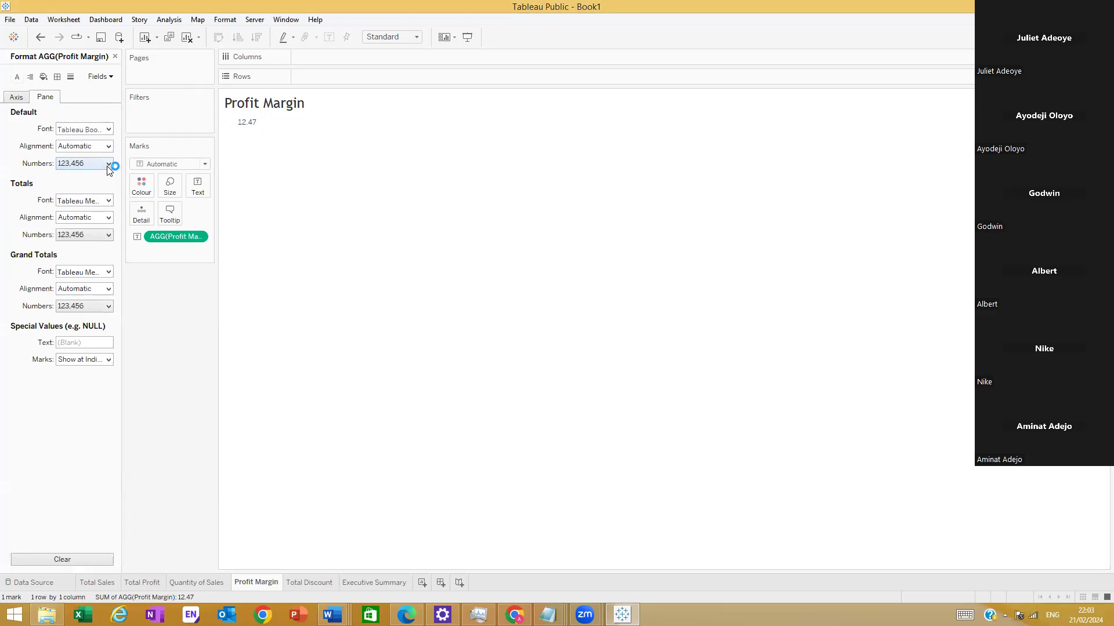
pyautogui.click(108, 164)
pyautogui.click(87, 235)
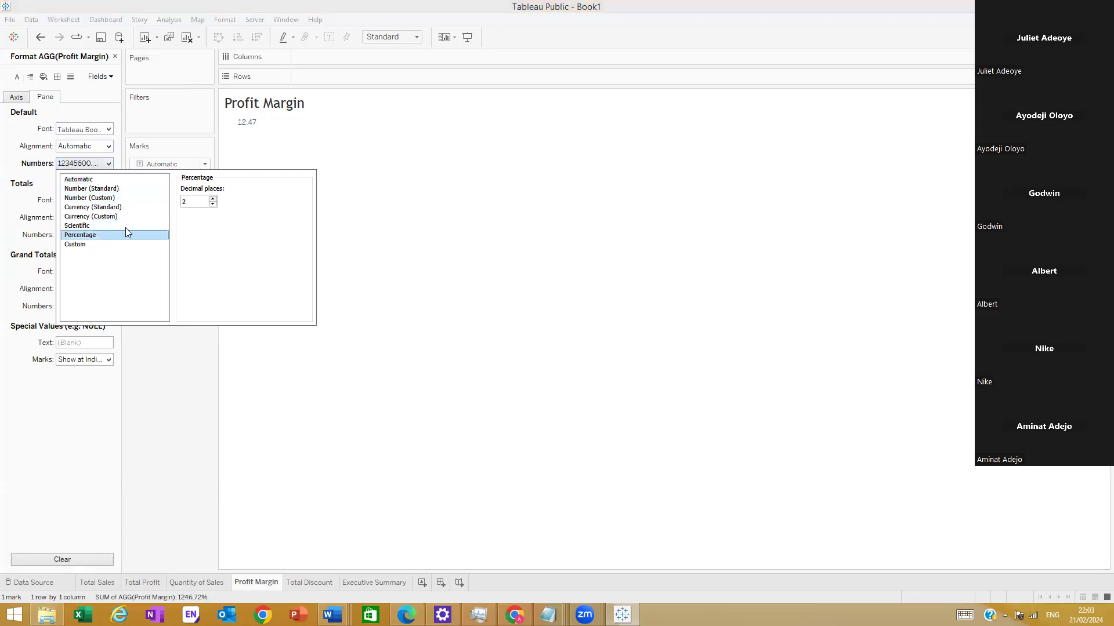
pyautogui.click(212, 204)
pyautogui.click(212, 204)
pyautogui.click(185, 365)
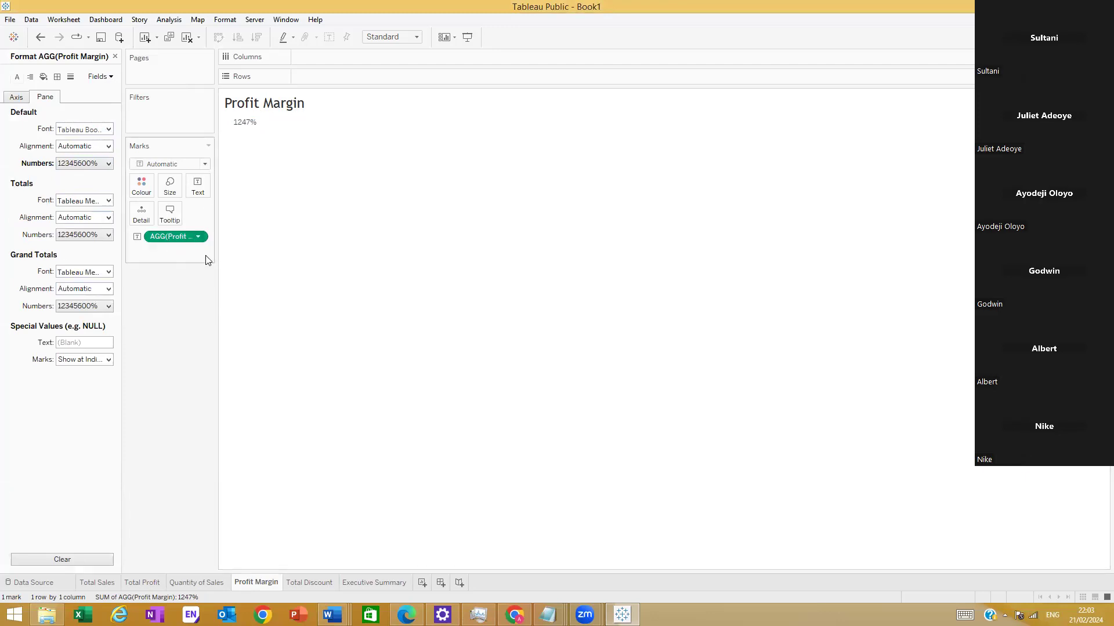
# Step: Try the Percent of Total quick table calculation on the Profit Margin measure, and undo it
pyautogui.click(198, 236)
pyautogui.moveTo(246, 398)
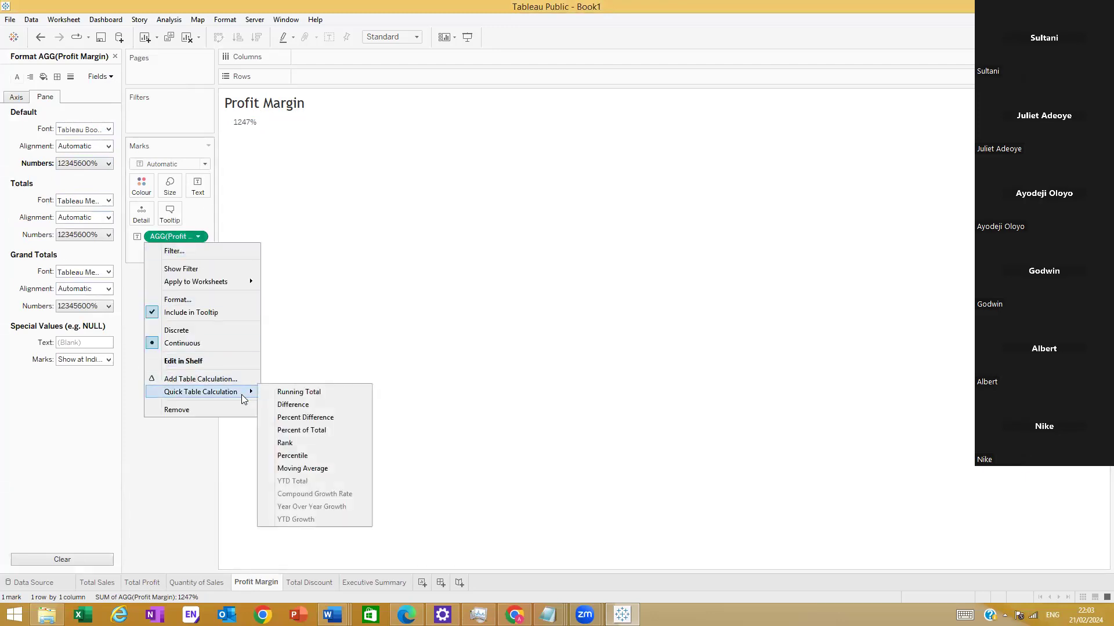
pyautogui.click(298, 430)
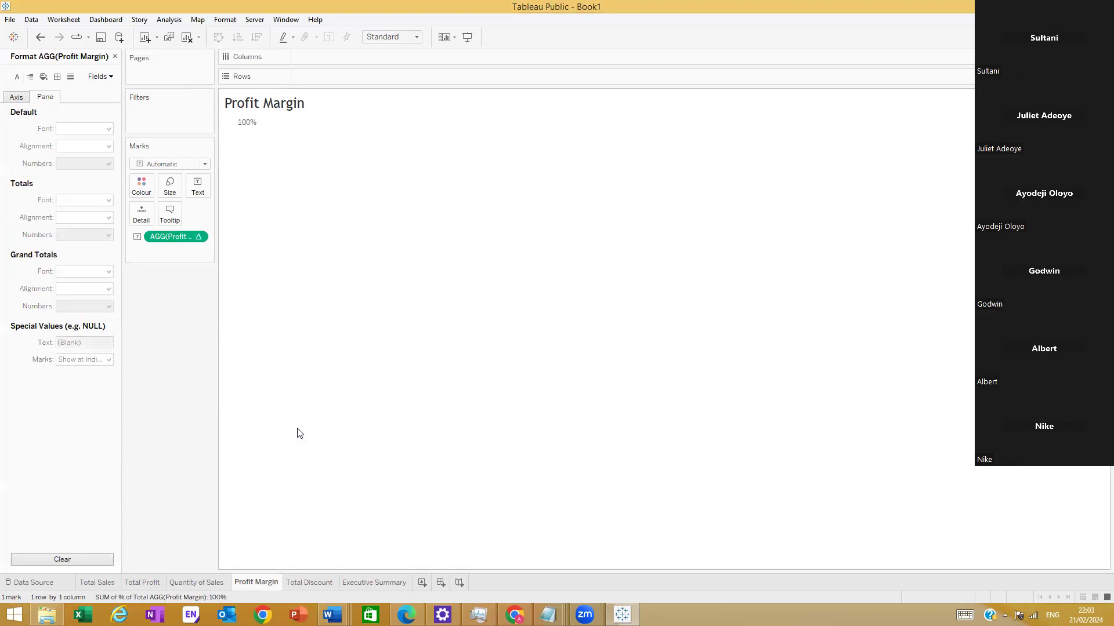
pyautogui.hotkey('ctrl', 'z')
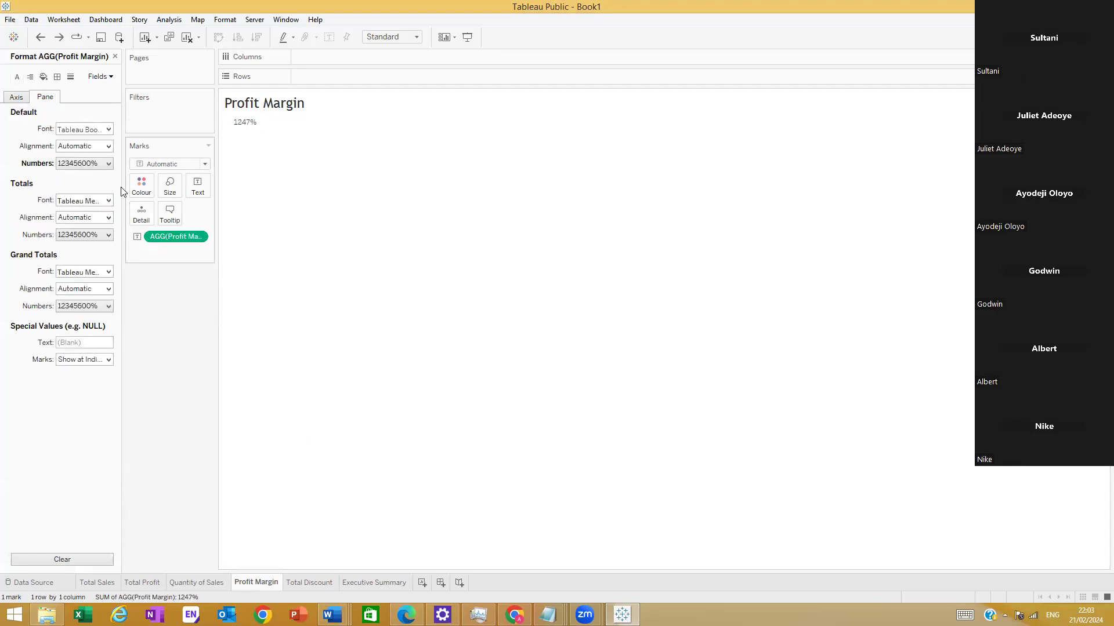
# Step: Undo the percentage formatting of the Profit Margin value, keeping the measure in the view
pyautogui.hotkey('ctrl', 'z')
pyautogui.hotkey('ctrl', 'z')
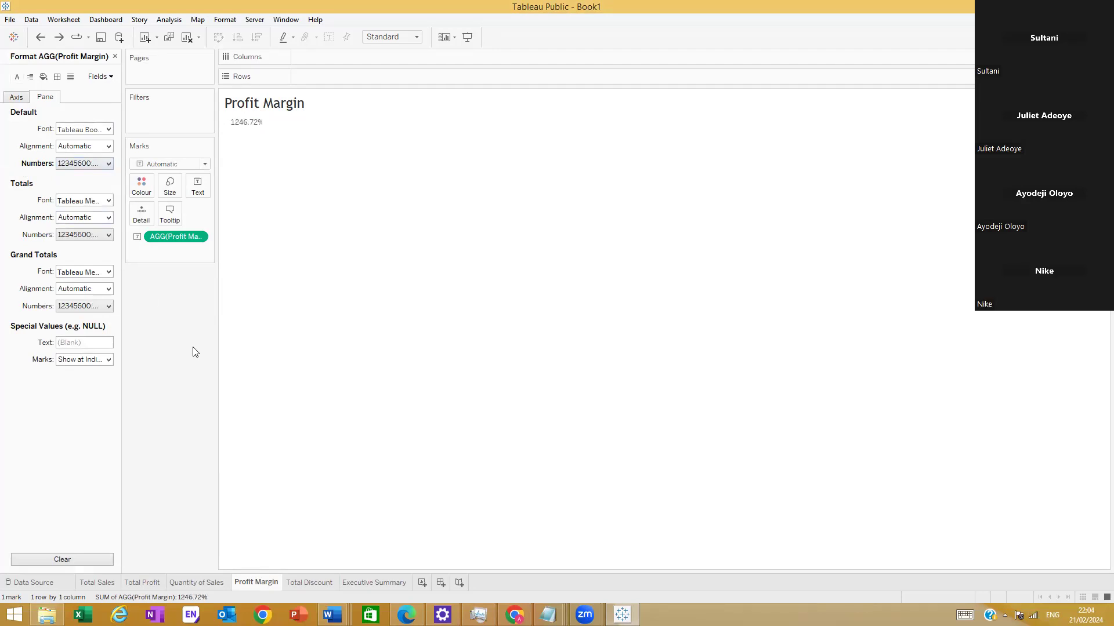
pyautogui.hotkey('ctrl', 'z')
pyautogui.hotkey('ctrl', 'z')
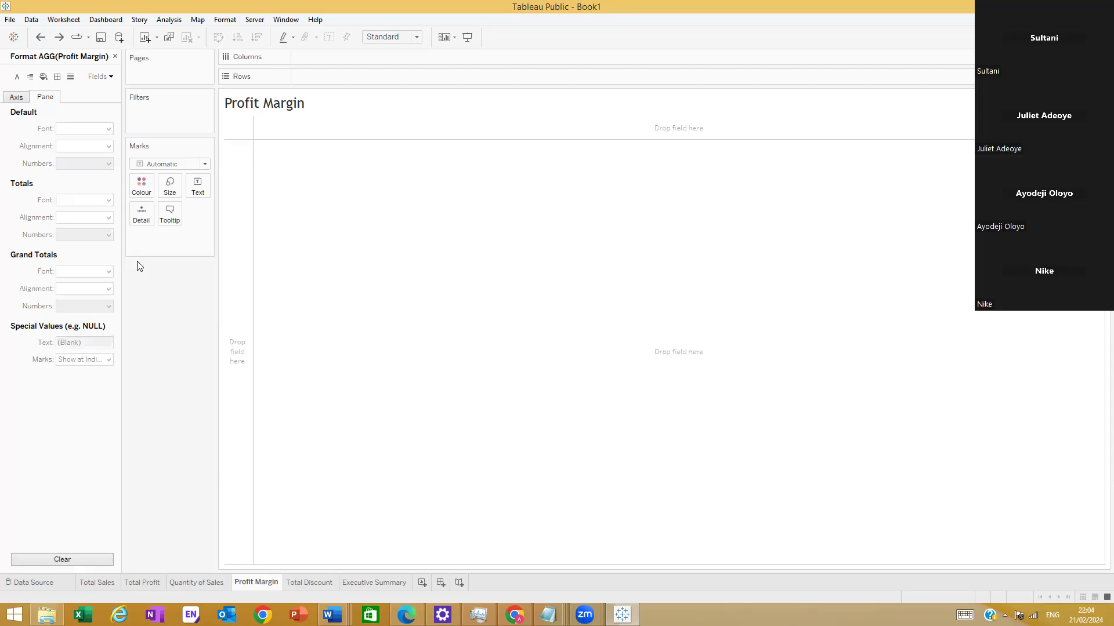
pyautogui.click(58, 39)
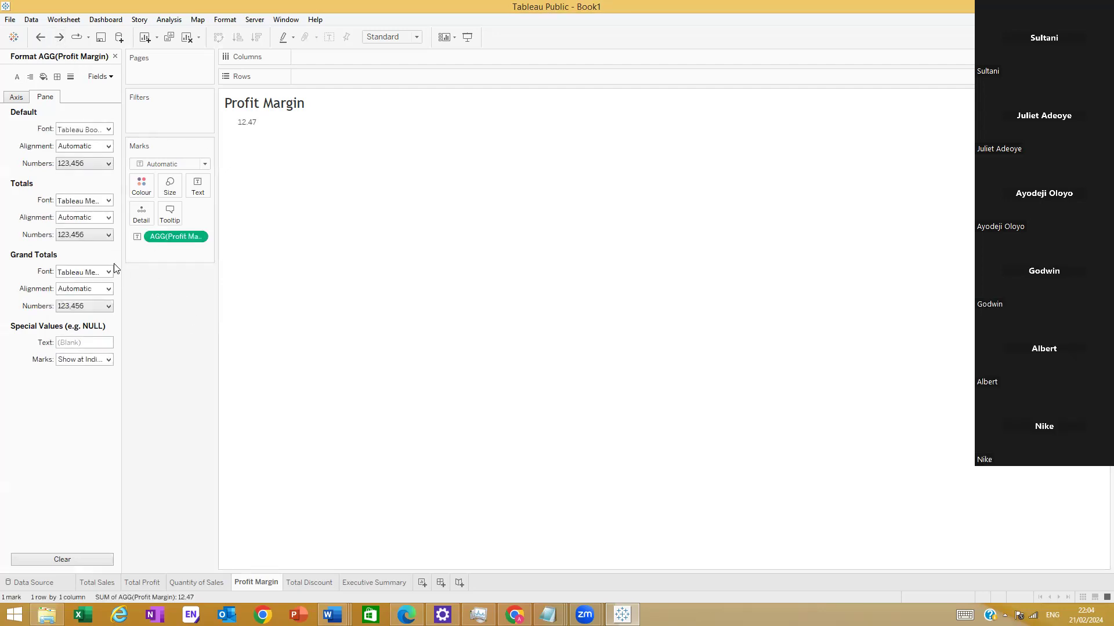
# Step: Try the Percentage, Number (Standard), Number (Custom), Currency (Standard) and Currency (Custom) formats on the Profit Margin value
pyautogui.click(96, 163)
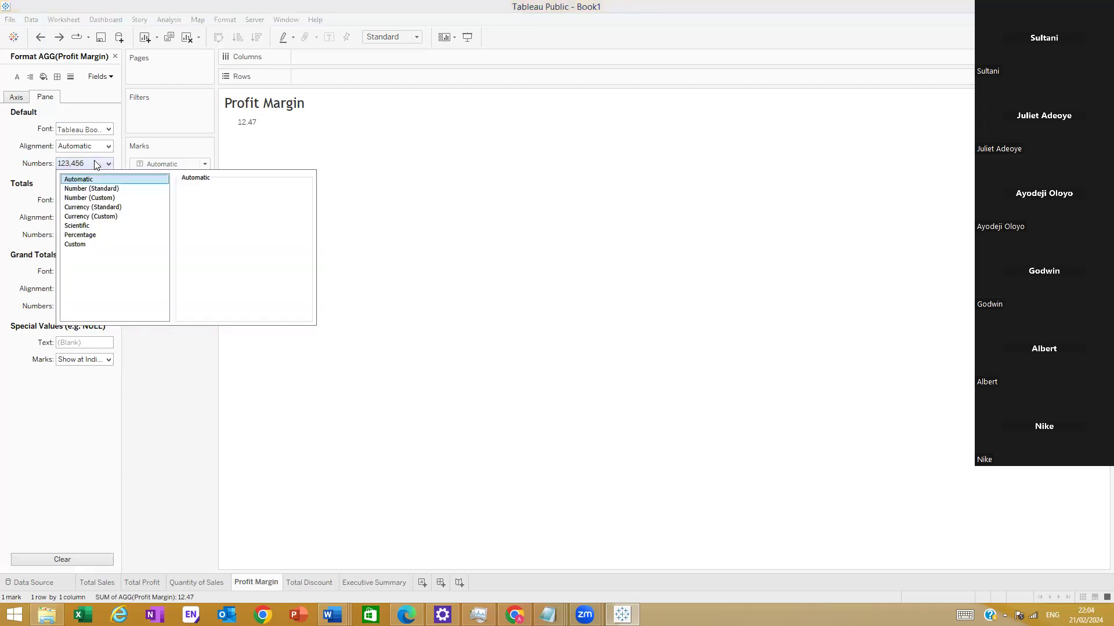
pyautogui.click(95, 236)
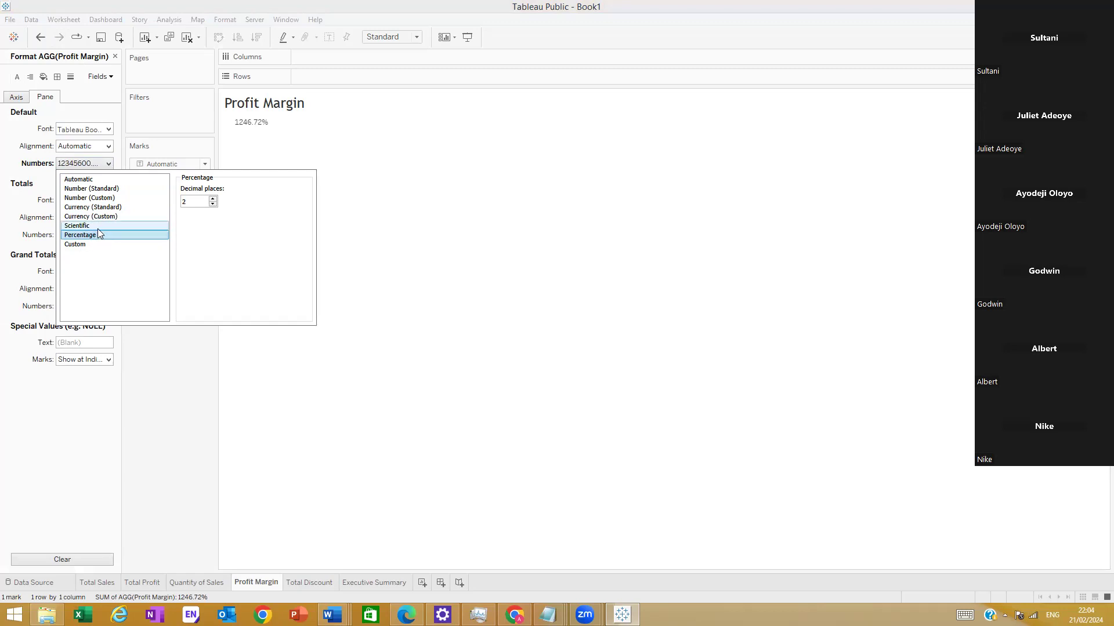
pyautogui.click(105, 189)
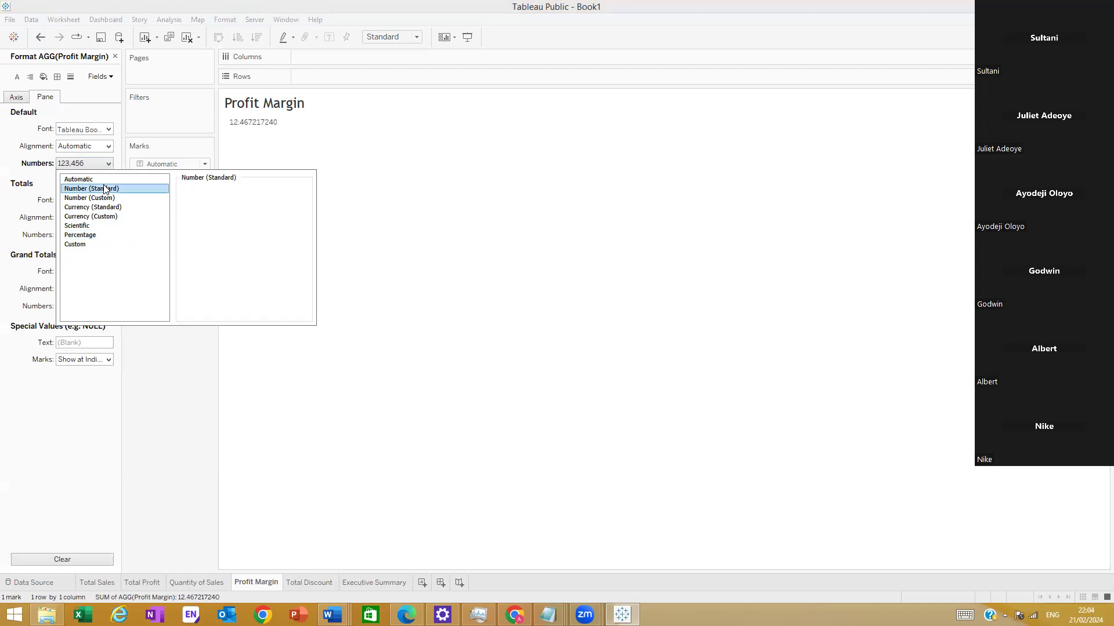
pyautogui.click(106, 198)
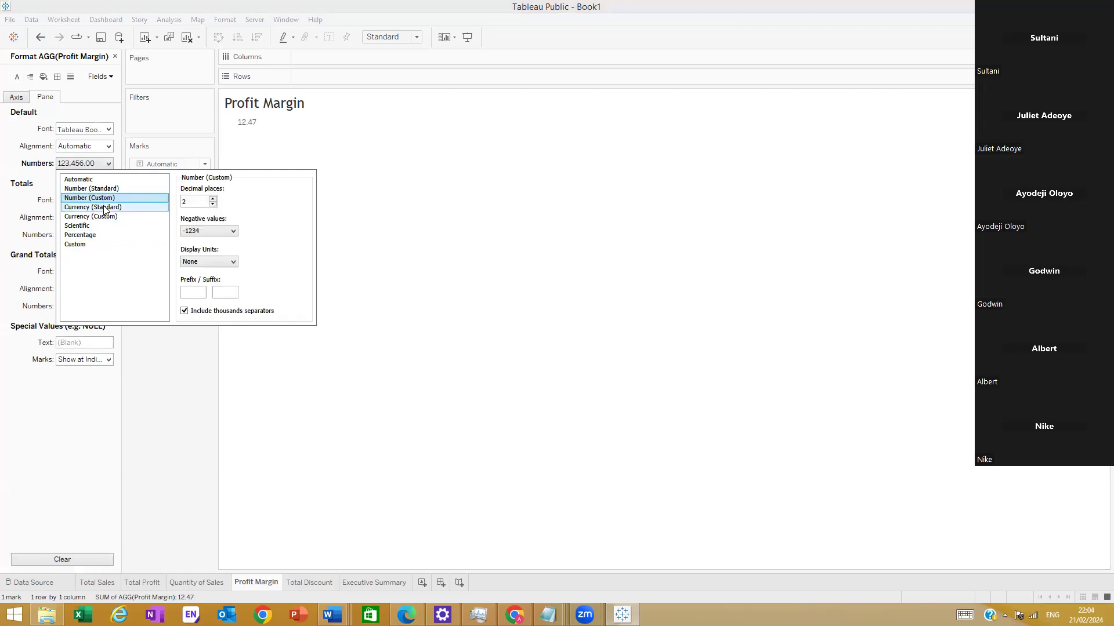
pyautogui.click(105, 207)
pyautogui.click(105, 217)
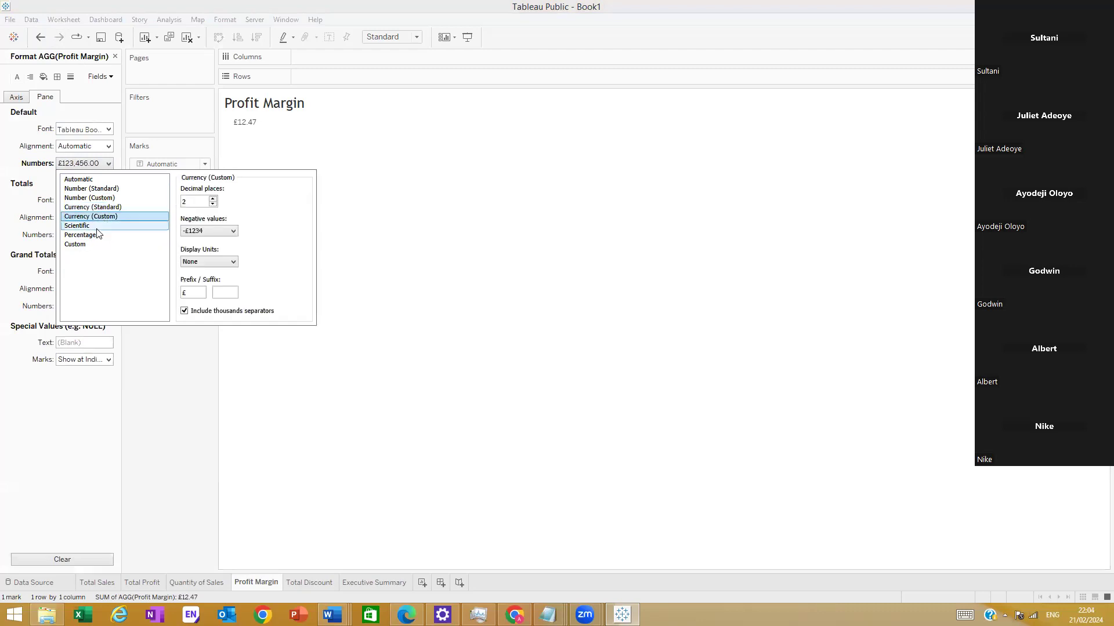
pyautogui.click(98, 235)
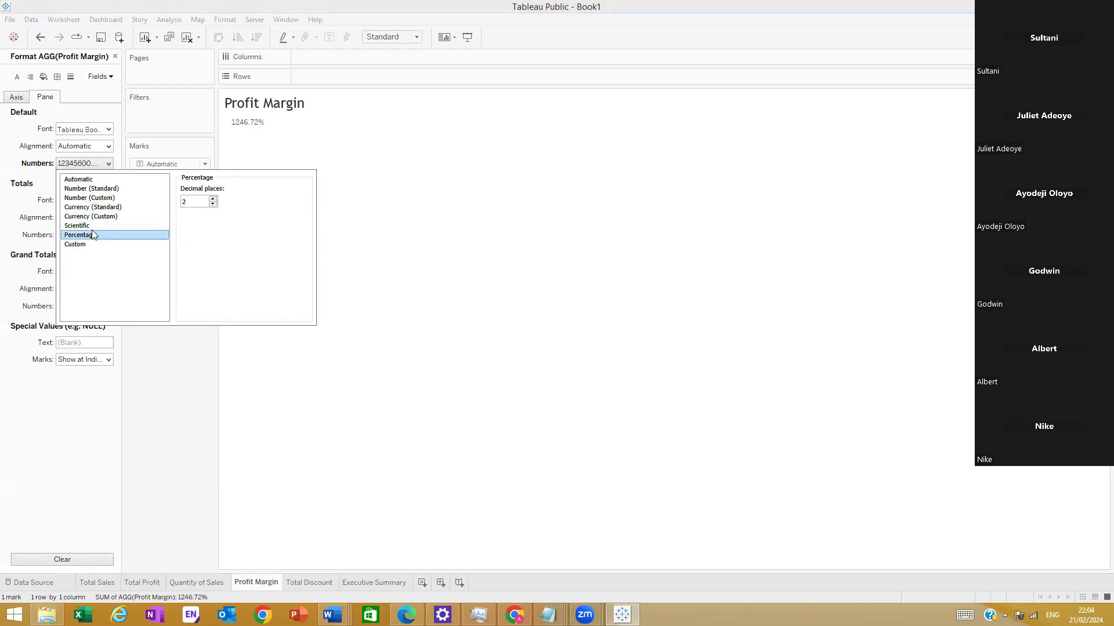
pyautogui.click(112, 199)
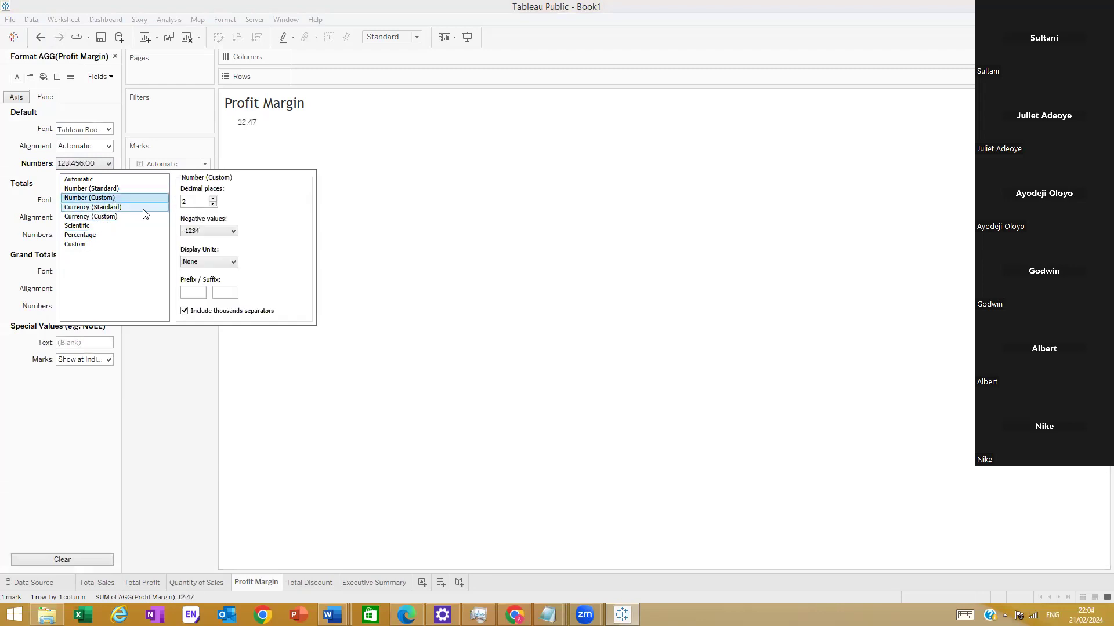
pyautogui.click(110, 189)
# Step: Apply a Number (Custom) format with two decimal places and the suffix % to the Profit Margin value
pyautogui.click(109, 198)
pyautogui.click(225, 293)
pyautogui.write('%')
pyautogui.click(192, 344)
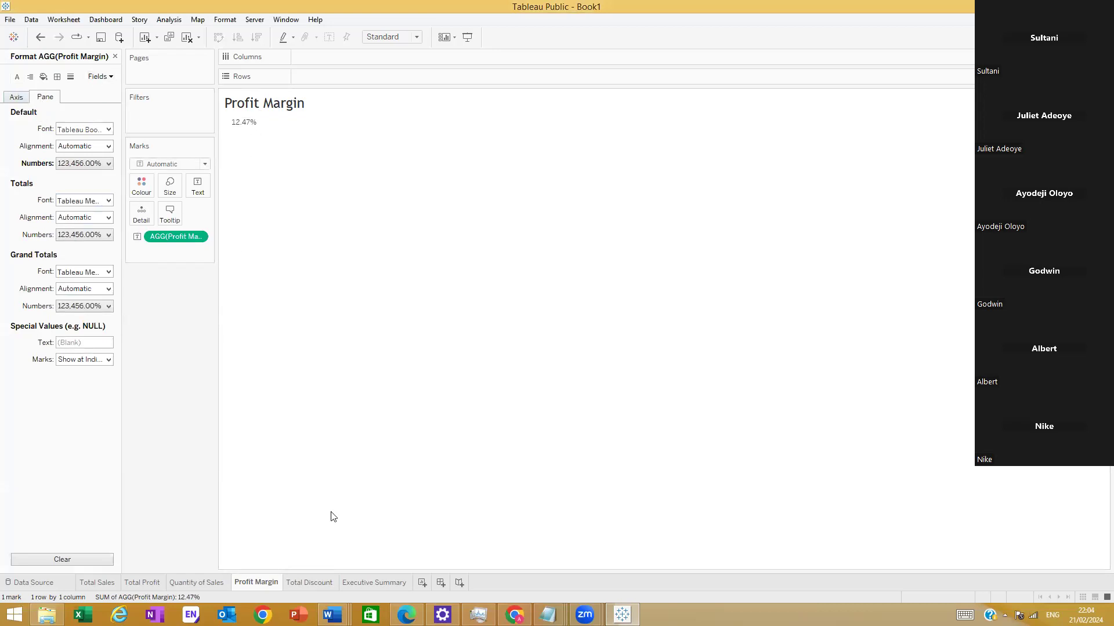
# Step: Look at the Total Discount sheet, and review the custom number format settings on the Profit Margin sheet
pyautogui.click(309, 583)
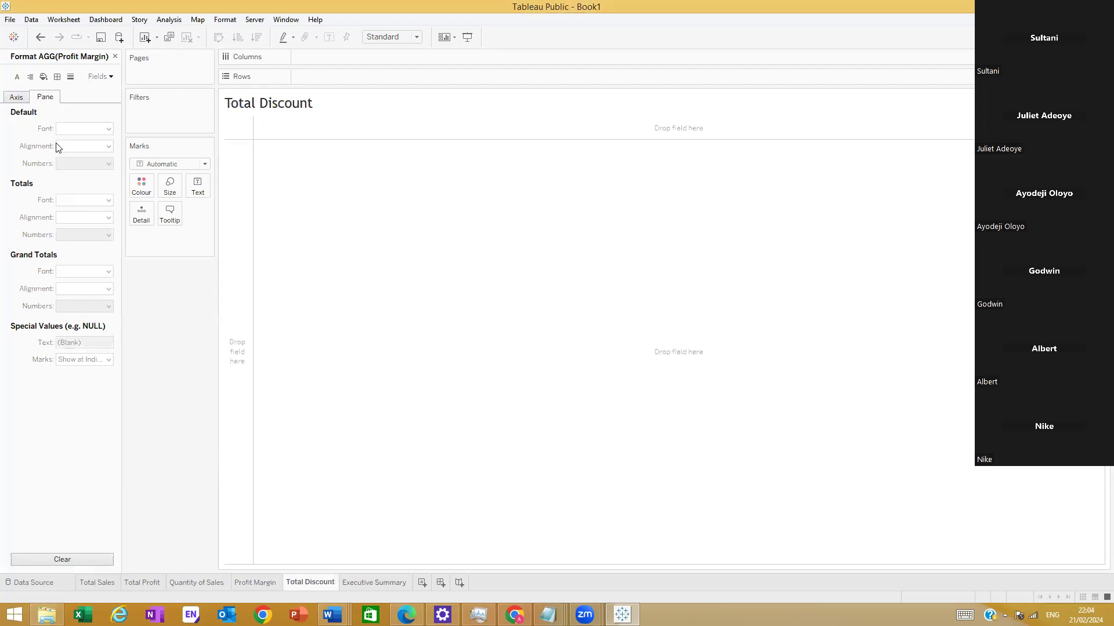
pyautogui.click(254, 582)
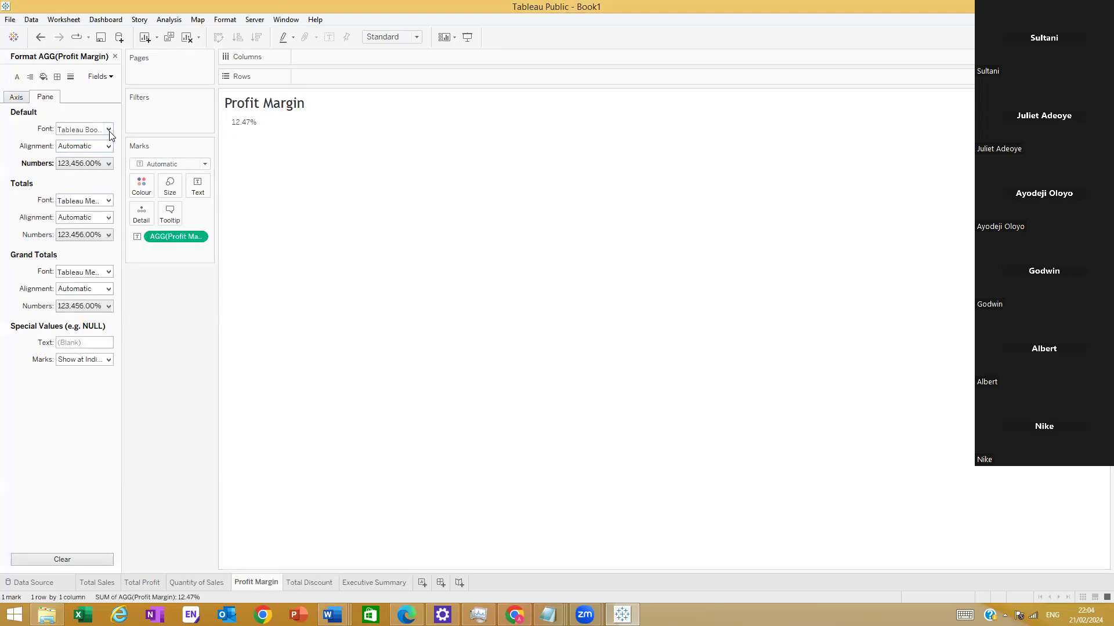
pyautogui.click(105, 164)
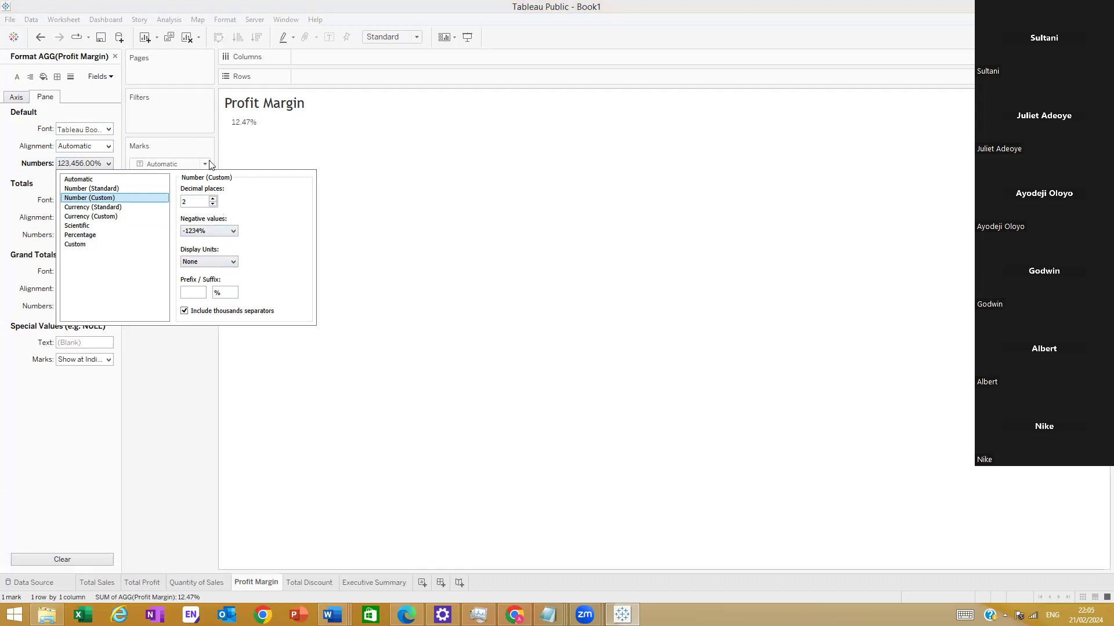
pyautogui.click(137, 353)
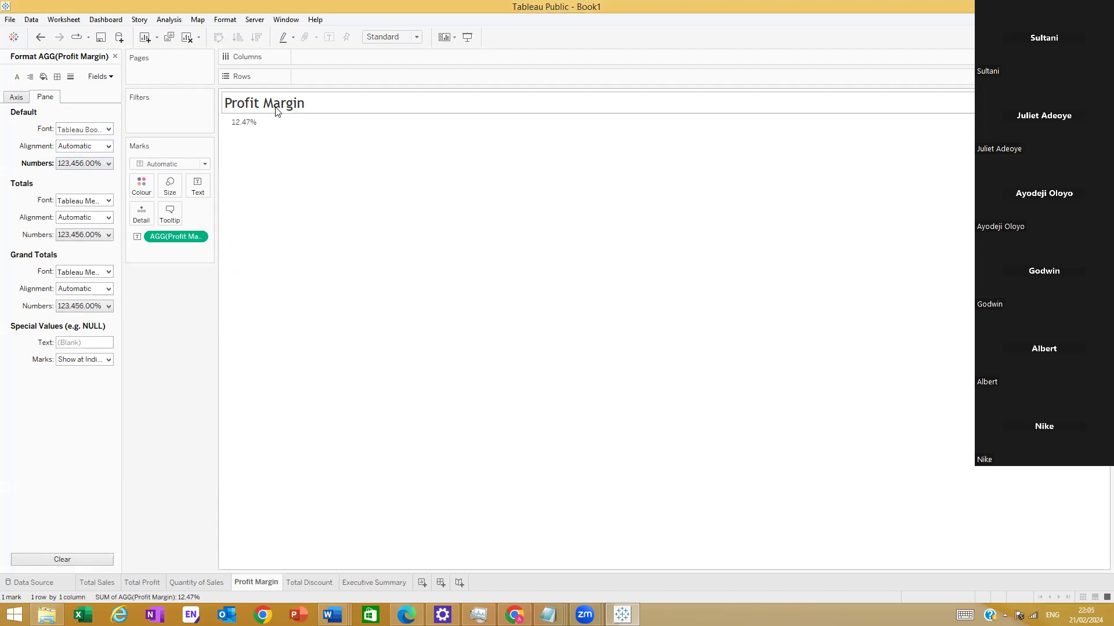
# Step: Add the Total Discount measure to the view of the Total Discount sheet
pyautogui.click(293, 583)
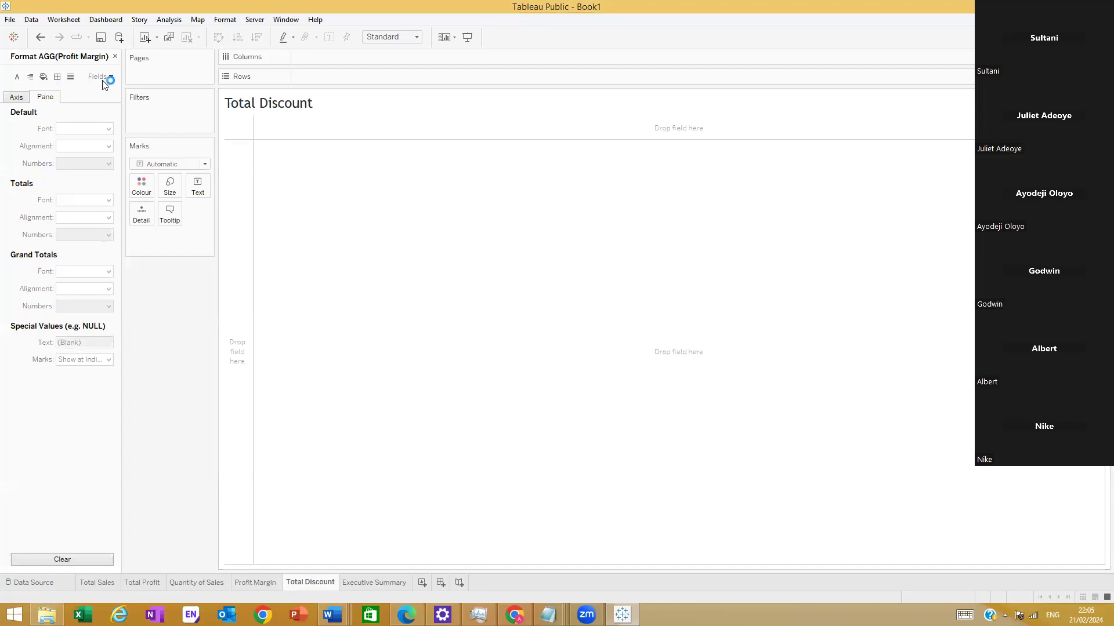
pyautogui.click(114, 56)
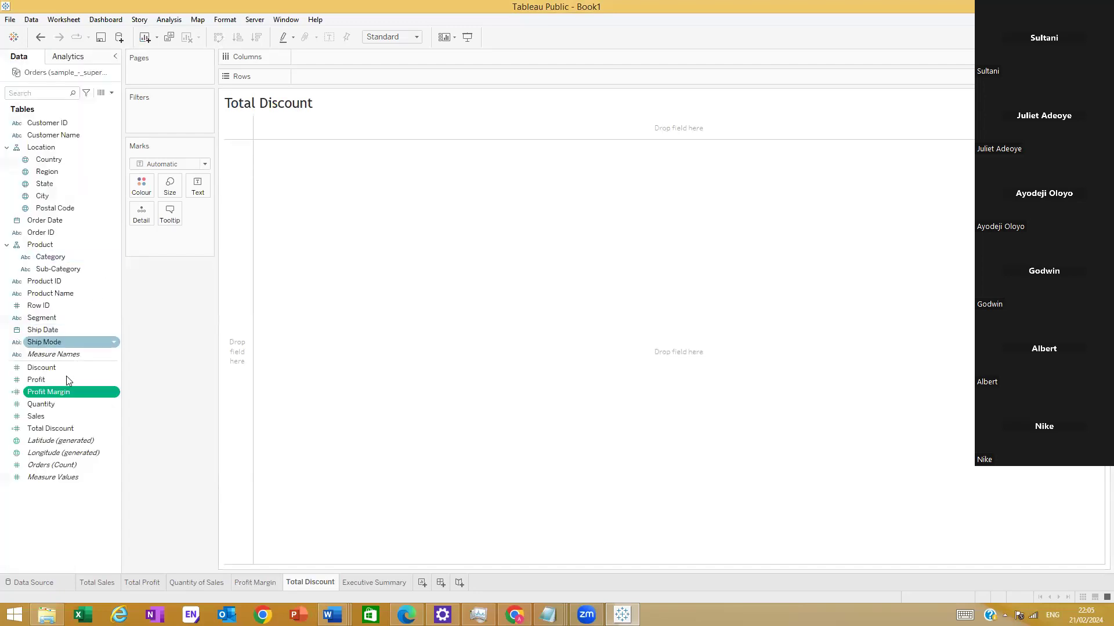
pyautogui.moveTo(58, 429); pyautogui.dragTo(314, 168)
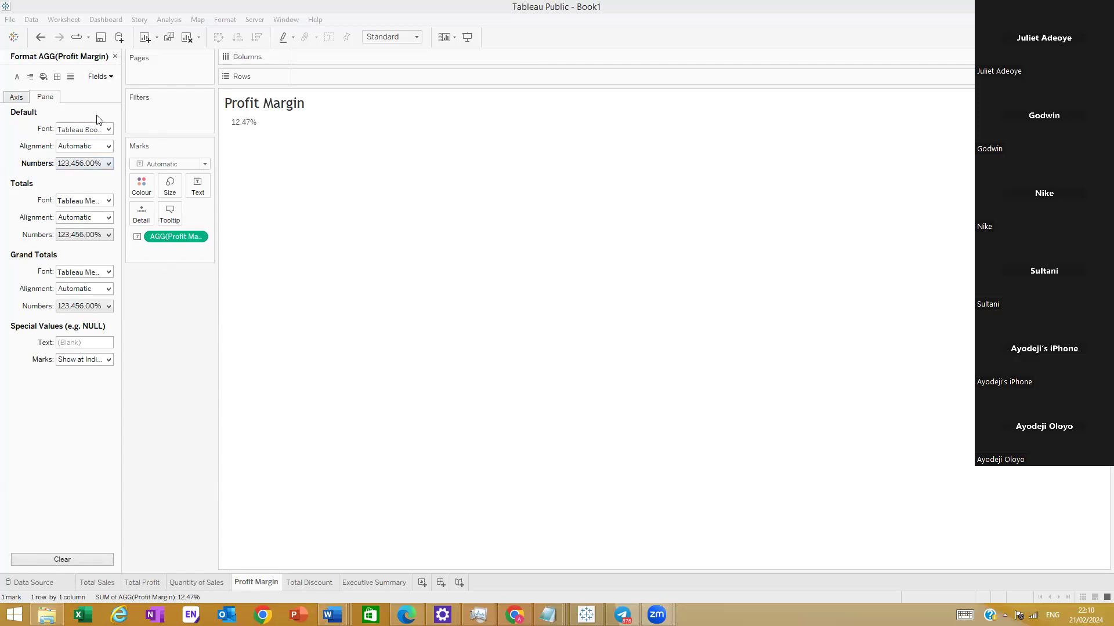
# Step: Set the Profit Margin value's font to Tableau Semibold, size 12, bold, and close the formatting settings
pyautogui.click(107, 164)
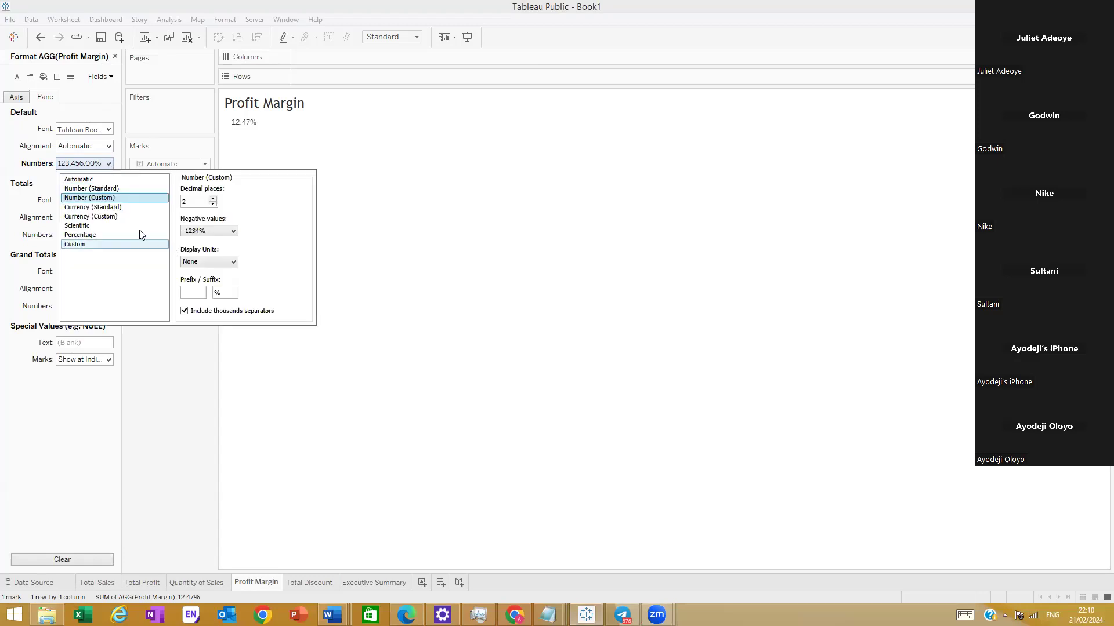
pyautogui.click(161, 99)
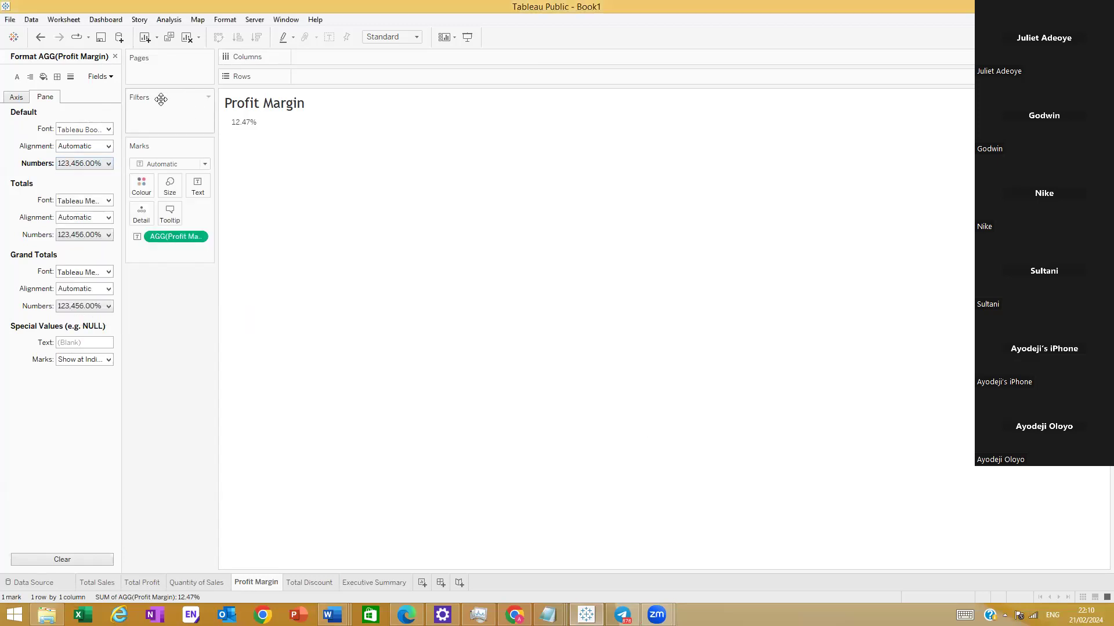
pyautogui.click(109, 129)
pyautogui.click(86, 162)
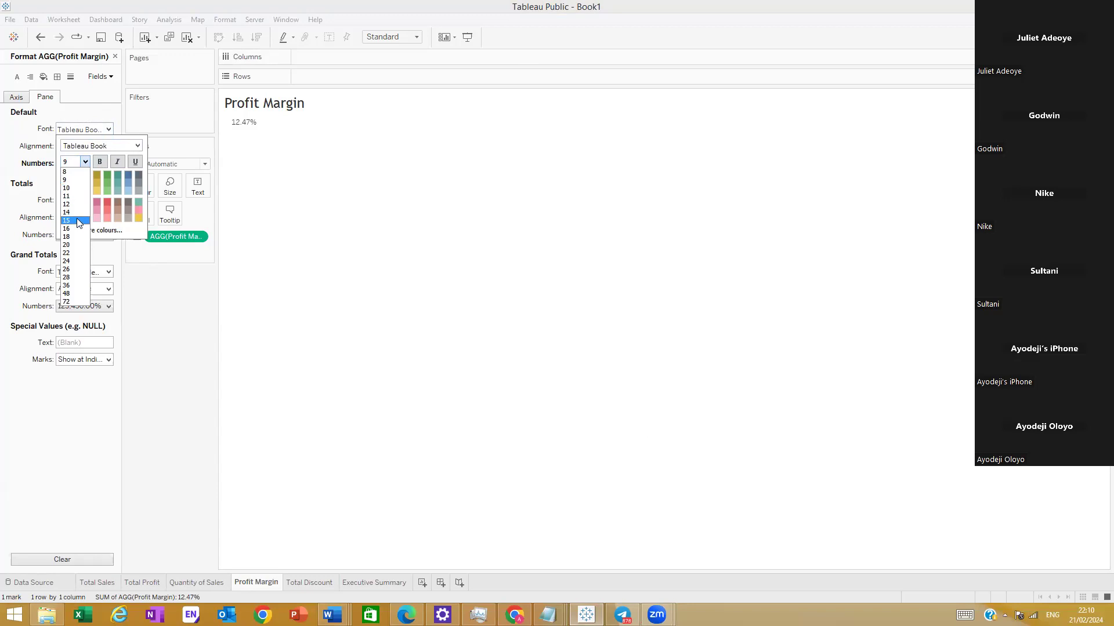
pyautogui.click(76, 204)
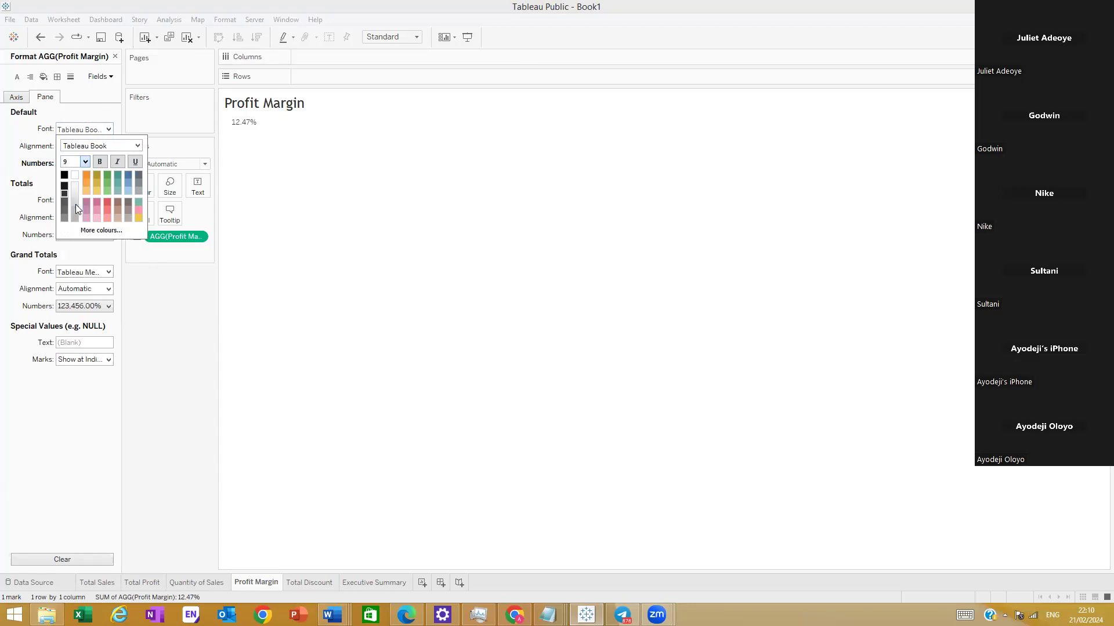
pyautogui.click(138, 146)
pyautogui.click(92, 194)
pyautogui.click(100, 161)
pyautogui.click(207, 350)
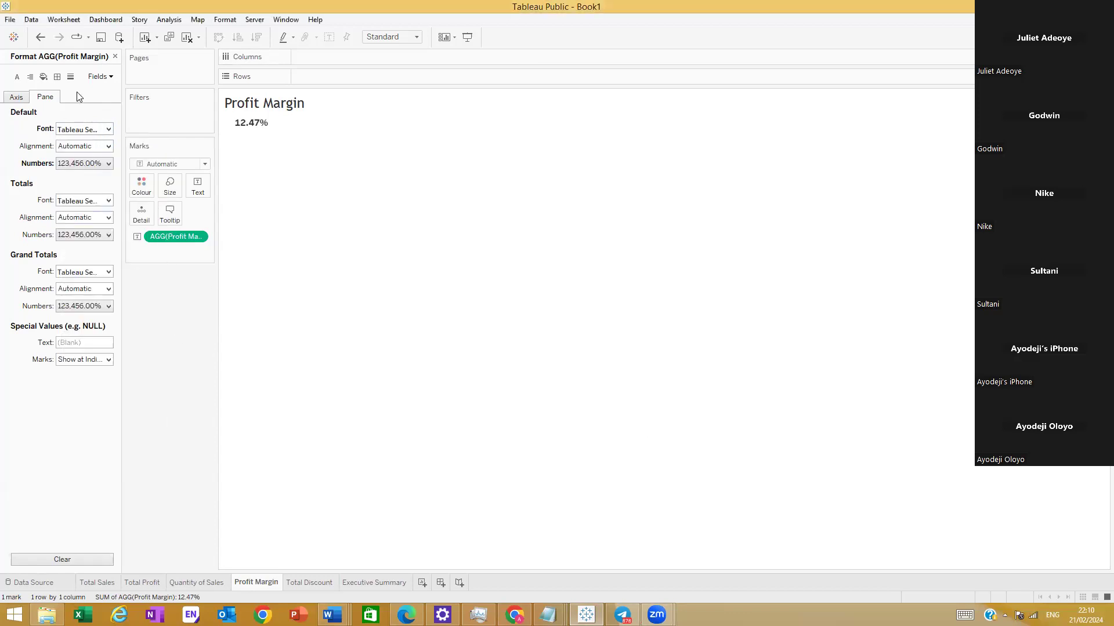
pyautogui.click(114, 57)
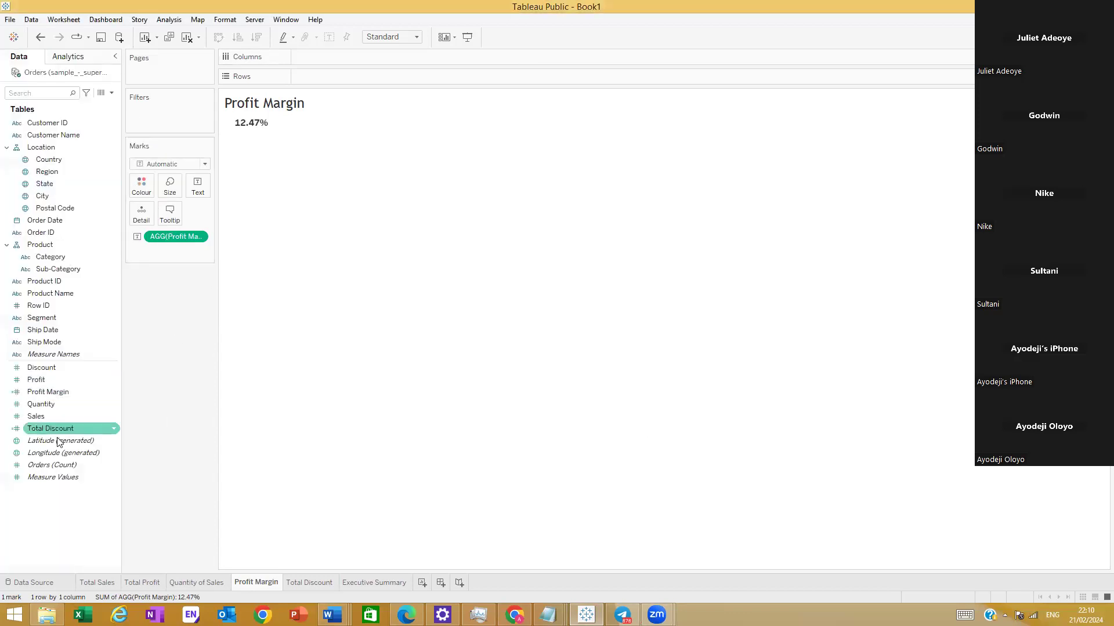
# Step: Open the Profit Margin calculated field for editing and copy its formula SUM([Profit])/SUM([Sales])*100
pyautogui.click(61, 394)
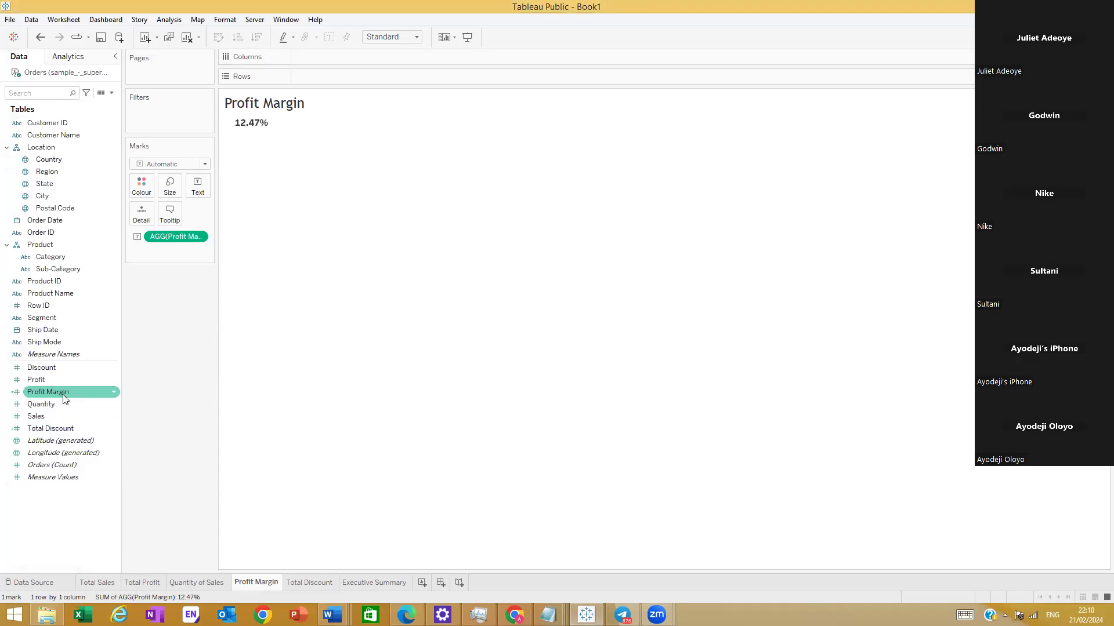
pyautogui.click(112, 93)
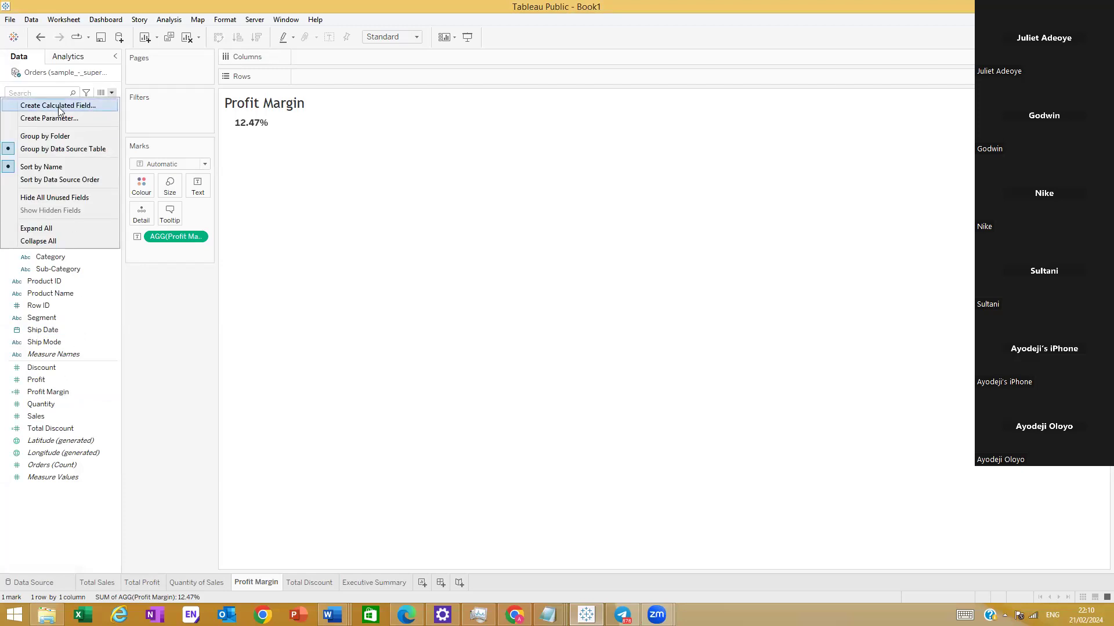
pyautogui.rightClick(49, 392)
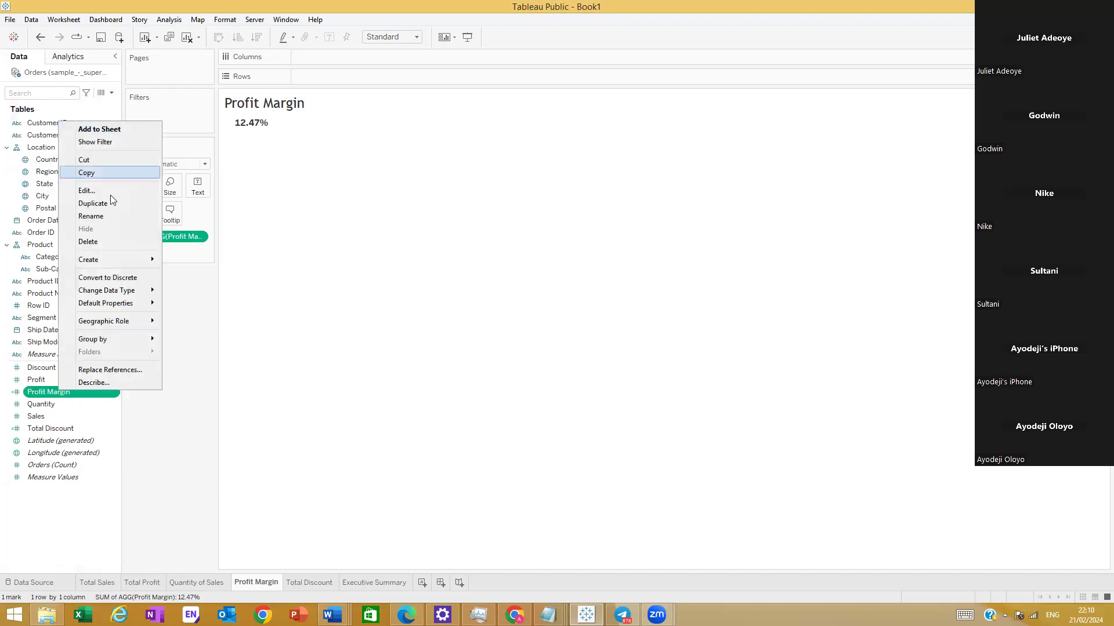
pyautogui.click(105, 191)
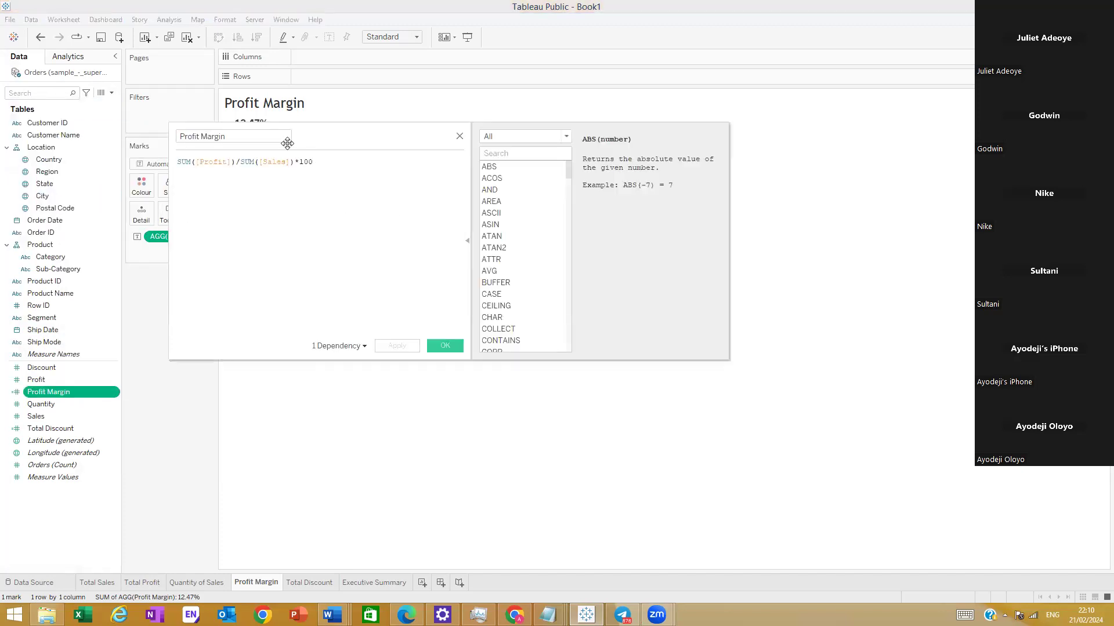
pyautogui.hotkey('ctrl', 'a')
pyautogui.hotkey('ctrl', 'c')
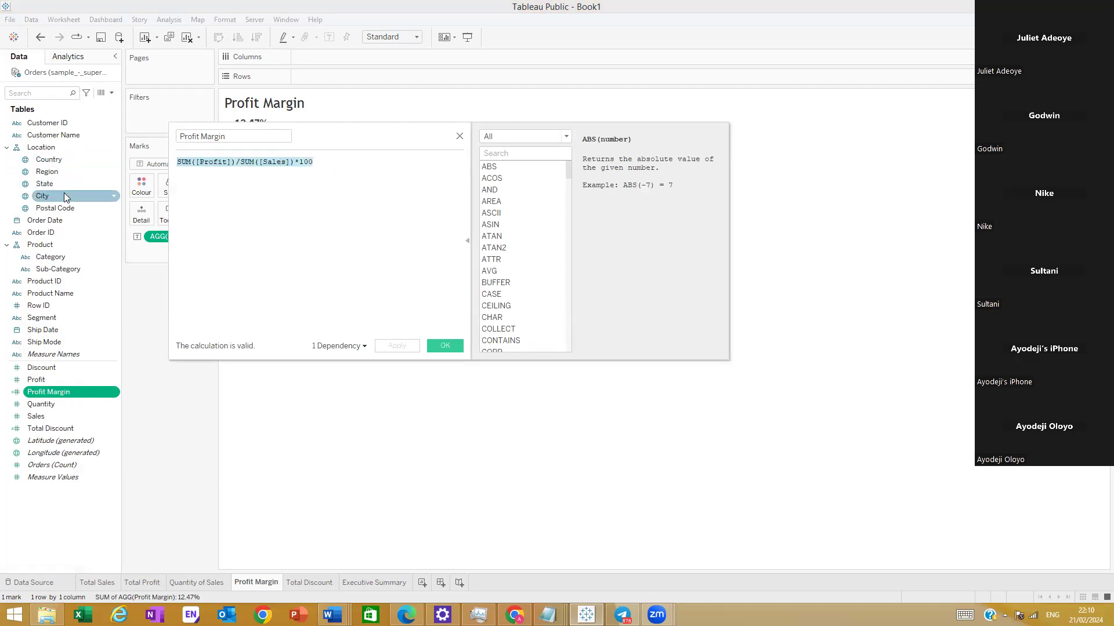
# Step: Switch to Telegram and post the copied Profit Margin formula in the Jan 2024 Data Analyst Guild group
pyautogui.click(623, 615)
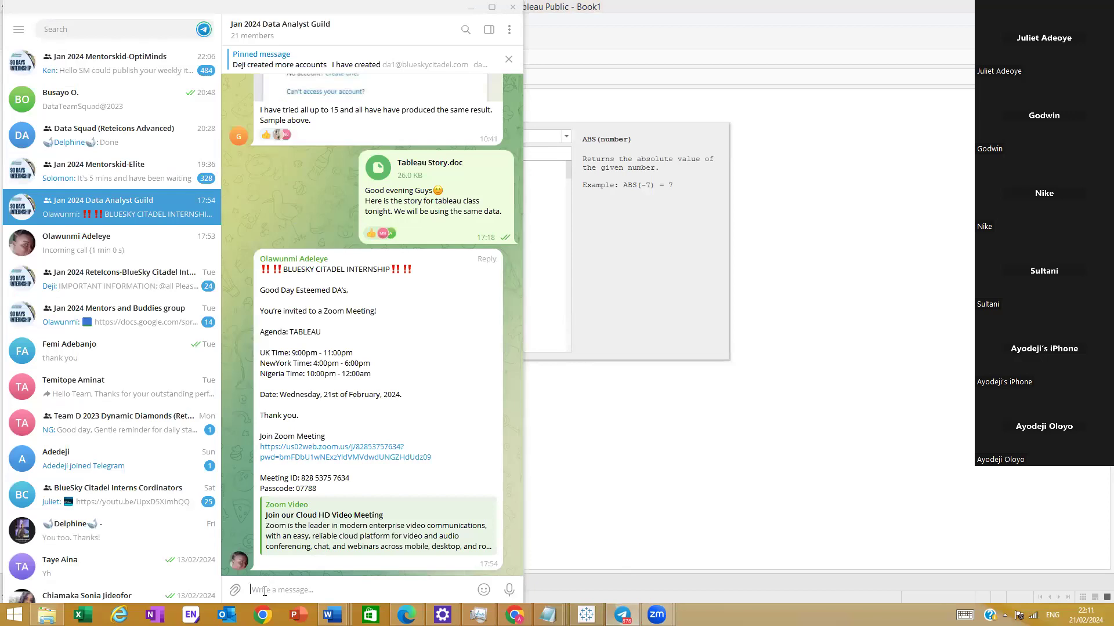
pyautogui.hotkey('ctrl', 'v')
pyautogui.press('Return')
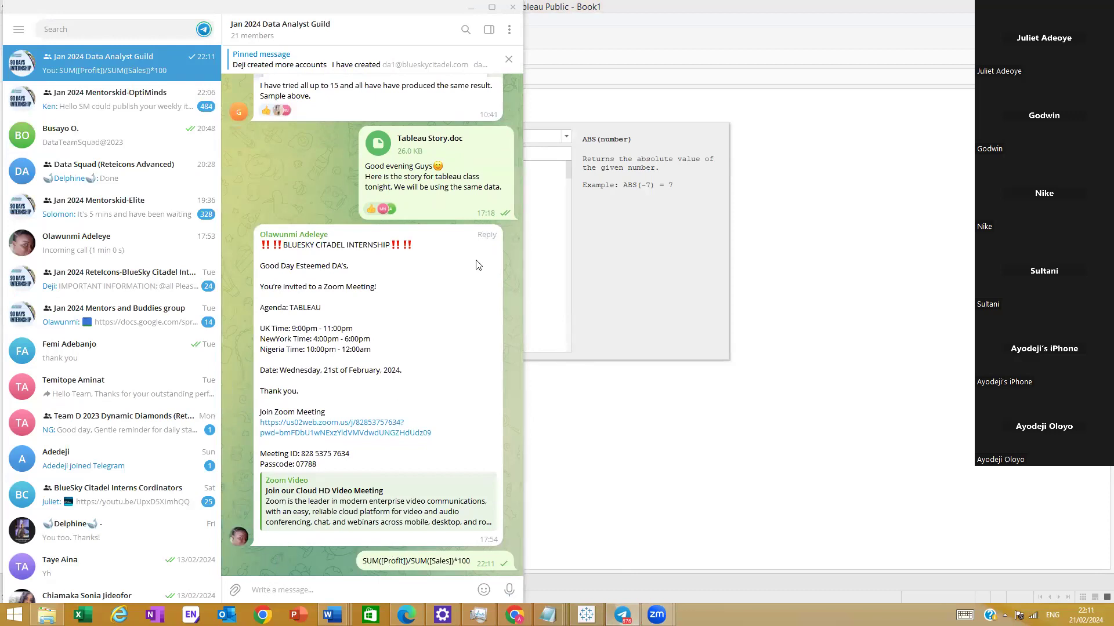
# Step: Return to Tableau, close the Profit Margin calculation and open the Executive Summary sheet
pyautogui.click(470, 7)
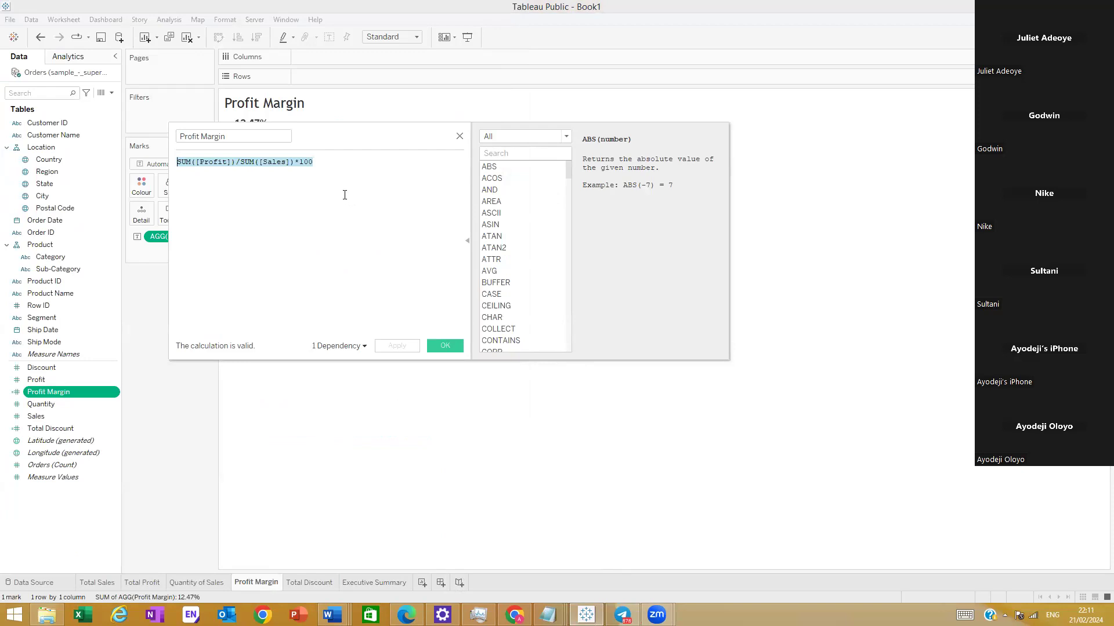
pyautogui.click(459, 137)
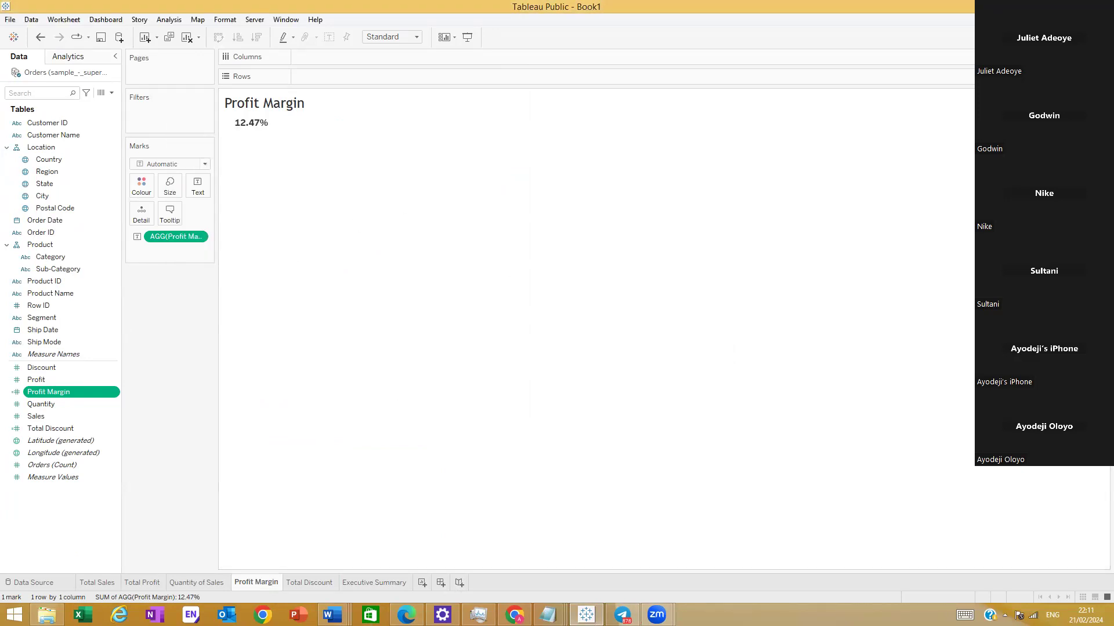
pyautogui.click(291, 584)
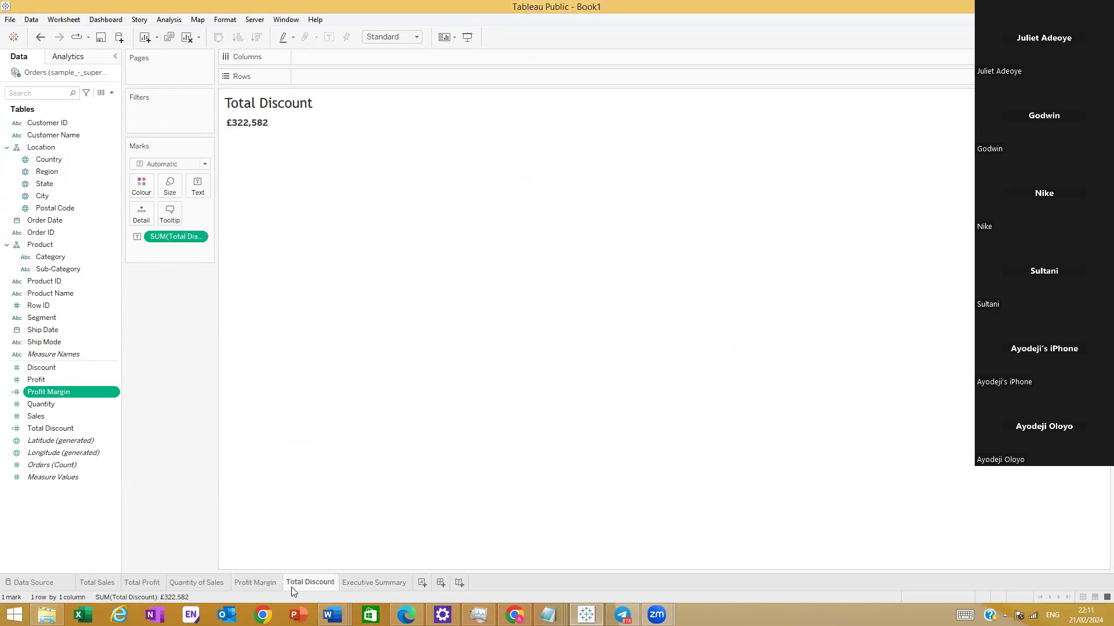
pyautogui.click(382, 584)
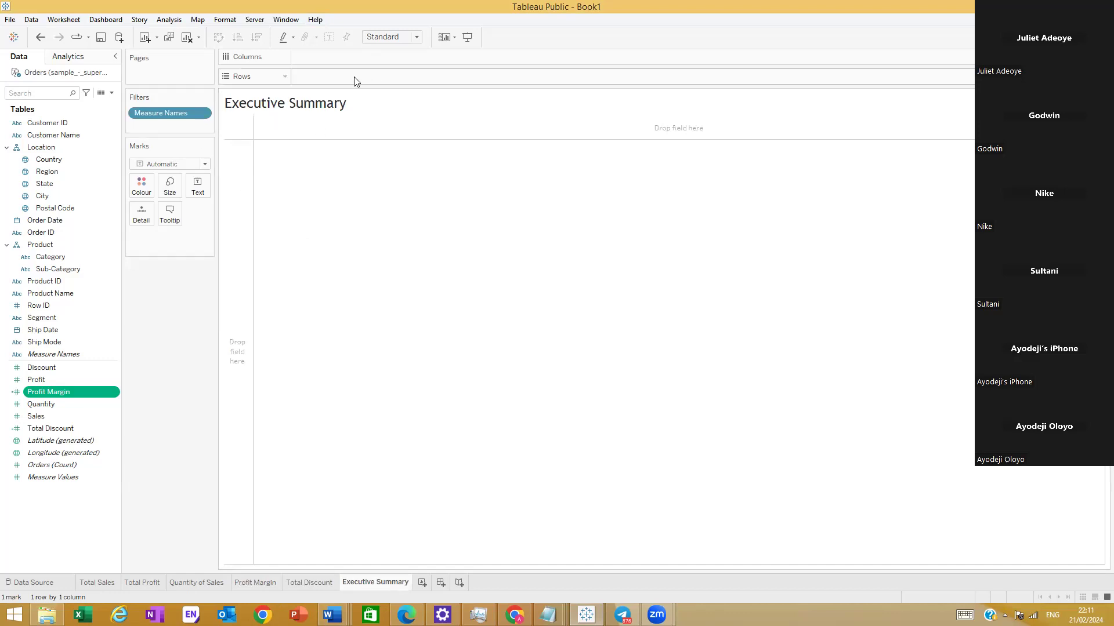
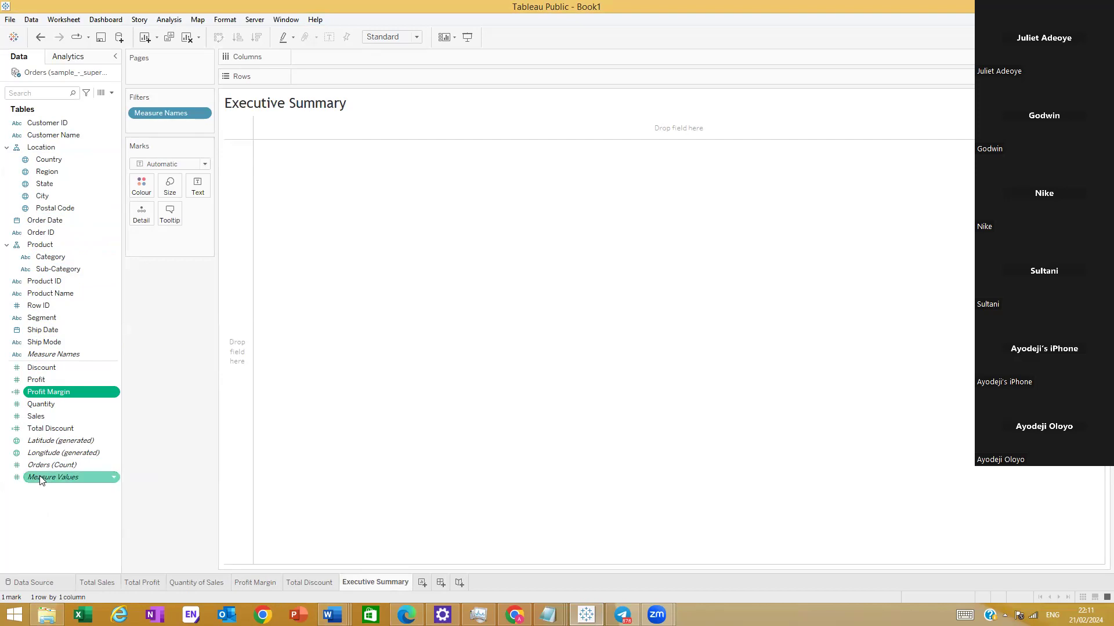
# Step: Try placing Measure Values on Columns with the Text mark type, and move the field to Rows
pyautogui.moveTo(41, 480); pyautogui.dragTo(325, 60)
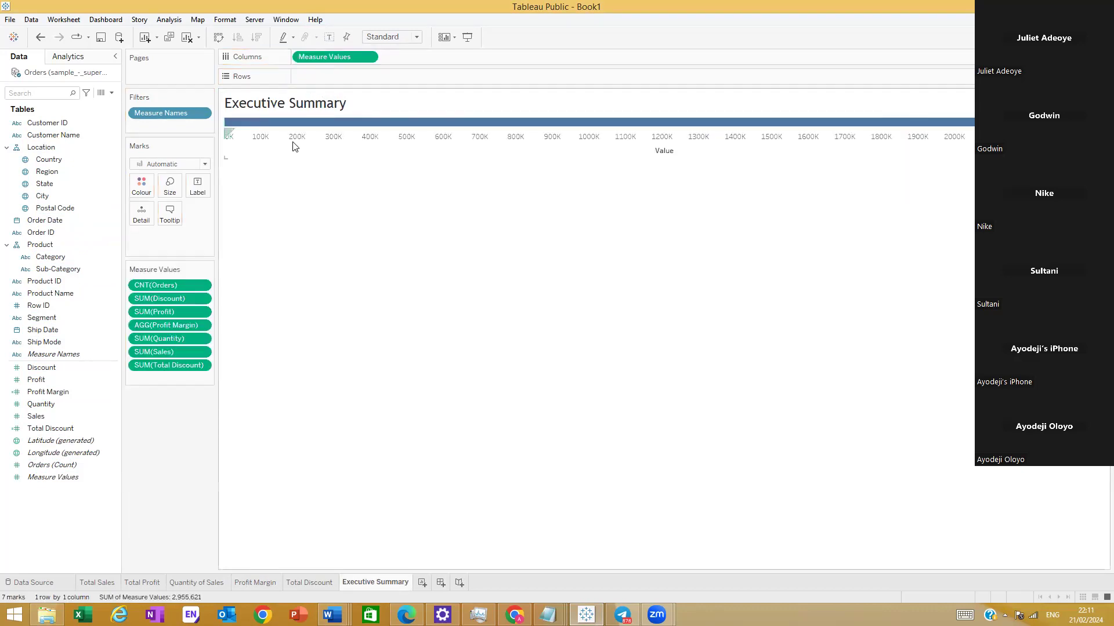
pyautogui.click(204, 165)
pyautogui.click(152, 270)
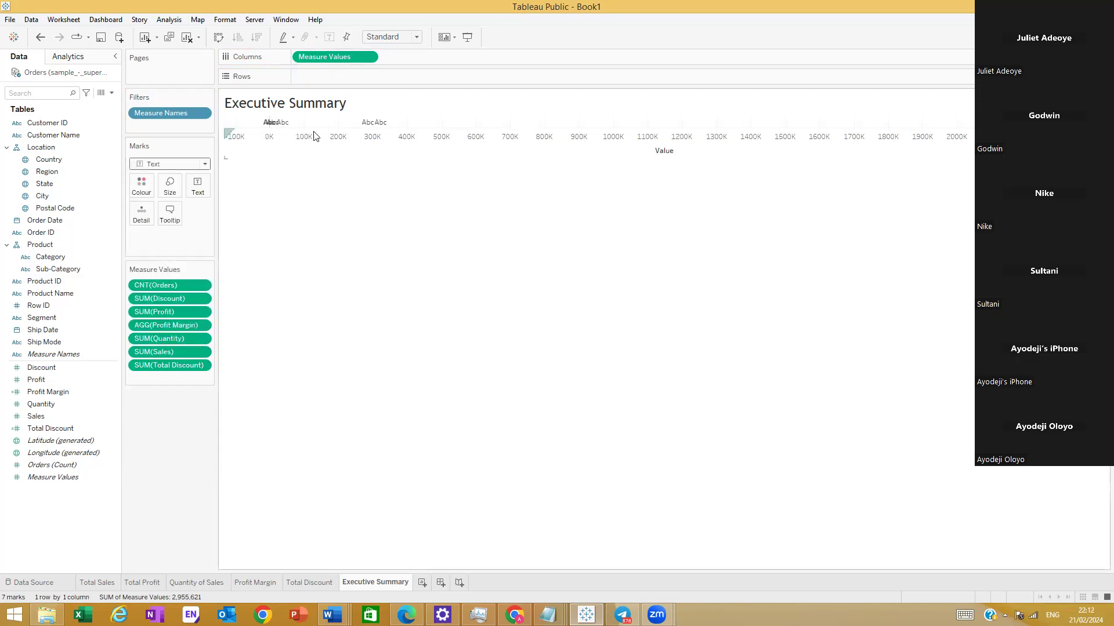
pyautogui.moveTo(351, 58); pyautogui.dragTo(335, 77)
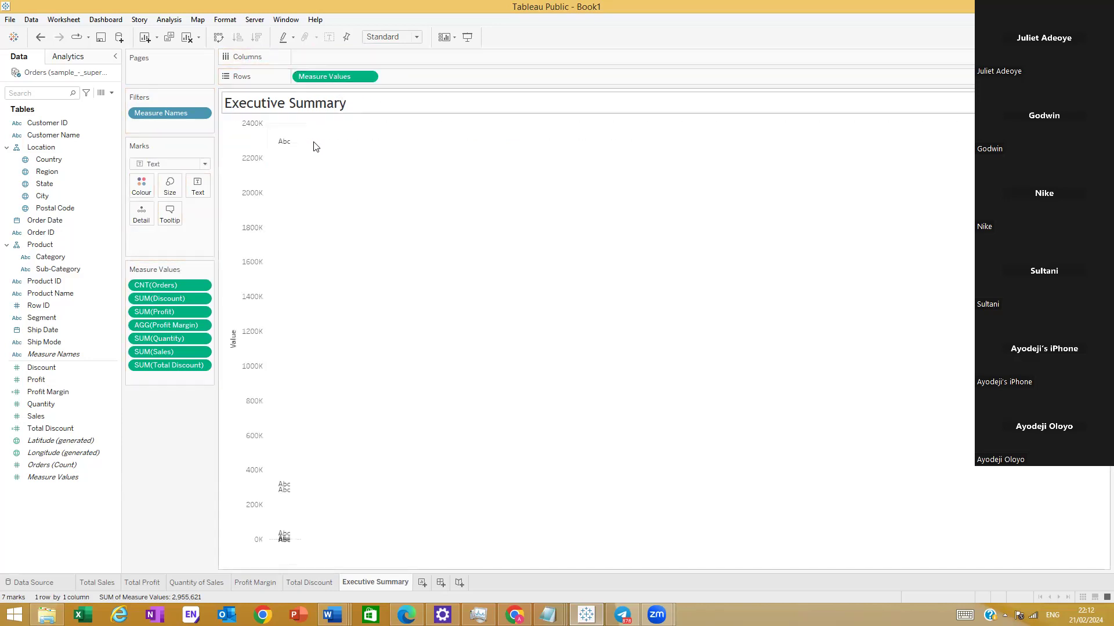
# Step: Undo the move to Rows and the mark type change, and remove Measure Values from Columns
pyautogui.hotkey('ctrl', 'z')
pyautogui.hotkey('ctrl', 'z')
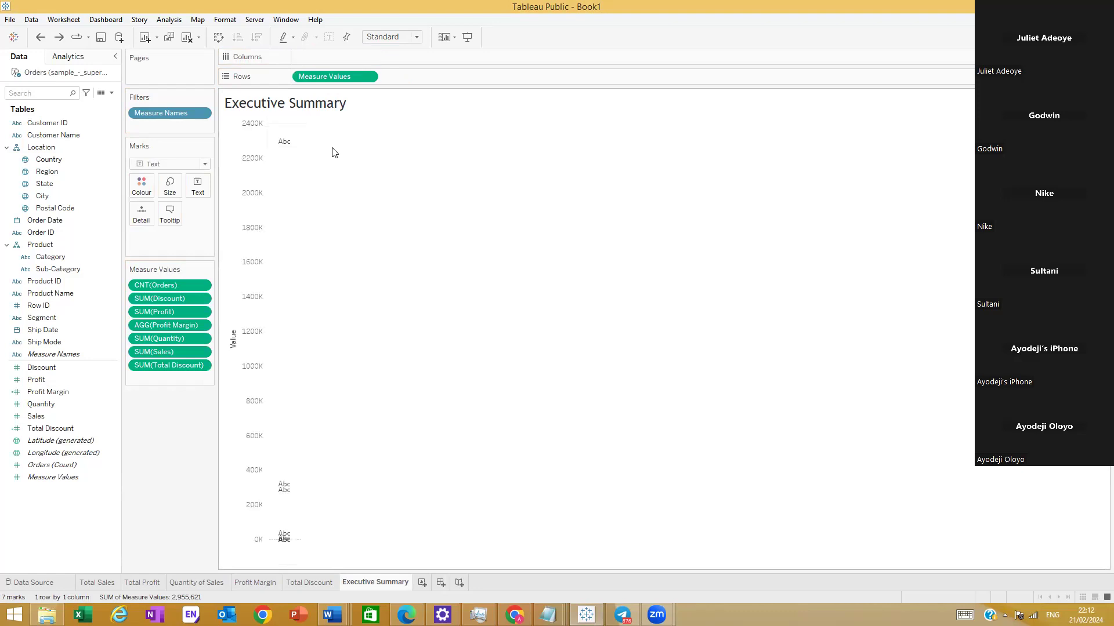
pyautogui.hotkey('ctrl', 'y')
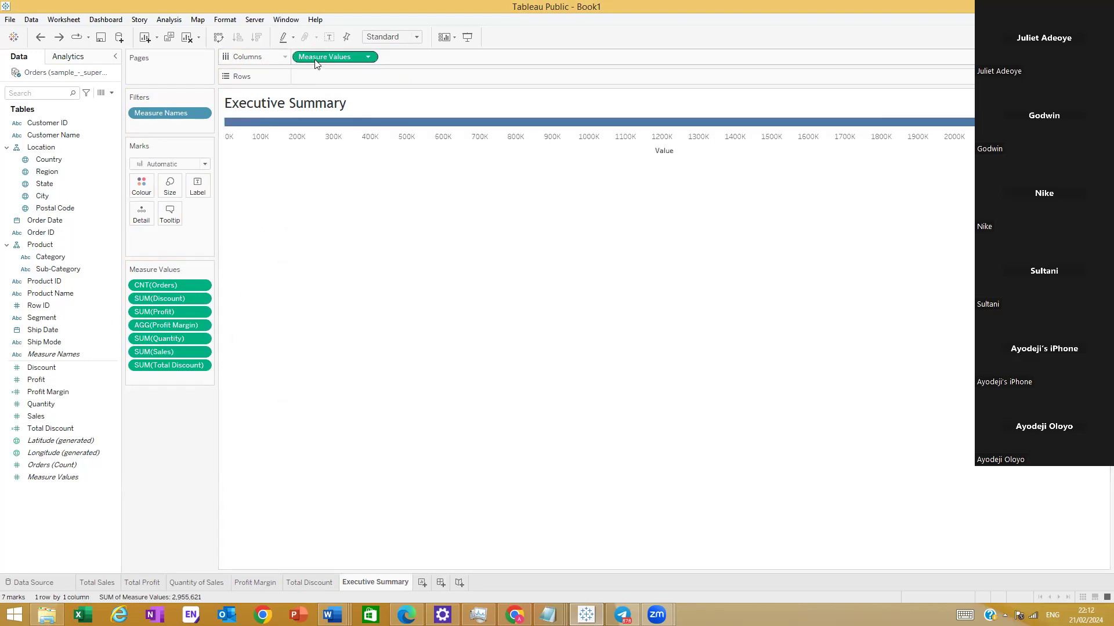
pyautogui.moveTo(312, 55); pyautogui.dragTo(149, 482)
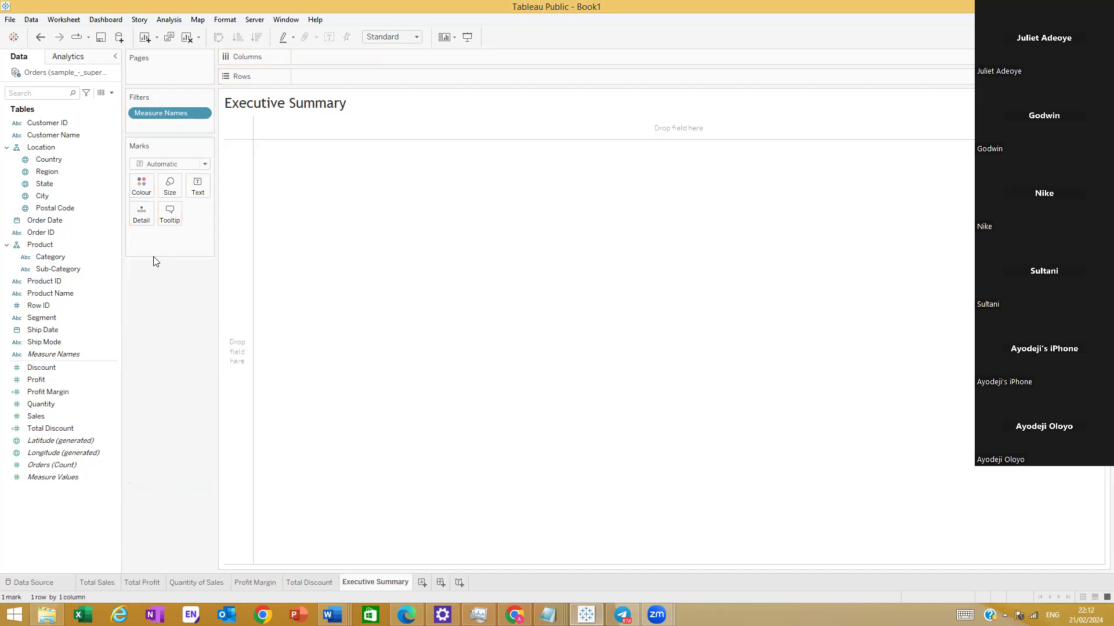
# Step: Try Measure Values as the text mark, undo it, and remove Measure Names from the sheet's filters
pyautogui.moveTo(47, 477); pyautogui.dragTo(197, 184)
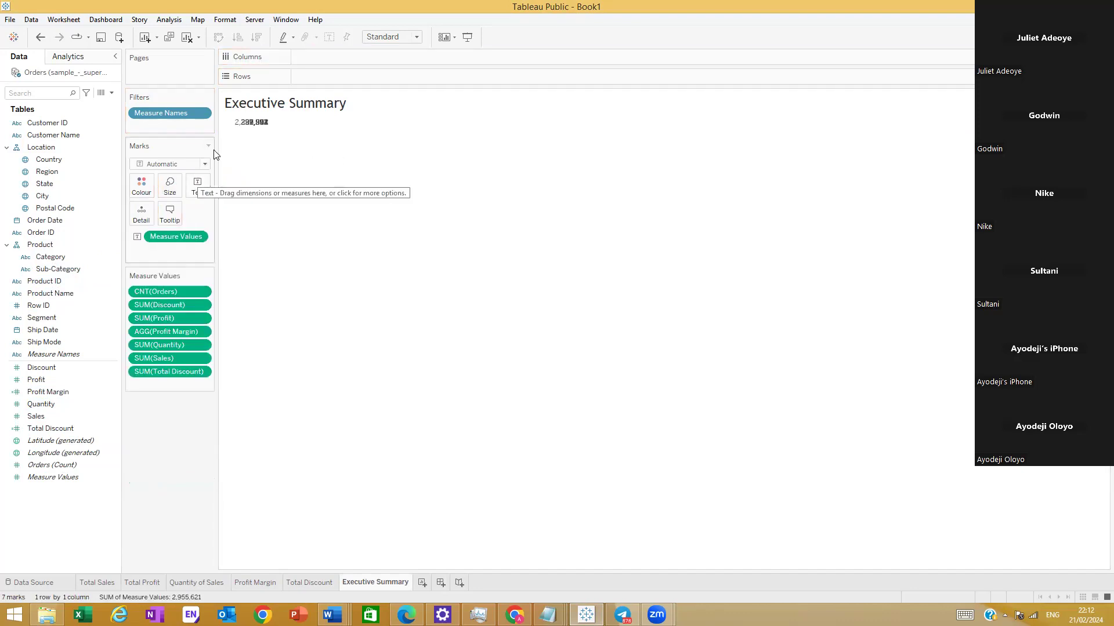
pyautogui.hotkey('ctrl', 'z')
pyautogui.moveTo(161, 113); pyautogui.dragTo(139, 244)
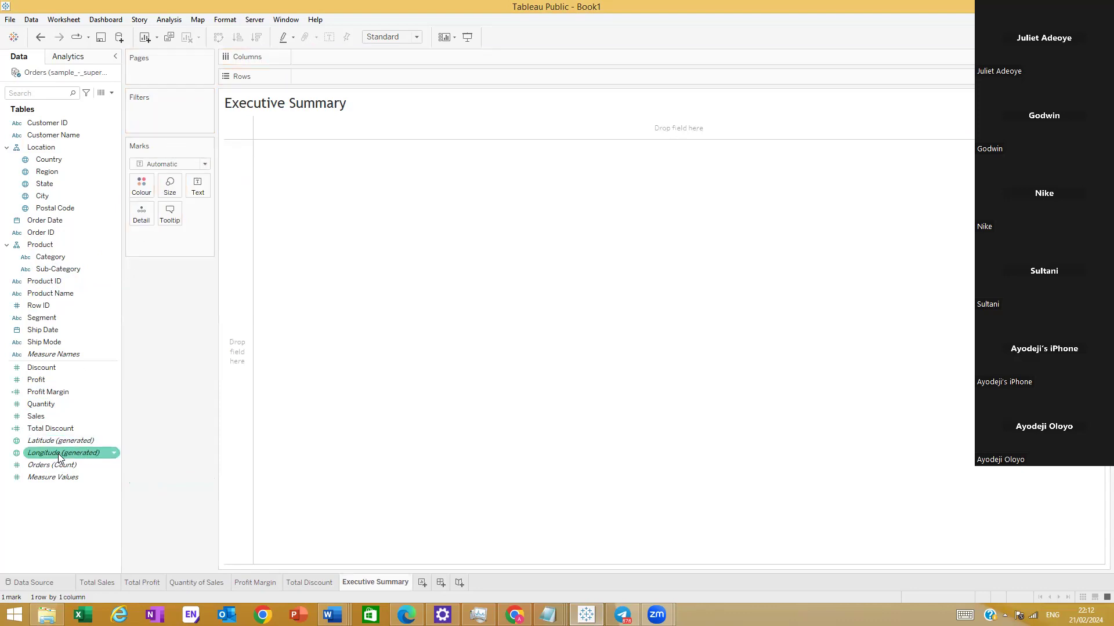
# Step: Try Measure Values directly in the view and on Rows with the Text mark type, undoing both attempts
pyautogui.moveTo(49, 477); pyautogui.dragTo(294, 159)
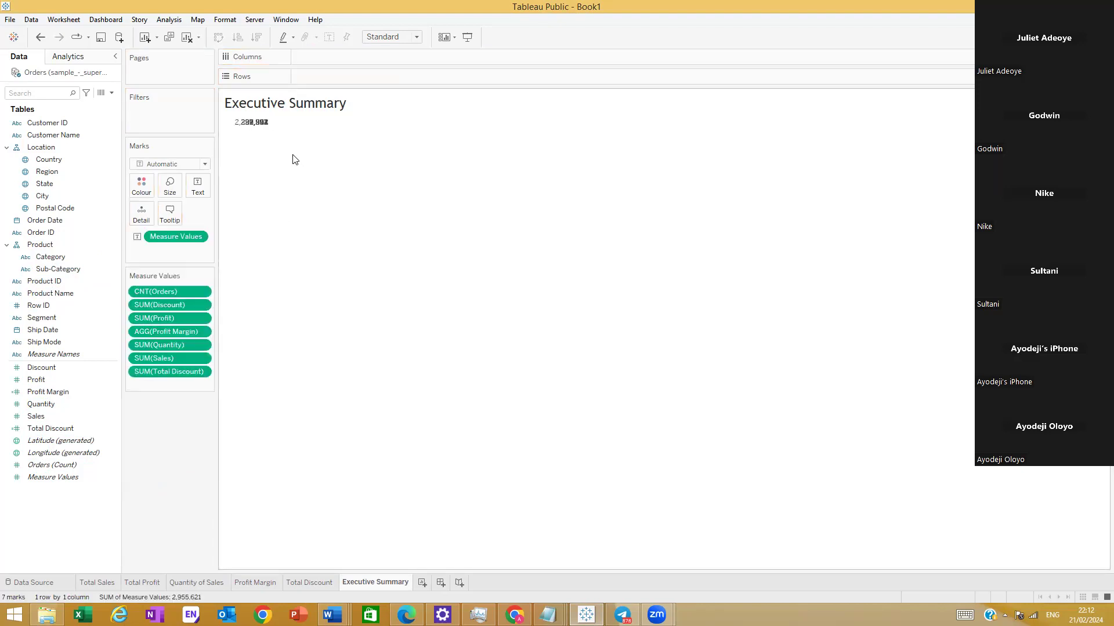
pyautogui.hotkey('ctrl', 'z')
pyautogui.moveTo(63, 477); pyautogui.dragTo(331, 76)
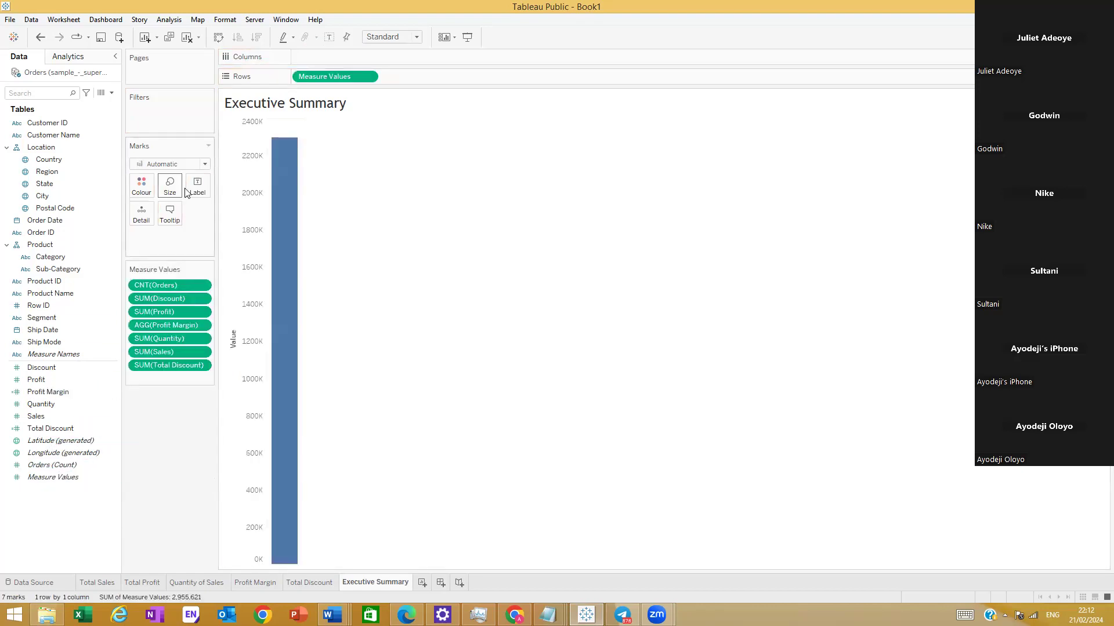
pyautogui.click(205, 164)
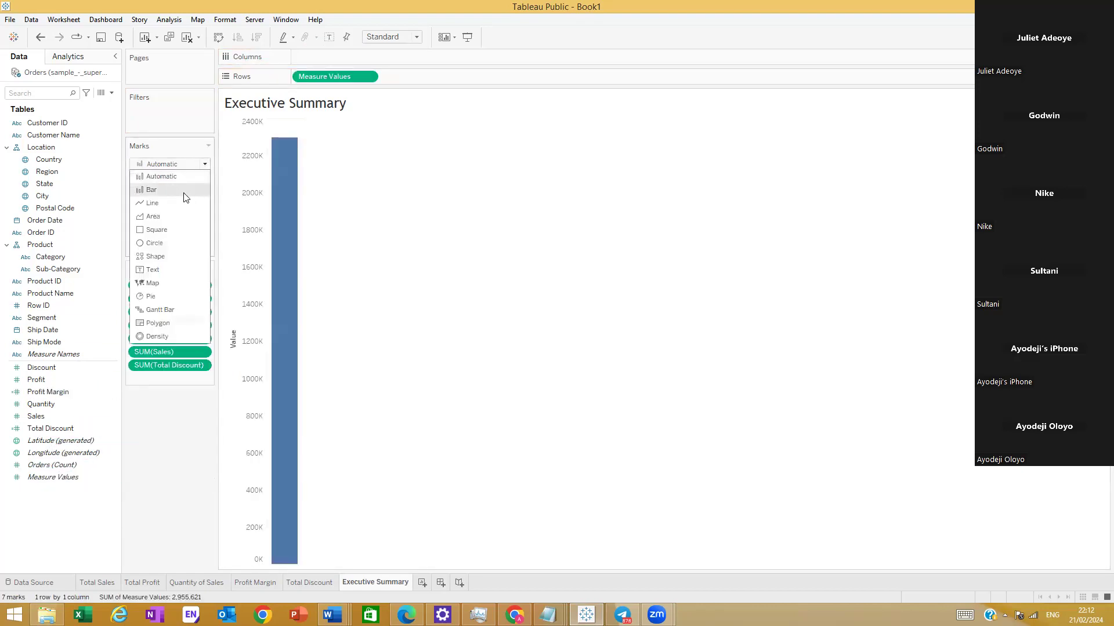
pyautogui.click(169, 267)
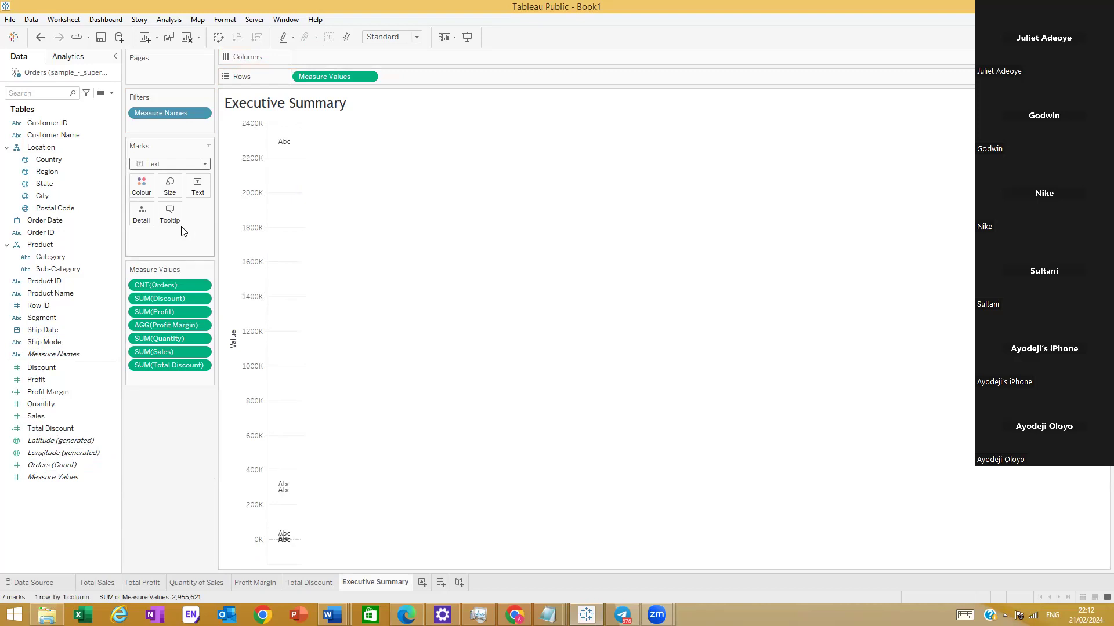
pyautogui.hotkey('ctrl', 'z')
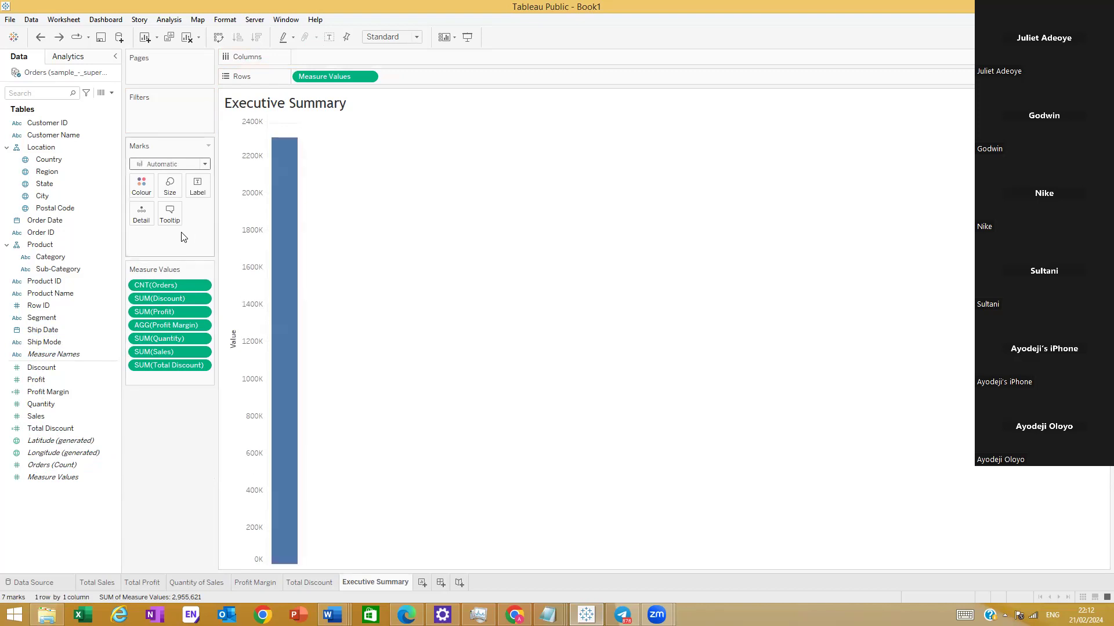
pyautogui.hotkey('ctrl', 'z')
# Step: Try Measure Values as the text mark without the CNT(Orders) measure, and undo both changes
pyautogui.moveTo(48, 482); pyautogui.dragTo(199, 183)
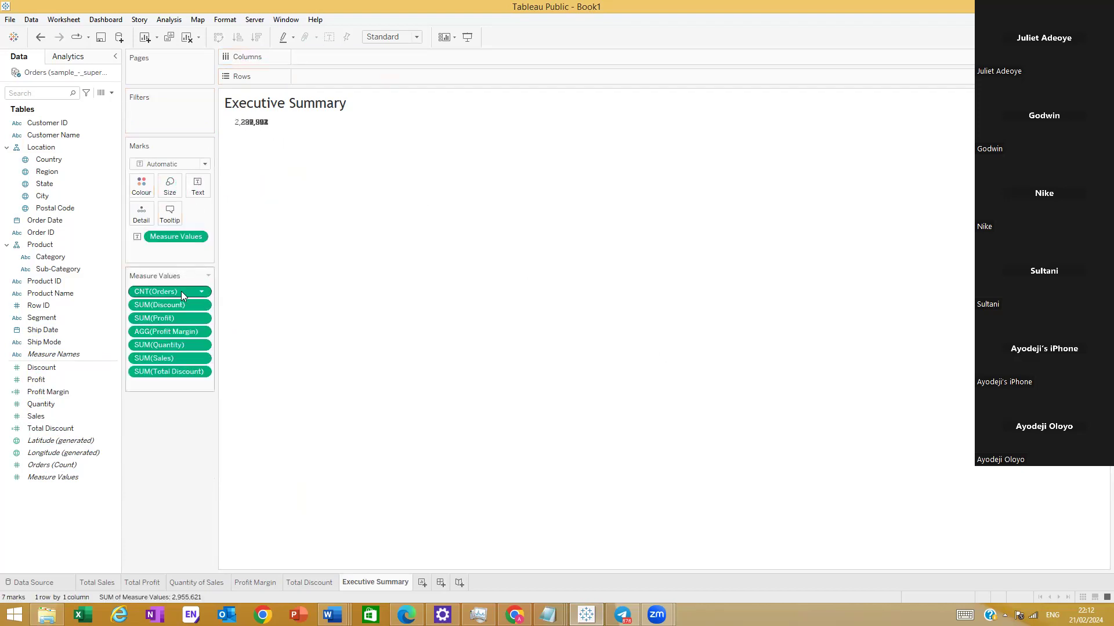
pyautogui.moveTo(189, 289); pyautogui.dragTo(286, 189)
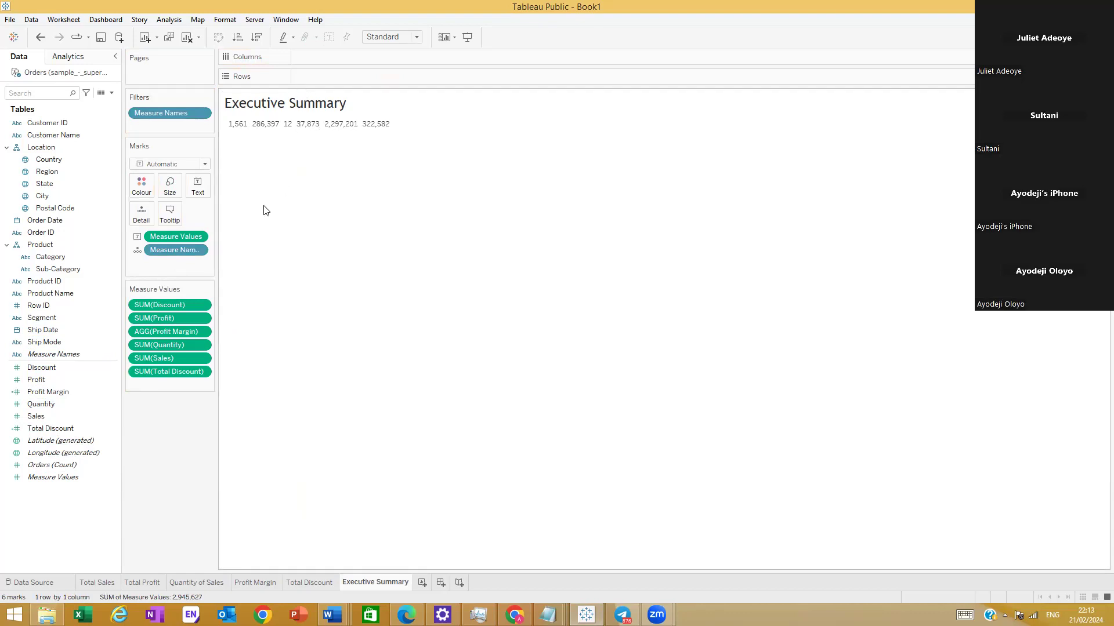
pyautogui.hotkey('ctrl', 'z')
pyautogui.hotkey('ctrl', 'z')
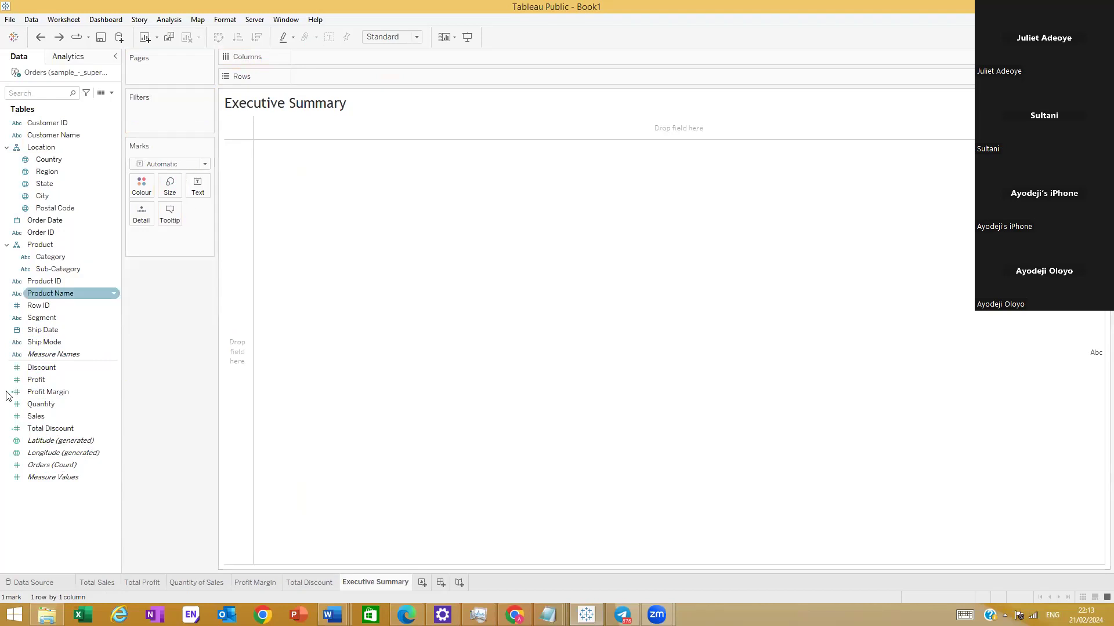
# Step: Place Measure Values on Rows, undo a trial removal of CNT(Orders), and set the mark type to Text
pyautogui.click(35, 480)
pyautogui.moveTo(34, 481); pyautogui.dragTo(309, 74)
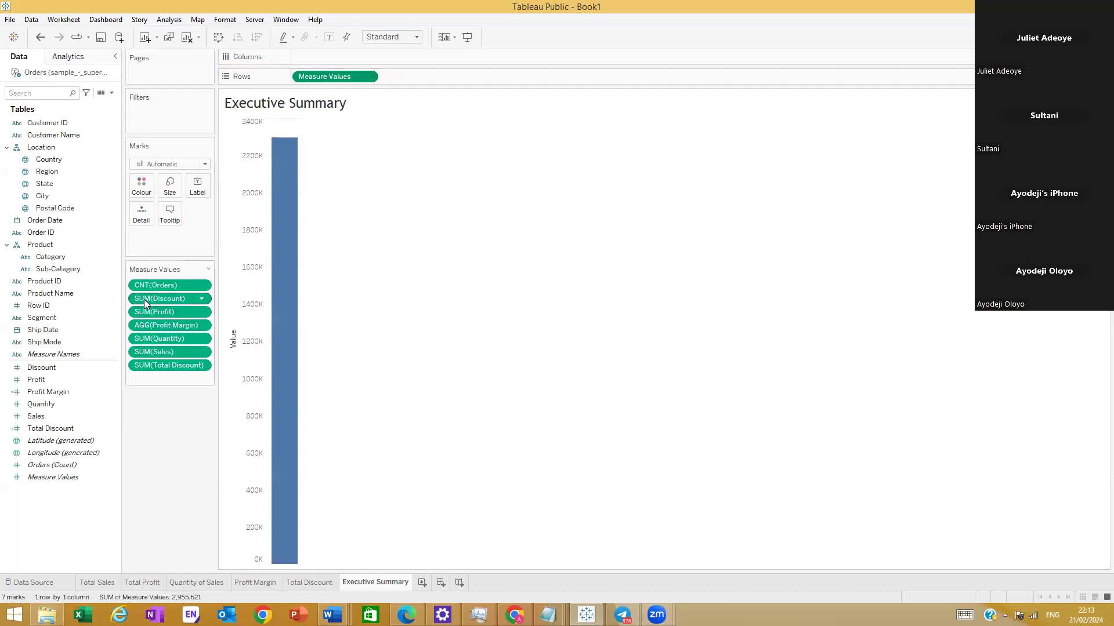
pyautogui.moveTo(154, 285); pyautogui.dragTo(211, 191)
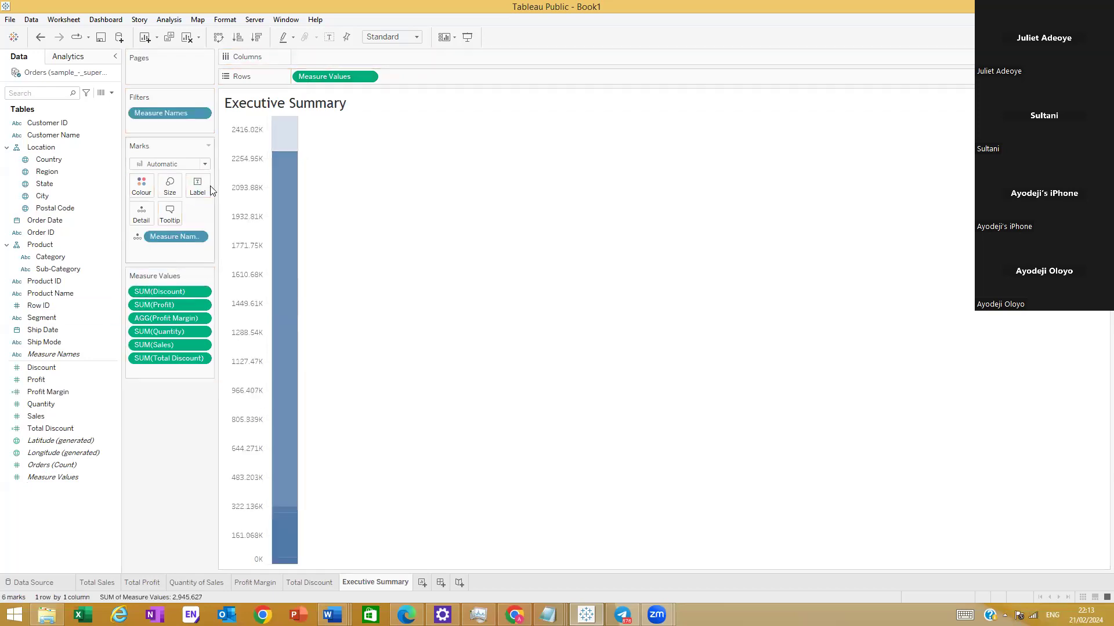
pyautogui.hotkey('ctrl', 'z')
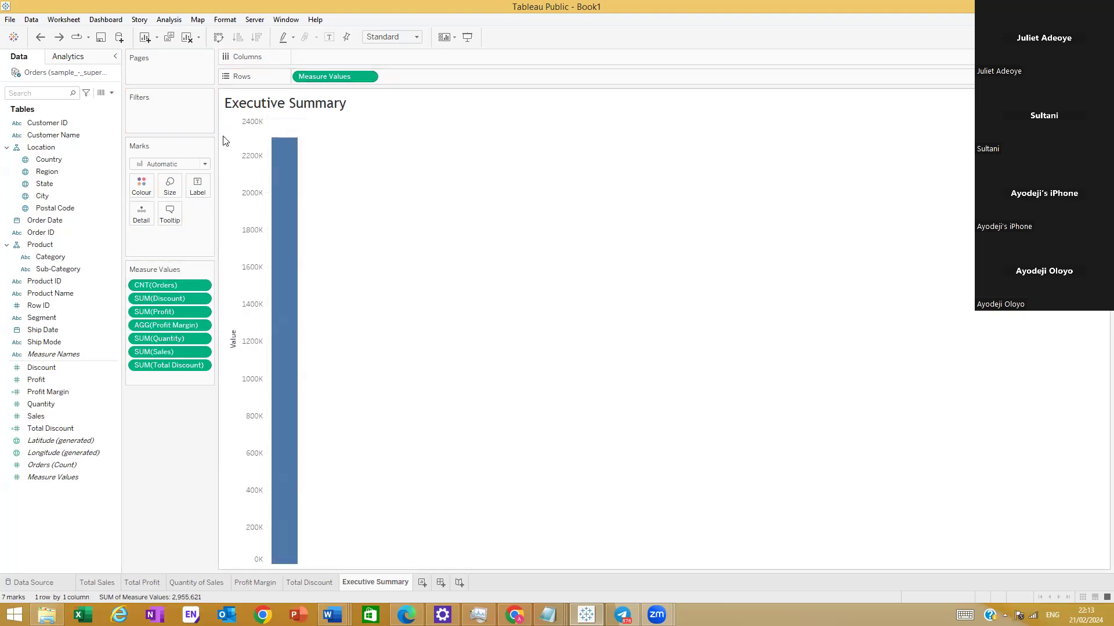
pyautogui.click(174, 164)
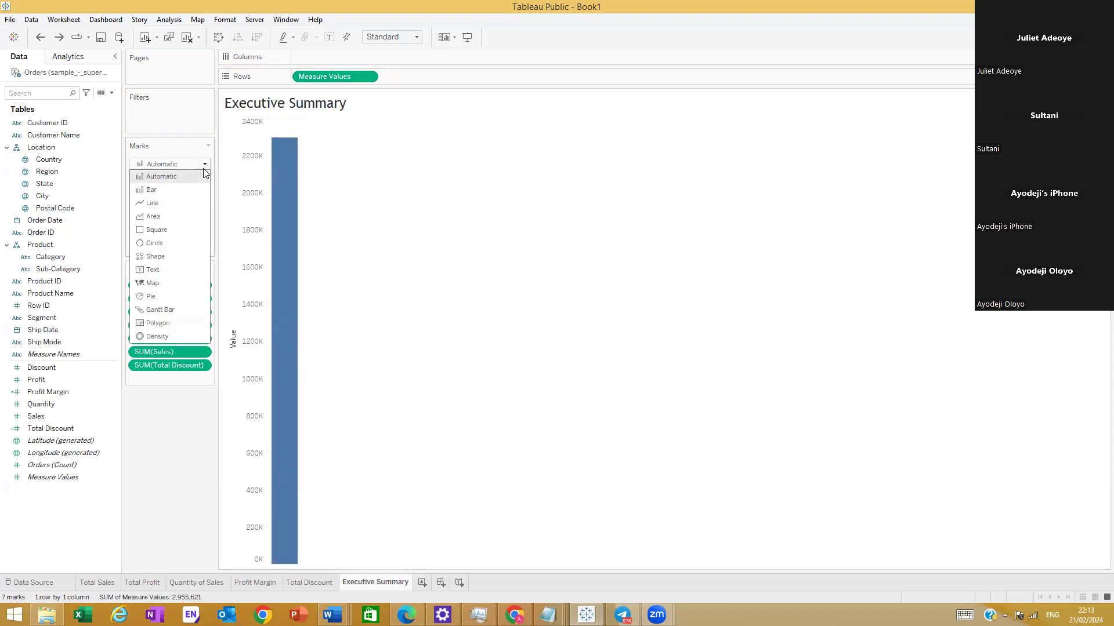
pyautogui.click(154, 270)
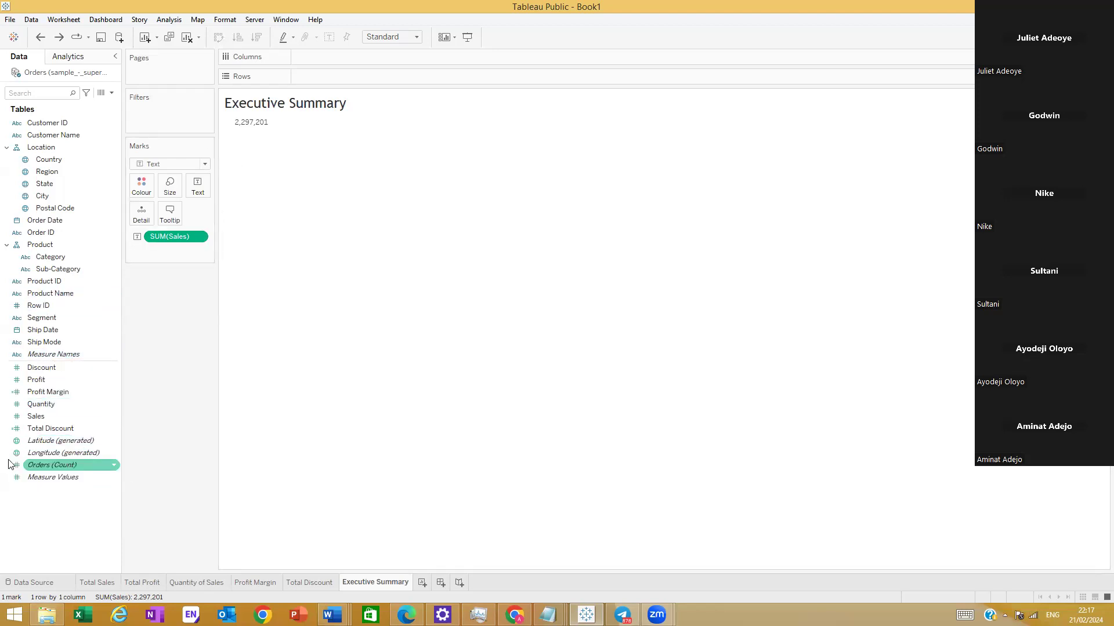
# Step: Try adding Measure Names to Columns and Measure Values to the Executive Summary view
pyautogui.moveTo(44, 351); pyautogui.dragTo(345, 64)
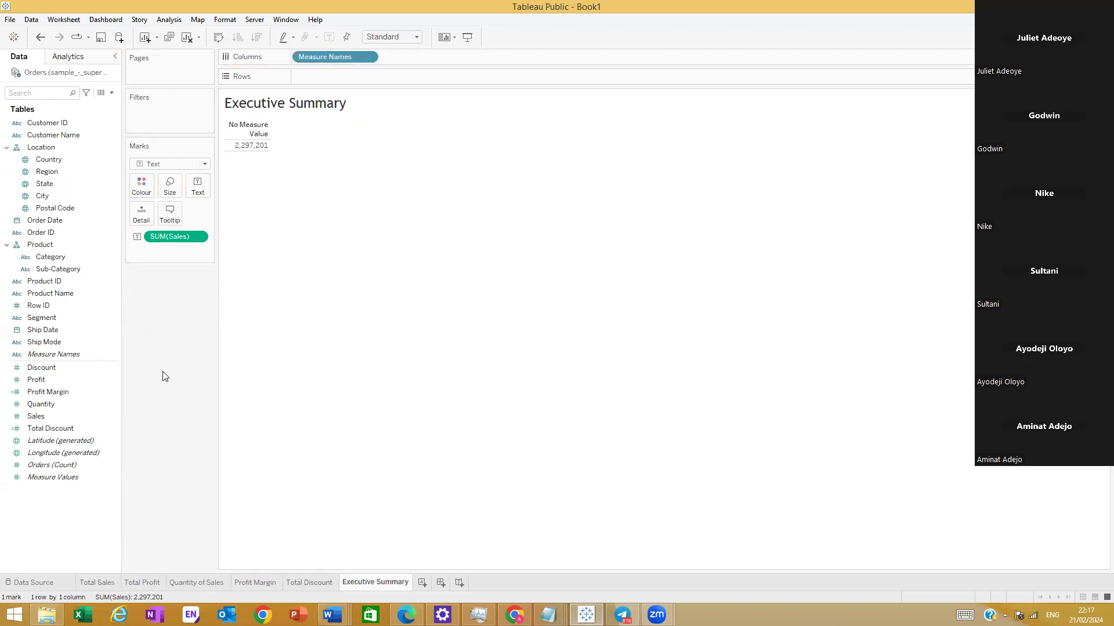
pyautogui.moveTo(75, 477); pyautogui.dragTo(361, 103)
pyautogui.click(28, 368)
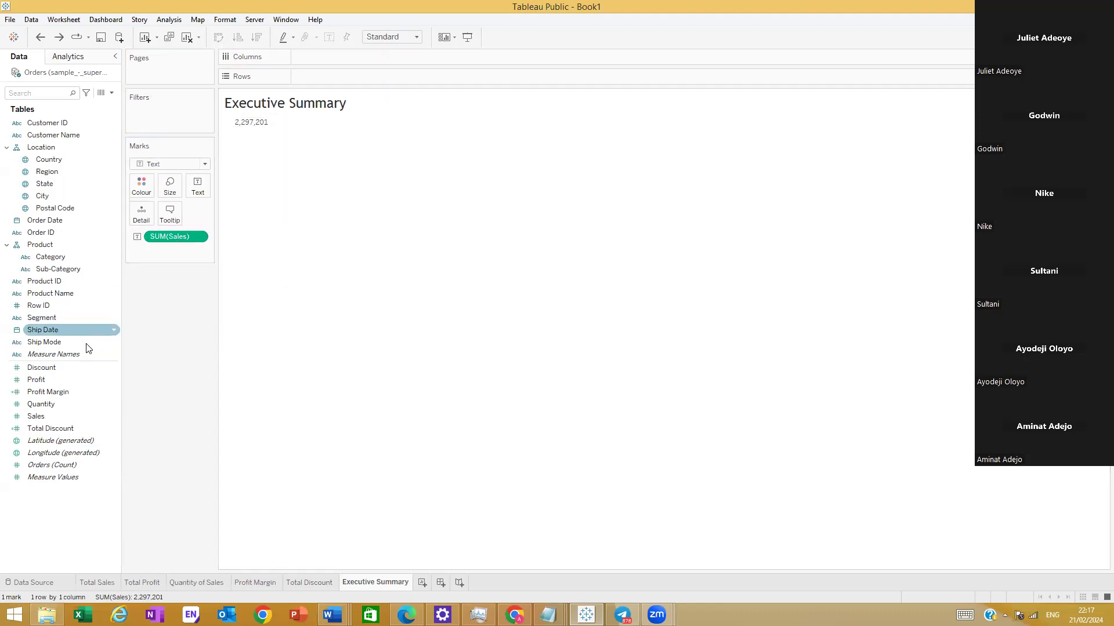
# Step: Try placing Measure Names on Rows and adding Discount to the Executive Summary view, and undo both changes
pyautogui.moveTo(70, 354); pyautogui.dragTo(325, 70)
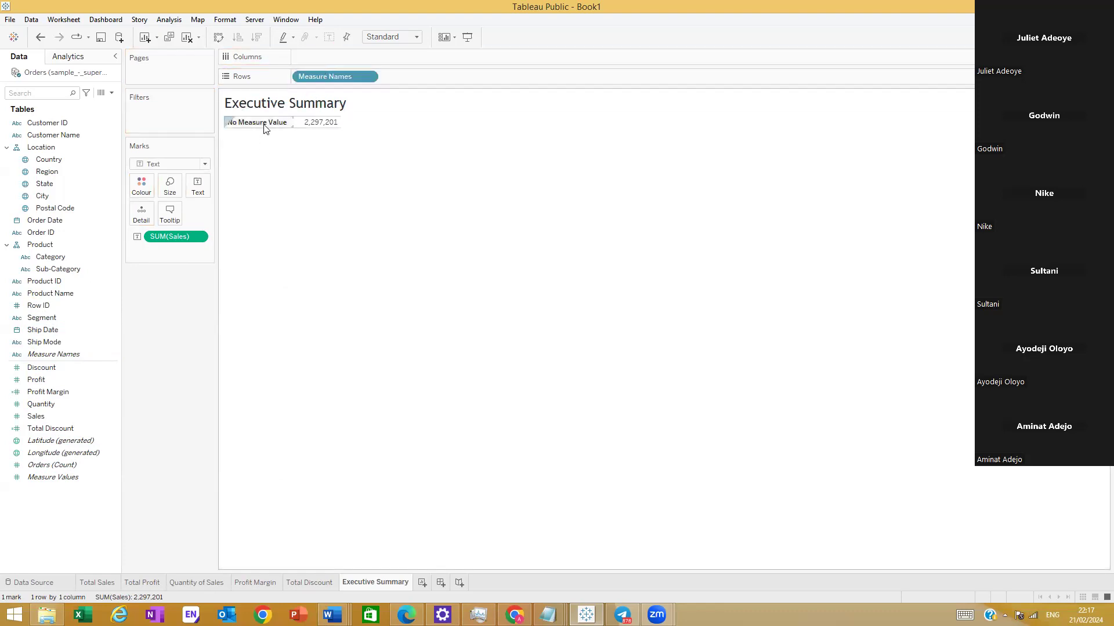
pyautogui.doubleClick(52, 367)
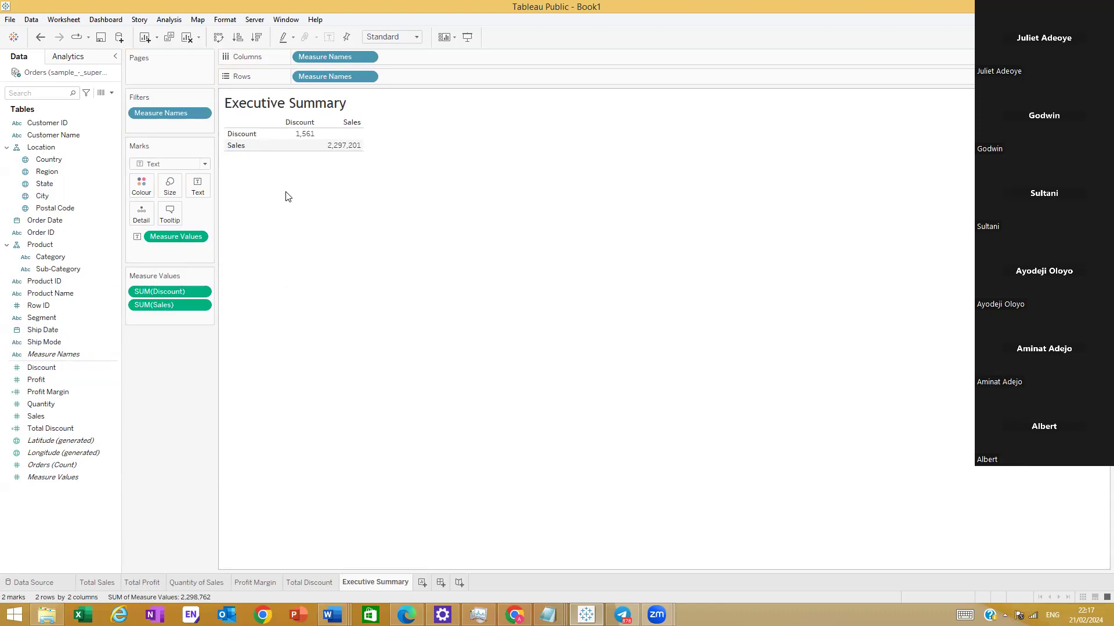
pyautogui.hotkey('ctrl', 'z')
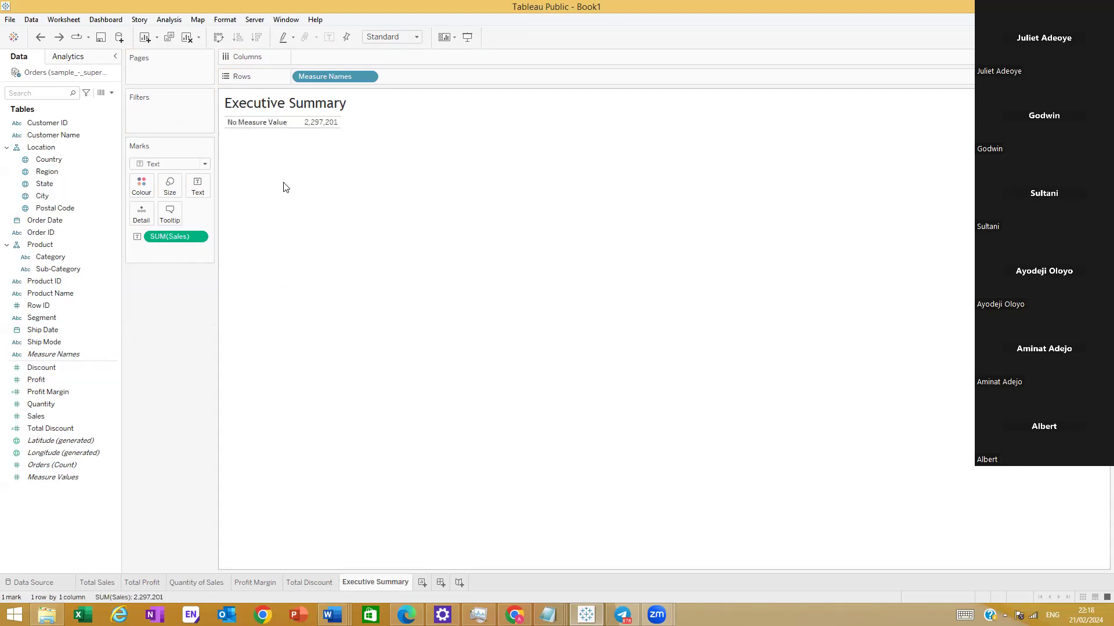
pyautogui.hotkey('ctrl', 'z')
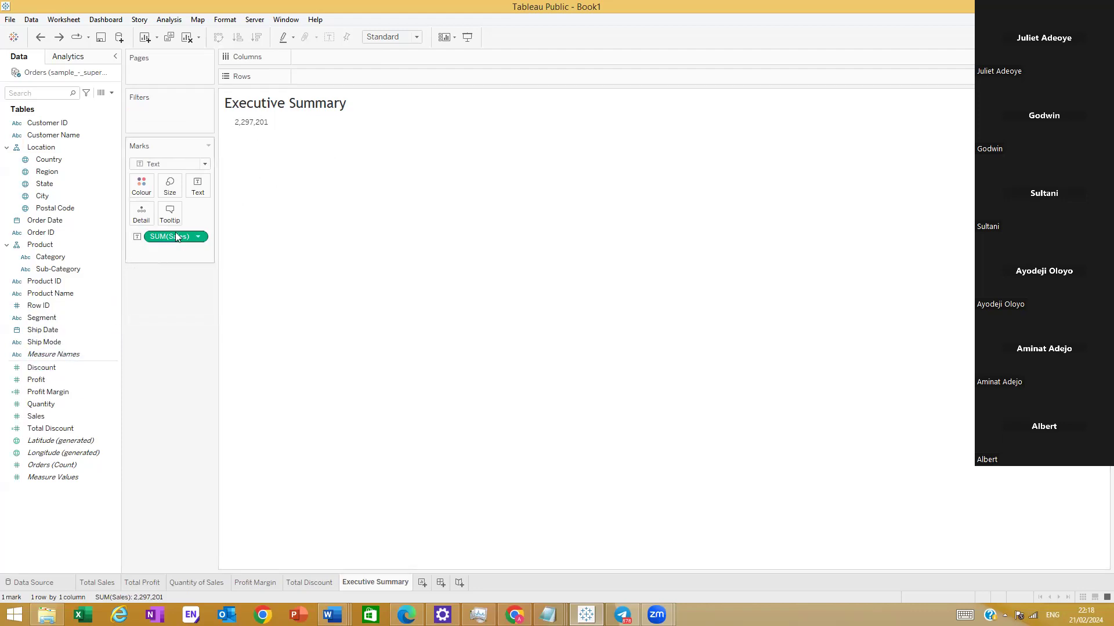
# Step: Remove SUM(Sales) from the Executive Summary marks, and add Sales and Profit back into the view as a text table
pyautogui.moveTo(177, 243); pyautogui.dragTo(124, 351)
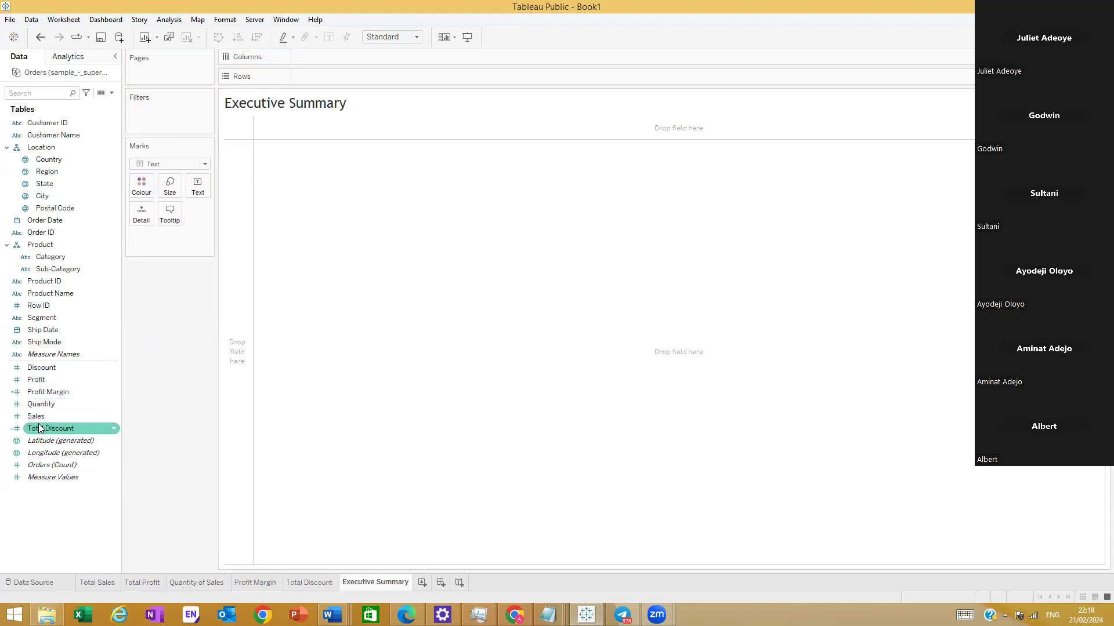
pyautogui.moveTo(36, 416); pyautogui.dragTo(276, 152)
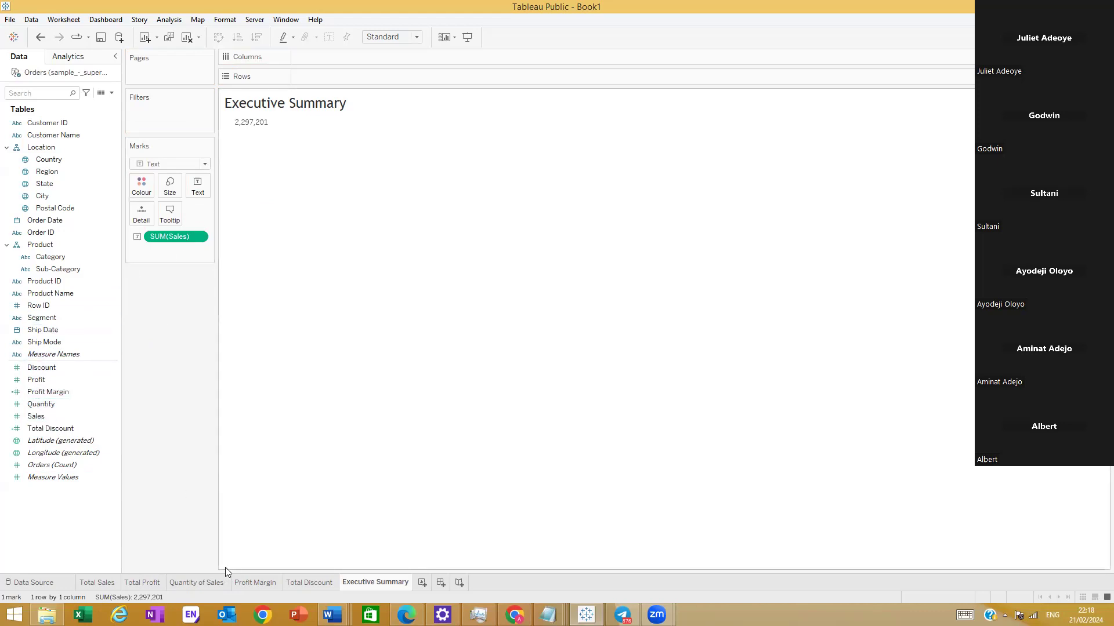
pyautogui.moveTo(52, 377); pyautogui.dragTo(247, 120)
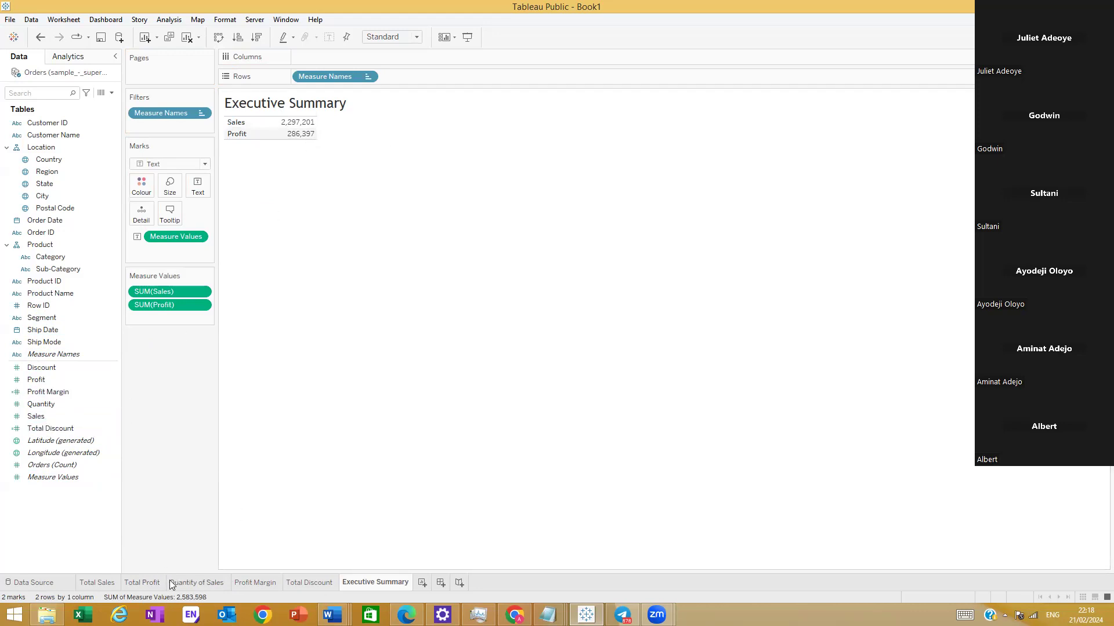
# Step: Try Quantity as a separate text mark, and undo it together with the reordering of Sales above Profit
pyautogui.moveTo(56, 403); pyautogui.dragTo(206, 188)
pyautogui.moveTo(303, 156)
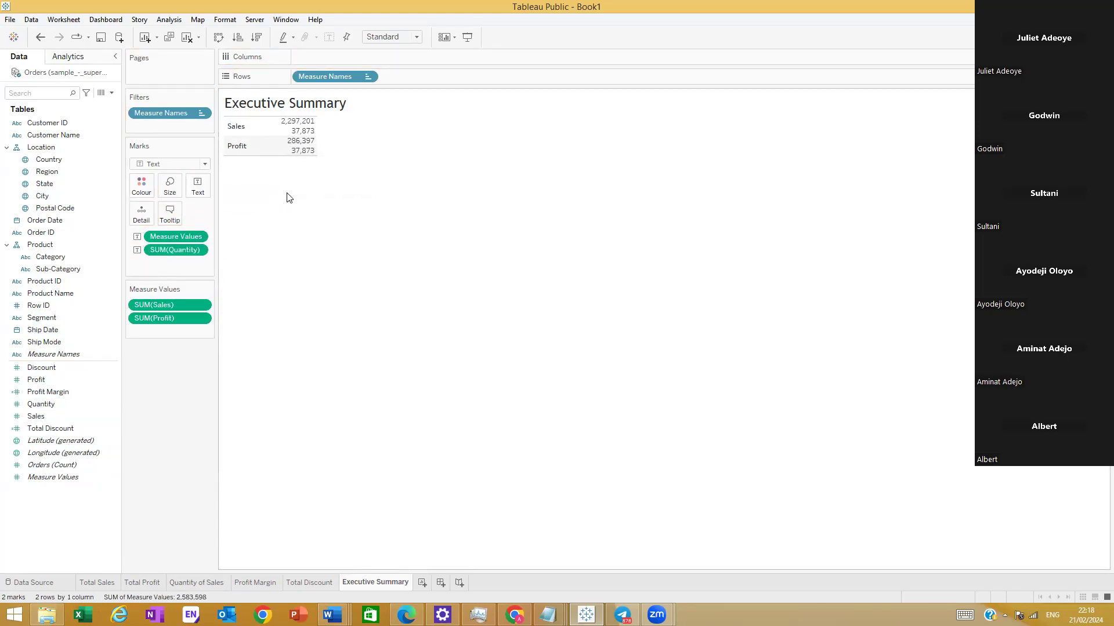
pyautogui.hotkey('ctrl', 'z')
pyautogui.hotkey('ctrl', 'z')
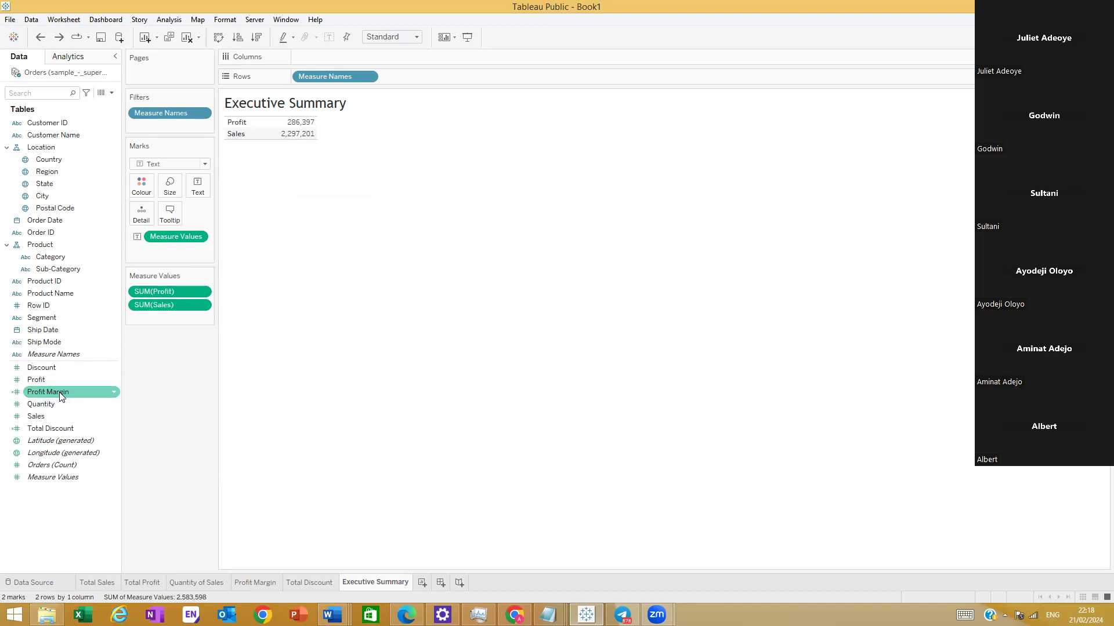
# Step: Add Quantity, Profit Margin and Total Discount to the measures in the Executive Summary table
pyautogui.doubleClick(41, 404)
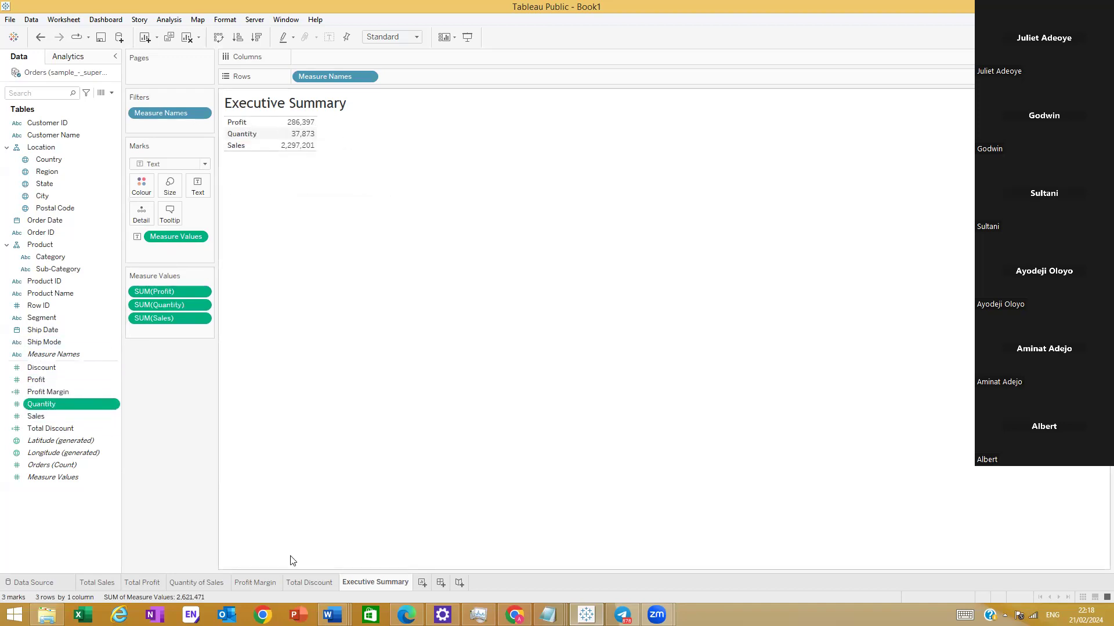
pyautogui.doubleClick(49, 392)
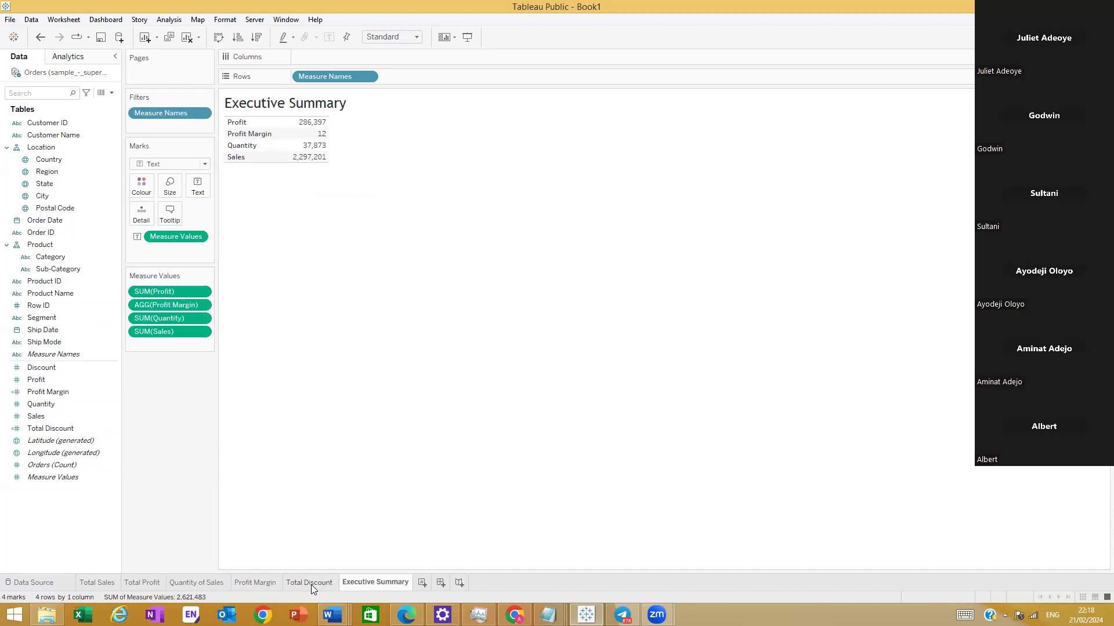
pyautogui.doubleClick(54, 429)
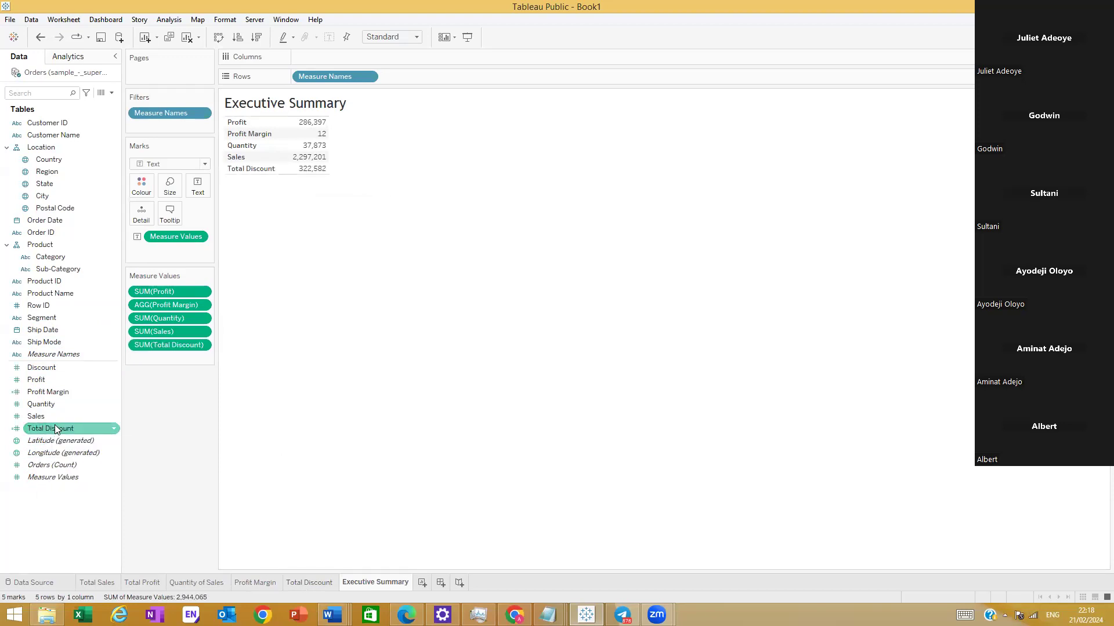
# Step: Format Total Discount's axis numbers as Currency (Custom) with the £ prefix and no decimal places
pyautogui.click(203, 305)
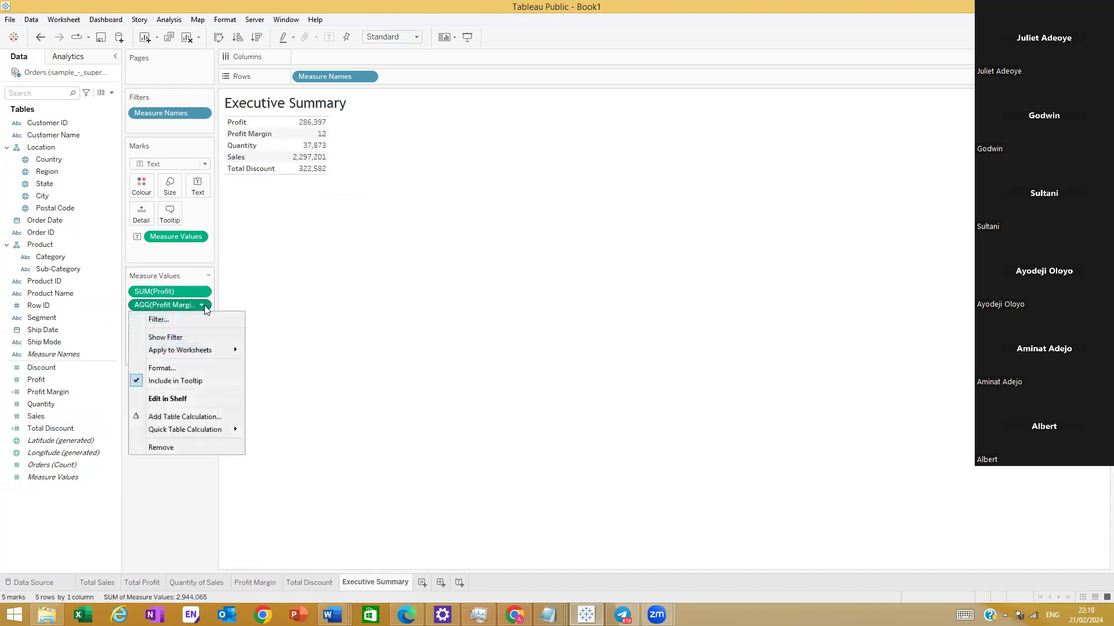
pyautogui.click(173, 367)
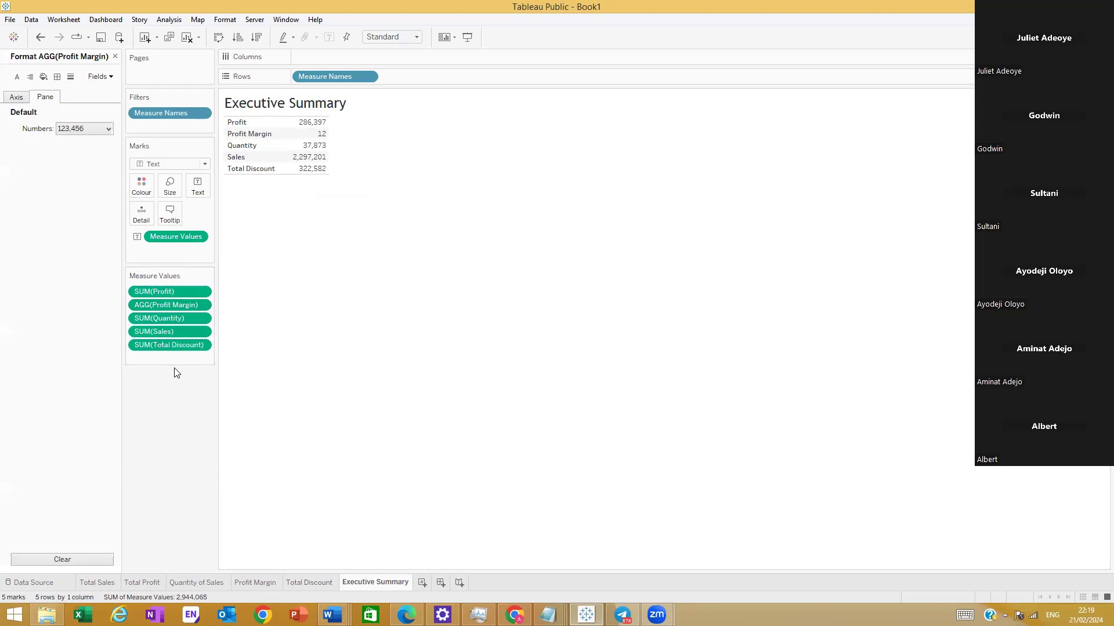
pyautogui.click(102, 78)
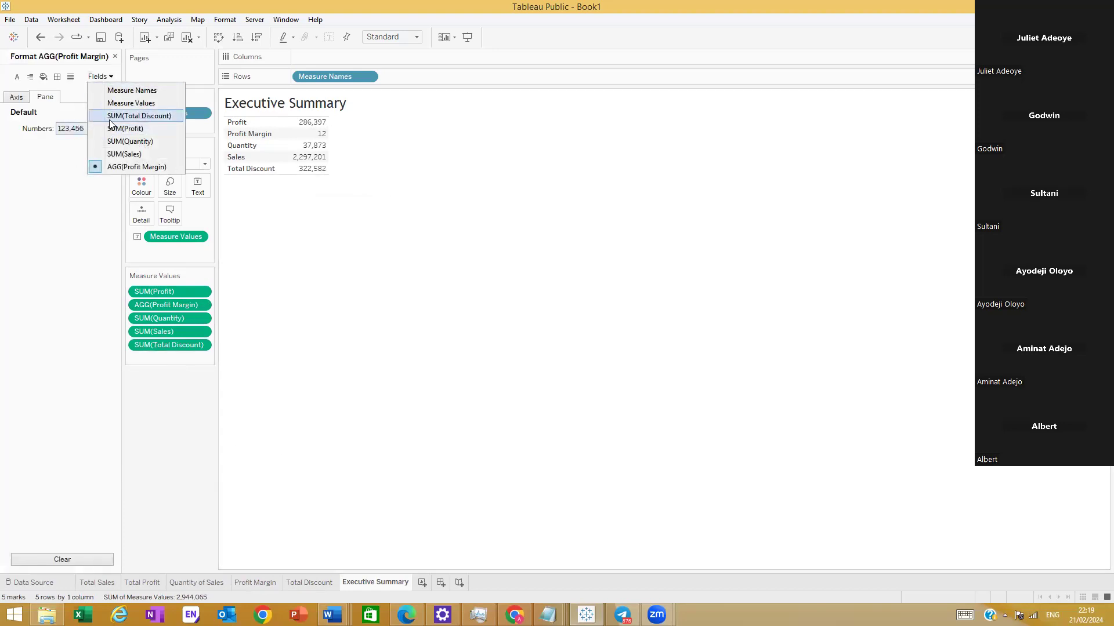
pyautogui.click(110, 116)
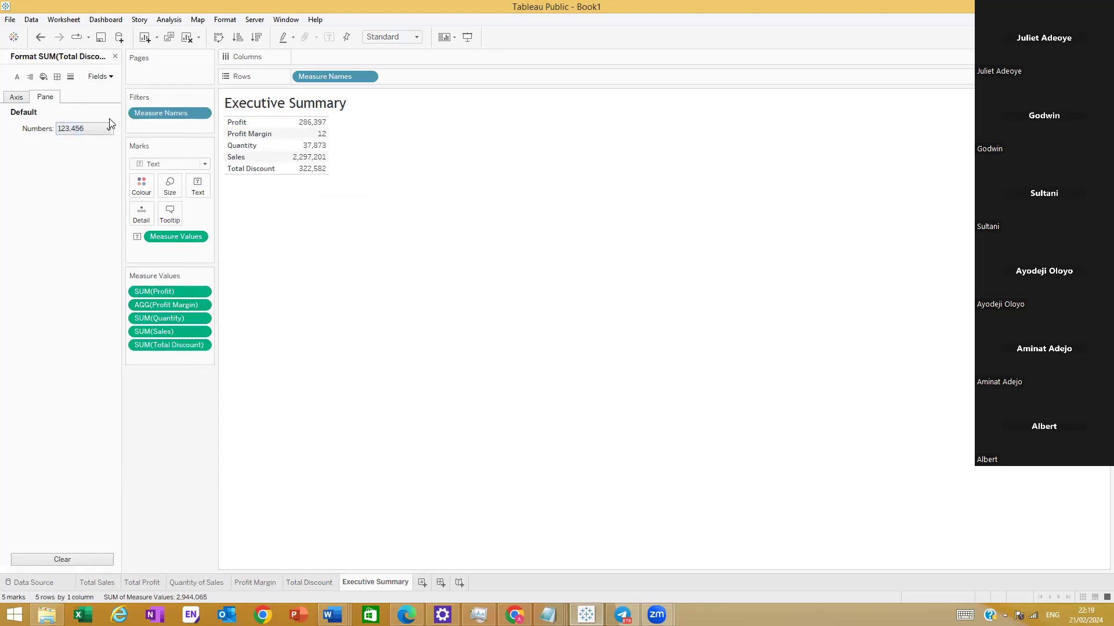
pyautogui.click(18, 94)
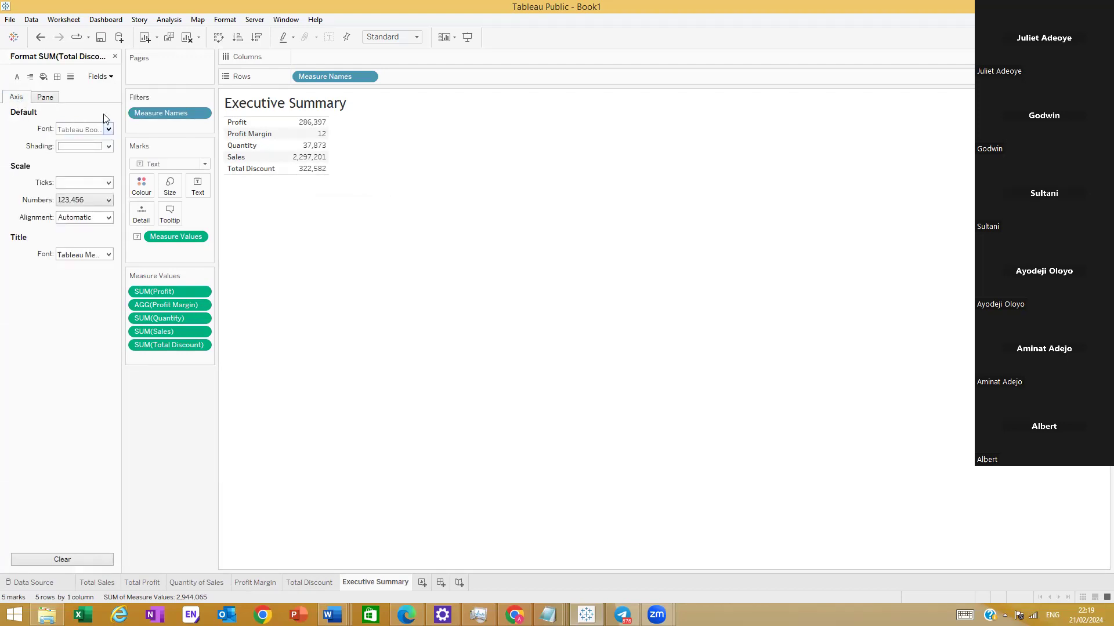
pyautogui.click(99, 76)
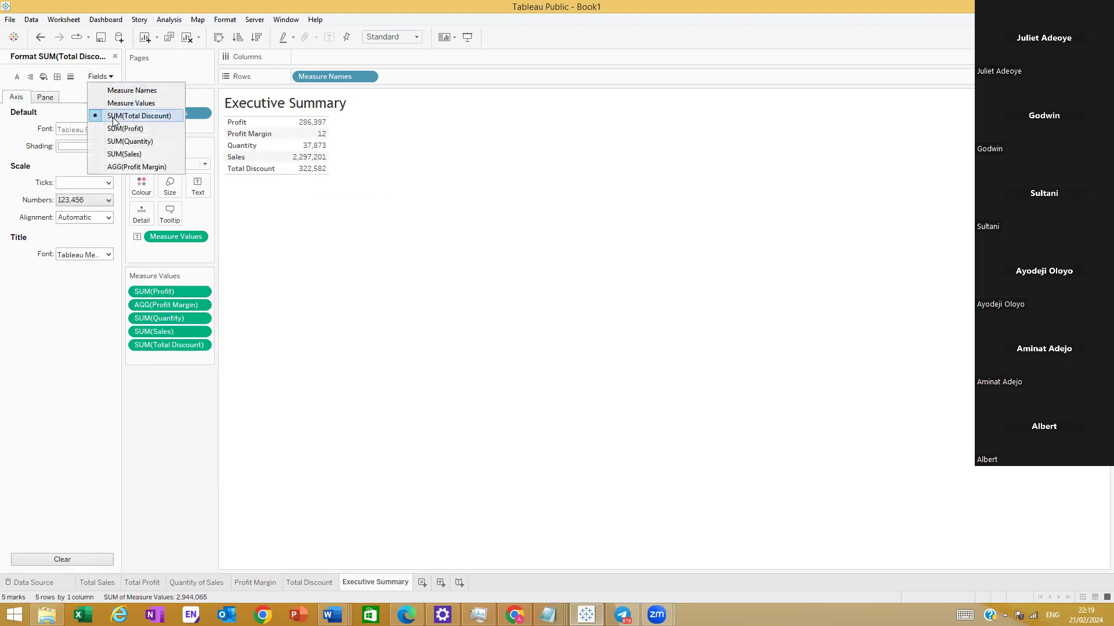
pyautogui.click(113, 116)
pyautogui.click(106, 200)
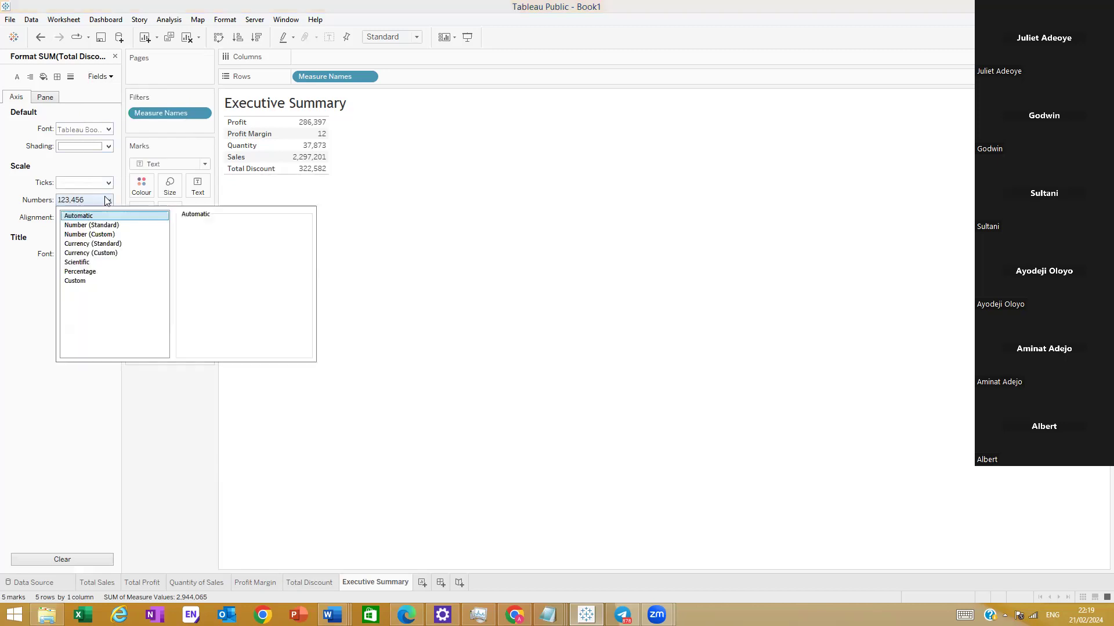
pyautogui.click(107, 253)
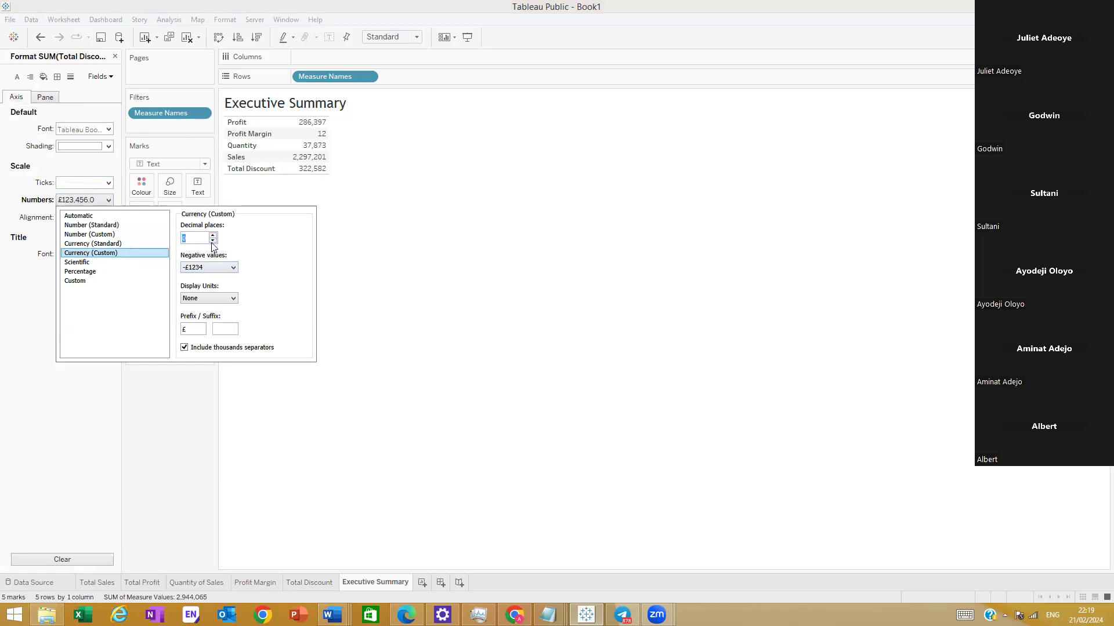
pyautogui.click(177, 426)
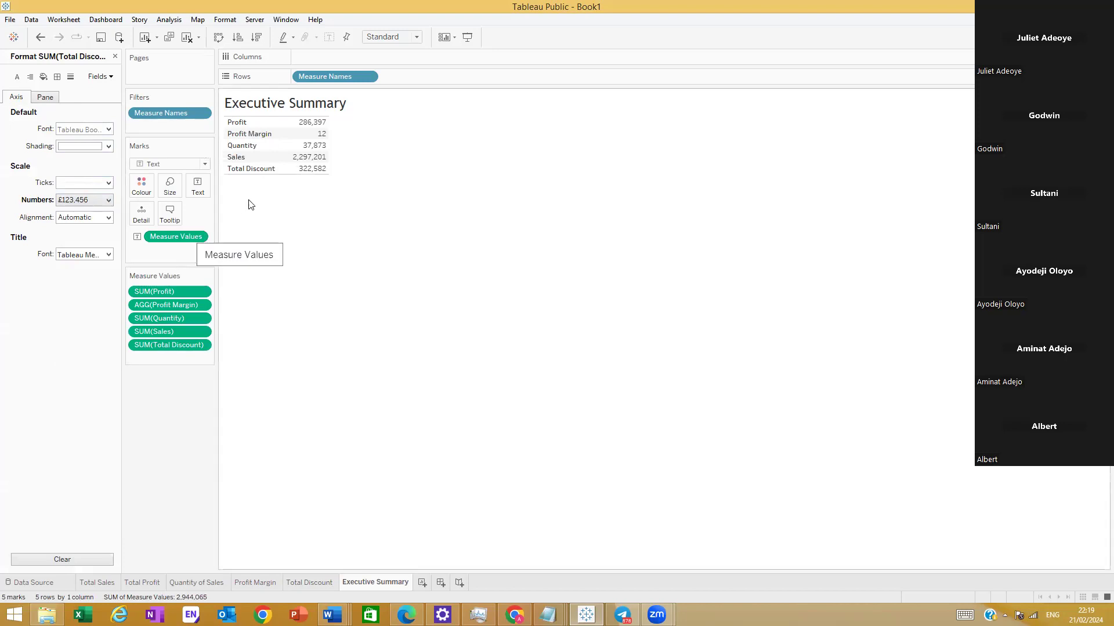
pyautogui.moveTo(319, 130)
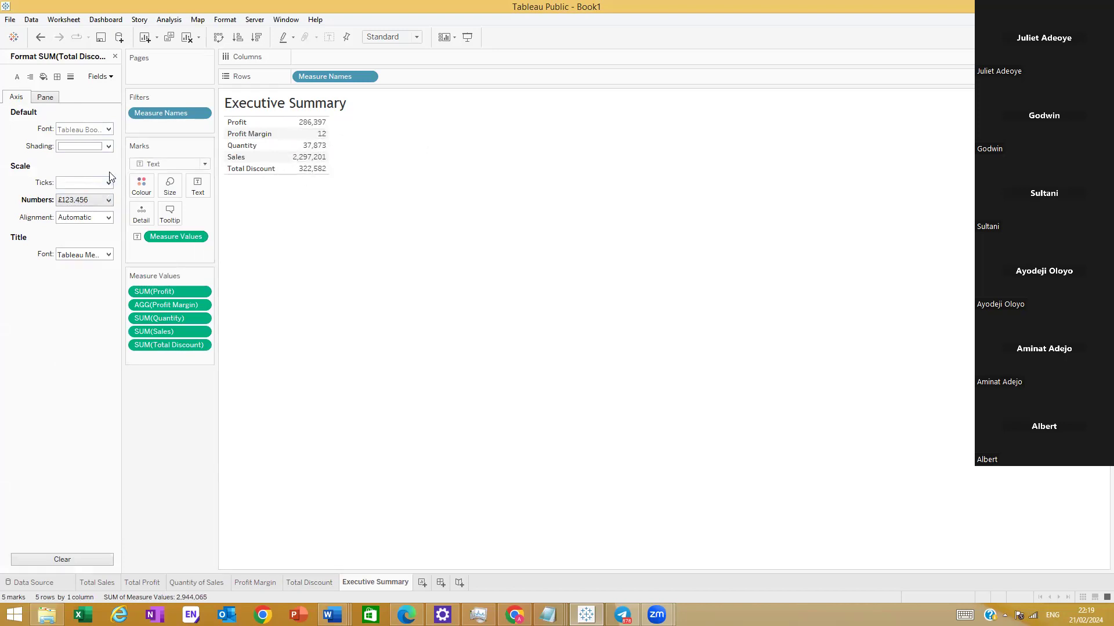
# Step: Format Total Discount's pane numbers as Currency (Custom) with the £ prefix and no decimal places
pyautogui.click(105, 76)
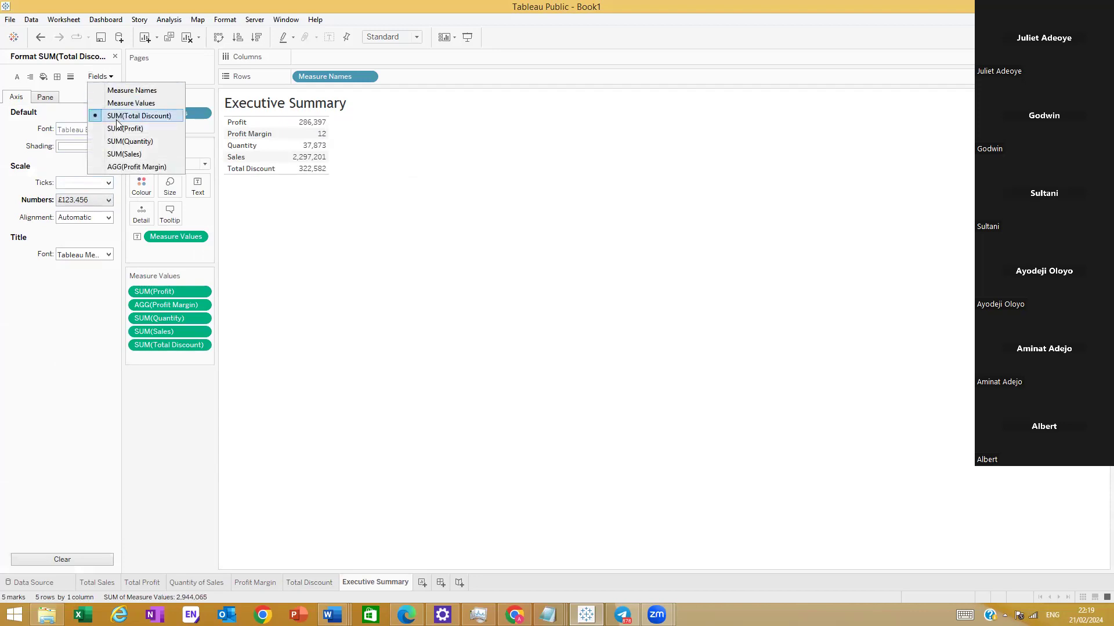
pyautogui.click(94, 296)
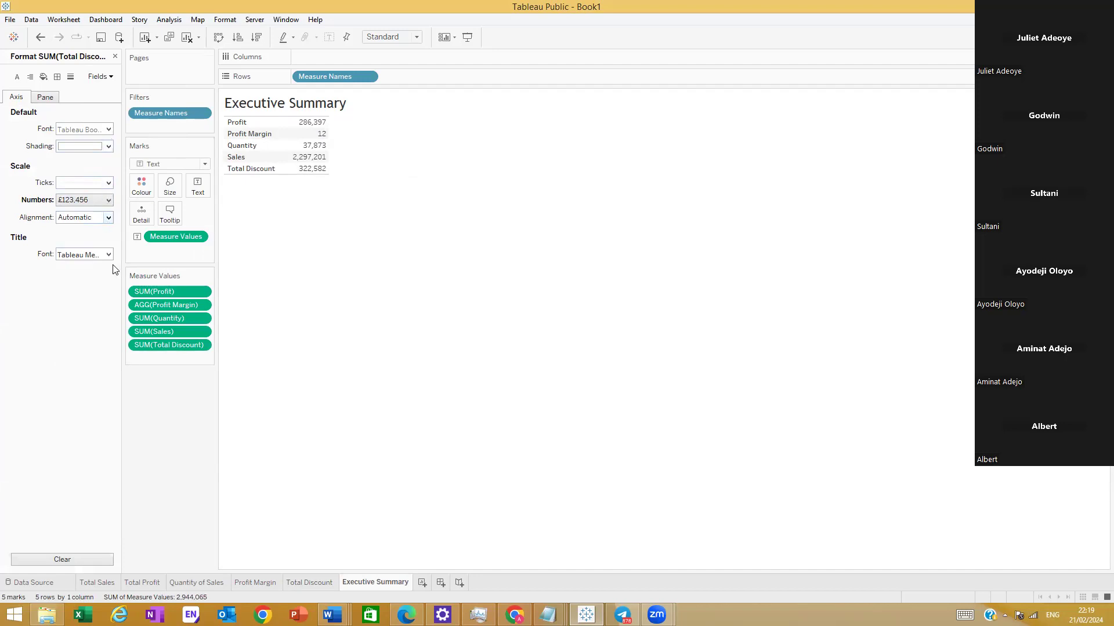
pyautogui.click(46, 99)
pyautogui.click(100, 134)
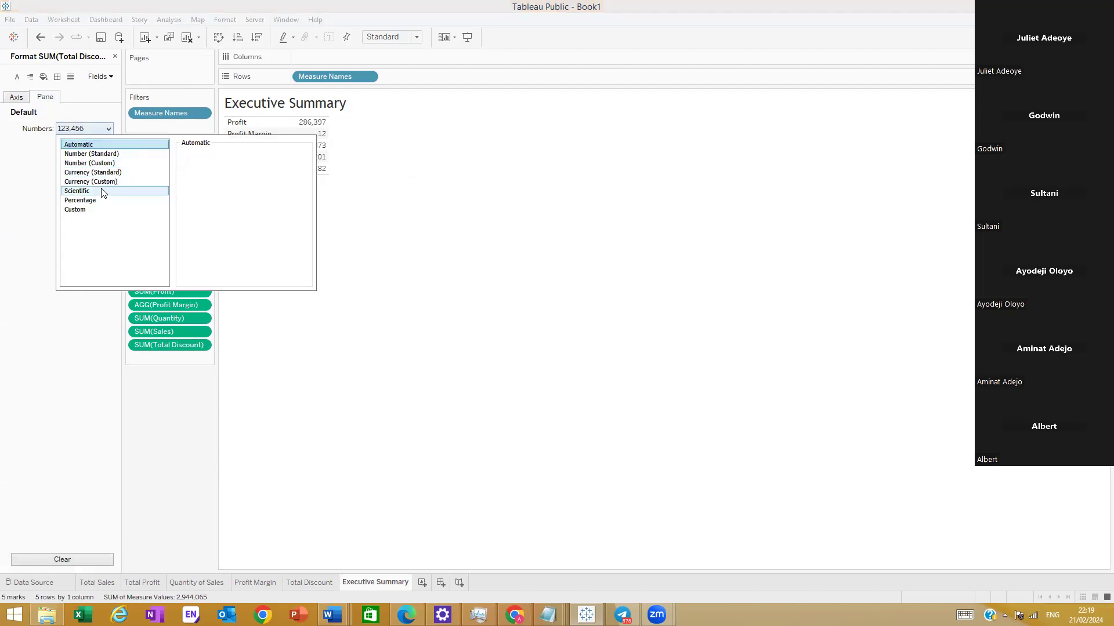
pyautogui.click(106, 182)
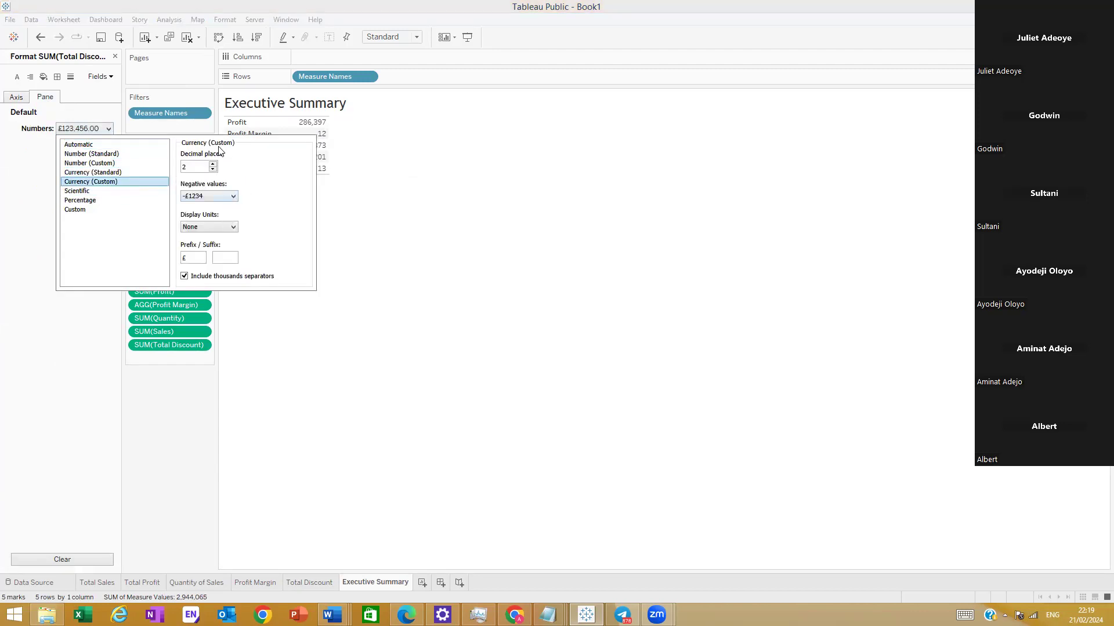
pyautogui.click(213, 170)
pyautogui.click(341, 301)
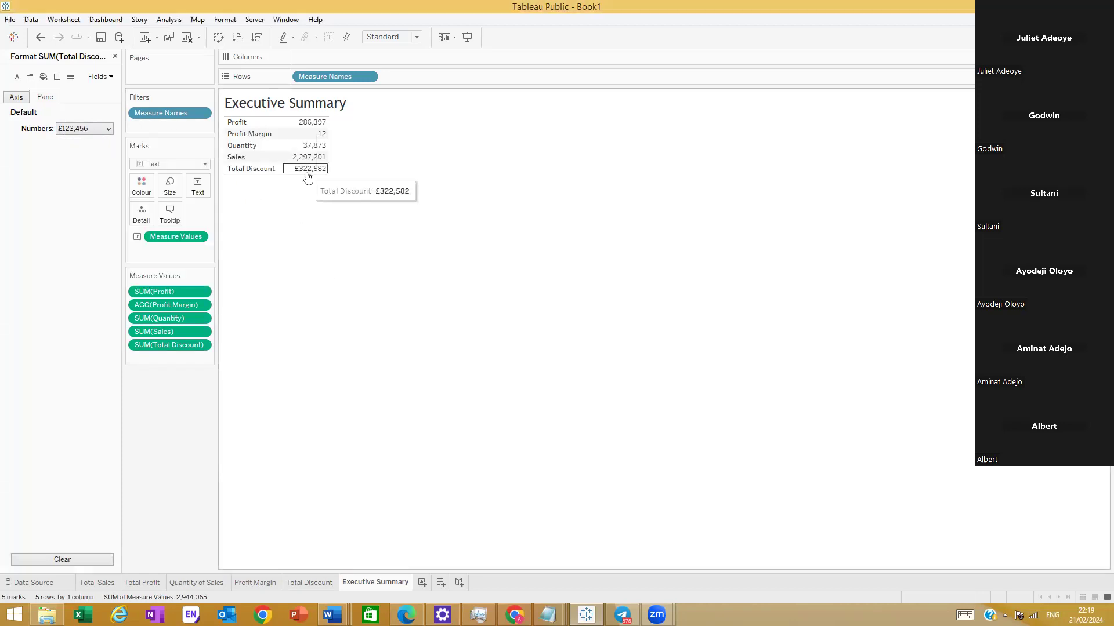
# Step: Set Total Discount's default axis font to Tableau Semibold, size 12
pyautogui.click(15, 97)
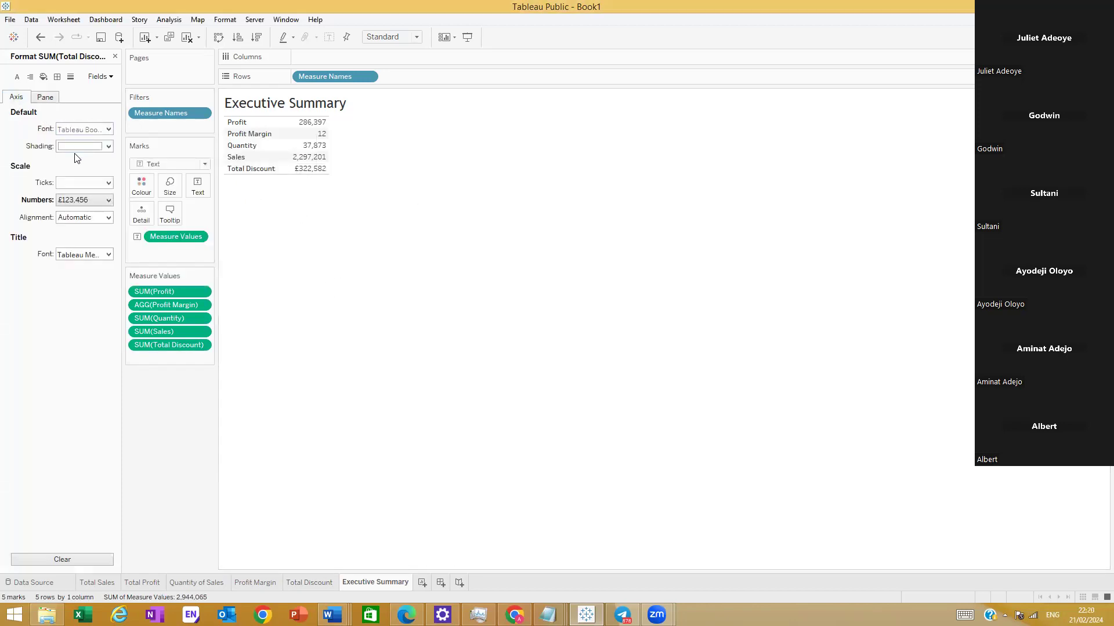
pyautogui.click(100, 131)
pyautogui.click(85, 162)
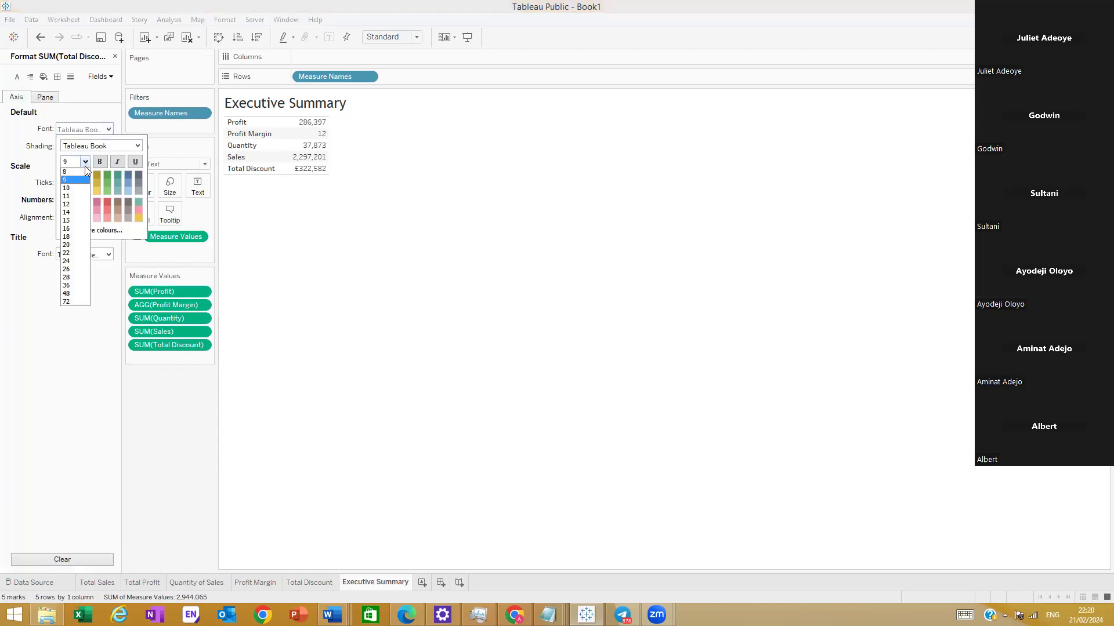
pyautogui.click(73, 211)
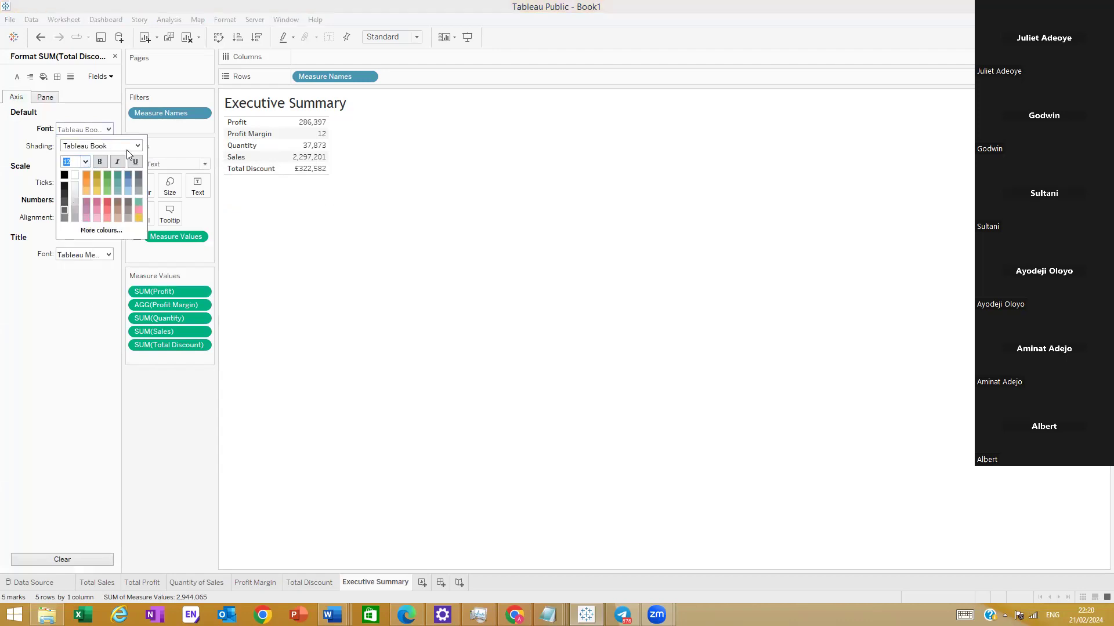
pyautogui.click(138, 147)
pyautogui.click(87, 194)
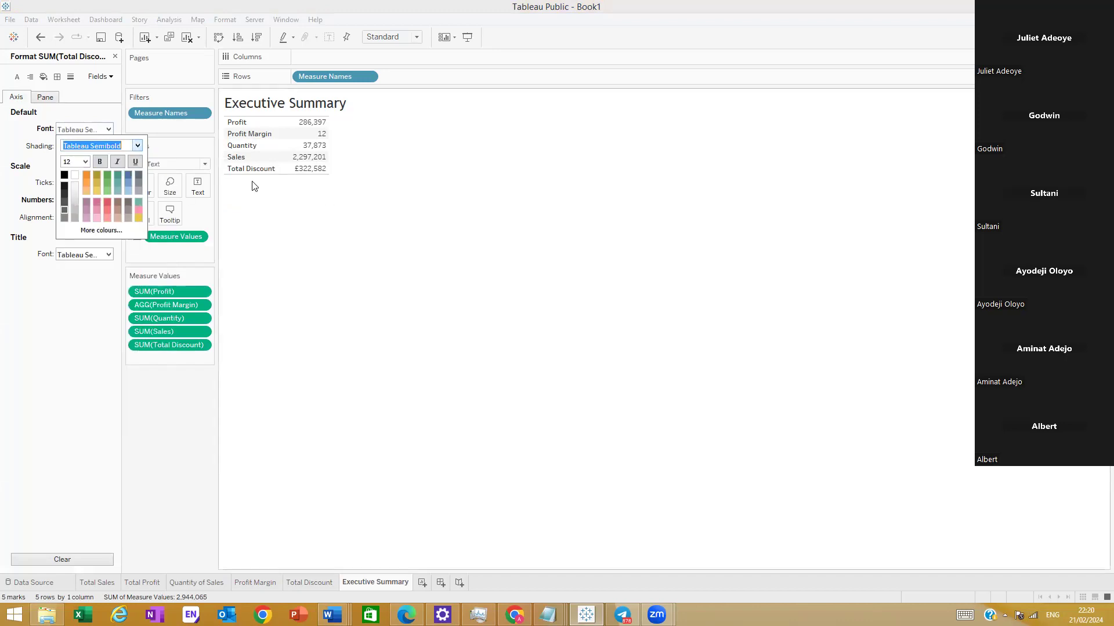
pyautogui.click(94, 118)
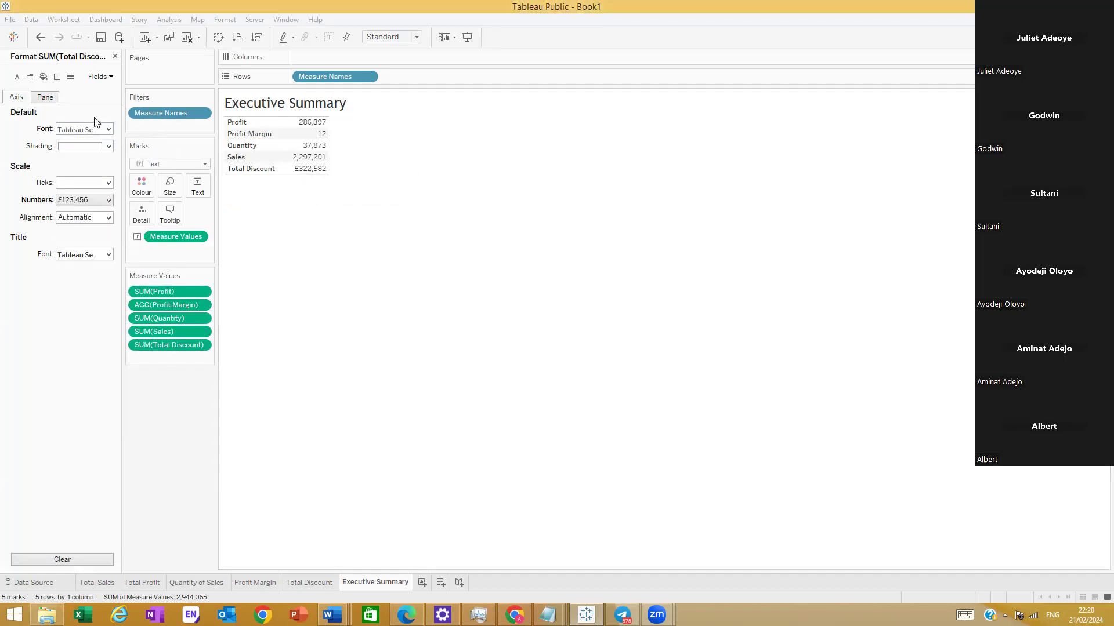
# Step: Set the worksheet's Total pane font size to 12
pyautogui.click(16, 78)
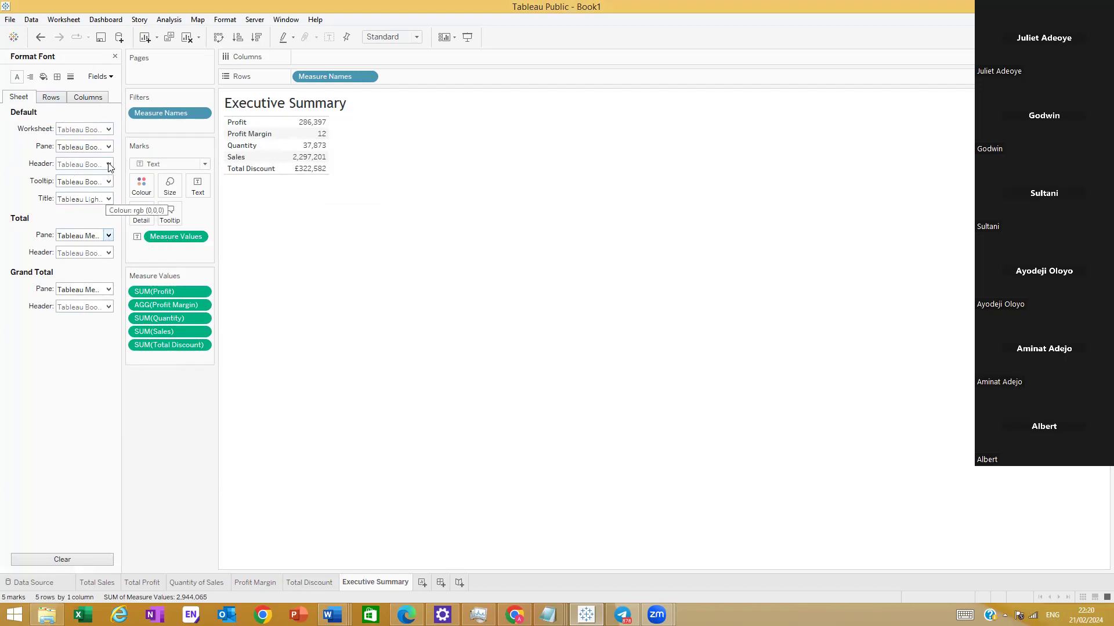
pyautogui.click(108, 235)
pyautogui.click(81, 268)
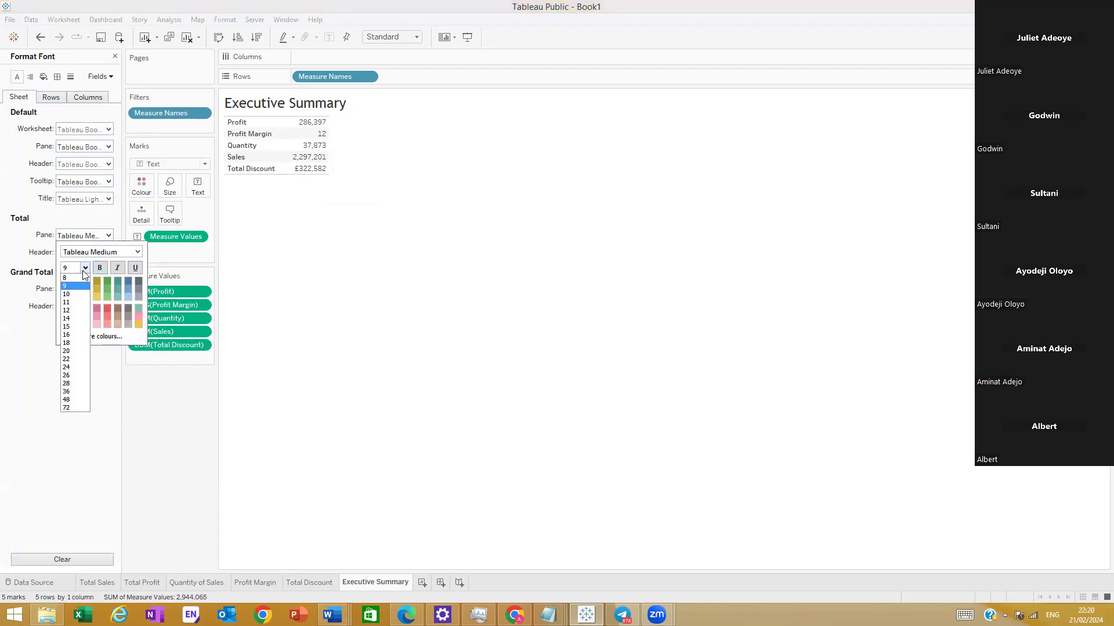
pyautogui.click(74, 313)
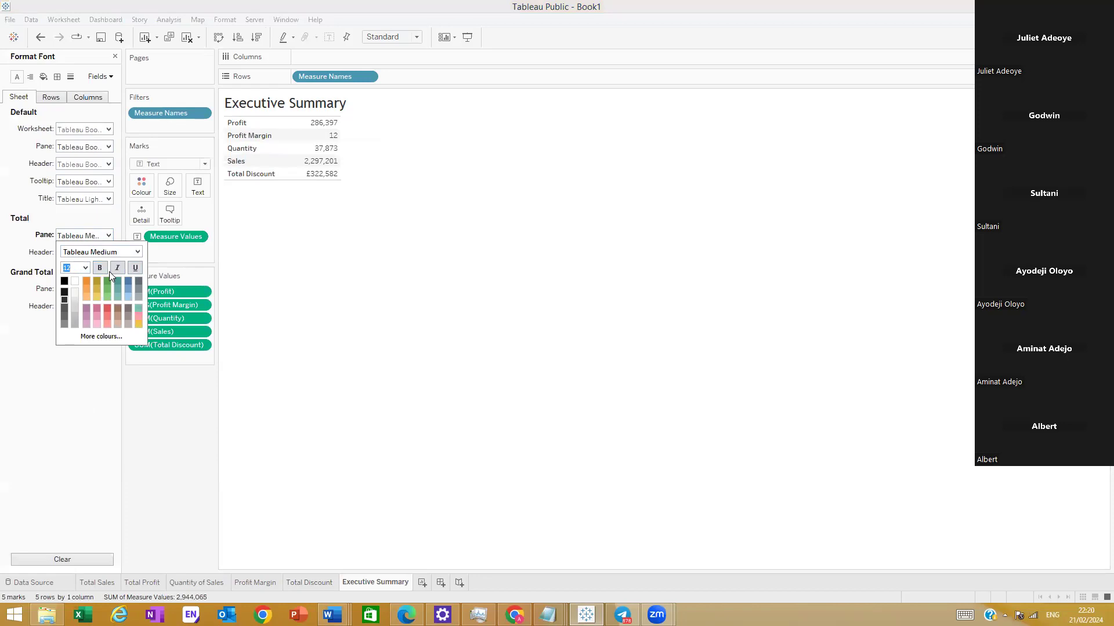
# Step: Set the worksheet's Total pane font to Tableau Semibold, bold, size 14
pyautogui.click(137, 252)
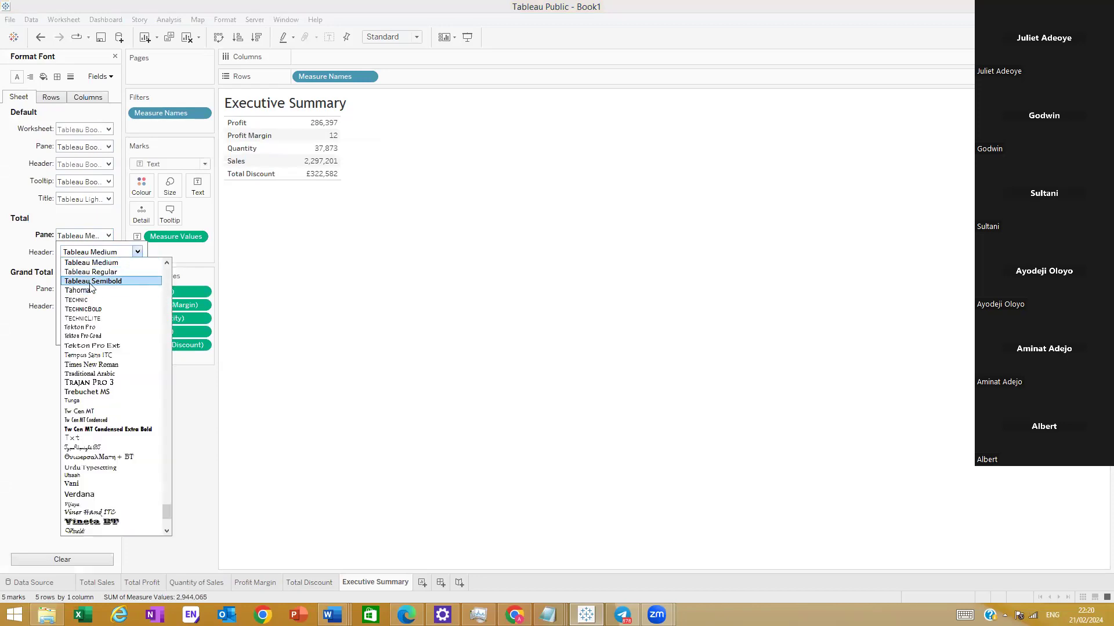
pyautogui.click(91, 281)
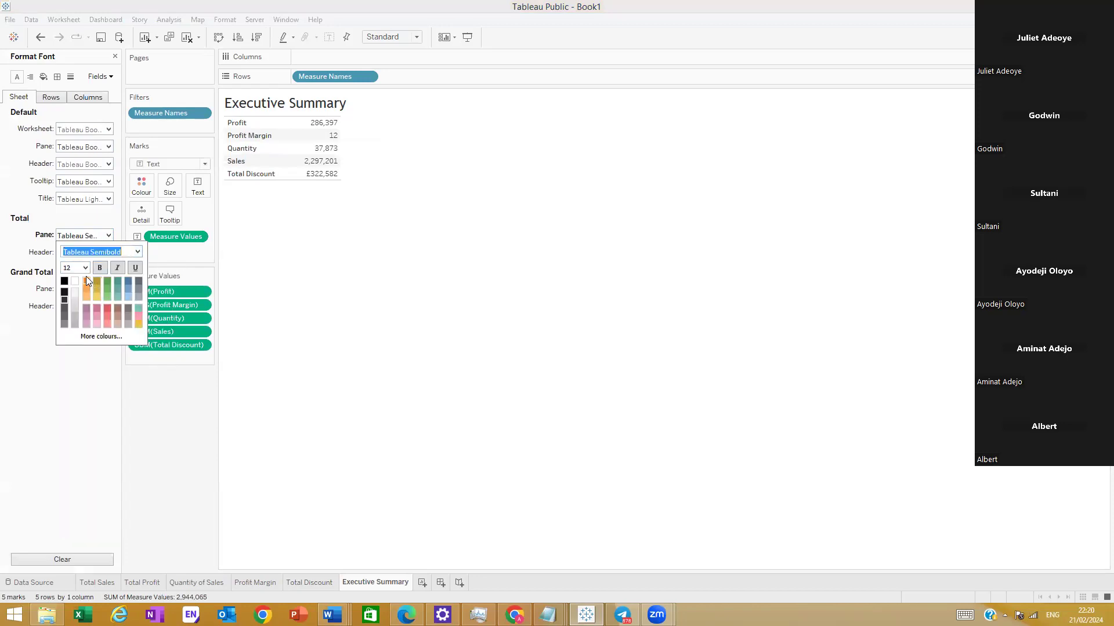
pyautogui.click(85, 269)
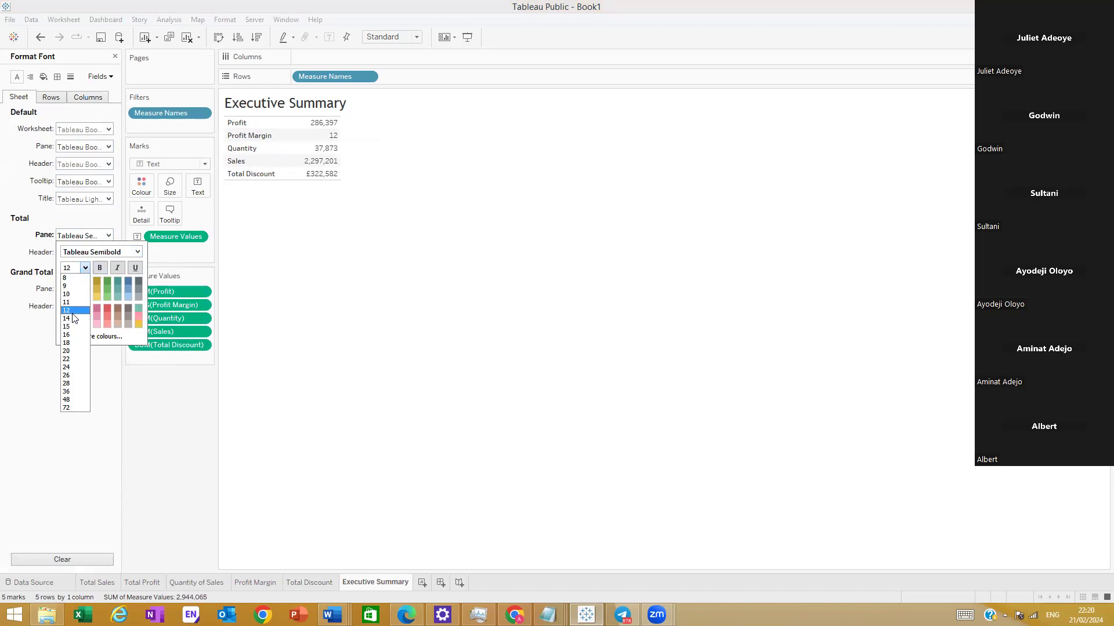
pyautogui.click(72, 311)
pyautogui.click(100, 269)
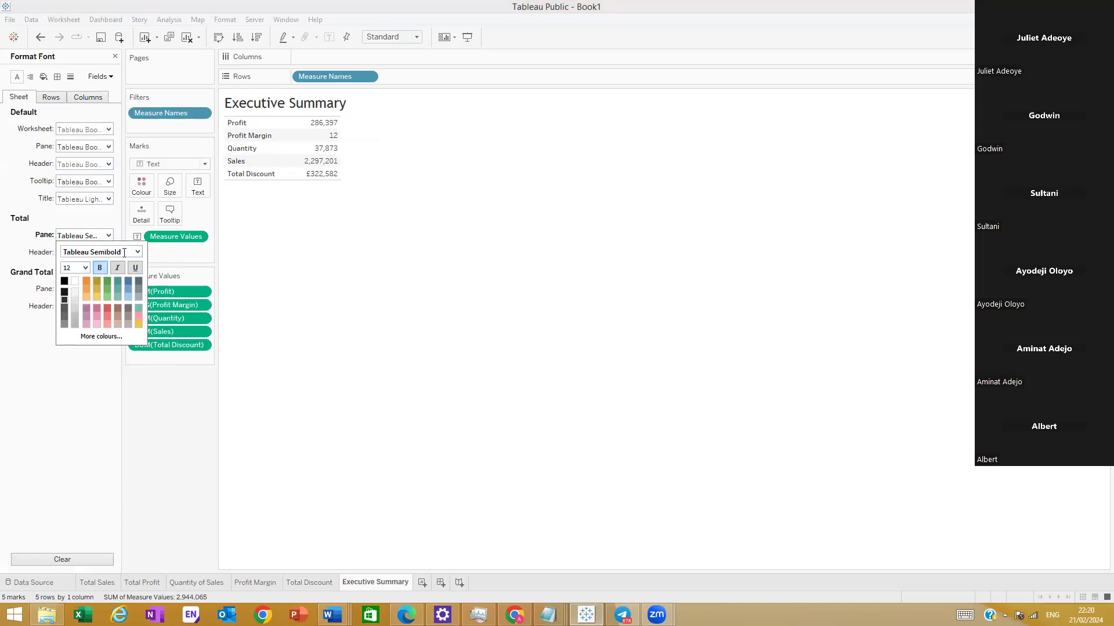
pyautogui.click(85, 268)
pyautogui.click(74, 317)
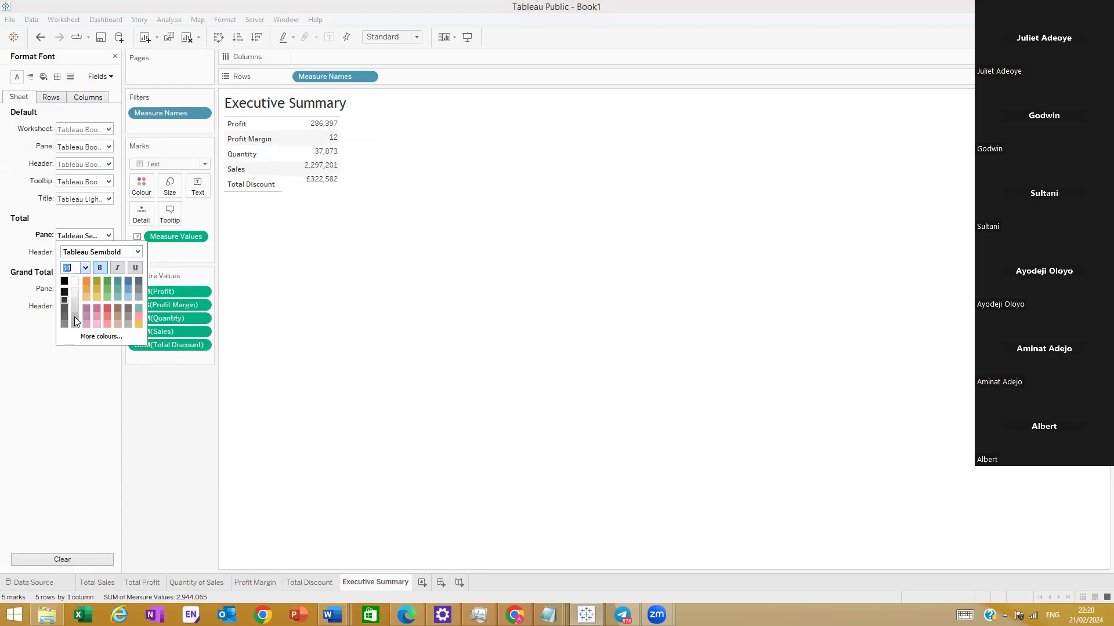
# Step: Try Tahoma as the Total pane font and return it to Tableau Semibold
pyautogui.click(138, 252)
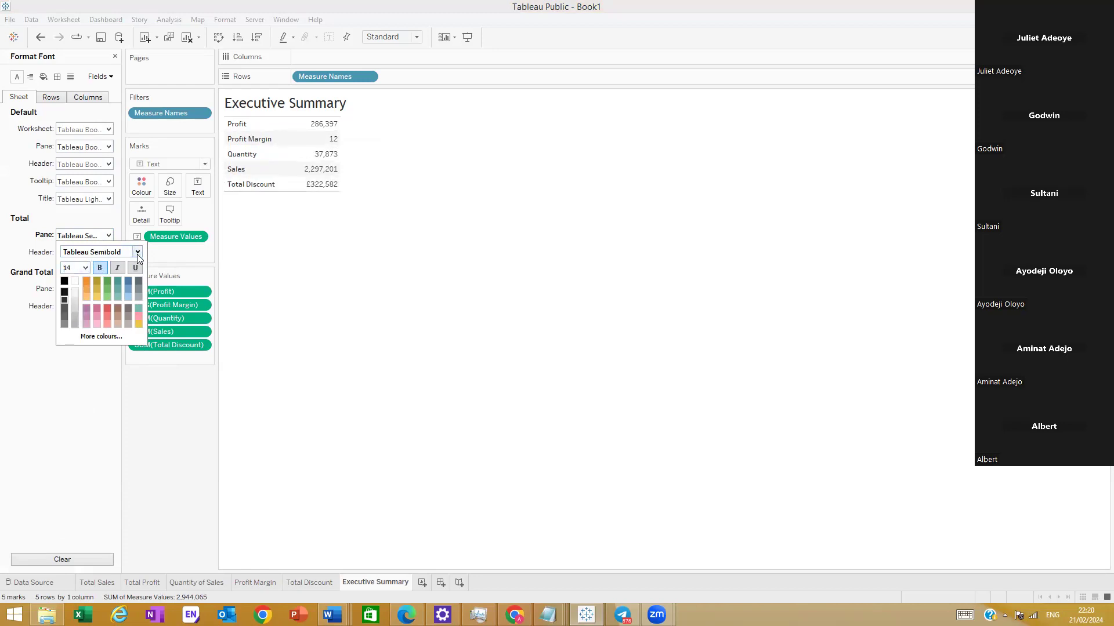
pyautogui.click(95, 272)
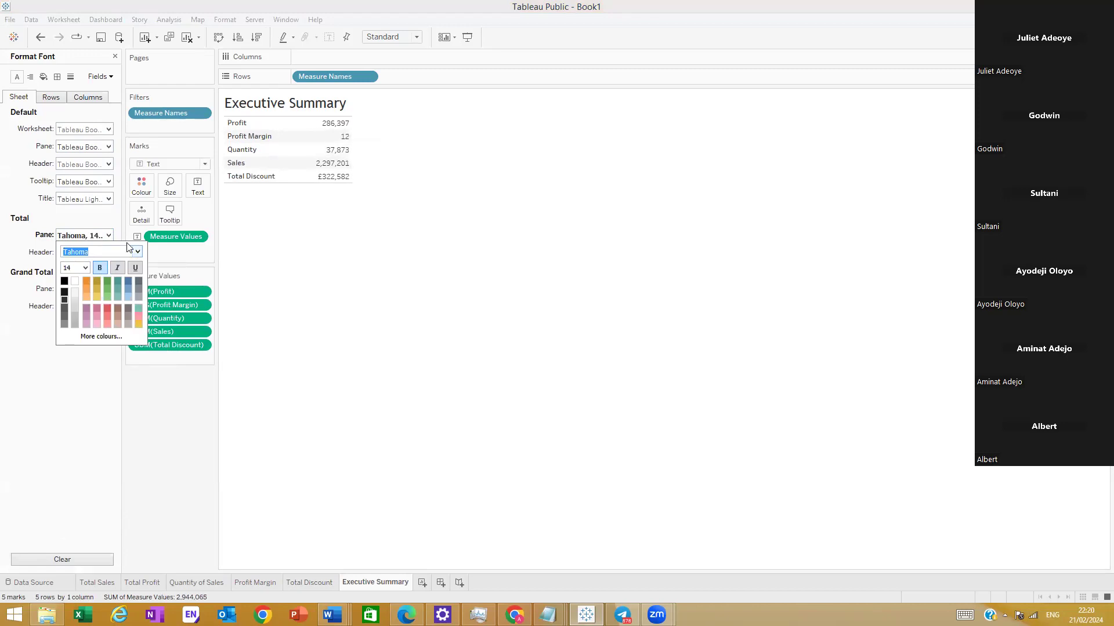
pyautogui.click(137, 251)
pyautogui.scroll(1, 104, 284)
pyautogui.click(103, 290)
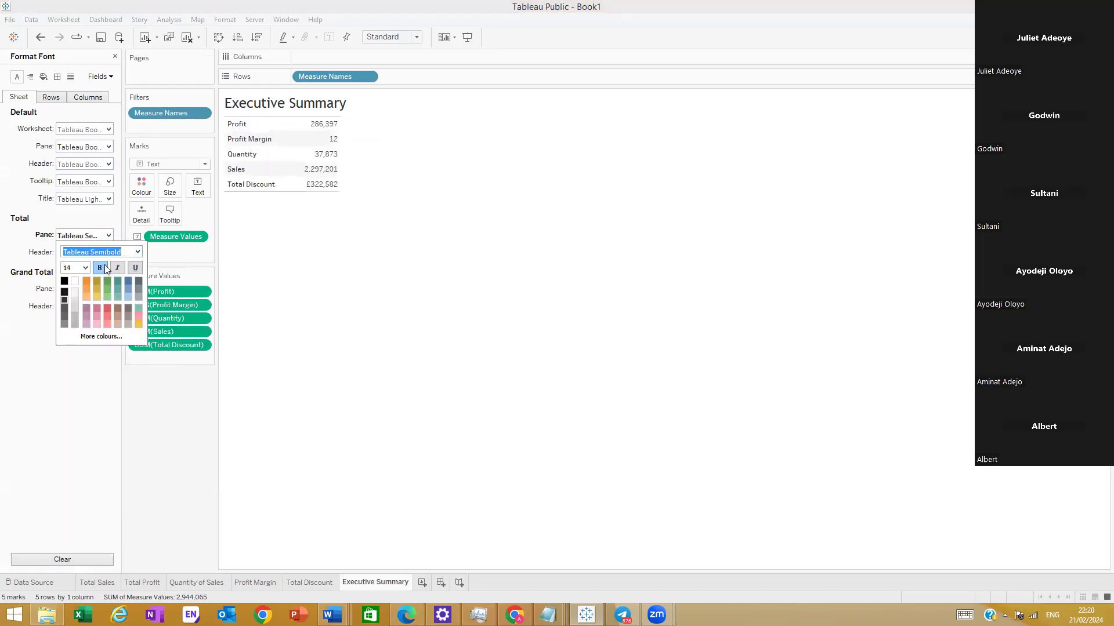
# Step: Set the Total pane's font colour to black
pyautogui.click(87, 297)
pyautogui.click(68, 283)
pyautogui.click(83, 371)
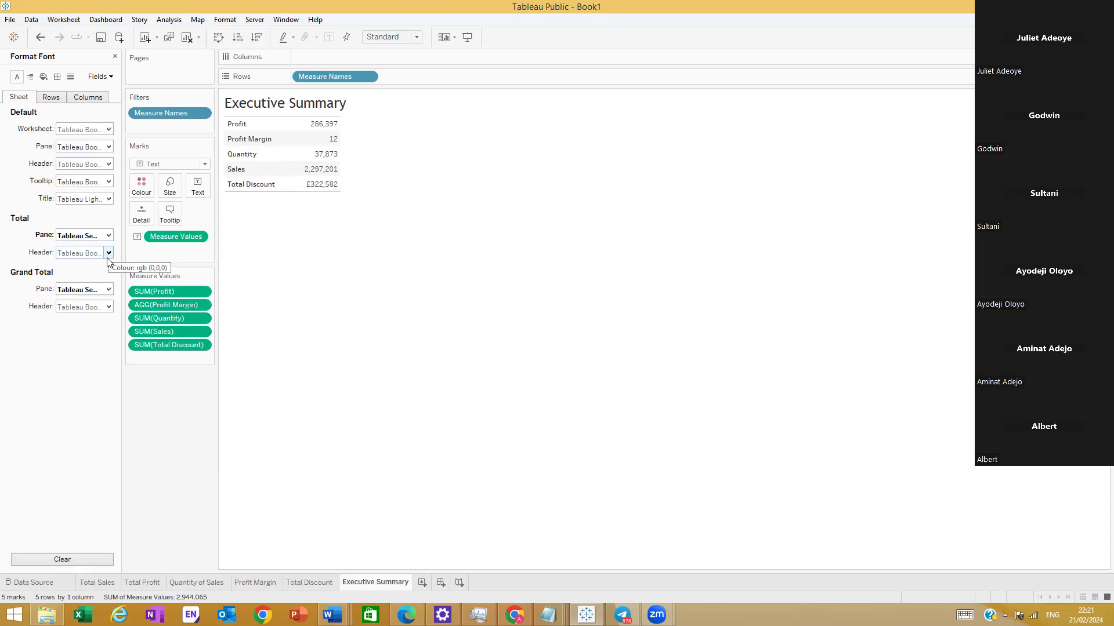
pyautogui.click(51, 97)
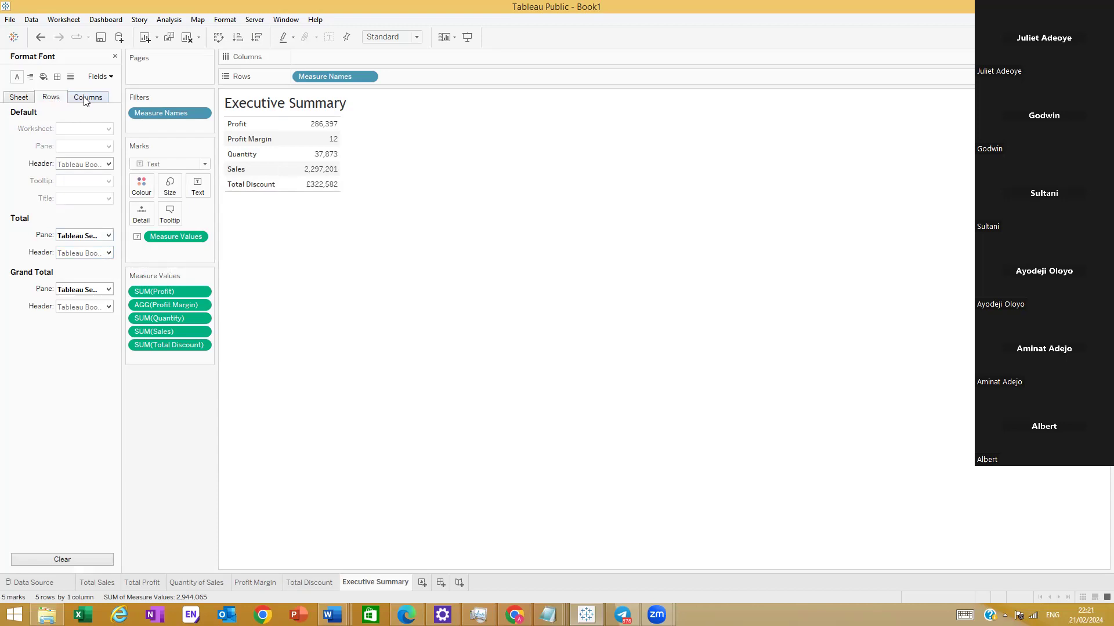
pyautogui.click(100, 77)
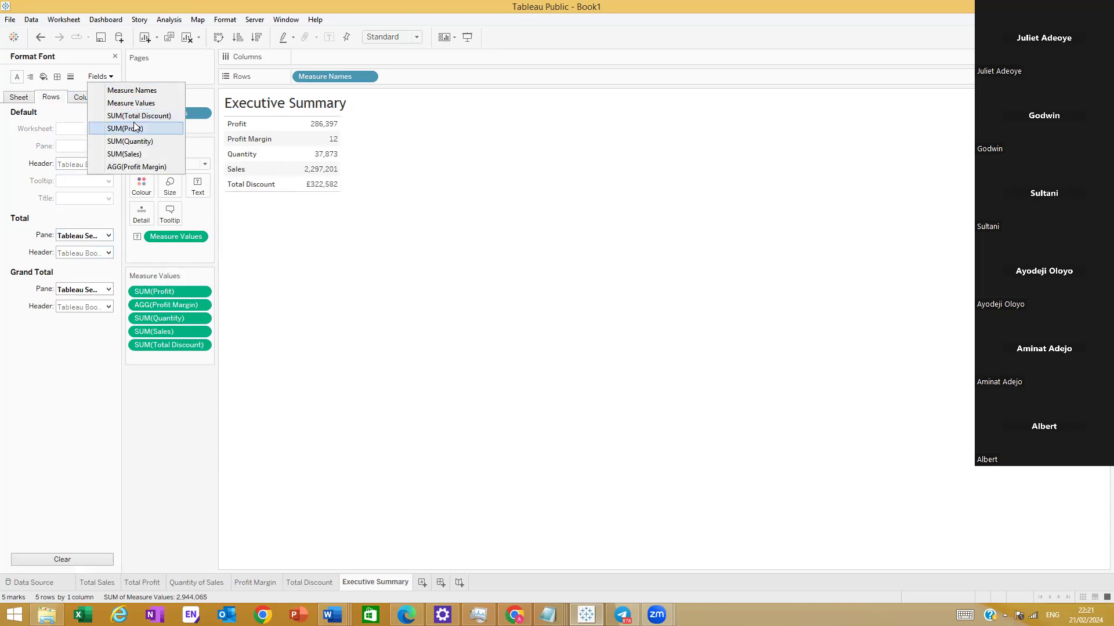
pyautogui.click(134, 167)
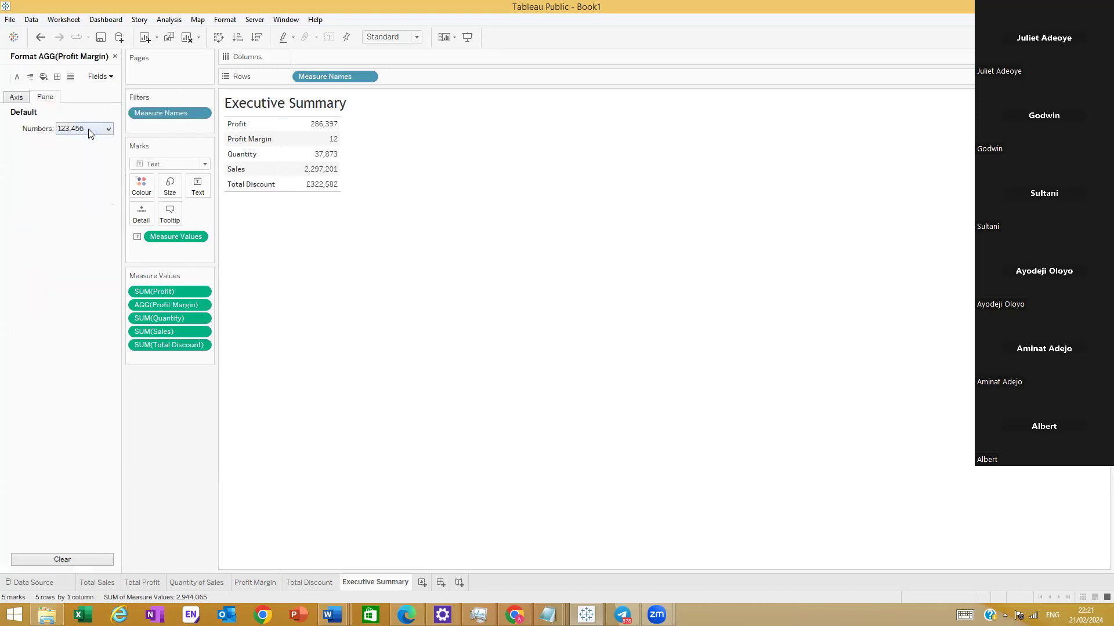
pyautogui.click(22, 98)
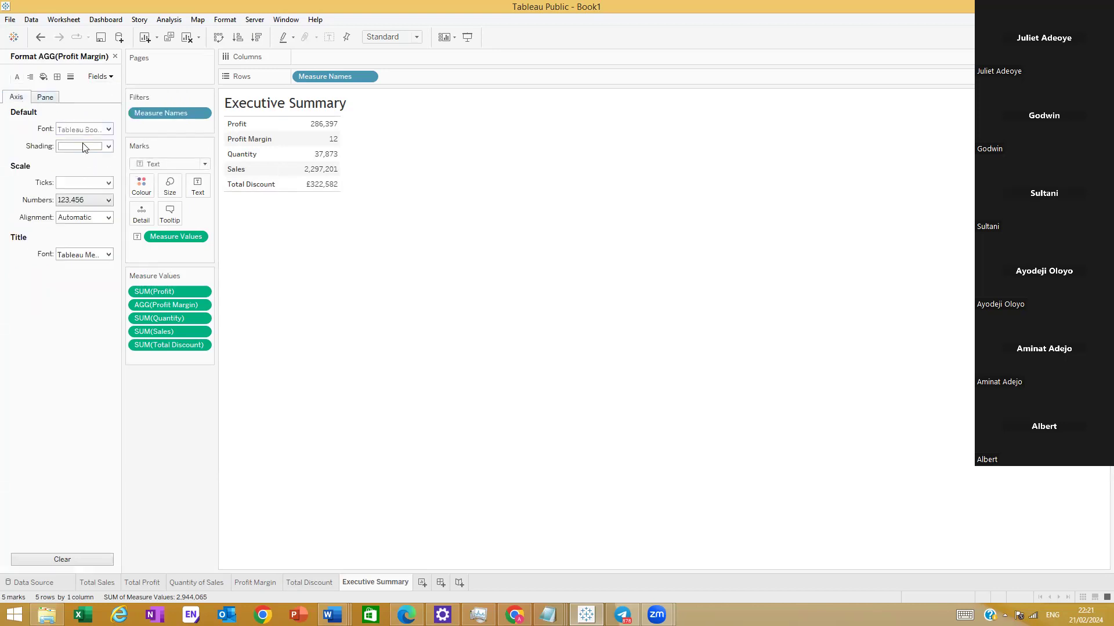
pyautogui.click(48, 98)
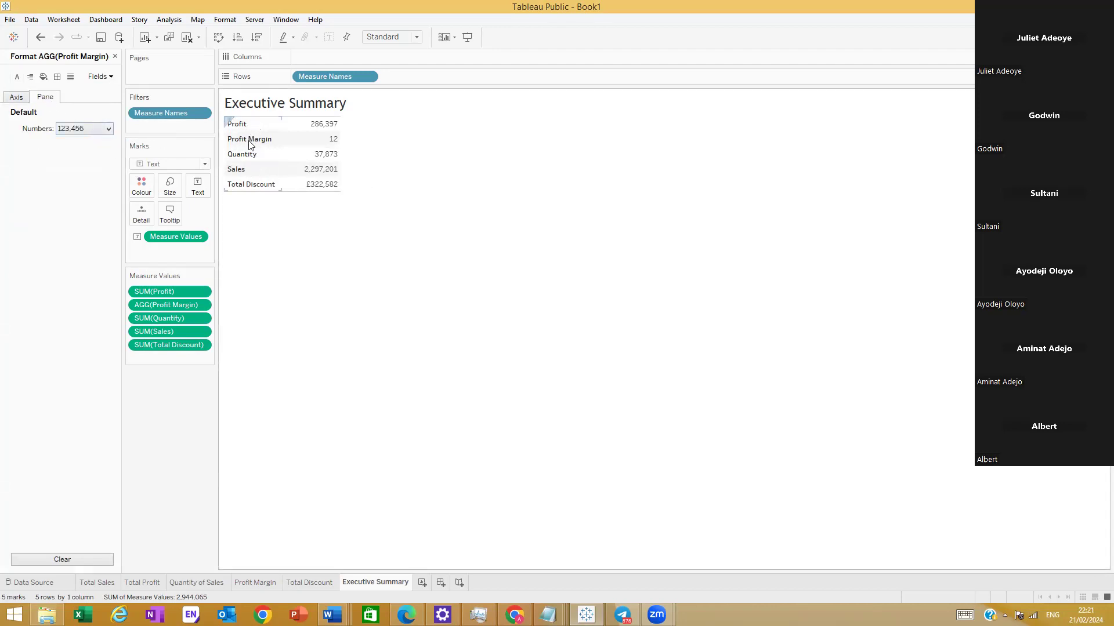
# Step: Move Measure Names from Rows to Columns and set the view's fit to Fit Width
pyautogui.moveTo(307, 83); pyautogui.dragTo(307, 62)
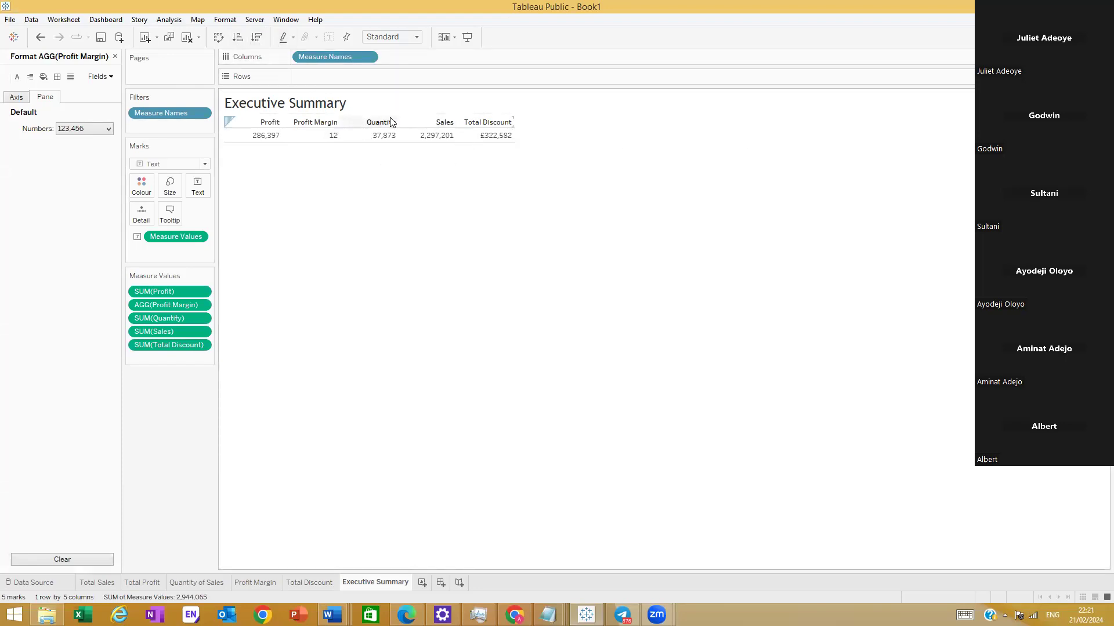
pyautogui.click(416, 38)
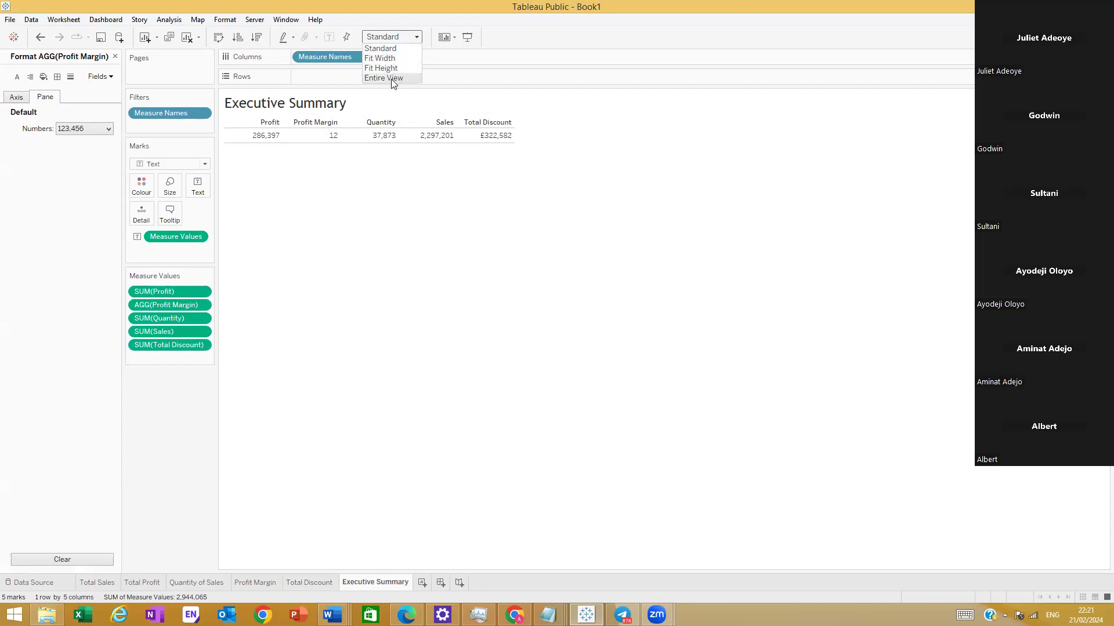
pyautogui.click(392, 79)
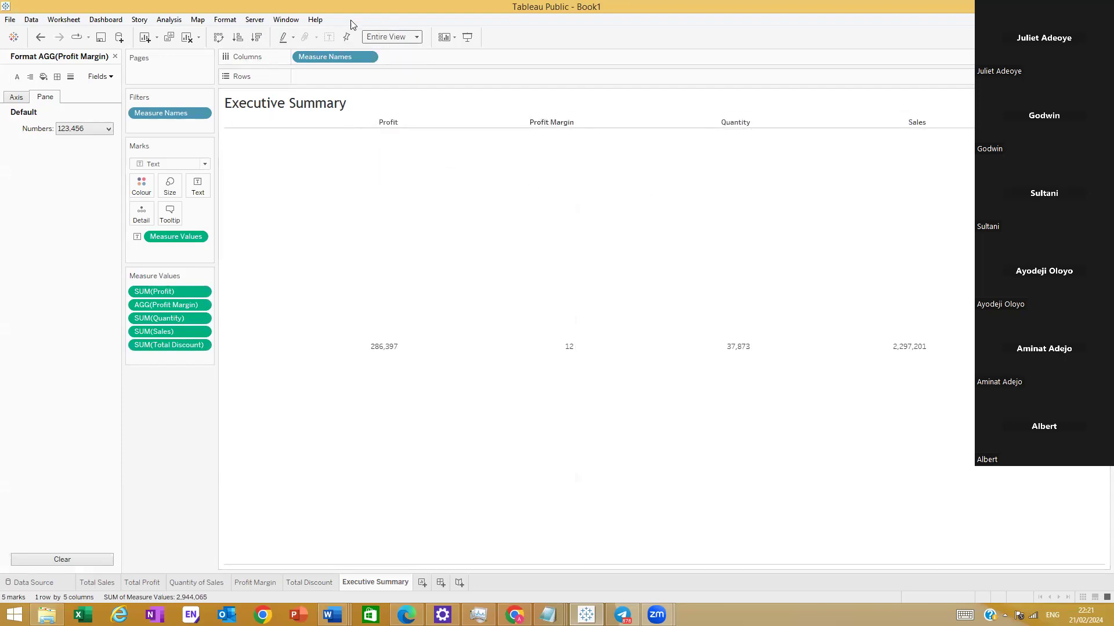
pyautogui.click(418, 37)
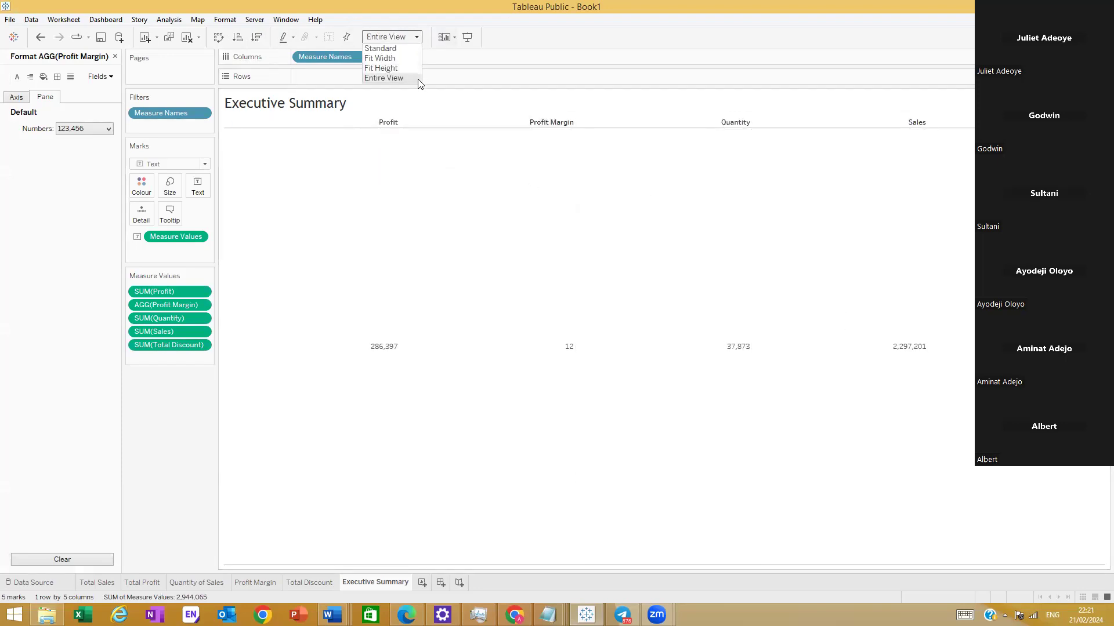
pyautogui.click(389, 60)
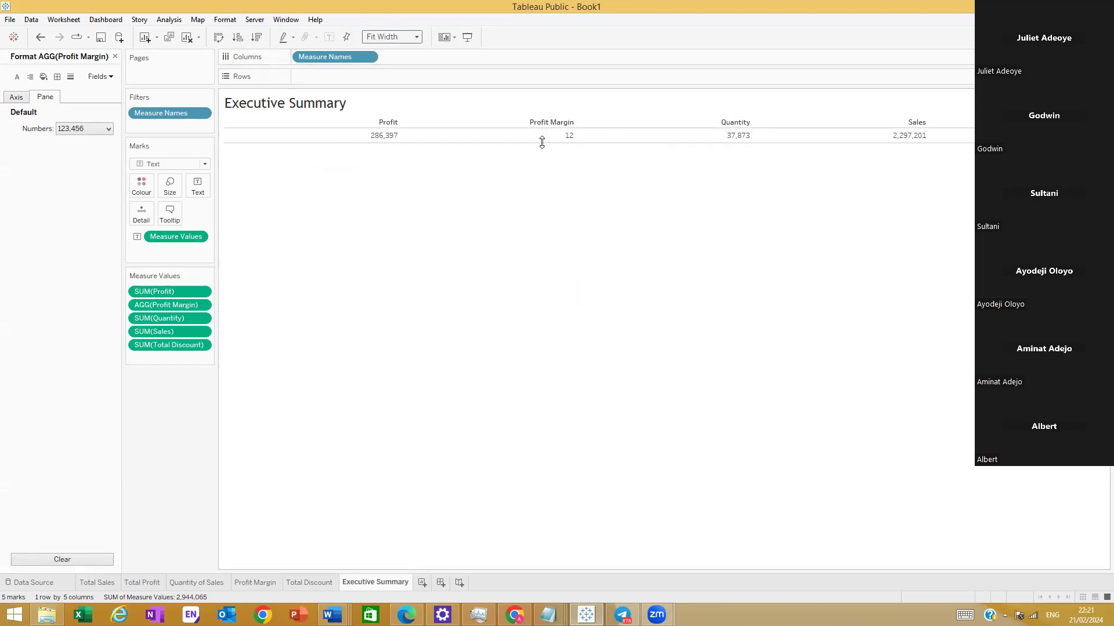
# Step: Set the horizontal alignment of the Rows default header to Centre
pyautogui.click(26, 98)
pyautogui.click(110, 77)
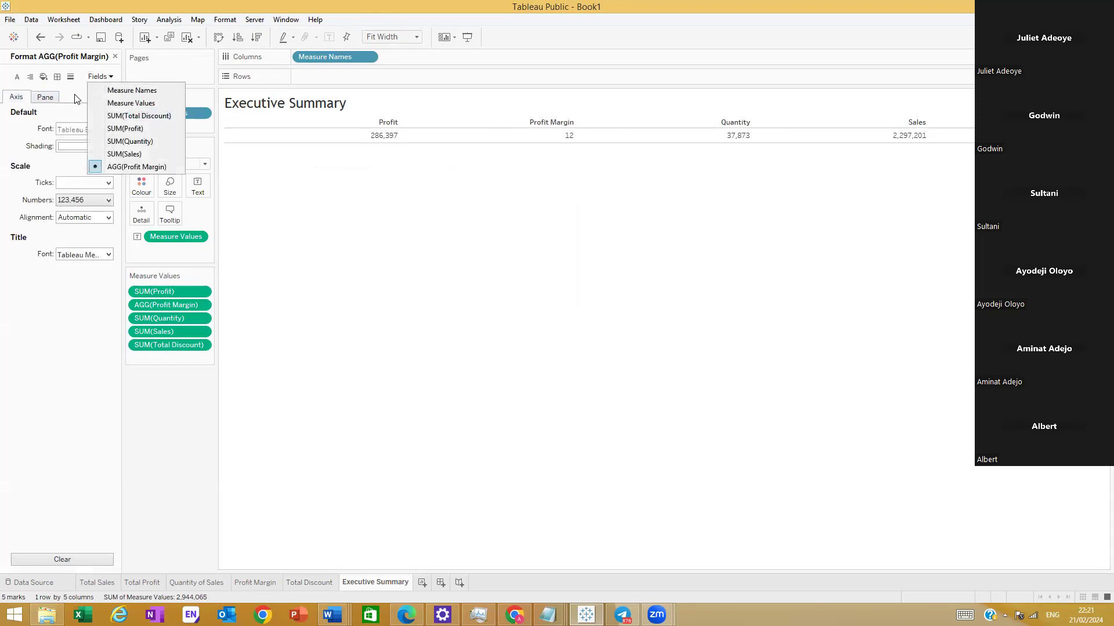
pyautogui.click(17, 77)
pyautogui.click(30, 77)
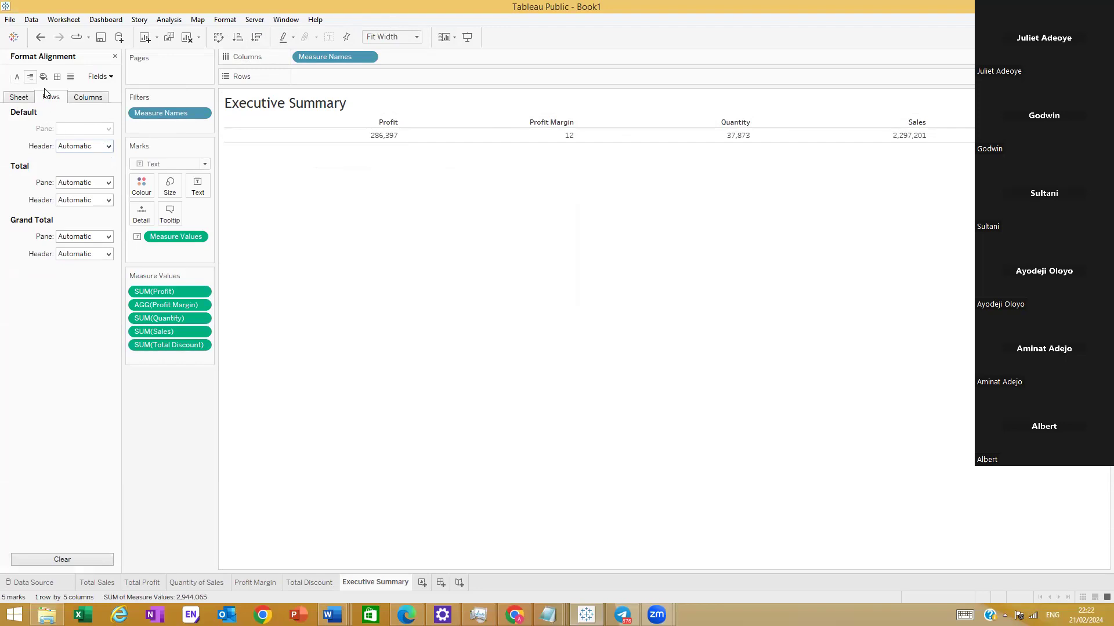
pyautogui.click(108, 147)
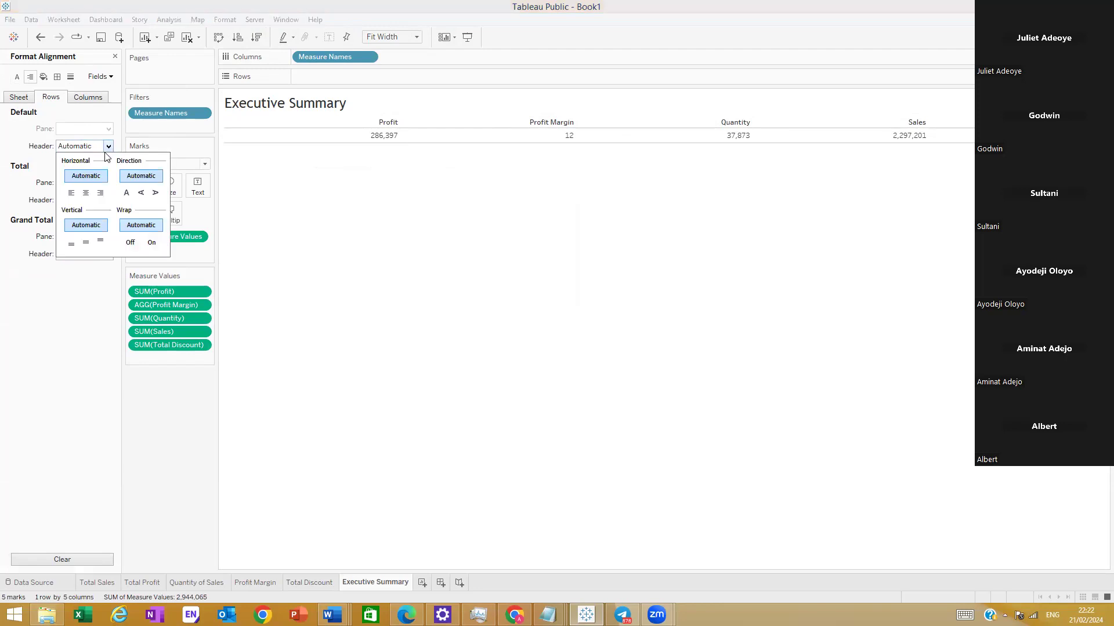
pyautogui.click(86, 194)
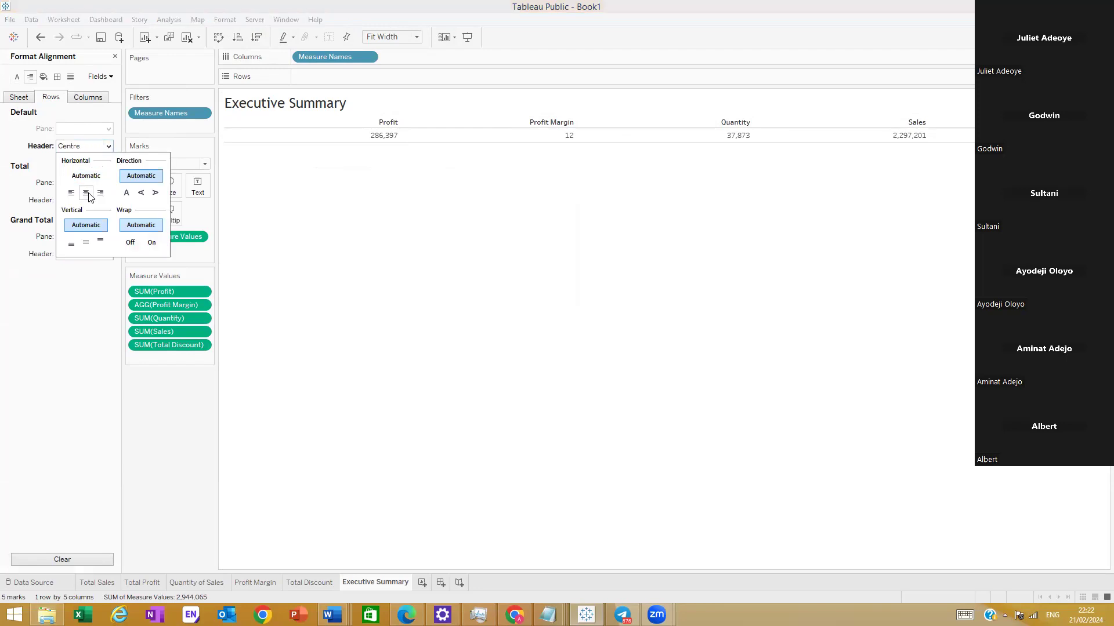
pyautogui.click(28, 282)
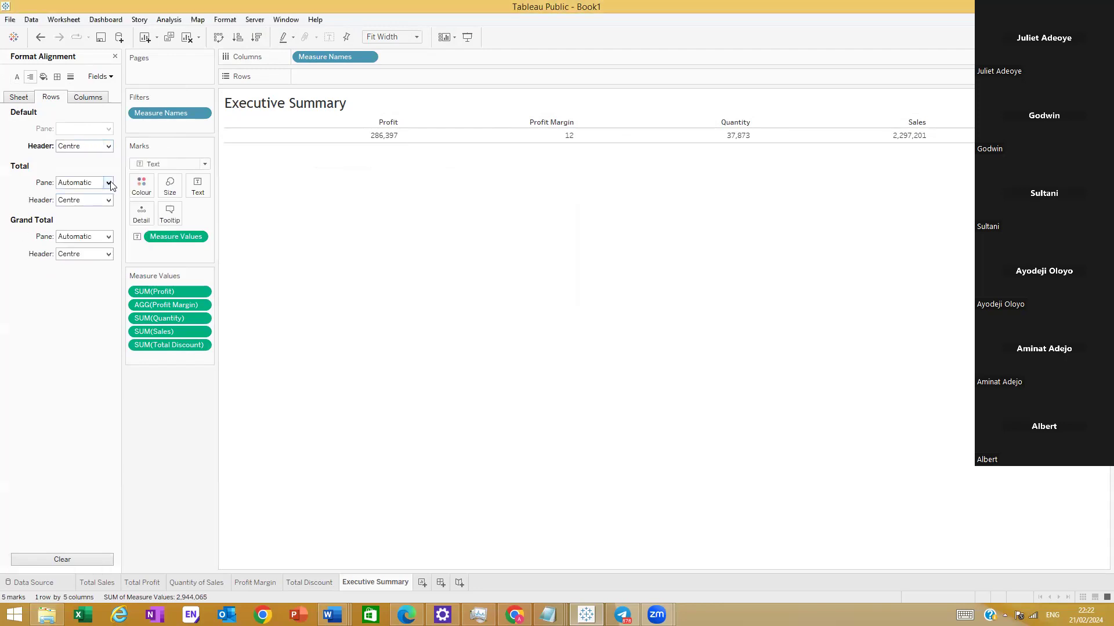
# Step: Set the horizontal alignment of the Rows Total pane to Centre
pyautogui.click(109, 182)
pyautogui.click(87, 230)
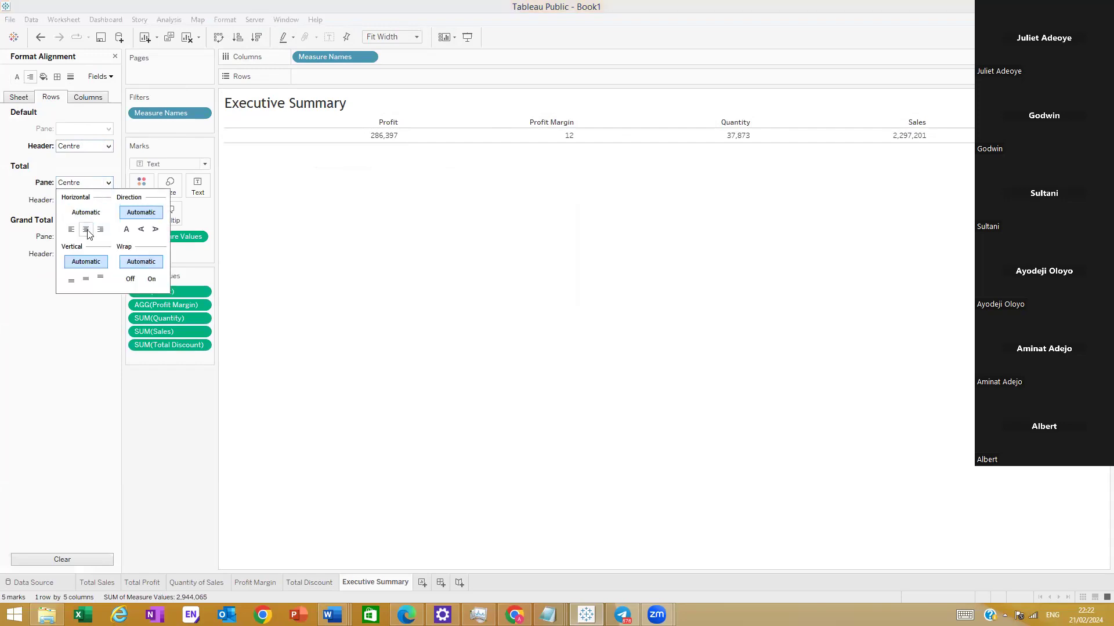
pyautogui.click(71, 335)
pyautogui.click(109, 237)
pyautogui.click(58, 270)
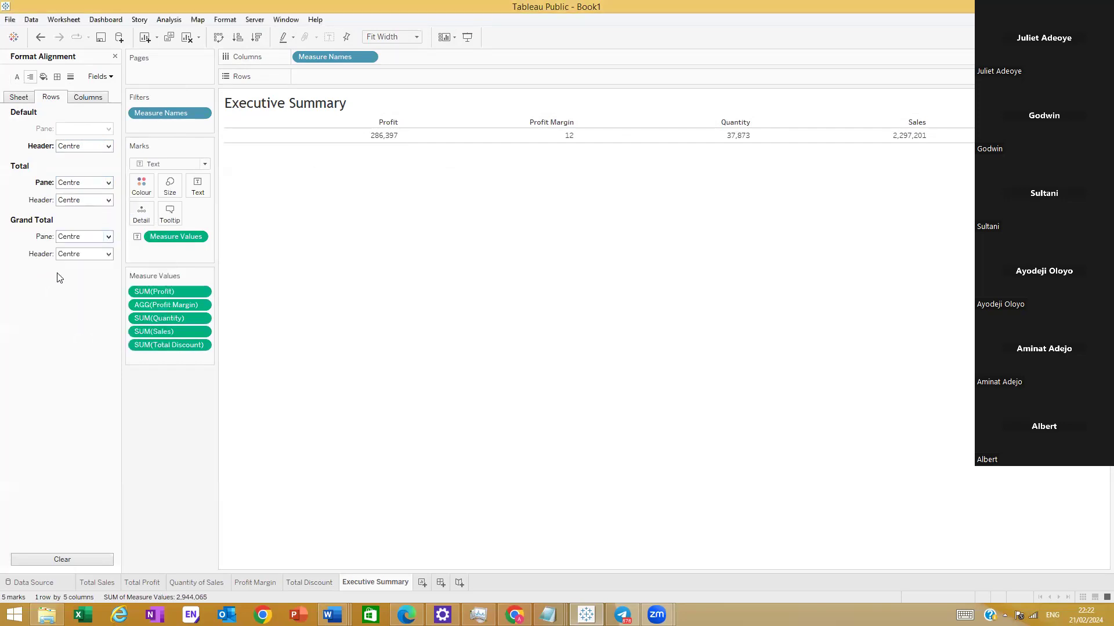
# Step: Set the whole sheet's default pane alignment to Centre horizontally
pyautogui.click(19, 96)
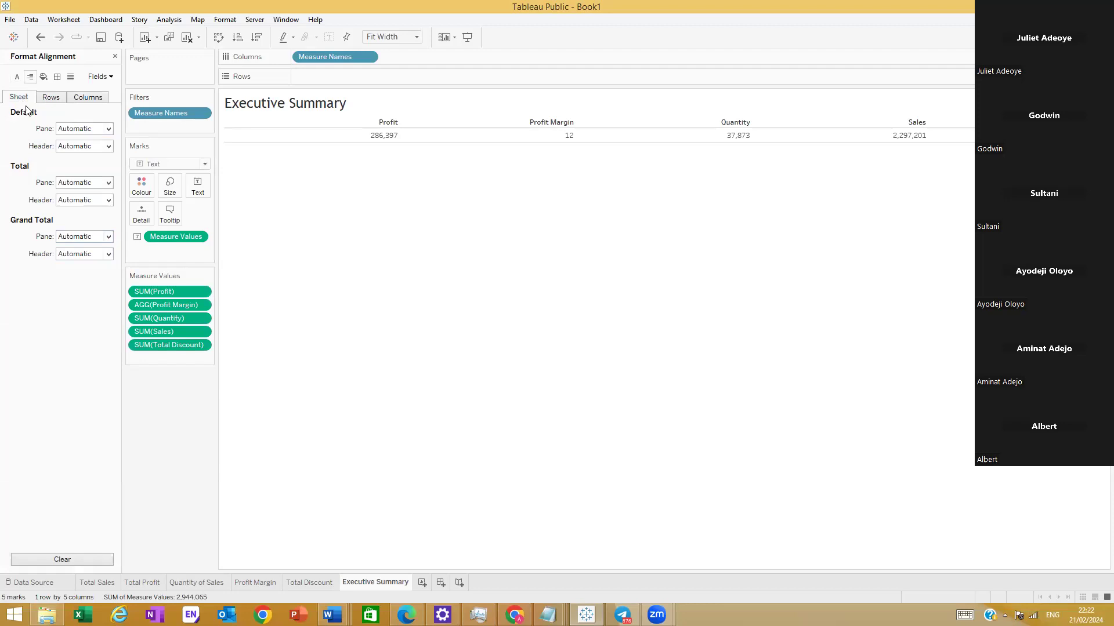
pyautogui.click(107, 129)
pyautogui.click(85, 175)
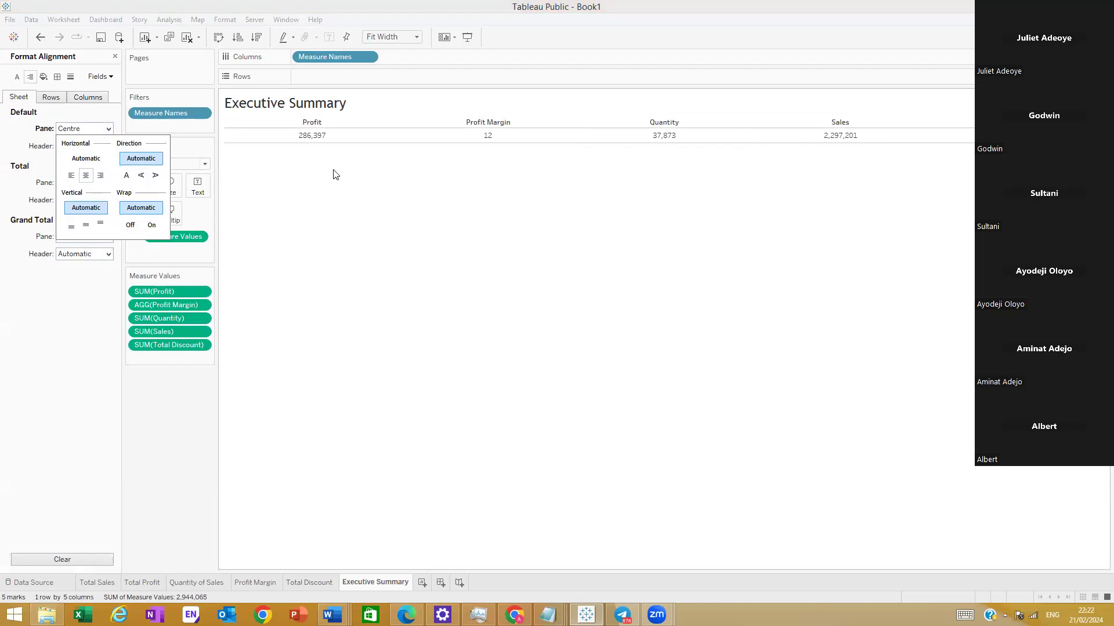
pyautogui.click(3, 335)
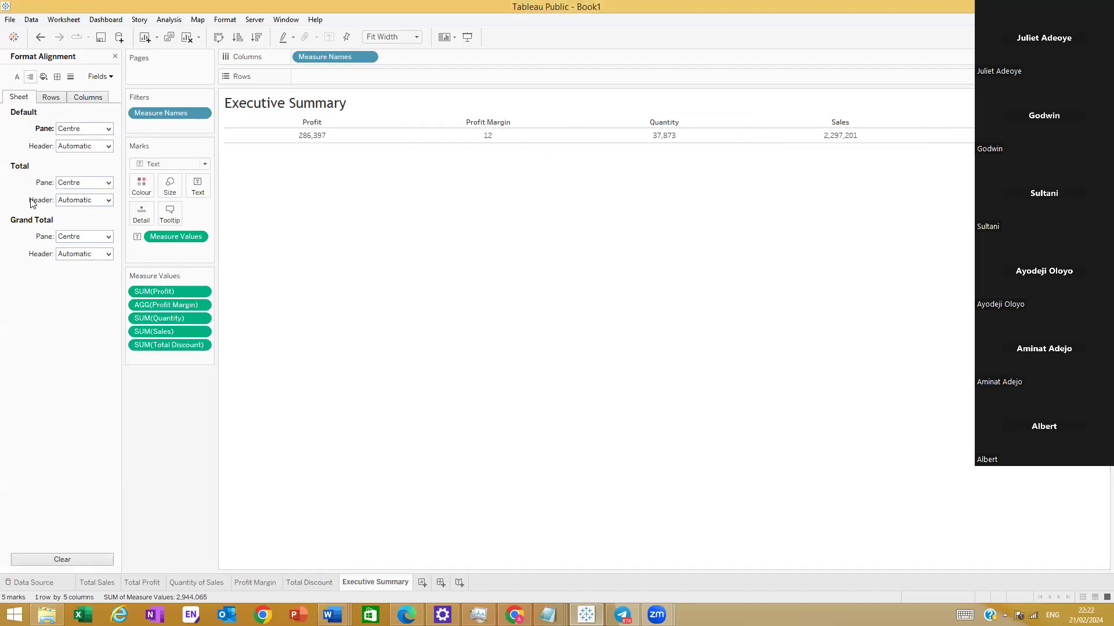
# Step: Format Profit's pane numbers as Currency (Custom) with the £ prefix and no decimal places
pyautogui.click(109, 77)
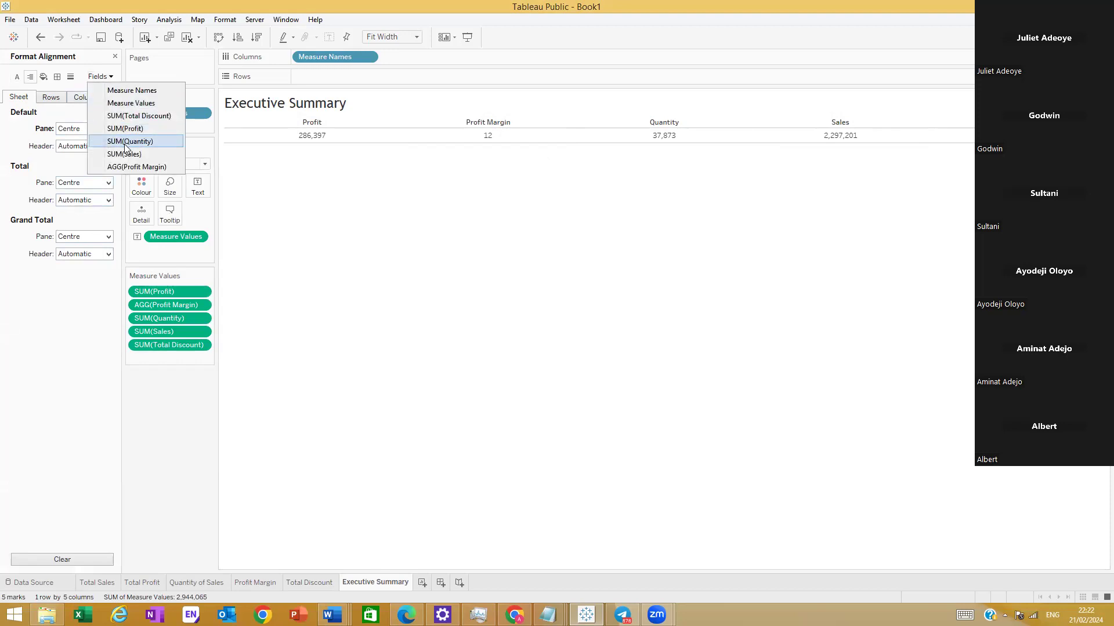
pyautogui.click(127, 129)
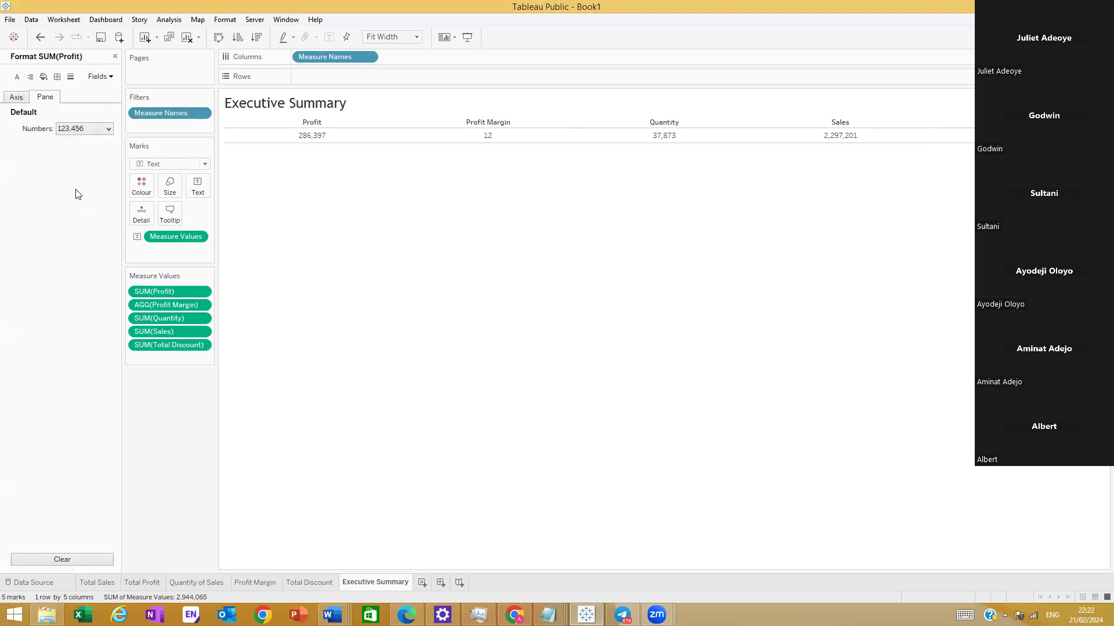
pyautogui.click(106, 130)
pyautogui.click(91, 182)
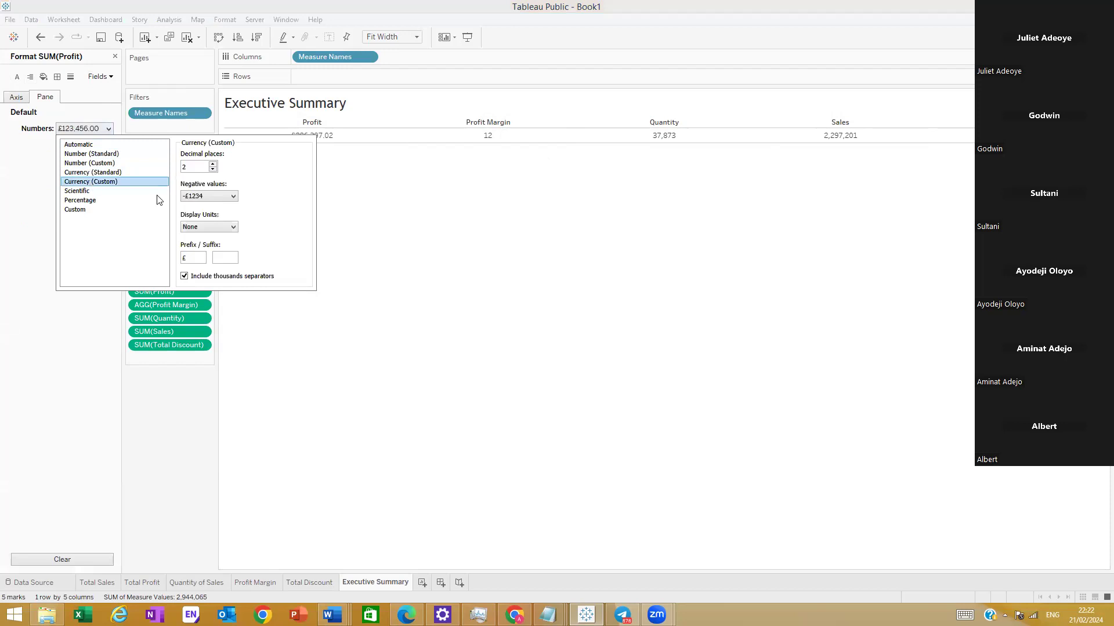
pyautogui.click(213, 170)
pyautogui.click(213, 170)
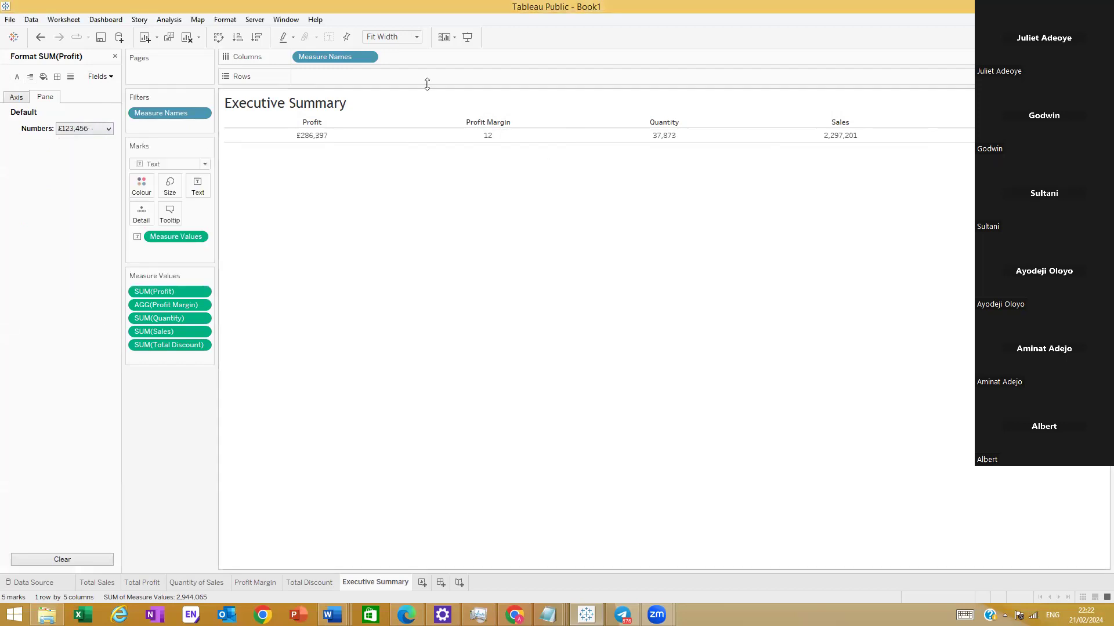
# Step: Format Profit Margin's pane numbers as Number (Custom) with two decimal places and a % suffix
pyautogui.click(97, 76)
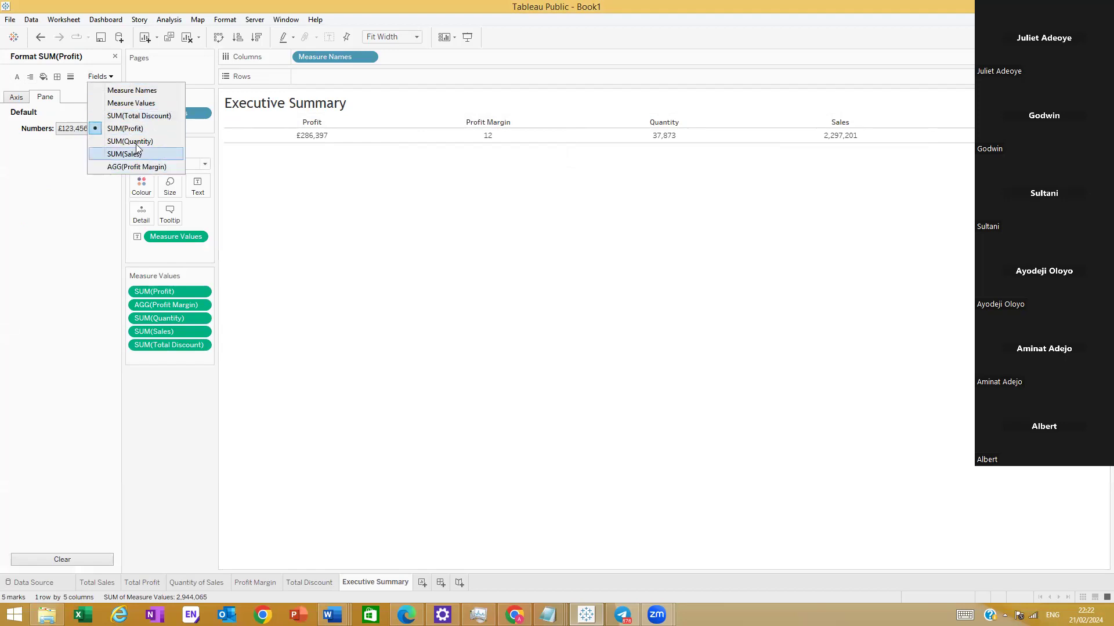
pyautogui.click(140, 167)
pyautogui.click(108, 129)
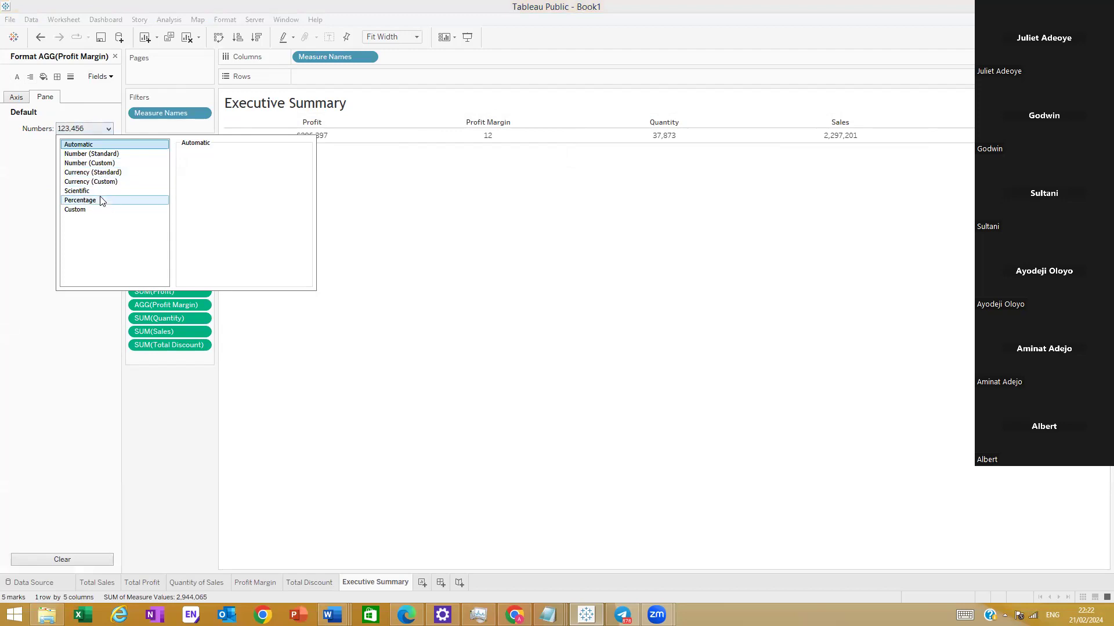
pyautogui.click(102, 200)
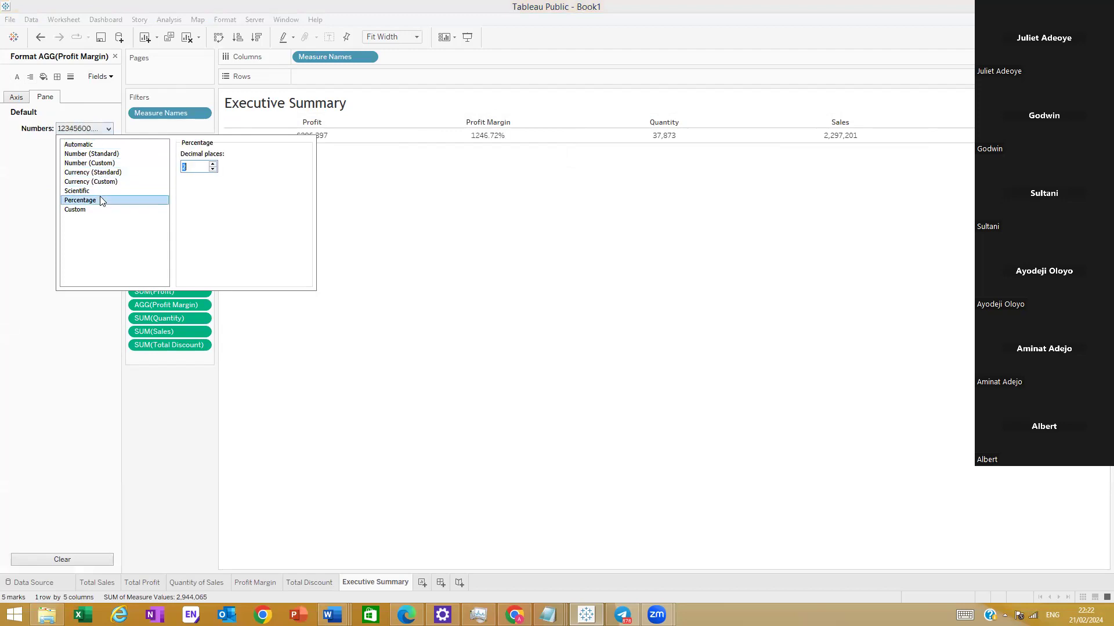
pyautogui.click(108, 164)
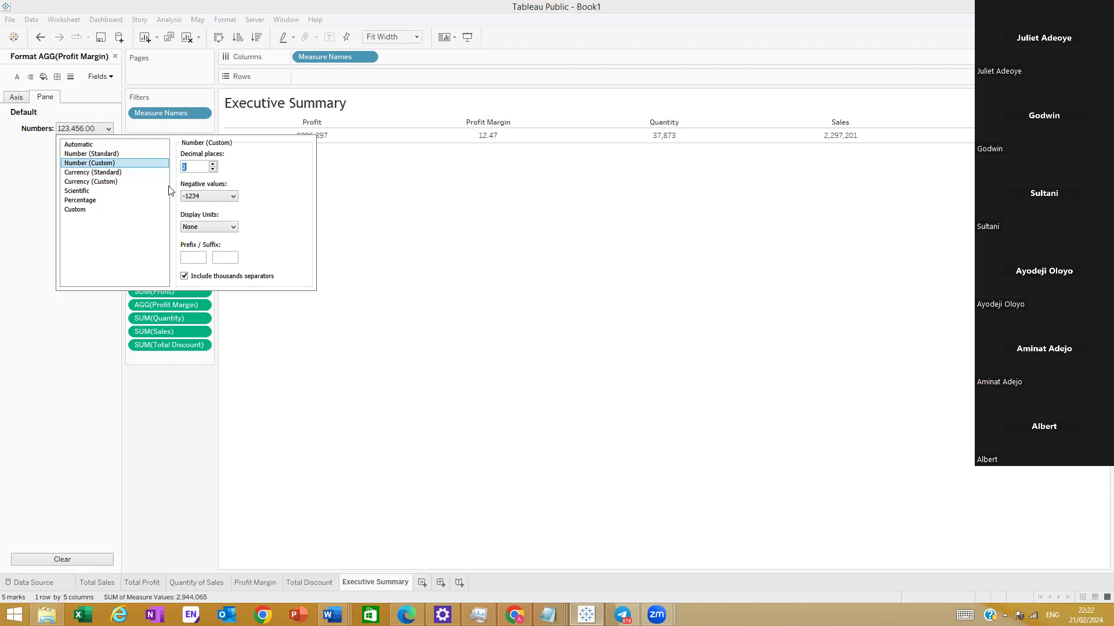
pyautogui.click(225, 257)
pyautogui.write('%')
pyautogui.click(45, 358)
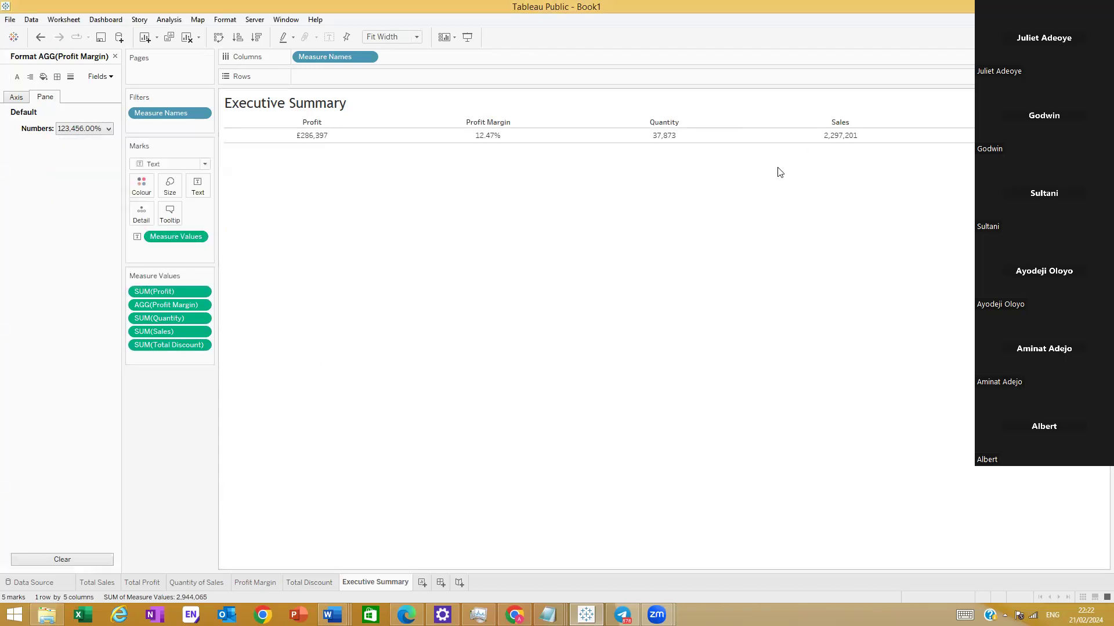
# Step: Format Sales' pane numbers as Currency (Custom) with the £ prefix and no decimal places
pyautogui.click(103, 80)
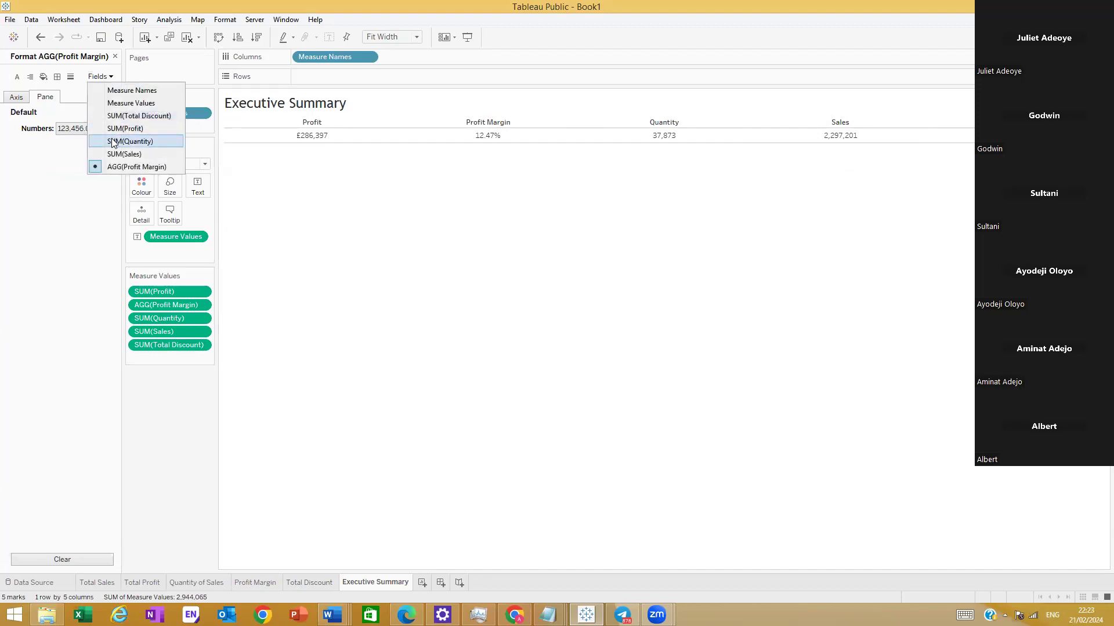
pyautogui.click(121, 153)
pyautogui.click(90, 129)
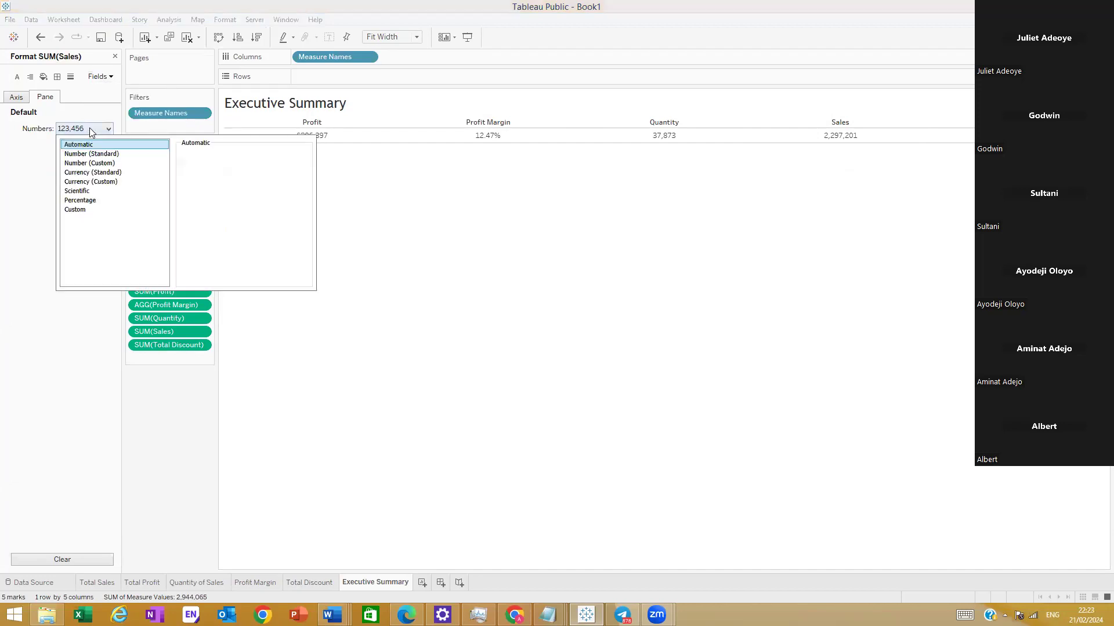
pyautogui.click(115, 182)
pyautogui.click(213, 170)
pyautogui.click(213, 170)
pyautogui.click(99, 397)
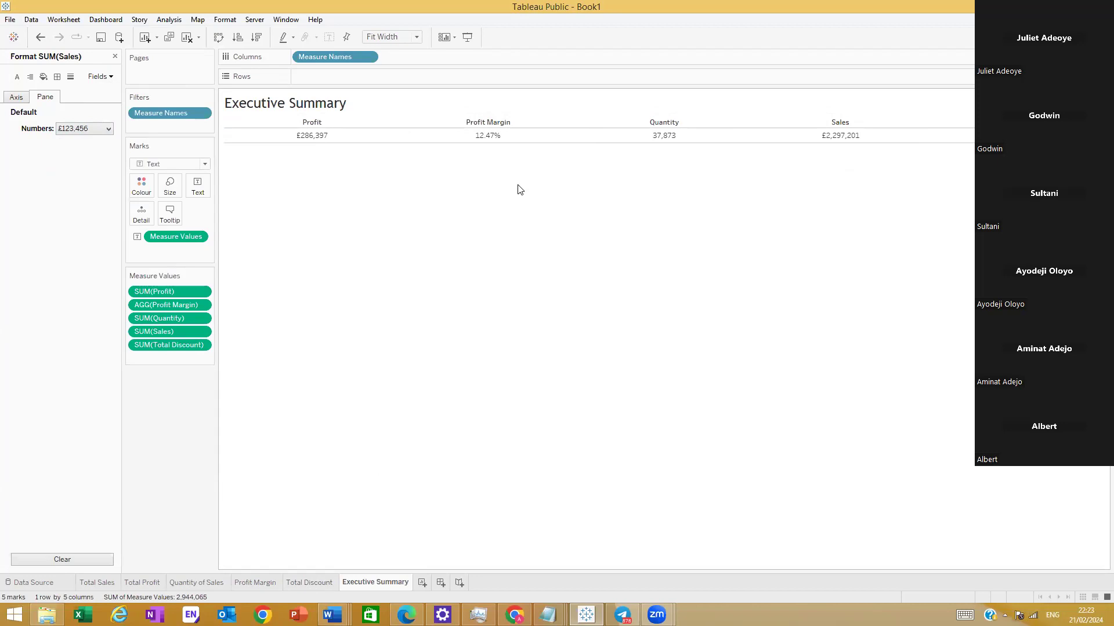
# Step: Review the Total Sales, Total Profit, Quantity of Sales, Profit Margin and Total Discount worksheets, and return to Executive Summary
pyautogui.click(92, 581)
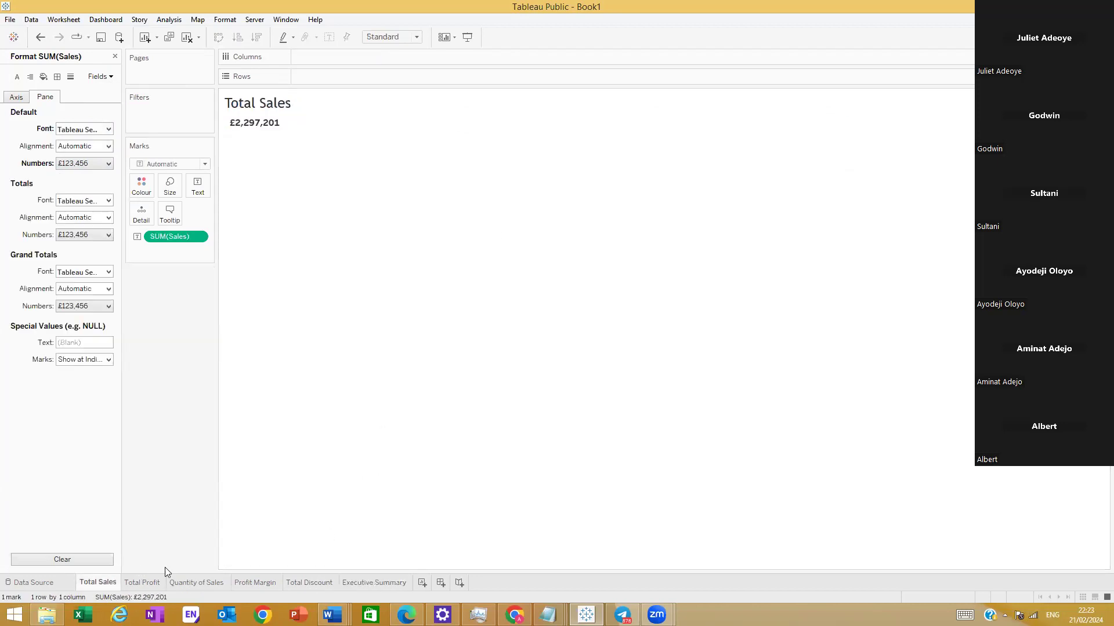
pyautogui.click(135, 582)
pyautogui.click(210, 583)
pyautogui.click(257, 582)
pyautogui.click(322, 582)
pyautogui.click(374, 582)
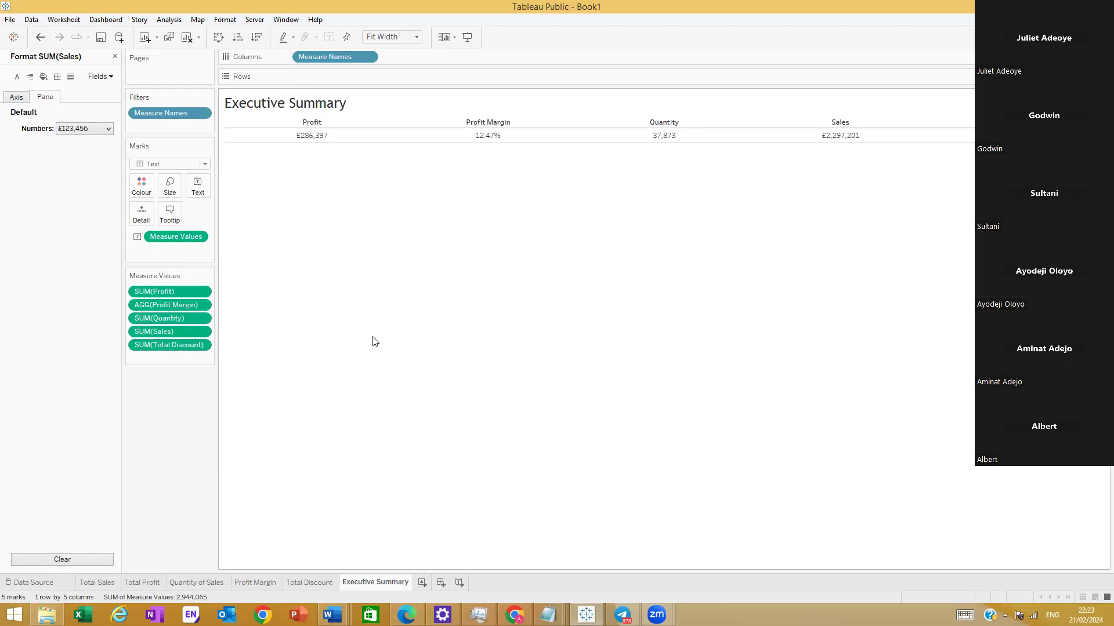
# Step: Add a new worksheet and consult the Tableau Story brief in Word before returning to Tableau
pyautogui.click(422, 583)
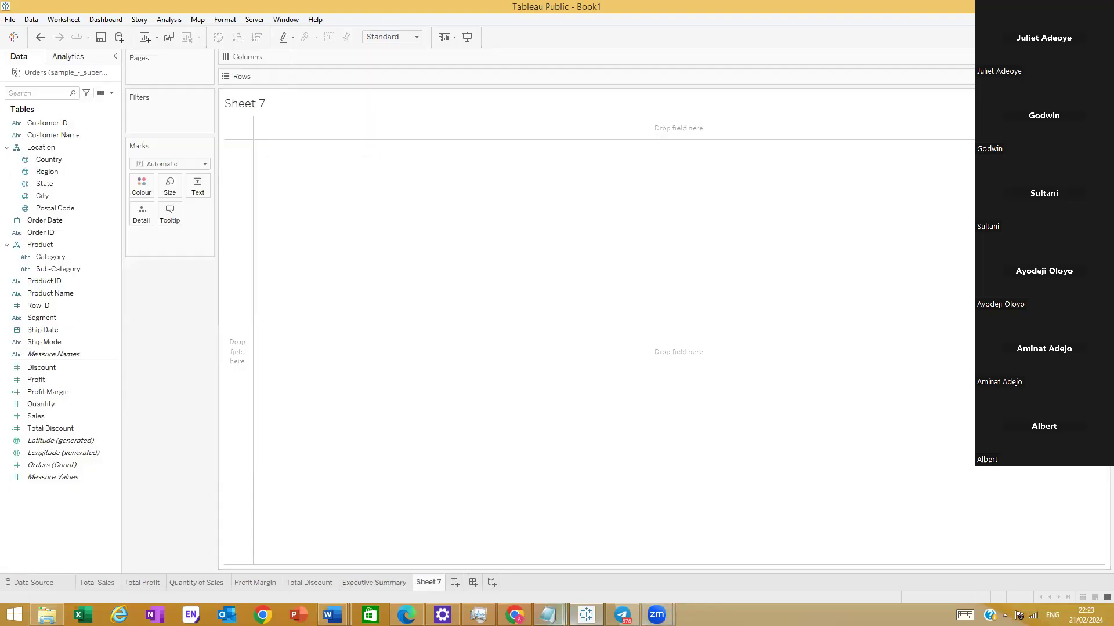
pyautogui.moveTo(547, 616)
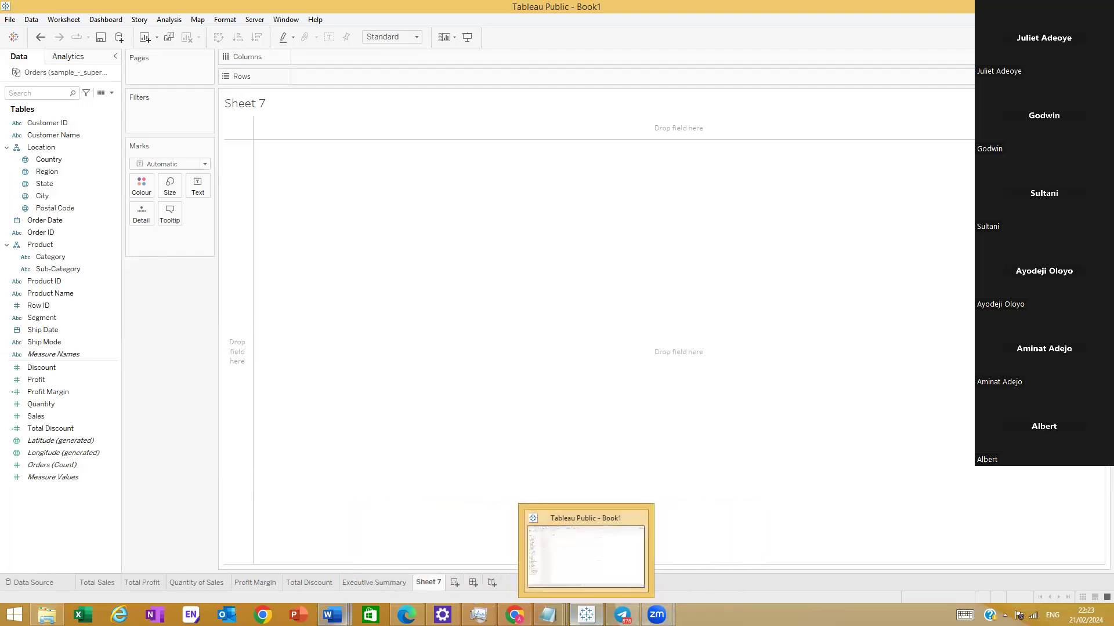
pyautogui.moveTo(331, 614)
pyautogui.click(1006, 555)
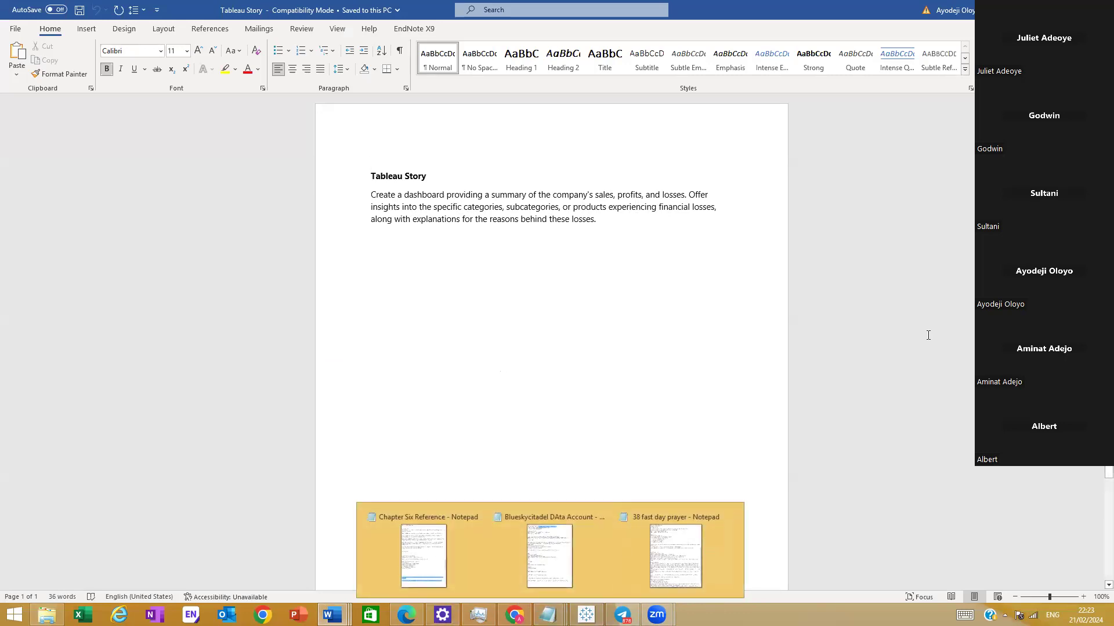
pyautogui.moveTo(623, 615)
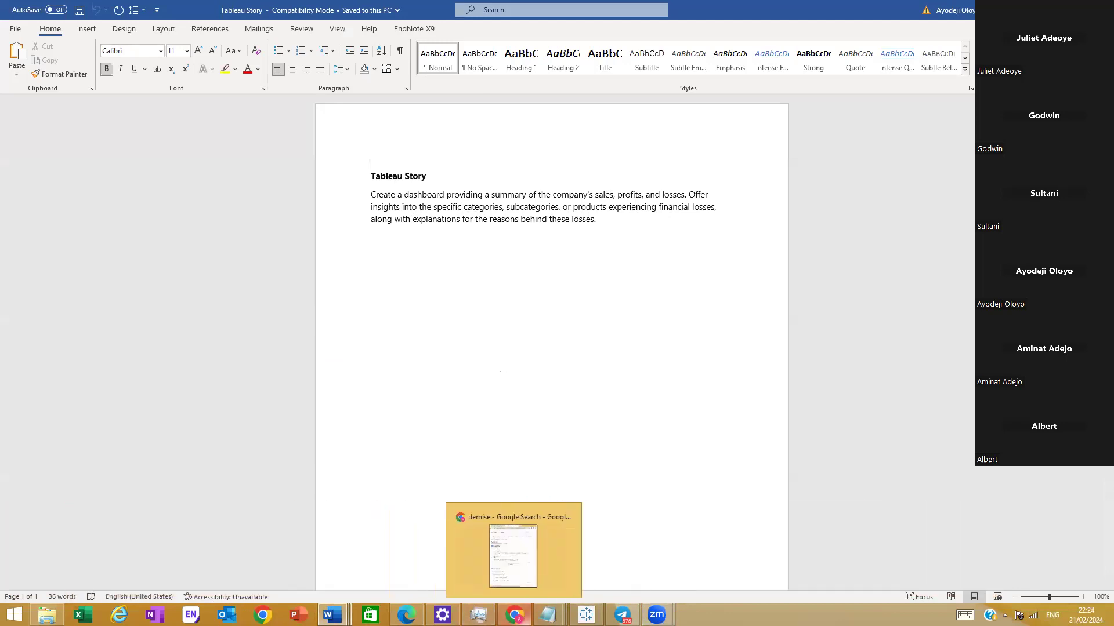
pyautogui.click(546, 551)
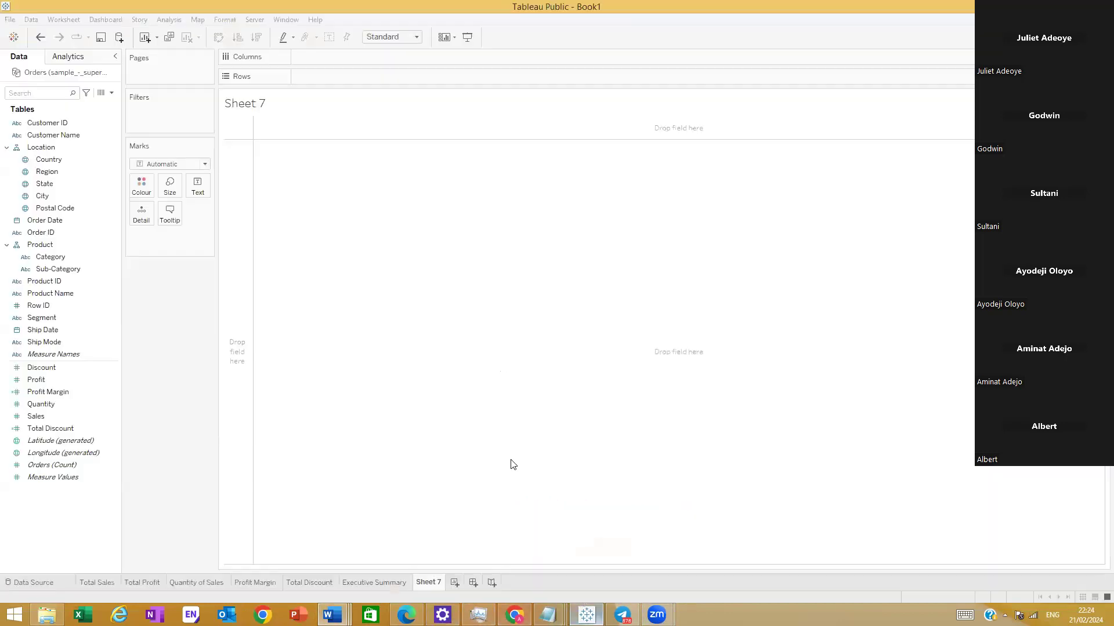
# Step: Rename the new worksheet as Sales by Product Category
pyautogui.doubleClick(429, 582)
pyautogui.write('S')
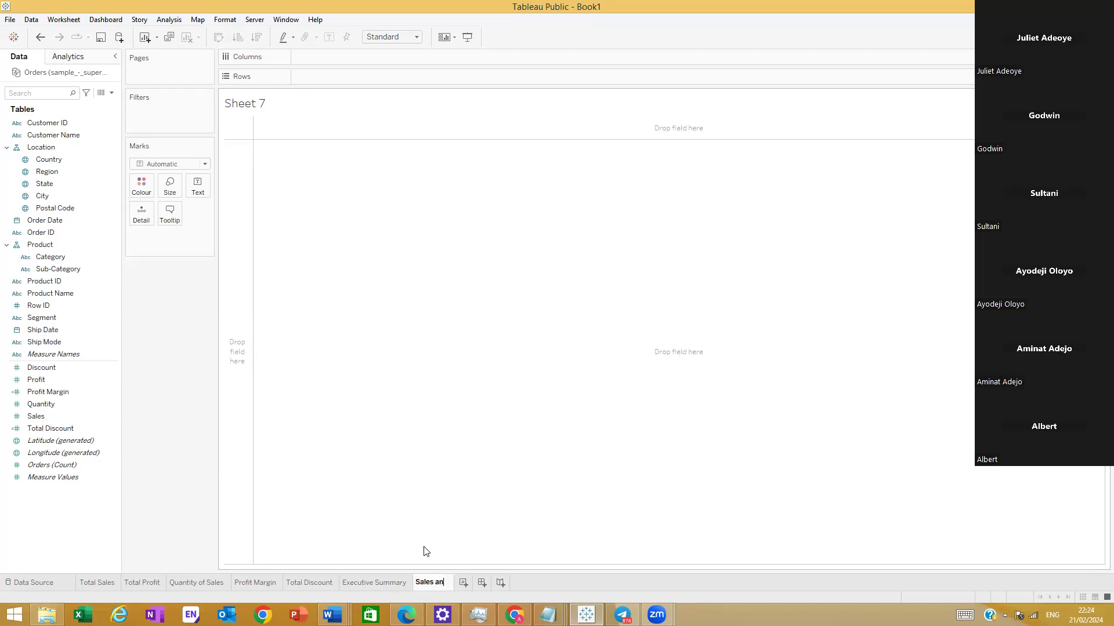
pyautogui.write('by C')
pyautogui.press('BackSpace')
pyautogui.write('Produ')
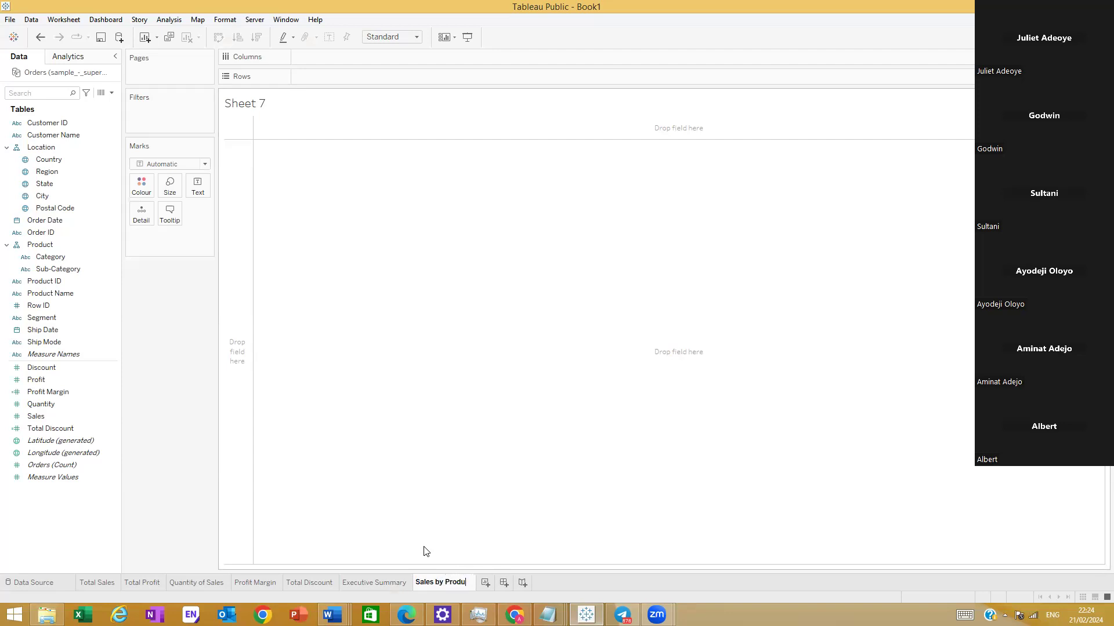
pyautogui.write('ct Category')
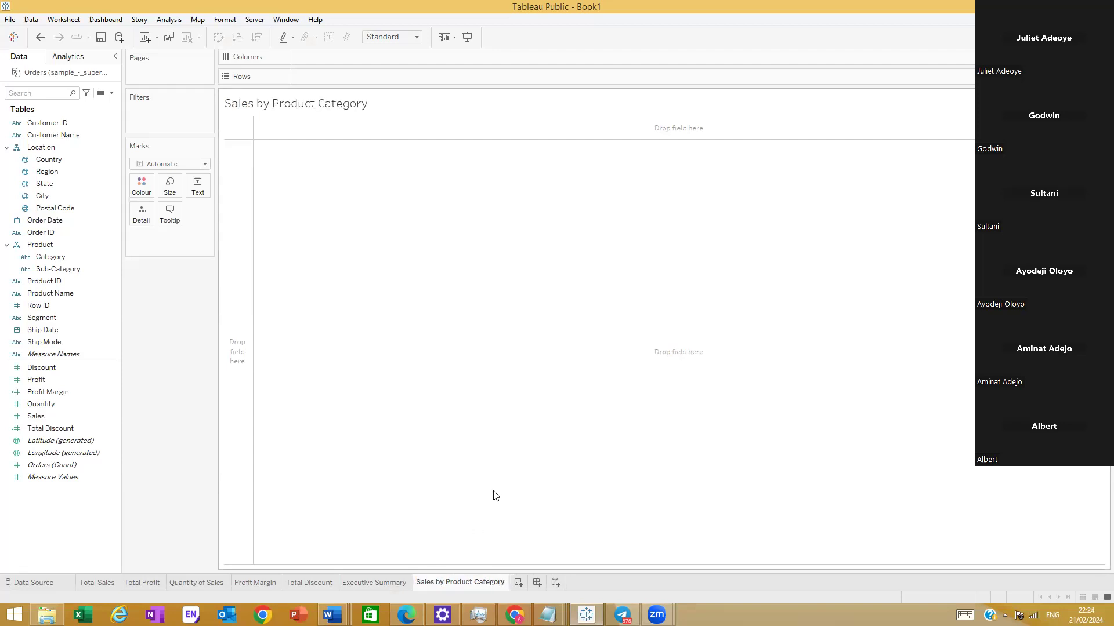
# Step: Set the Sales by Product Category sheet title's font to Trebuchet MS at size 18
pyautogui.doubleClick(310, 99)
pyautogui.moveTo(778, 239); pyautogui.dragTo(621, 237)
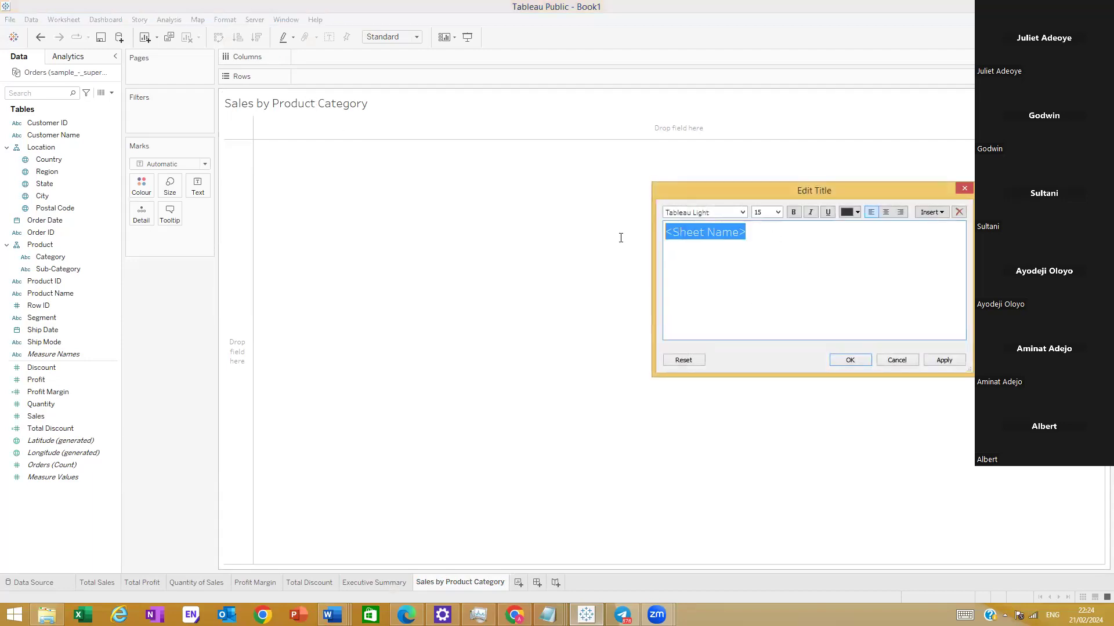
pyautogui.click(778, 213)
pyautogui.click(759, 269)
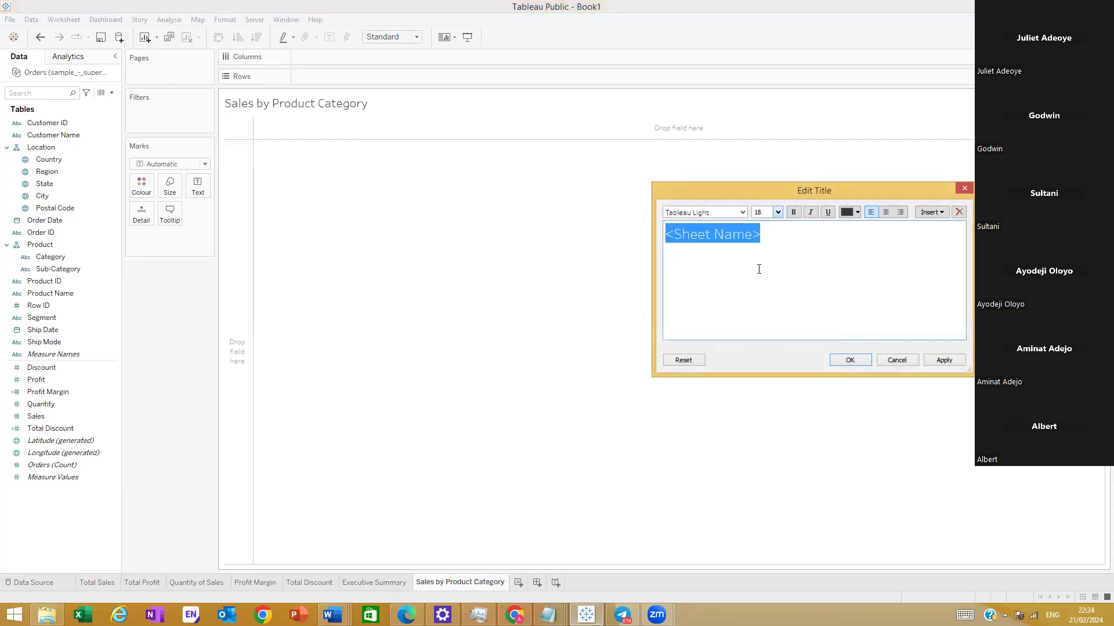
pyautogui.click(740, 214)
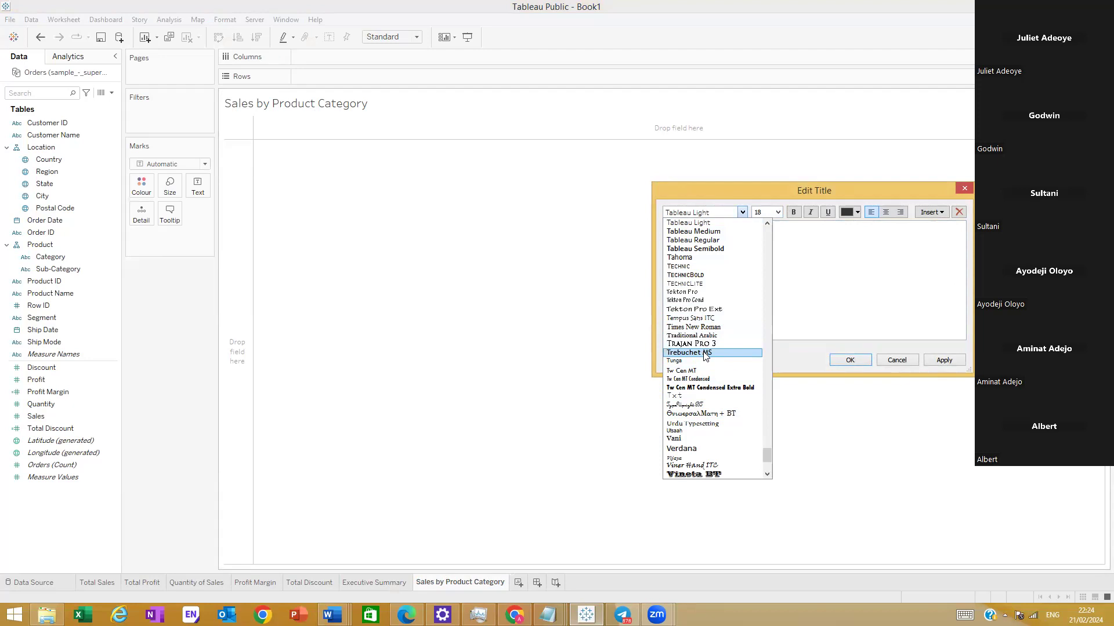
pyautogui.click(720, 353)
pyautogui.click(942, 360)
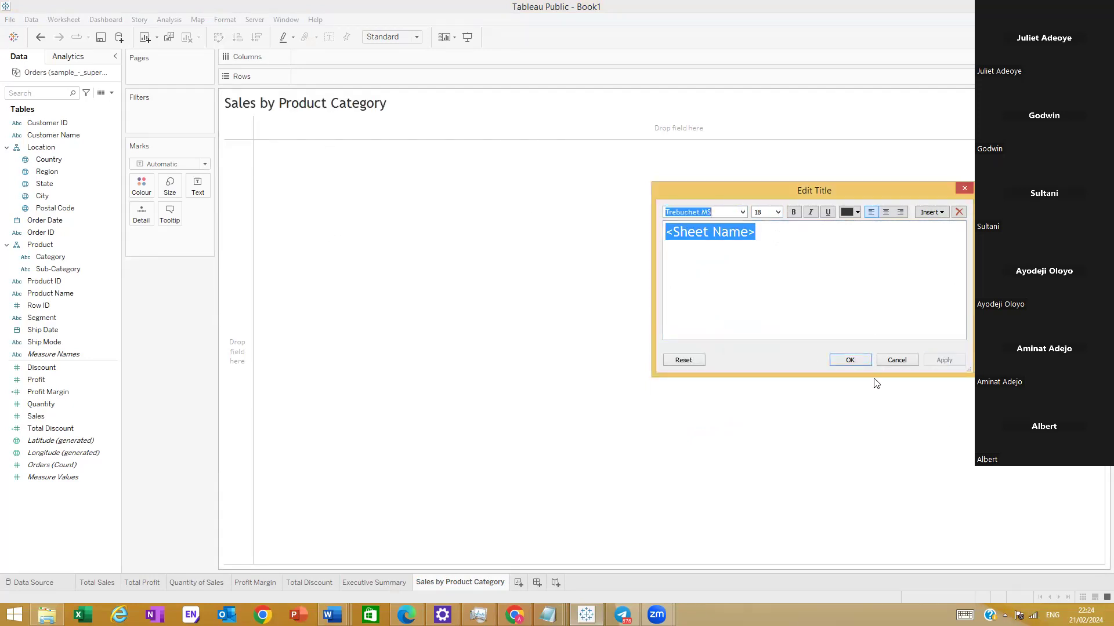
pyautogui.click(838, 361)
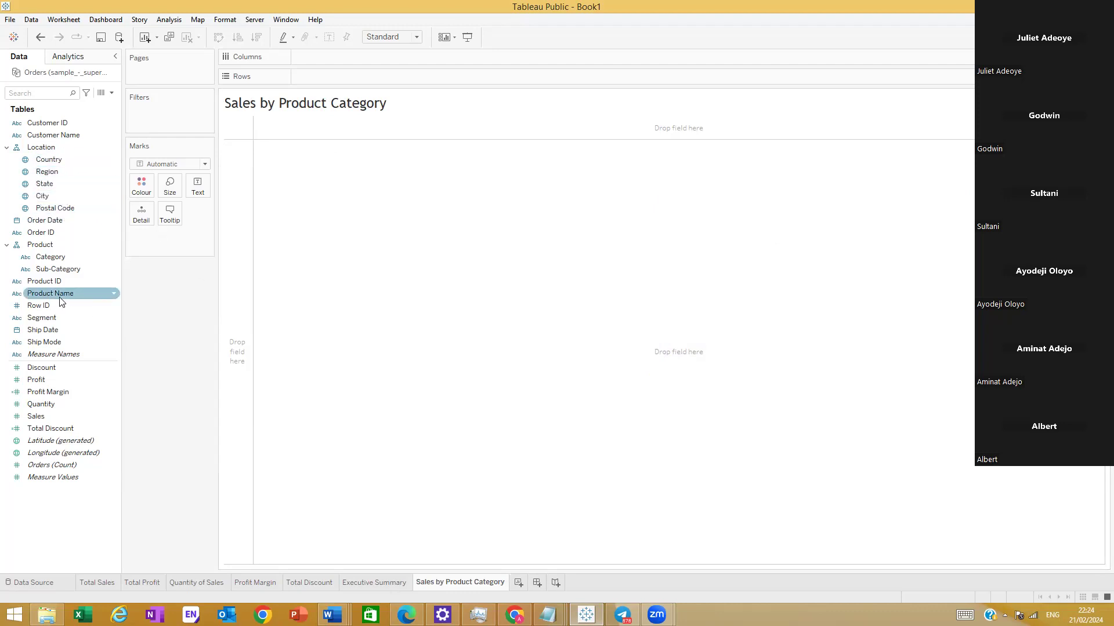
# Step: Open the format settings for the Measure Names header on the Executive Summary worksheet
pyautogui.click(375, 582)
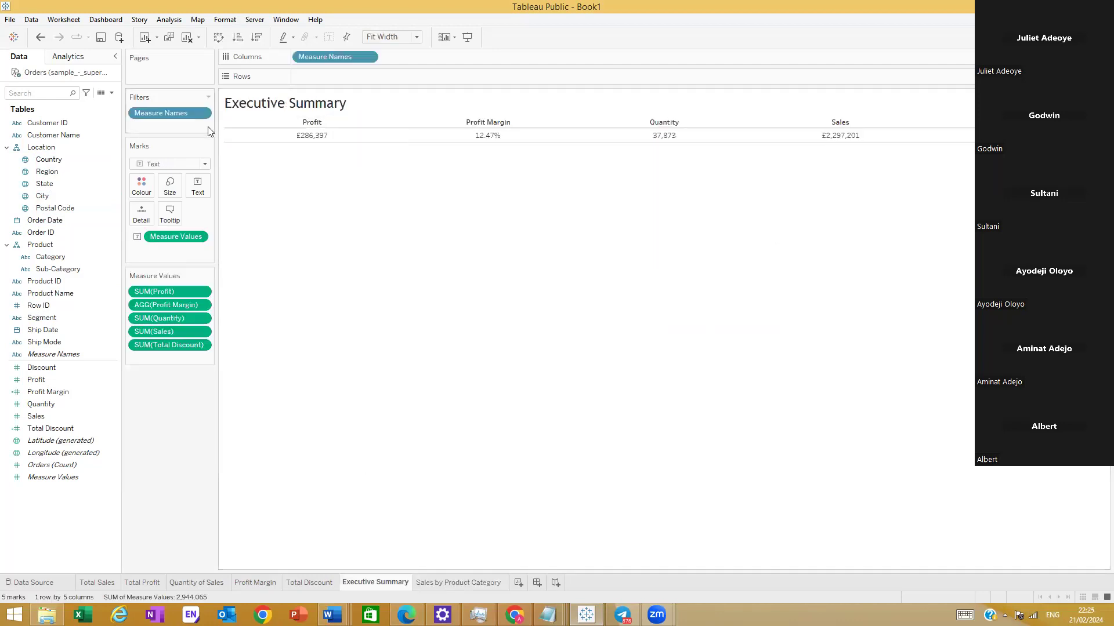
pyautogui.rightClick(243, 120)
pyautogui.click(300, 173)
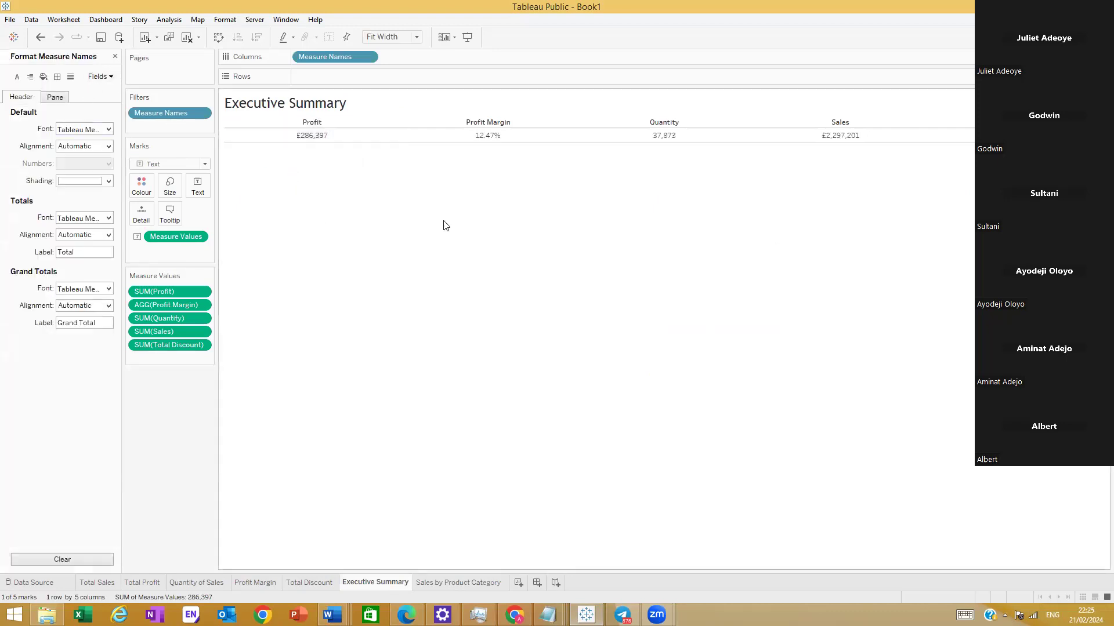
pyautogui.rightClick(422, 141)
pyautogui.rightClick(424, 139)
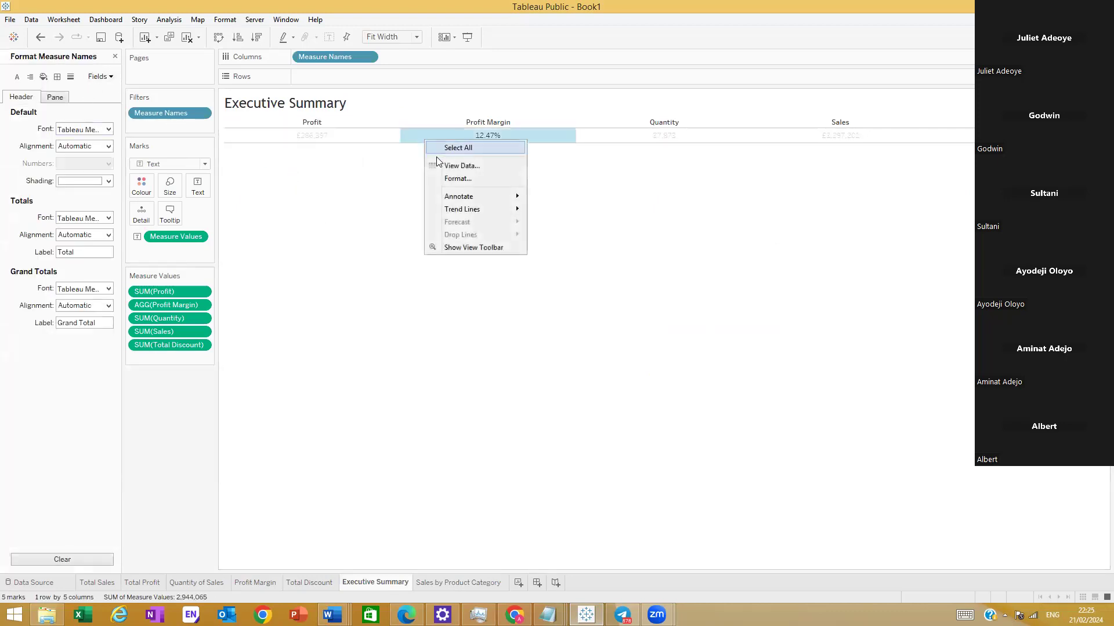
pyautogui.click(311, 149)
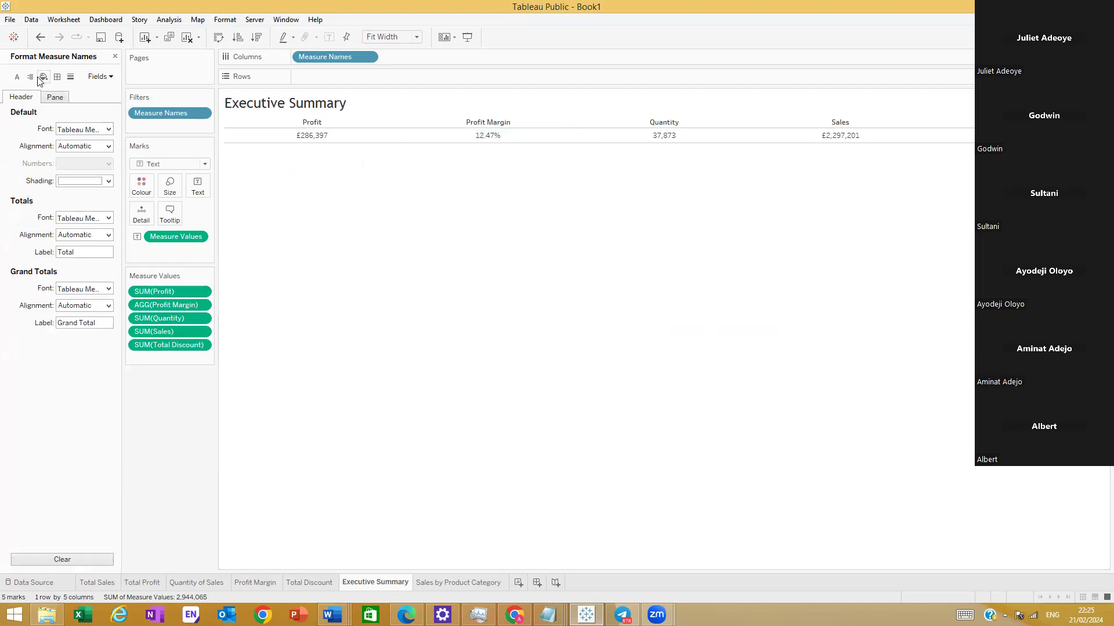
# Step: Examine the Executive Summary's line format options for the whole sheet and for the rows
pyautogui.click(71, 77)
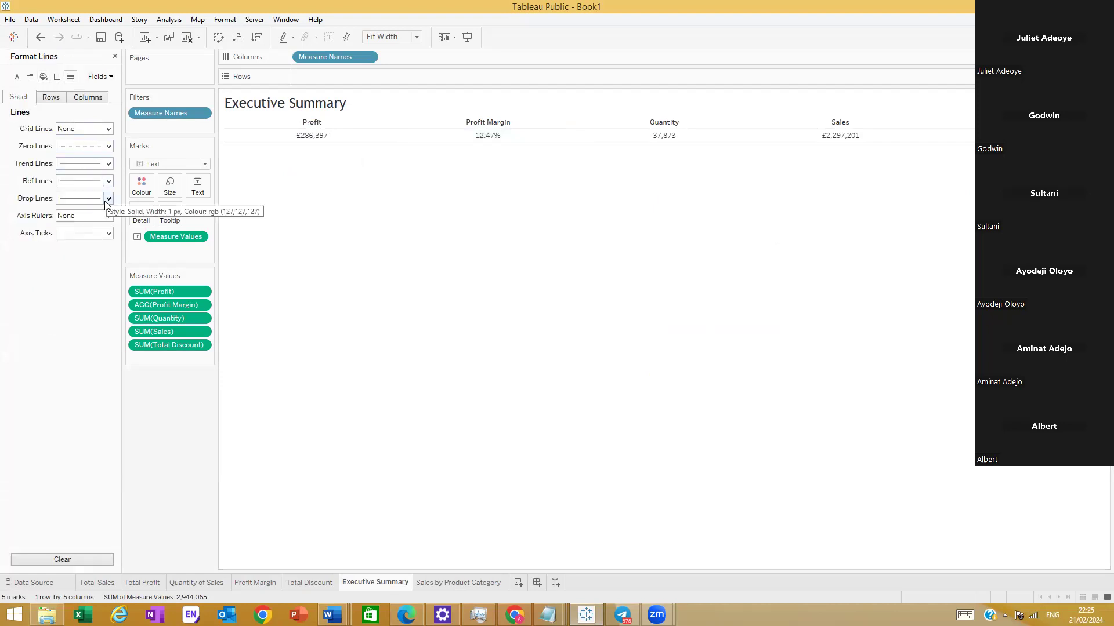
pyautogui.click(51, 98)
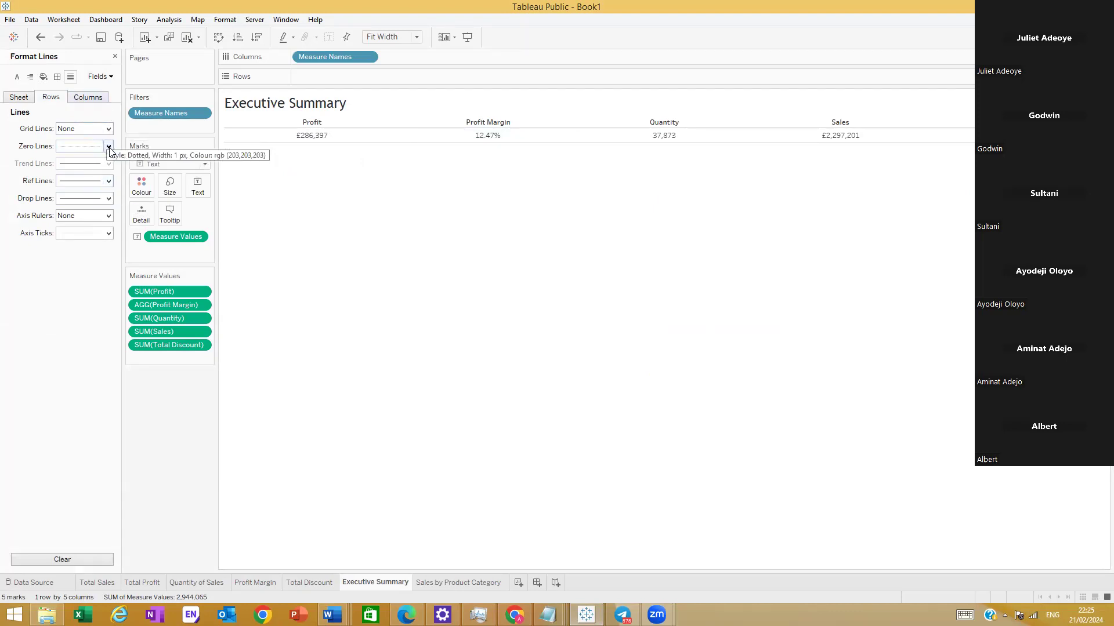
pyautogui.click(109, 199)
pyautogui.click(108, 183)
pyautogui.click(19, 98)
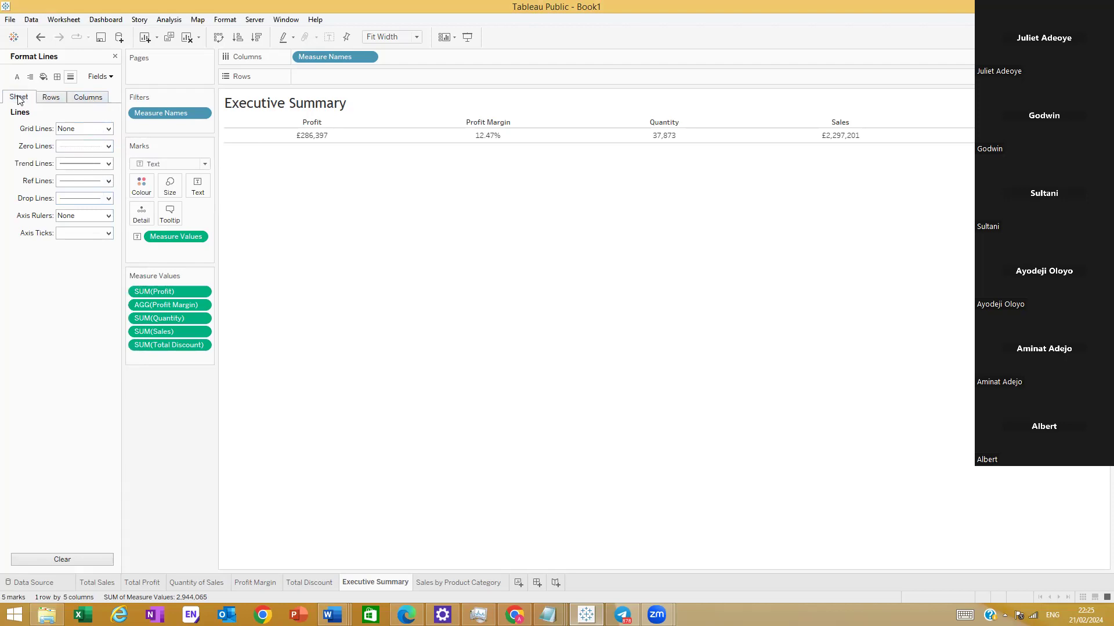
# Step: Set the whole sheet's axis ticks, trend lines, reference lines and drop lines to None
pyautogui.click(109, 234)
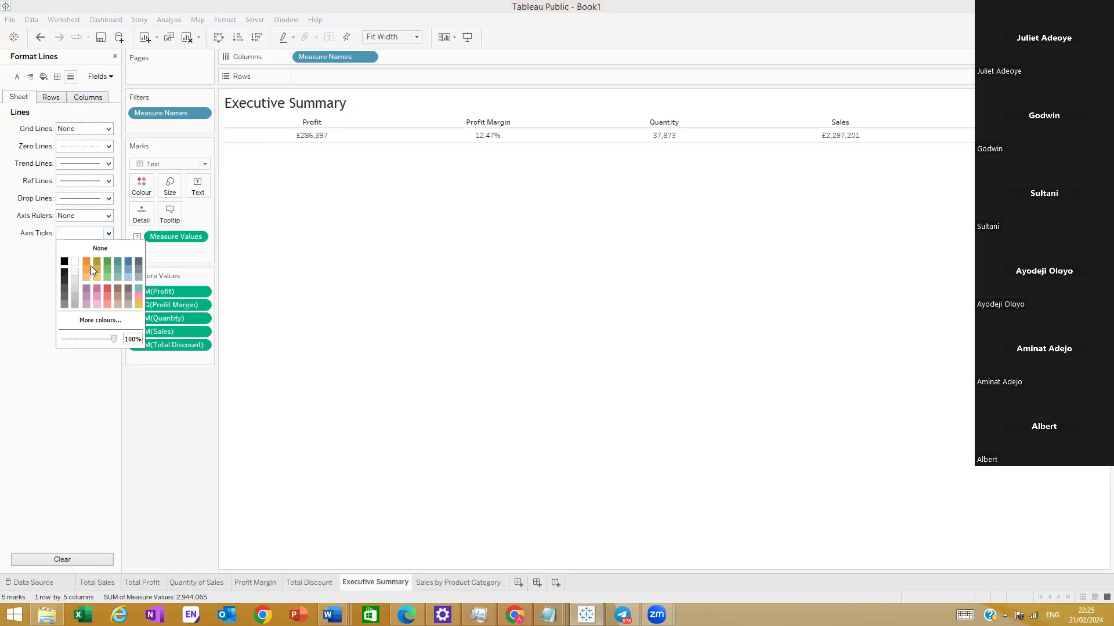
pyautogui.click(98, 246)
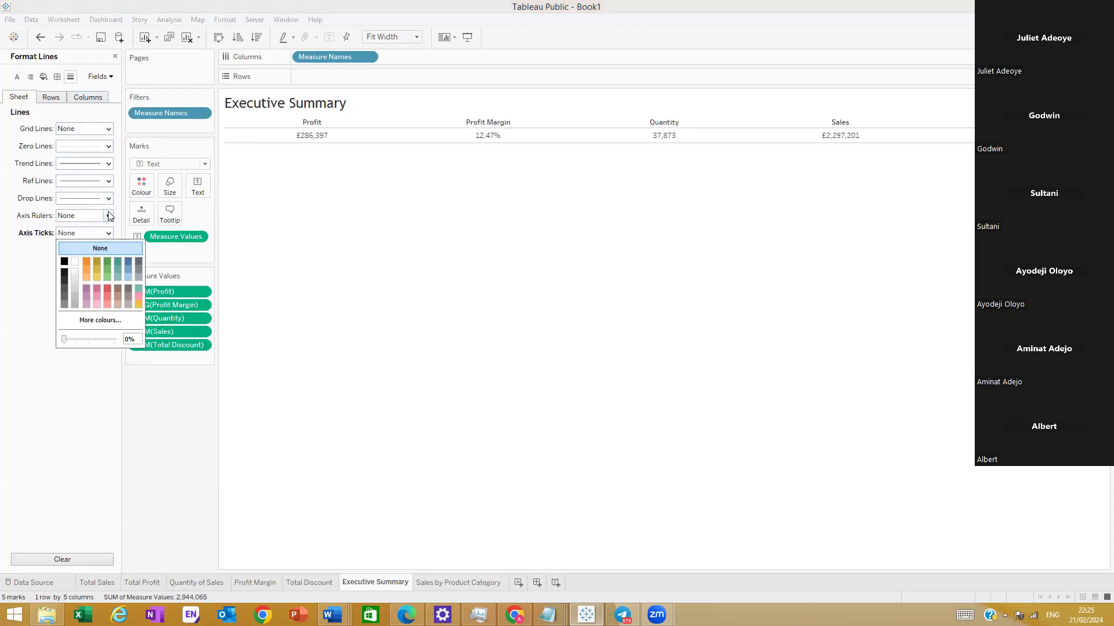
pyautogui.click(110, 164)
pyautogui.click(103, 179)
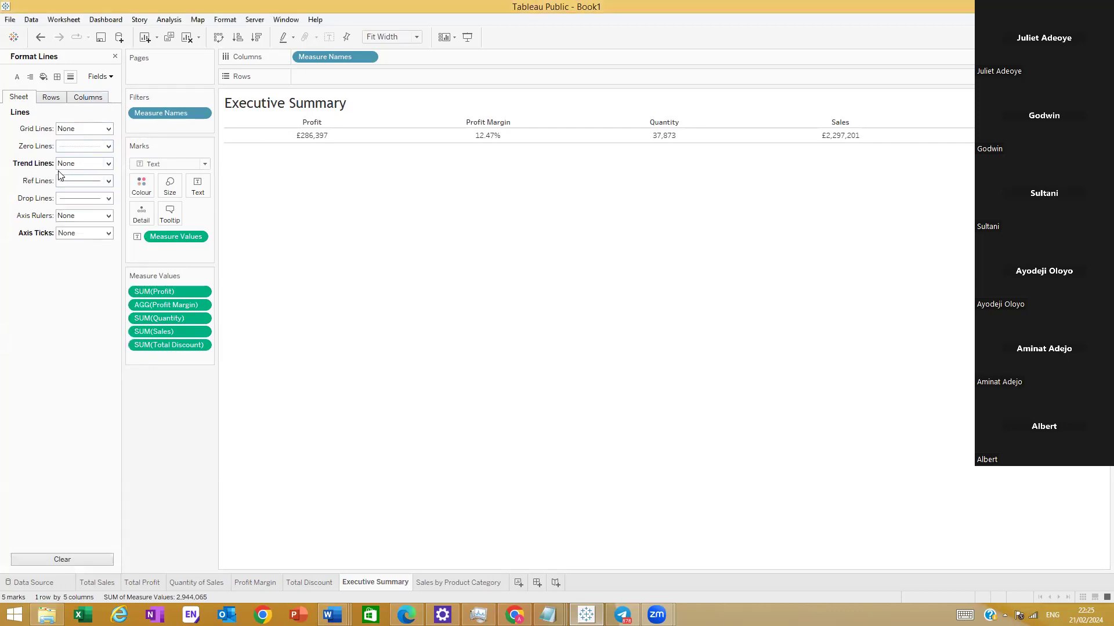
pyautogui.click(108, 184)
pyautogui.click(98, 194)
pyautogui.click(108, 199)
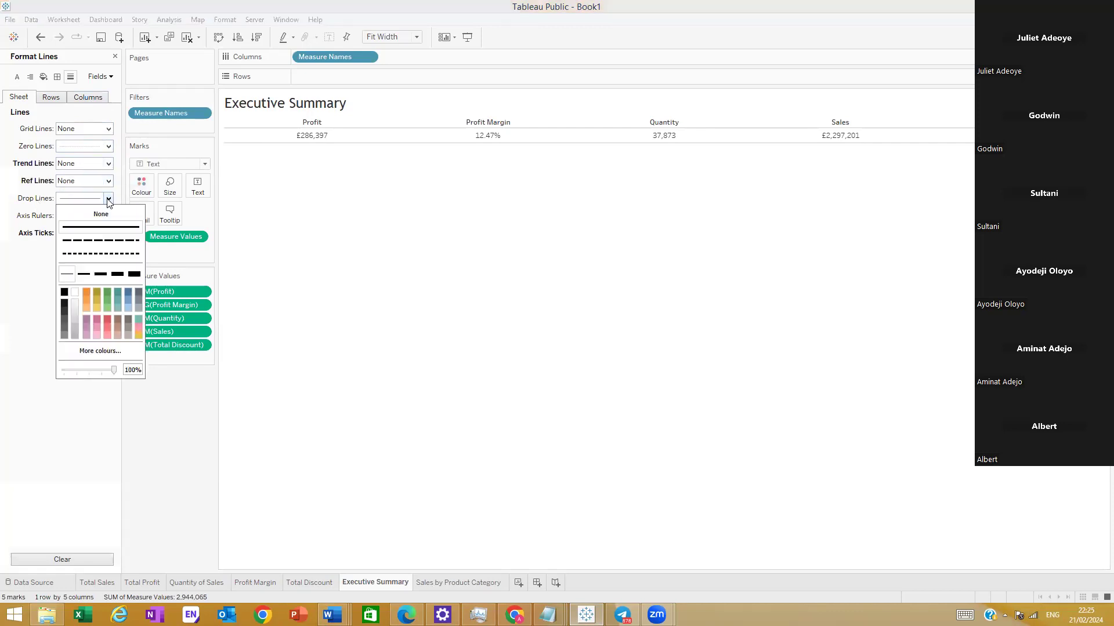
pyautogui.click(65, 99)
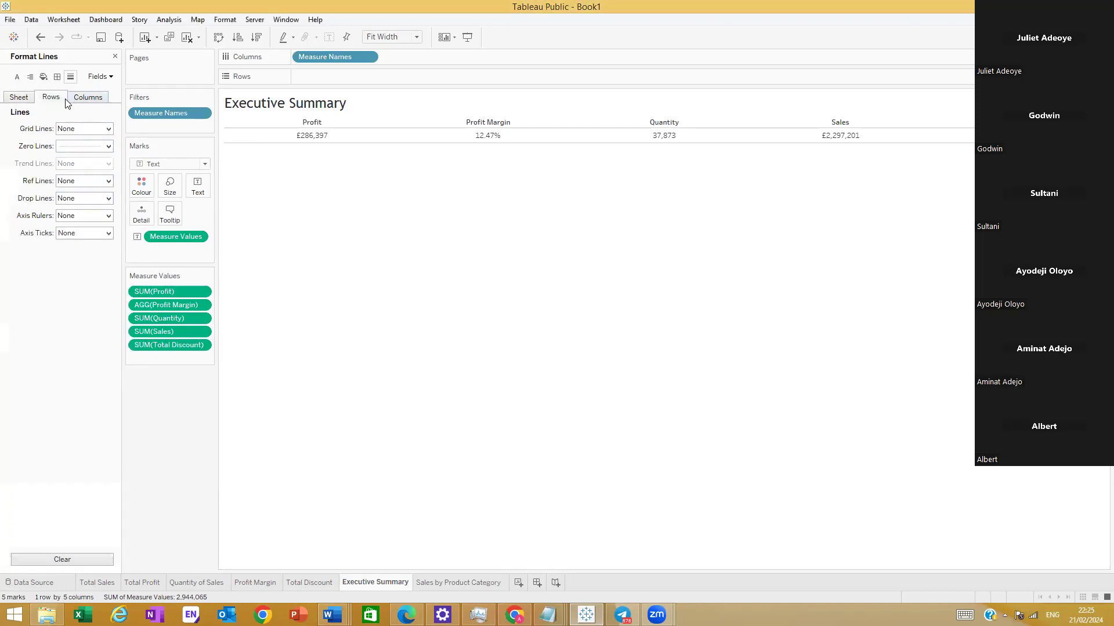
# Step: Set the zero lines to None for both the rows and the columns of the Executive Summary
pyautogui.click(107, 147)
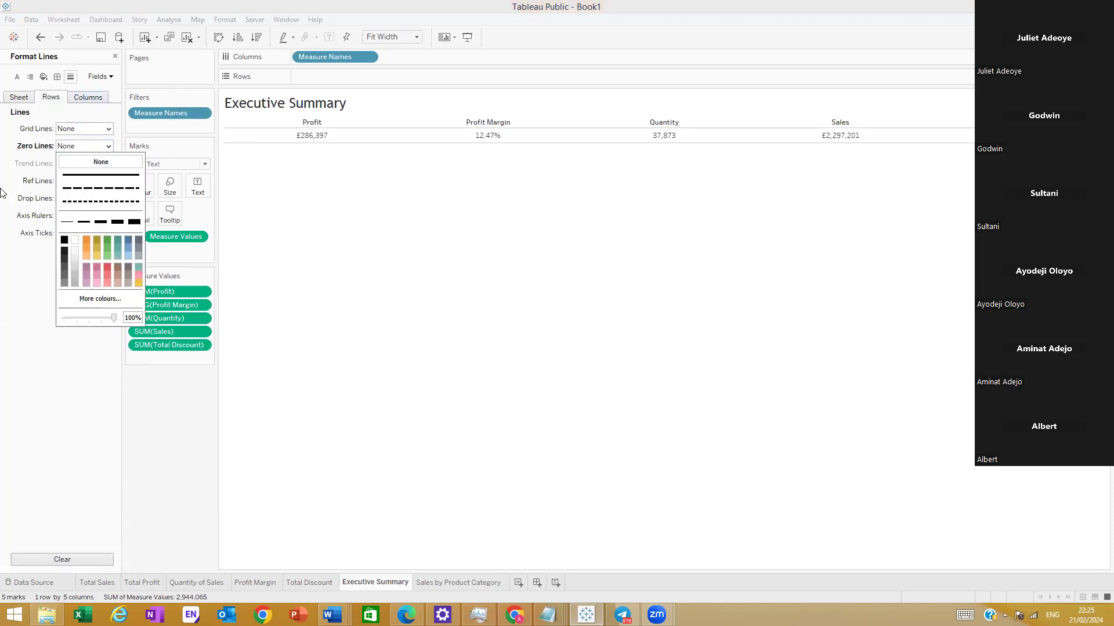
pyautogui.click(19, 230)
pyautogui.click(85, 96)
pyautogui.click(108, 146)
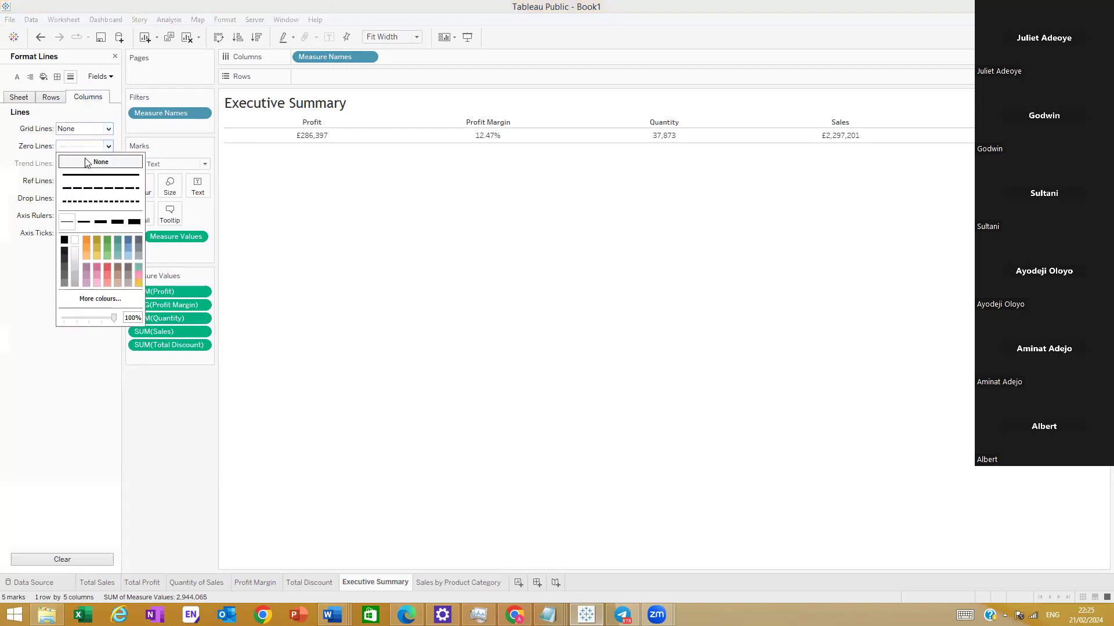
pyautogui.click(22, 100)
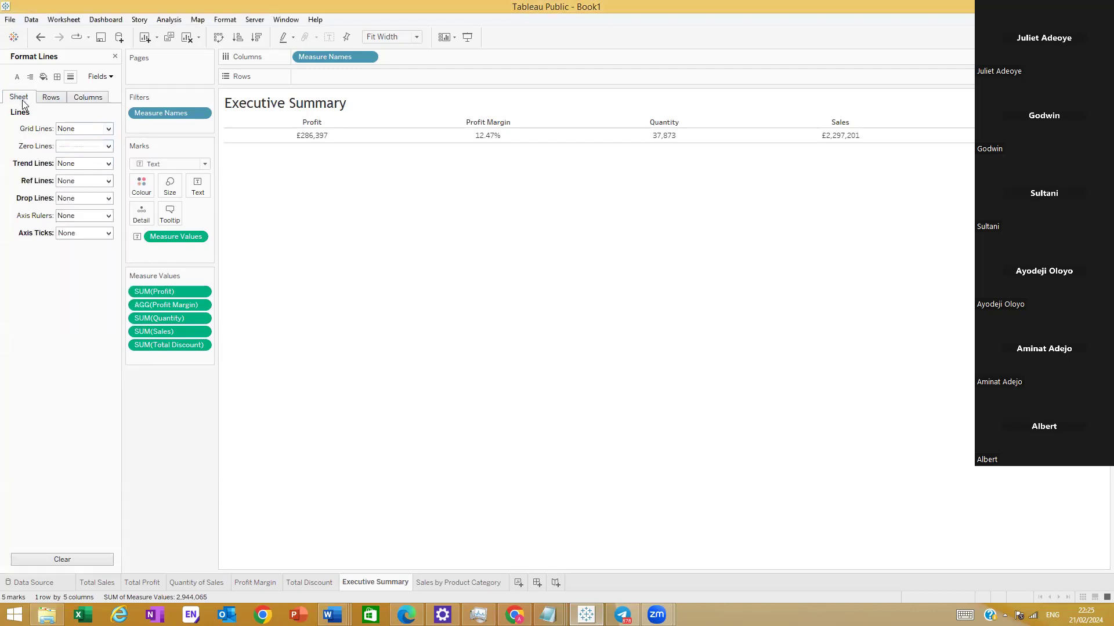
# Step: Set the pane border of the whole sheet's row divider to None in the Executive Summary's border format
pyautogui.click(56, 78)
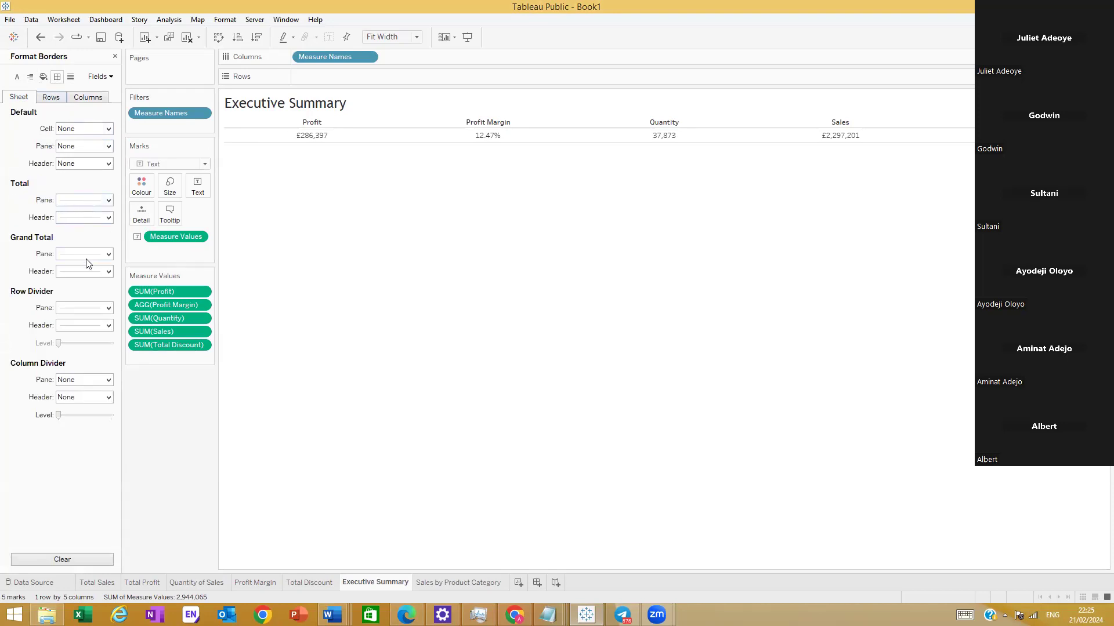
pyautogui.click(108, 308)
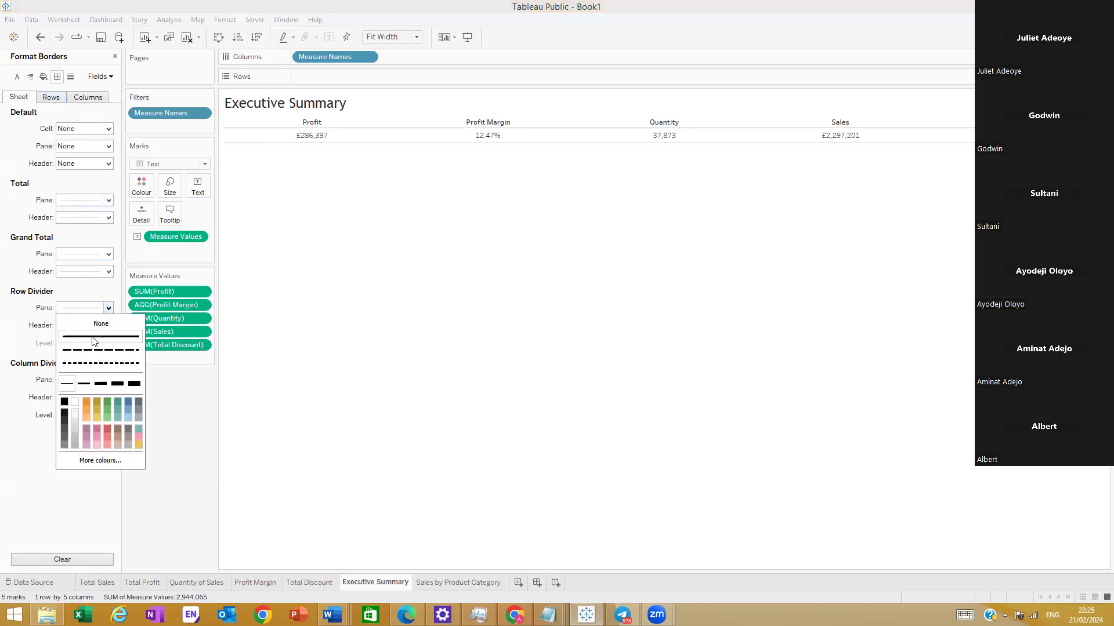
pyautogui.click(50, 283)
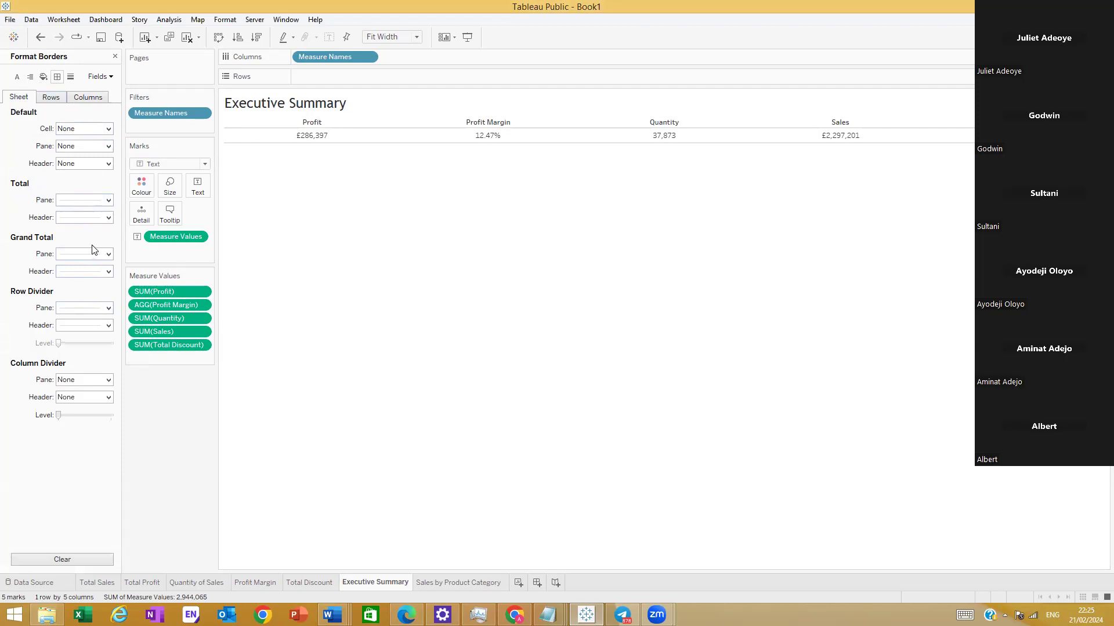
pyautogui.click(108, 308)
pyautogui.click(97, 323)
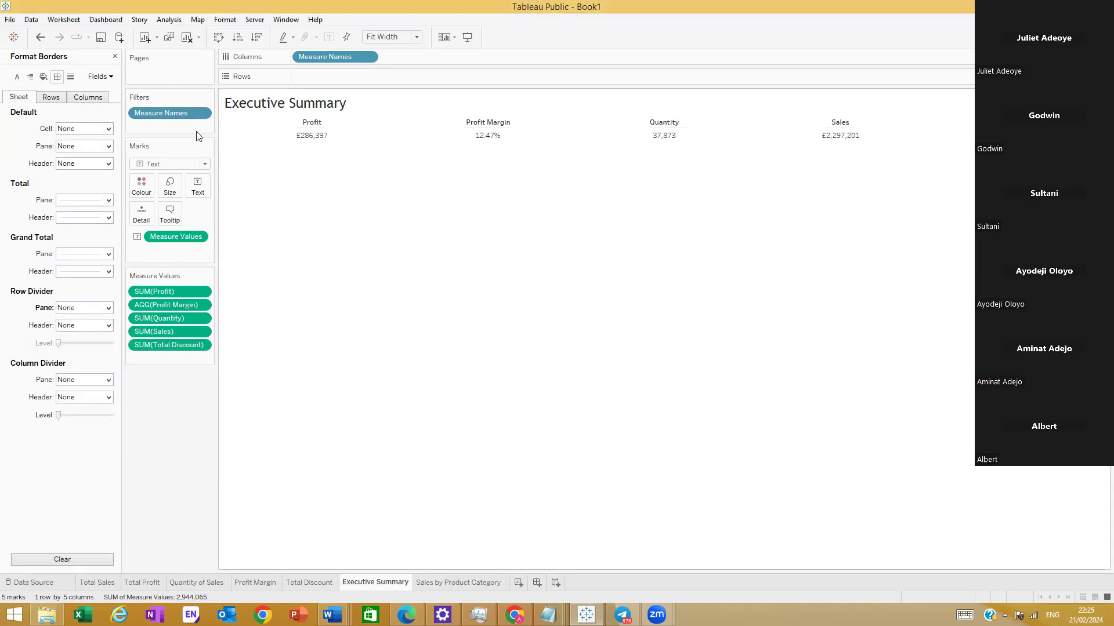
# Step: Set the pane font of the Executive Summary values to Tableau Semibold, size 12
pyautogui.click(322, 137)
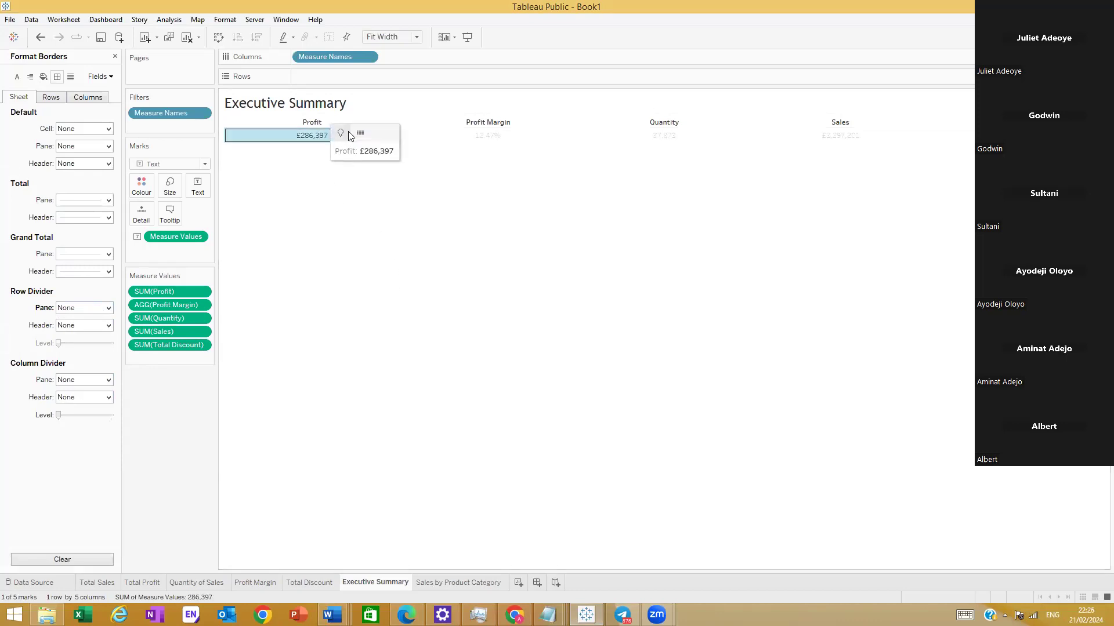
pyautogui.rightClick(315, 134)
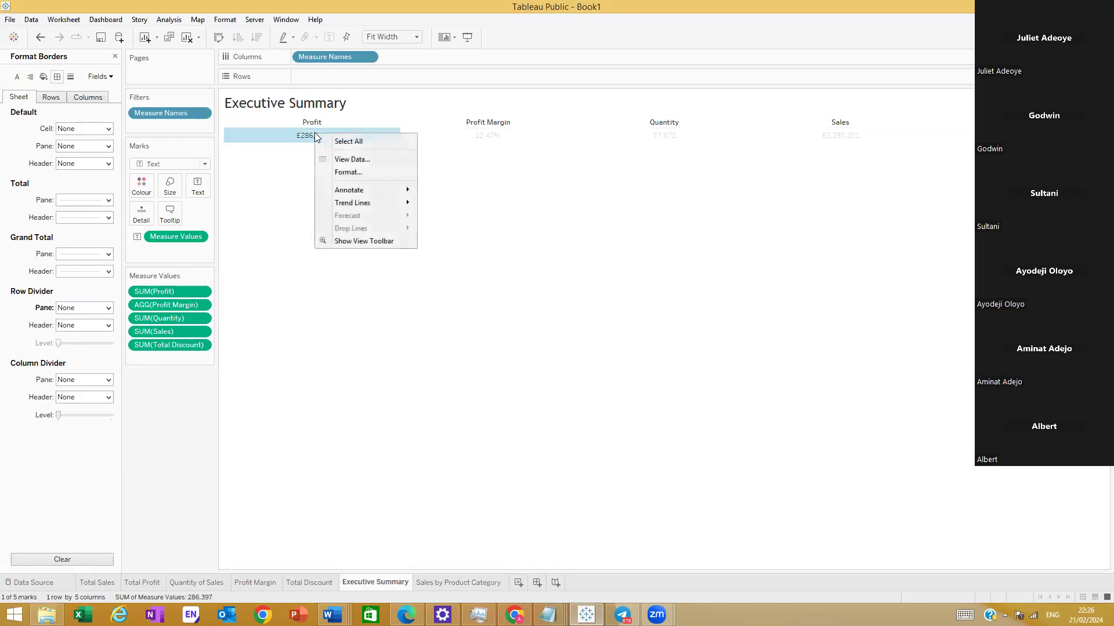
pyautogui.click(351, 172)
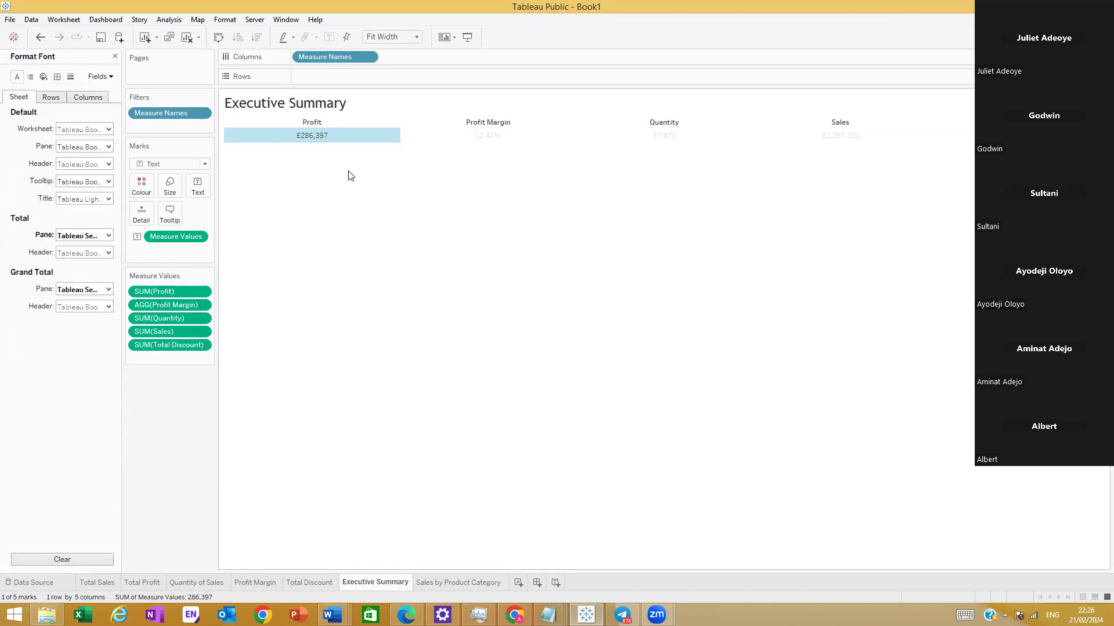
pyautogui.click(109, 146)
pyautogui.click(84, 180)
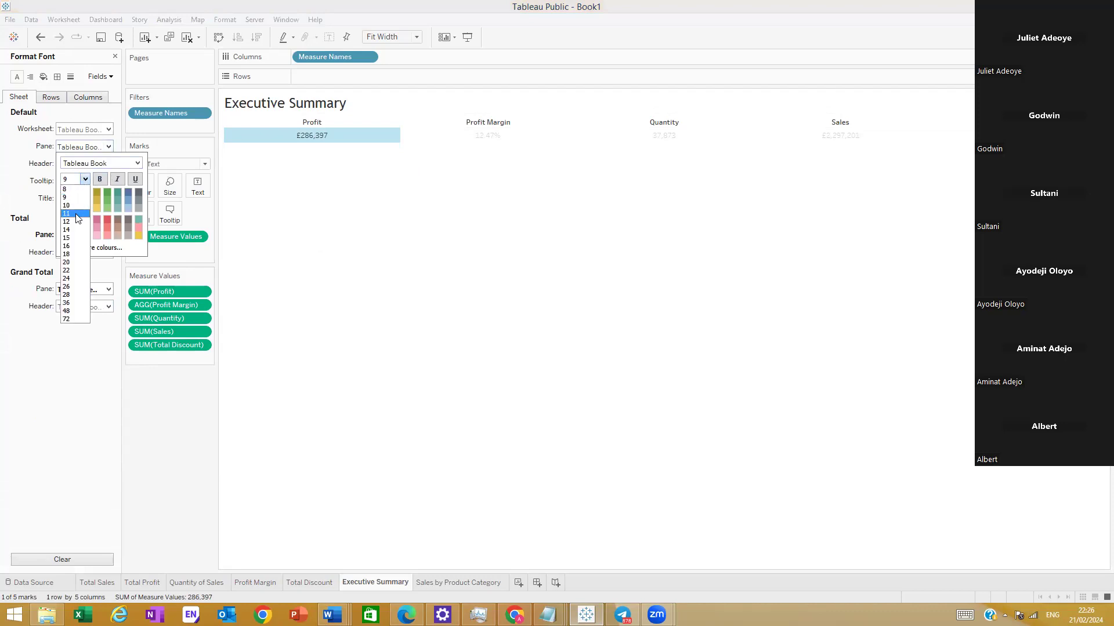
pyautogui.click(74, 220)
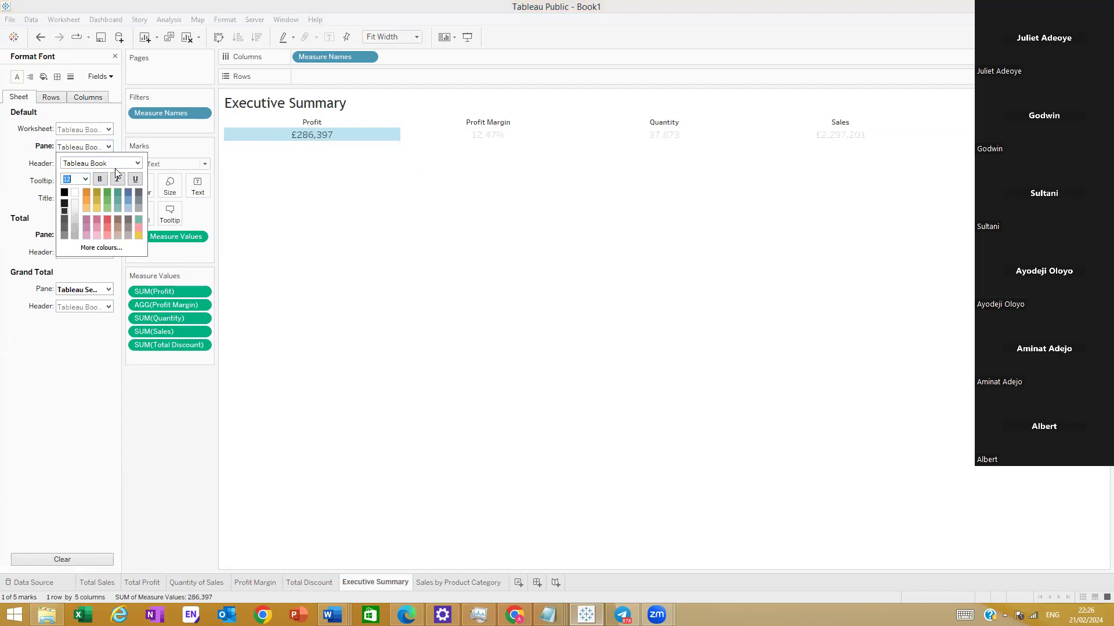
pyautogui.click(137, 163)
pyautogui.click(93, 211)
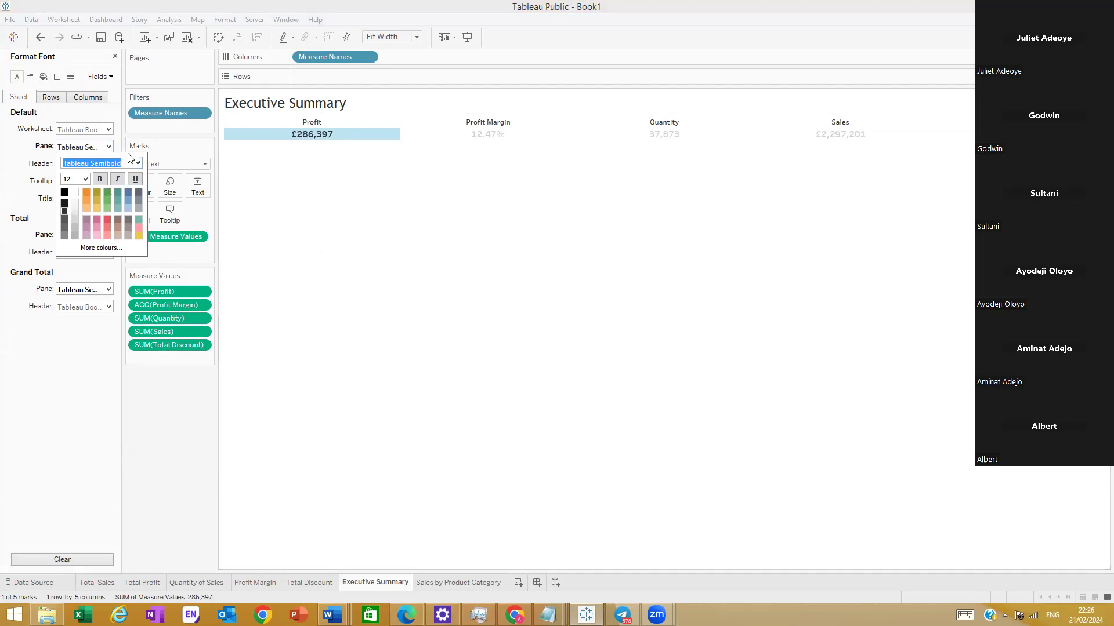
# Step: Set the font size of the Executive Summary values to 10
pyautogui.click(85, 179)
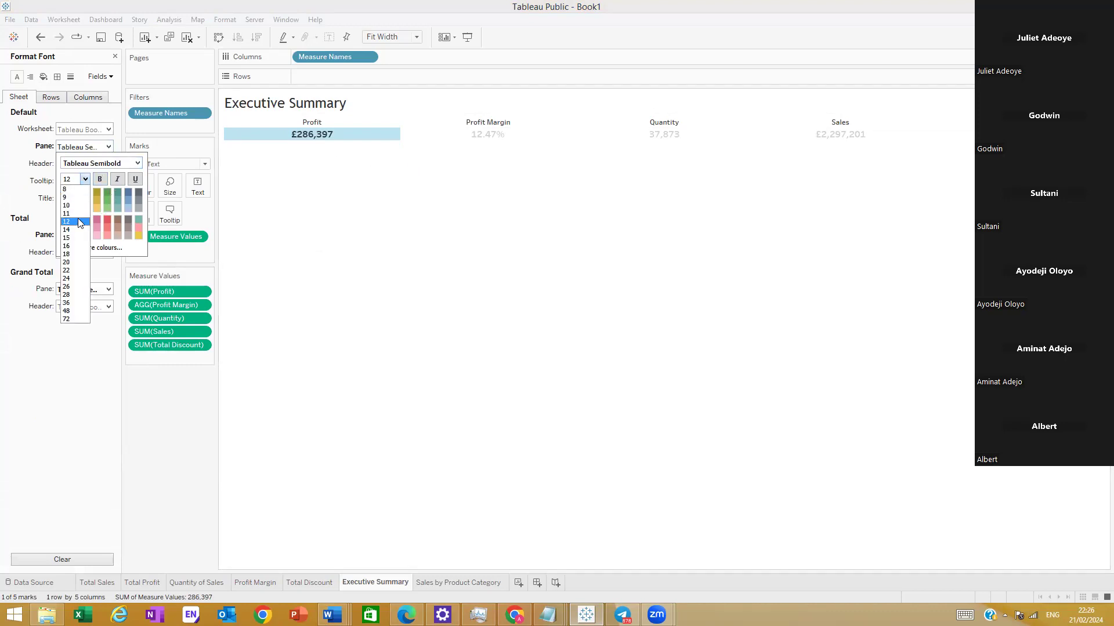
pyautogui.click(78, 207)
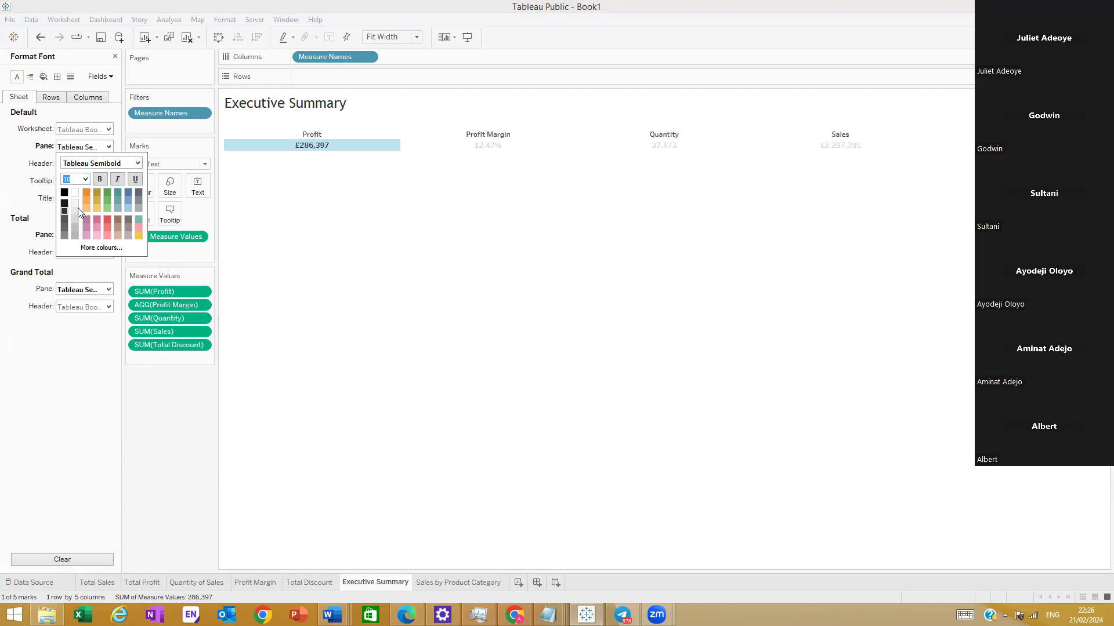
pyautogui.click(480, 152)
pyautogui.click(480, 146)
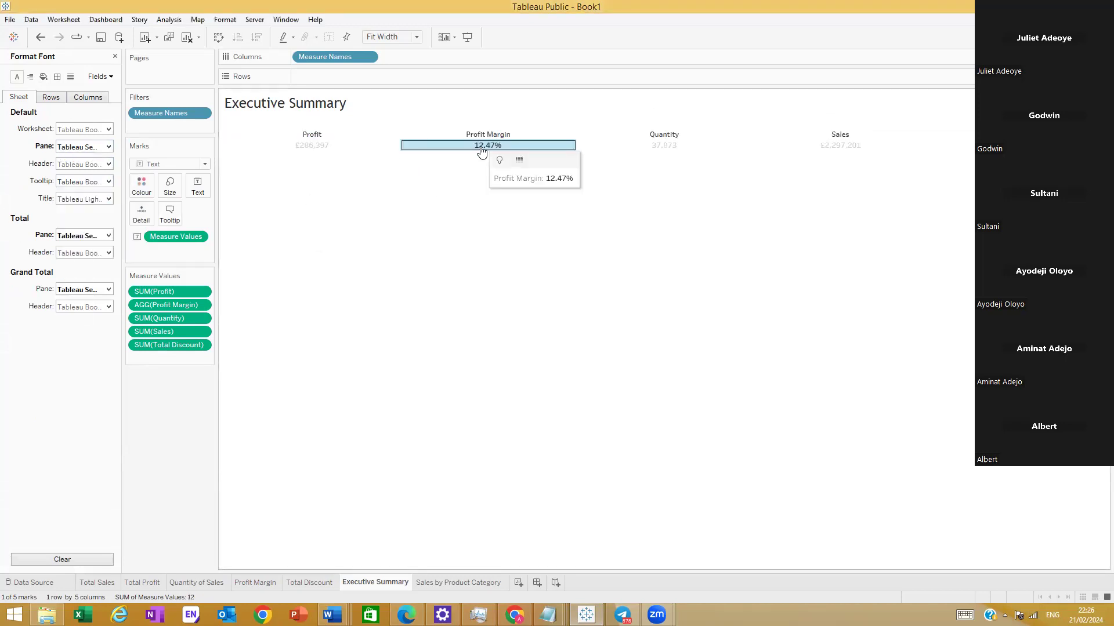
pyautogui.click(479, 198)
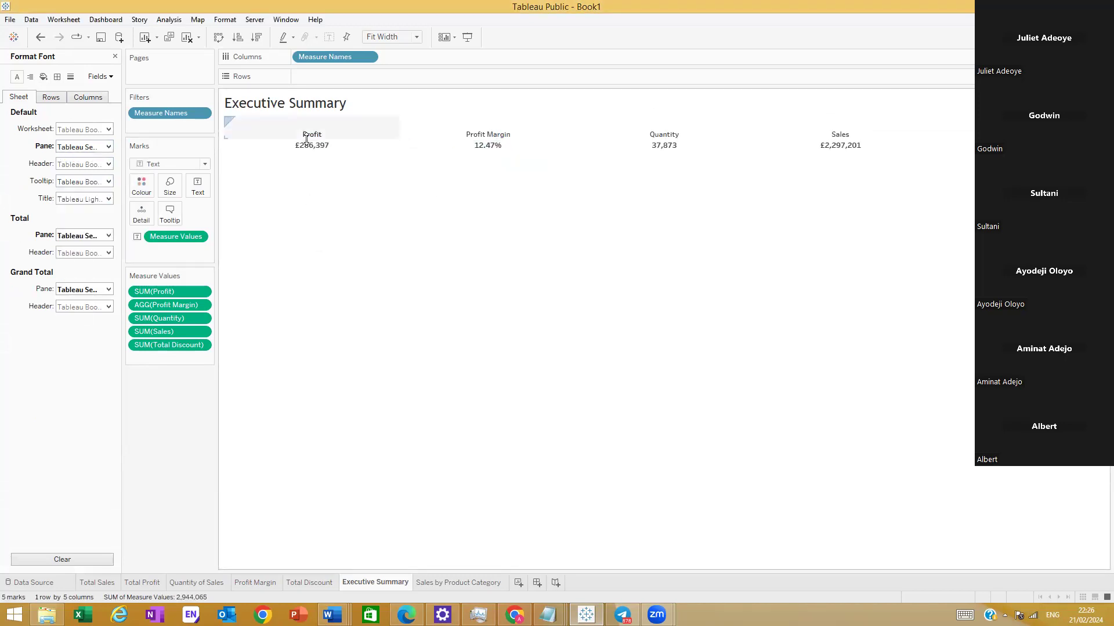
# Step: Set the Executive Summary header font to Tw Cen MT Condensed Extra Bold, size 12
pyautogui.click(108, 164)
pyautogui.click(85, 196)
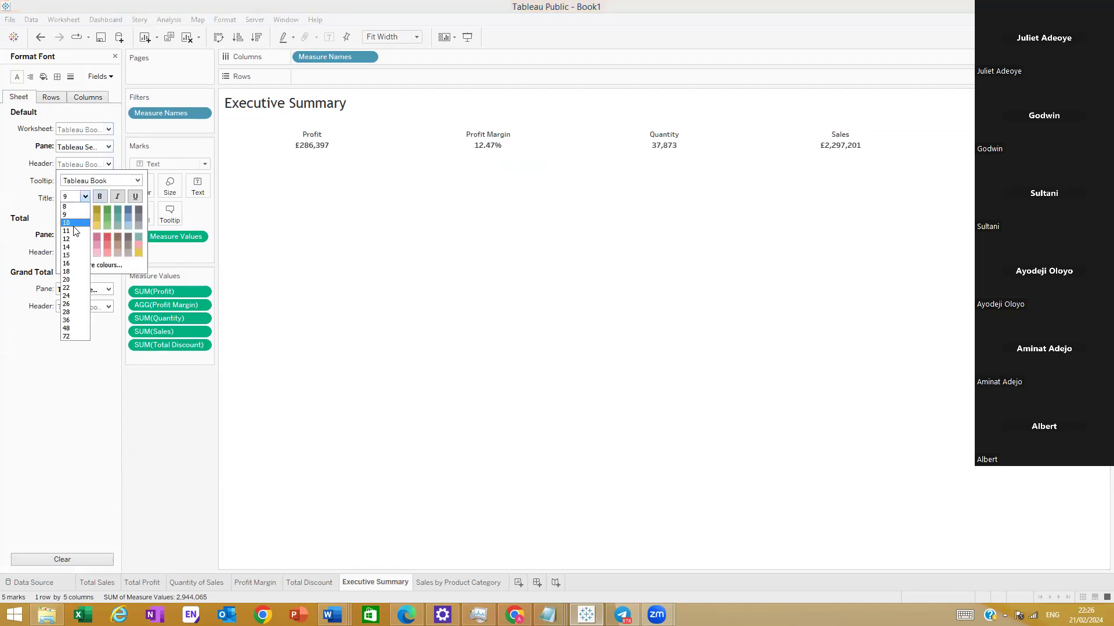
pyautogui.click(73, 239)
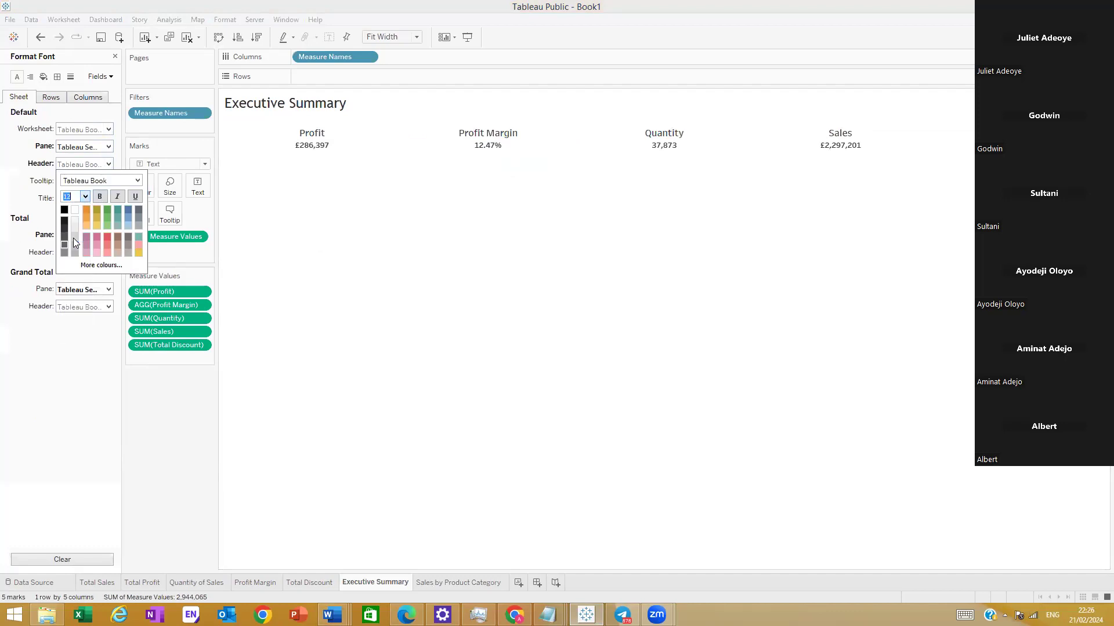
pyautogui.click(138, 181)
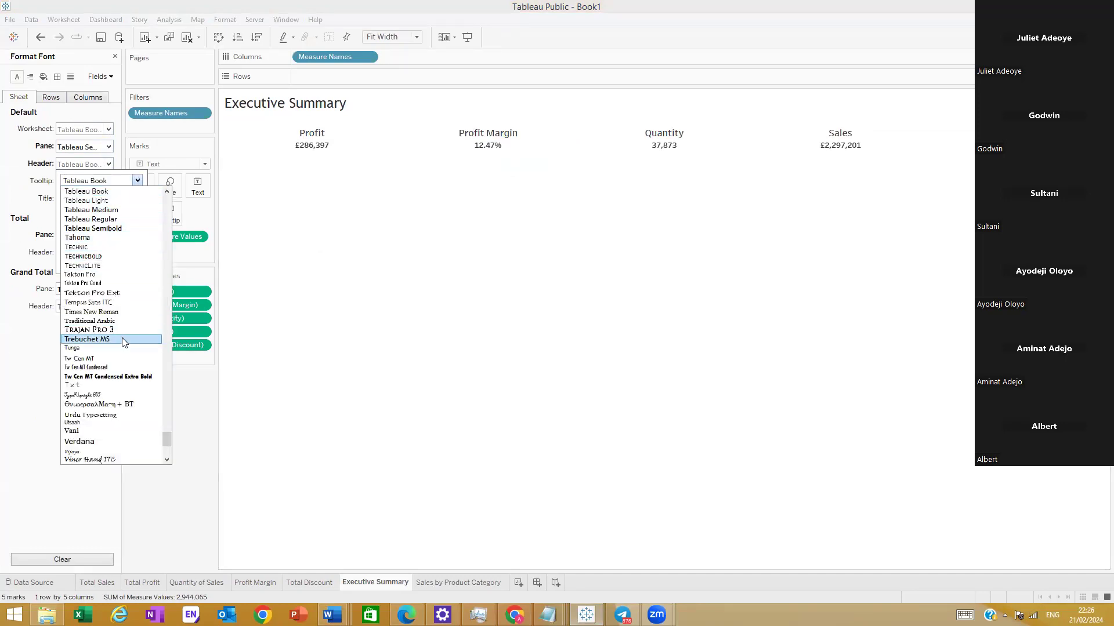
pyautogui.click(124, 377)
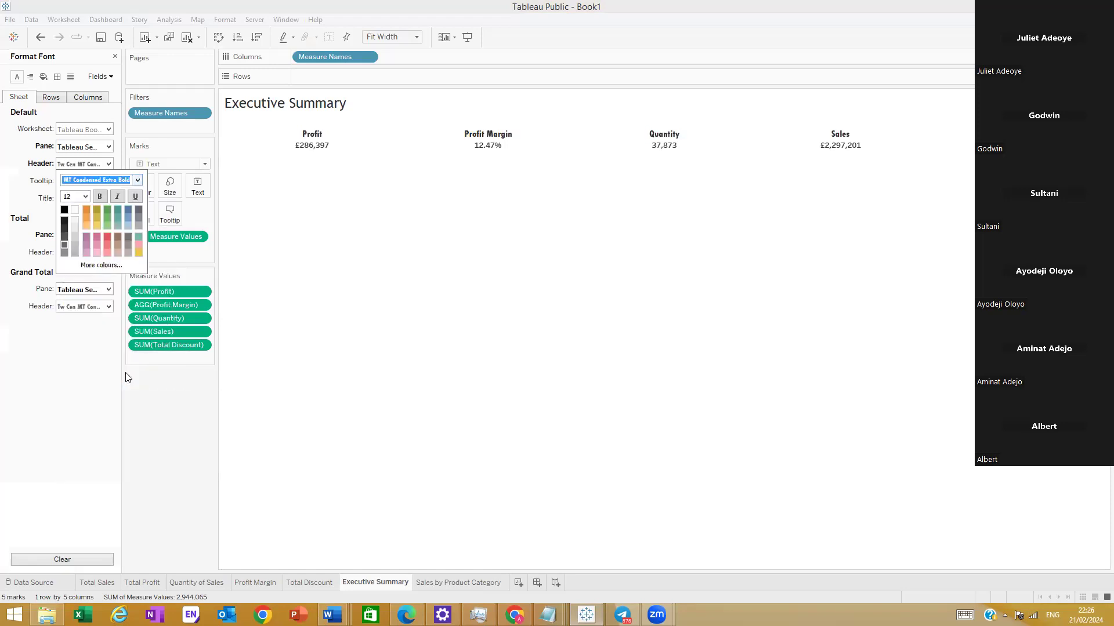
pyautogui.click(241, 240)
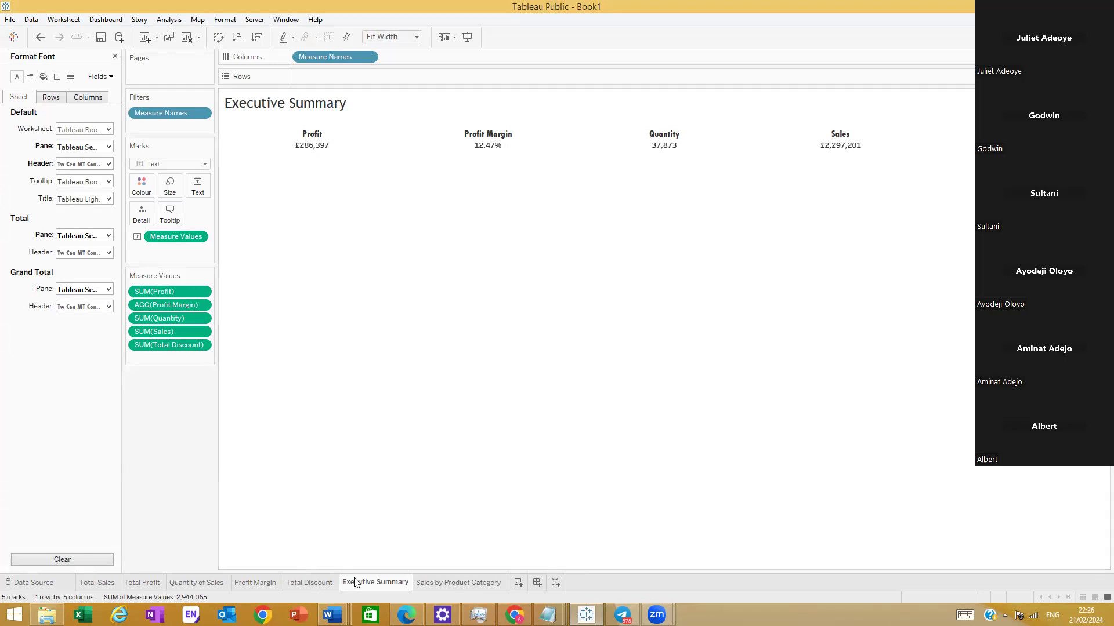
# Step: On the Sales by Product Category sheet, build a bar chart with the Product hierarchy on Rows and Sales on Columns
pyautogui.click(427, 582)
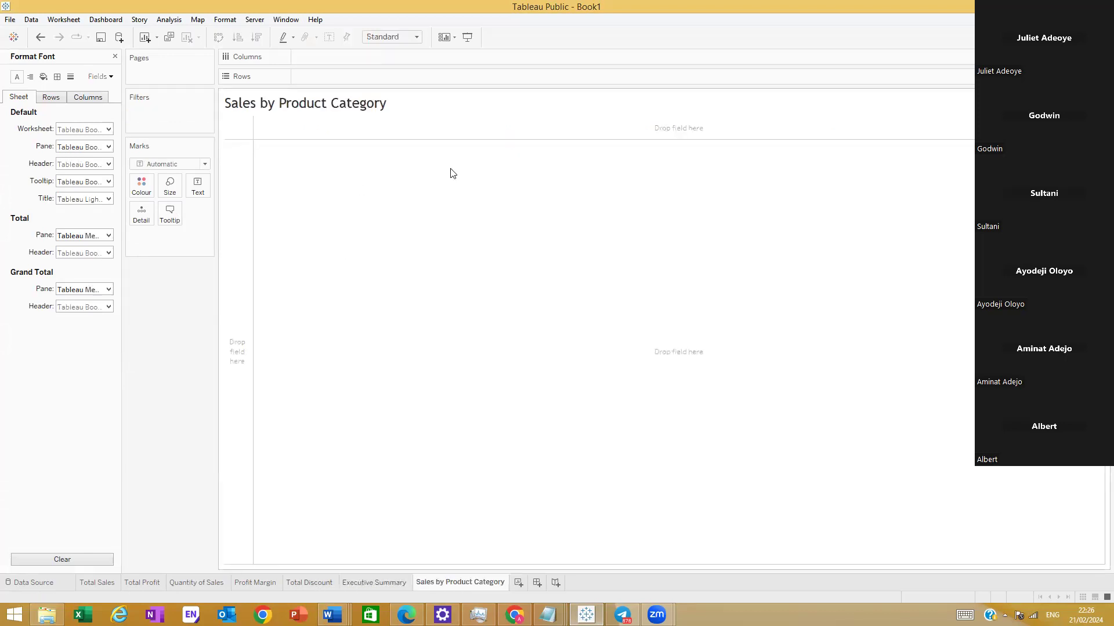
pyautogui.click(349, 584)
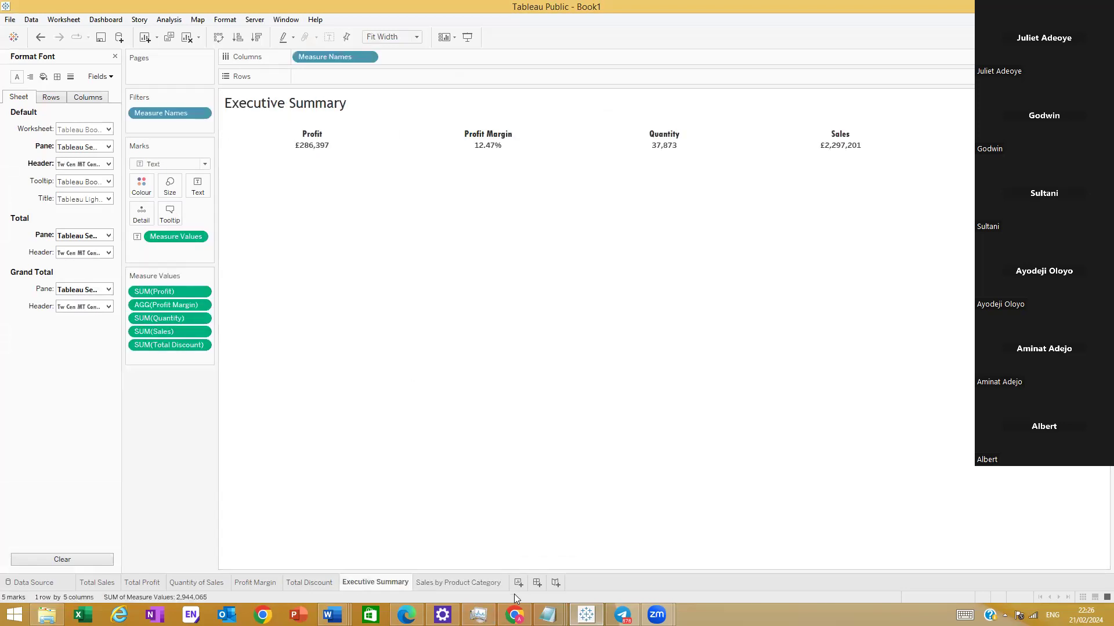
pyautogui.click(470, 583)
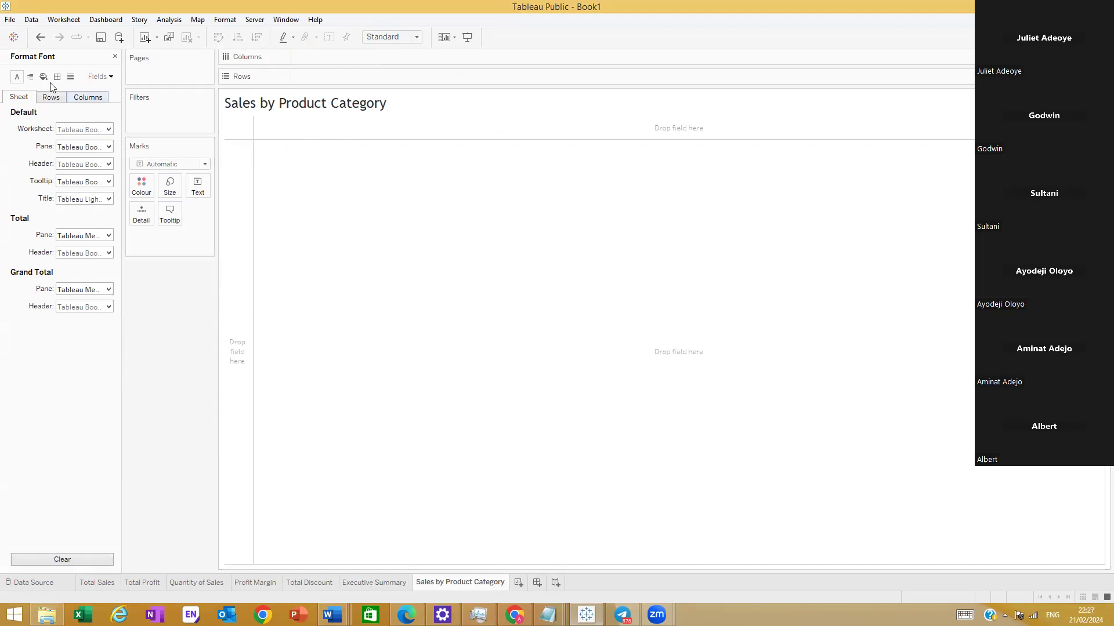
pyautogui.click(115, 56)
pyautogui.click(95, 268)
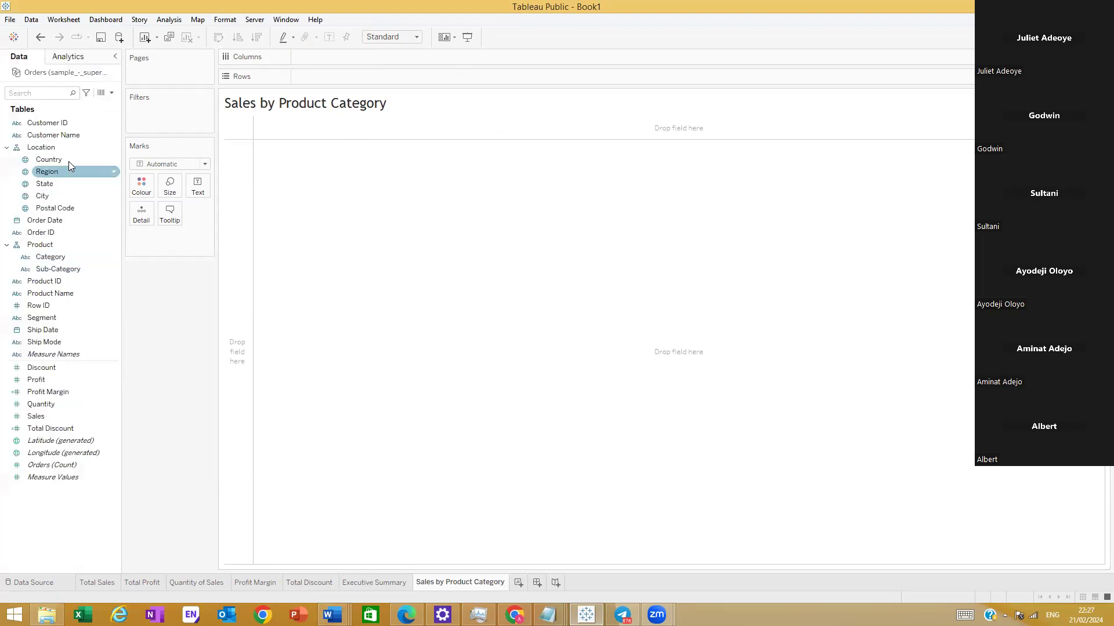
pyautogui.moveTo(40, 244); pyautogui.dragTo(325, 76)
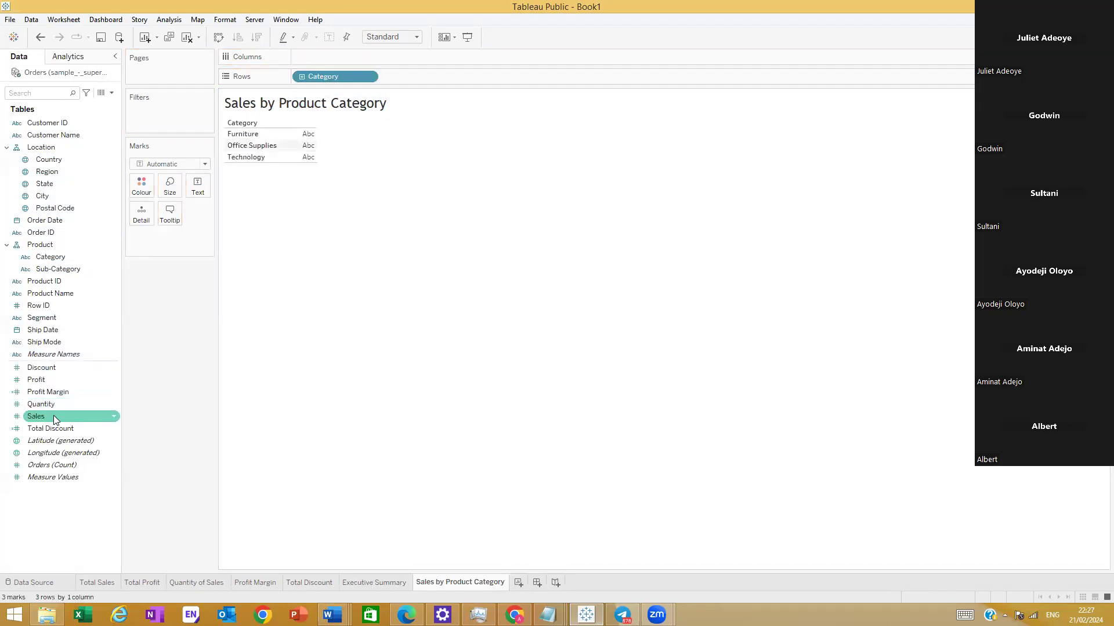
pyautogui.moveTo(74, 423); pyautogui.dragTo(347, 54)
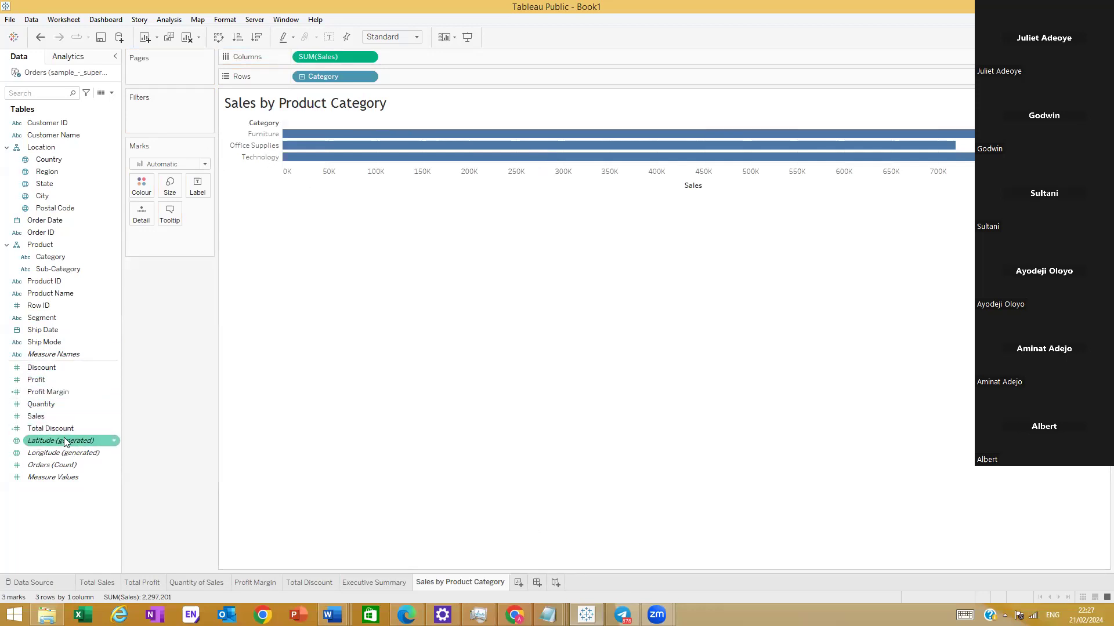
# Step: Sort the product category bars in descending order of Sales
pyautogui.click(302, 78)
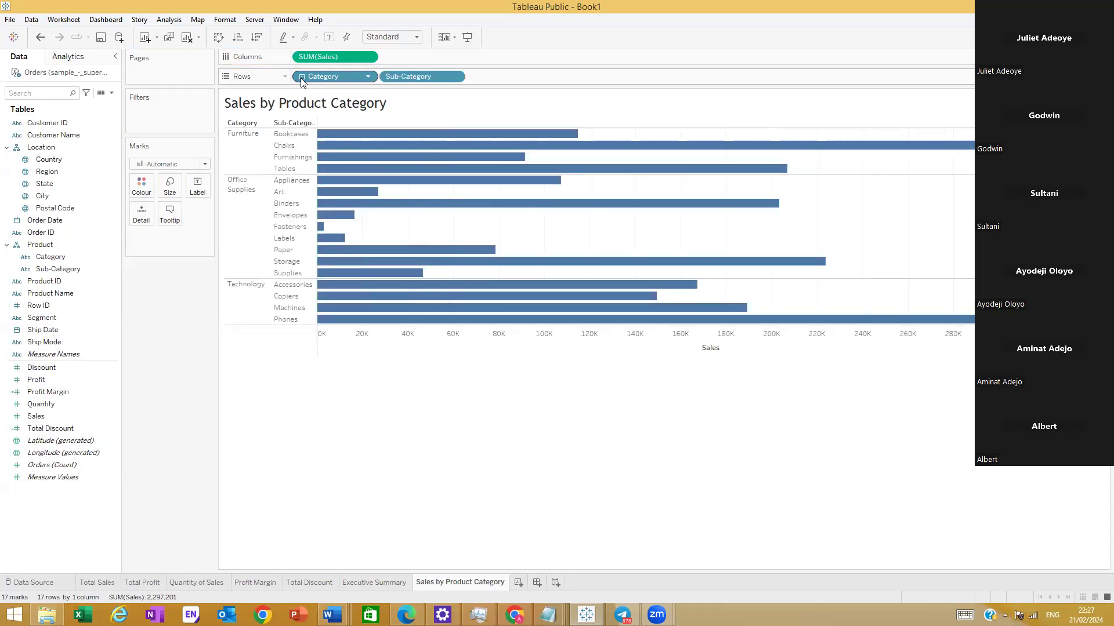
pyautogui.click(299, 76)
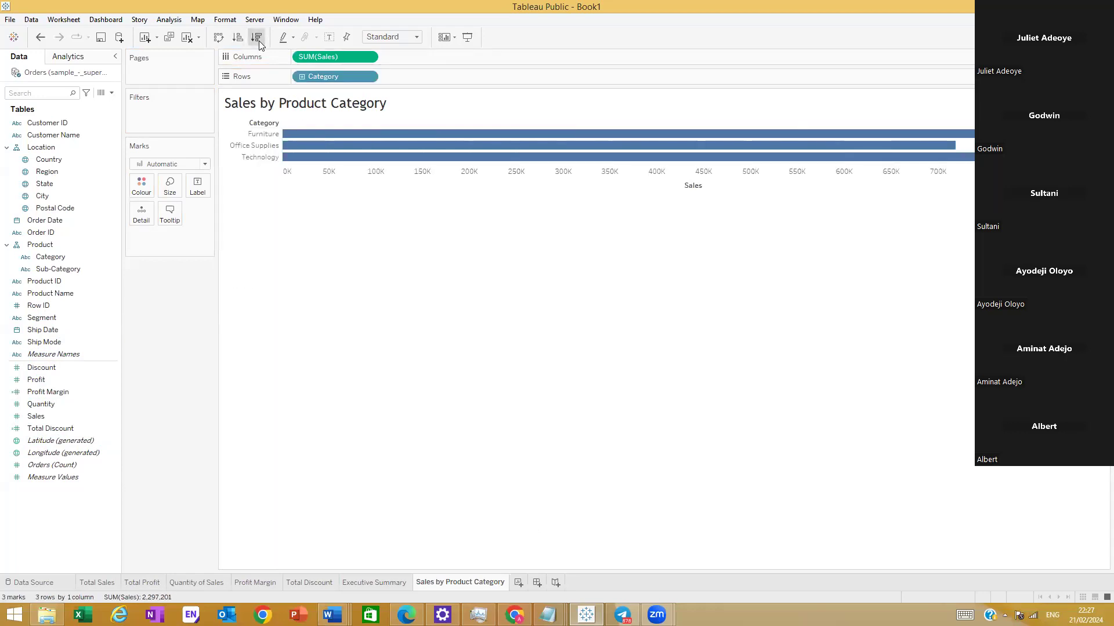
pyautogui.click(257, 38)
# Step: Drill the category rows down to Sub-Category and colour the bars by Category
pyautogui.click(302, 78)
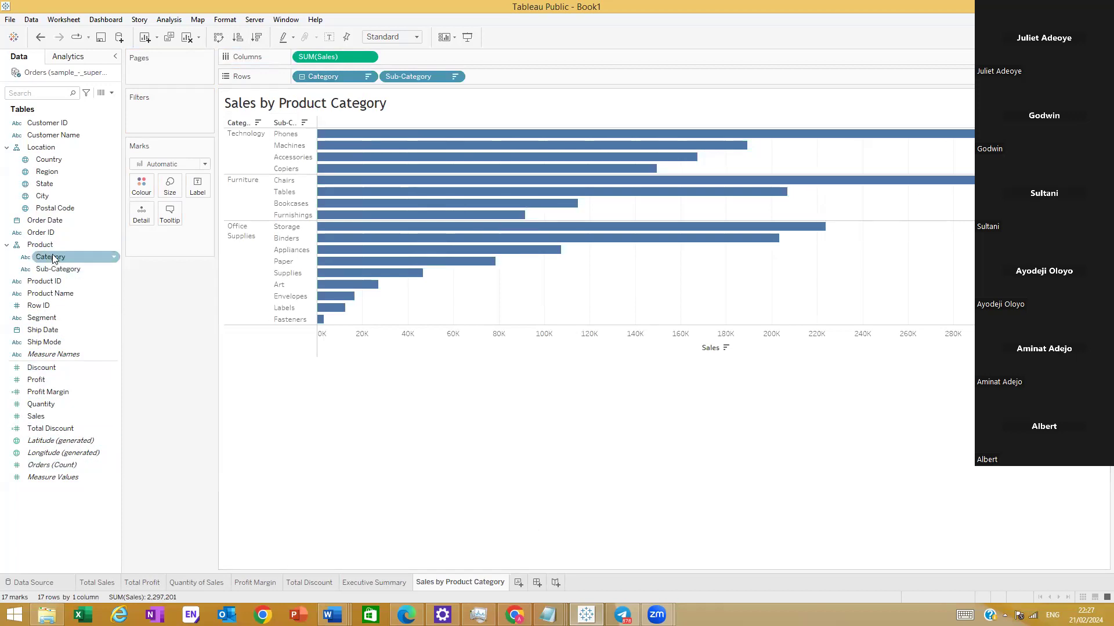
pyautogui.moveTo(52, 258); pyautogui.dragTo(148, 192)
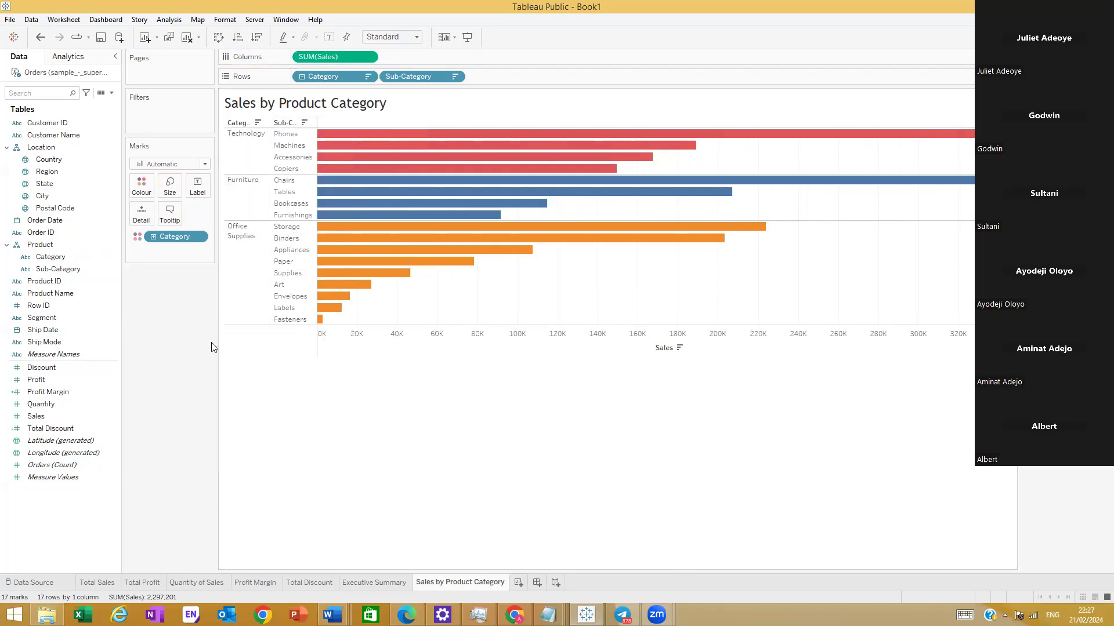
# Step: Hide the row field labels and the Sales axis header in the bar chart
pyautogui.rightClick(241, 119)
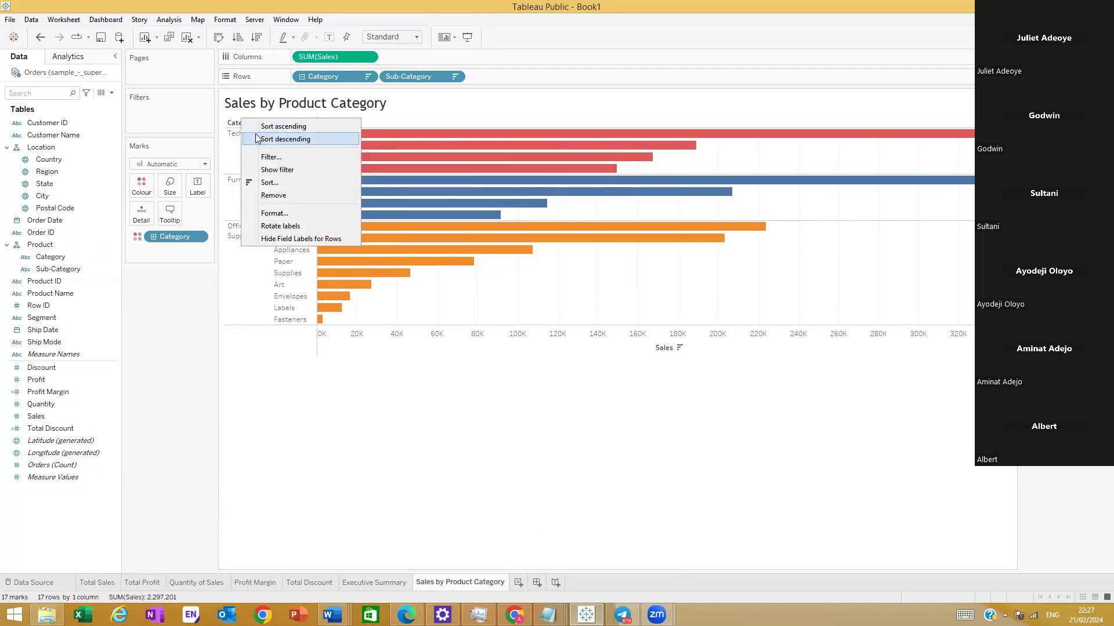
pyautogui.click(293, 239)
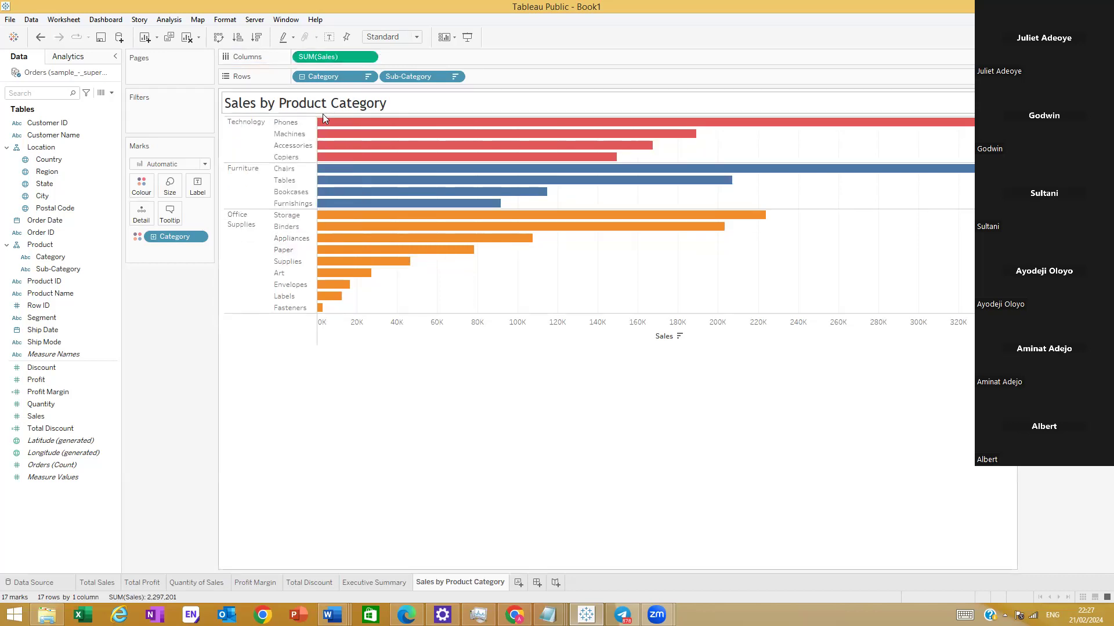
pyautogui.rightClick(353, 324)
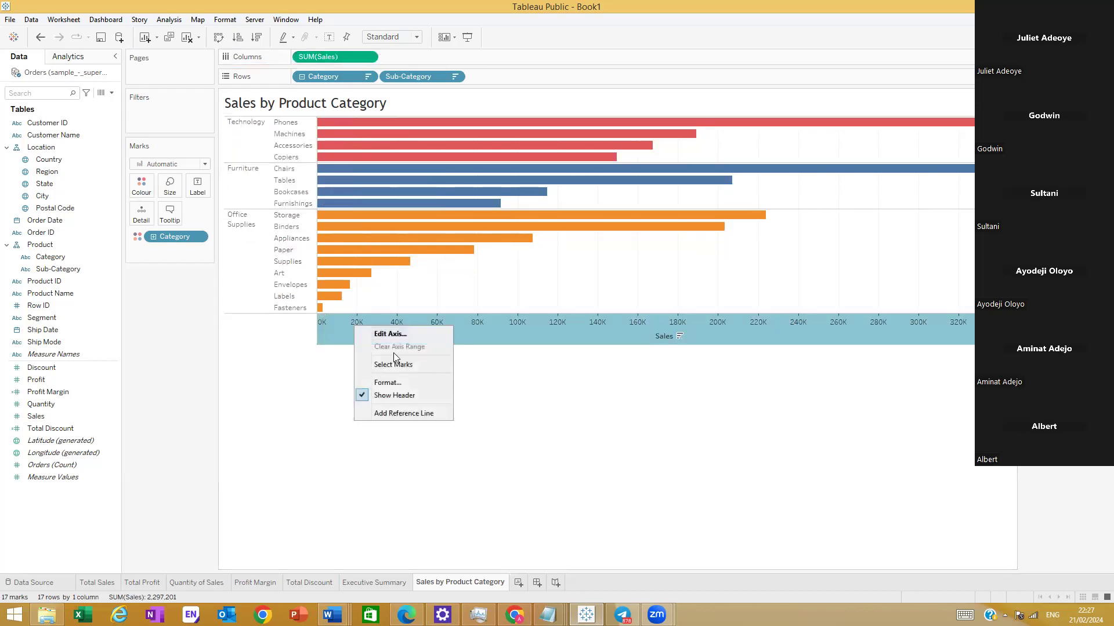
pyautogui.click(421, 399)
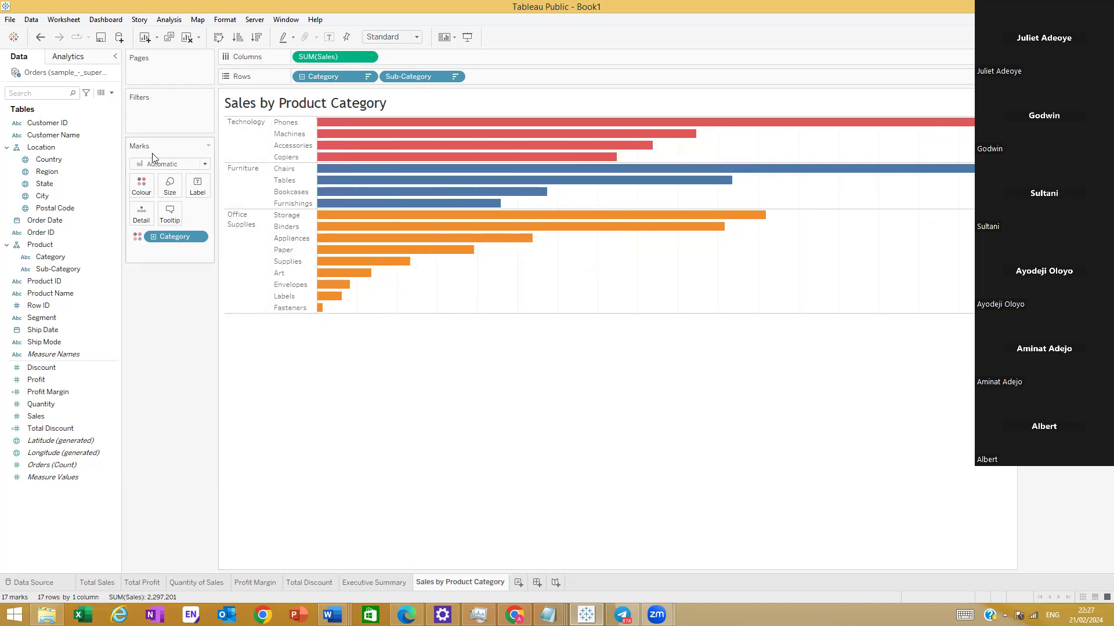
# Step: Set the sheet's axis ticks and zero lines to None in the bar chart's line formatting
pyautogui.rightClick(463, 297)
pyautogui.click(502, 331)
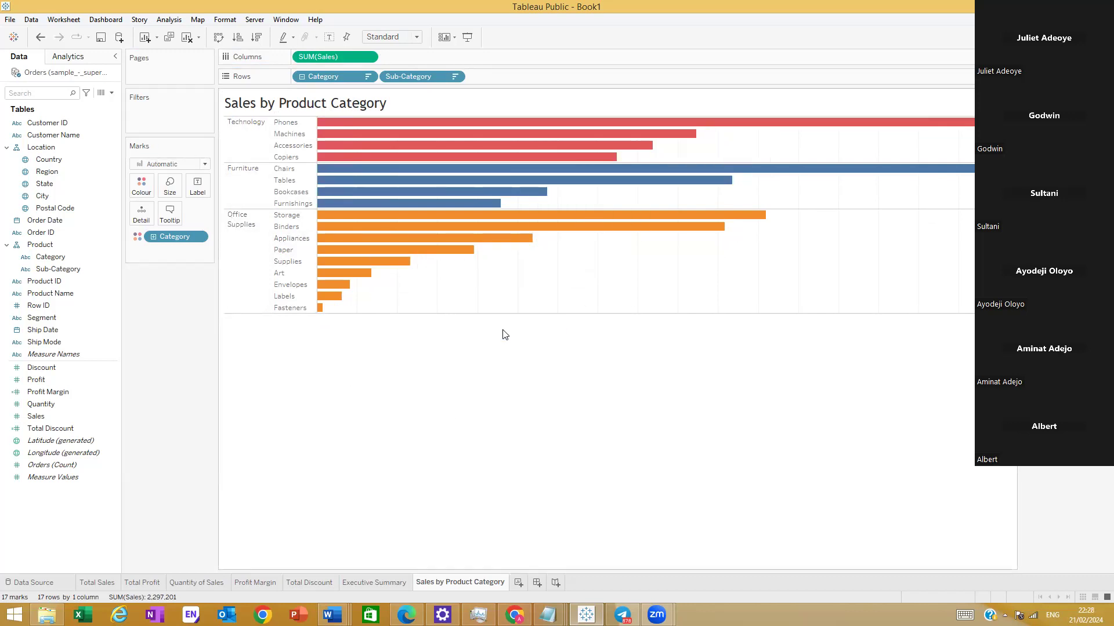
pyautogui.click(56, 76)
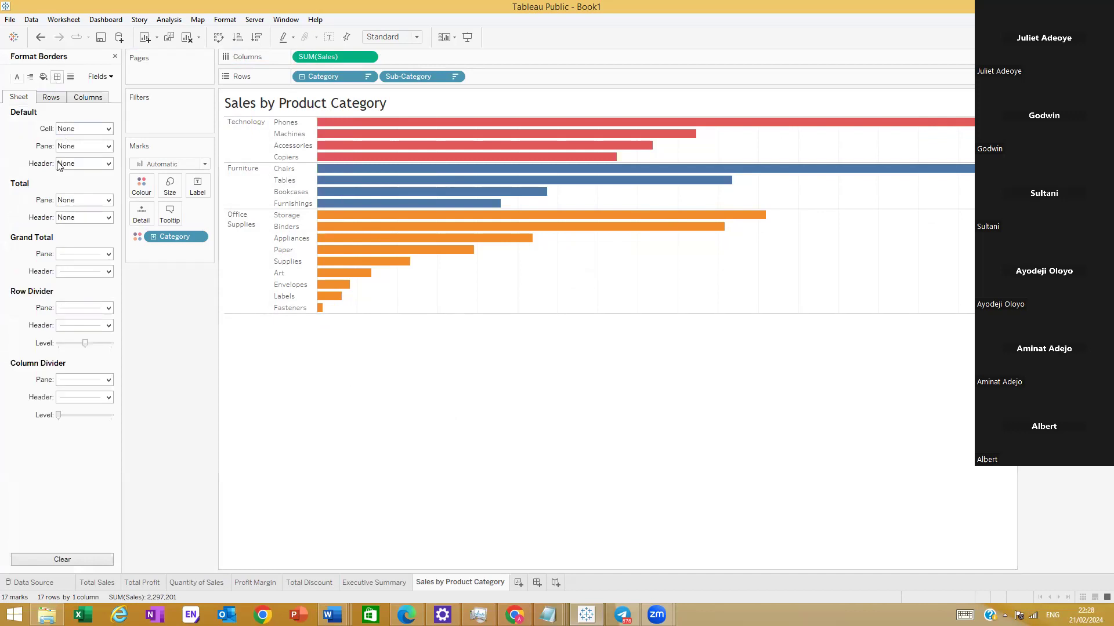
pyautogui.click(70, 76)
pyautogui.click(106, 233)
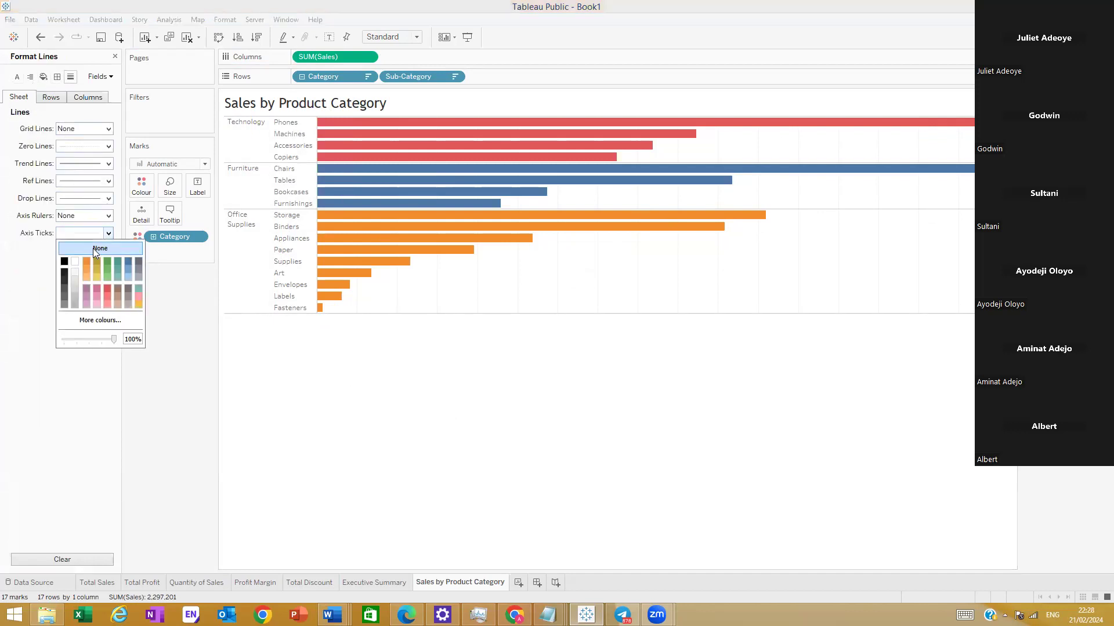
pyautogui.click(97, 249)
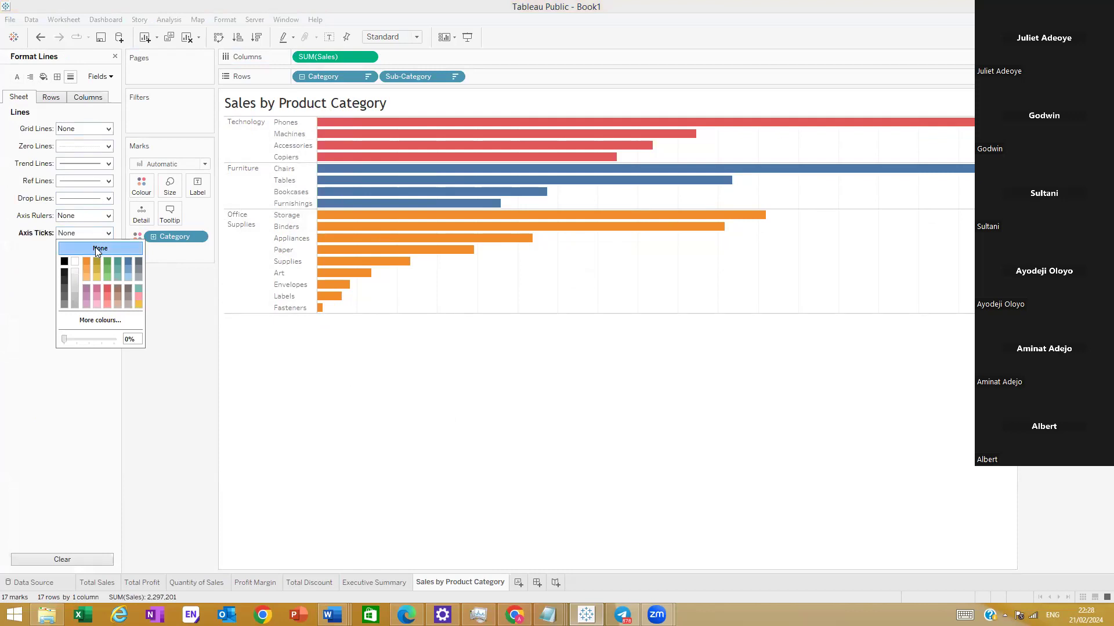
pyautogui.click(108, 145)
pyautogui.click(81, 163)
pyautogui.click(9, 285)
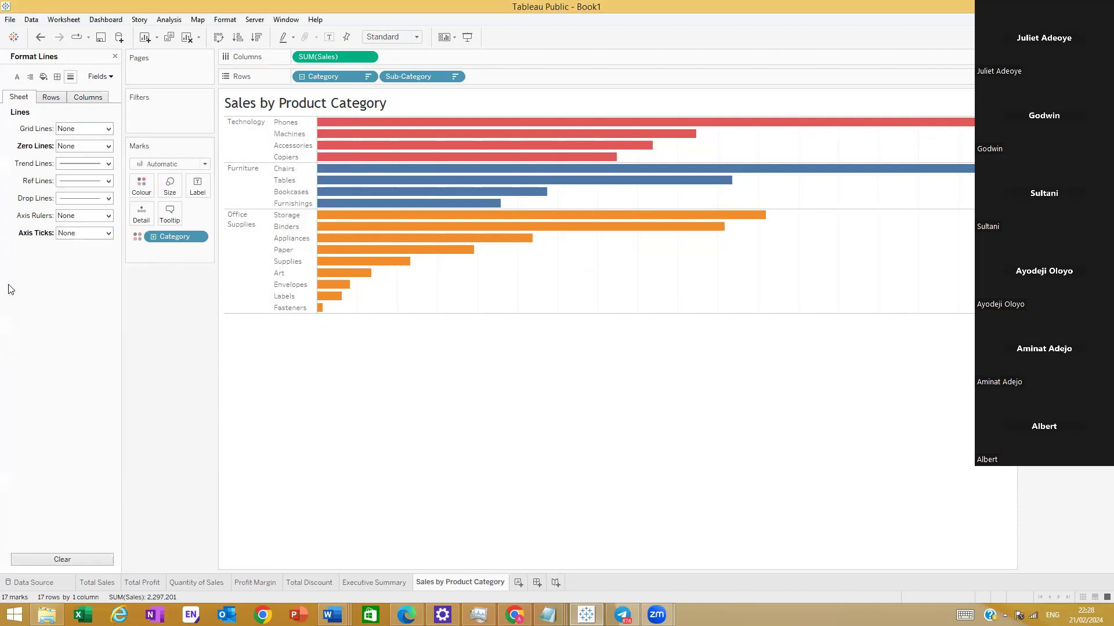
# Step: Set the sheet's Grand Total pane and header borders to None in the bar chart's border formatting
pyautogui.click(51, 98)
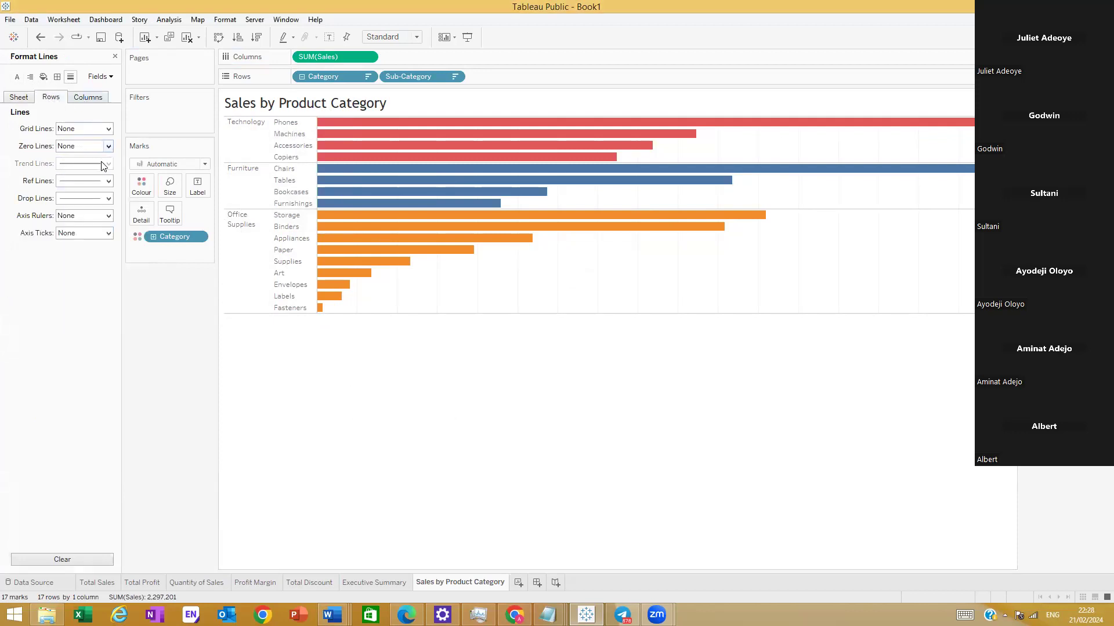
pyautogui.click(90, 96)
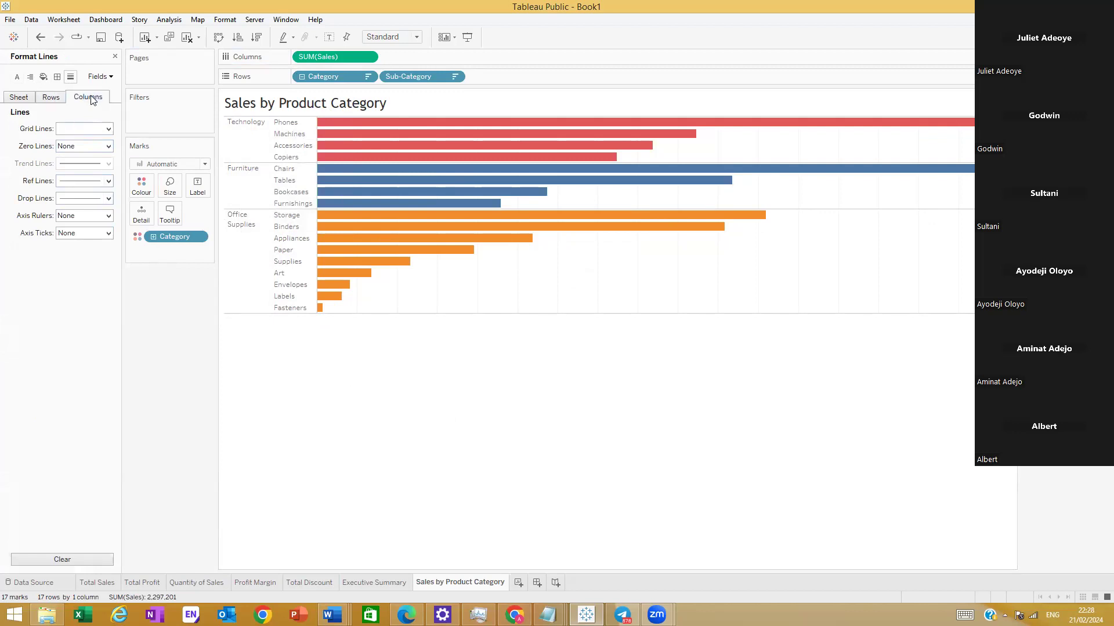
pyautogui.click(57, 77)
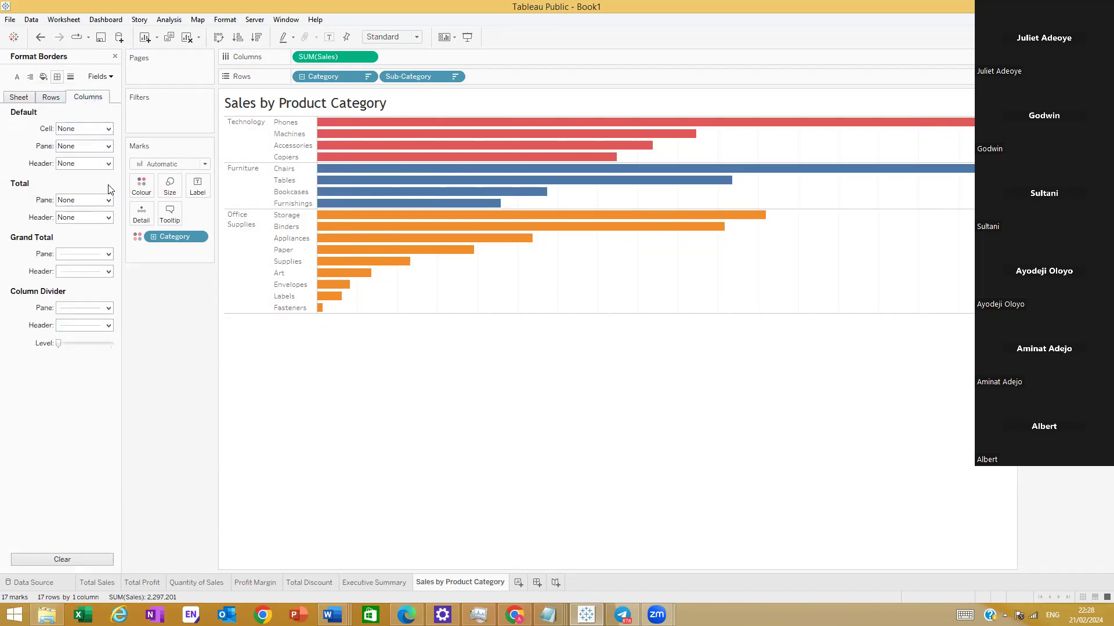
pyautogui.click(103, 256)
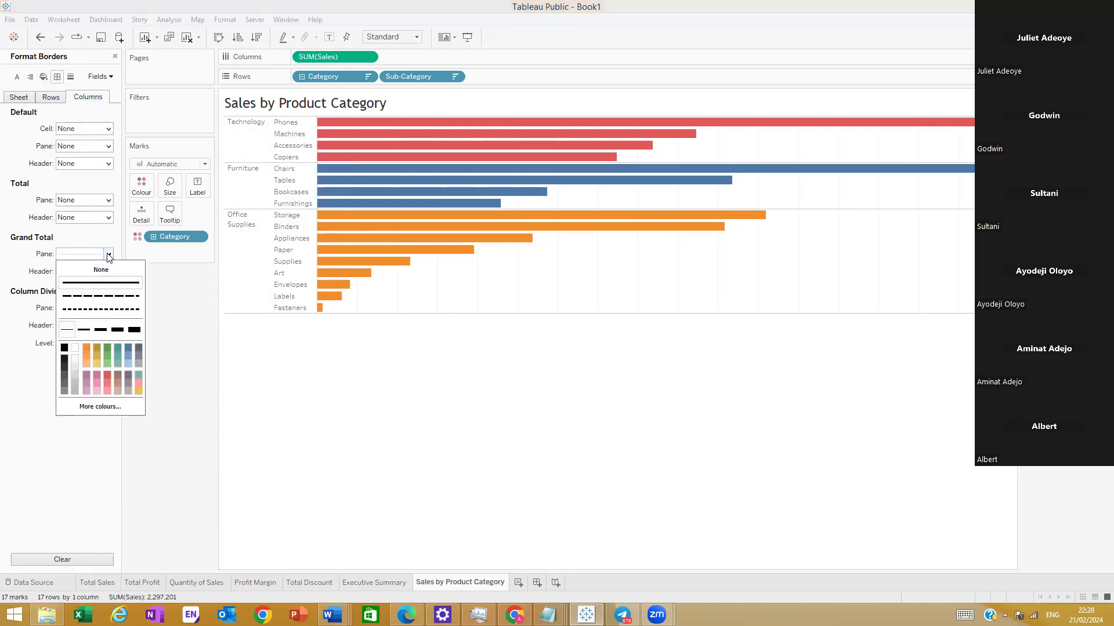
pyautogui.click(2, 335)
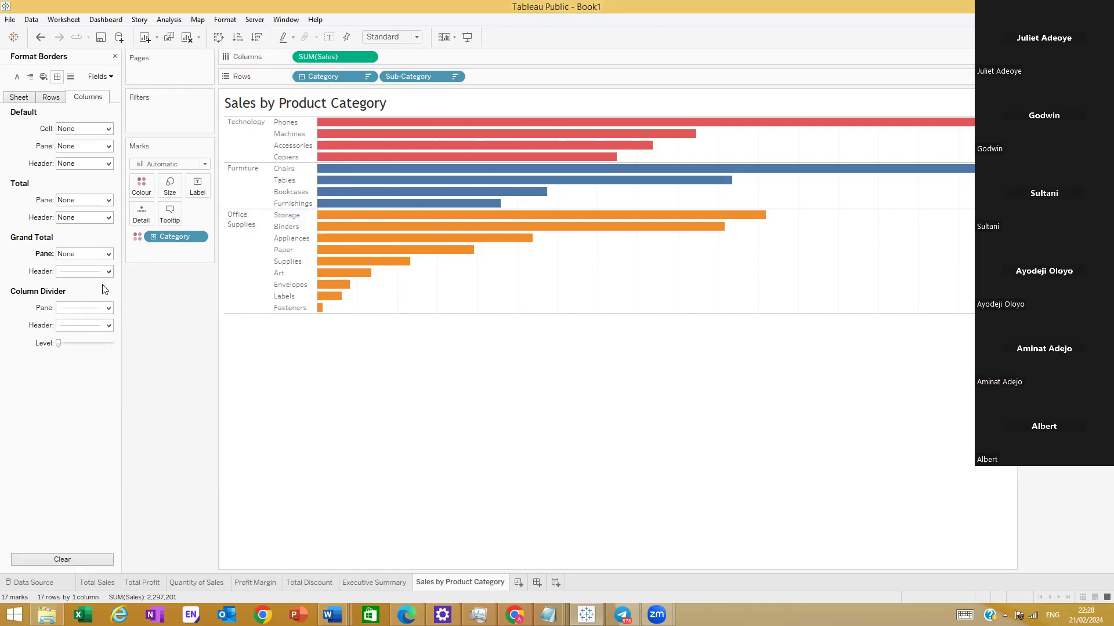
pyautogui.click(22, 96)
pyautogui.click(107, 255)
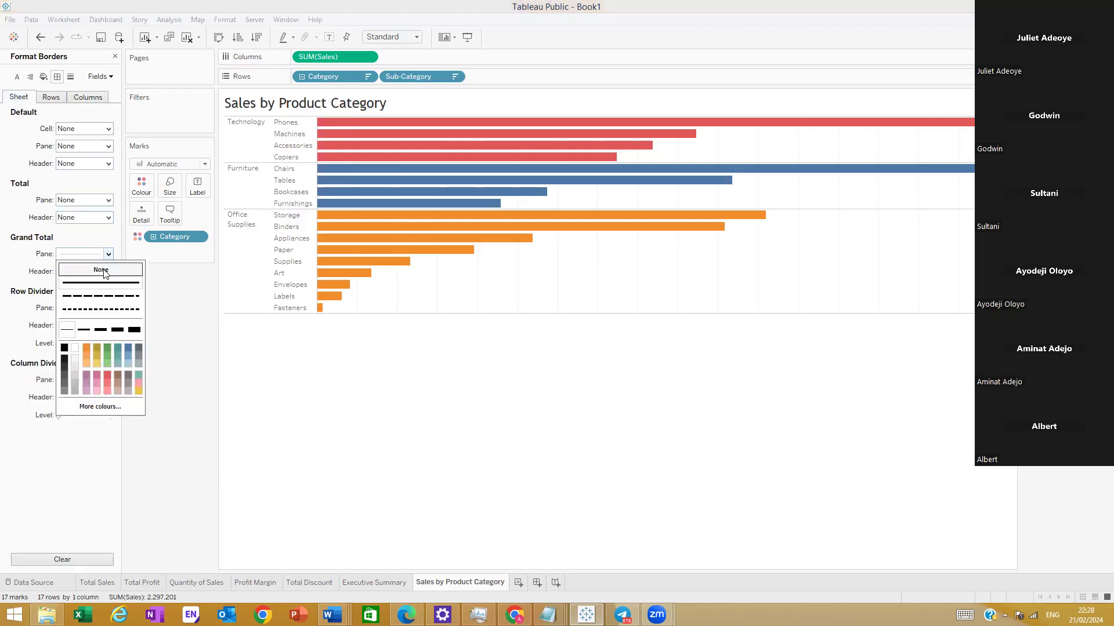
pyautogui.click(101, 270)
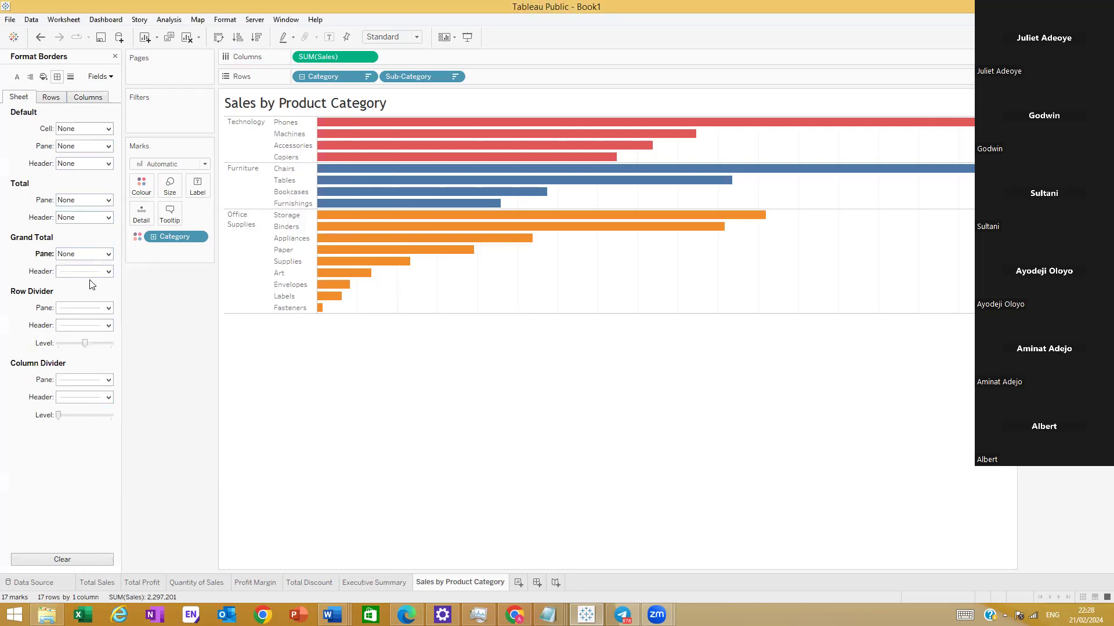
pyautogui.click(102, 273)
pyautogui.click(92, 285)
# Step: Set the sheet's Row Divider and Column Divider pane borders to None
pyautogui.click(108, 309)
pyautogui.click(78, 321)
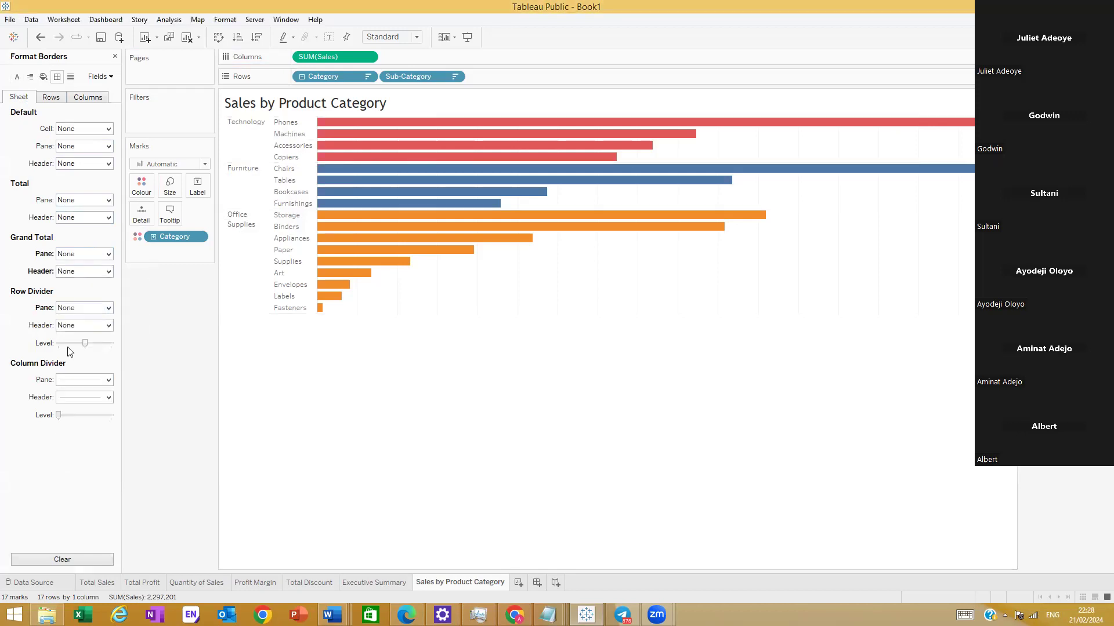
pyautogui.click(108, 380)
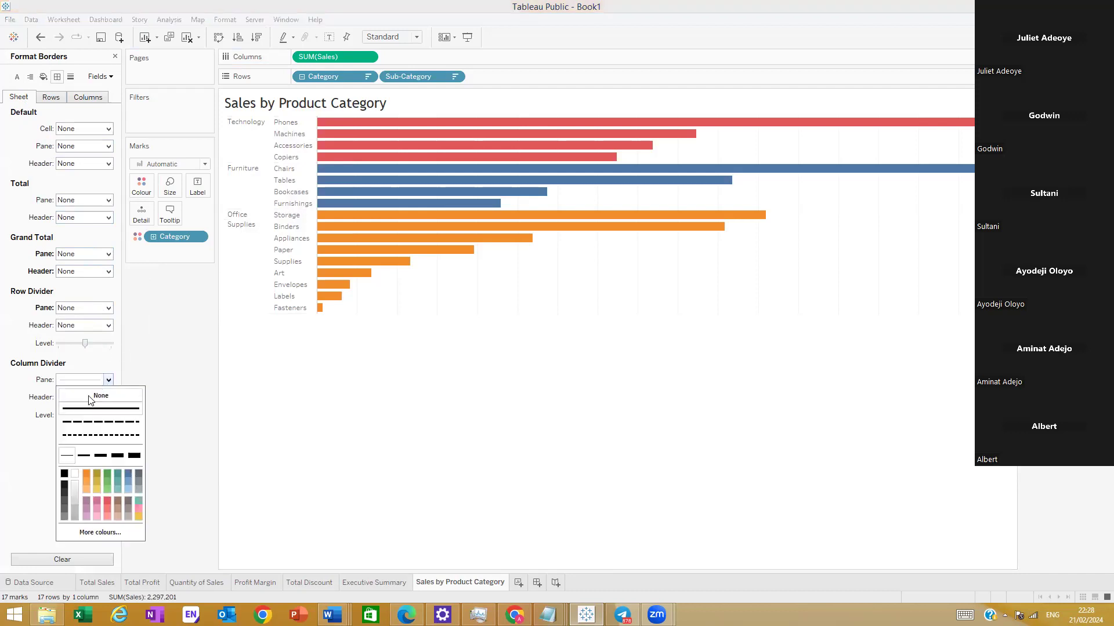
pyautogui.click(73, 397)
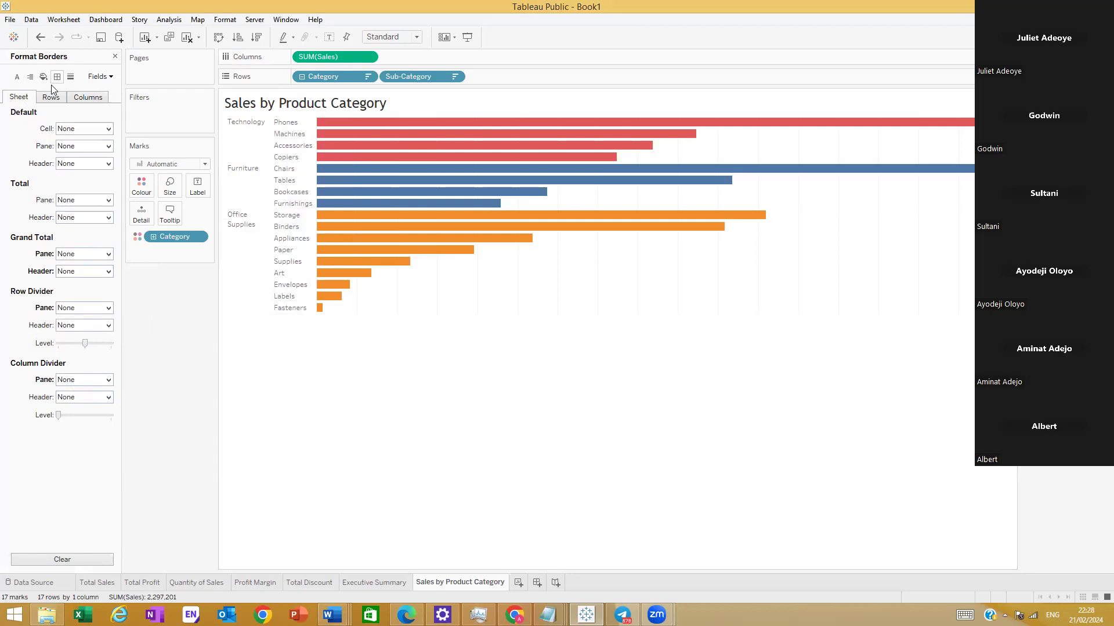
pyautogui.click(80, 99)
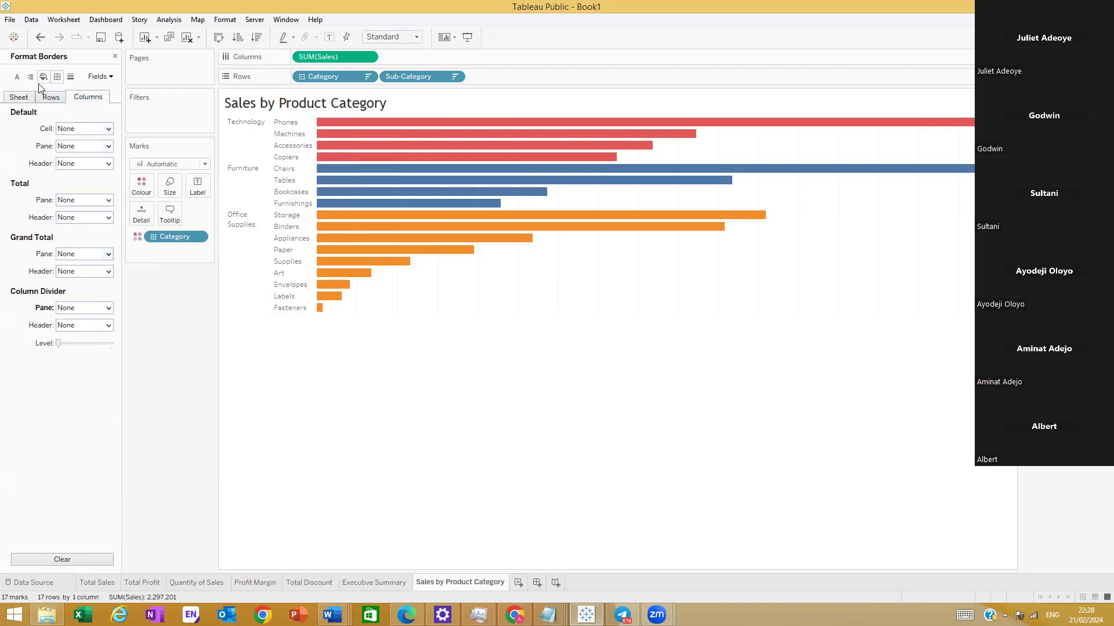
pyautogui.click(52, 99)
pyautogui.click(26, 101)
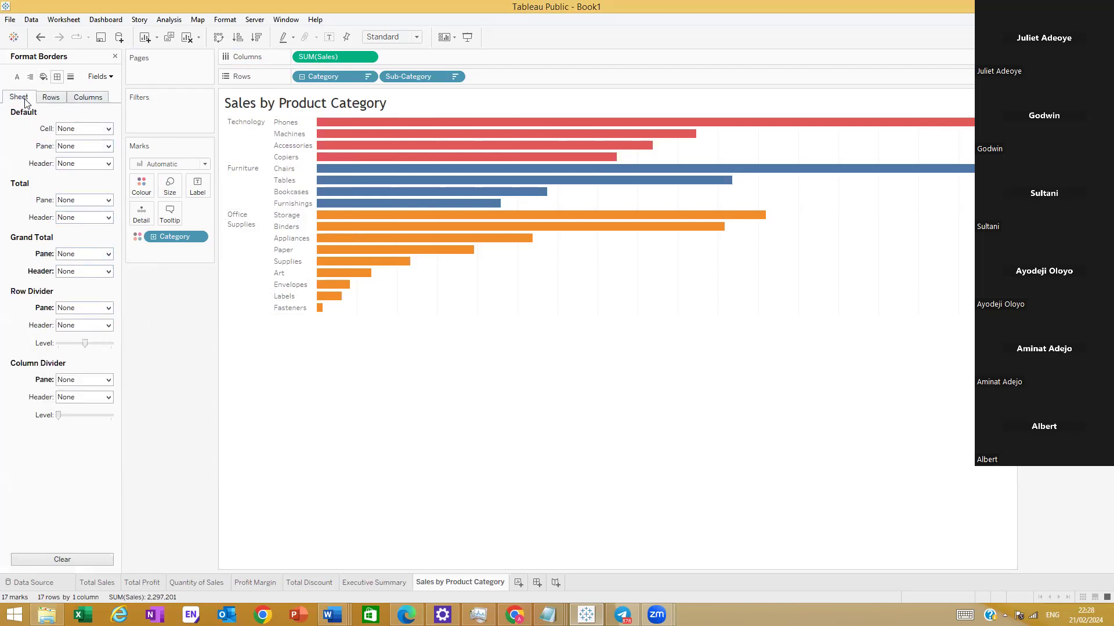
# Step: Set the grid lines for the columns to None in the bar chart's line formatting
pyautogui.click(72, 79)
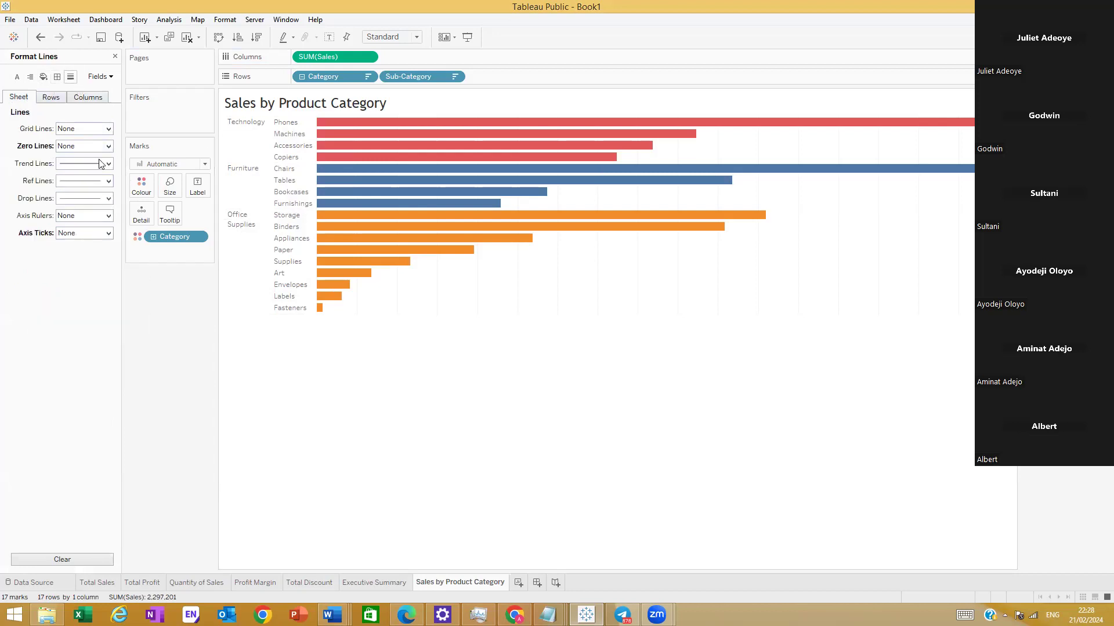
pyautogui.click(53, 98)
pyautogui.click(93, 101)
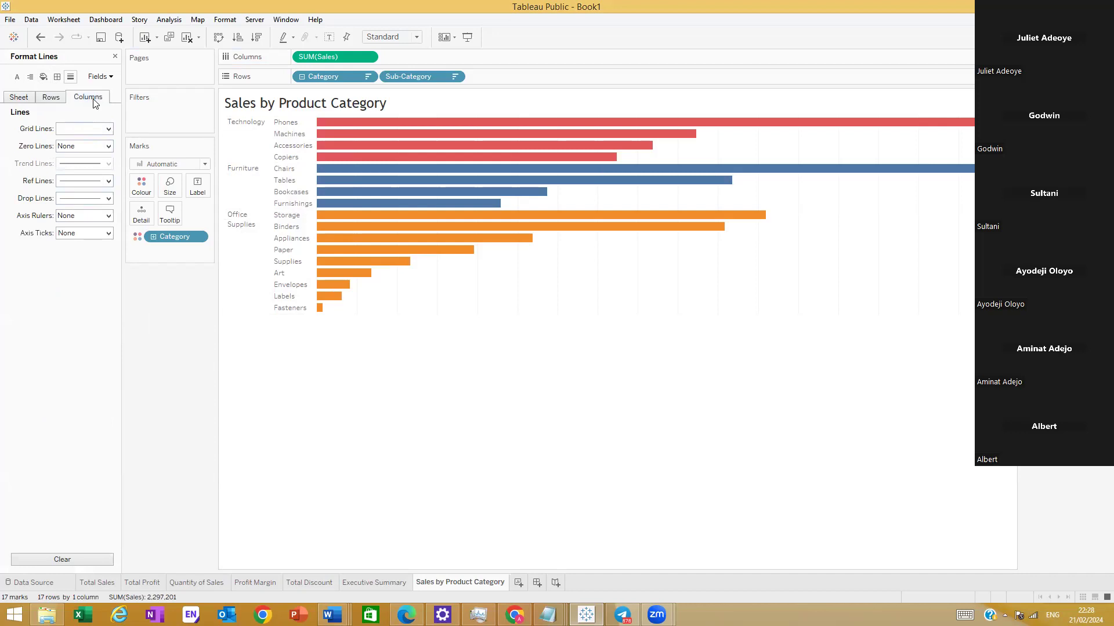
pyautogui.click(108, 129)
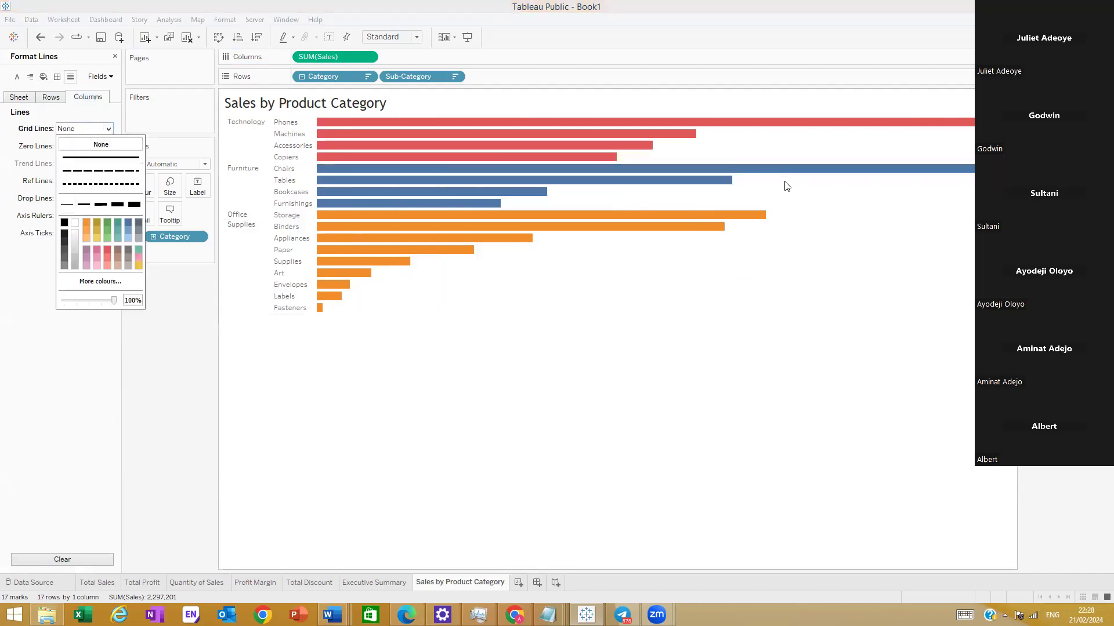
pyautogui.click(394, 357)
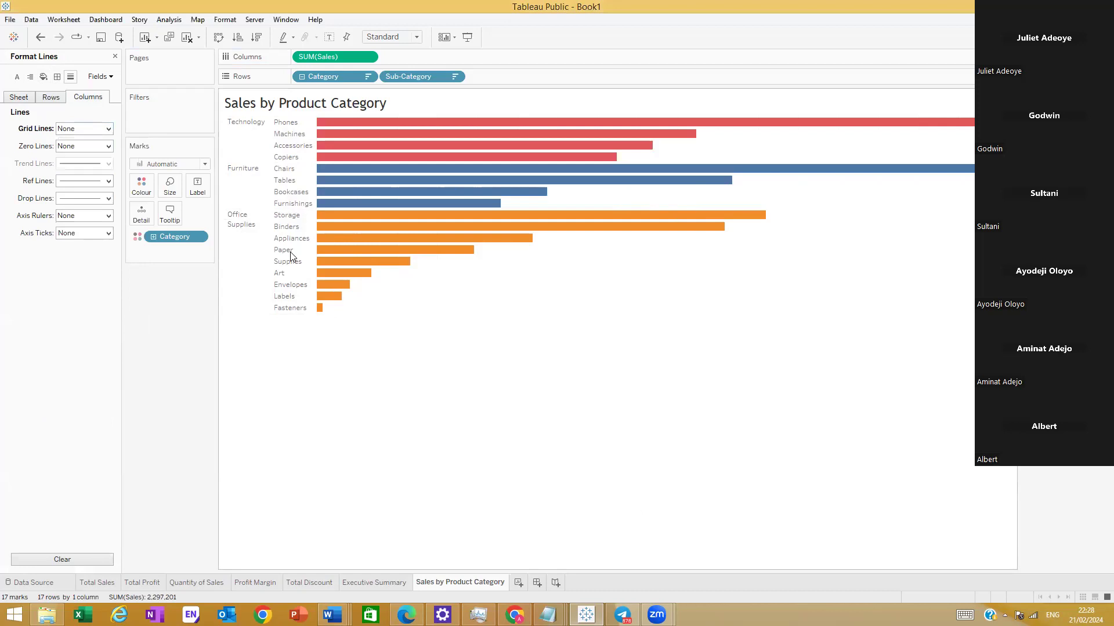
# Step: Format the Category header labels in Tw Cen MT Condensed Extra Bold at size 14
pyautogui.click(251, 133)
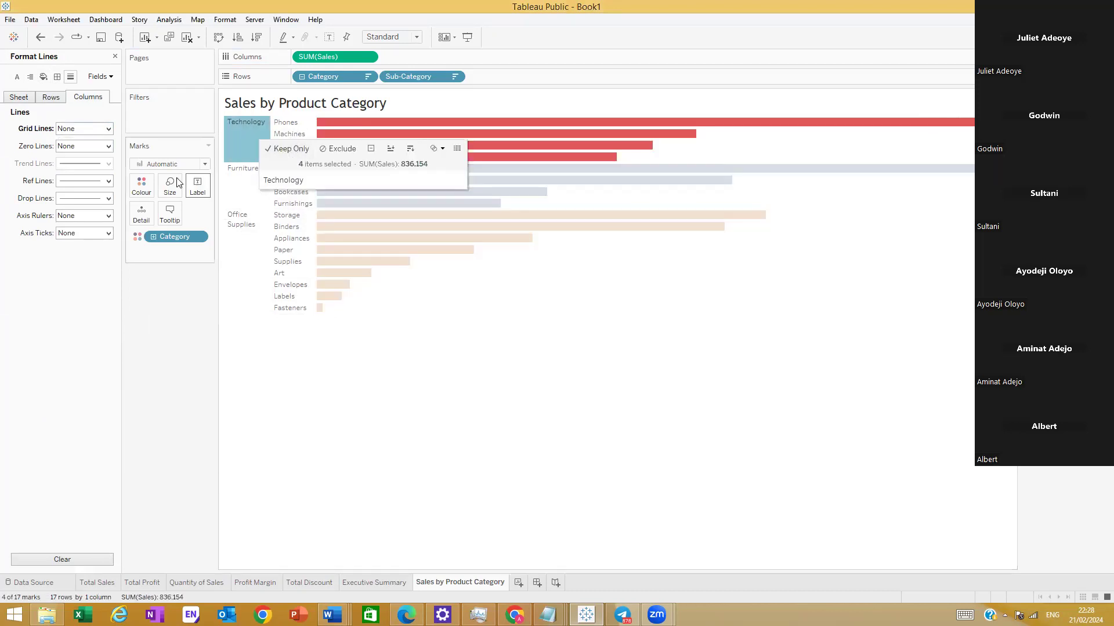
pyautogui.click(99, 76)
pyautogui.click(120, 91)
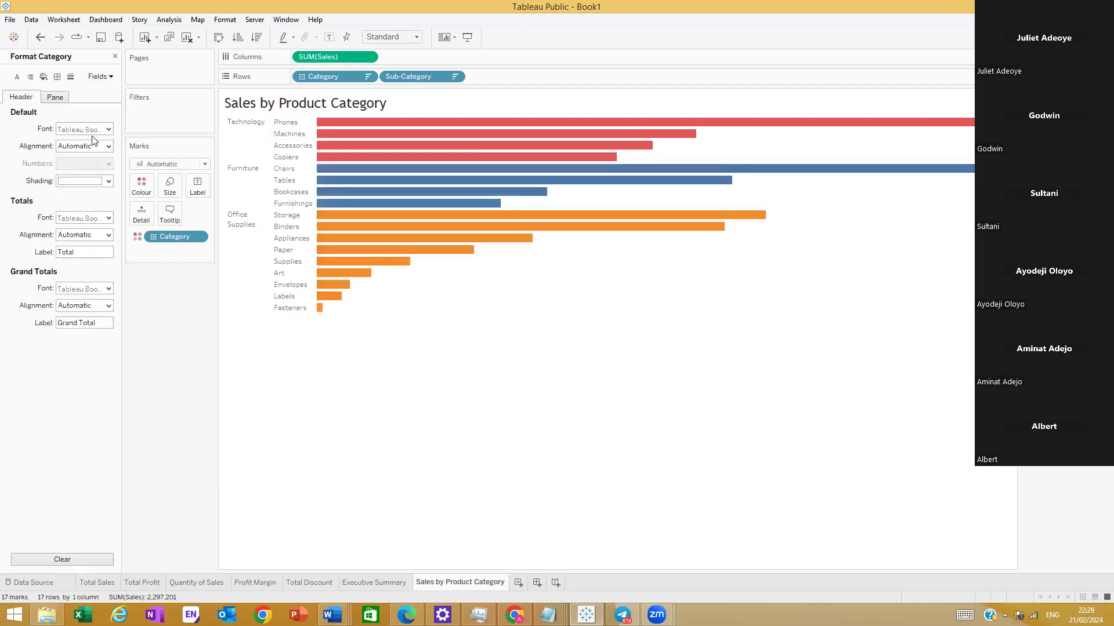
pyautogui.click(107, 130)
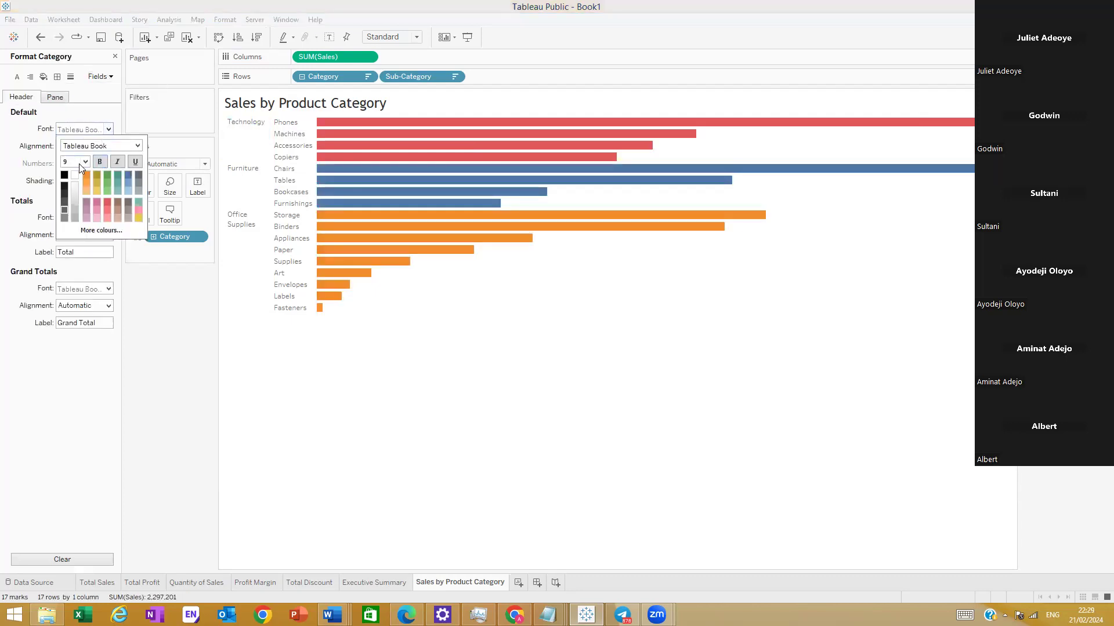
pyautogui.click(137, 145)
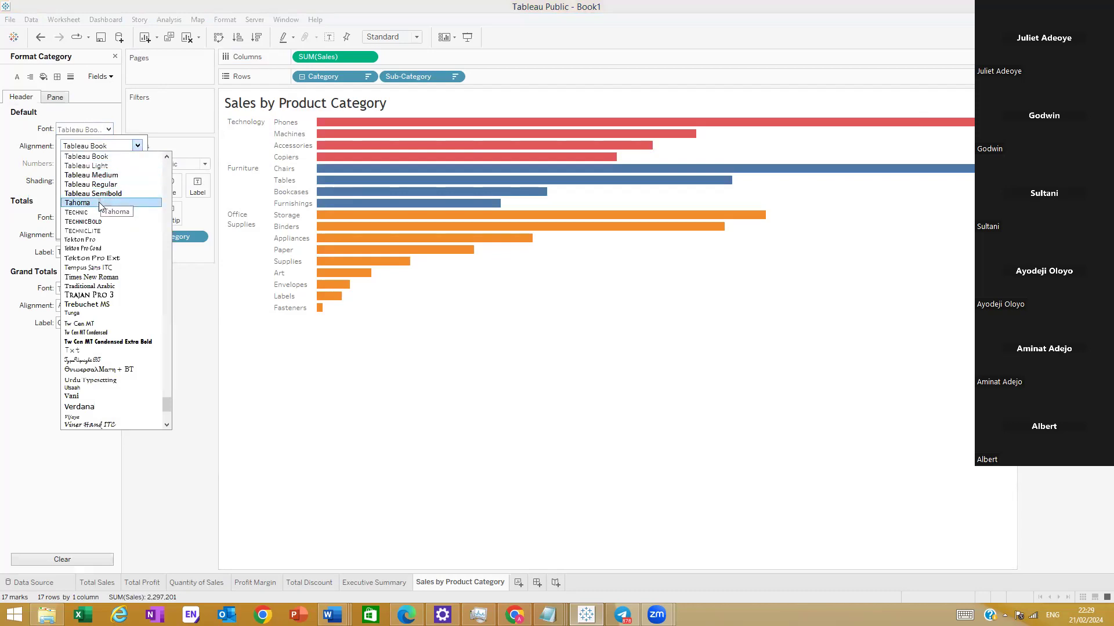
pyautogui.click(106, 342)
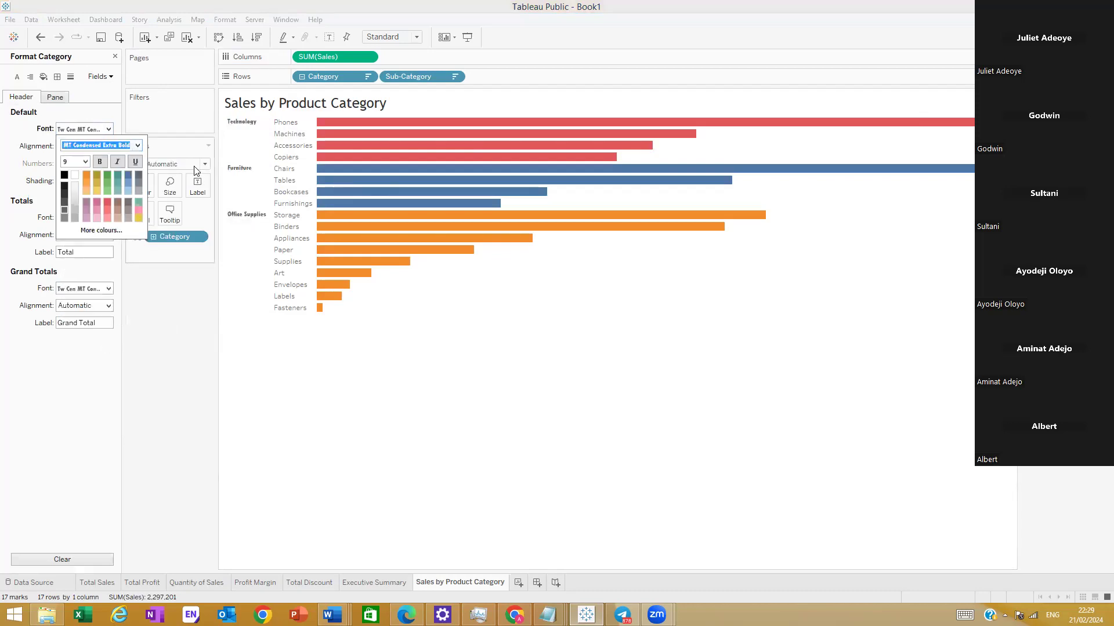
pyautogui.click(85, 163)
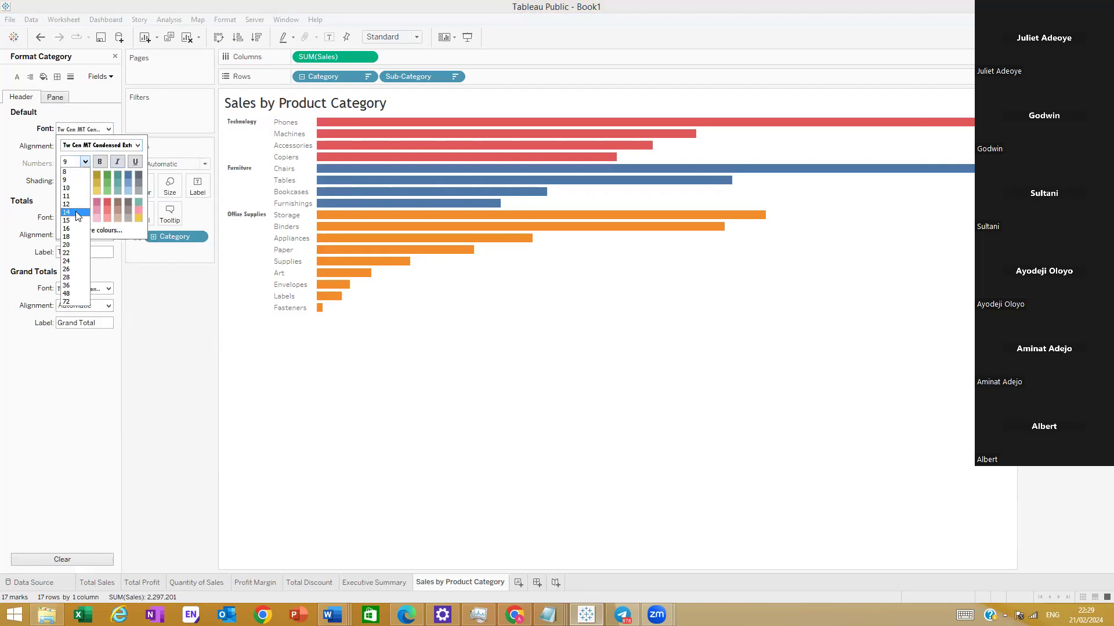
pyautogui.click(76, 213)
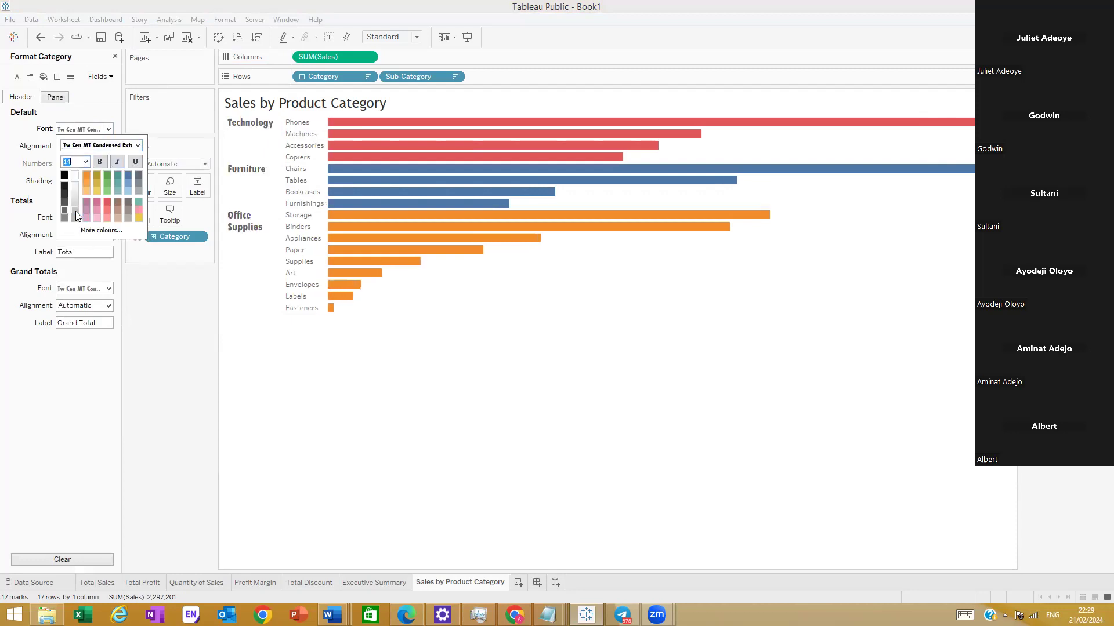
# Step: Format the Sub-Category header labels in Tableau Semibold at size 10
pyautogui.click(296, 121)
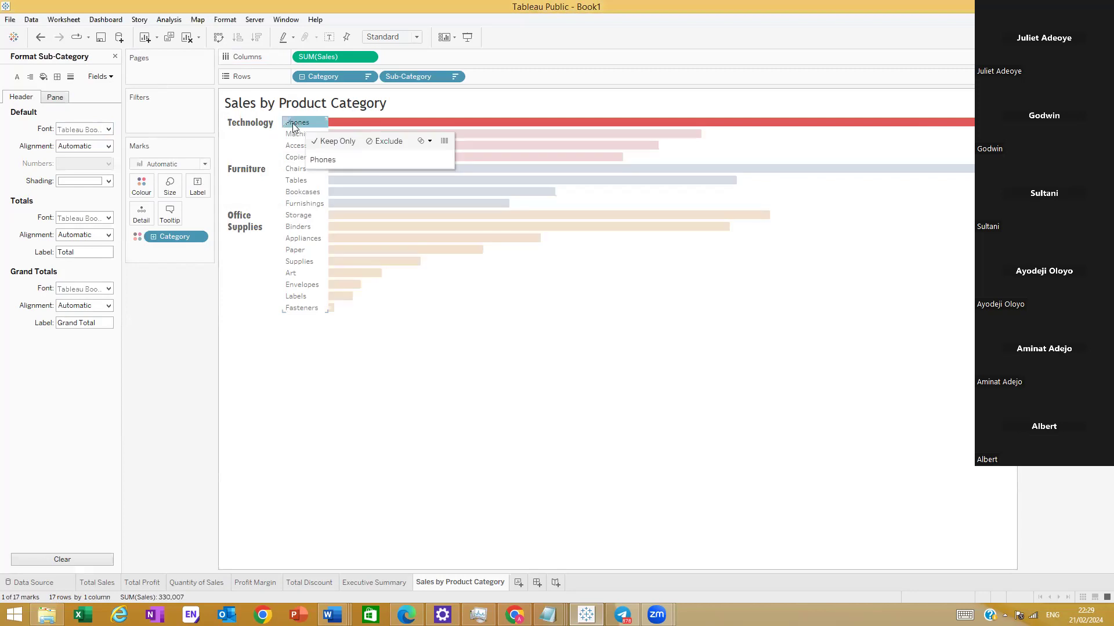
pyautogui.click(108, 129)
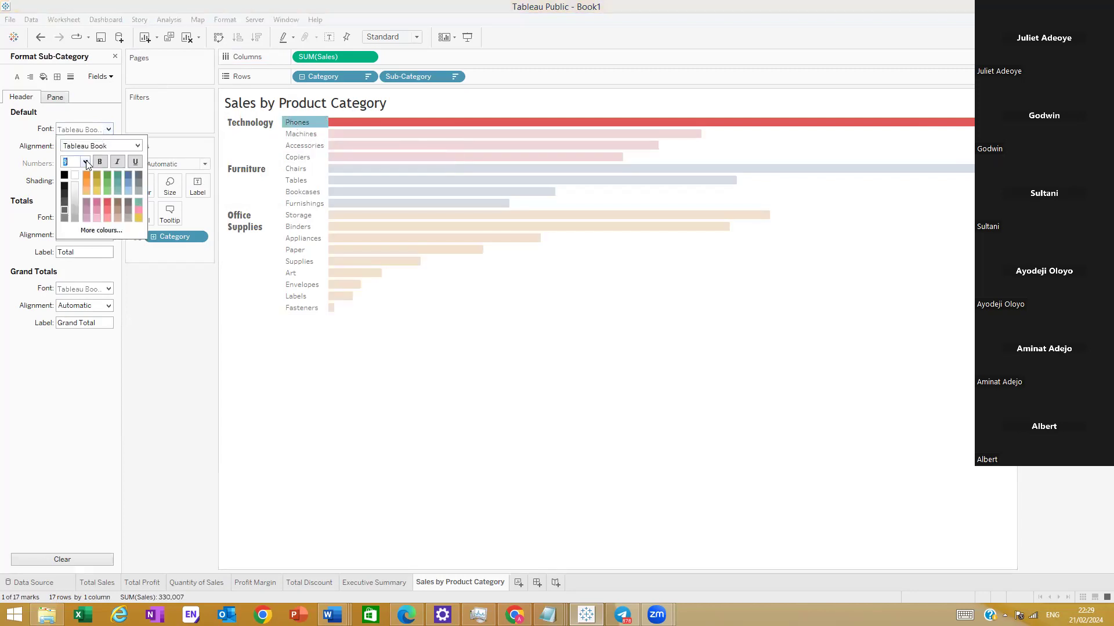
pyautogui.click(137, 146)
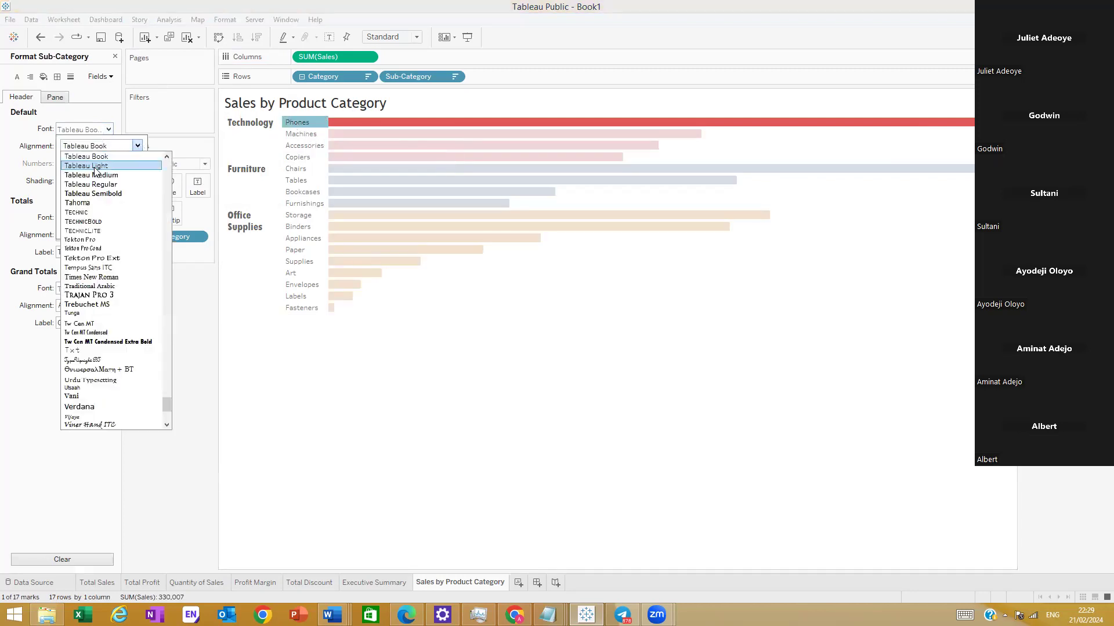
pyautogui.click(100, 194)
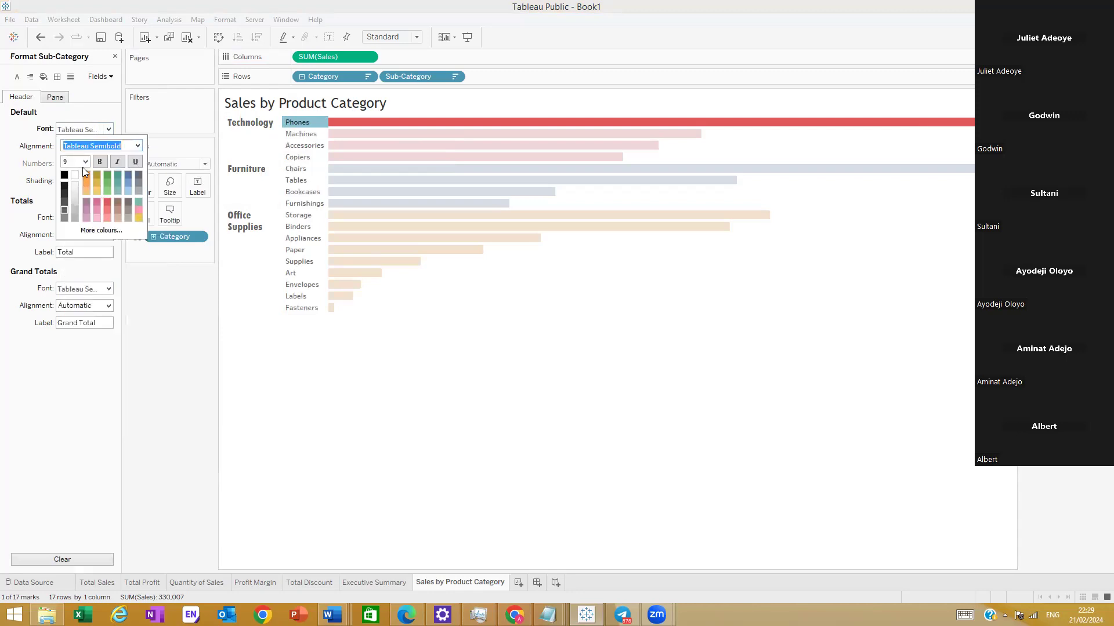
pyautogui.click(84, 164)
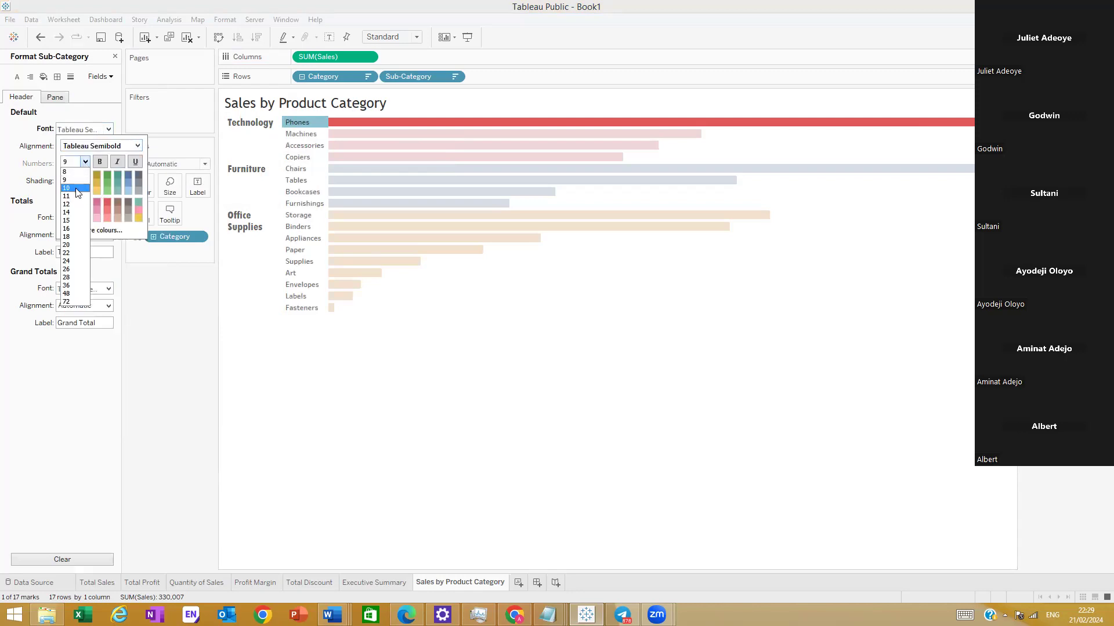
pyautogui.click(77, 189)
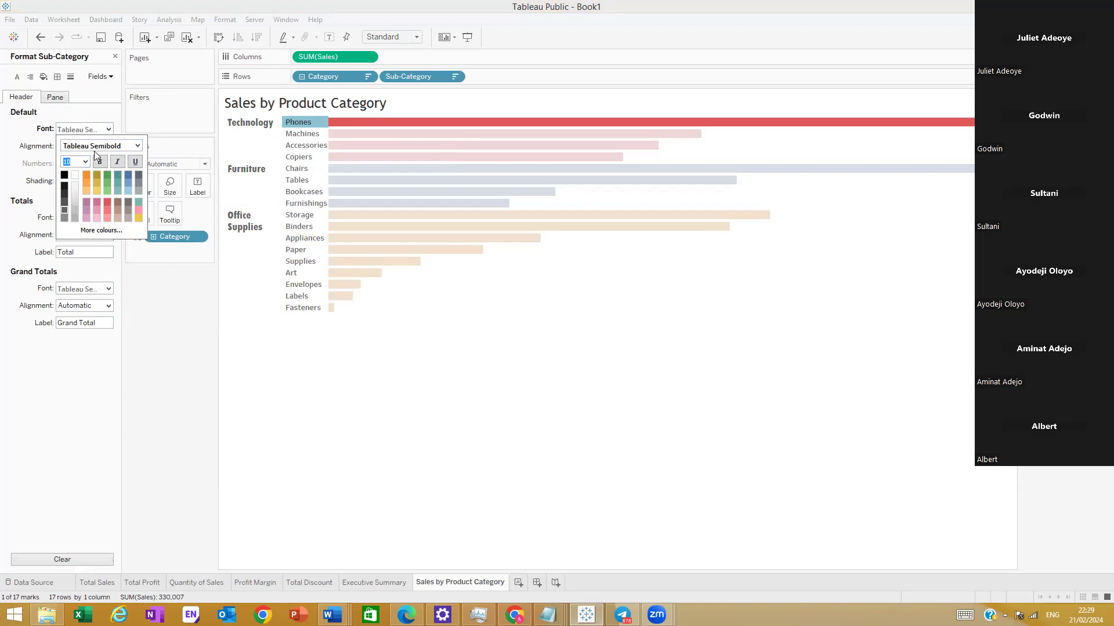
pyautogui.click(308, 368)
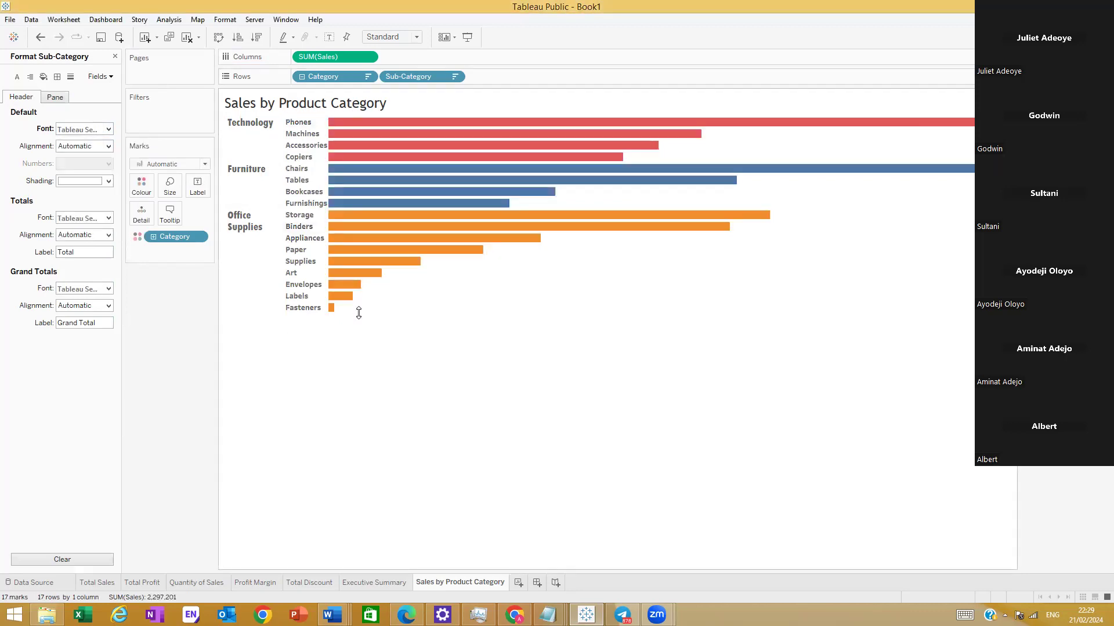
pyautogui.click(300, 134)
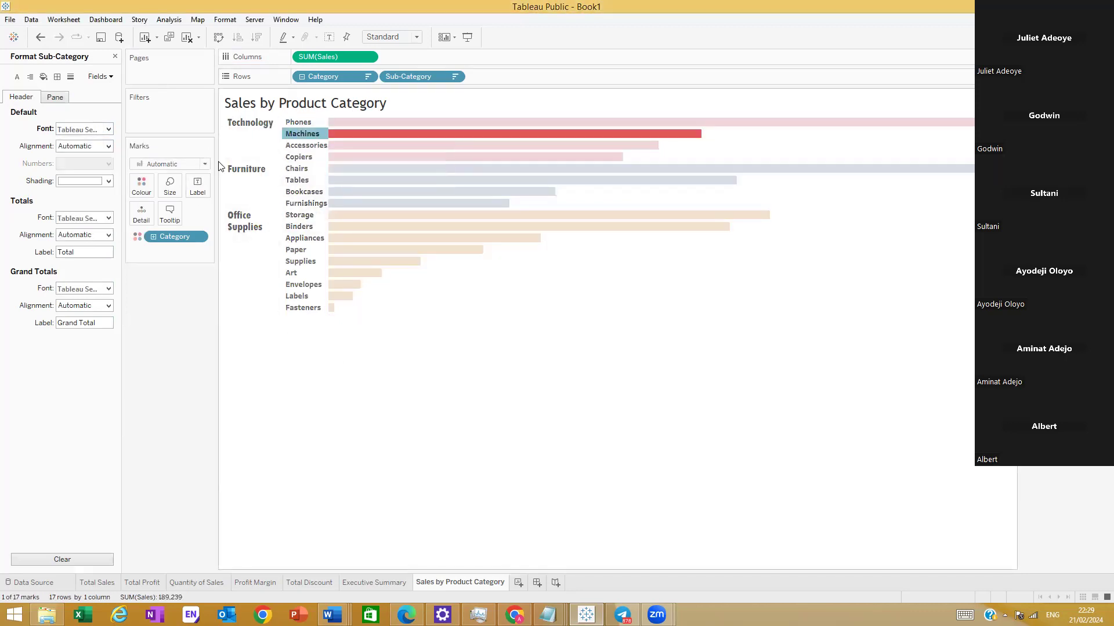
pyautogui.click(254, 115)
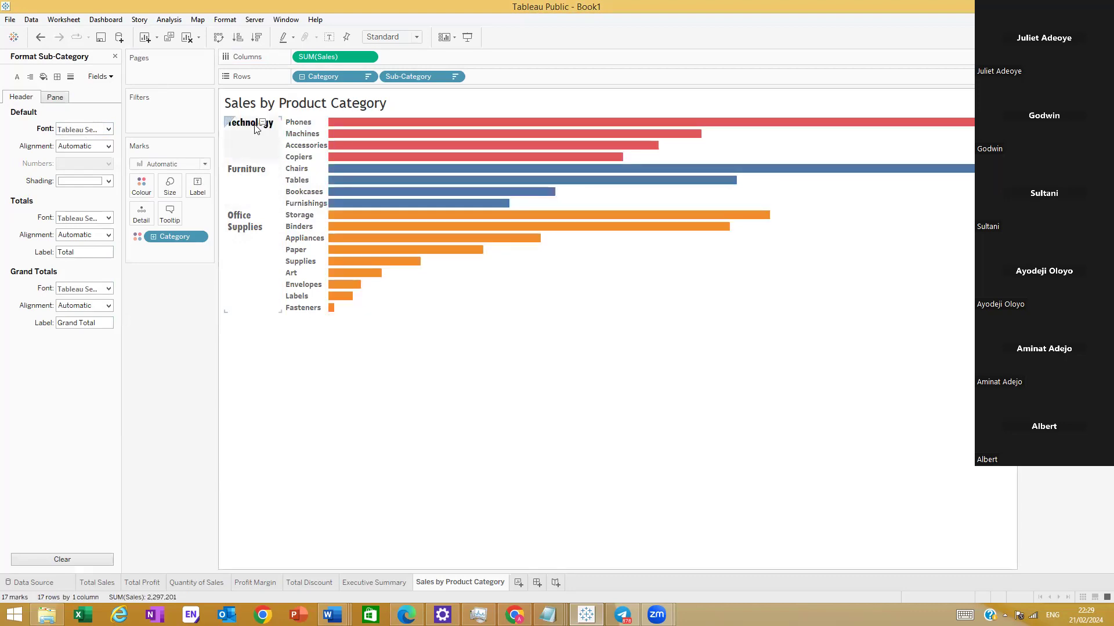
# Step: Collapse the Sub-Category level so the rows are broken down by Category only
pyautogui.click(257, 129)
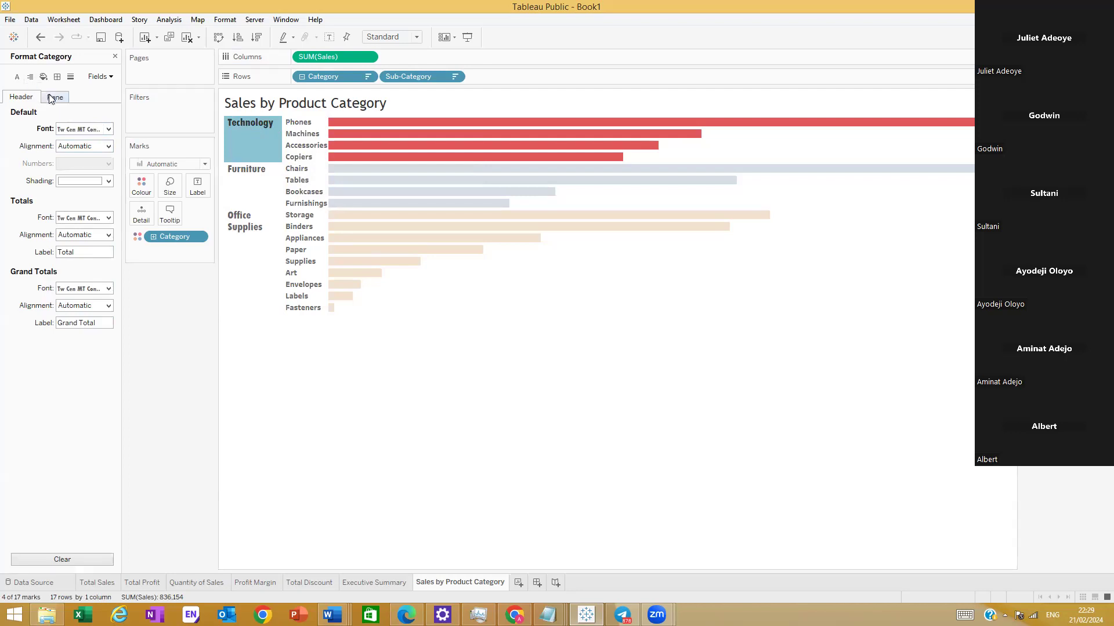
pyautogui.click(219, 358)
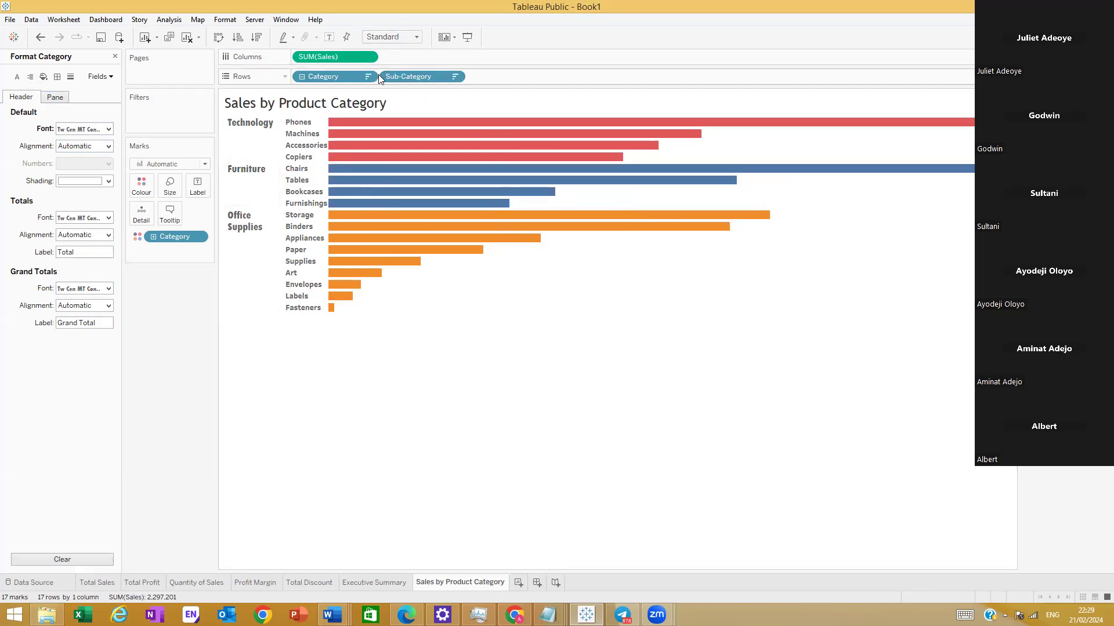
pyautogui.click(303, 76)
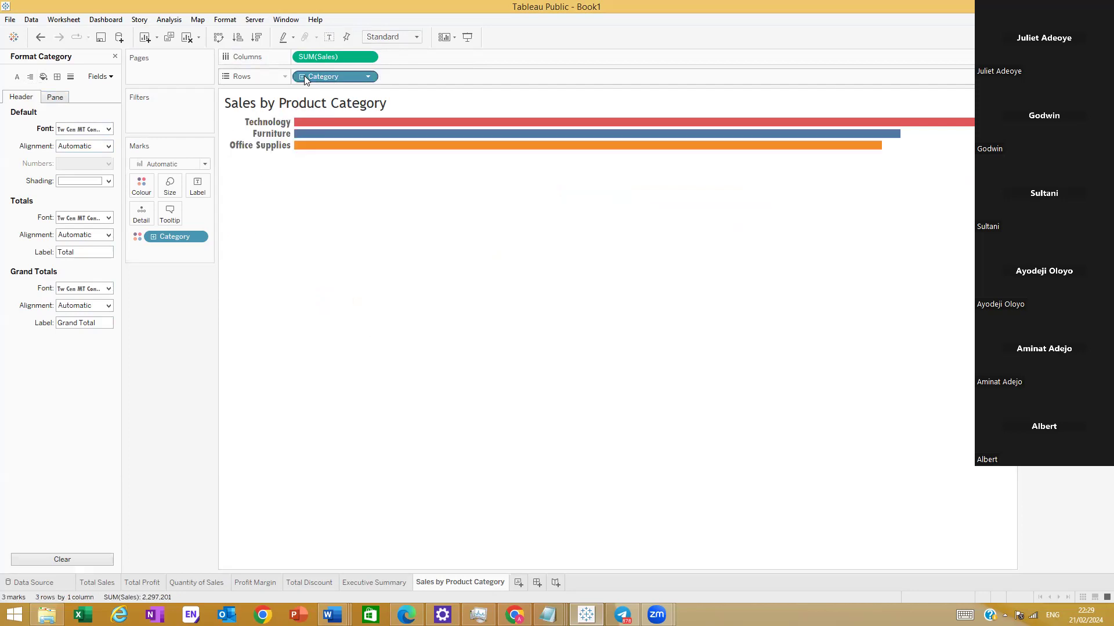
# Step: Expand Category to show the Sub-Category level again and duplicate the Sales by Product Category sheet
pyautogui.click(302, 77)
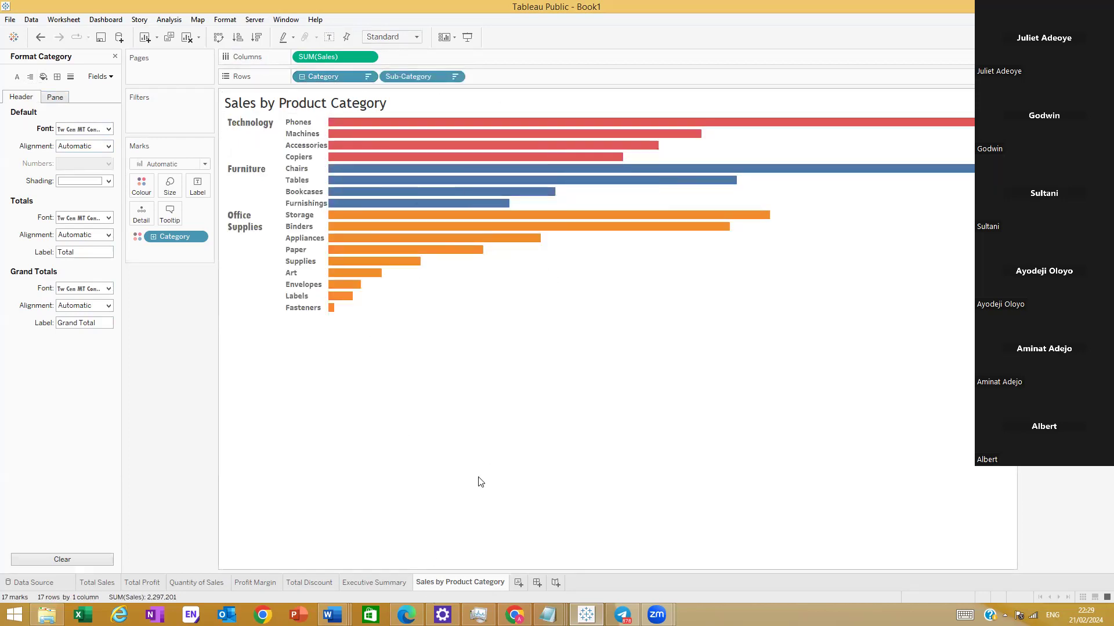
pyautogui.rightClick(470, 584)
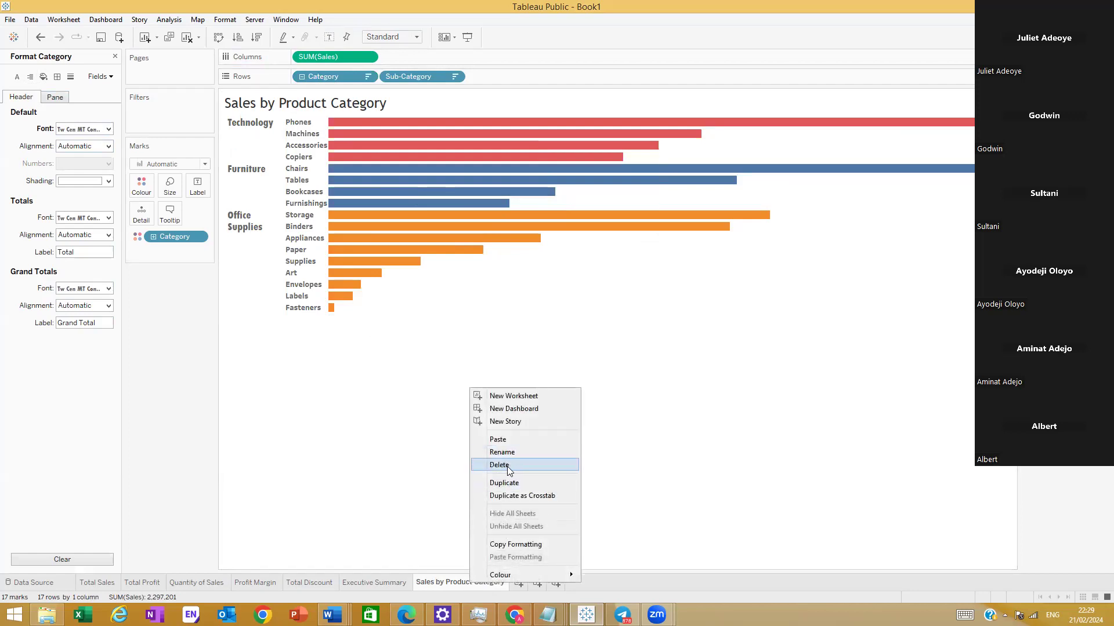
pyautogui.click(508, 484)
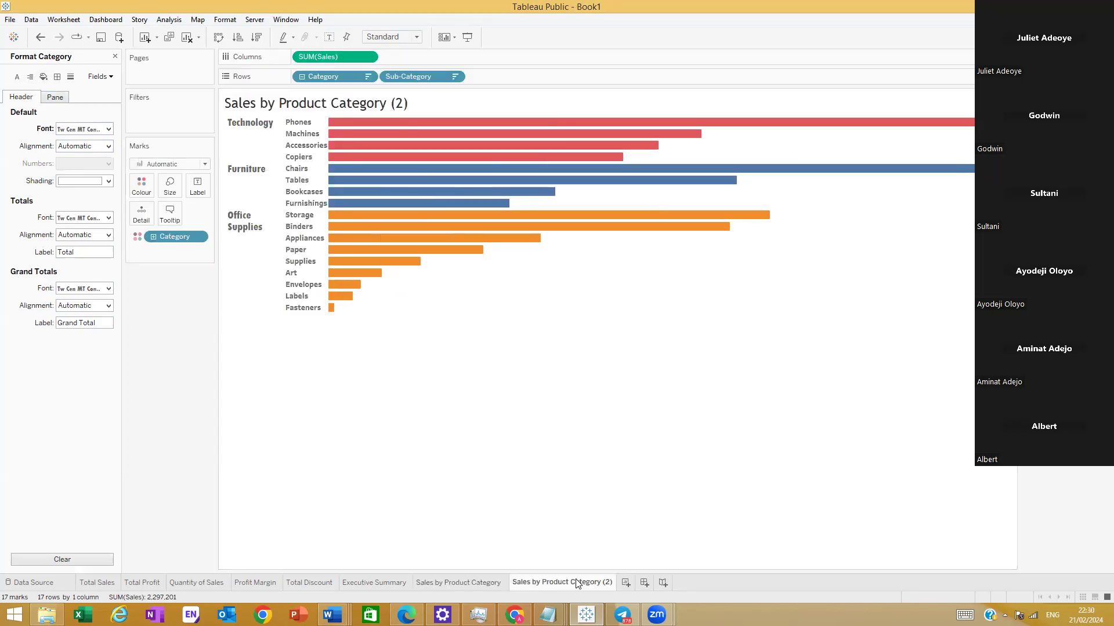
# Step: Replace "Sales" with "Profit" in the duplicated sheet's name so it reads "Profit by Product Category (2)"
pyautogui.doubleClick(577, 583)
pyautogui.click(574, 584)
pyautogui.moveTo(532, 584); pyautogui.dragTo(510, 586)
pyautogui.write('Profit')
pyautogui.press('Return')
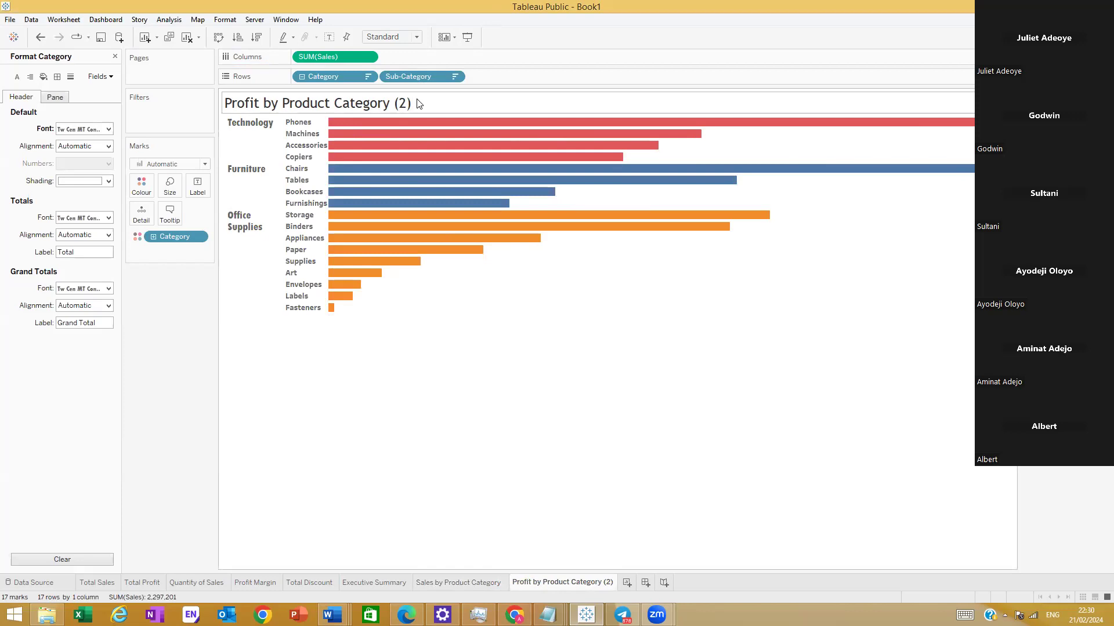
# Step: Replace Sales with Profit in the columns and sort the sub-categories in descending order by Profit
pyautogui.moveTo(344, 56); pyautogui.dragTo(116, 220)
pyautogui.click(115, 56)
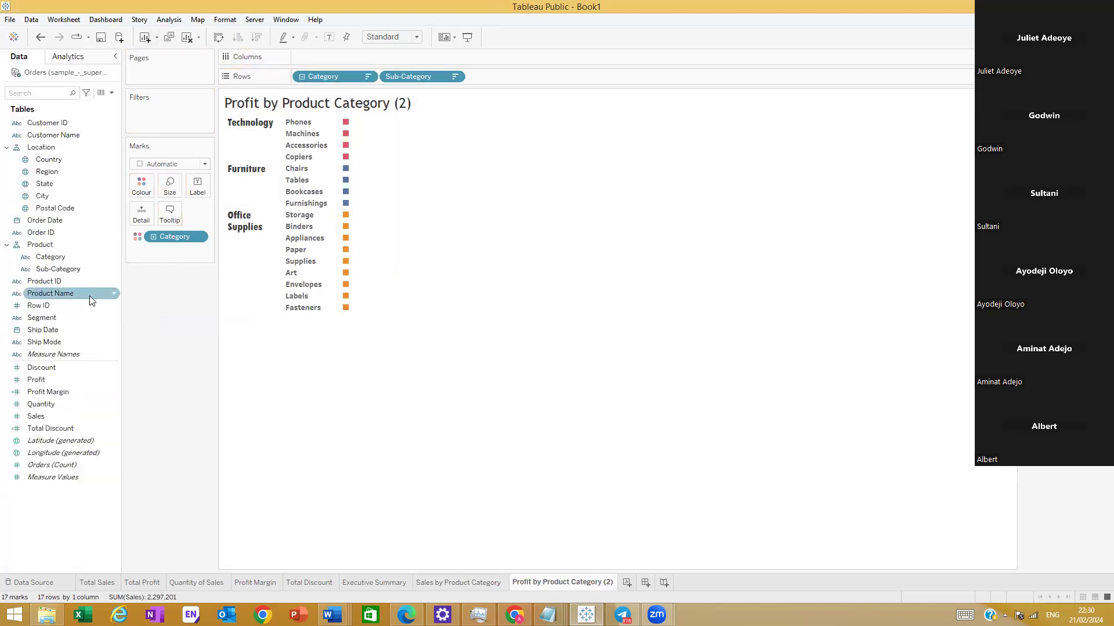
pyautogui.moveTo(43, 378); pyautogui.dragTo(344, 59)
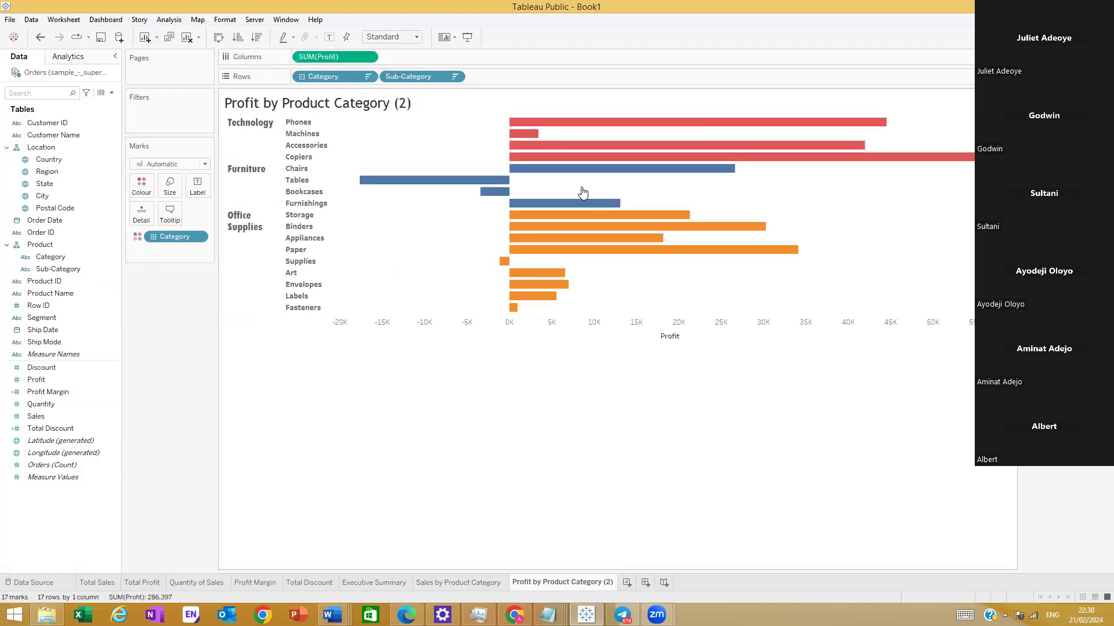
pyautogui.click(257, 37)
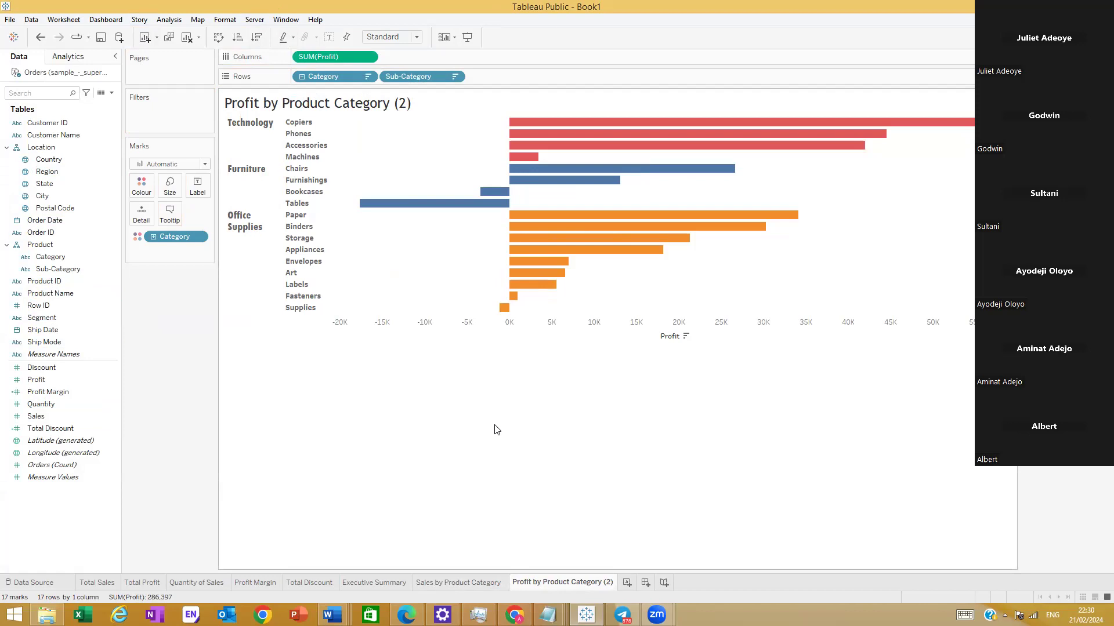
# Step: Remove the "(2)" suffix so the duplicated sheet is named "Profit by Product Category"
pyautogui.doubleClick(575, 582)
pyautogui.click(625, 583)
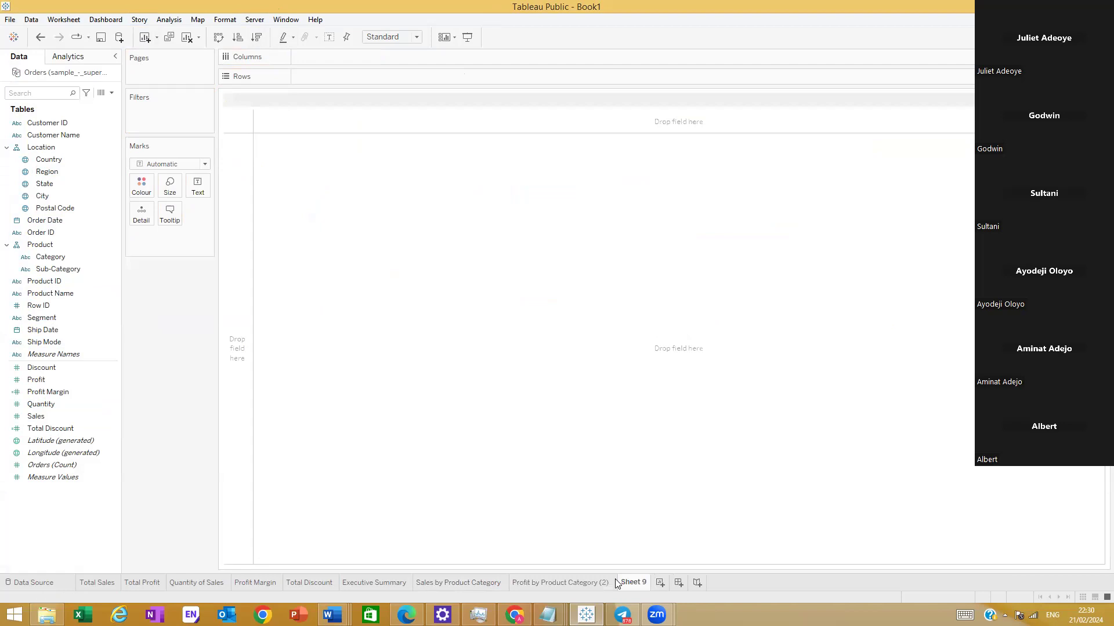
pyautogui.doubleClick(603, 582)
pyautogui.click(608, 582)
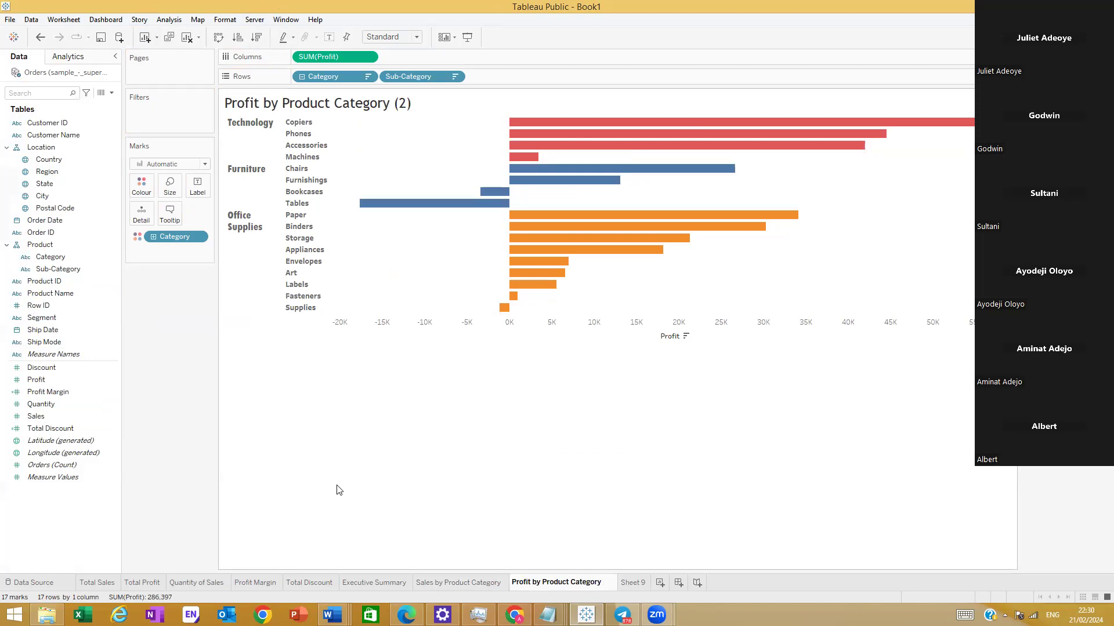
pyautogui.click(352, 487)
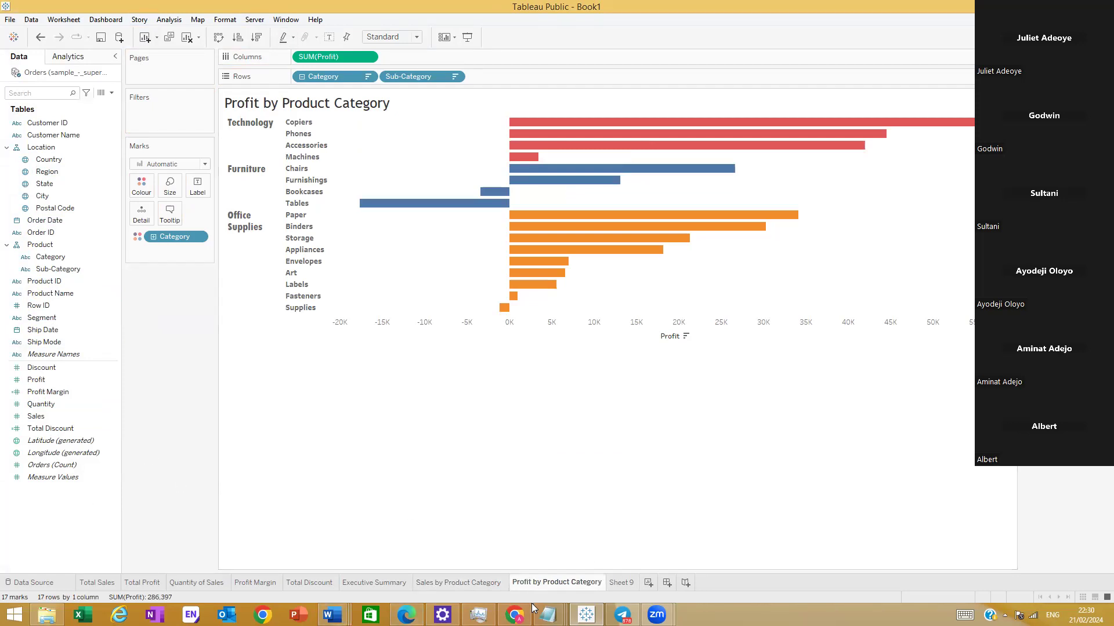
pyautogui.moveTo(551, 613)
pyautogui.click(454, 582)
pyautogui.click(530, 583)
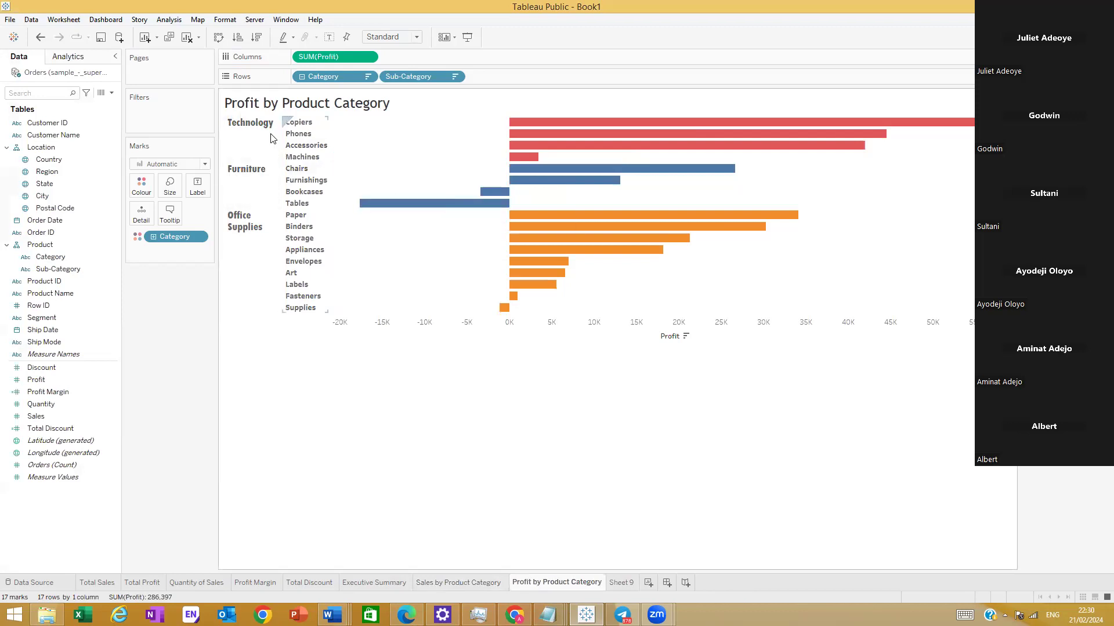
pyautogui.moveTo(616, 217)
pyautogui.moveTo(612, 583)
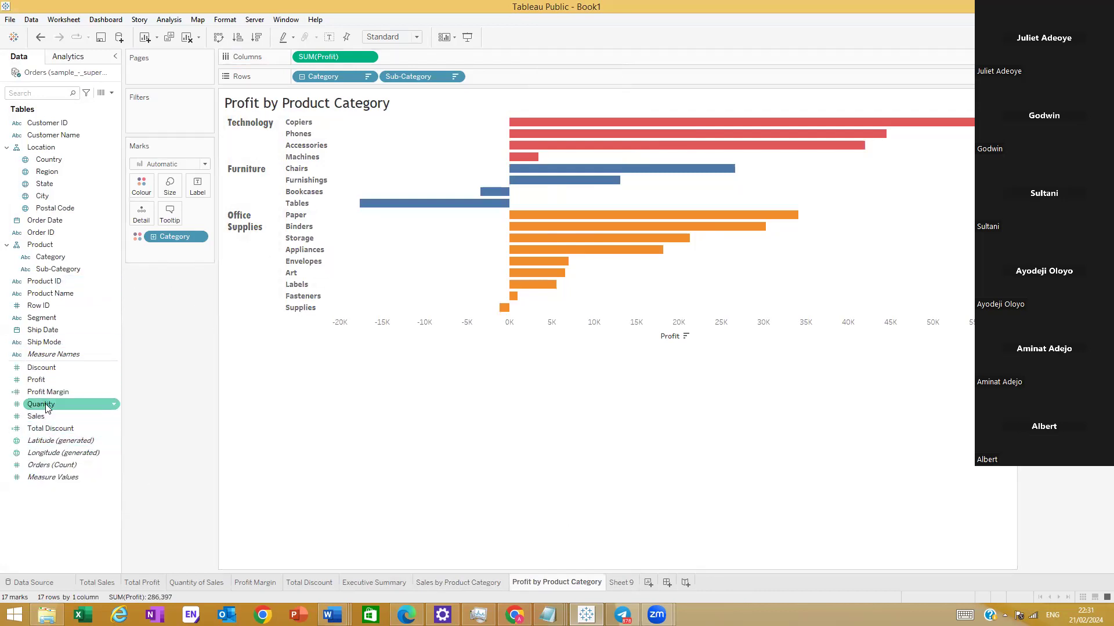
# Step: Add Discount to the columns after Profit and set the mark type for Discount only to Gantt Bar
pyautogui.moveTo(63, 360); pyautogui.dragTo(513, 58)
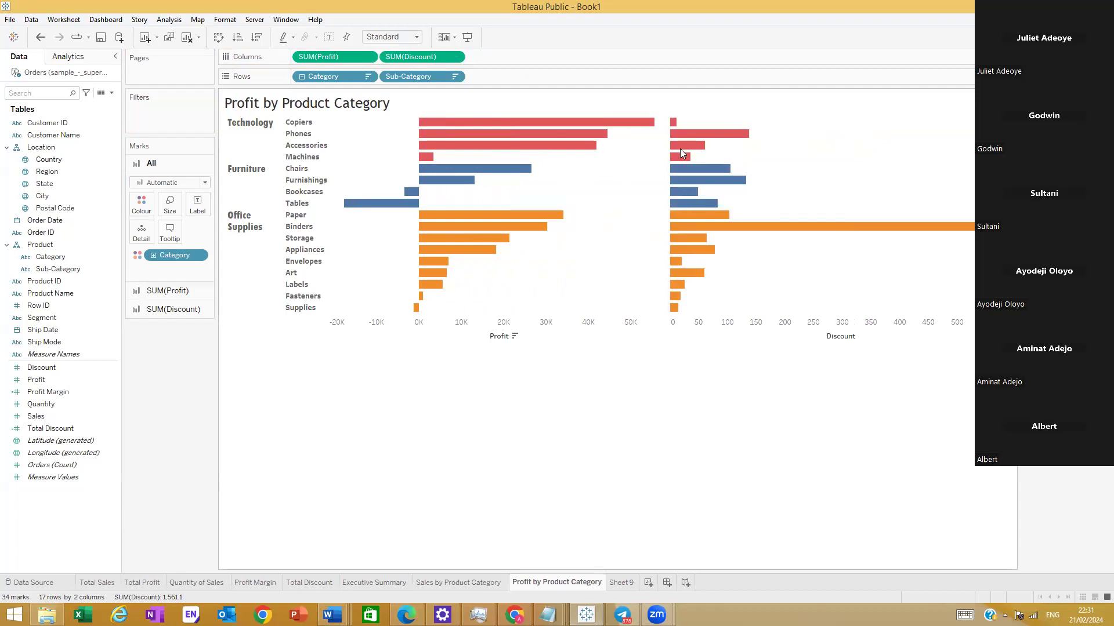
pyautogui.moveTo(728, 216)
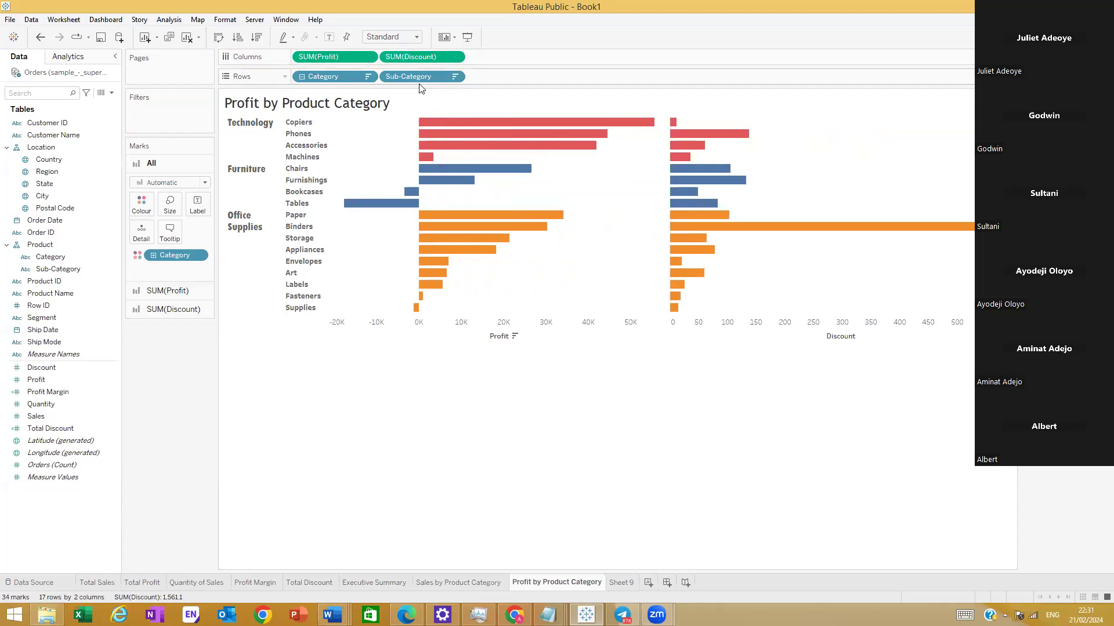
pyautogui.click(158, 309)
pyautogui.click(206, 223)
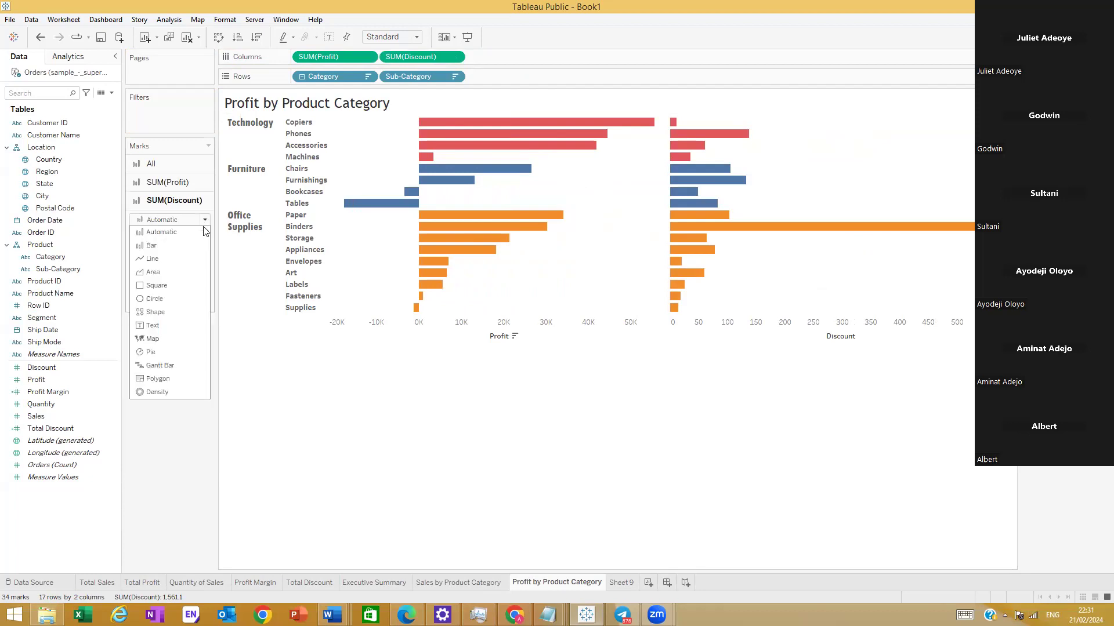
pyautogui.click(814, 411)
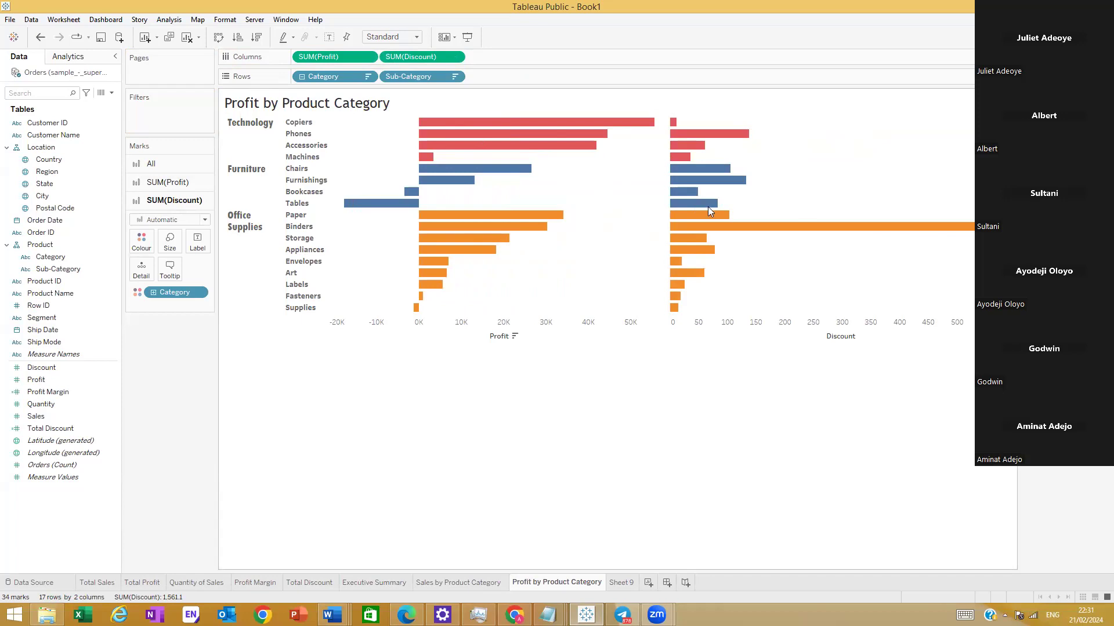
pyautogui.click(162, 166)
pyautogui.click(166, 291)
pyautogui.click(165, 303)
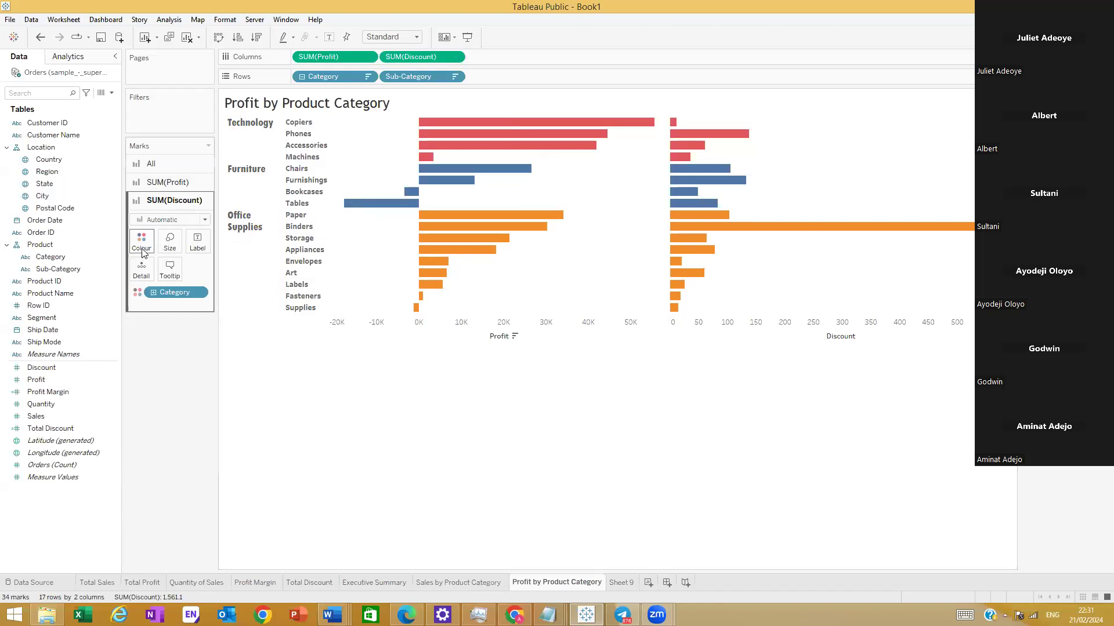
pyautogui.click(203, 220)
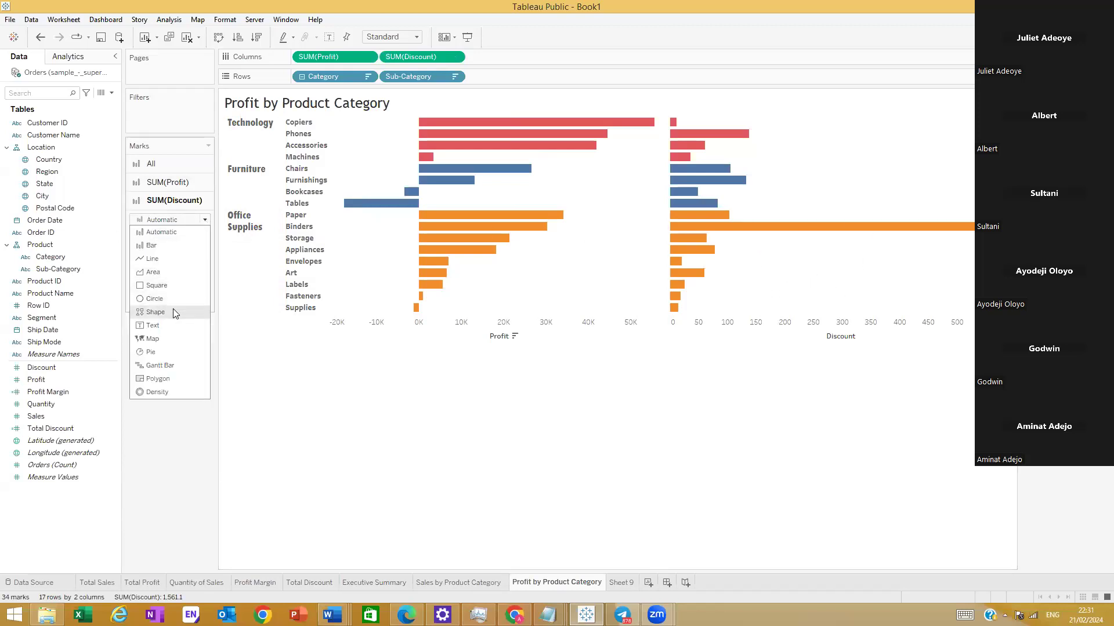
pyautogui.click(160, 366)
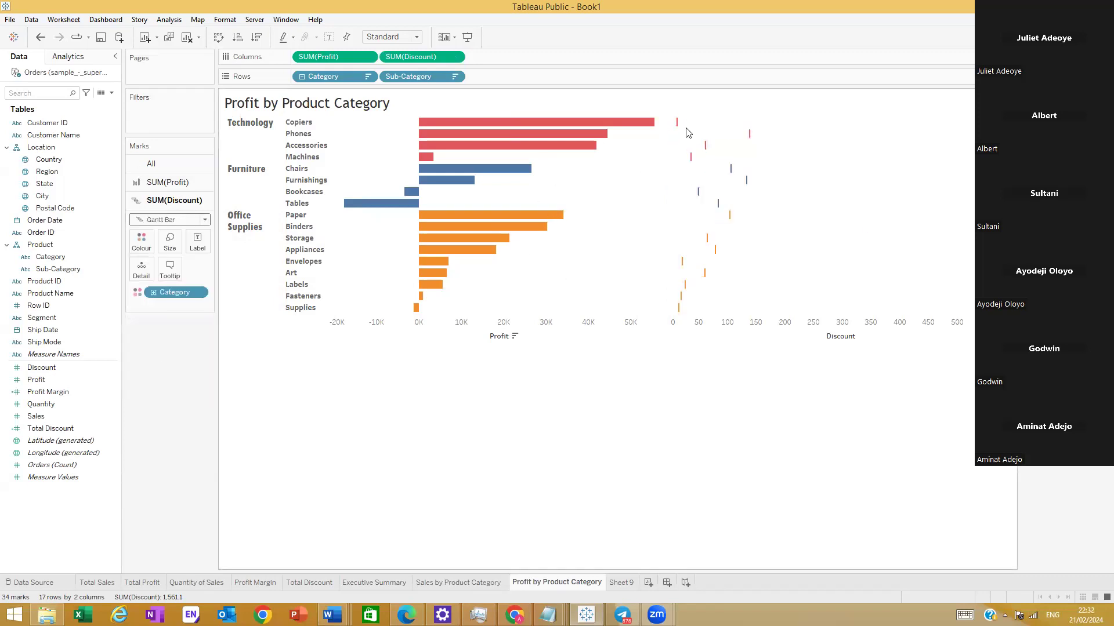
# Step: Enlarge the Discount Gantt marks to the maximum size and adjust the size of the Profit bars
pyautogui.click(170, 248)
pyautogui.moveTo(240, 270); pyautogui.dragTo(266, 275)
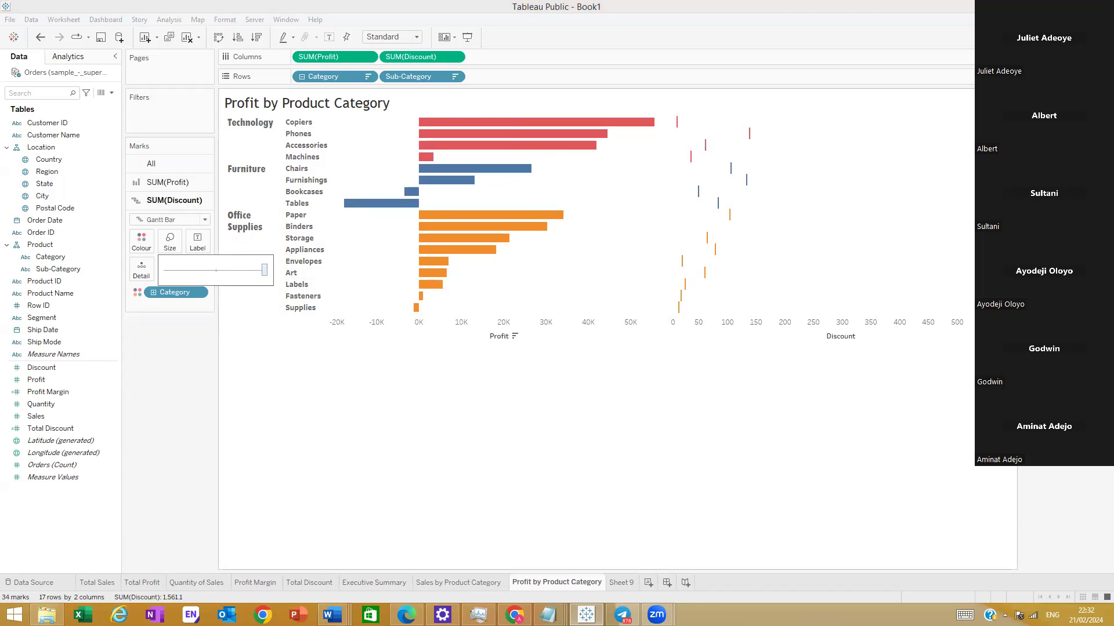
pyautogui.click(168, 182)
pyautogui.click(170, 222)
pyautogui.moveTo(239, 257); pyautogui.dragTo(229, 259)
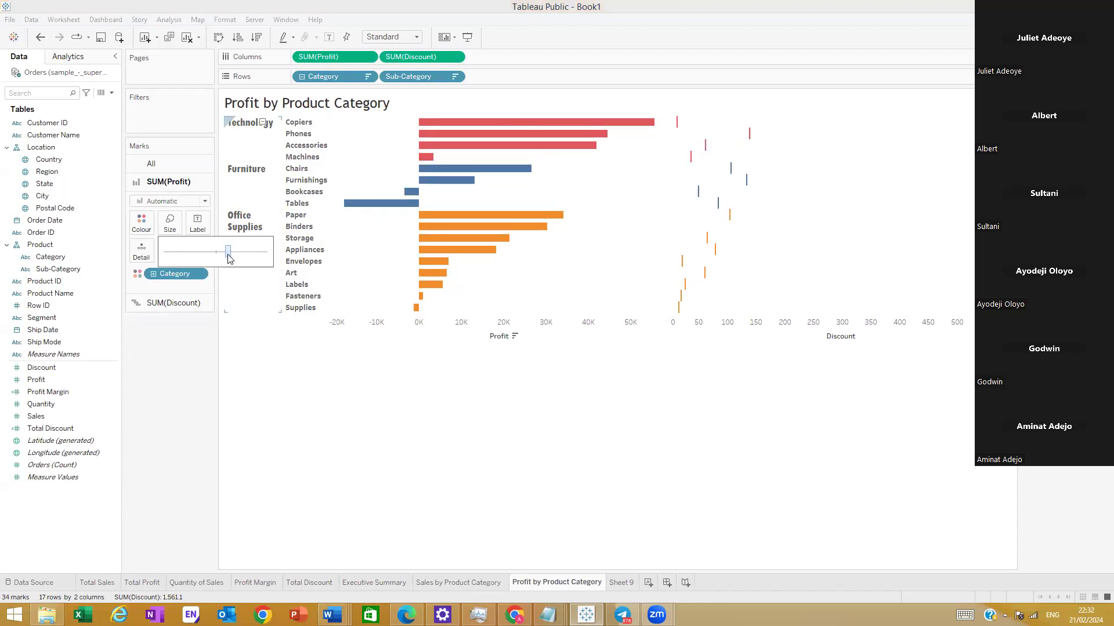
pyautogui.click(149, 430)
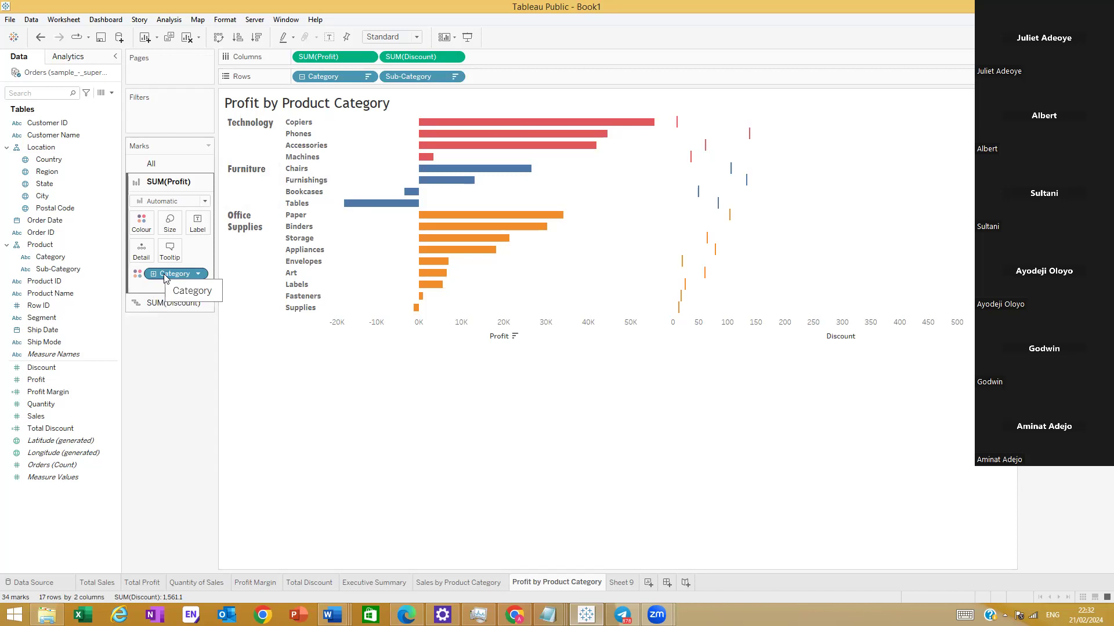
# Step: Remove Category from the Discount marks and colour all Discount marks black
pyautogui.moveTo(166, 279); pyautogui.dragTo(168, 355)
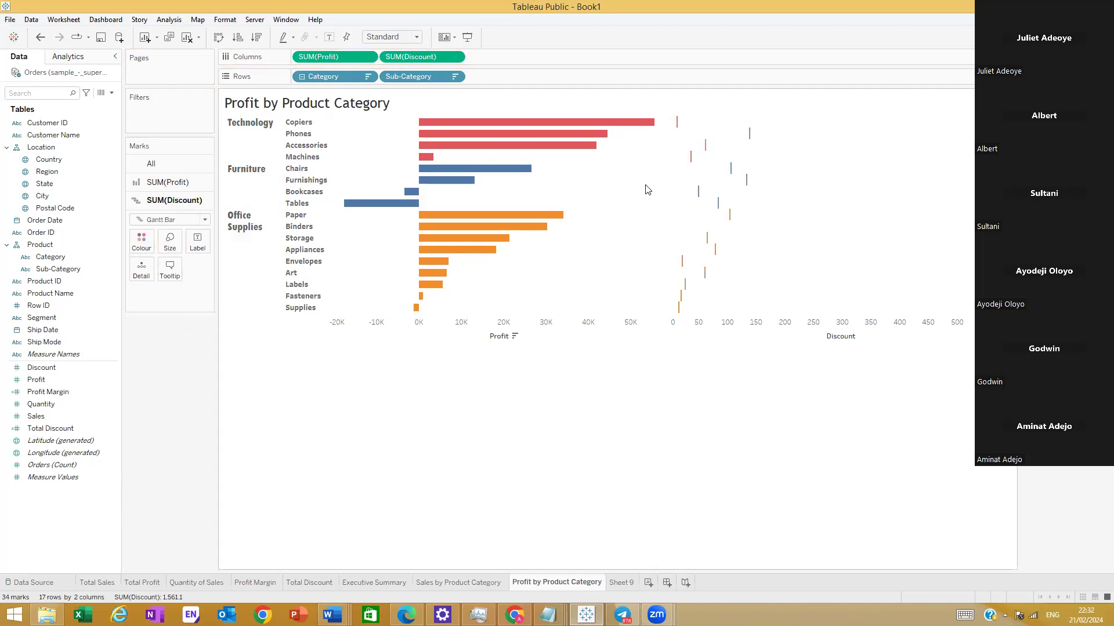
pyautogui.click(141, 241)
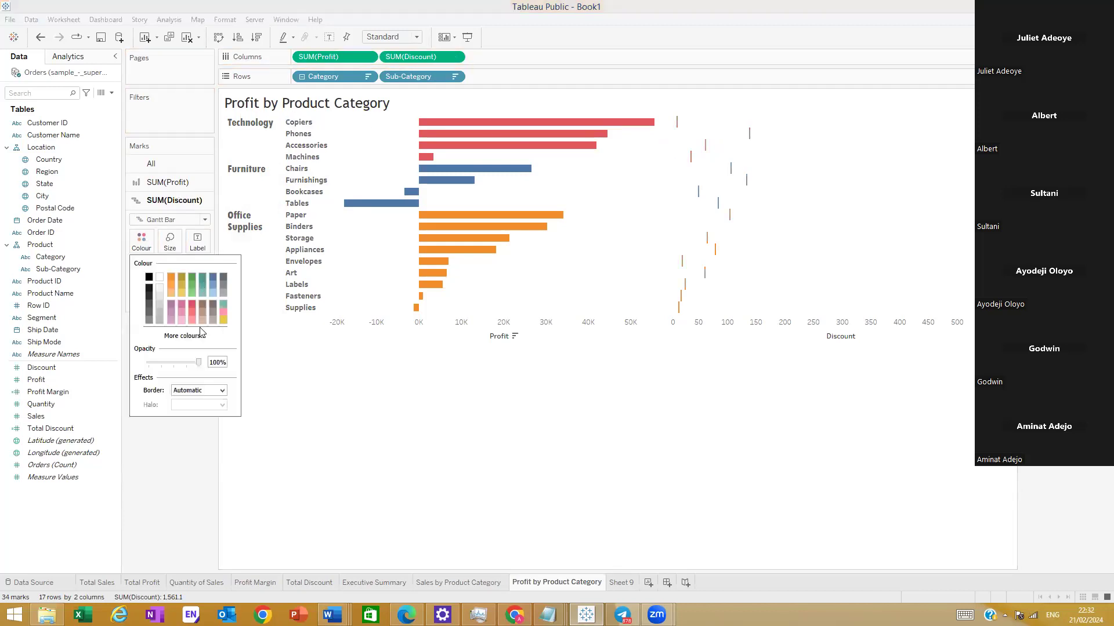
pyautogui.click(201, 438)
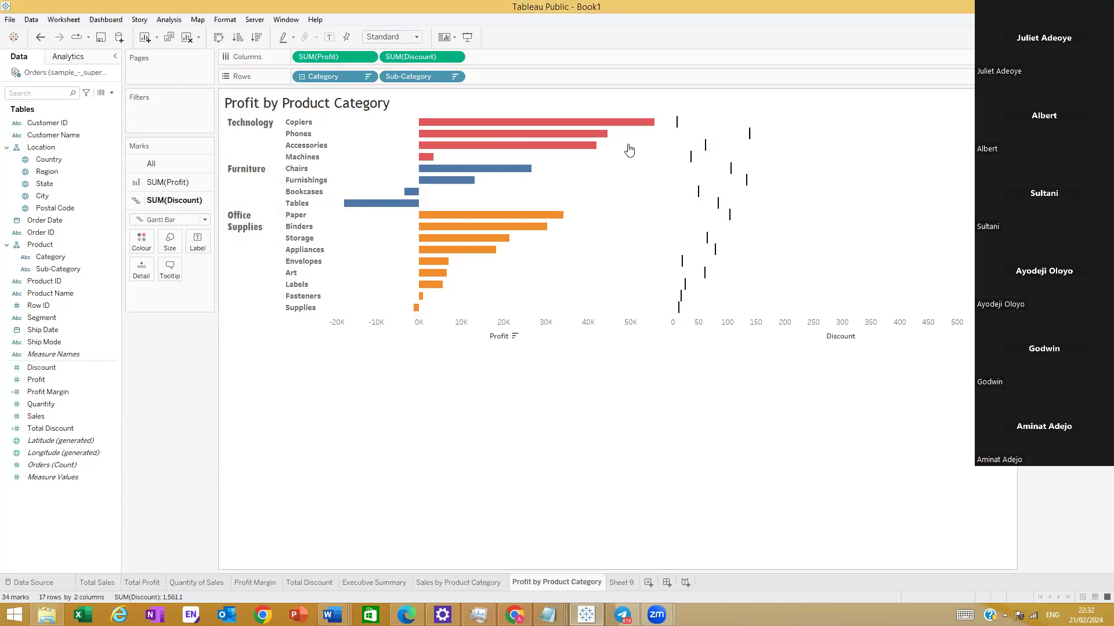
# Step: Combine Discount with Profit in one chart by making Discount a dual axis
pyautogui.click(454, 78)
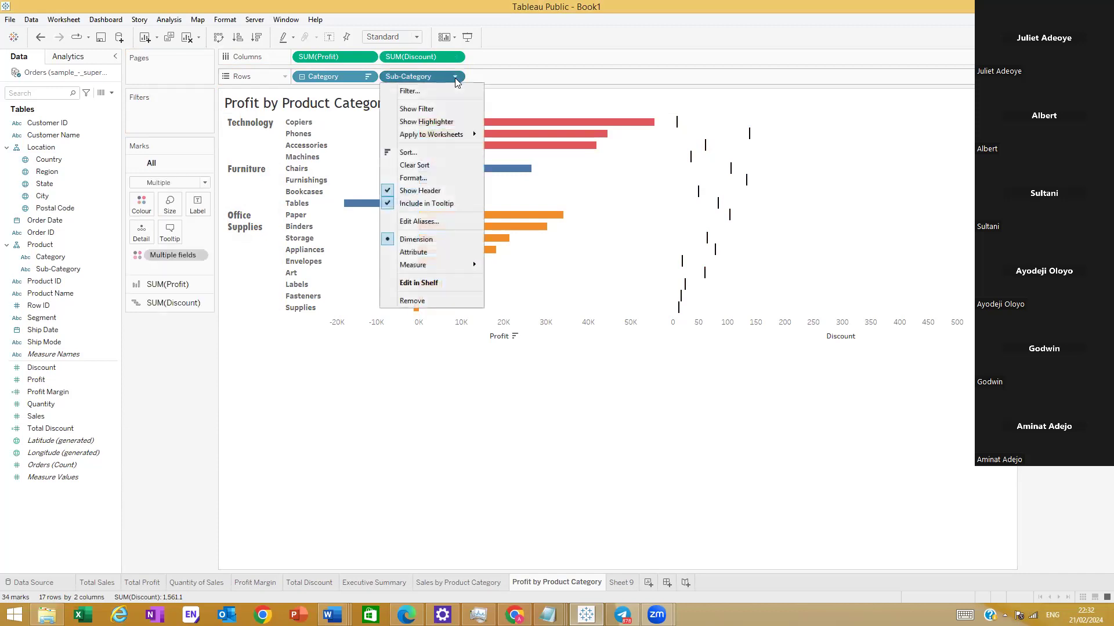
pyautogui.click(454, 61)
pyautogui.click(454, 58)
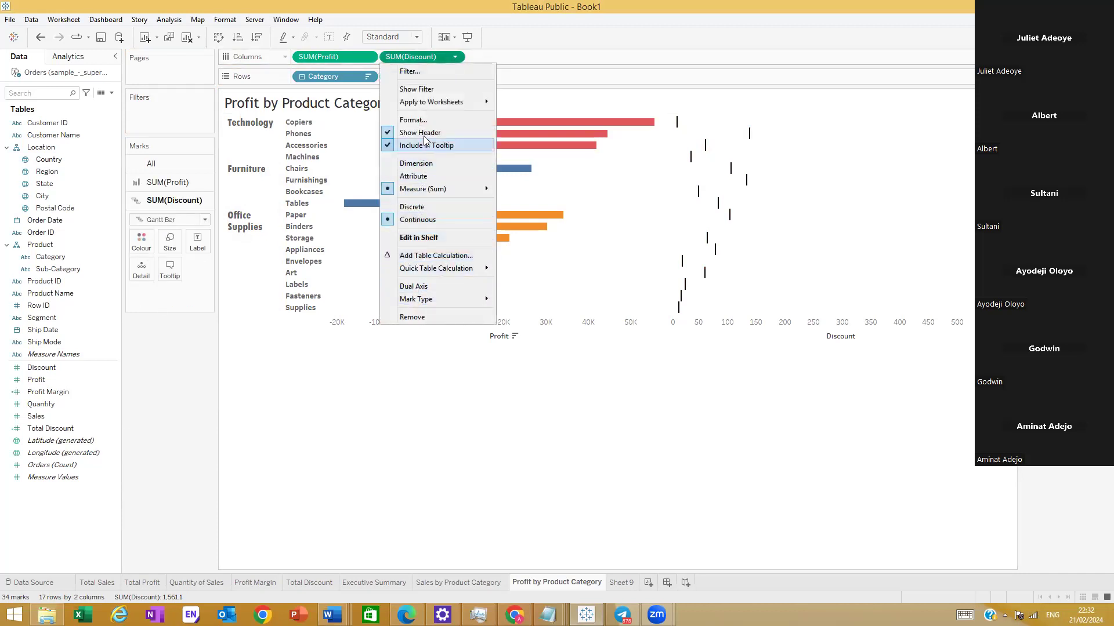
pyautogui.click(420, 287)
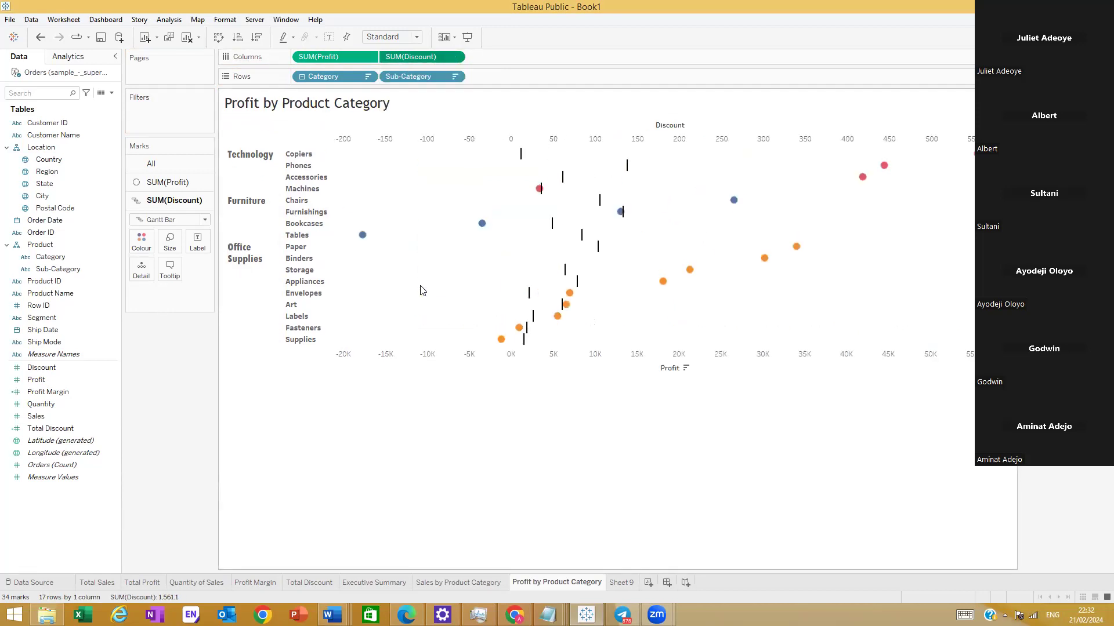
# Step: Set the mark type for Profit to Bar so the Discount markers overlay the profit bars
pyautogui.click(177, 182)
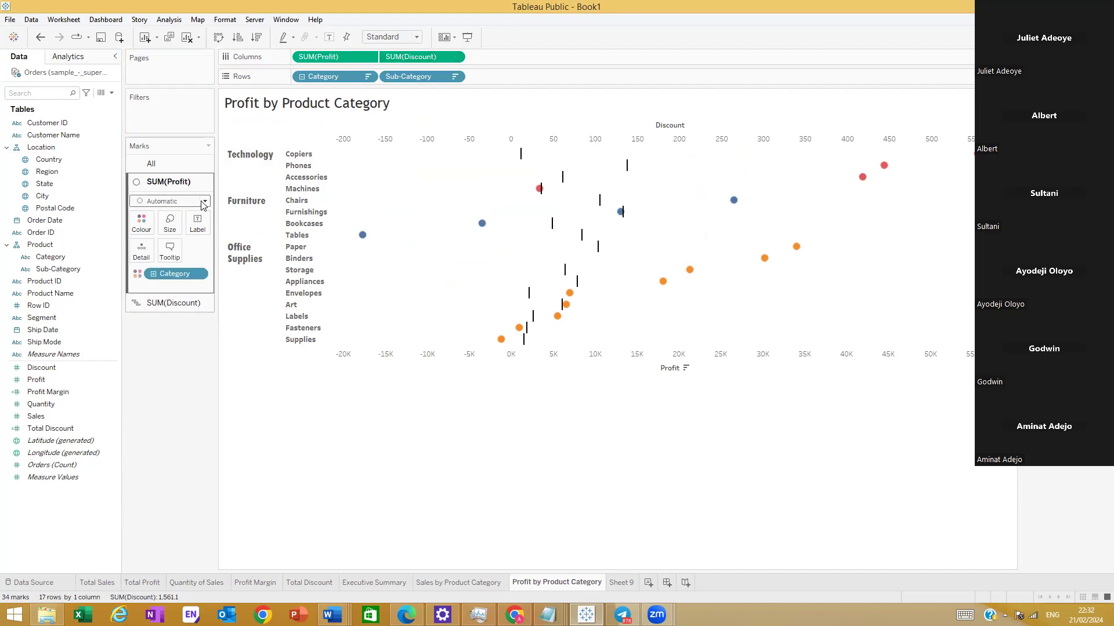
pyautogui.click(204, 202)
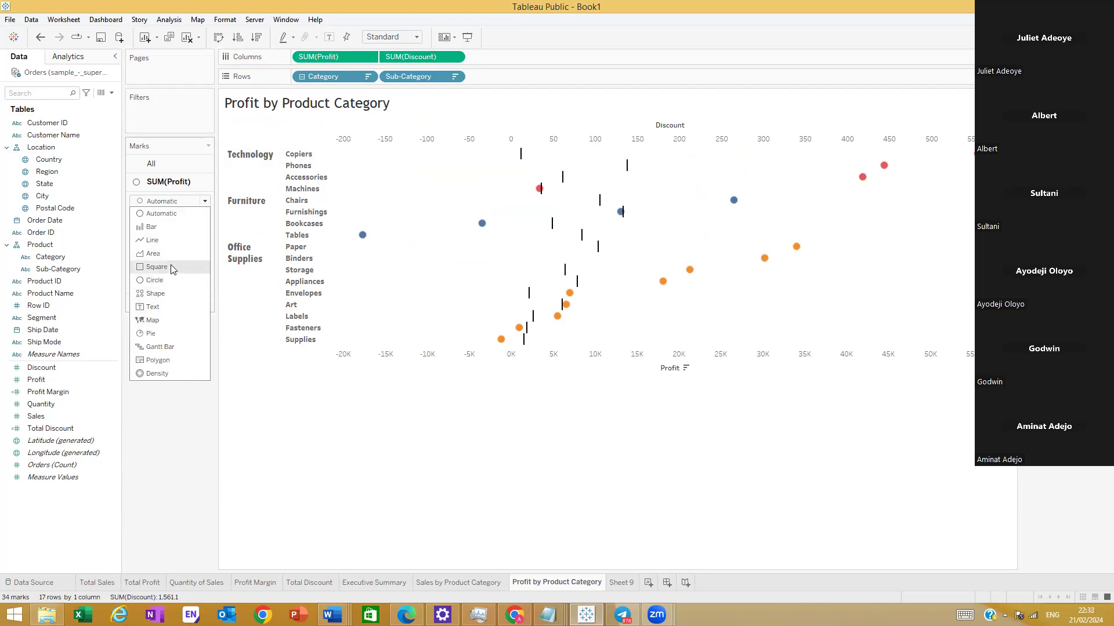
pyautogui.click(153, 227)
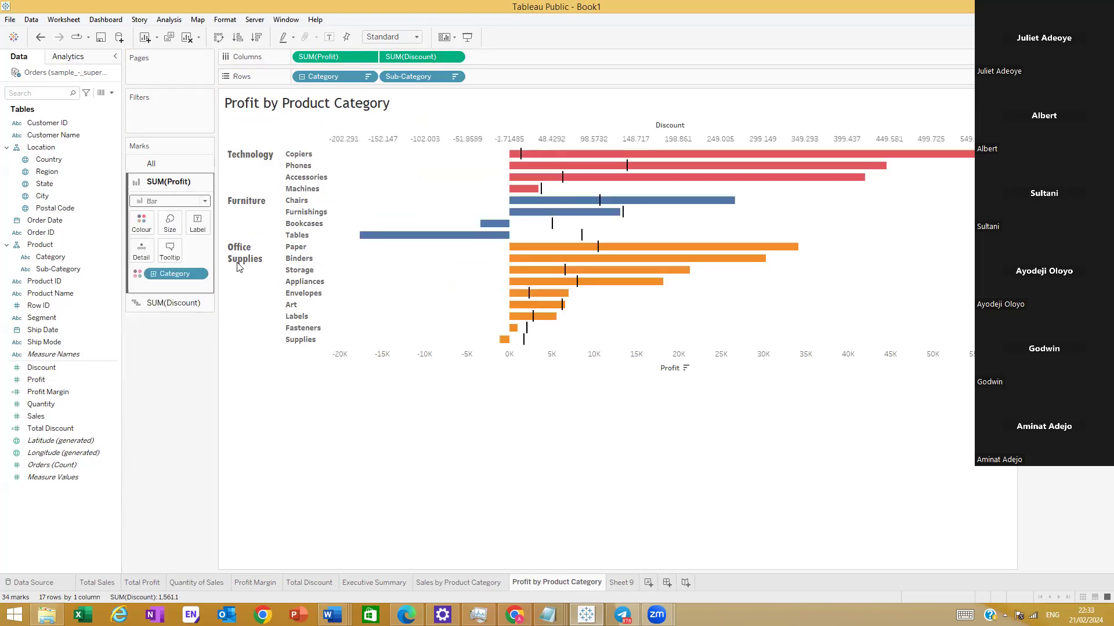
pyautogui.moveTo(600, 256)
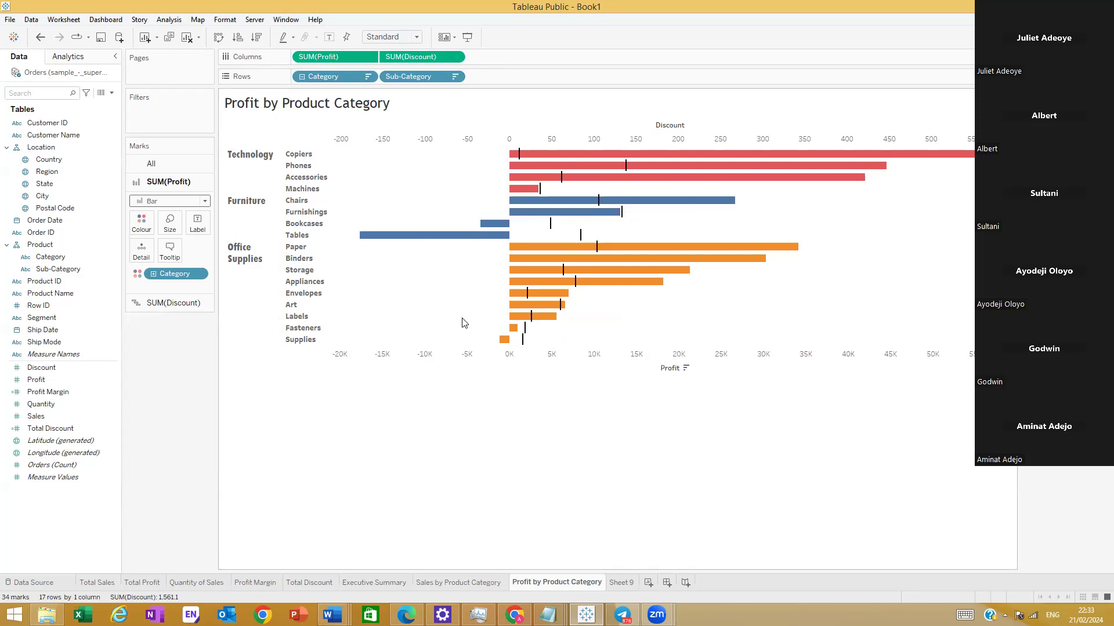
pyautogui.click(454, 56)
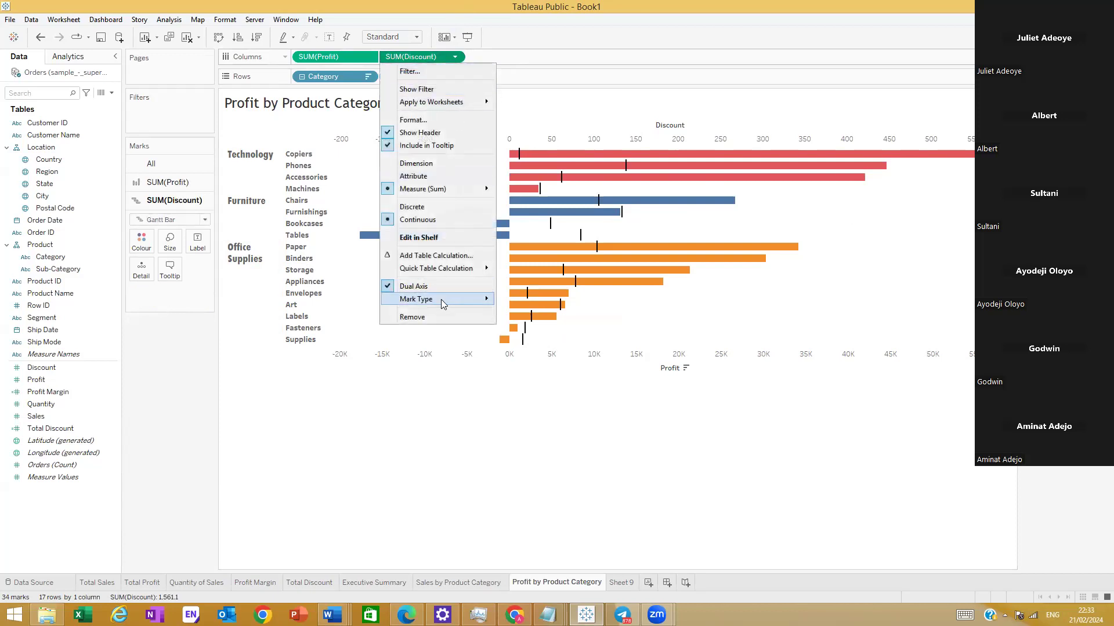
pyautogui.moveTo(441, 300)
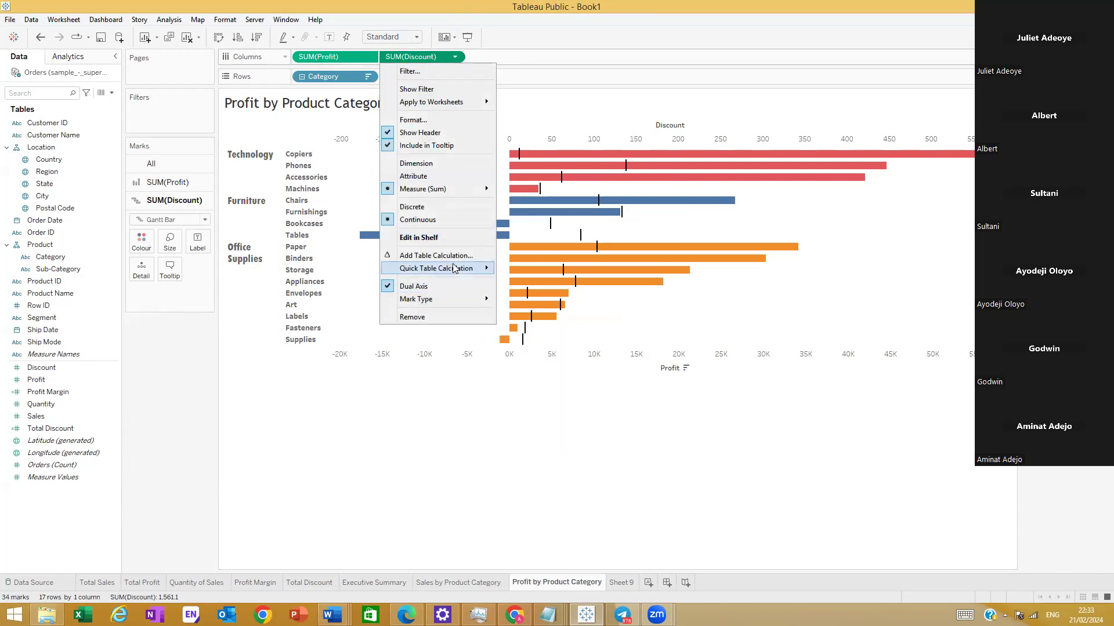
pyautogui.moveTo(434, 271)
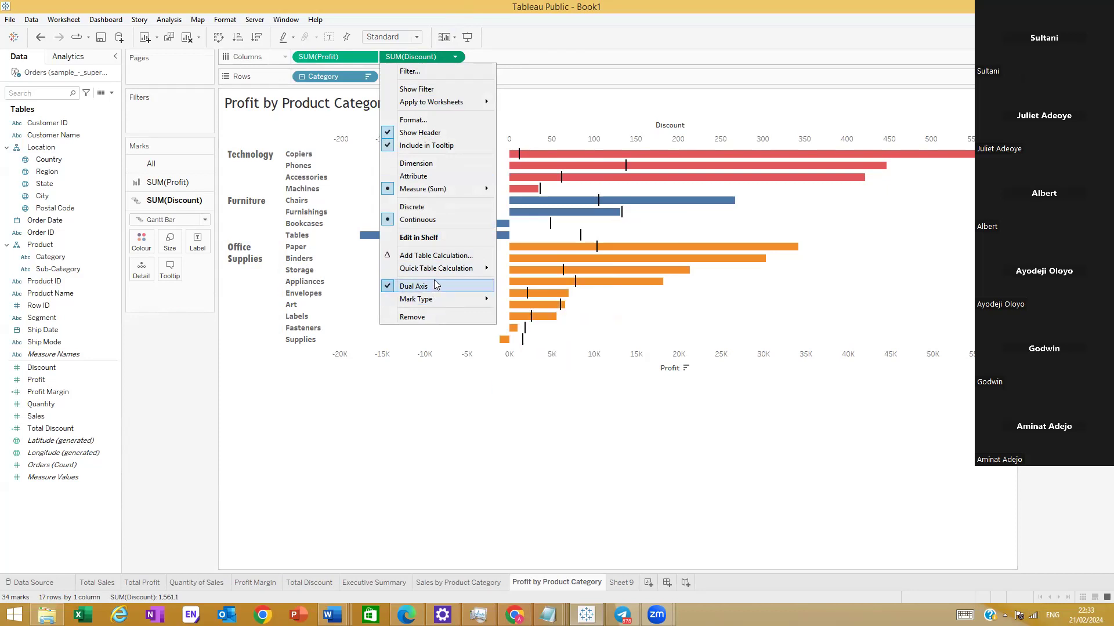
pyautogui.click(350, 53)
pyautogui.click(368, 56)
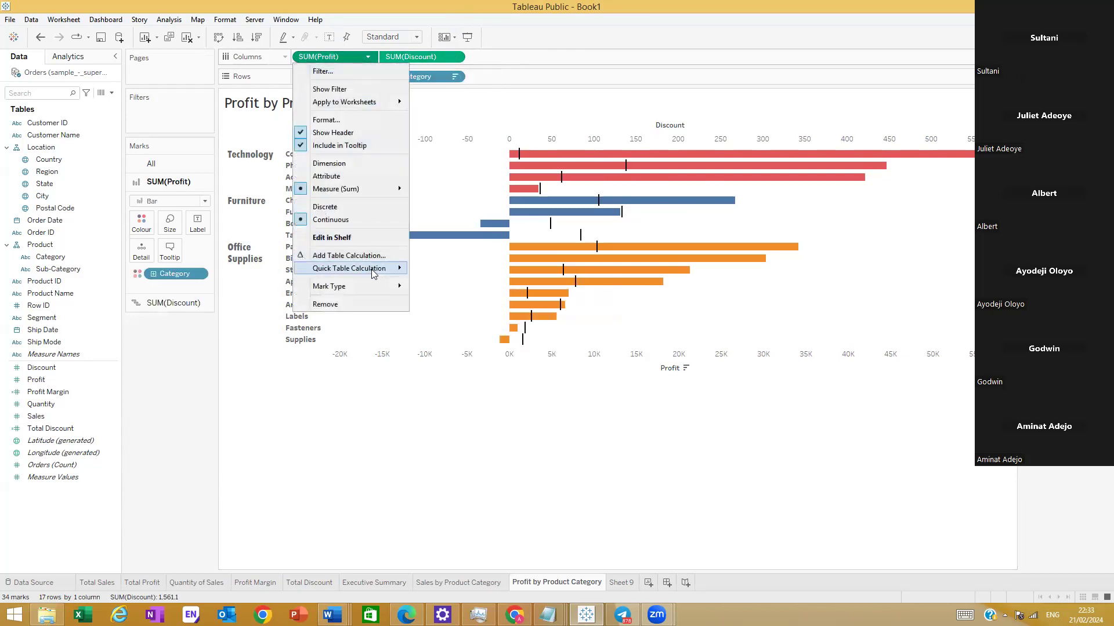
pyautogui.moveTo(377, 286)
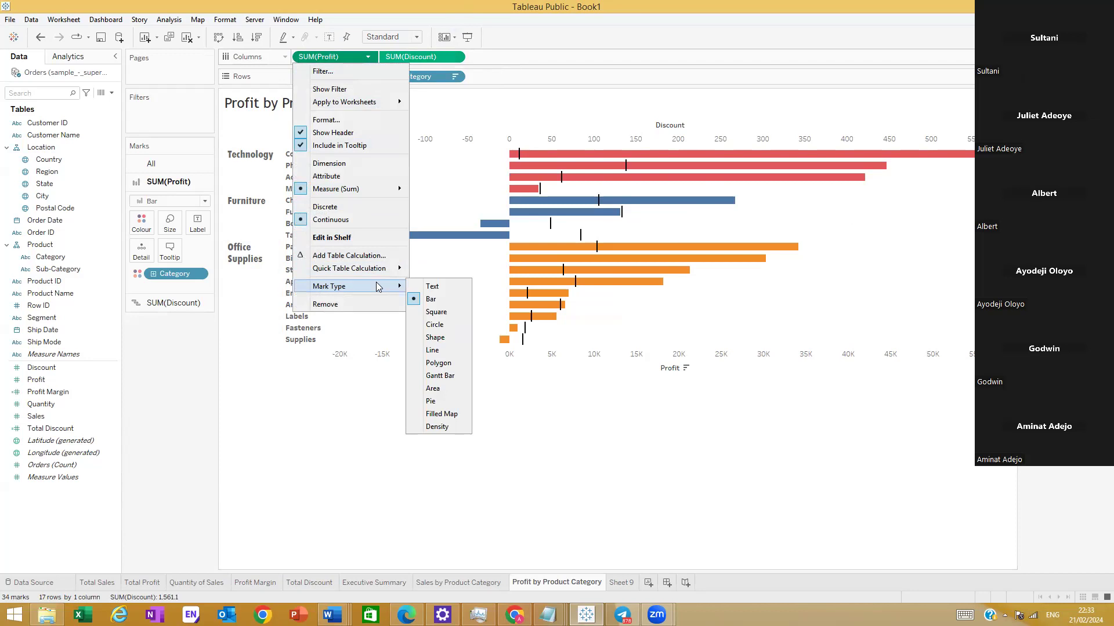
pyautogui.click(313, 401)
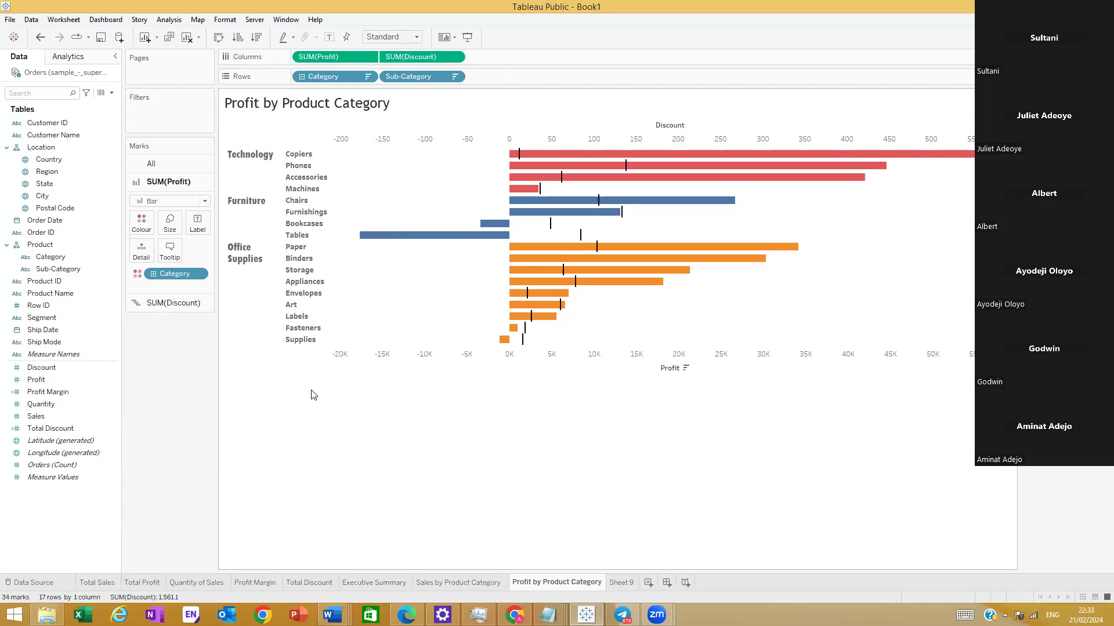
pyautogui.click(670, 144)
pyautogui.rightClick(670, 144)
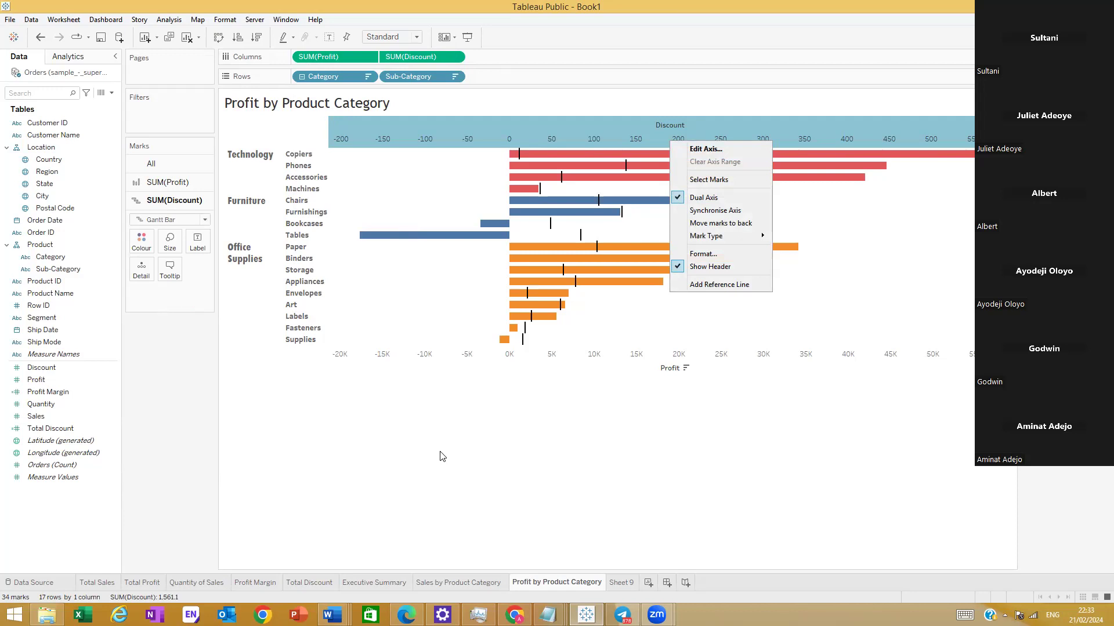
pyautogui.click(441, 455)
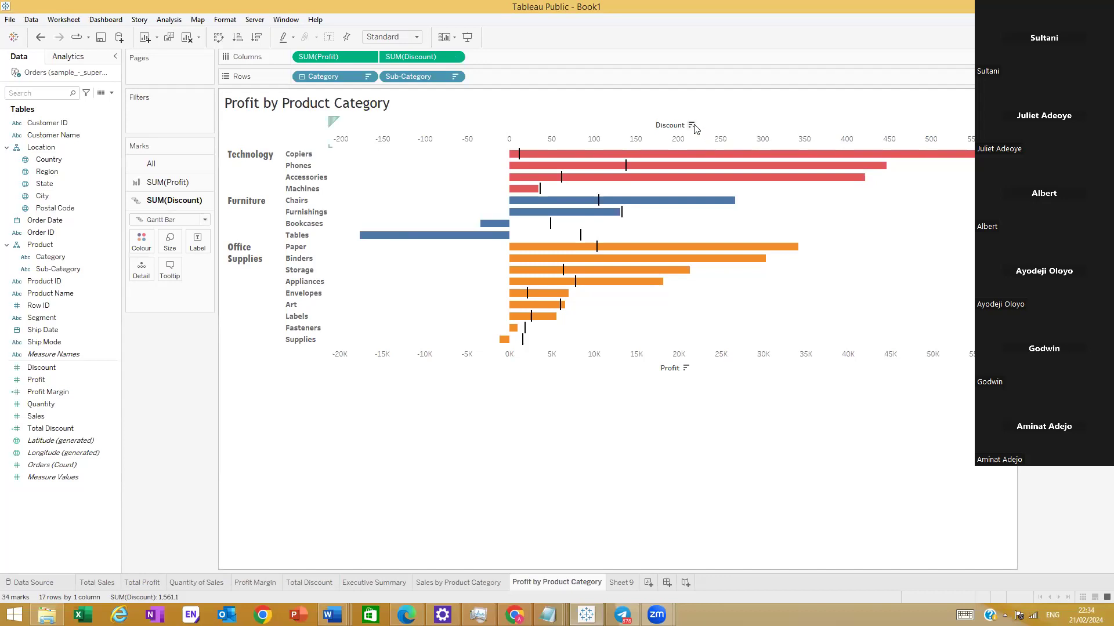
# Step: Try synchronising the Discount axis with the Profit axis and undo the synchronisation
pyautogui.click(678, 144)
pyautogui.rightClick(677, 144)
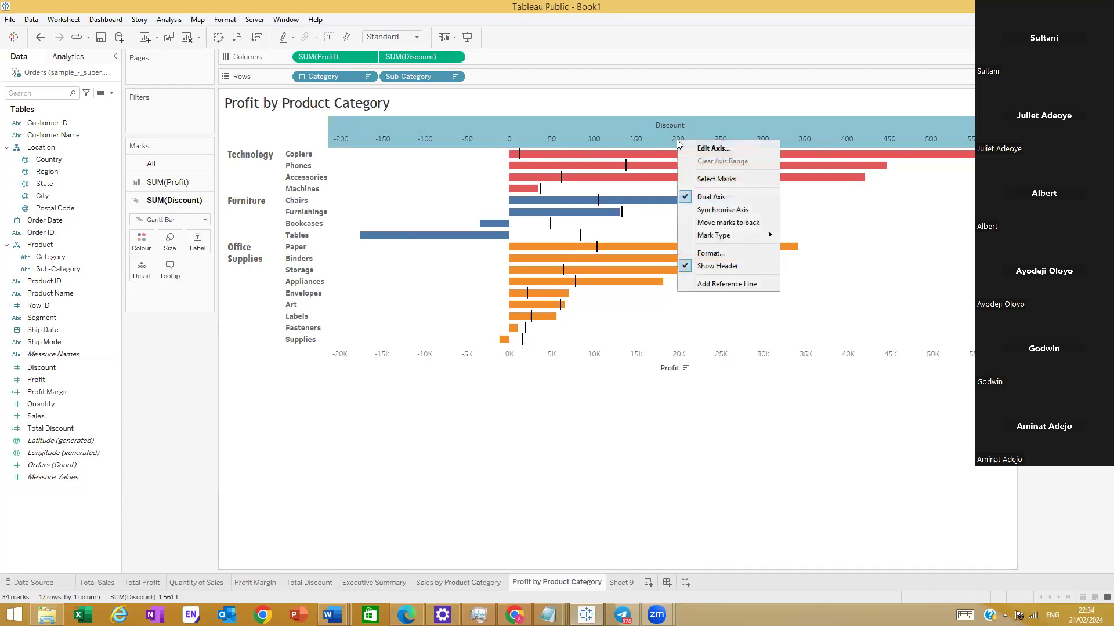
pyautogui.click(720, 211)
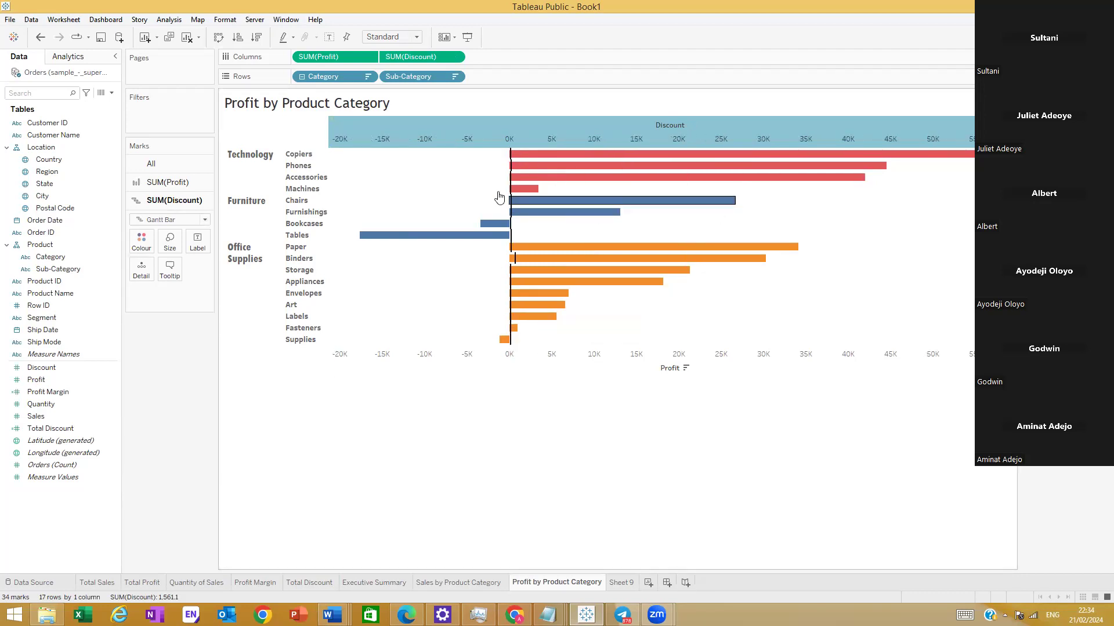
pyautogui.moveTo(528, 306)
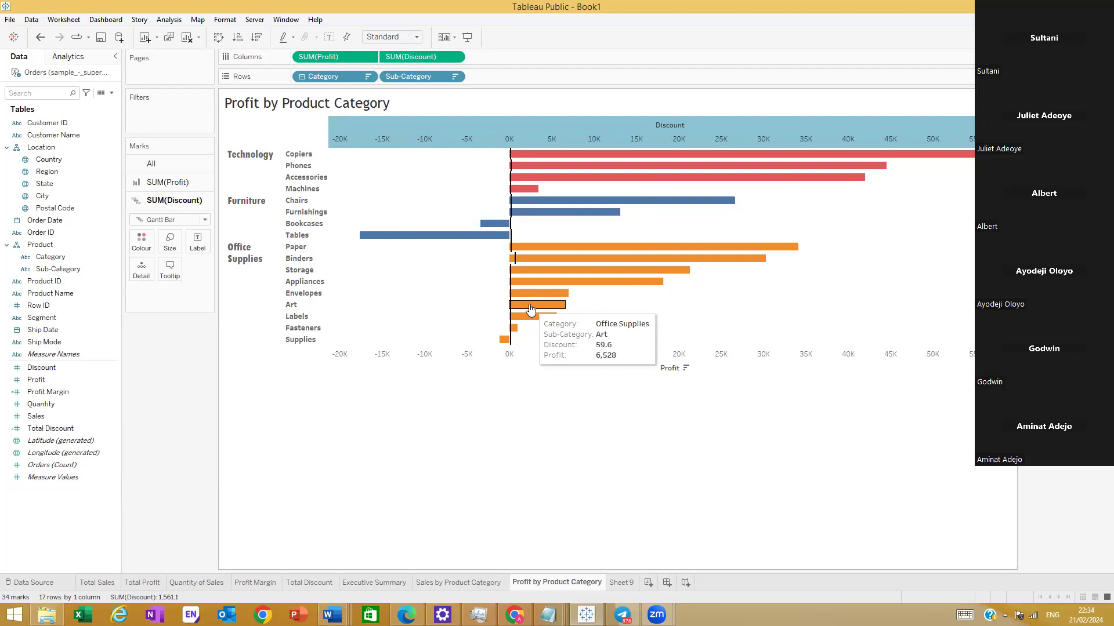
pyautogui.moveTo(527, 217)
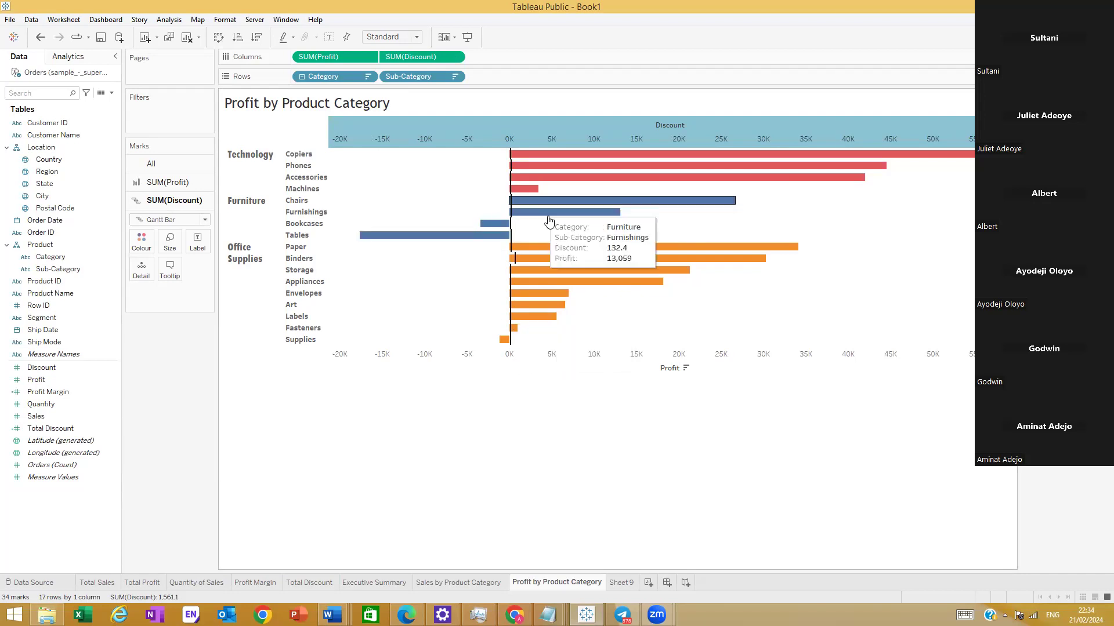
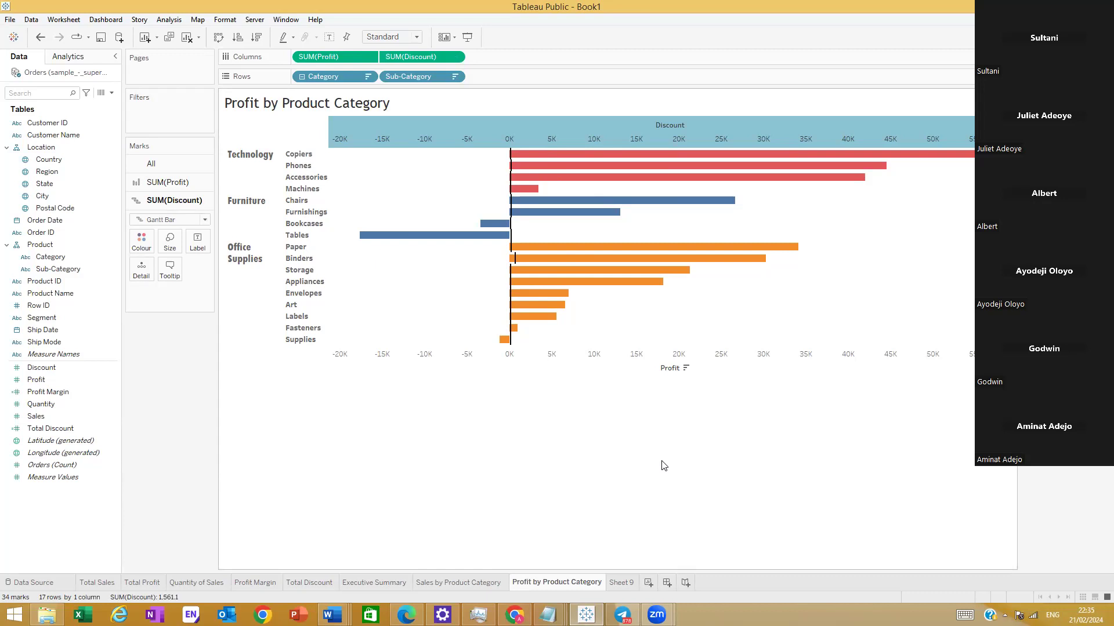
pyautogui.hotkey('ctrl', 'z')
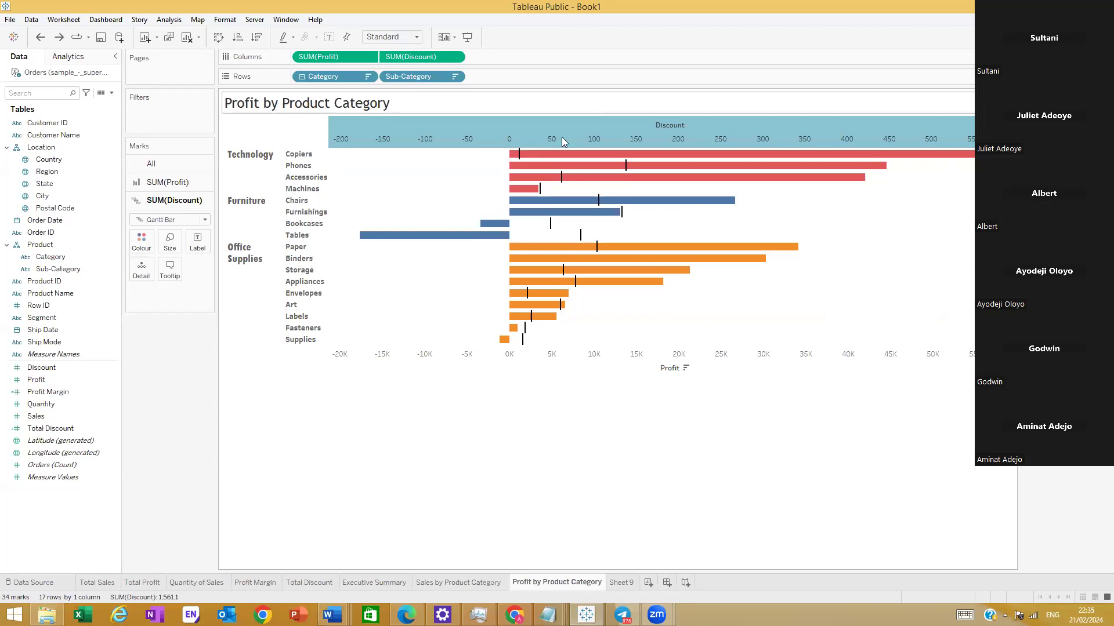
pyautogui.moveTo(555, 157)
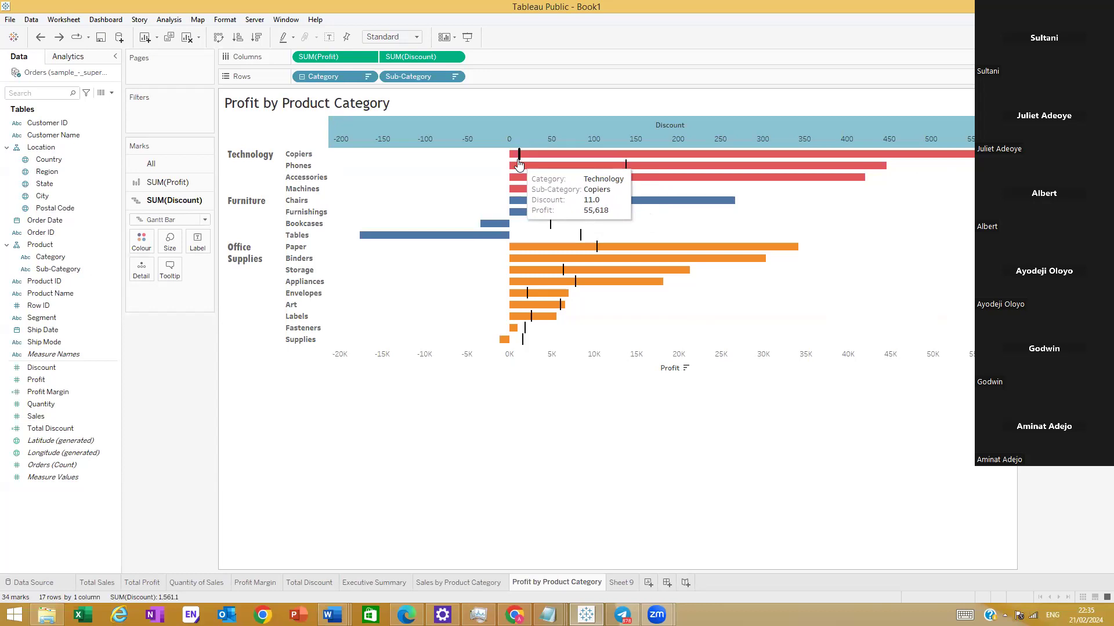
# Step: Replace Discount with Total Discount in the chart's columns and set the Total Discount mark type to Gantt Bar
pyautogui.moveTo(417, 57); pyautogui.dragTo(137, 454)
pyautogui.moveTo(70, 429); pyautogui.dragTo(416, 55)
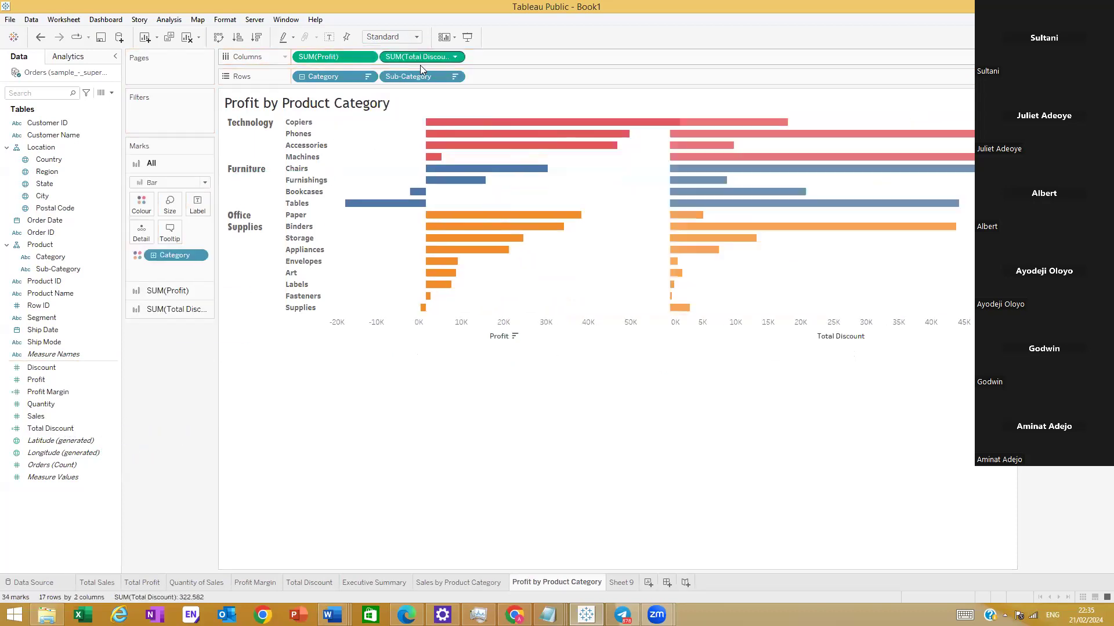
pyautogui.click(174, 296)
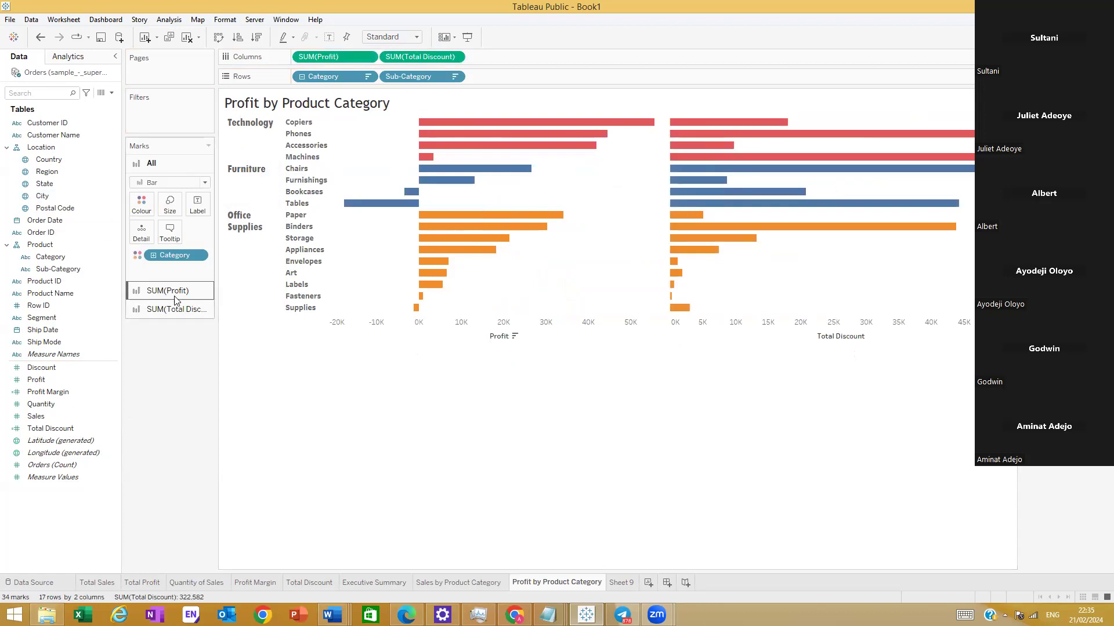
pyautogui.click(176, 310)
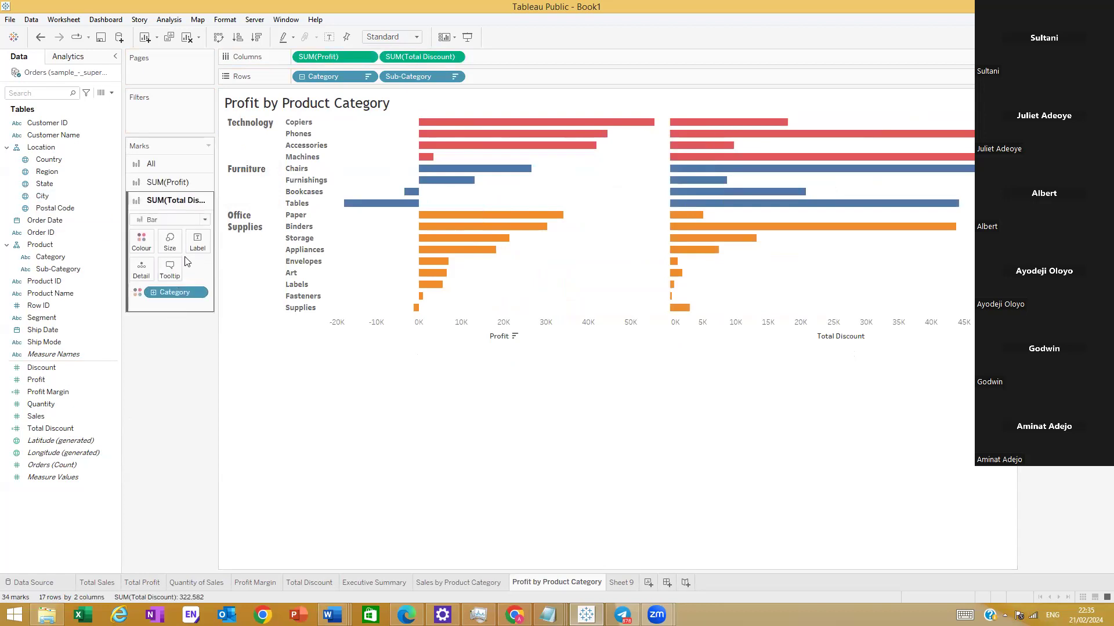
pyautogui.click(205, 220)
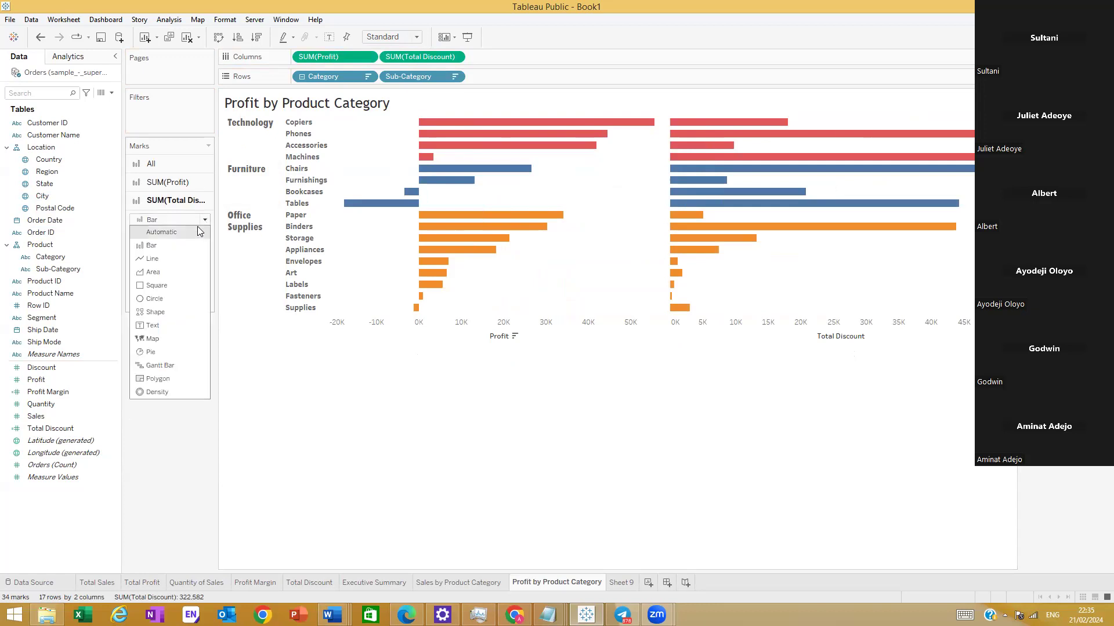
pyautogui.click(166, 367)
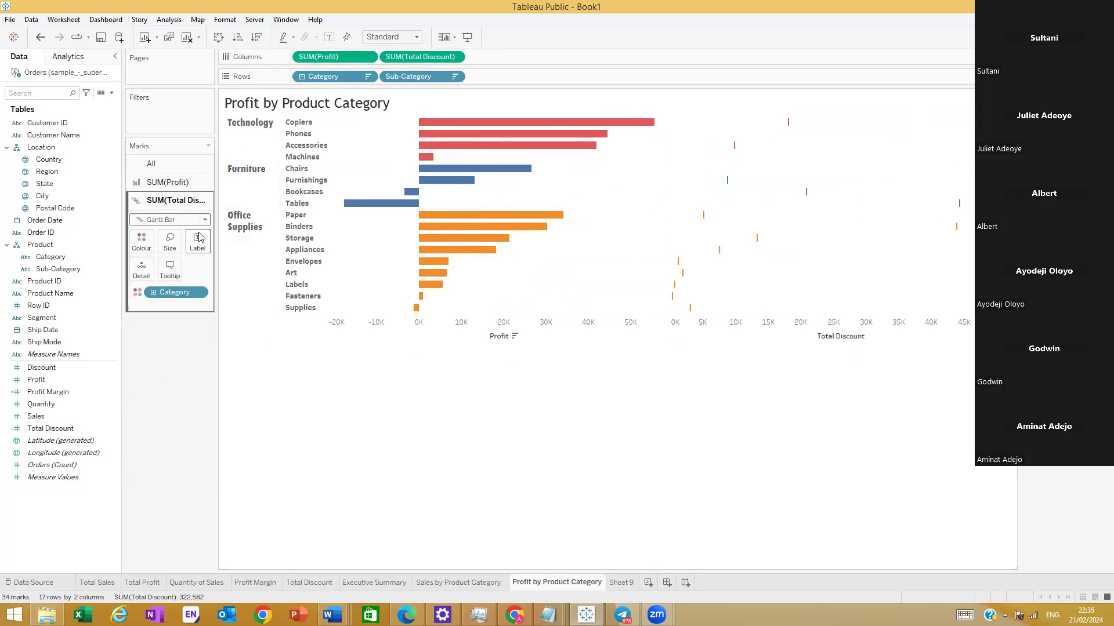
# Step: Remove Category from the Total Discount marks and colour all of them black
pyautogui.moveTo(169, 293); pyautogui.dragTo(170, 370)
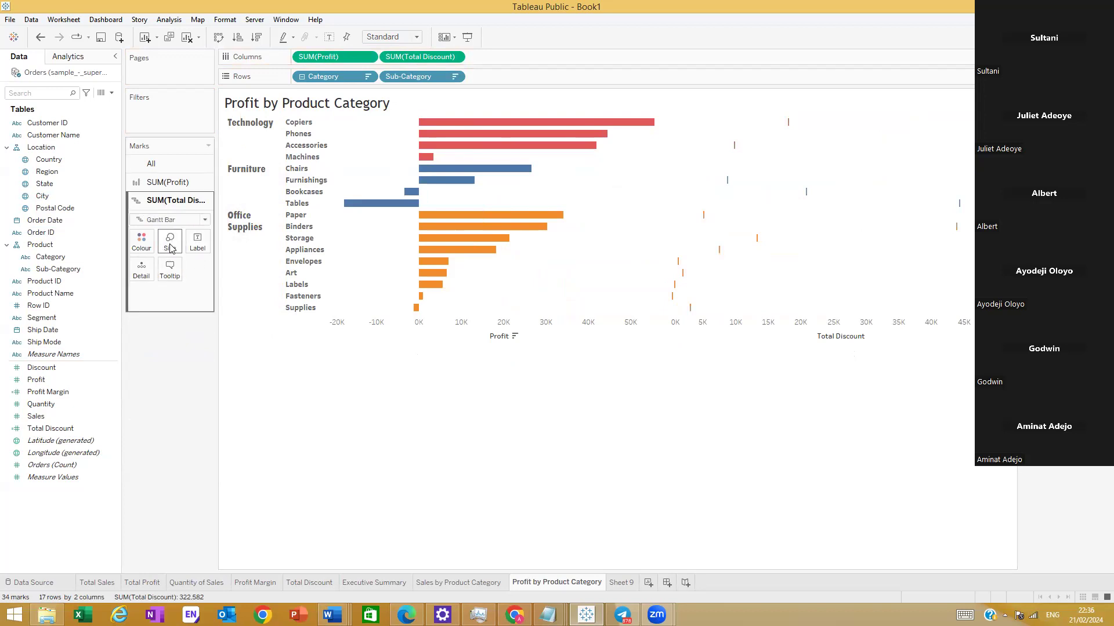
pyautogui.click(141, 241)
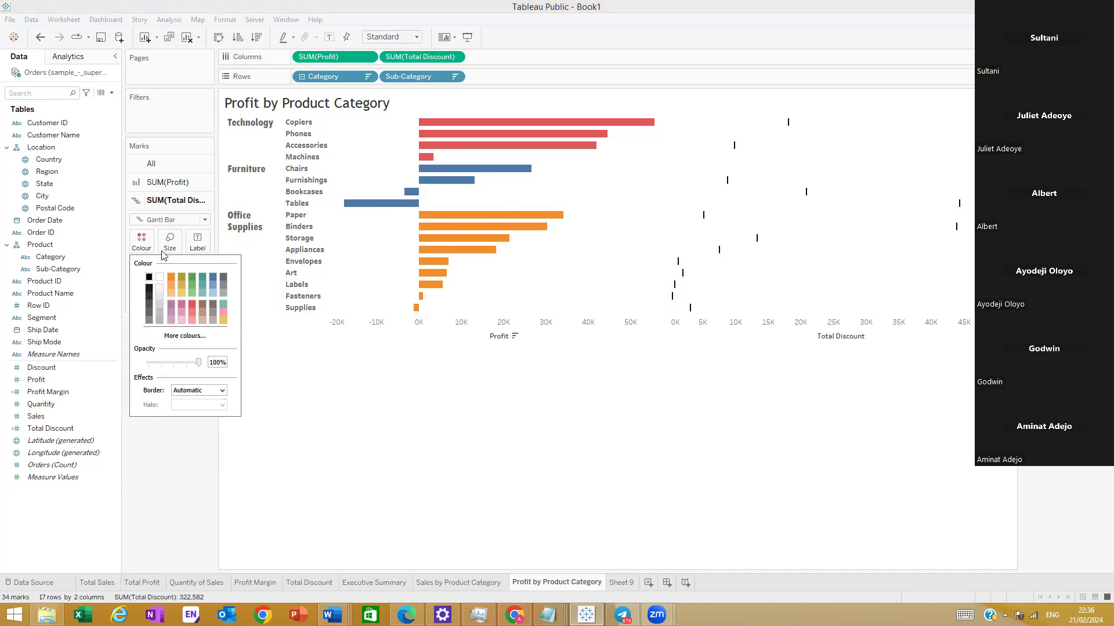
pyautogui.click(163, 435)
# Step: Enlarge the Total Discount Gantt marks and slightly reduce the size of the Profit bars
pyautogui.click(169, 242)
pyautogui.moveTo(230, 271); pyautogui.dragTo(260, 279)
pyautogui.click(211, 308)
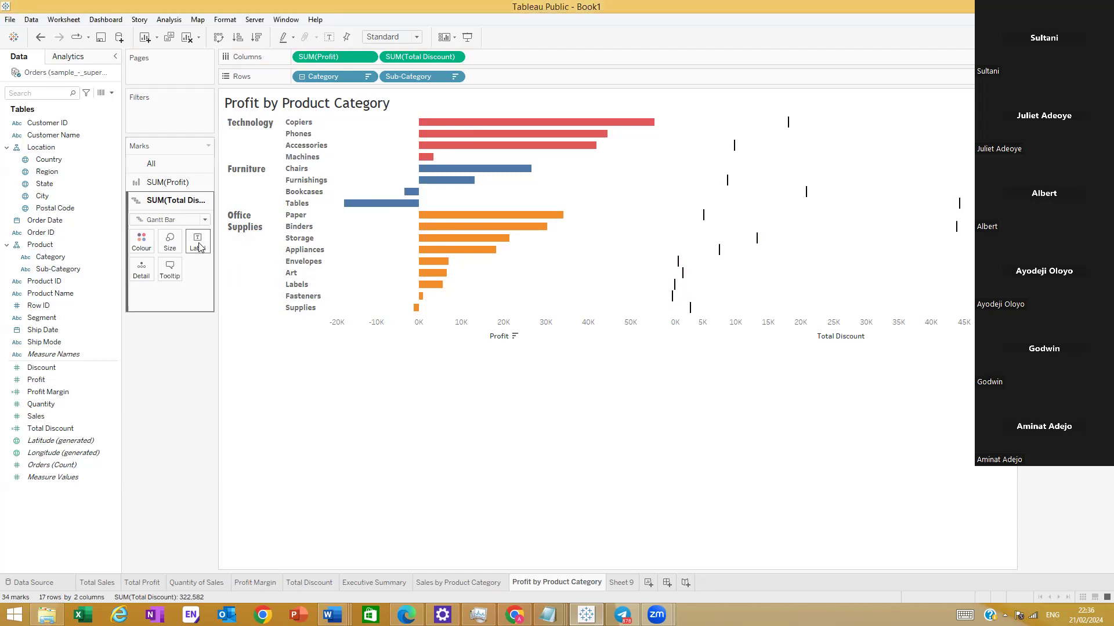
pyautogui.click(178, 183)
pyautogui.click(170, 222)
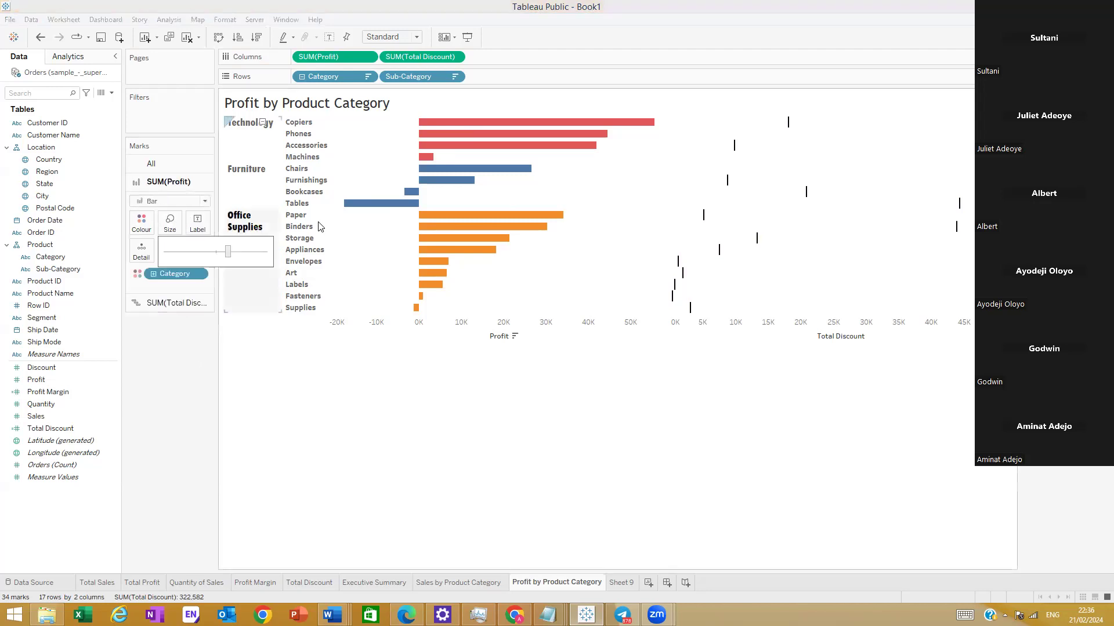
pyautogui.moveTo(228, 253); pyautogui.dragTo(225, 250)
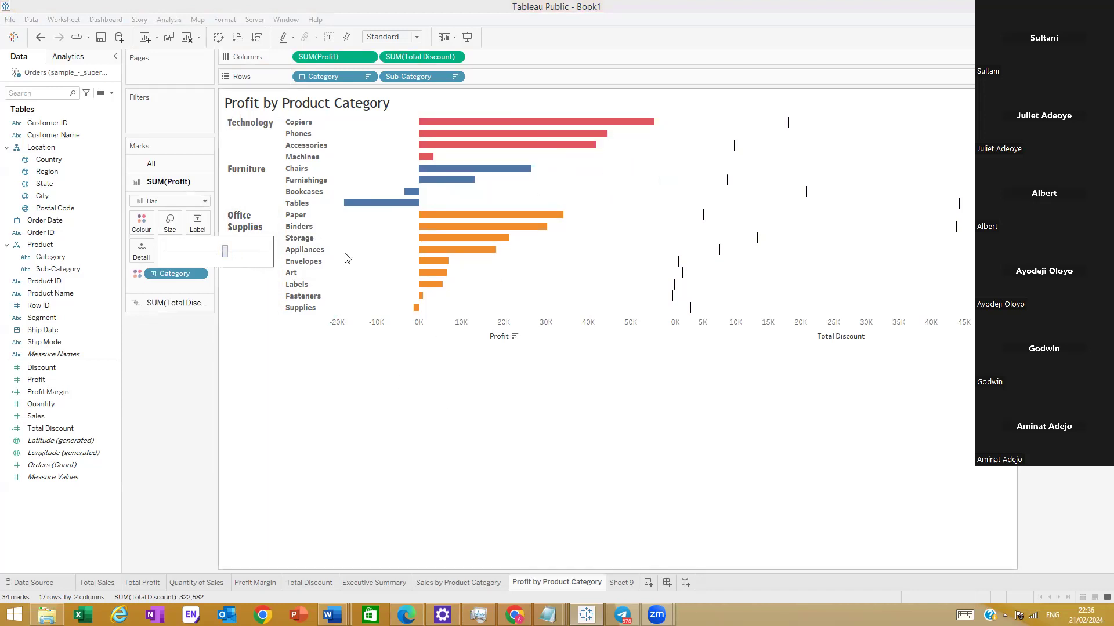
# Step: Overlay Total Discount on Profit as a dual axis and synchronise the two axes
pyautogui.click(451, 57)
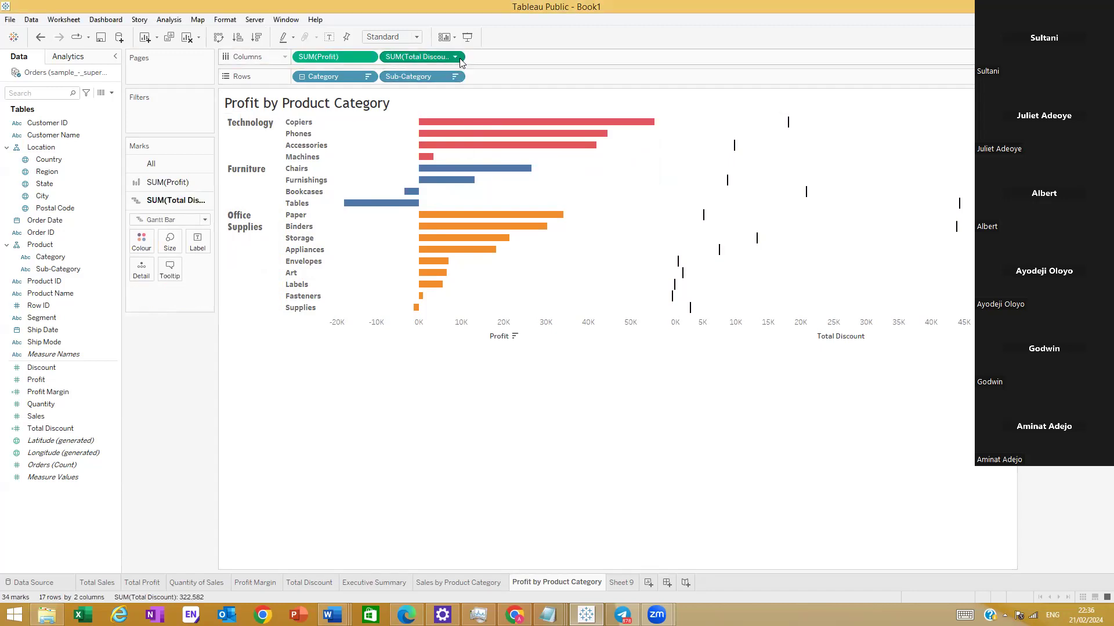
pyautogui.click(454, 58)
pyautogui.click(427, 286)
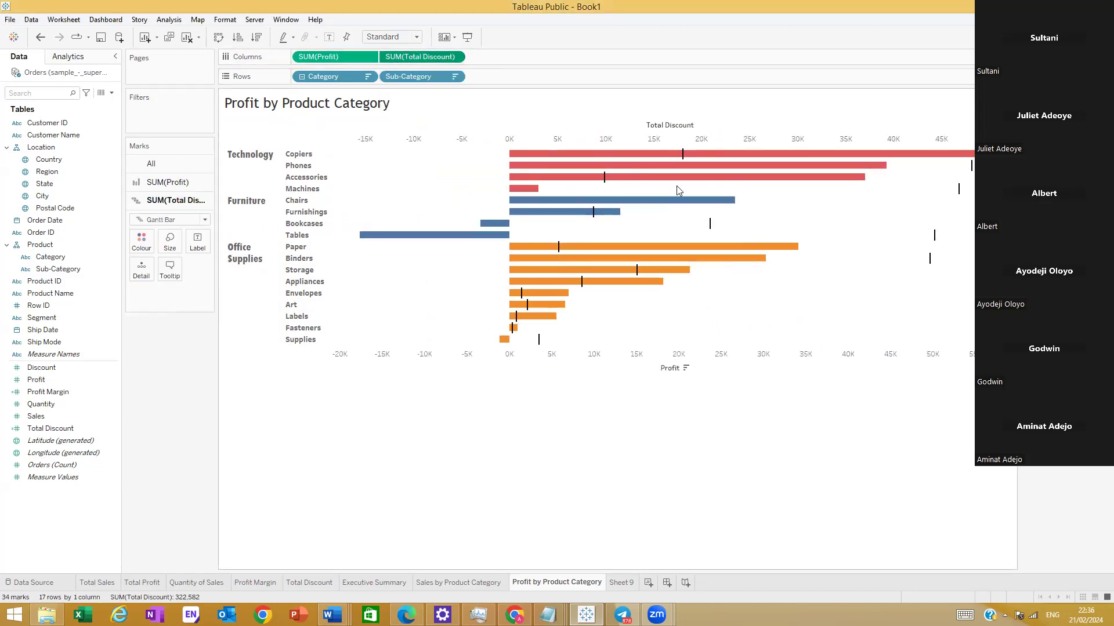
pyautogui.rightClick(653, 141)
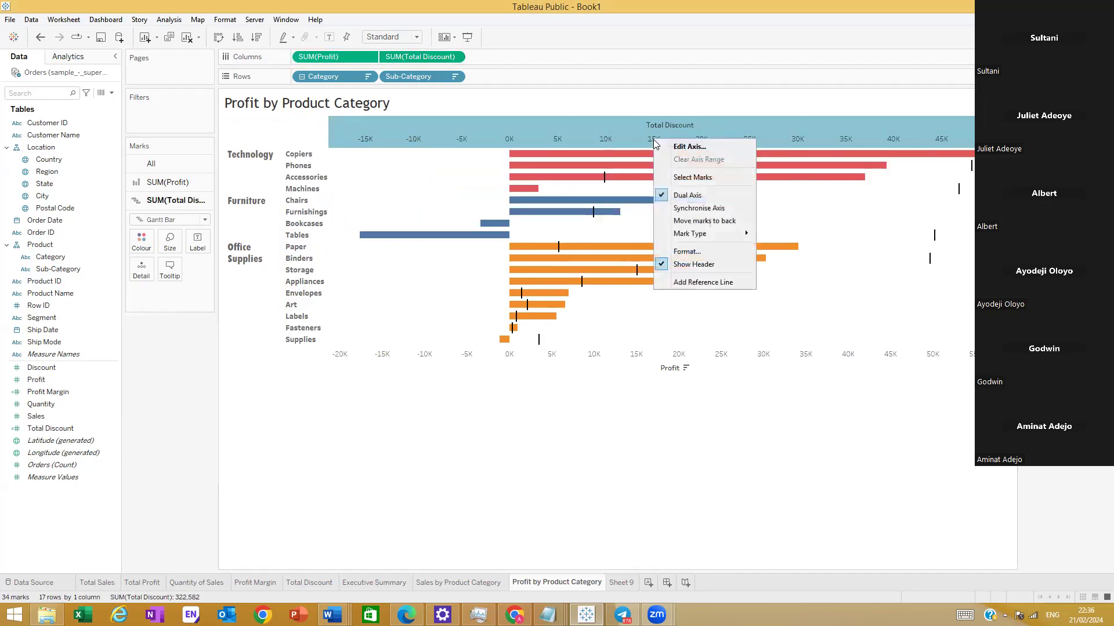
pyautogui.click(681, 207)
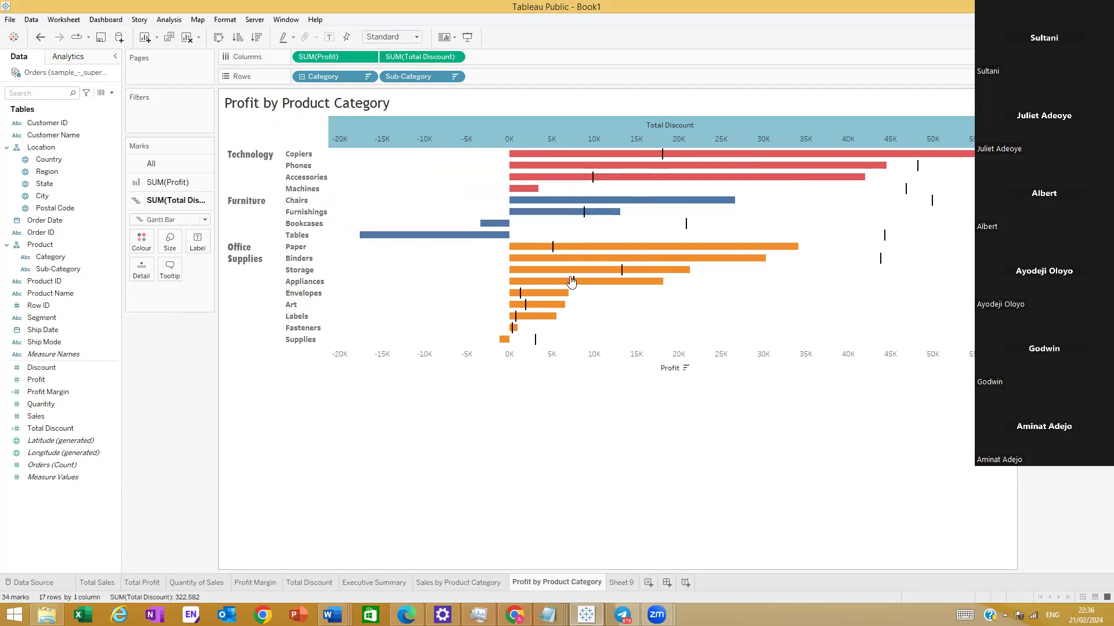
# Step: Compare profit with total discount for individual sub-categories such as Phones, Tables and Supplies using the mark tooltips
pyautogui.moveTo(642, 171)
pyautogui.moveTo(872, 174)
pyautogui.moveTo(918, 168)
pyautogui.moveTo(570, 258)
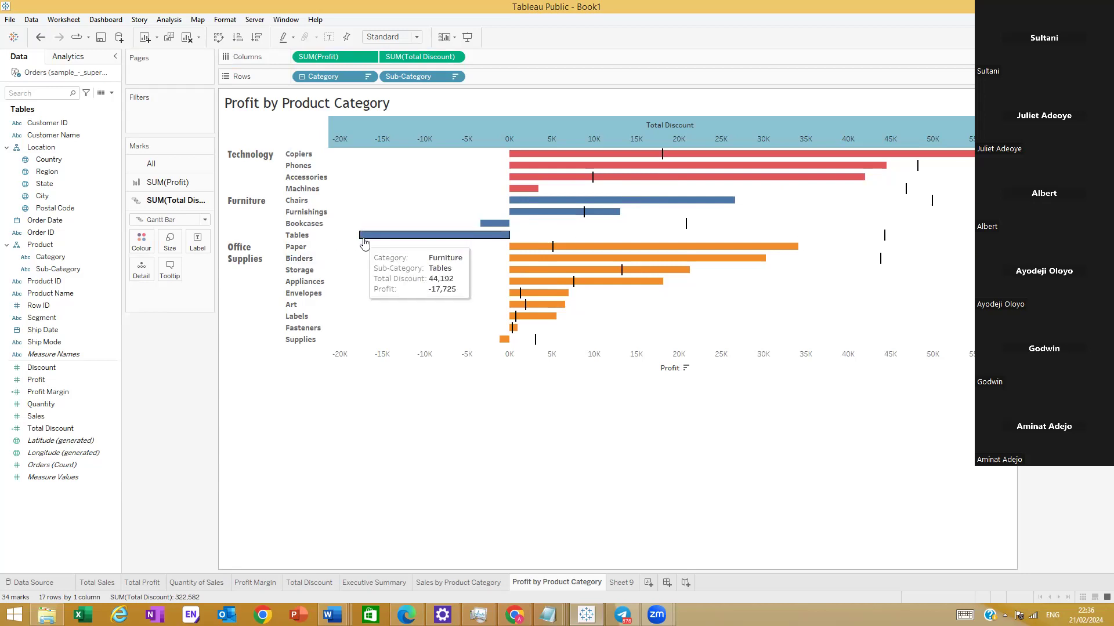
pyautogui.moveTo(365, 240)
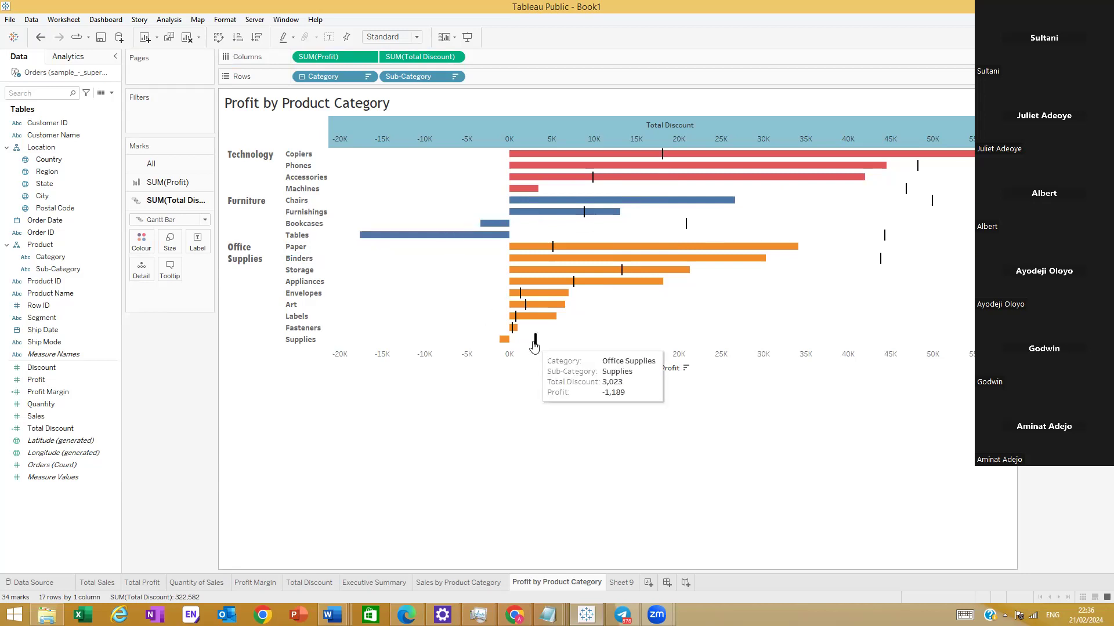
pyautogui.moveTo(542, 215)
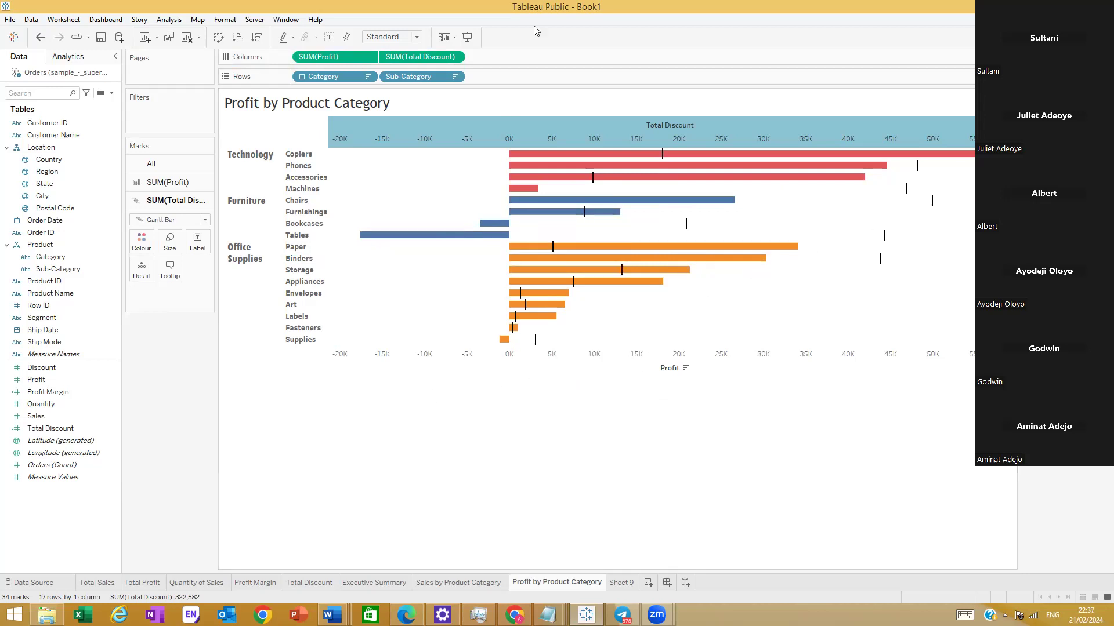
# Step: Hide the Total Discount and Profit axis headers on the Profit by Product Category sheet
pyautogui.rightClick(549, 126)
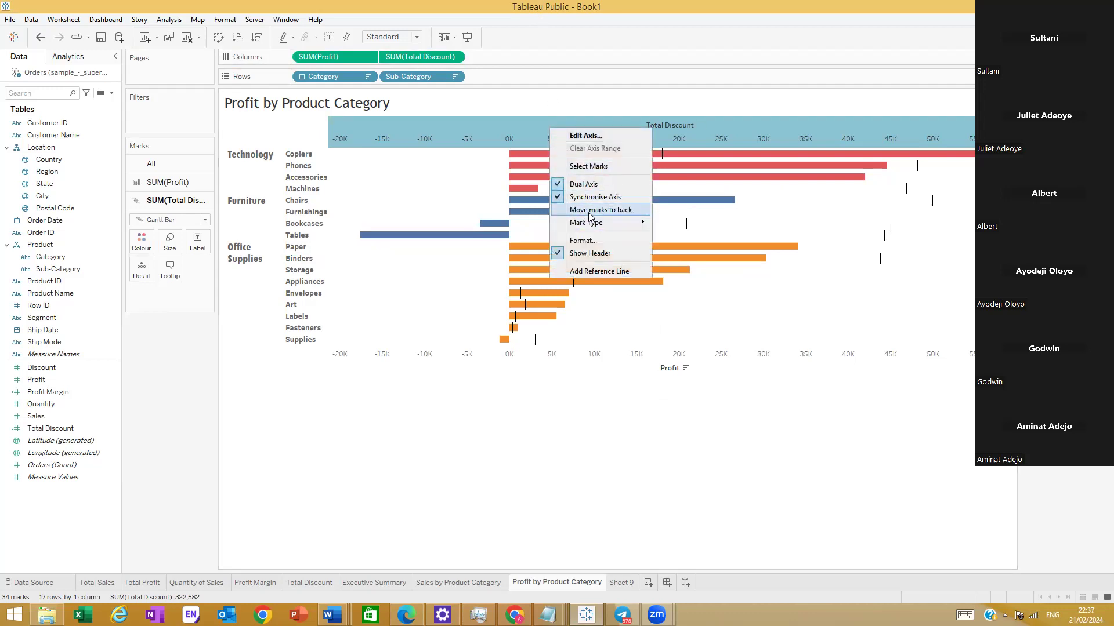
pyautogui.click(573, 253)
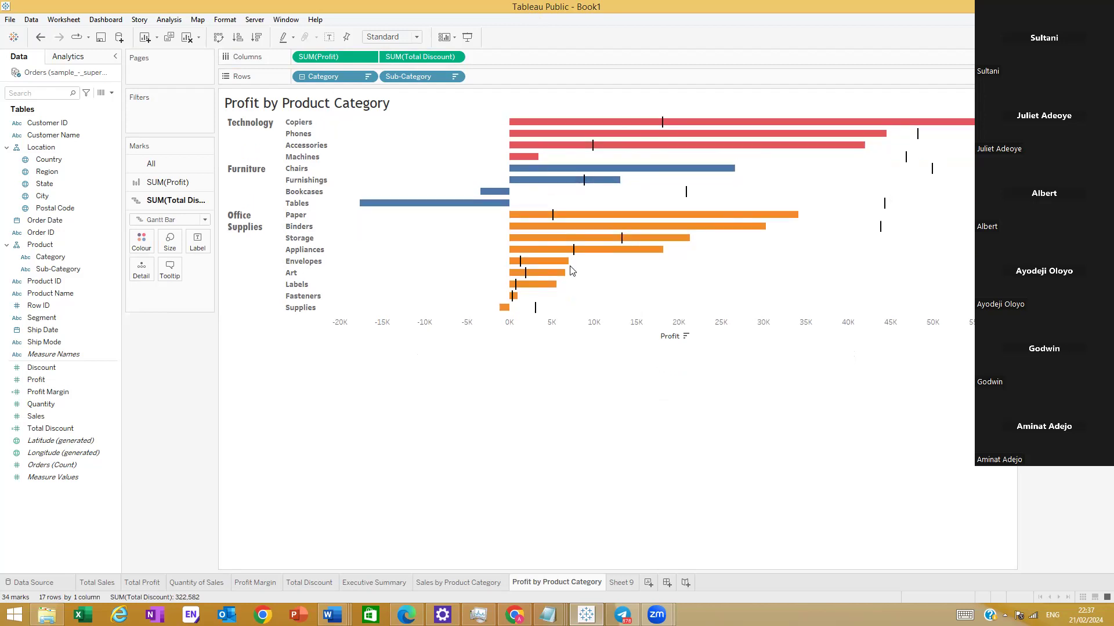
pyautogui.rightClick(573, 338)
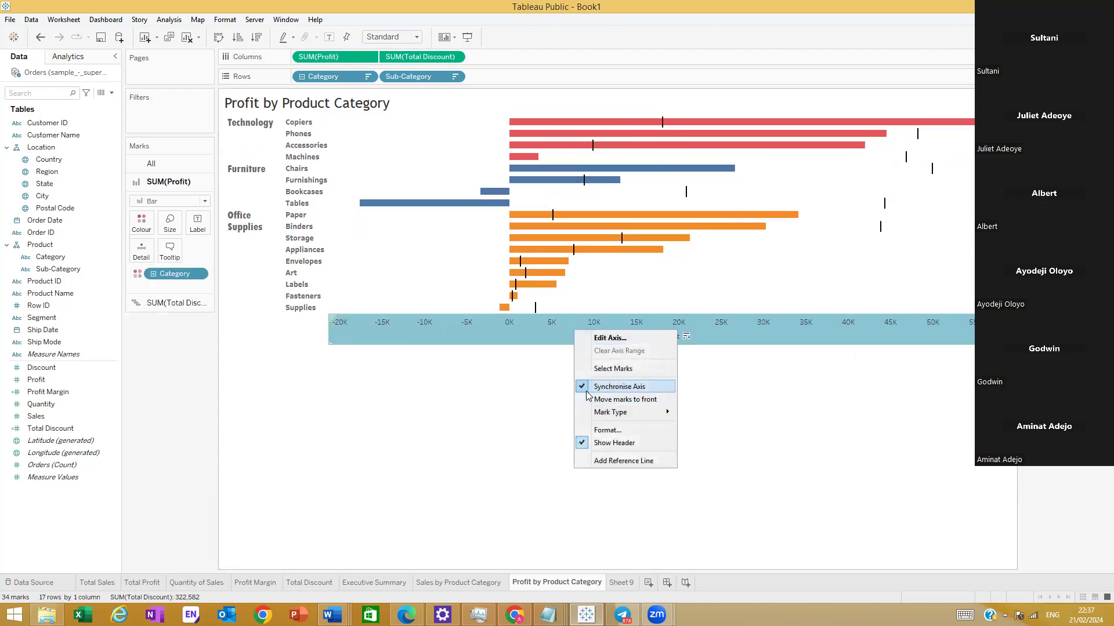
pyautogui.click(613, 443)
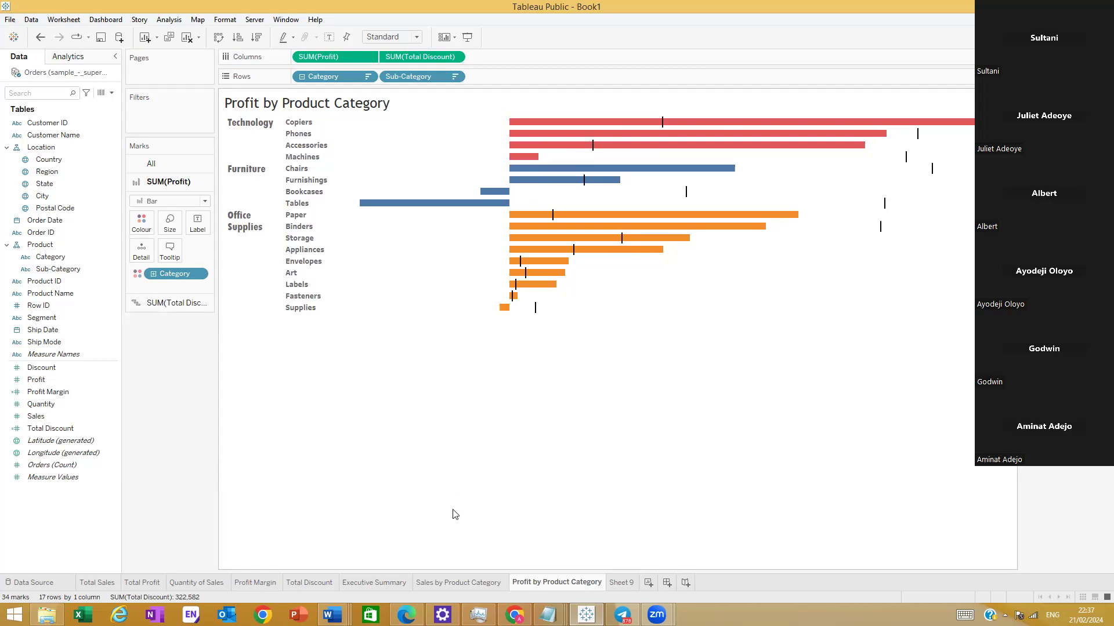
# Step: On Sheet 9, chart Profit as horizontal bars by placing the Product hierarchy on Rows and Profit on Columns
pyautogui.click(621, 583)
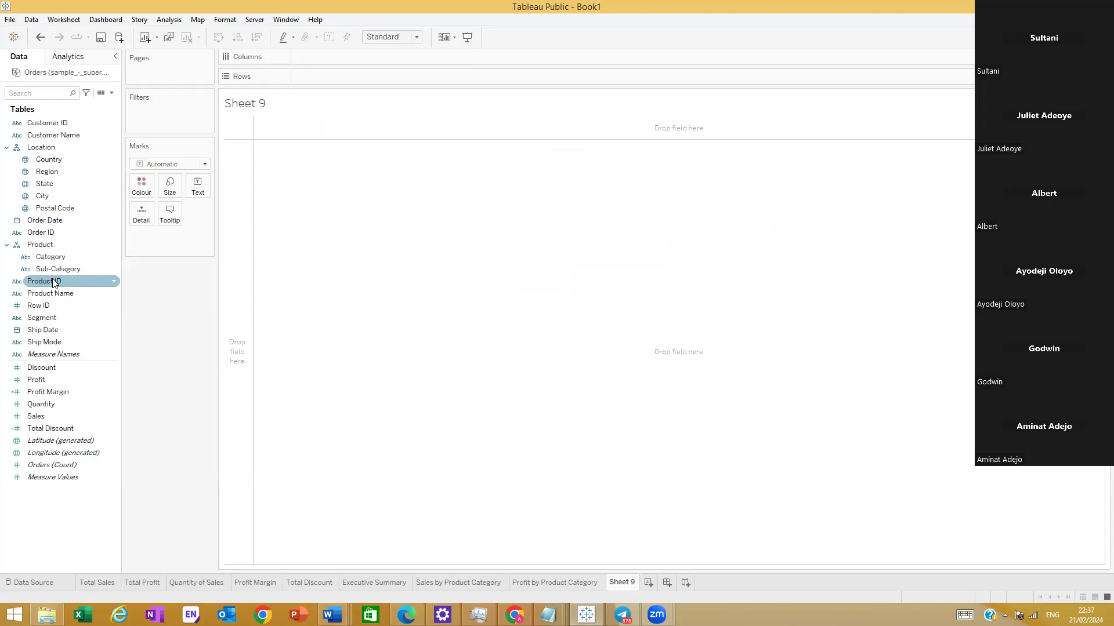
pyautogui.moveTo(537, 579)
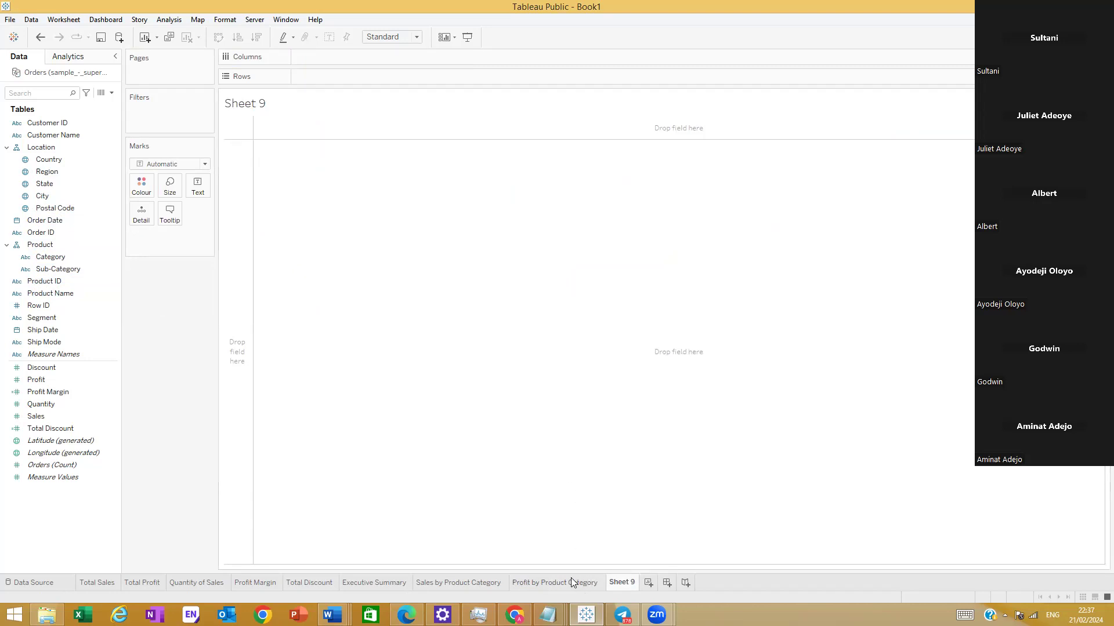
pyautogui.click(82, 405)
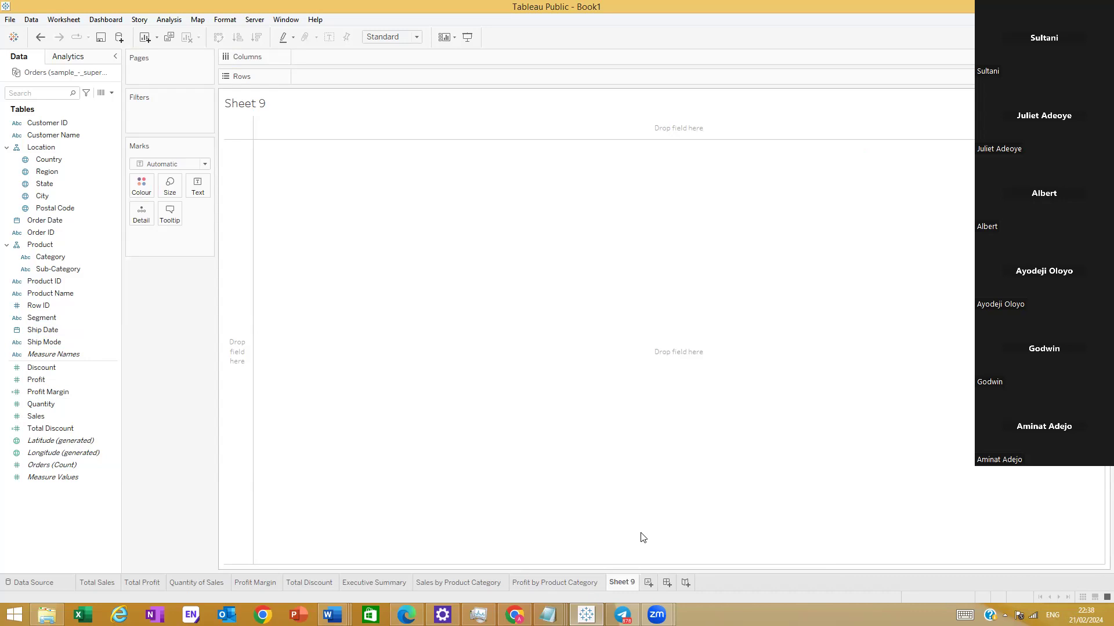
pyautogui.click(565, 582)
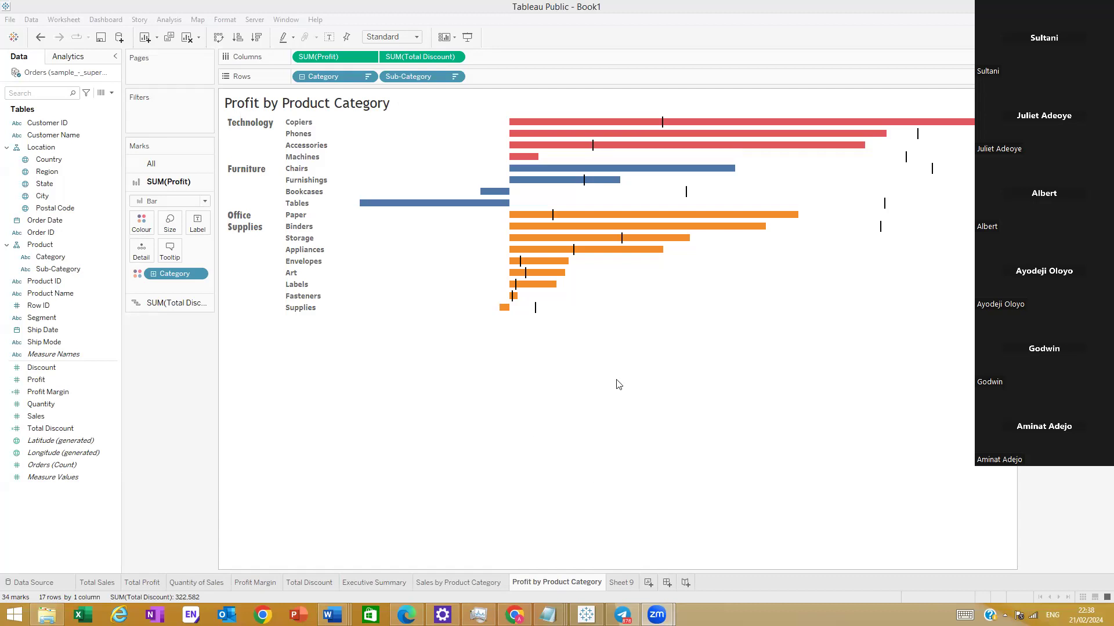
pyautogui.click(619, 582)
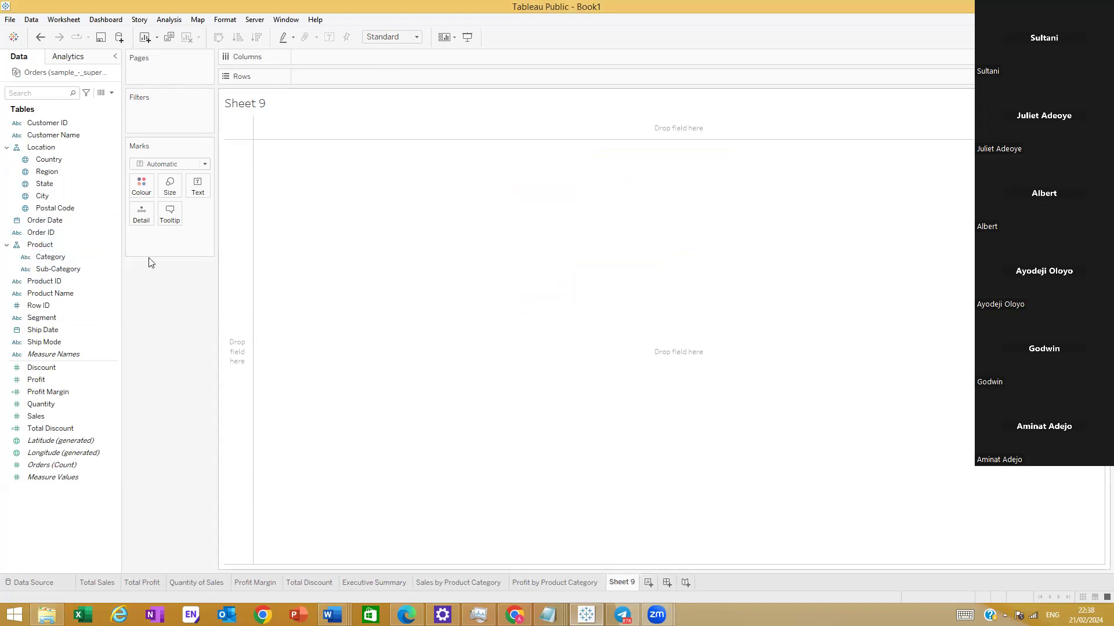
pyautogui.moveTo(44, 244); pyautogui.dragTo(319, 75)
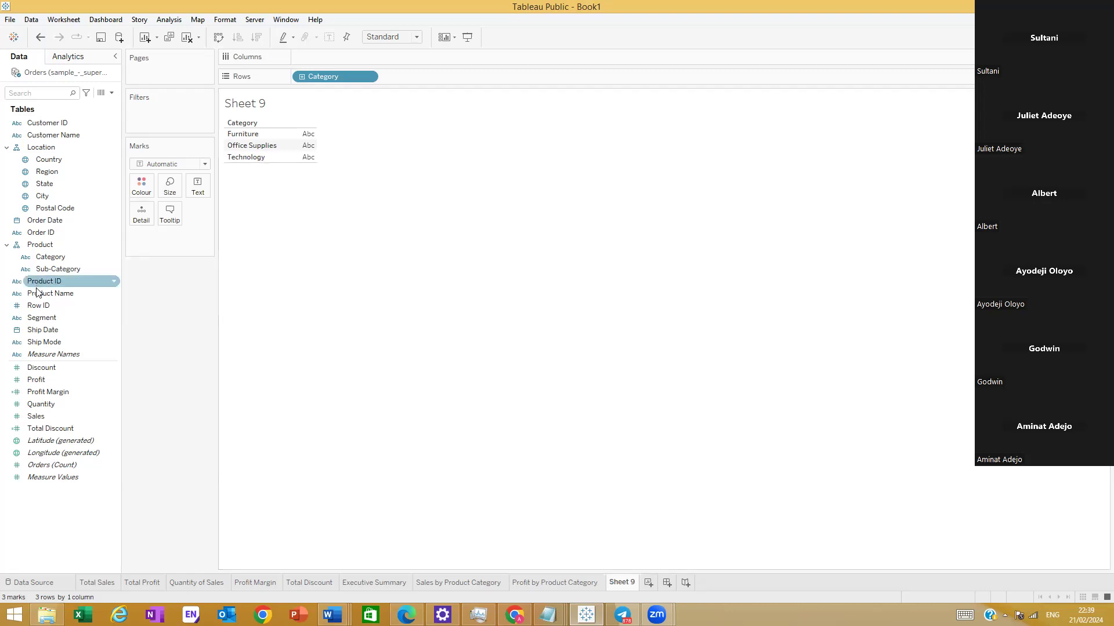
pyautogui.moveTo(54, 379); pyautogui.dragTo(355, 61)
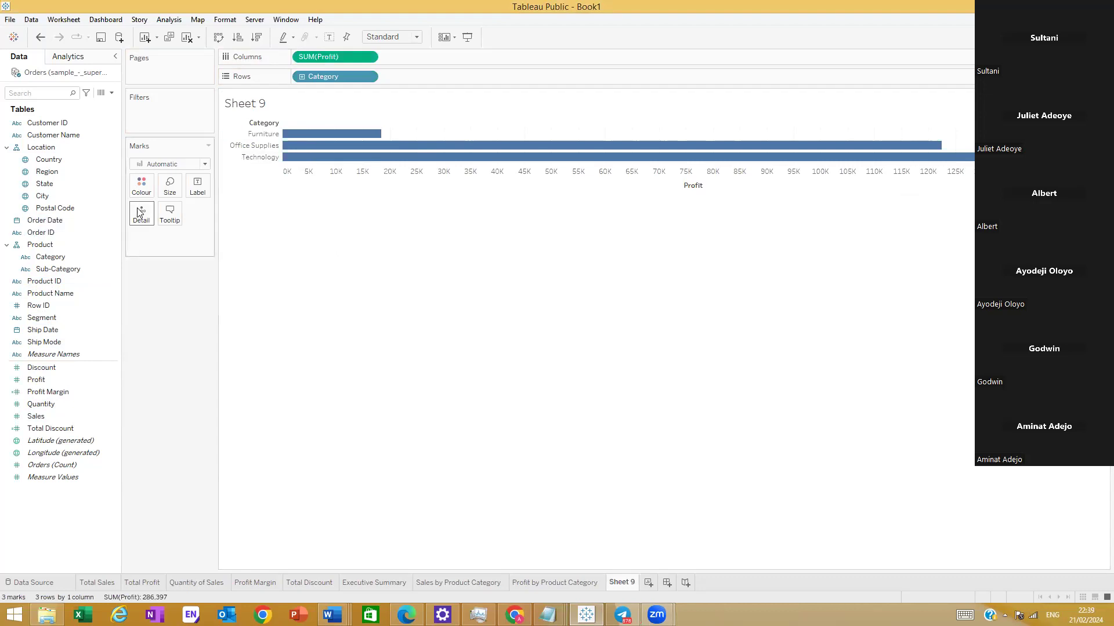
# Step: Colour the Profit bars by Category and sort them in descending order
pyautogui.click(75, 393)
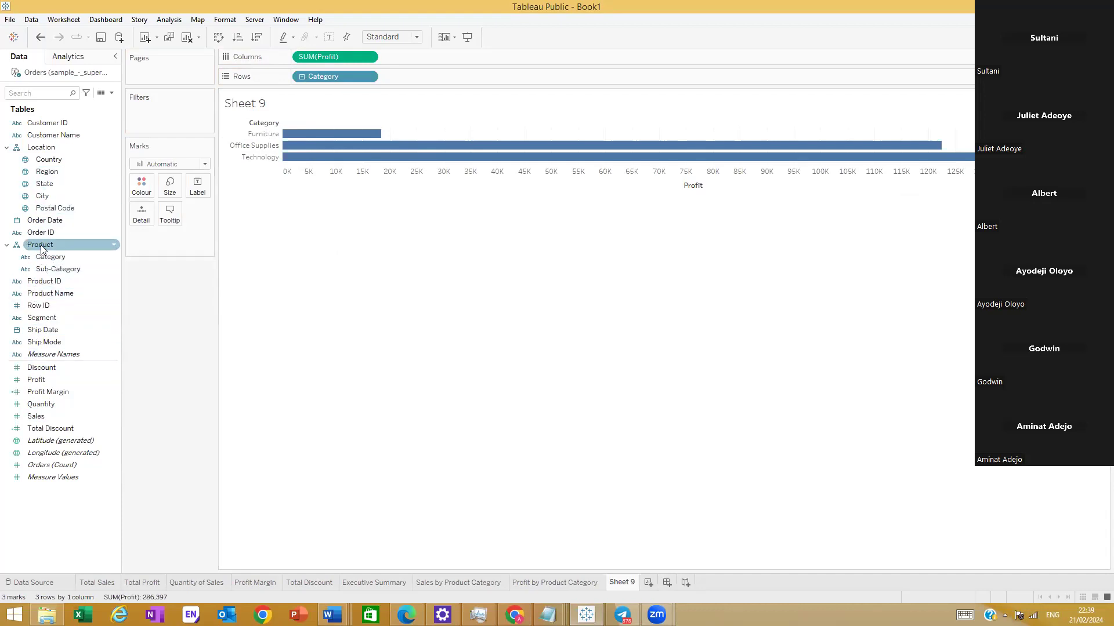
pyautogui.moveTo(39, 247); pyautogui.dragTo(143, 188)
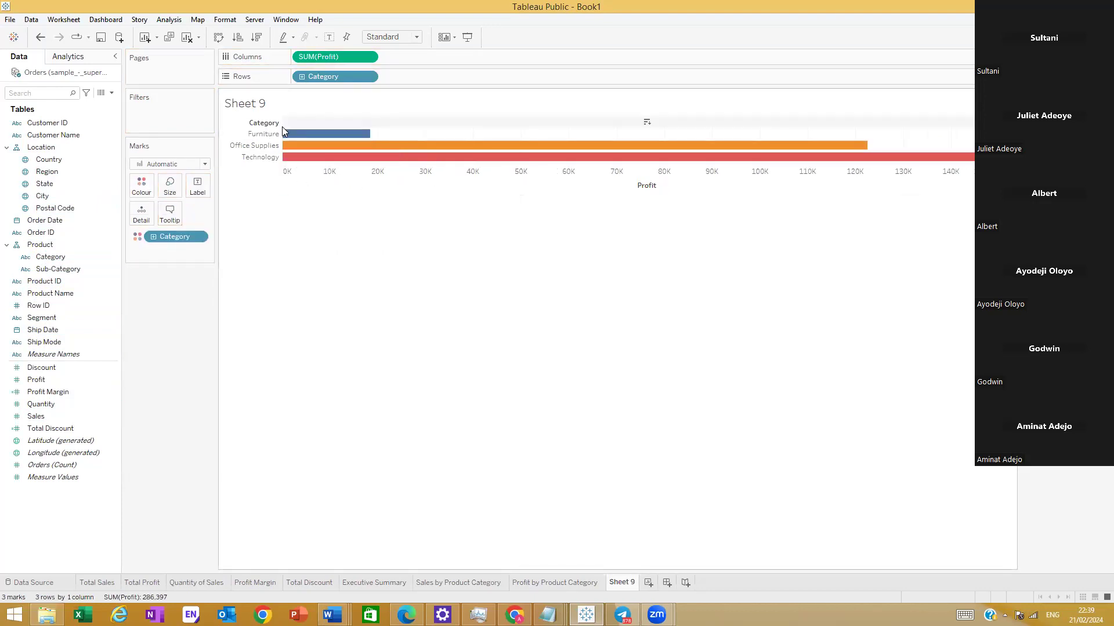
pyautogui.click(257, 37)
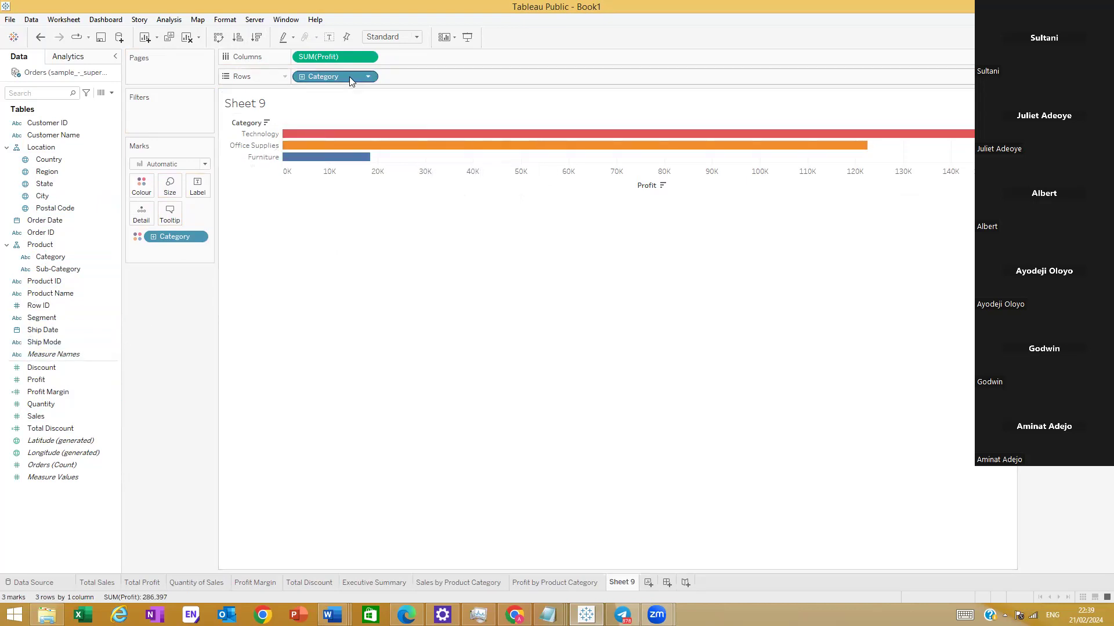
# Step: Expand Category on Rows to show the Sub-Category level
pyautogui.click(302, 76)
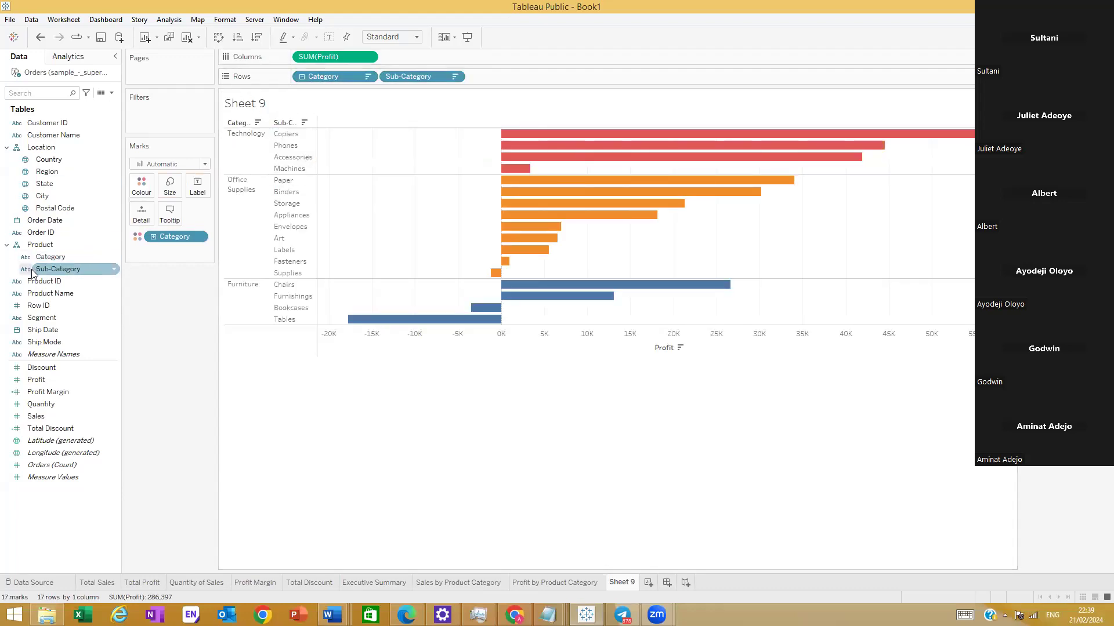
pyautogui.moveTo(591, 203)
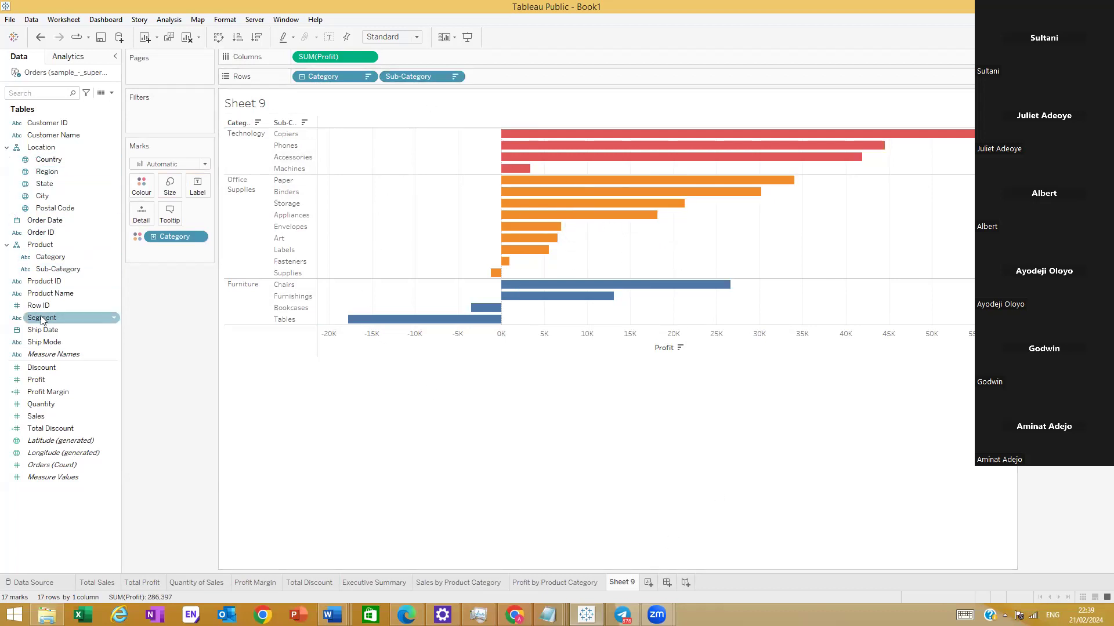
pyautogui.click(41, 244)
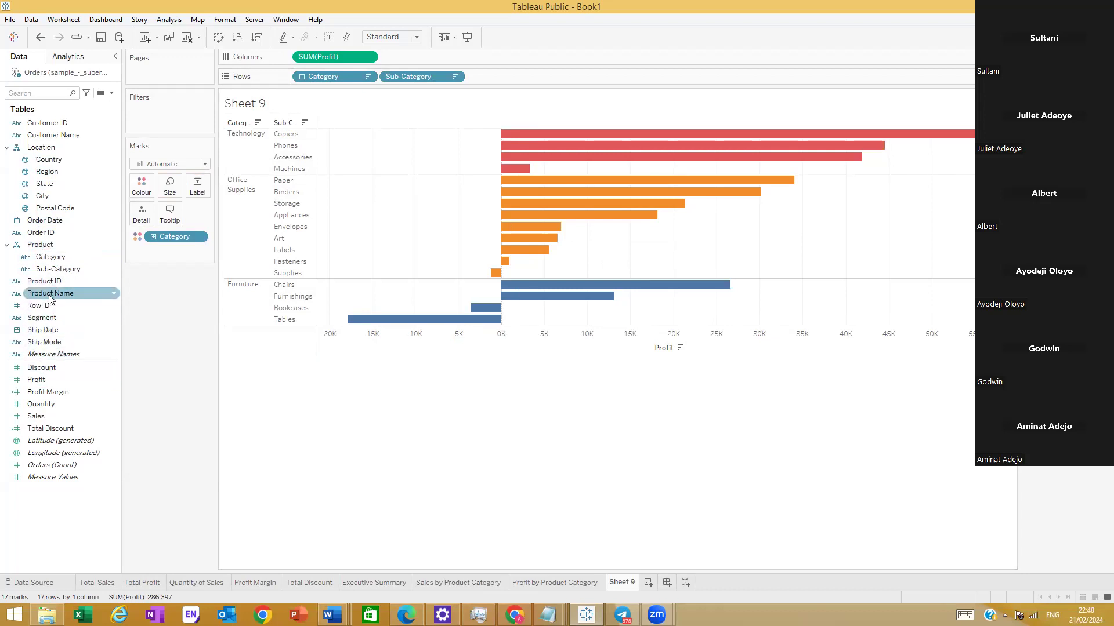
# Step: Place Product Name below Sub-Category in the Product hierarchy, review its field options, and move it back out of the hierarchy
pyautogui.moveTo(48, 294); pyautogui.dragTo(64, 275)
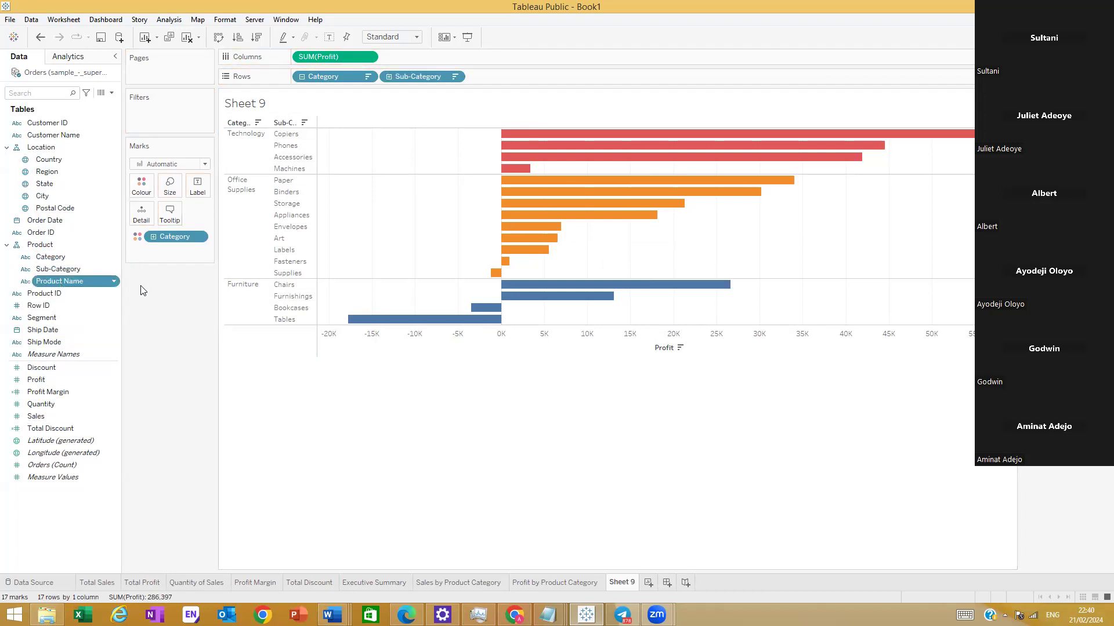
pyautogui.rightClick(112, 282)
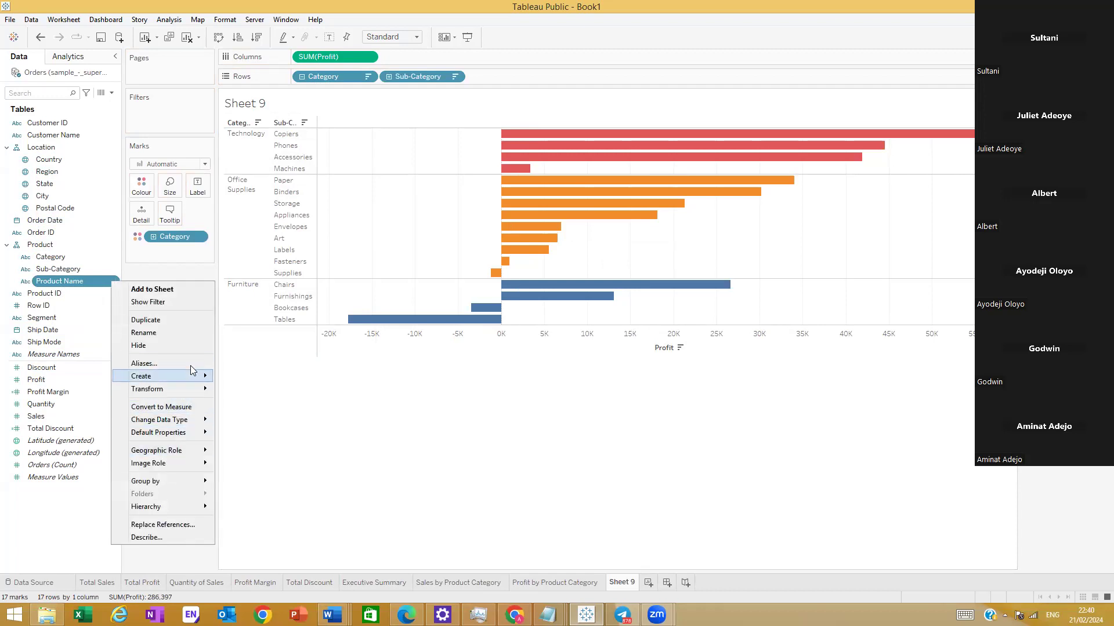
pyautogui.moveTo(176, 511)
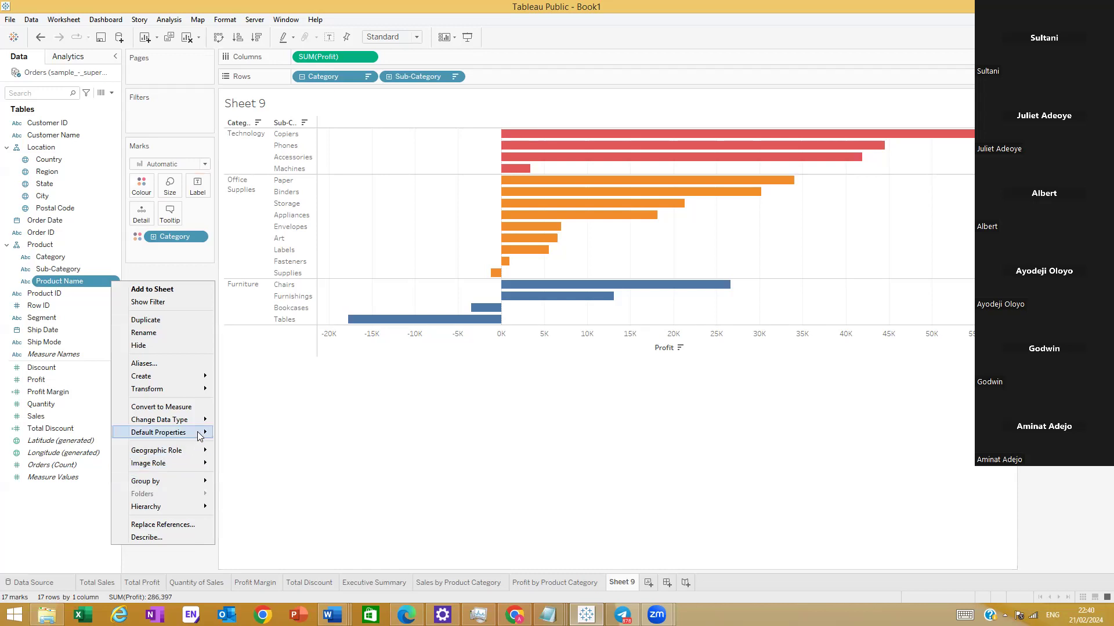
pyautogui.moveTo(201, 429)
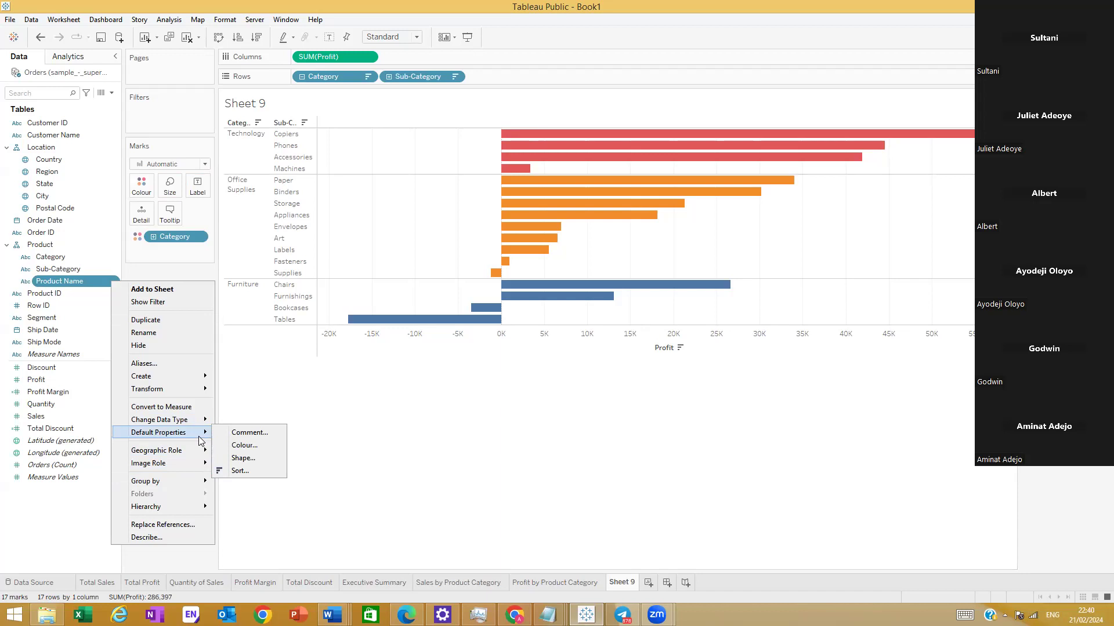
pyautogui.moveTo(202, 388)
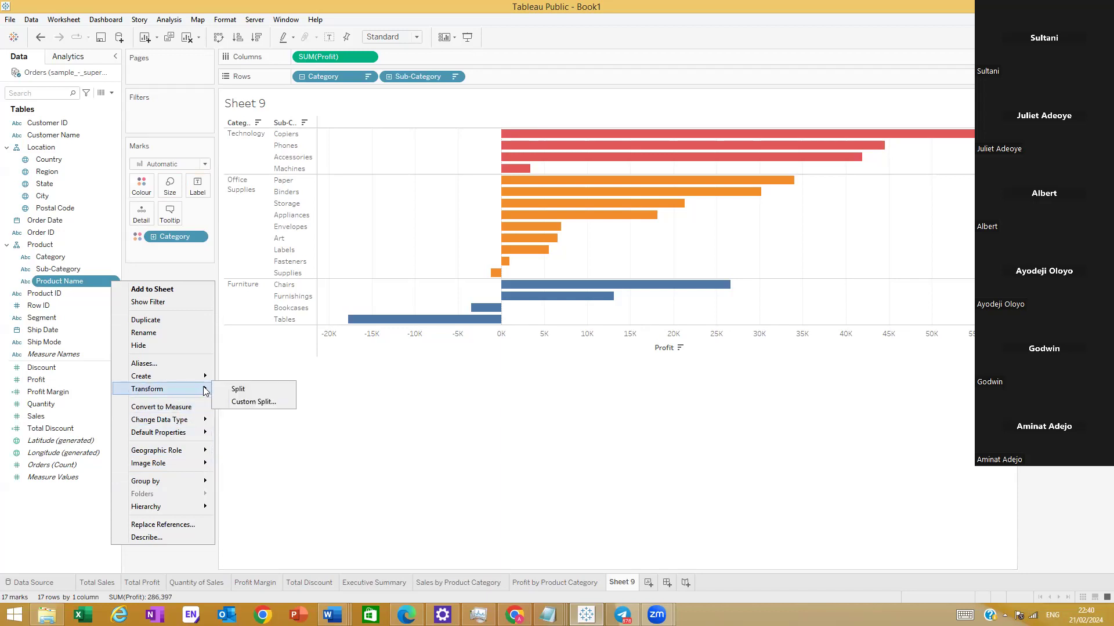
pyautogui.click(397, 535)
pyautogui.moveTo(76, 283)
pyautogui.mouseDown()
pyautogui.moveTo(162, 356)
pyautogui.moveTo(144, 353)
pyautogui.moveTo(87, 280)
pyautogui.moveTo(87, 310)
pyautogui.moveTo(85, 300)
pyautogui.mouseUp()
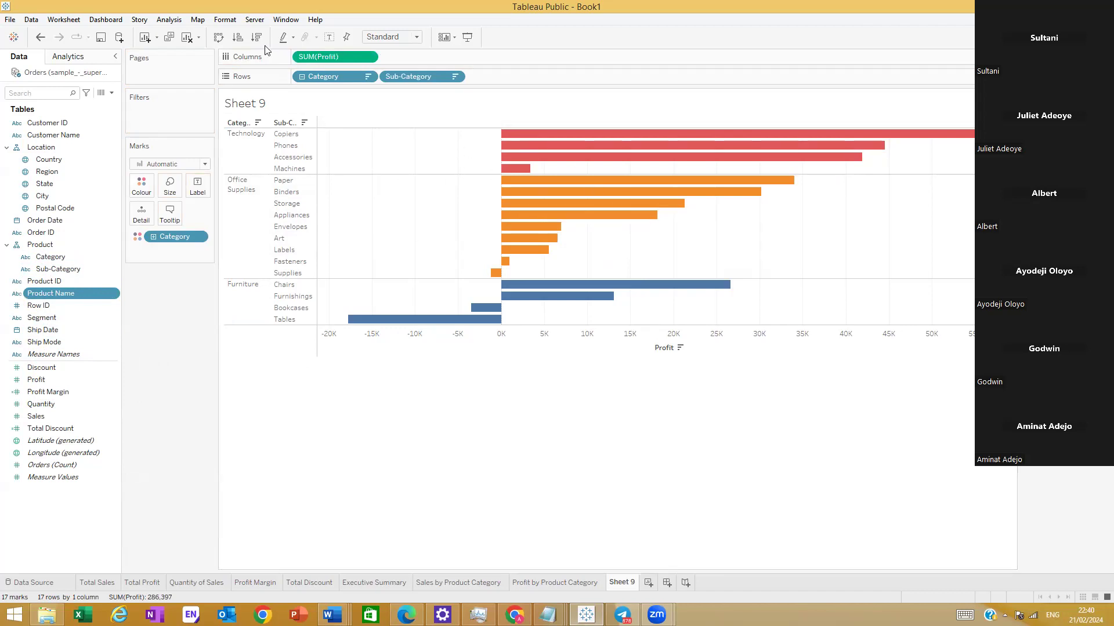
# Step: Swap rows and columns to get vertical bars and collapse the chart to the Category level
pyautogui.click(218, 37)
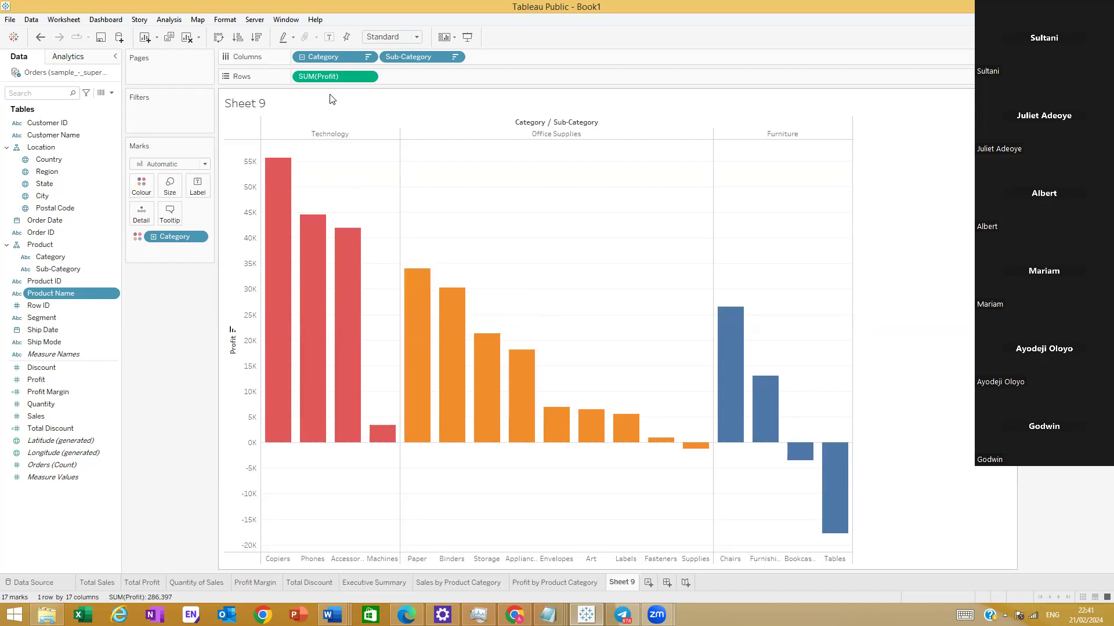
pyautogui.click(302, 57)
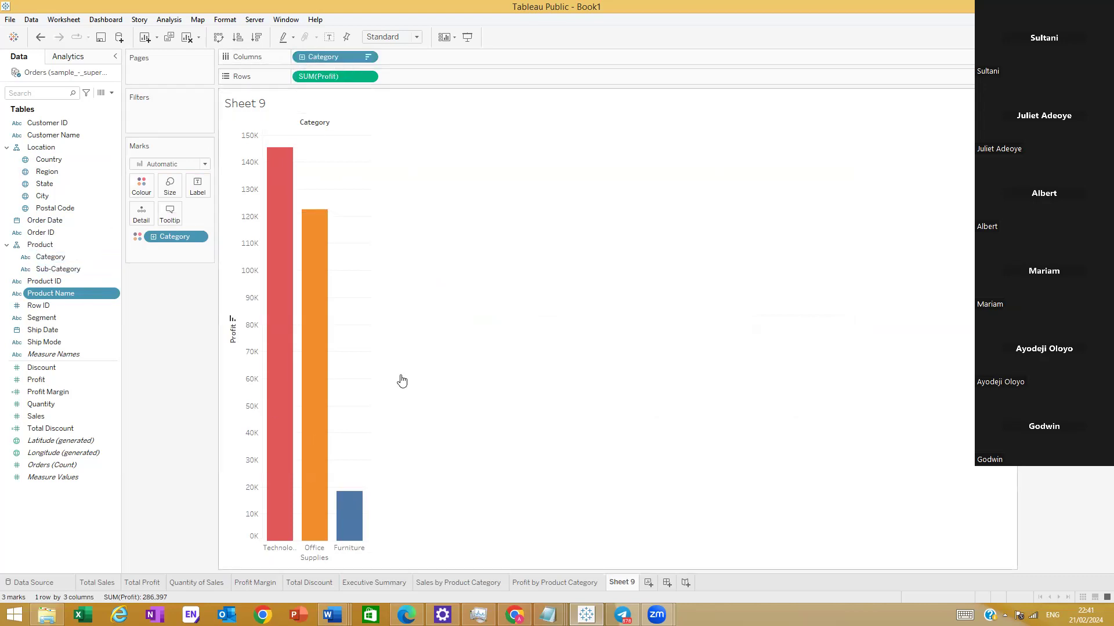
pyautogui.moveTo(320, 490)
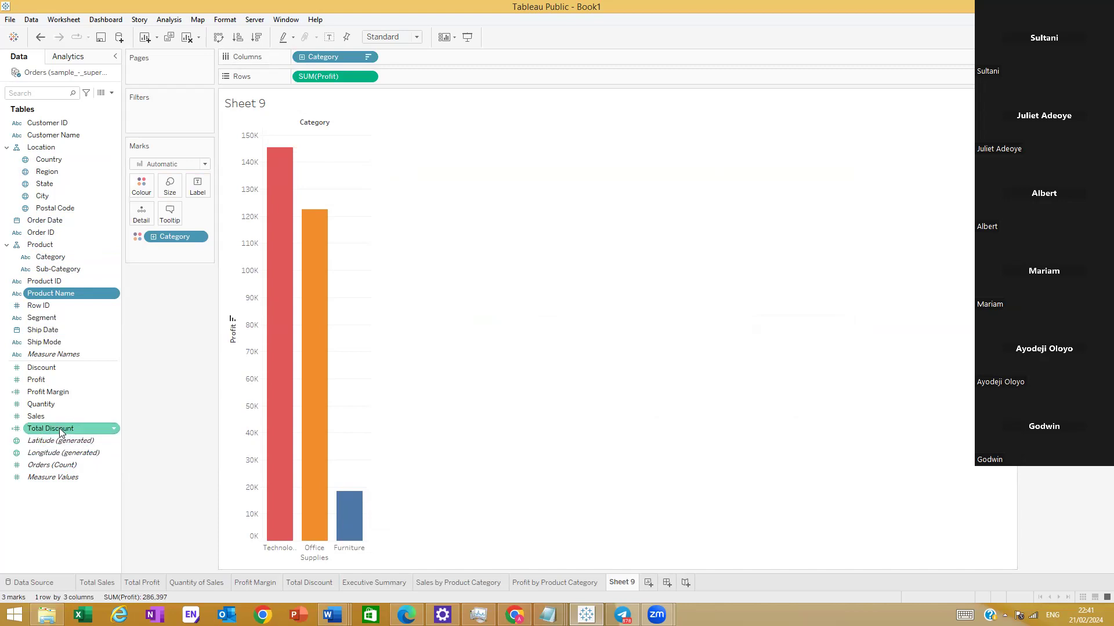
# Step: Add Total Discount next to Profit and swap rows and columns back to horizontal bars
pyautogui.moveTo(59, 428); pyautogui.dragTo(395, 126)
pyautogui.moveTo(430, 78); pyautogui.dragTo(437, 73)
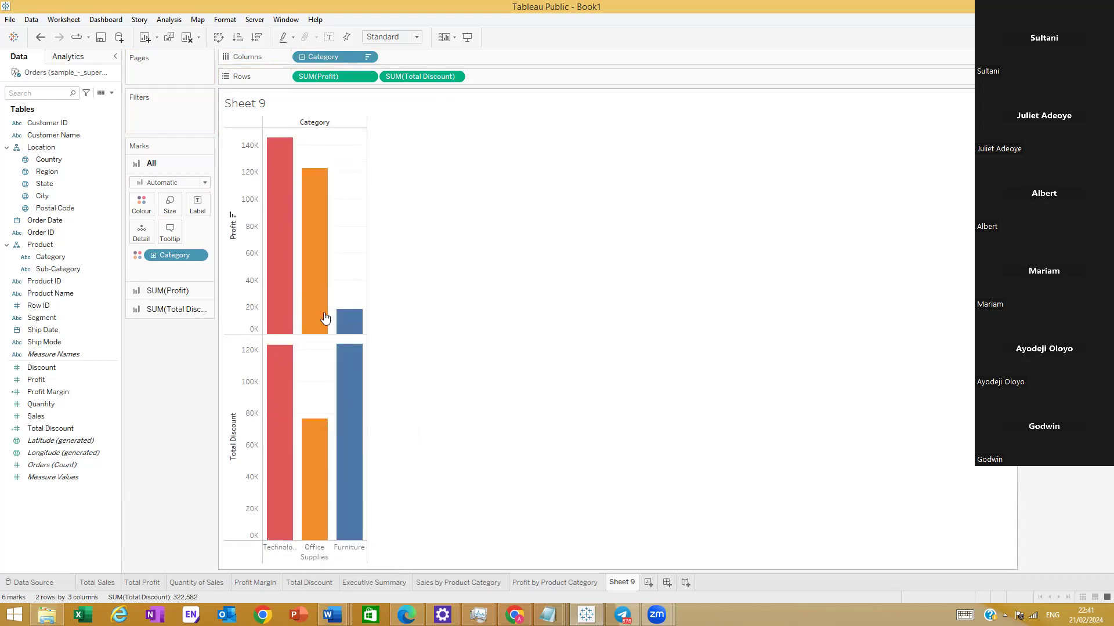
pyautogui.moveTo(292, 394)
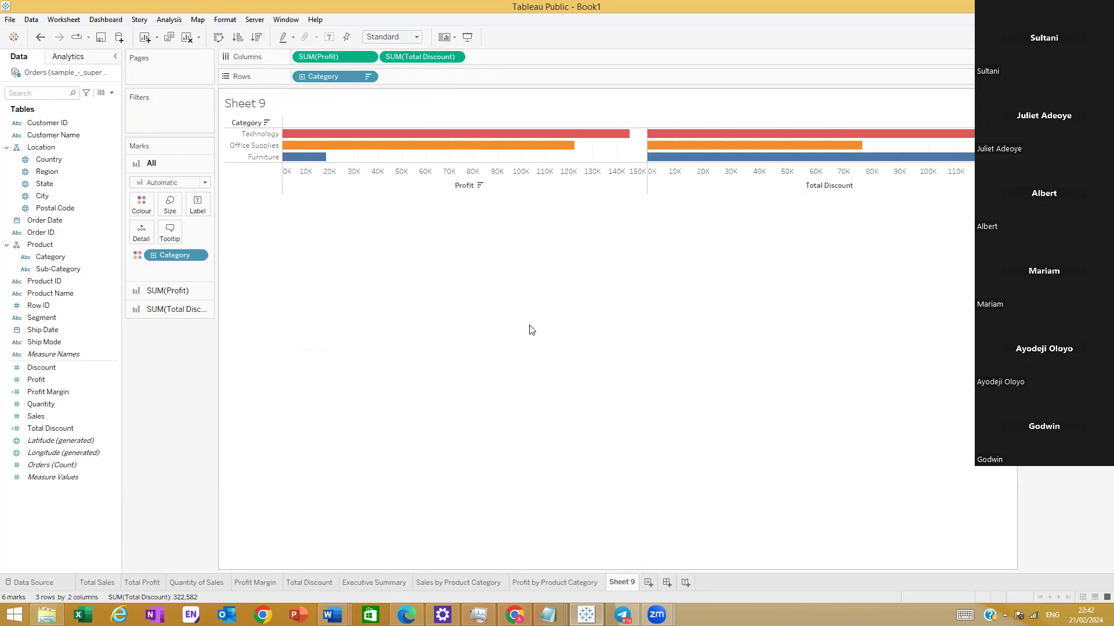
# Step: Combine Total Discount with Profit on a dual axis and set the Total Discount mark type to Gantt Bar
pyautogui.click(456, 56)
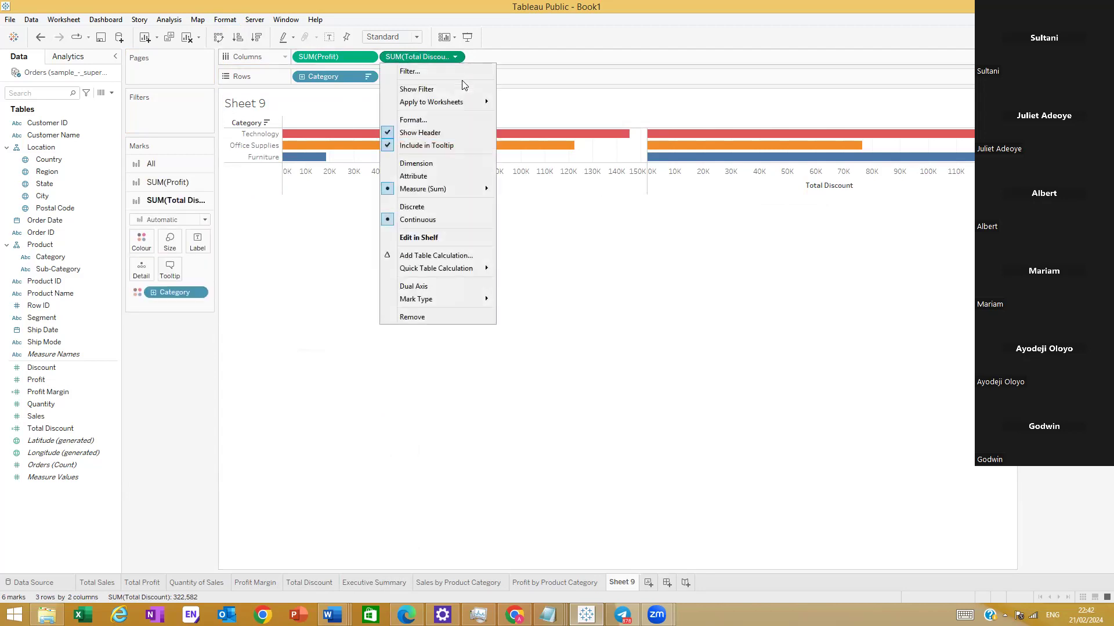
pyautogui.click(452, 286)
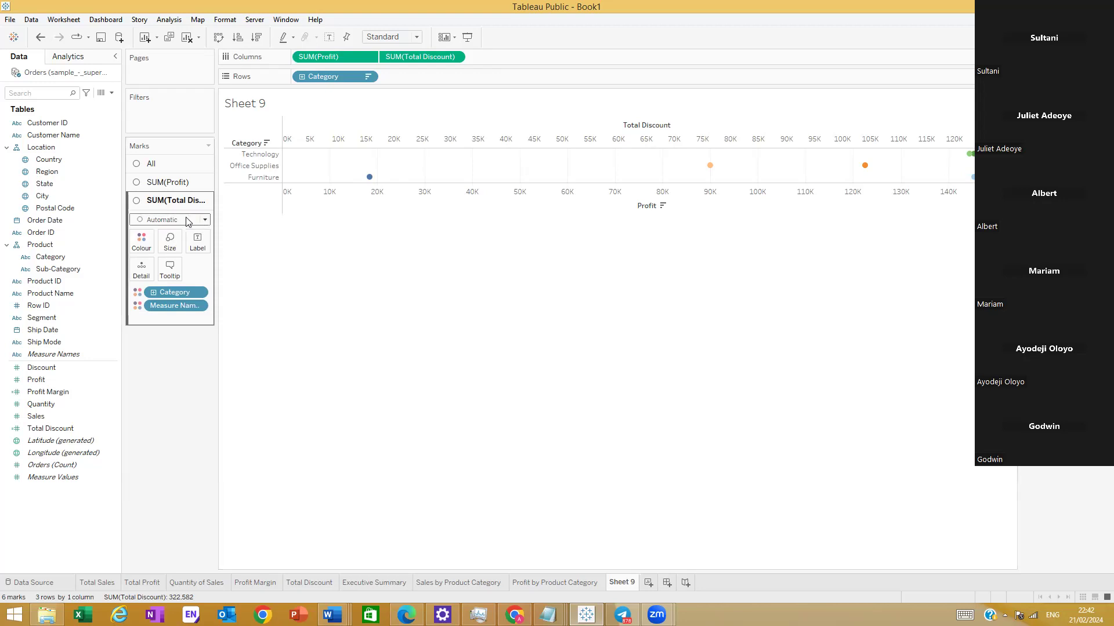
pyautogui.click(200, 220)
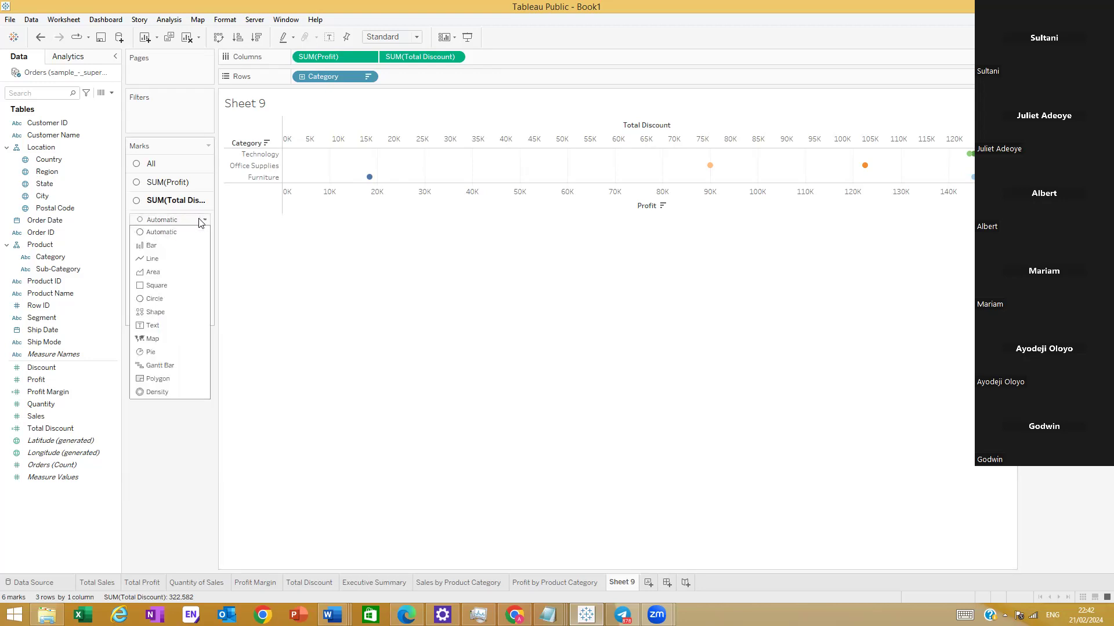
pyautogui.click(161, 366)
# Step: Set the mark type of Profit to Bar
pyautogui.click(183, 182)
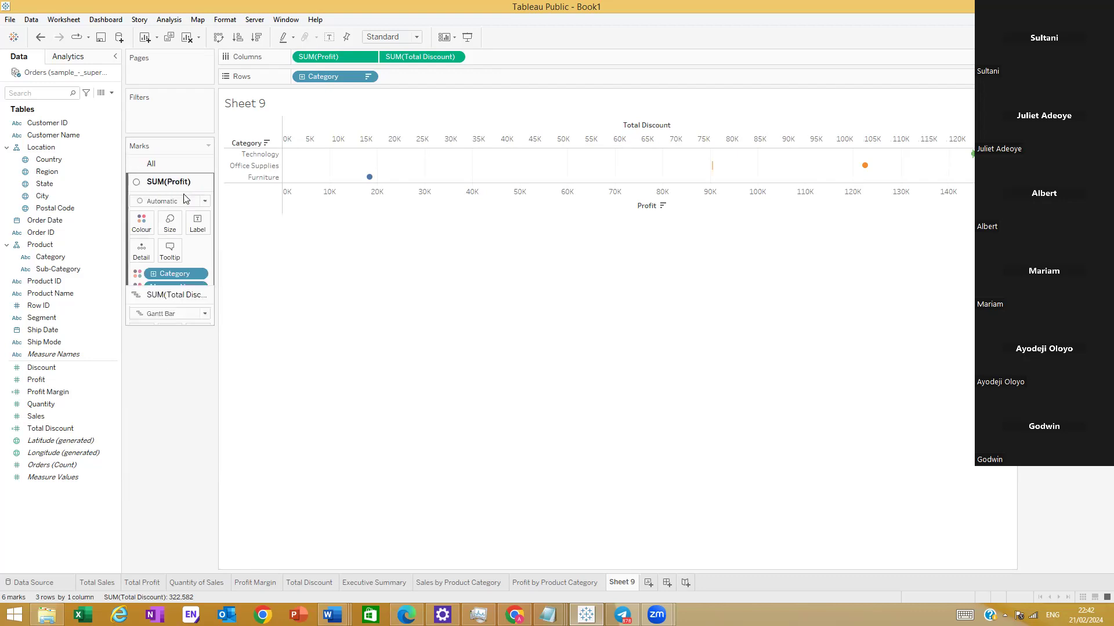
pyautogui.click(187, 201)
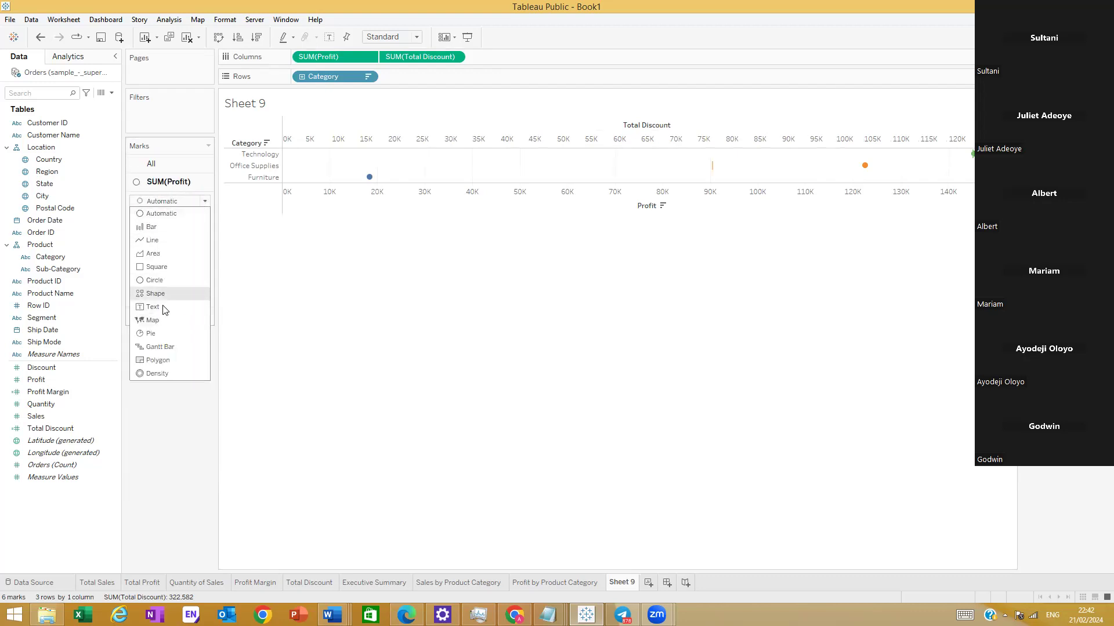
pyautogui.click(168, 228)
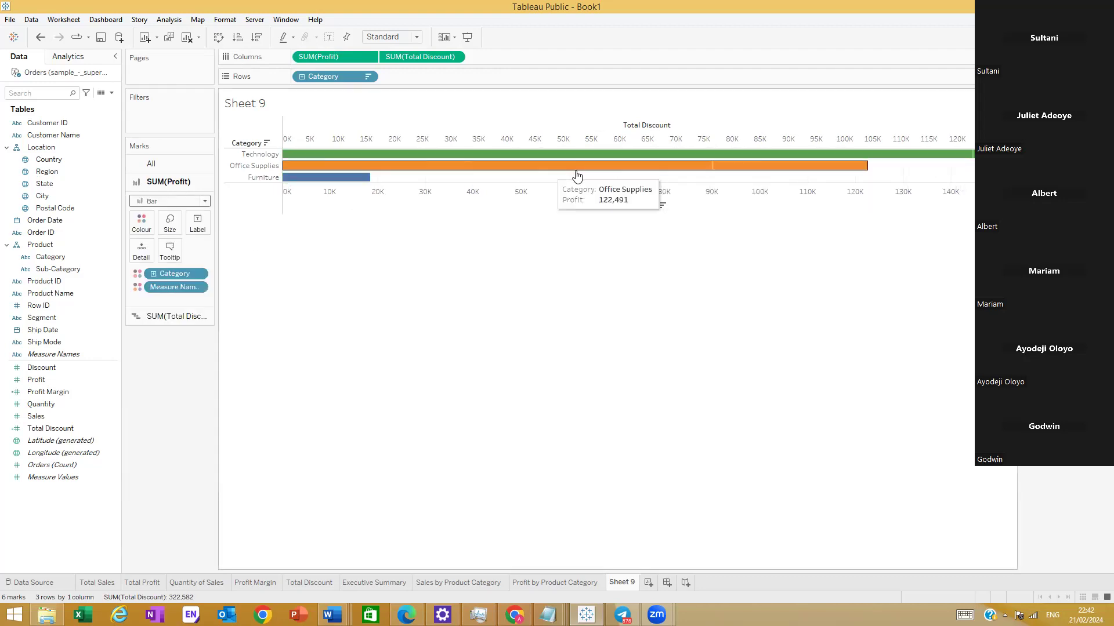
# Step: Remove Category and Measure Names from the Total Discount marks, and Measure Names from the Profit marks
pyautogui.click(186, 318)
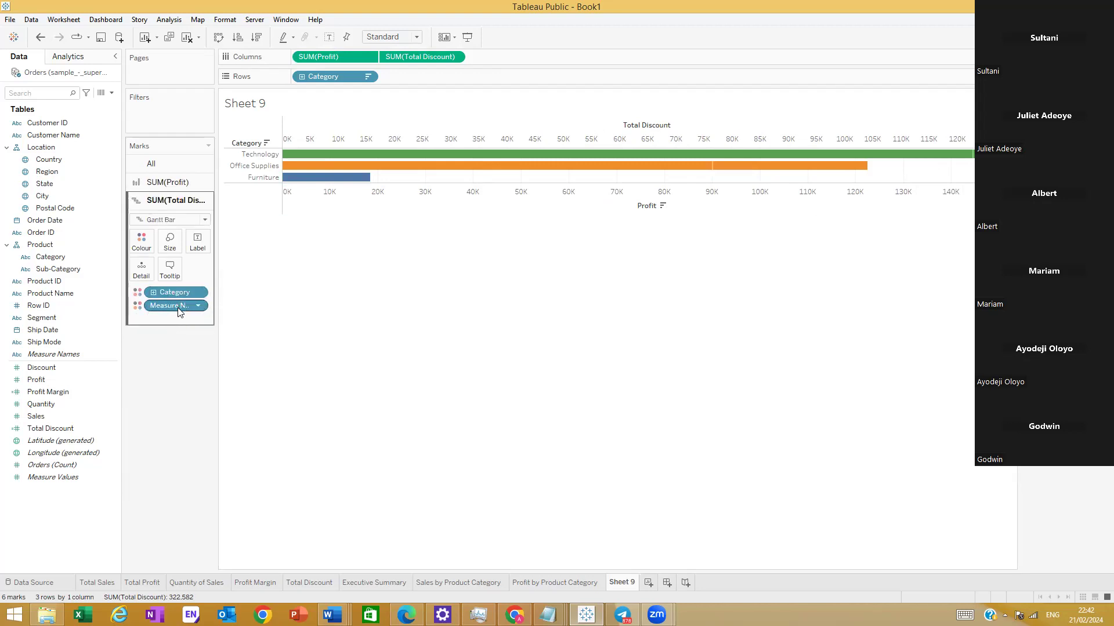
pyautogui.moveTo(174, 292); pyautogui.dragTo(179, 363)
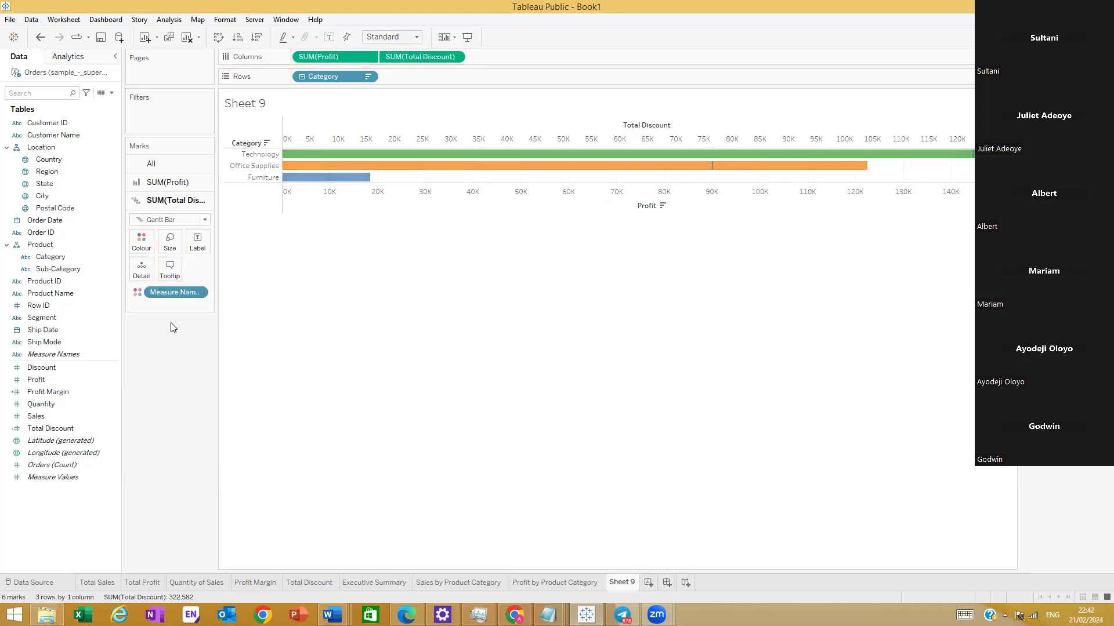
pyautogui.moveTo(174, 292); pyautogui.dragTo(168, 200)
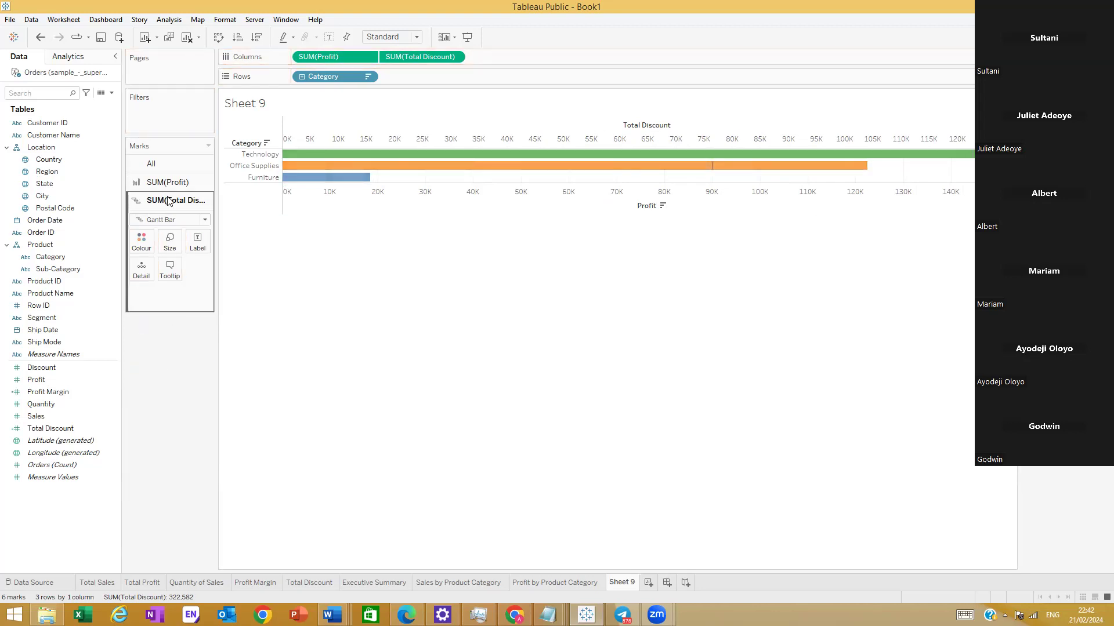
pyautogui.click(168, 182)
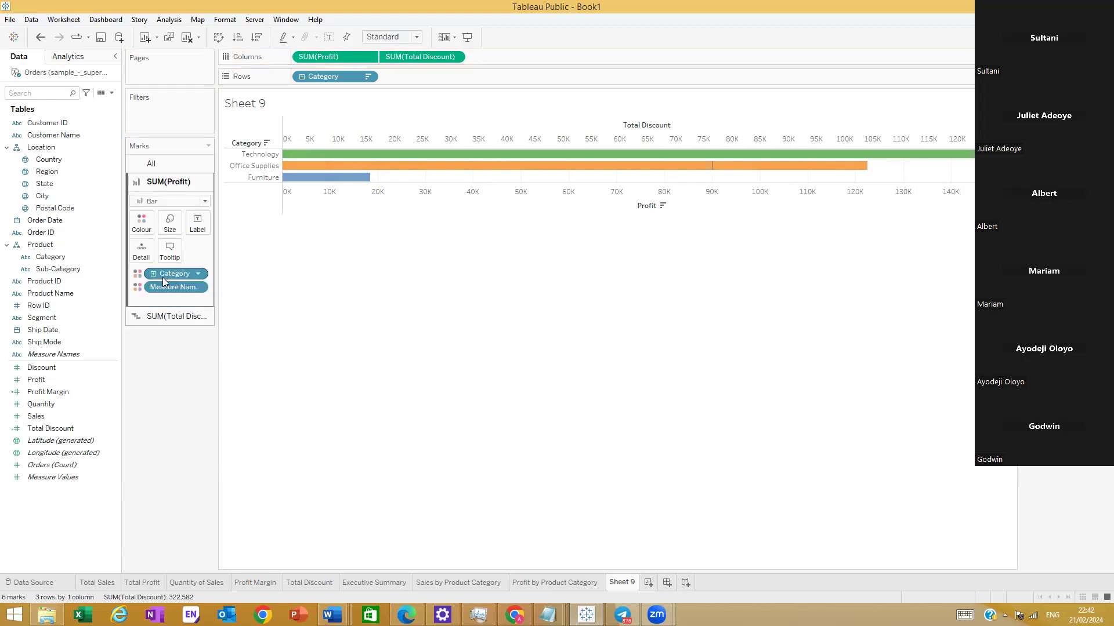
pyautogui.moveTo(165, 290); pyautogui.dragTo(156, 395)
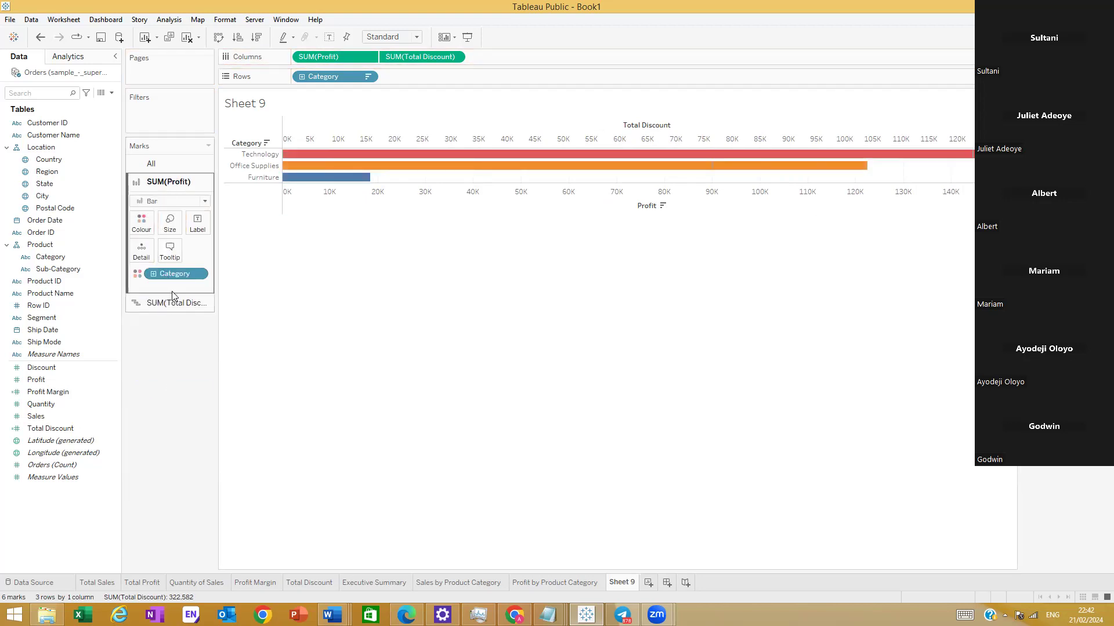
# Step: Reduce the size of the Profit bars to make them slightly thinner
pyautogui.click(168, 303)
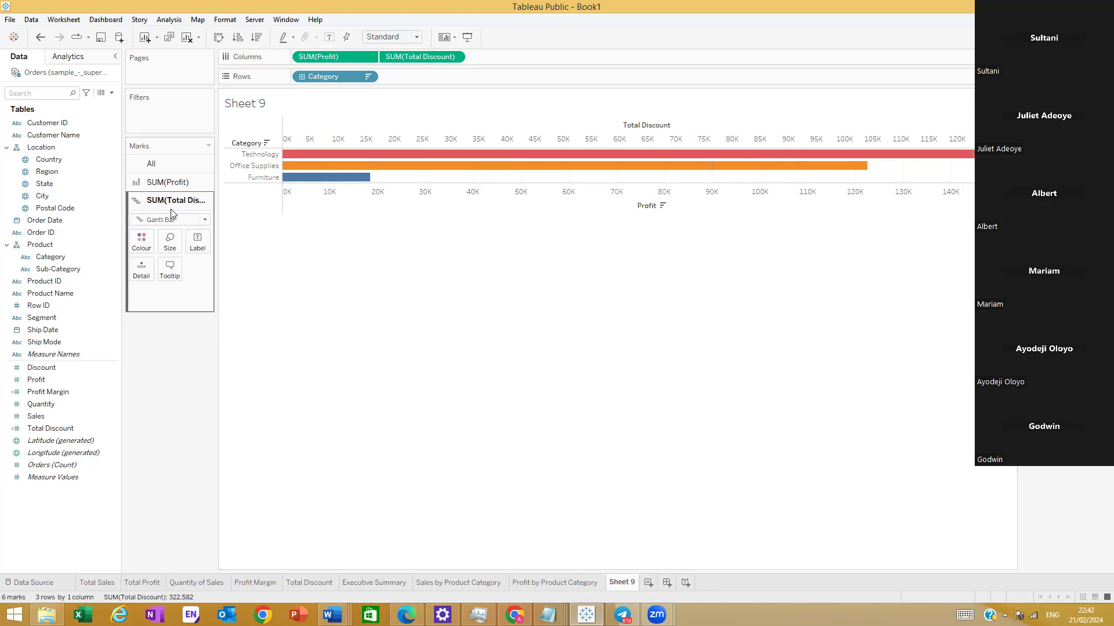
pyautogui.click(174, 181)
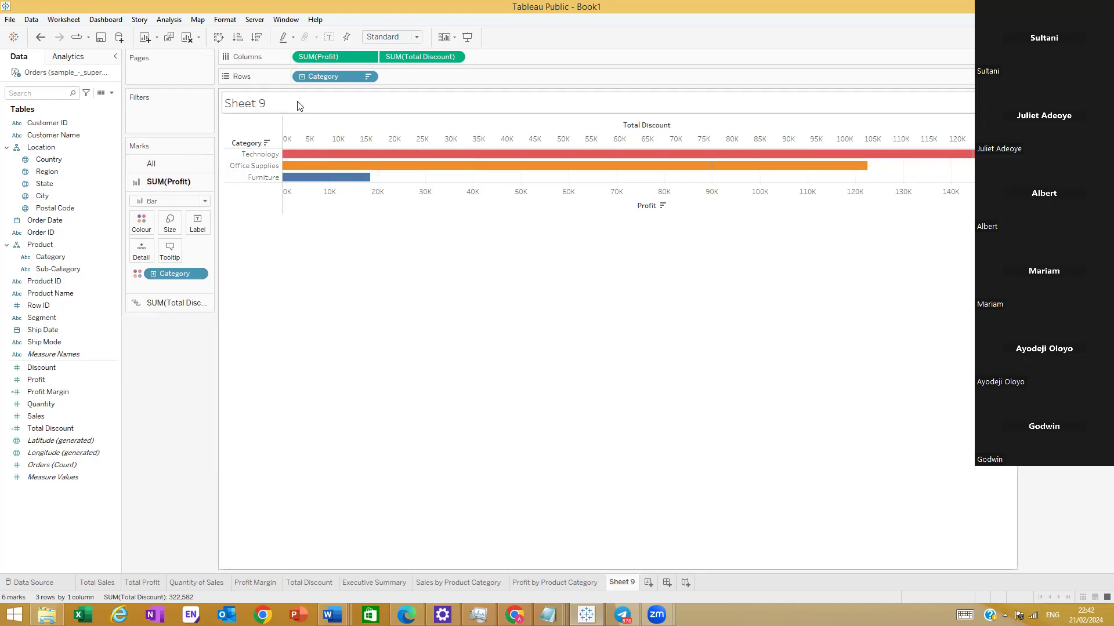
pyautogui.click(169, 223)
pyautogui.click(230, 251)
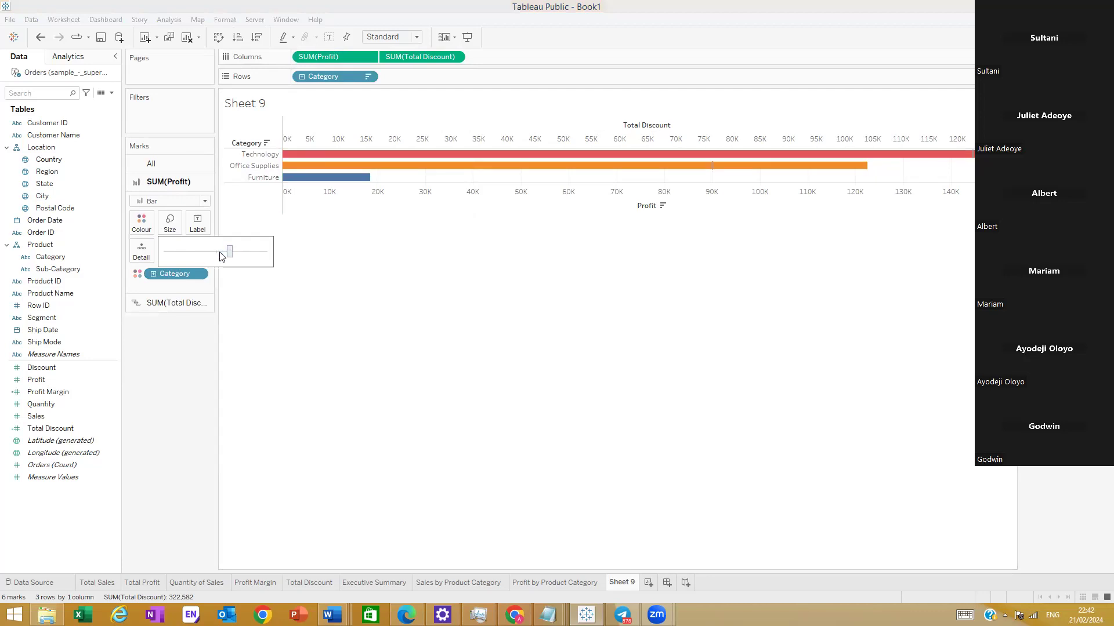
pyautogui.moveTo(221, 257); pyautogui.dragTo(217, 251)
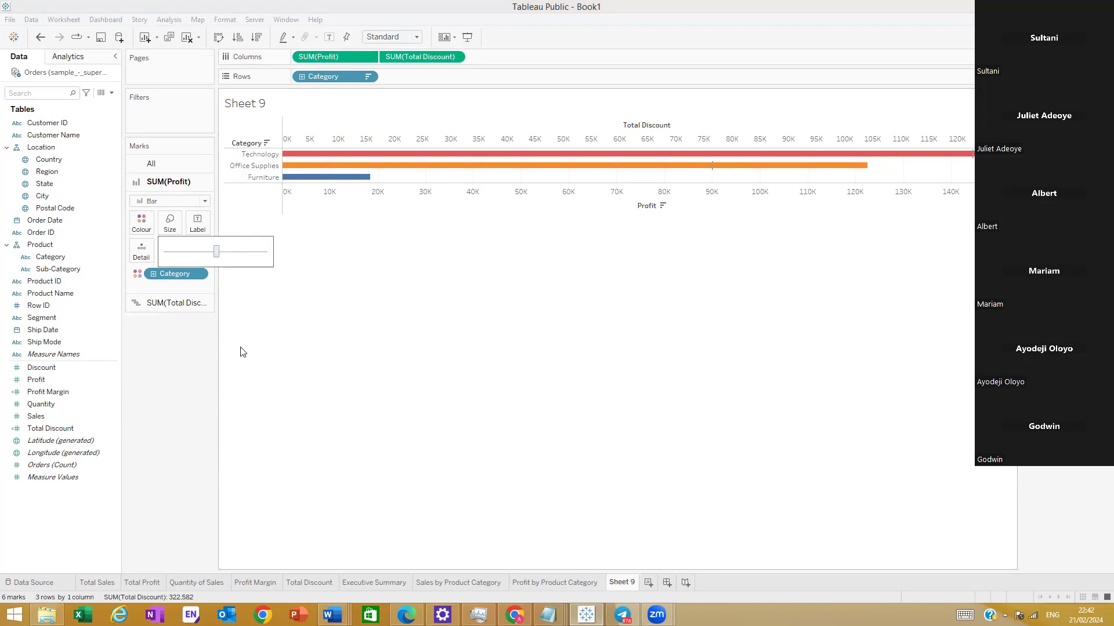
# Step: Set the colour of the Total Discount Gantt markers to white
pyautogui.click(170, 304)
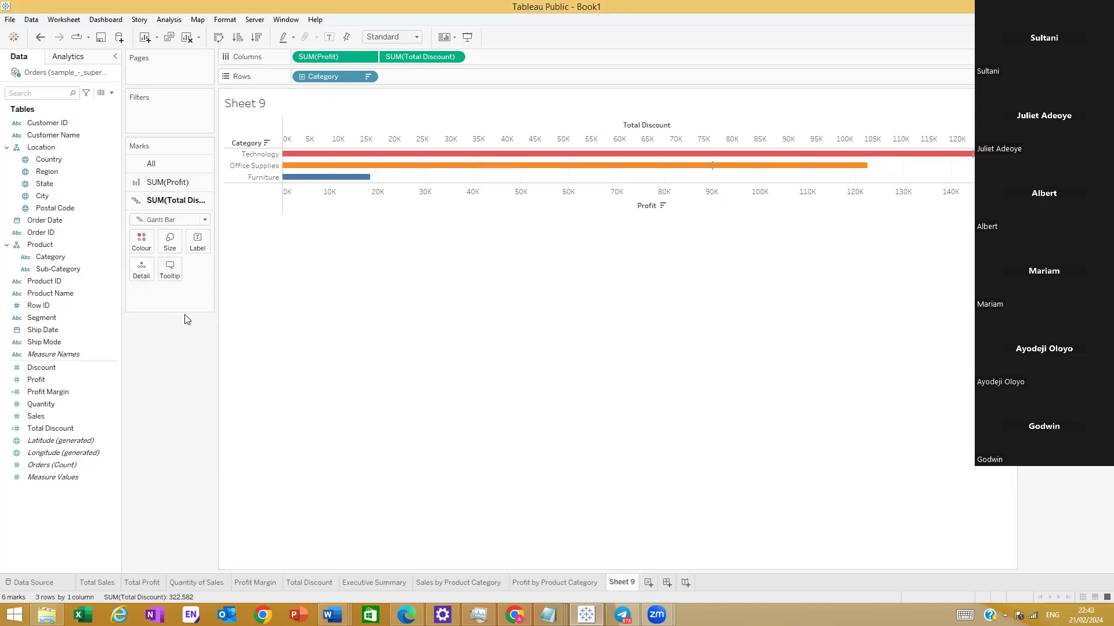
pyautogui.click(171, 247)
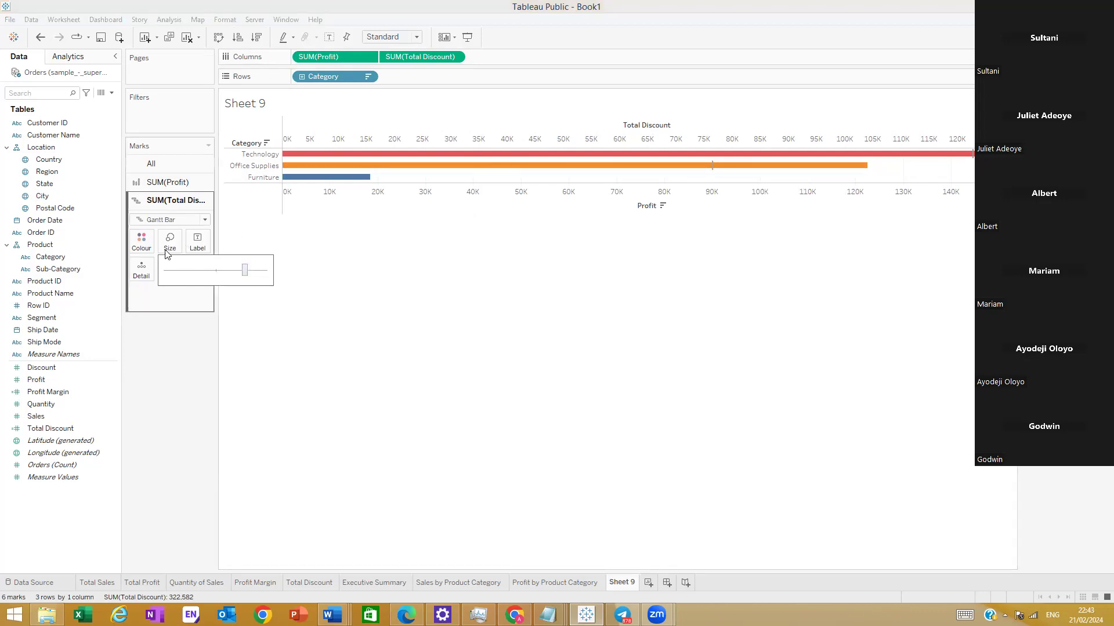
pyautogui.click(149, 321)
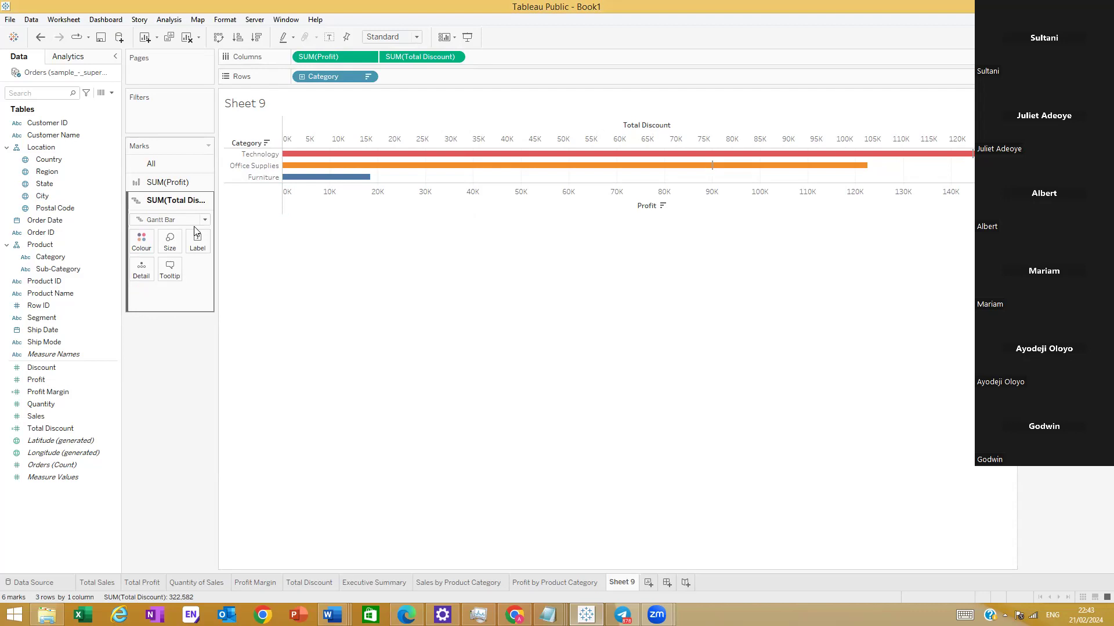
pyautogui.click(141, 243)
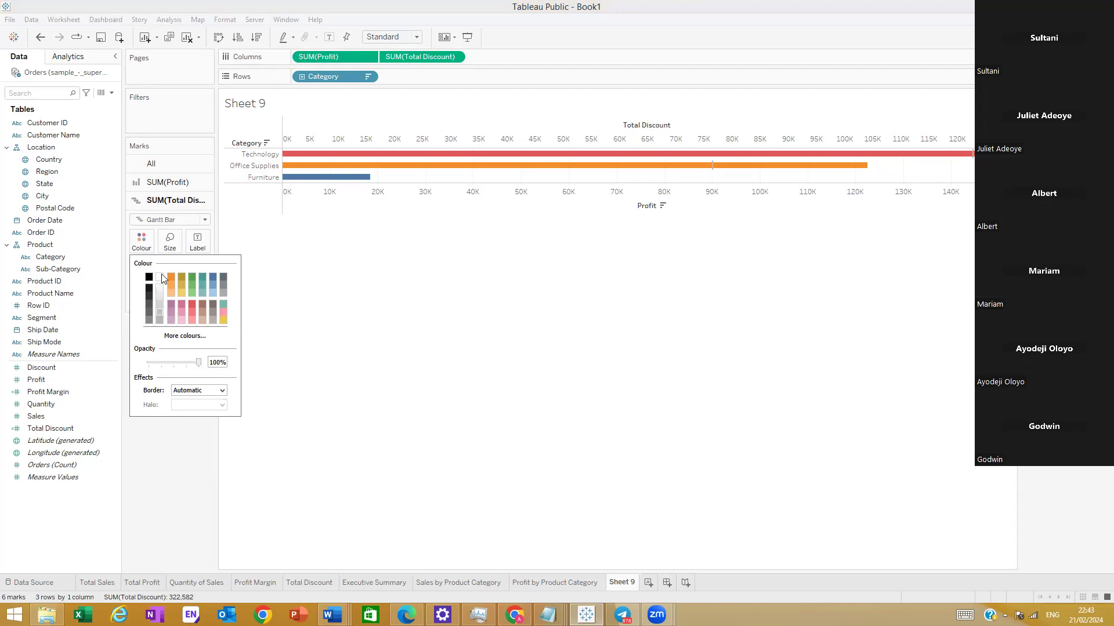
pyautogui.click(432, 291)
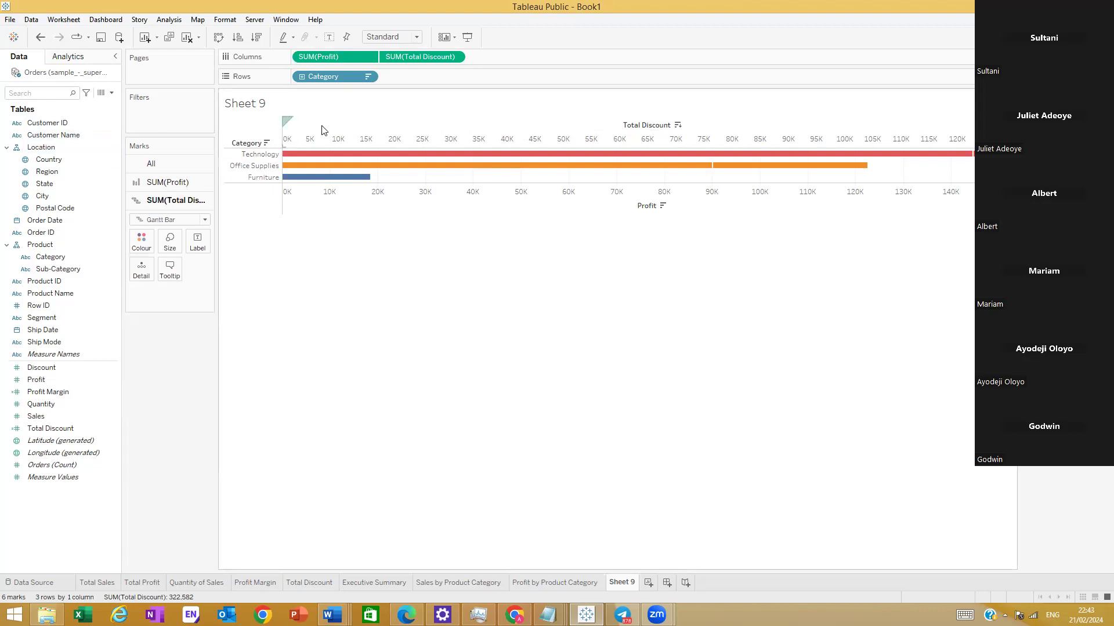
# Step: Open formatting from the Total Discount axis and set the default worksheet shading to black
pyautogui.rightClick(342, 126)
pyautogui.click(375, 236)
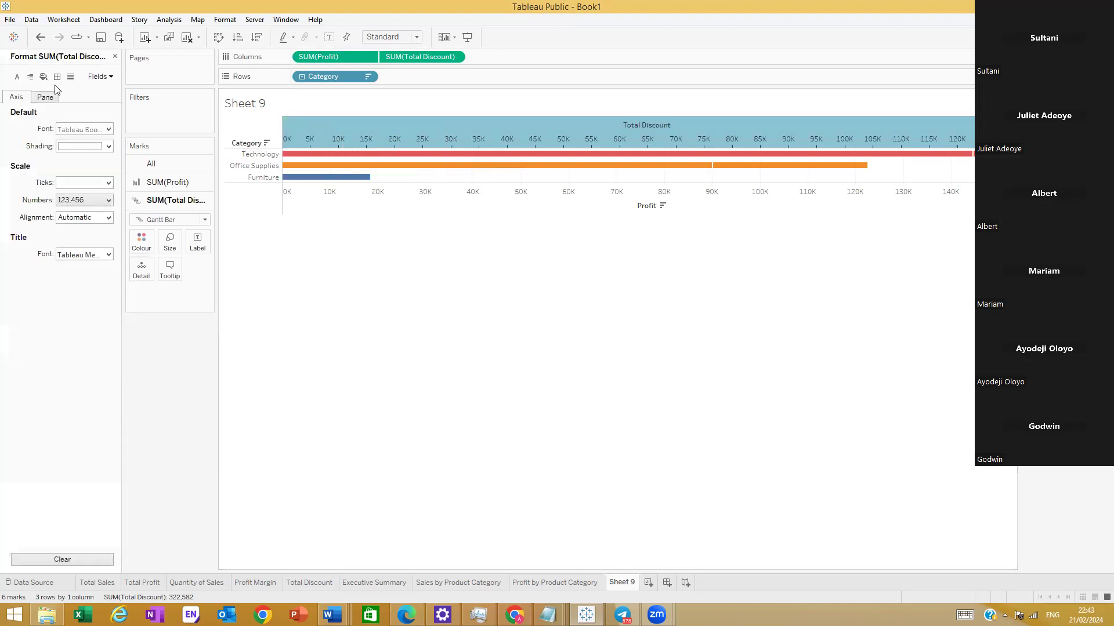
pyautogui.click(43, 76)
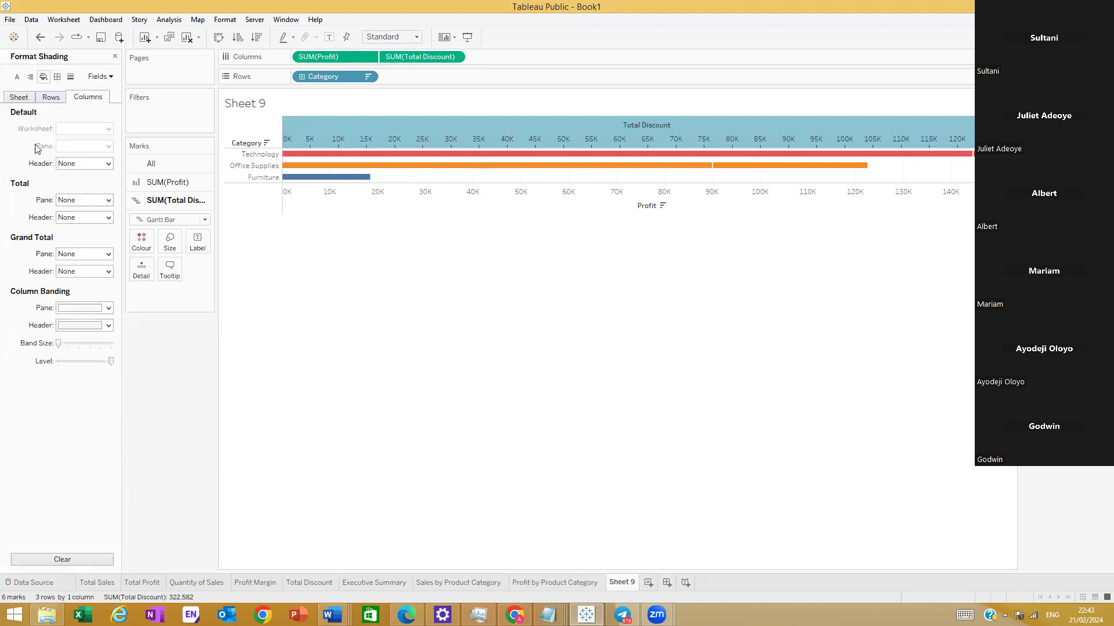
pyautogui.click(24, 99)
pyautogui.click(108, 128)
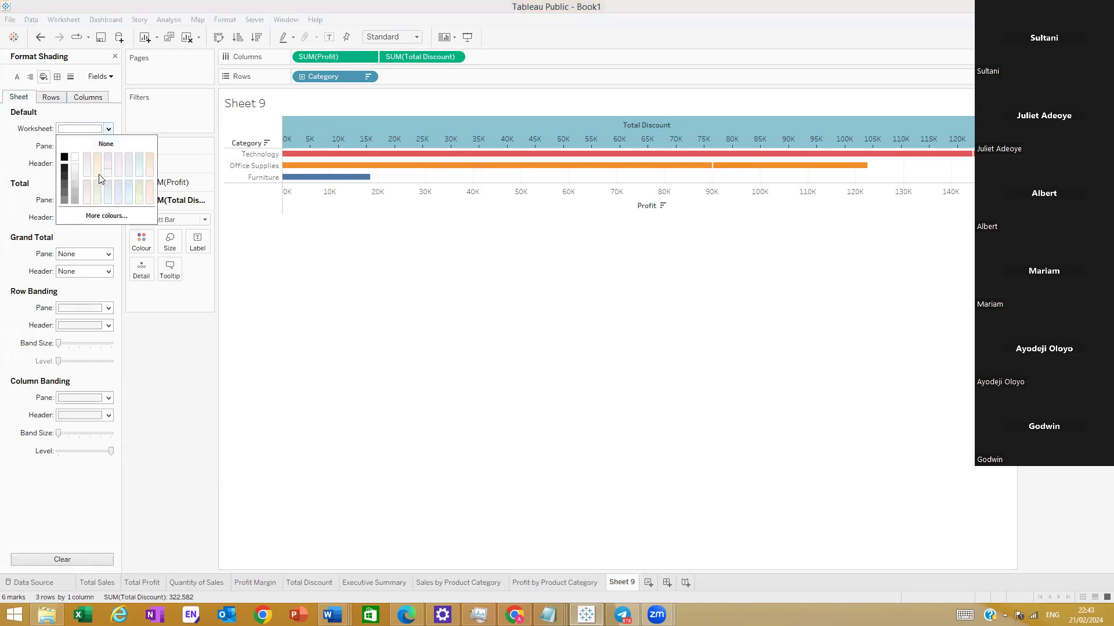
pyautogui.click(64, 158)
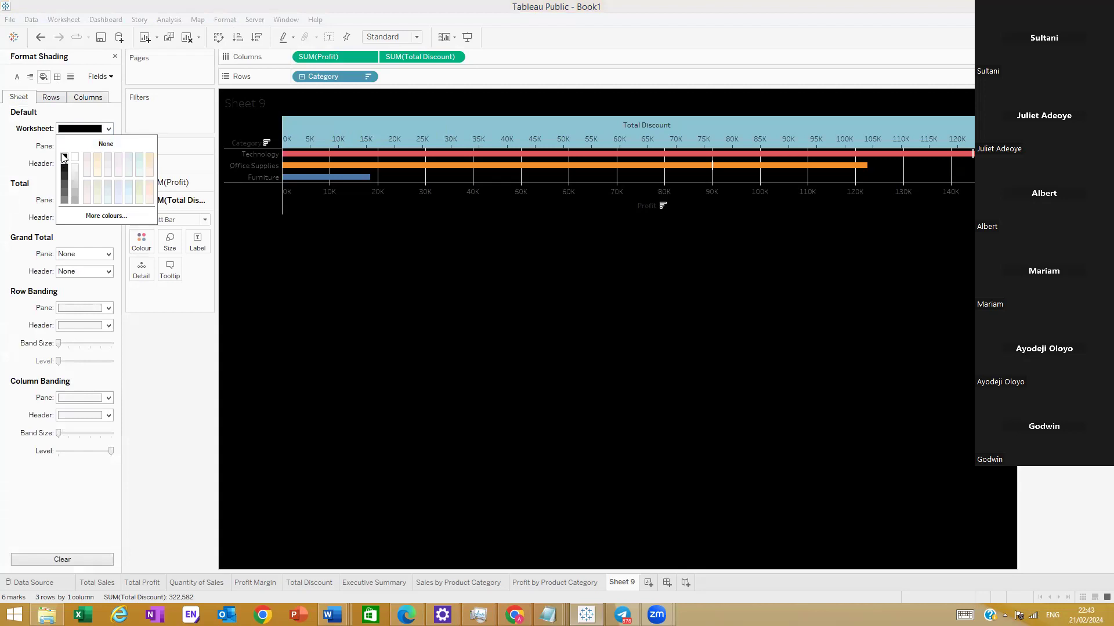
pyautogui.click(58, 97)
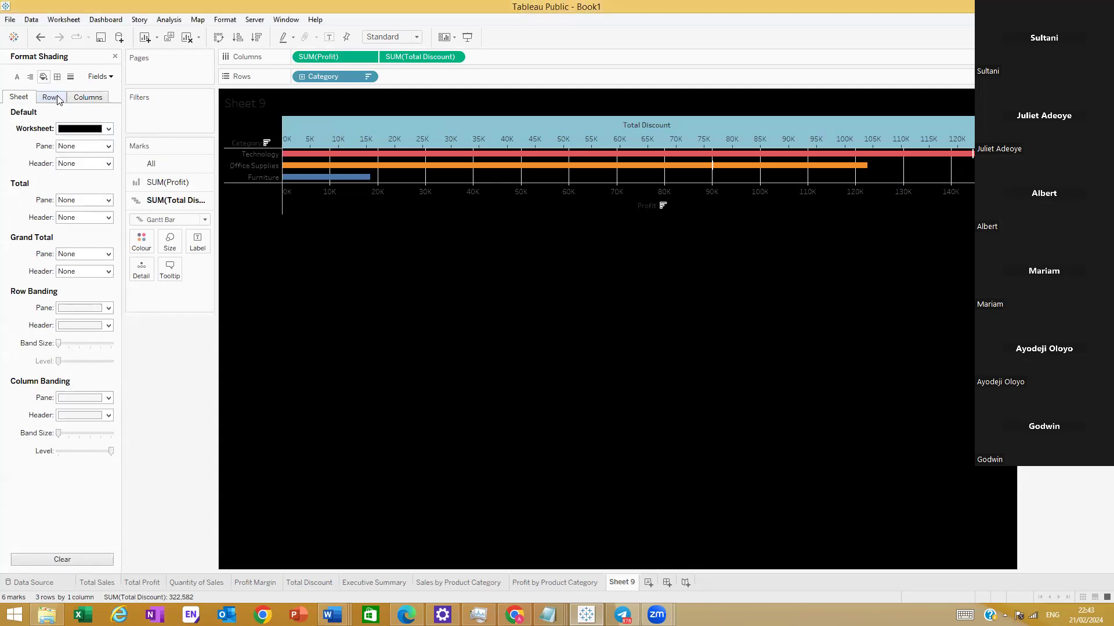
pyautogui.click(64, 101)
pyautogui.click(89, 99)
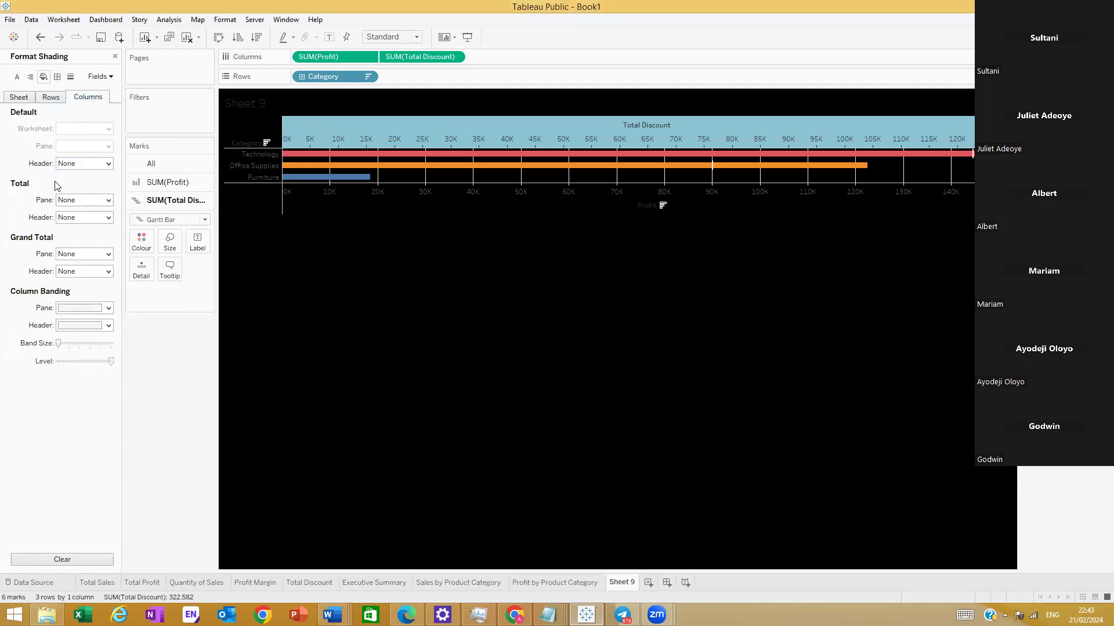
pyautogui.click(52, 97)
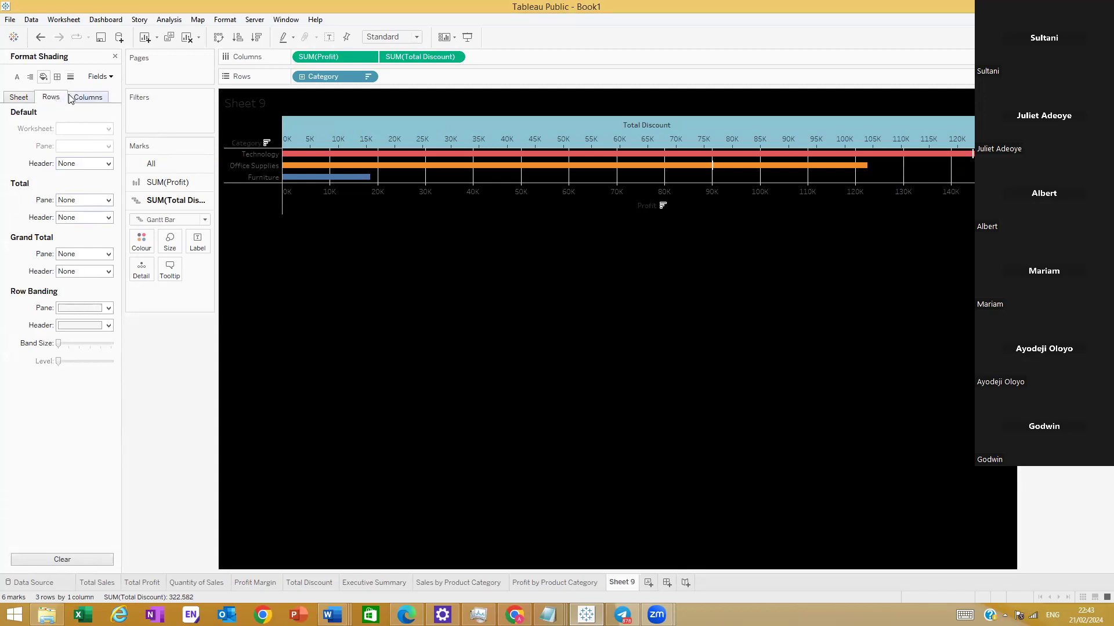
pyautogui.click(70, 77)
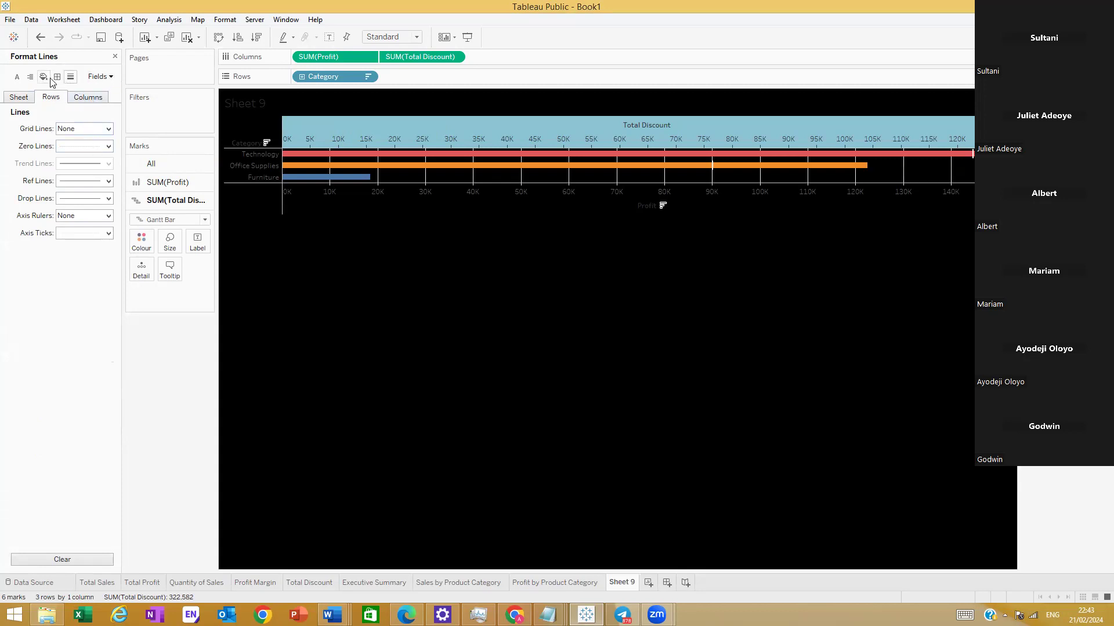
# Step: Set the default worksheet font colour to white for the whole sheet
pyautogui.click(17, 76)
pyautogui.click(30, 99)
pyautogui.click(108, 129)
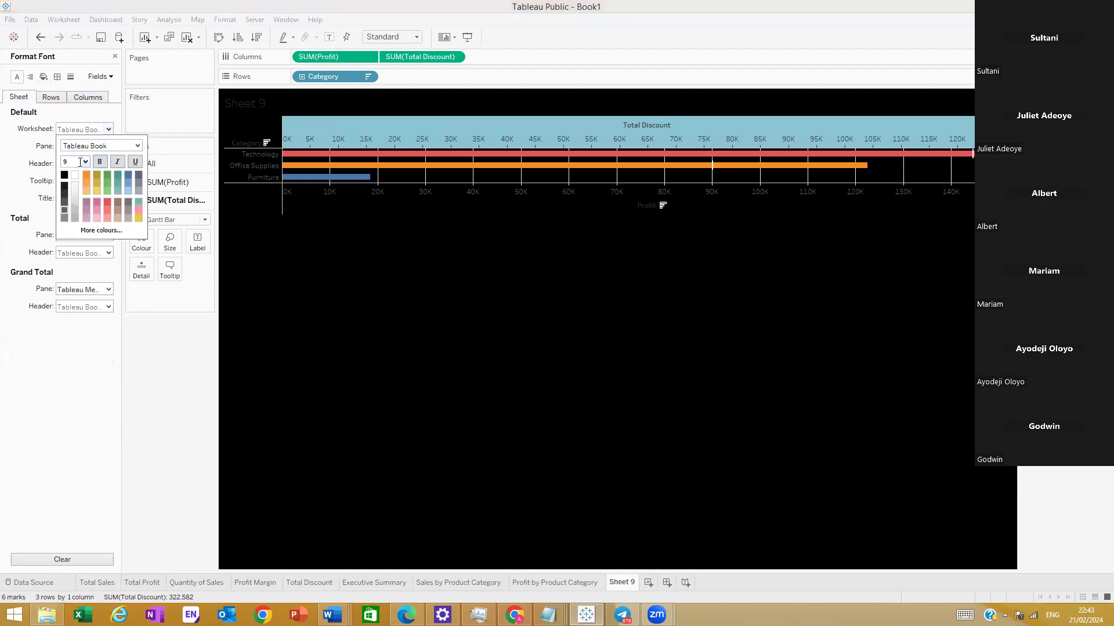
pyautogui.click(98, 212)
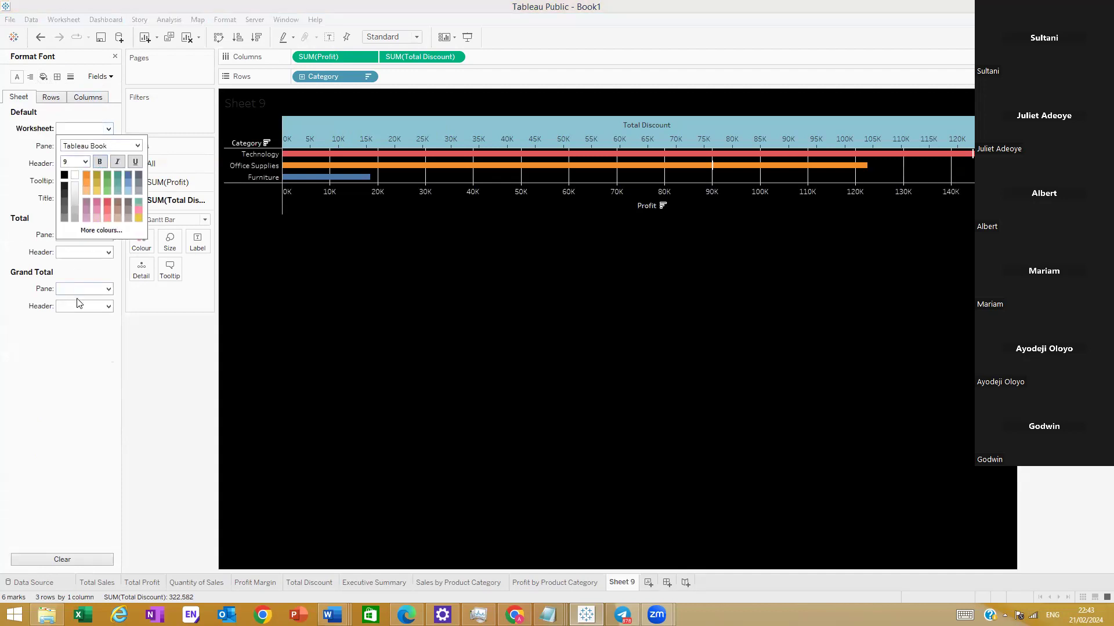
pyautogui.click(72, 318)
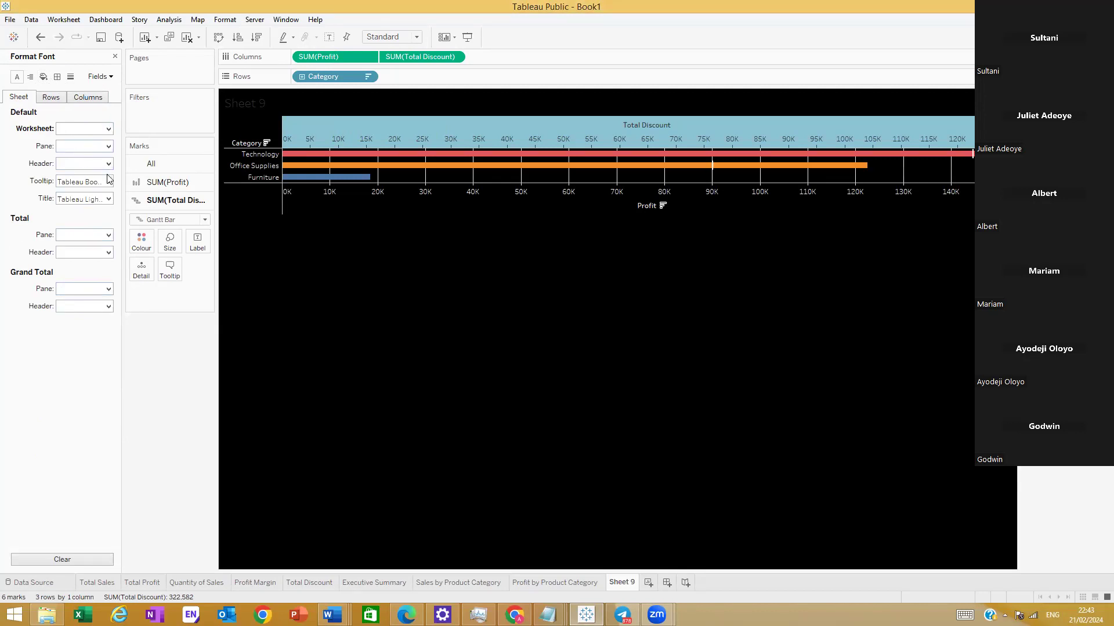
pyautogui.click(108, 146)
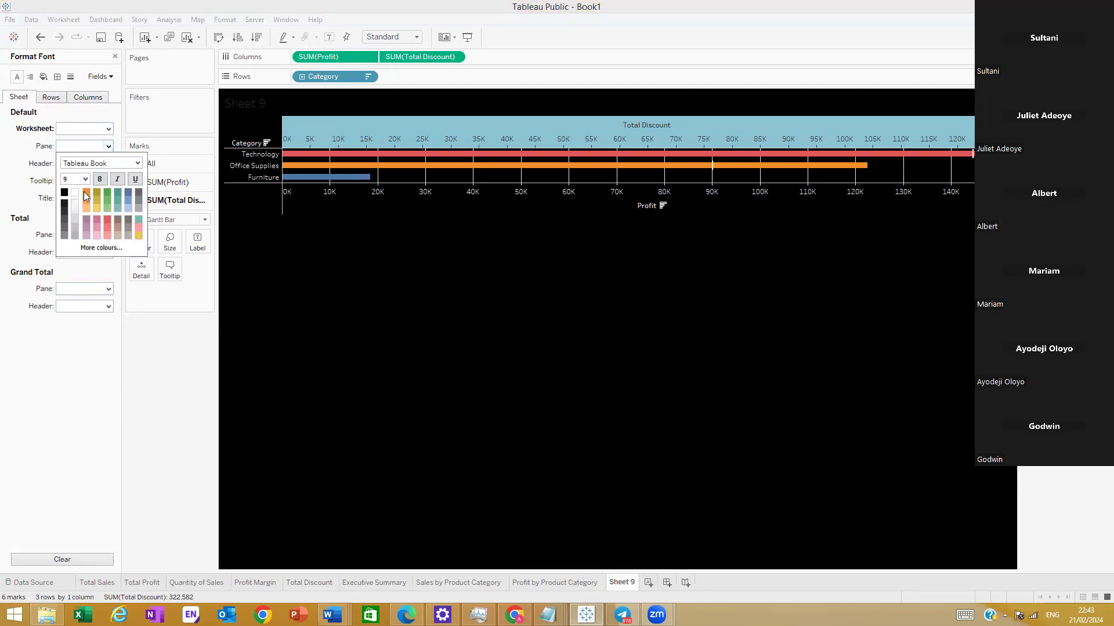
pyautogui.click(49, 224)
pyautogui.click(109, 182)
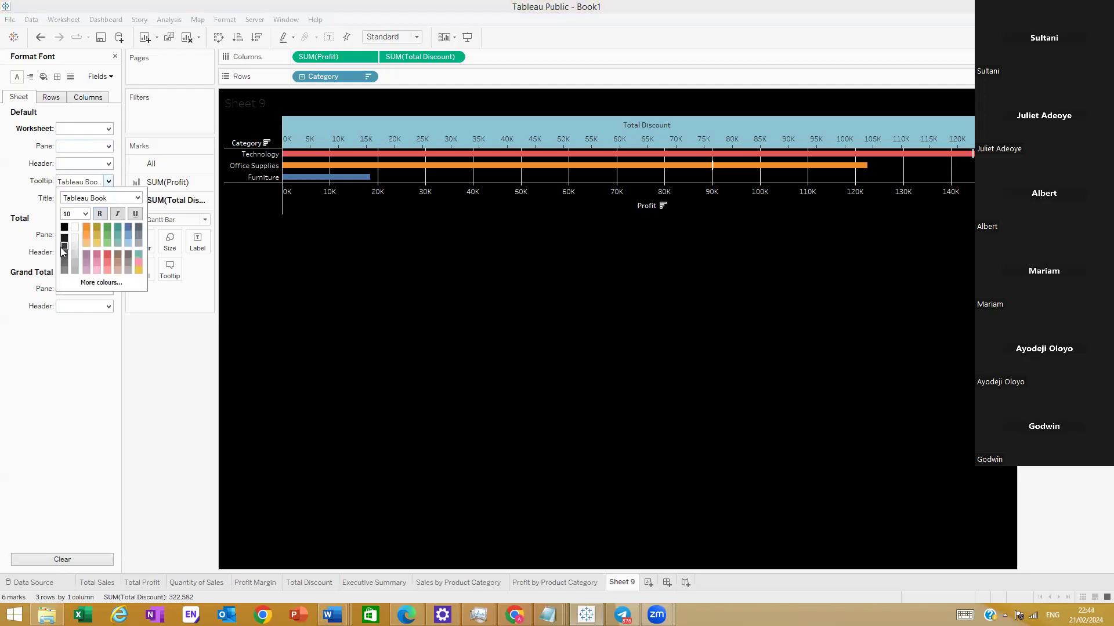
pyautogui.click(44, 223)
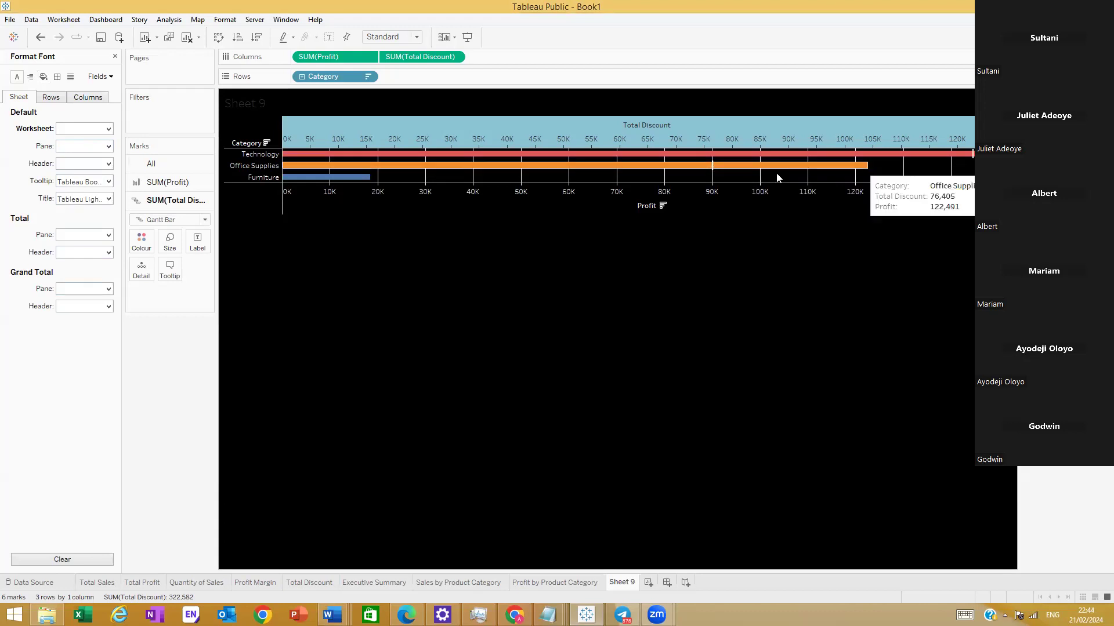
# Step: Set the grand total pane border for columns to None and open the grand total header border options
pyautogui.click(87, 96)
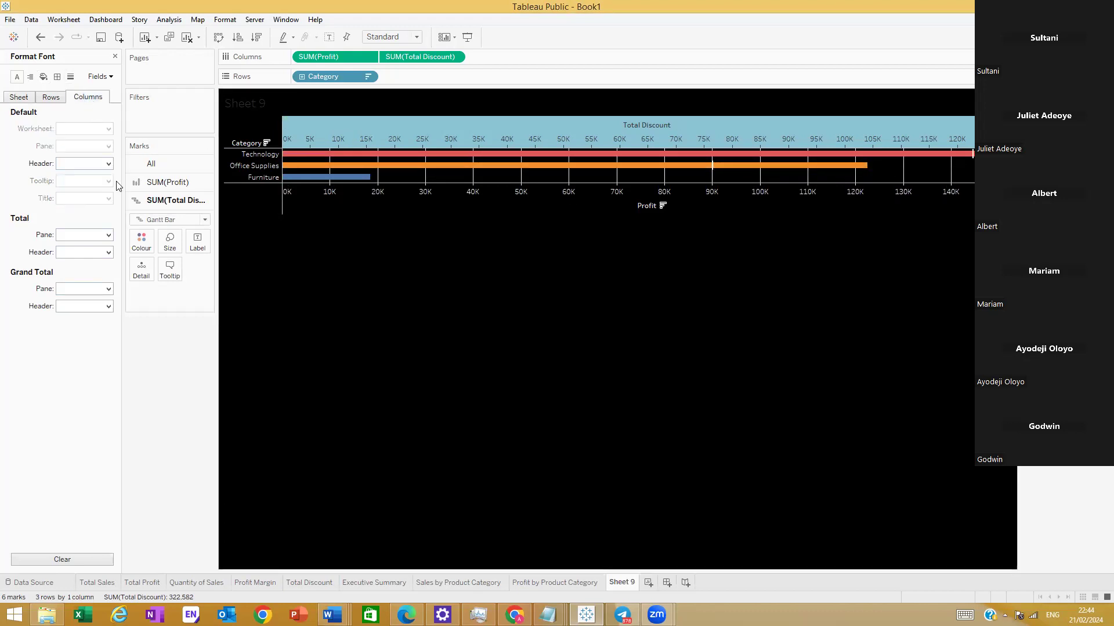
pyautogui.click(57, 76)
pyautogui.click(109, 255)
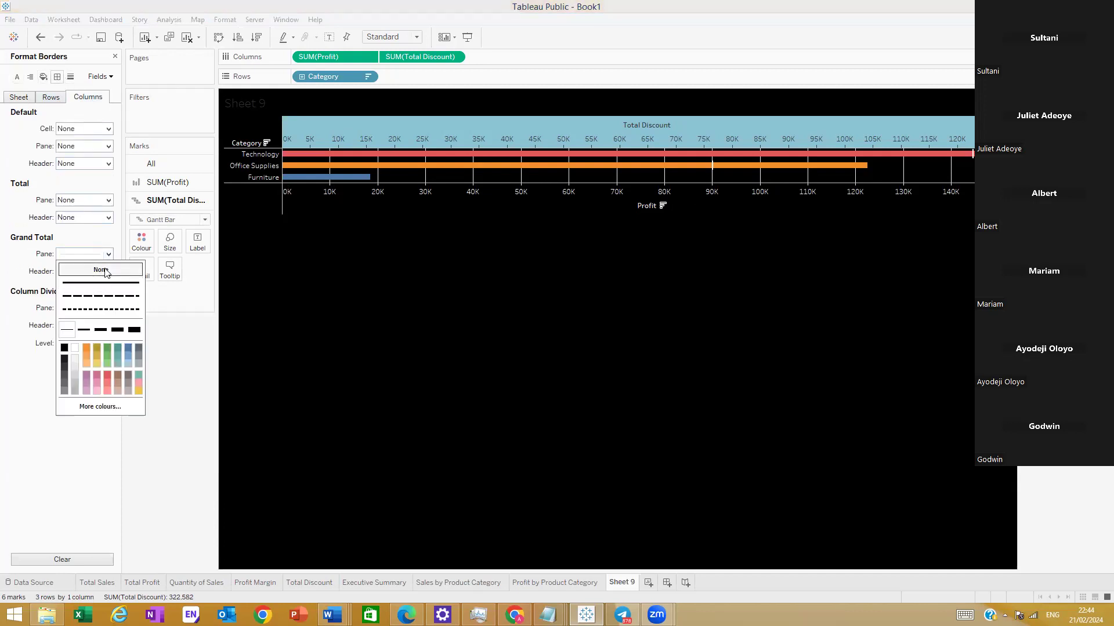
pyautogui.click(35, 305)
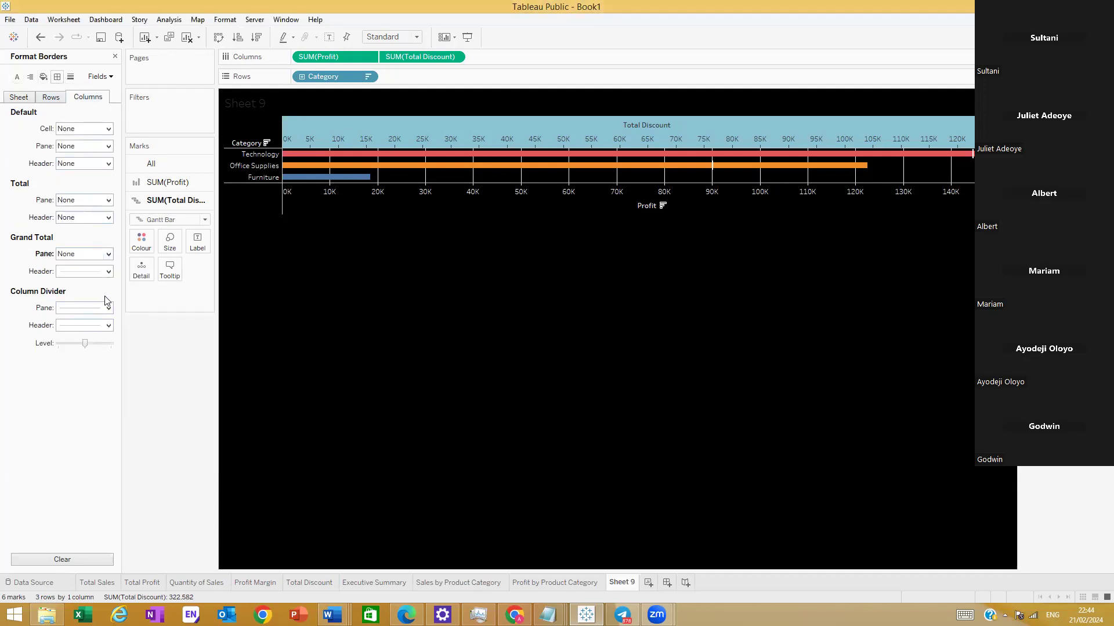
pyautogui.click(109, 271)
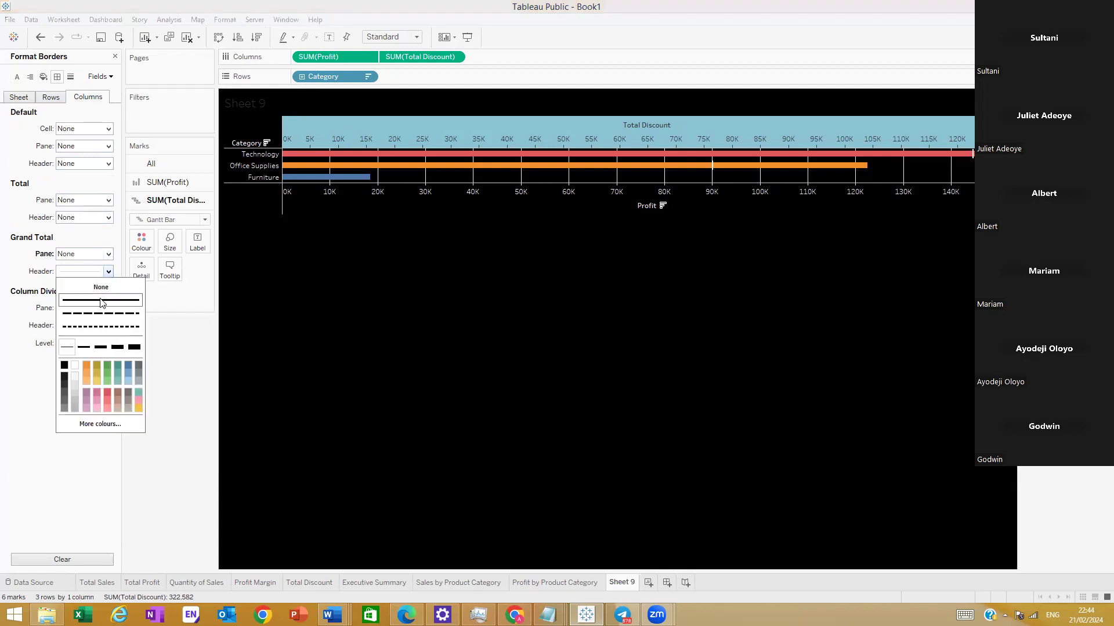
# Step: Set the row borders to None for the grand total pane, the grand total header and the row divider pane
pyautogui.click(52, 97)
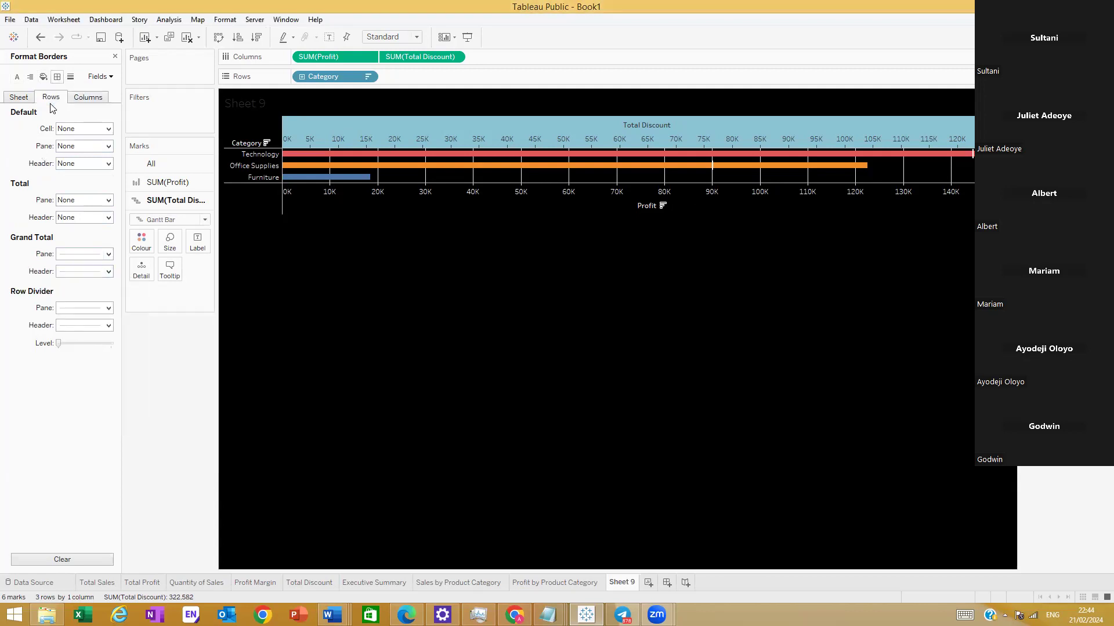
pyautogui.click(108, 255)
pyautogui.click(93, 269)
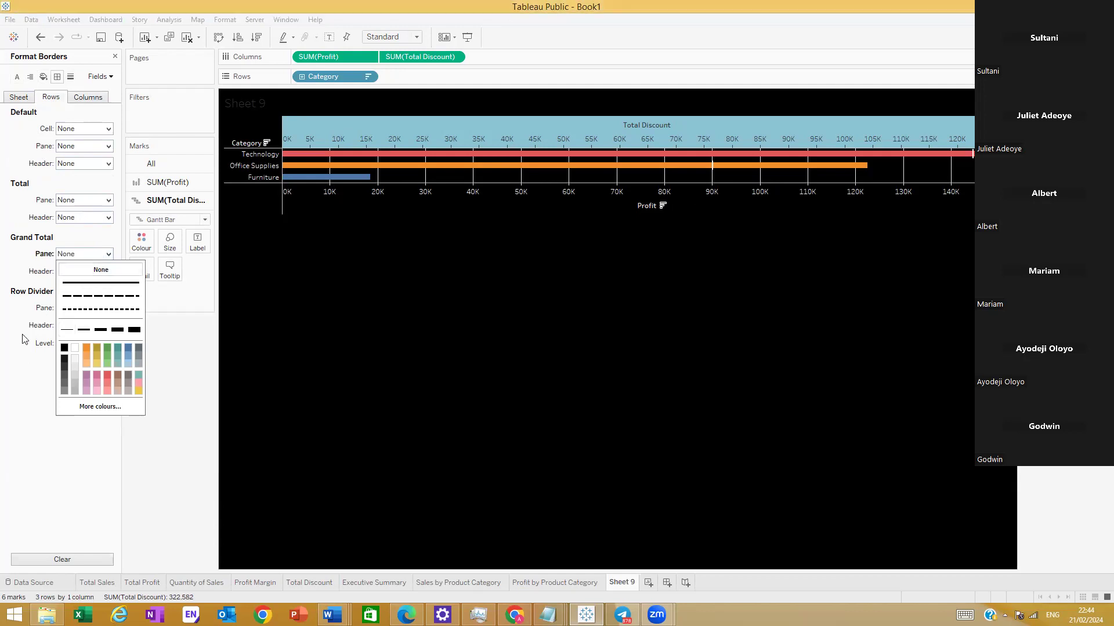
pyautogui.click(109, 308)
pyautogui.click(85, 336)
pyautogui.click(99, 308)
pyautogui.click(108, 272)
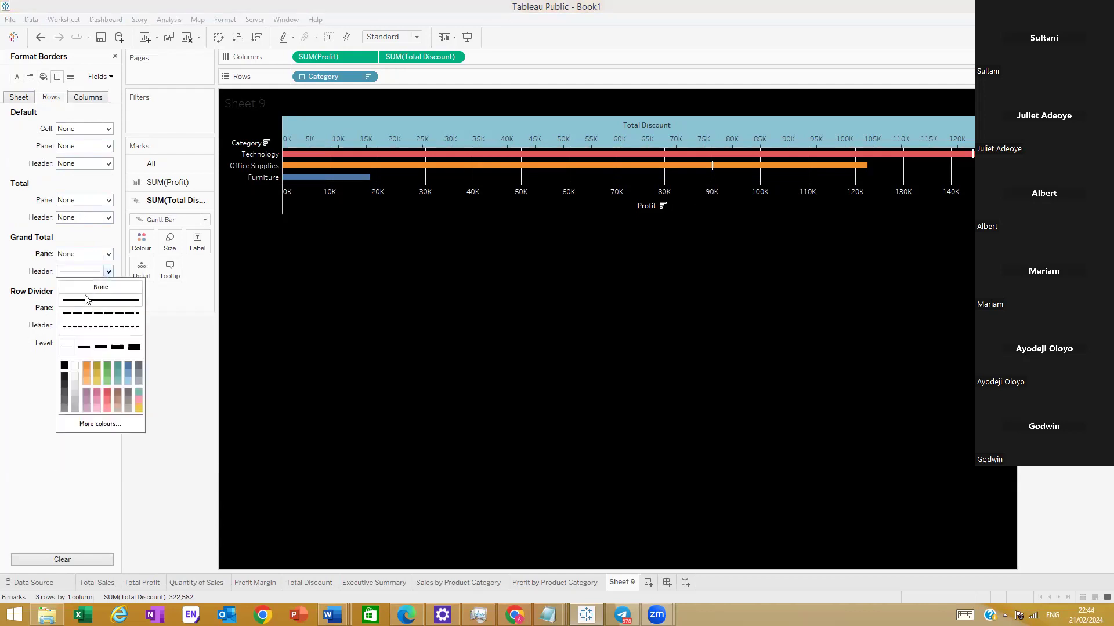
pyautogui.click(83, 290)
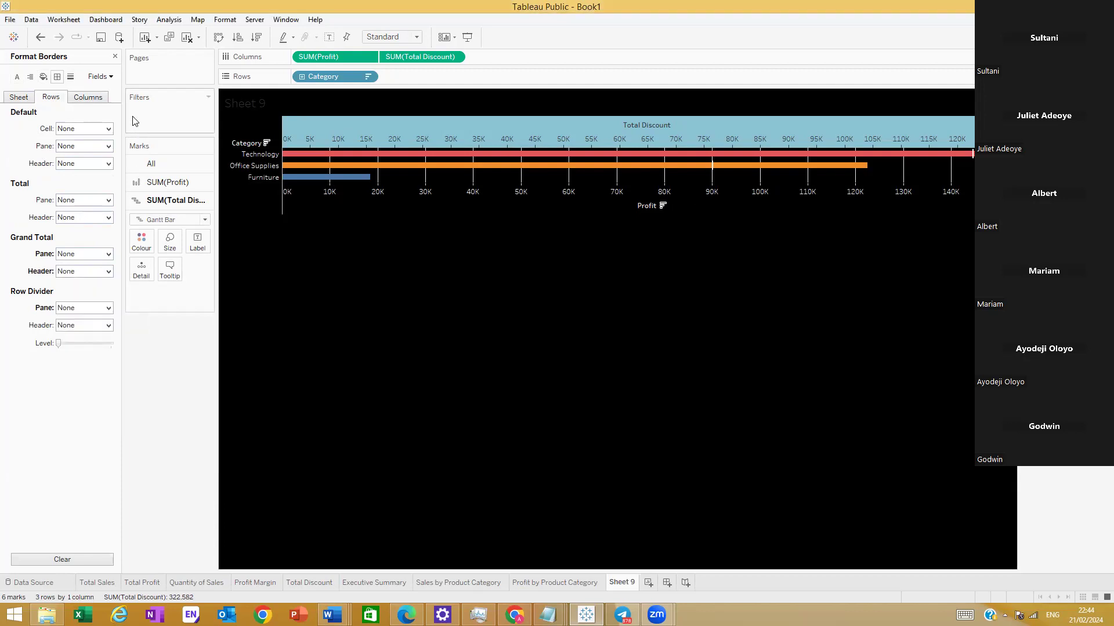
# Step: Set the pane border of the column divider to None
pyautogui.click(88, 98)
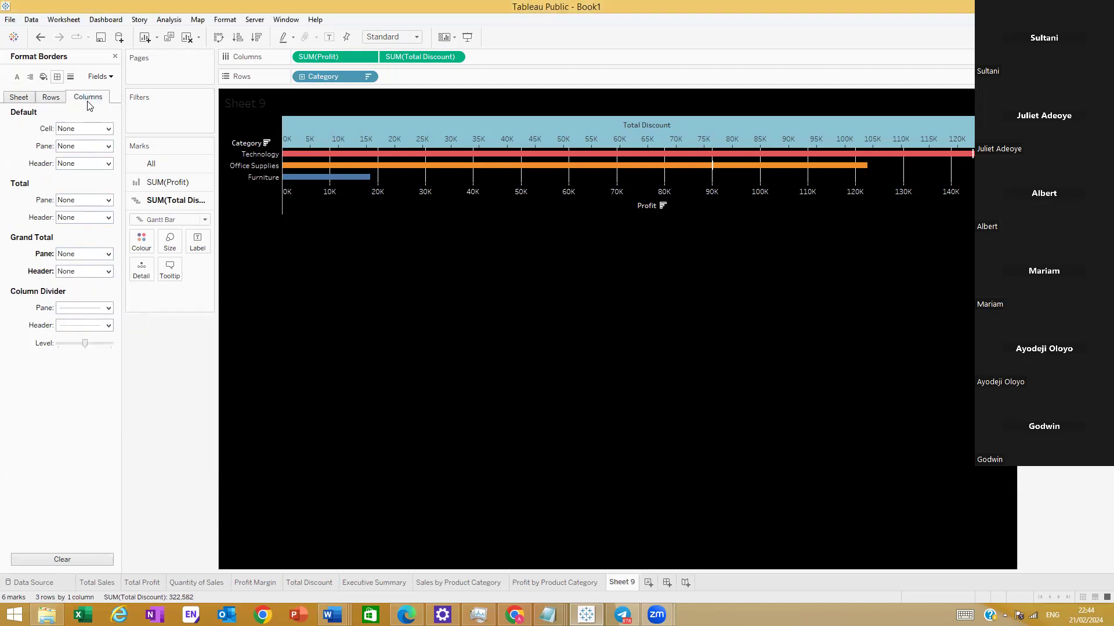
pyautogui.click(108, 308)
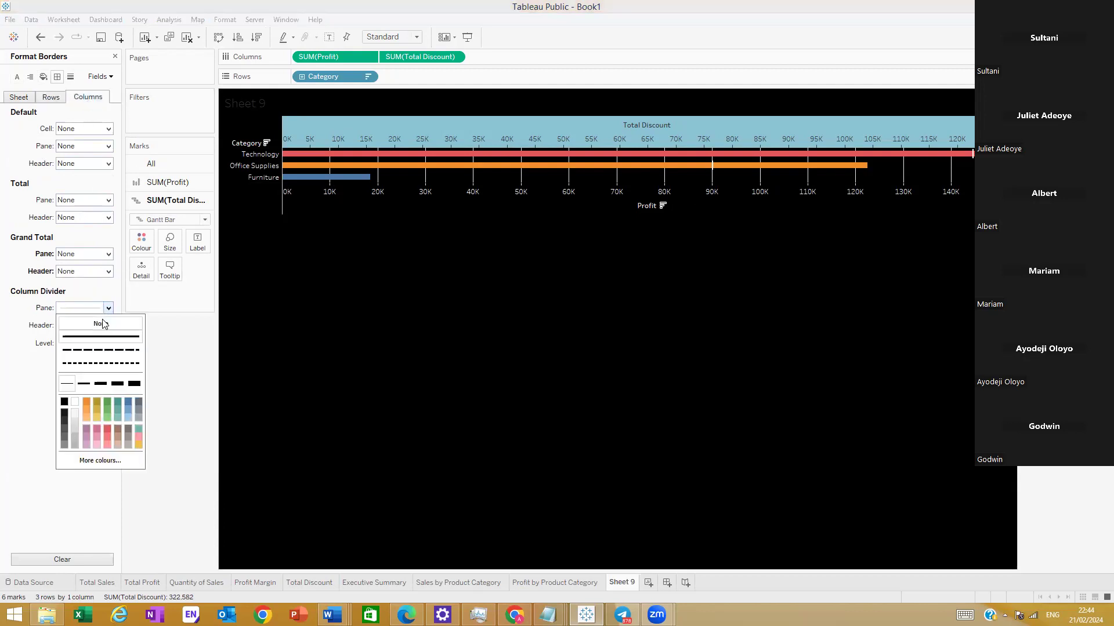
pyautogui.click(3, 418)
# Step: Set the zero lines, axis ticks and grid lines for columns to None
pyautogui.click(70, 76)
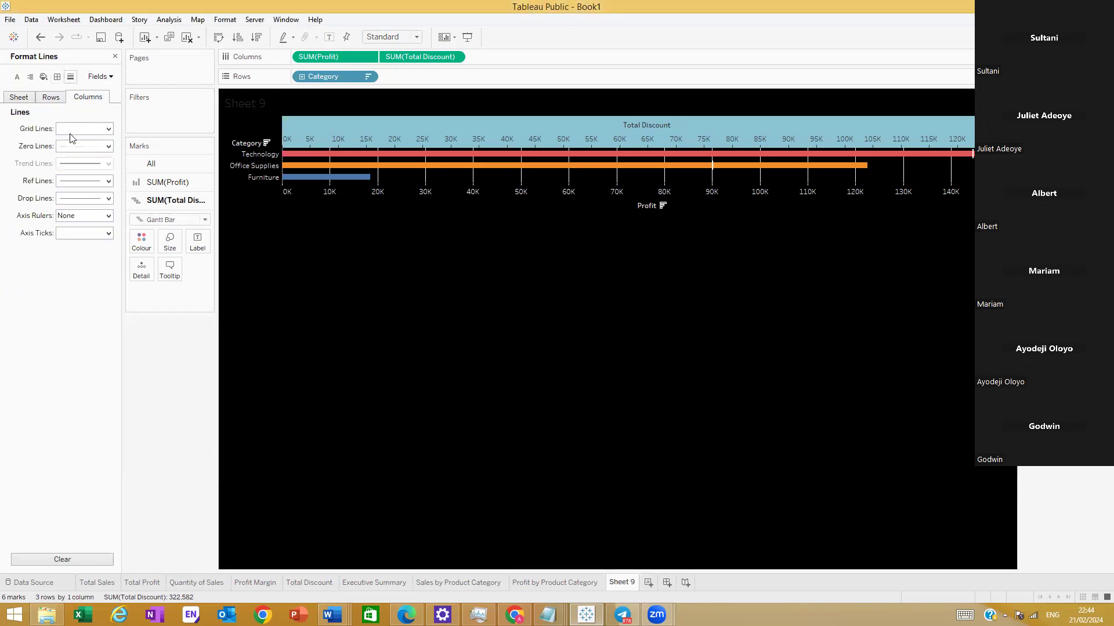
pyautogui.click(108, 149)
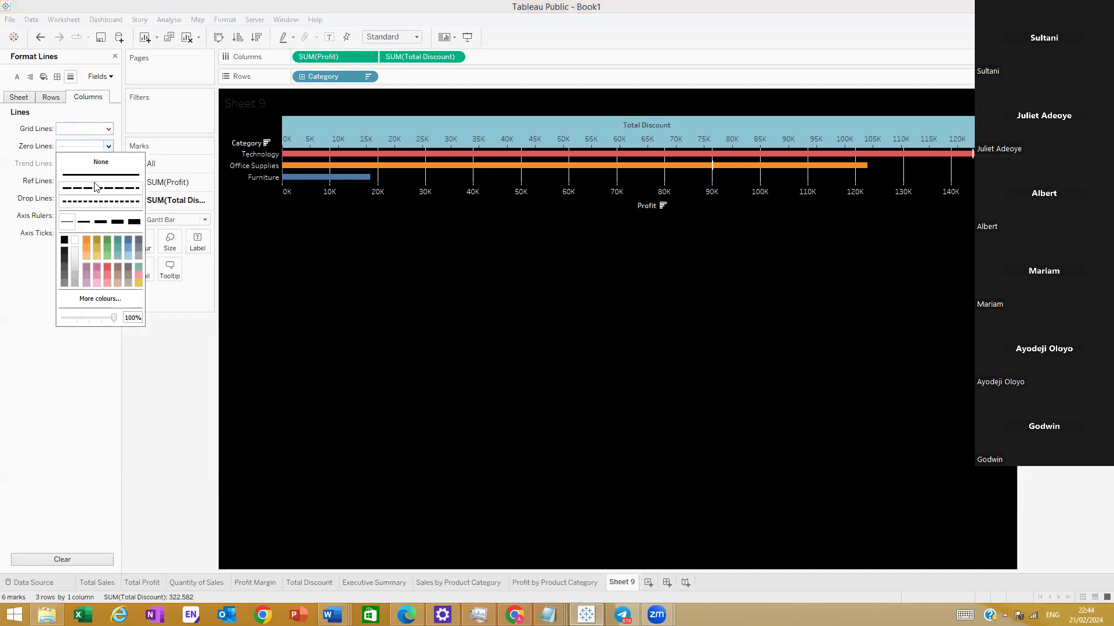
pyautogui.click(97, 165)
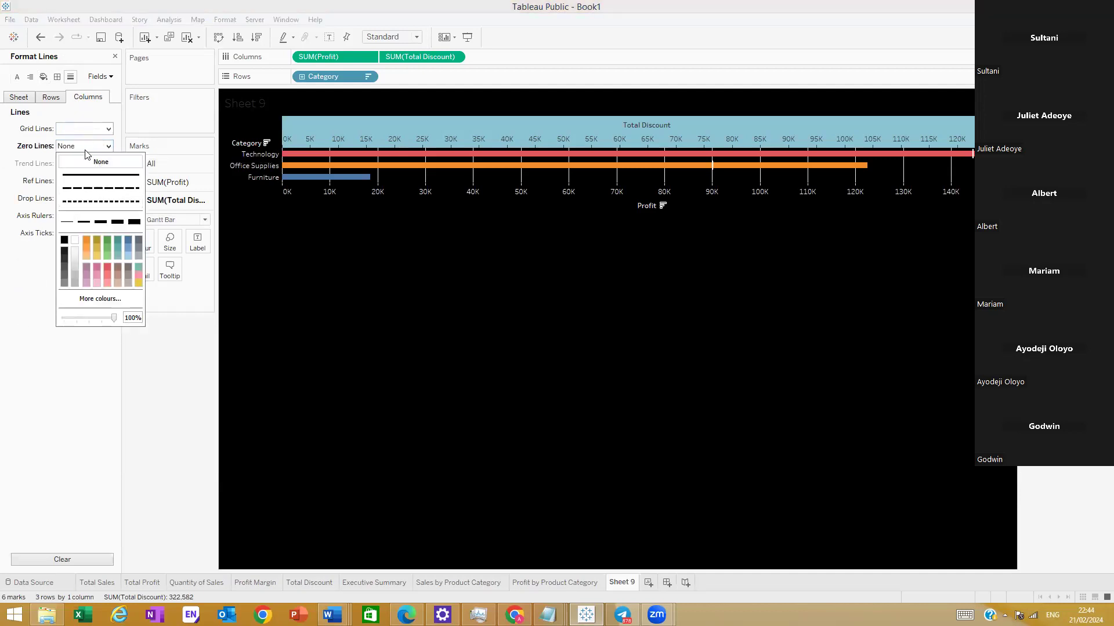
pyautogui.click(34, 301)
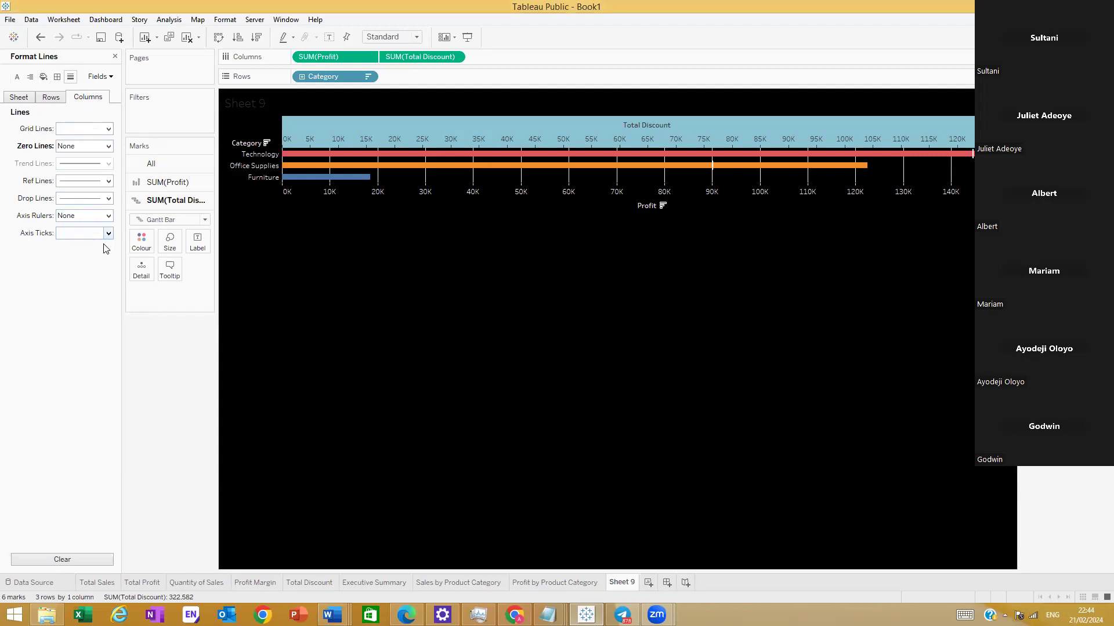
pyautogui.click(109, 233)
pyautogui.click(99, 249)
pyautogui.click(2, 272)
pyautogui.click(108, 129)
pyautogui.click(85, 147)
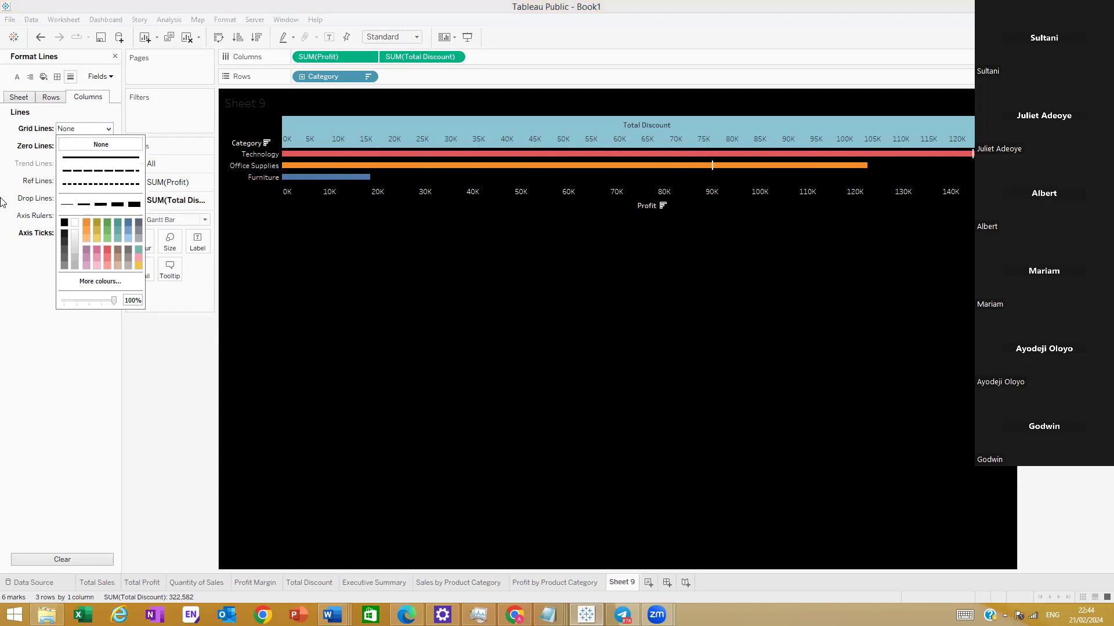
pyautogui.click(86, 391)
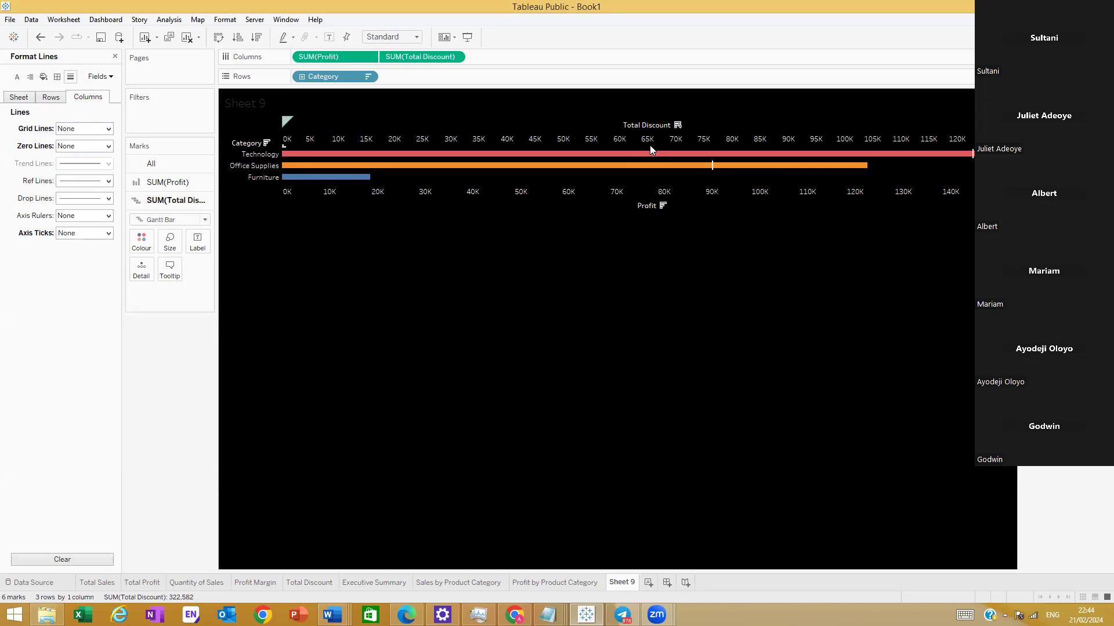
# Step: Synchronise the Total Discount axis with the Profit axis
pyautogui.rightClick(510, 134)
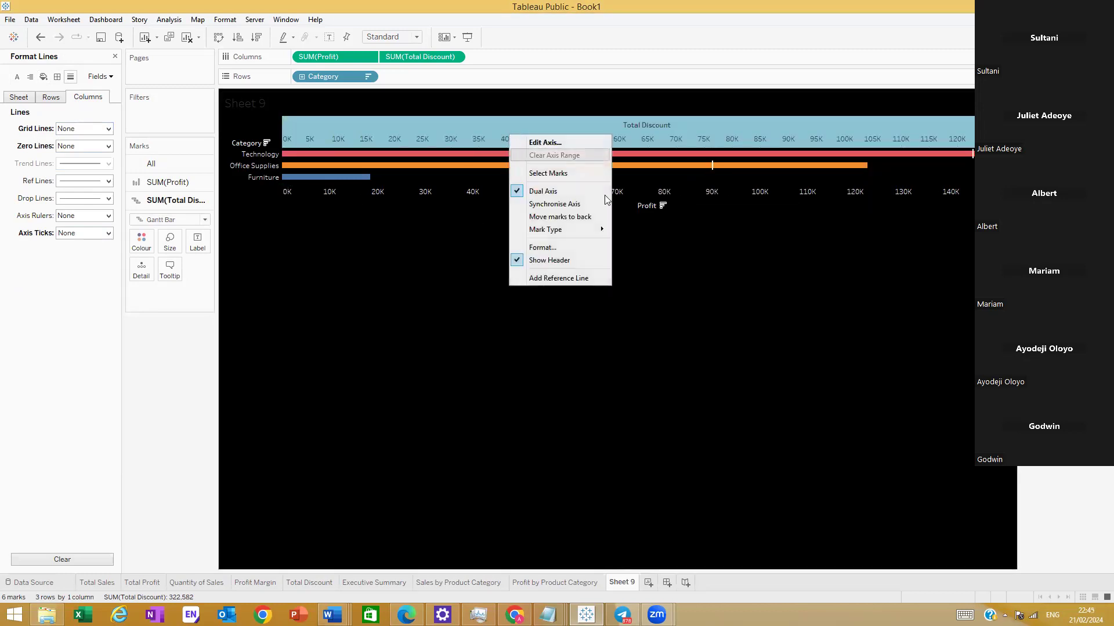
pyautogui.click(565, 205)
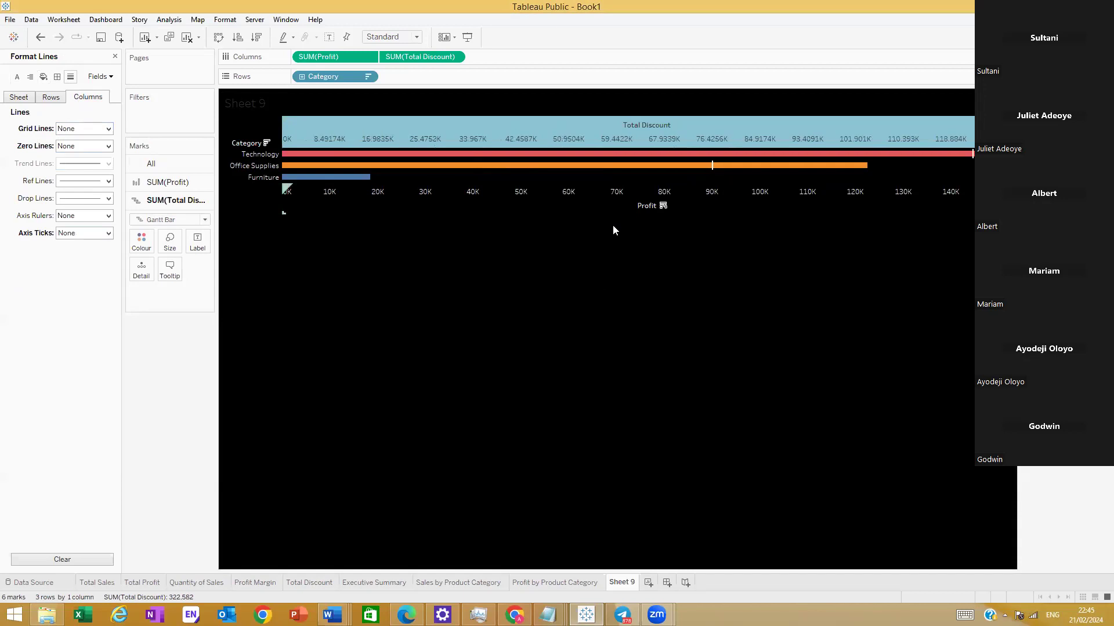
pyautogui.click(507, 276)
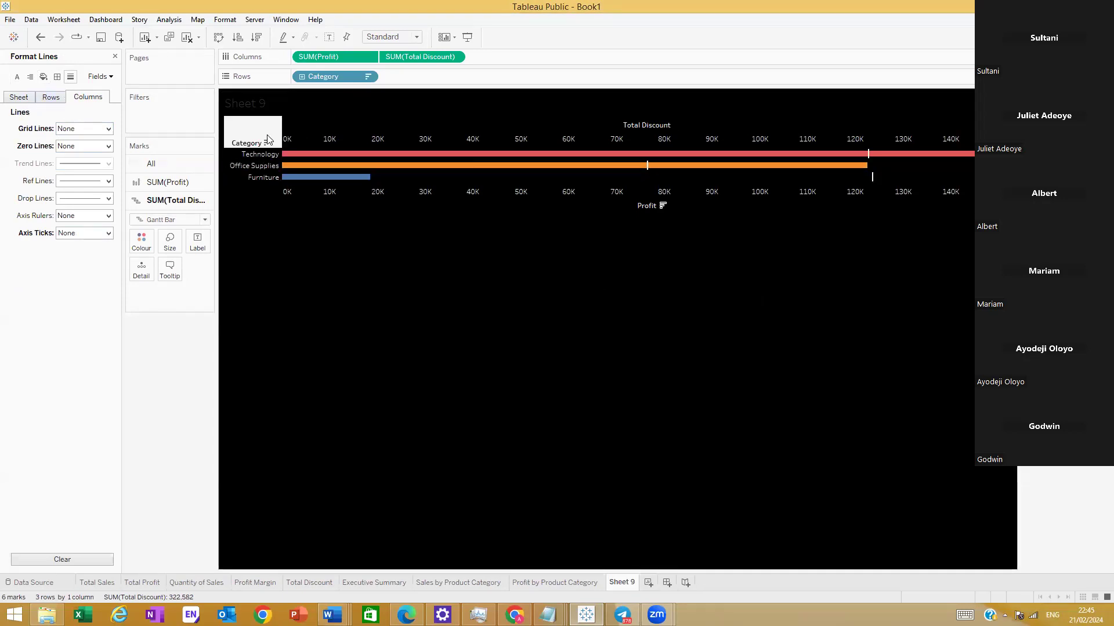
# Step: Set the Category header font to Tw Cen MT Condensed Extra Bold at size 12
pyautogui.click(105, 76)
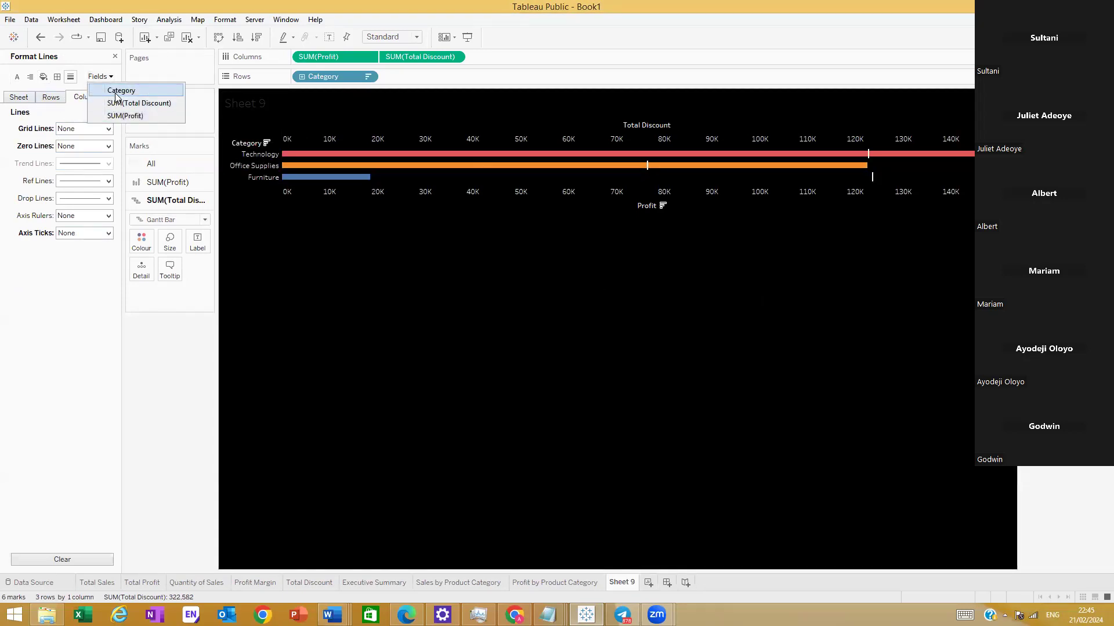
pyautogui.click(119, 91)
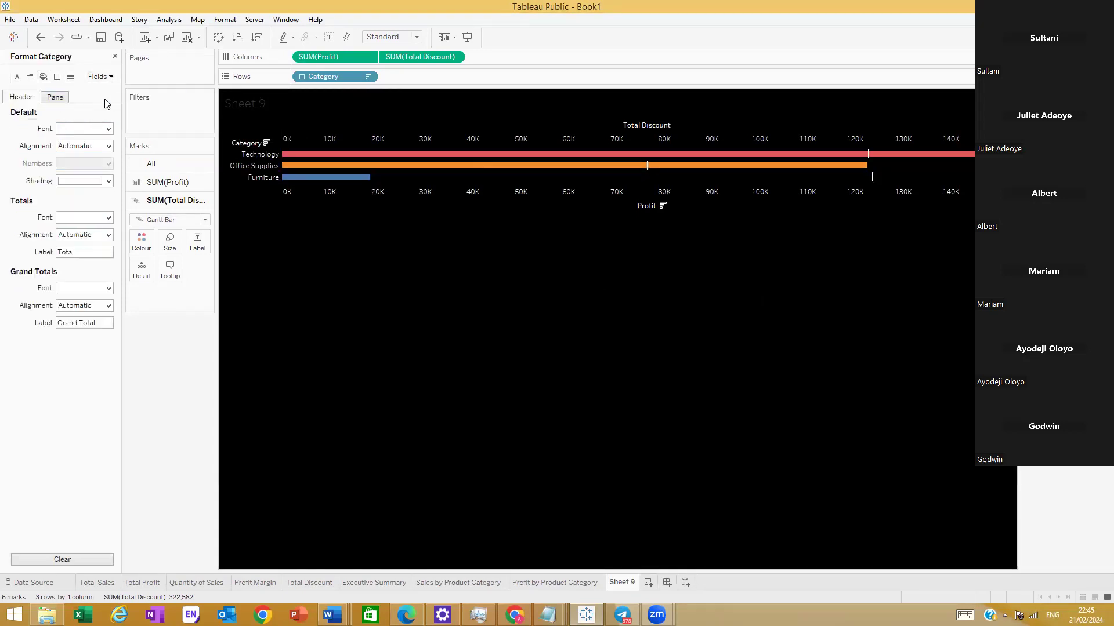
pyautogui.click(107, 129)
pyautogui.click(85, 162)
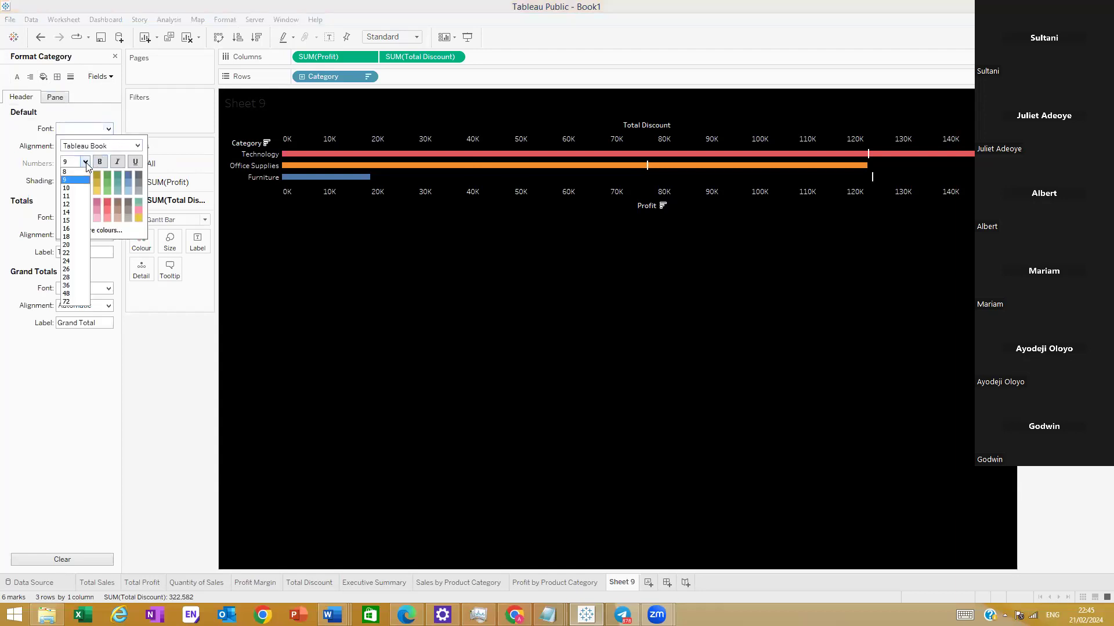
pyautogui.click(70, 213)
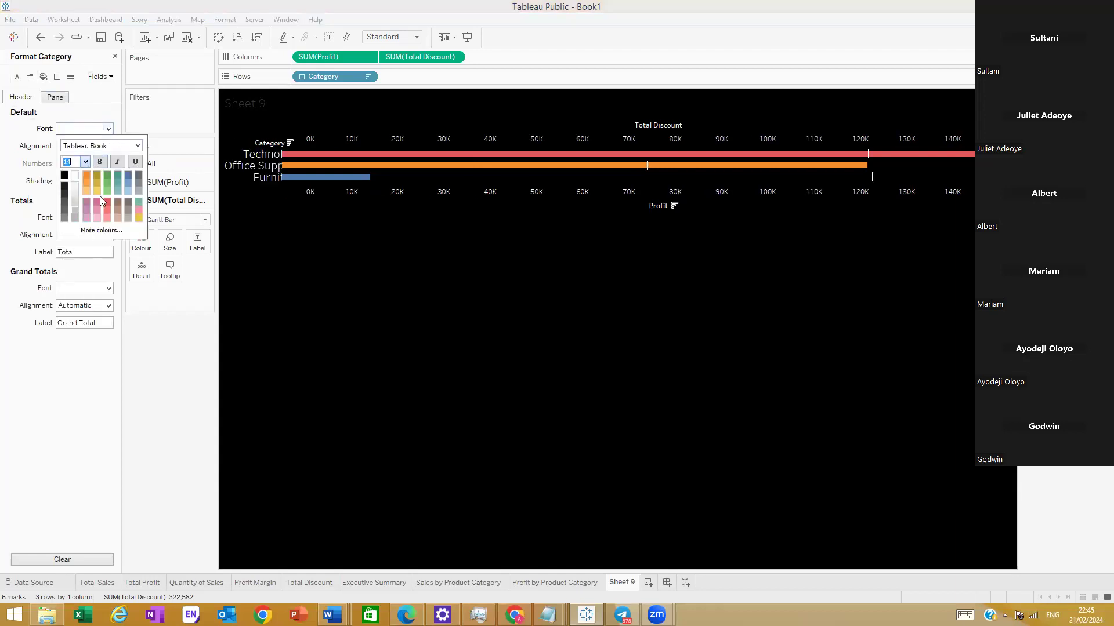
pyautogui.click(85, 162)
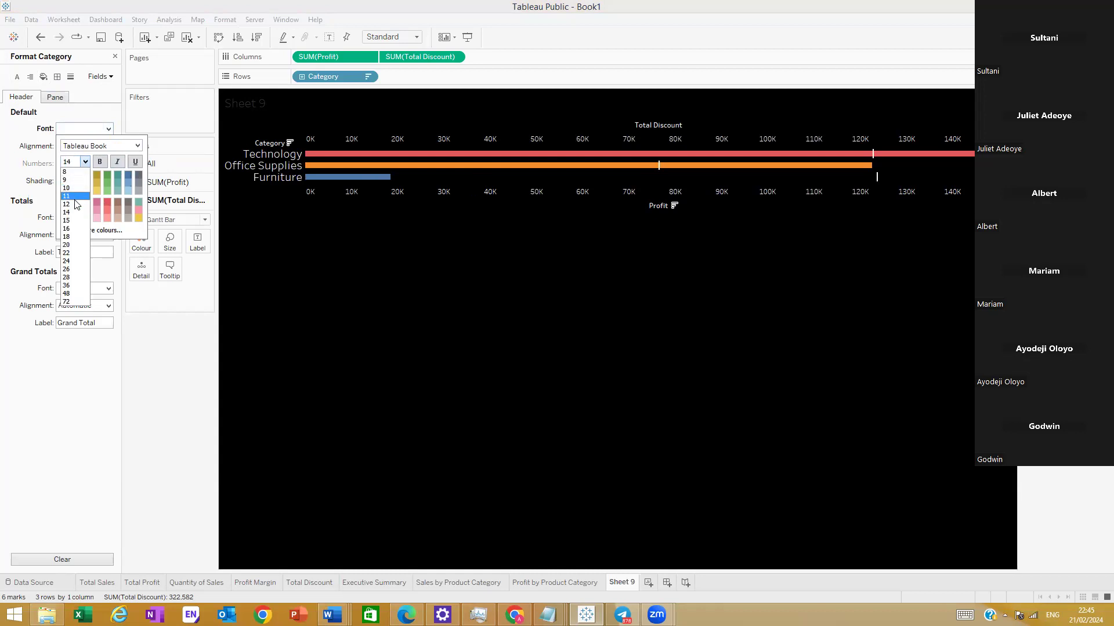
pyautogui.click(77, 188)
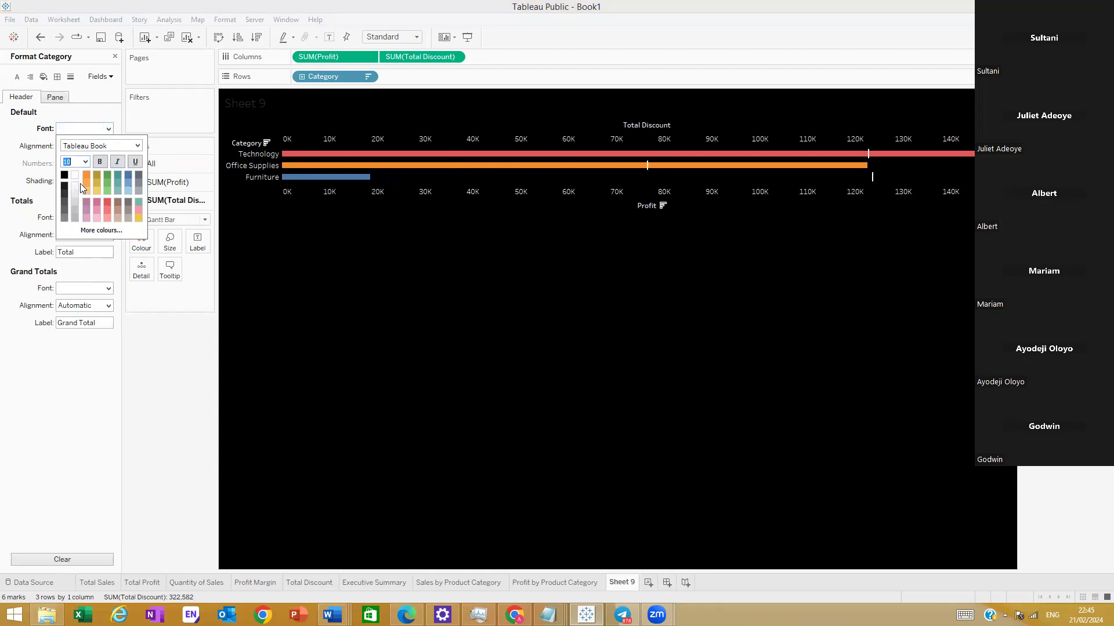
pyautogui.click(85, 162)
pyautogui.click(79, 204)
pyautogui.click(138, 145)
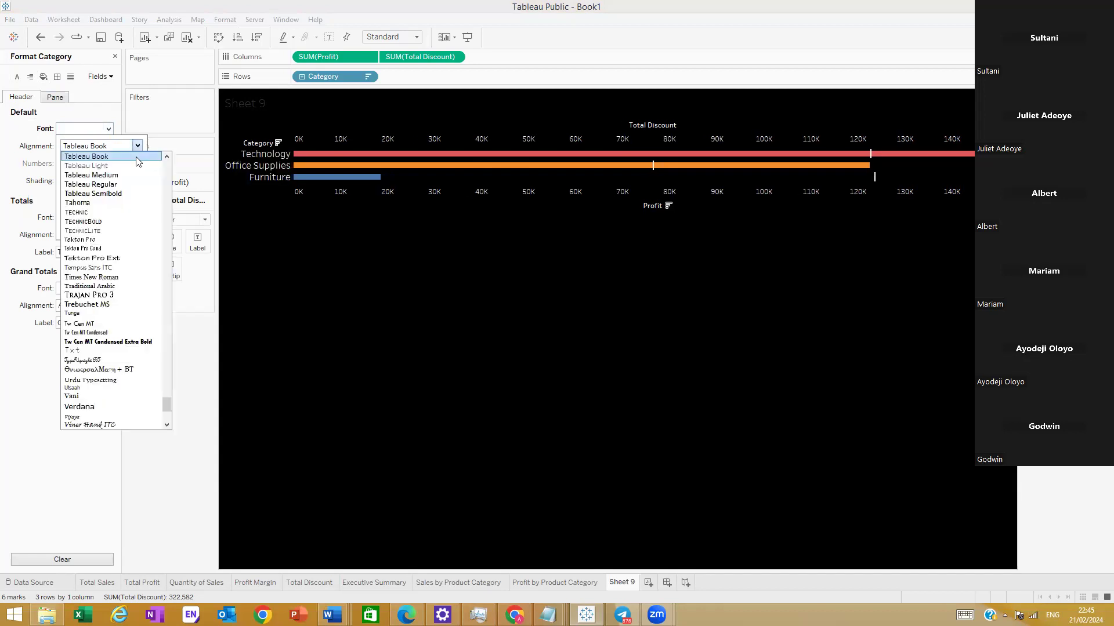
pyautogui.click(108, 342)
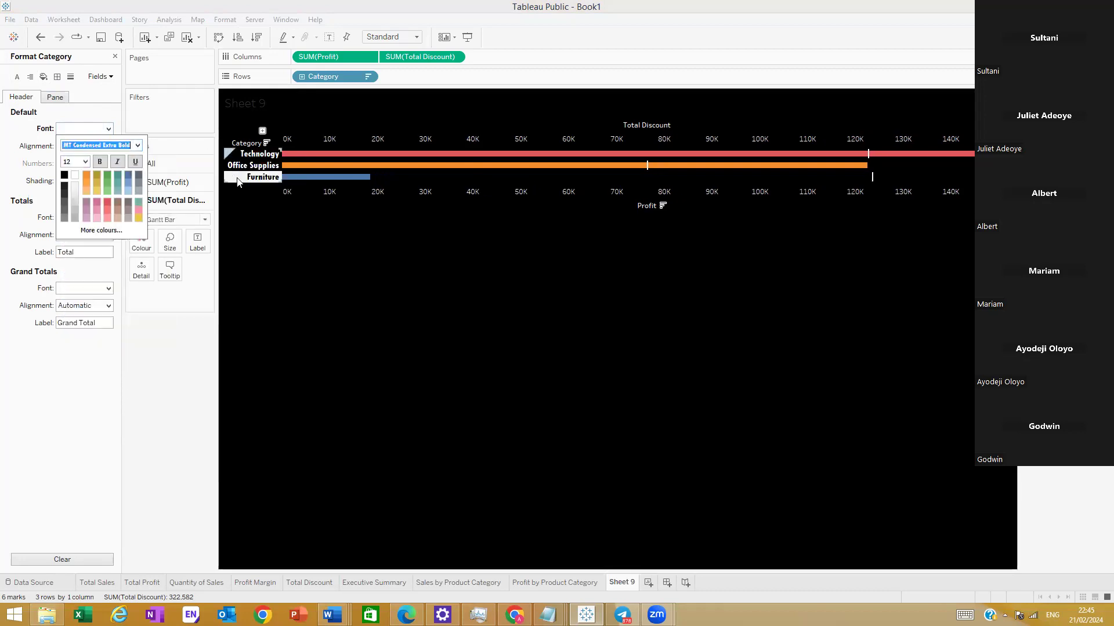
# Step: Hide the headers of both the Total Discount axis and the Profit axis
pyautogui.click(646, 125)
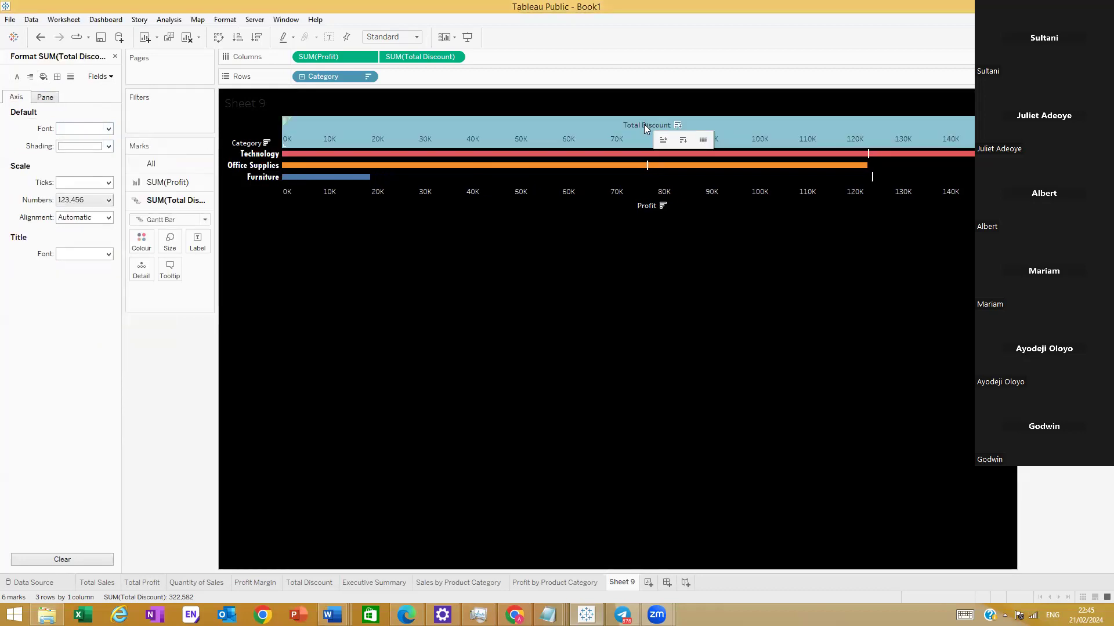
pyautogui.rightClick(451, 118)
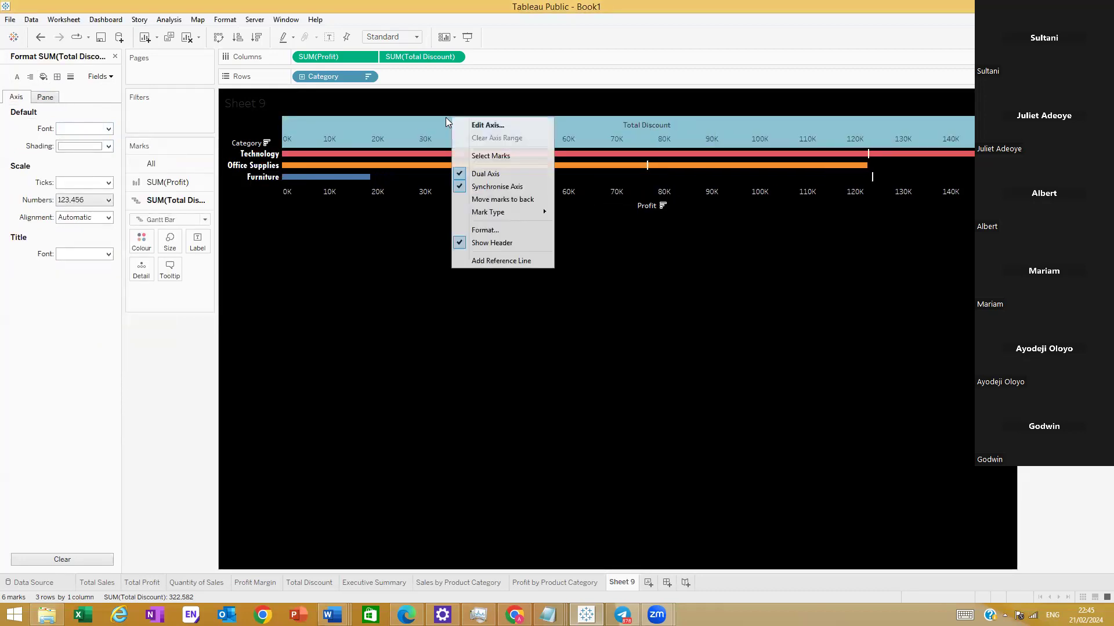
pyautogui.click(499, 242)
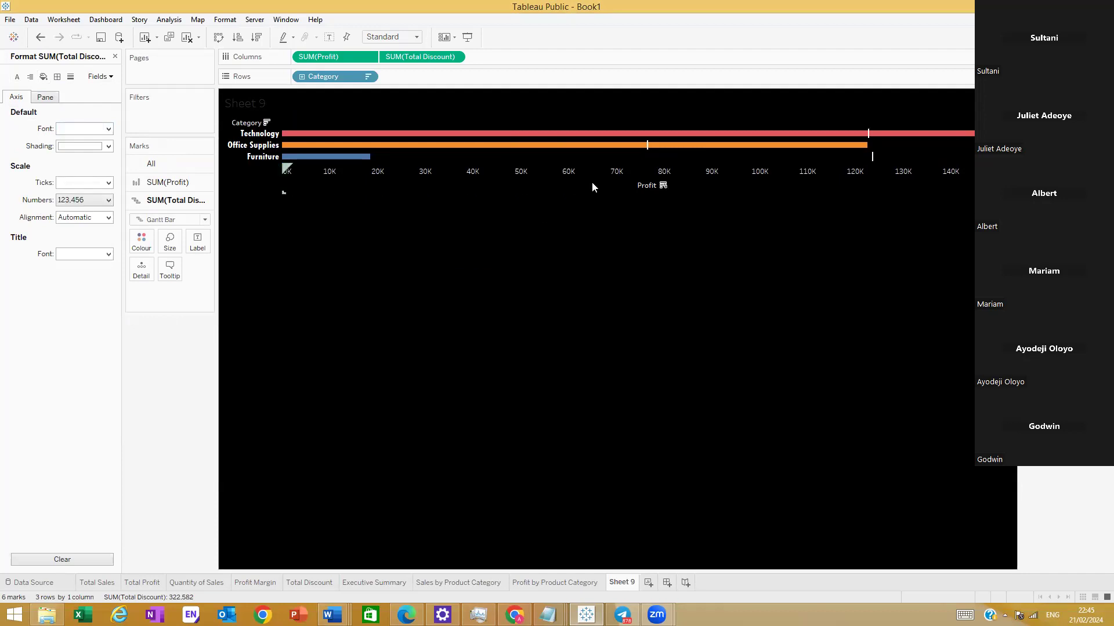
pyautogui.rightClick(583, 172)
pyautogui.click(594, 283)
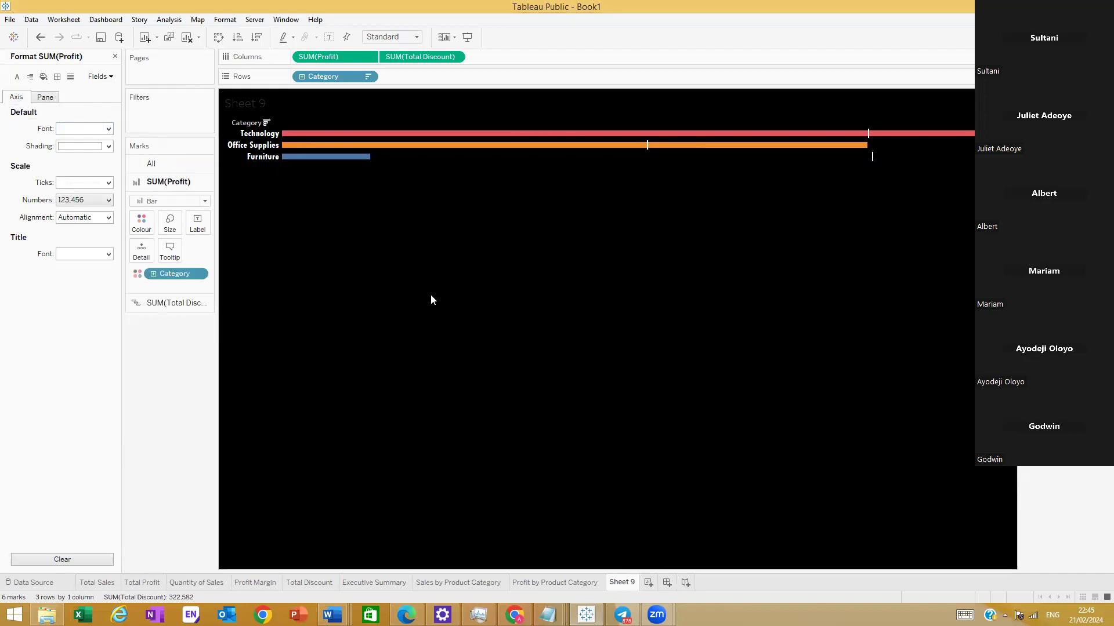
# Step: Hide the Category field label for rows above the bar names
pyautogui.rightClick(249, 123)
pyautogui.rightClick(248, 125)
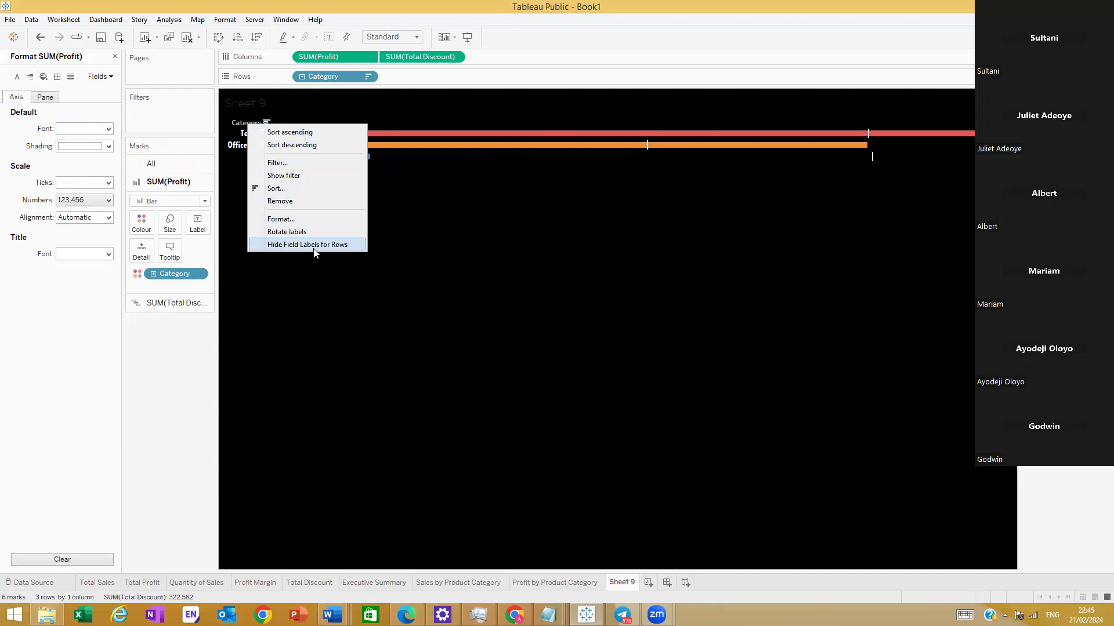
pyautogui.click(315, 245)
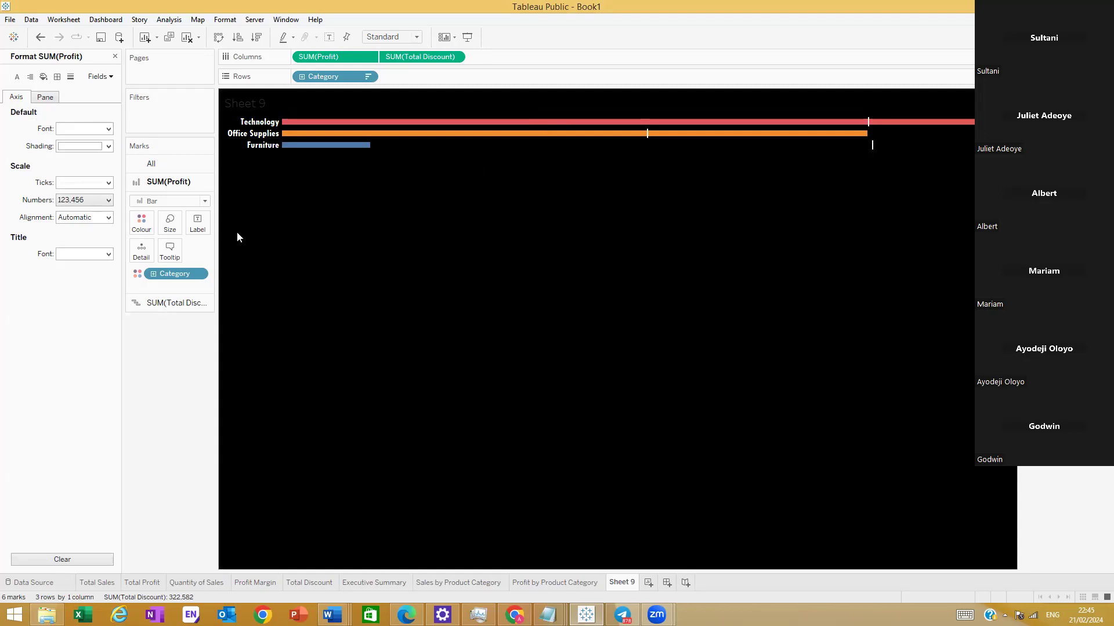
pyautogui.moveTo(872, 146)
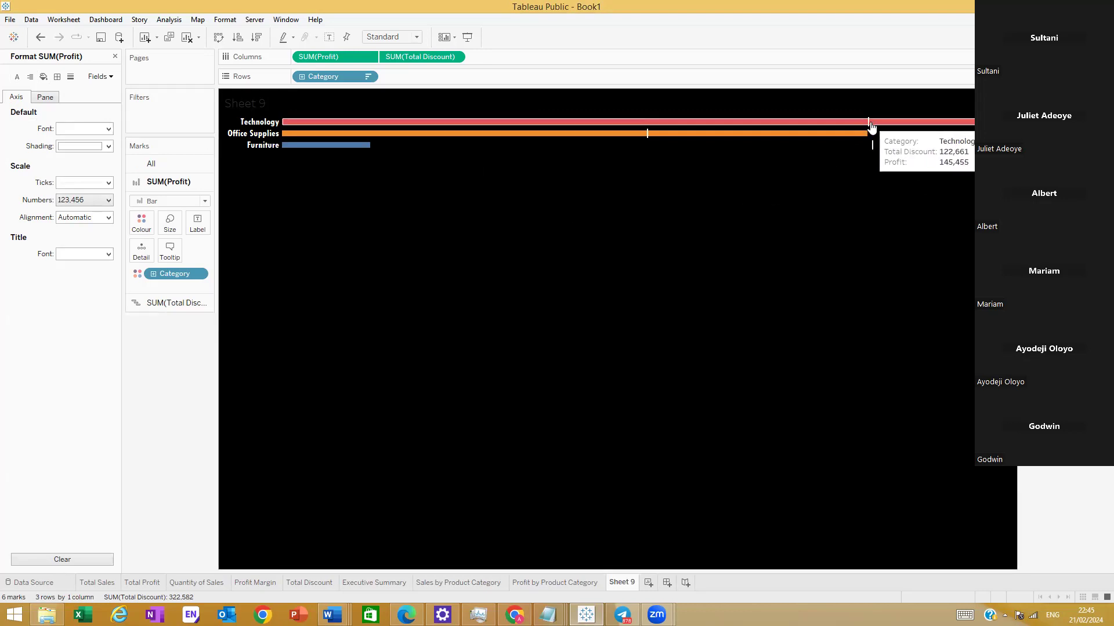
pyautogui.moveTo(672, 135)
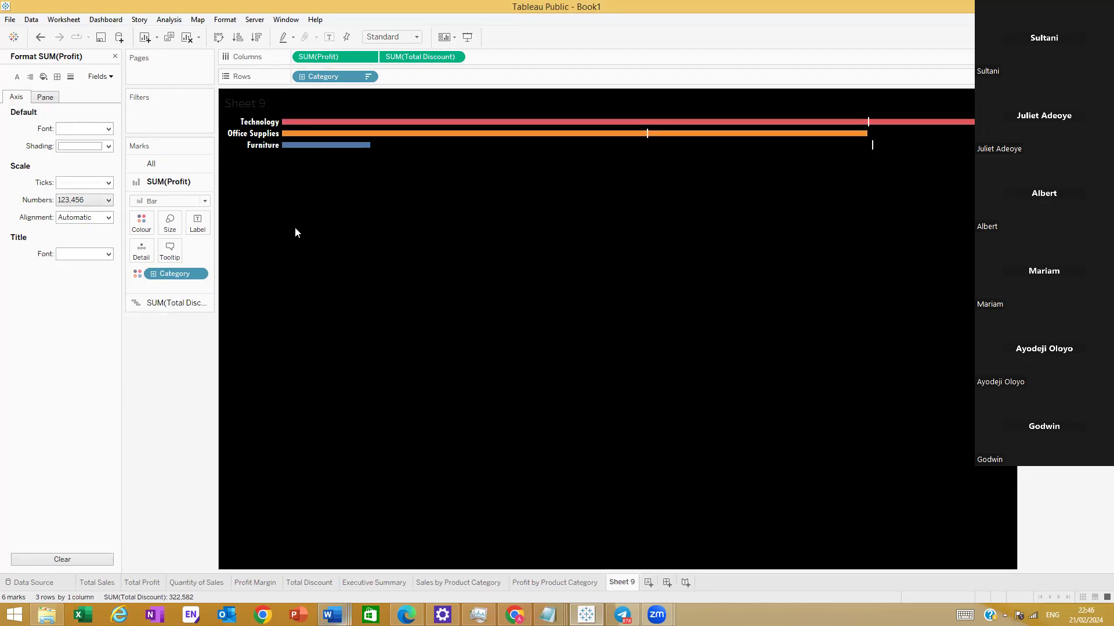
# Step: Check the Profit by Product Category sheet as reference and expand Category to Sub-Category in the rows of Sheet 9
pyautogui.click(551, 583)
pyautogui.click(622, 582)
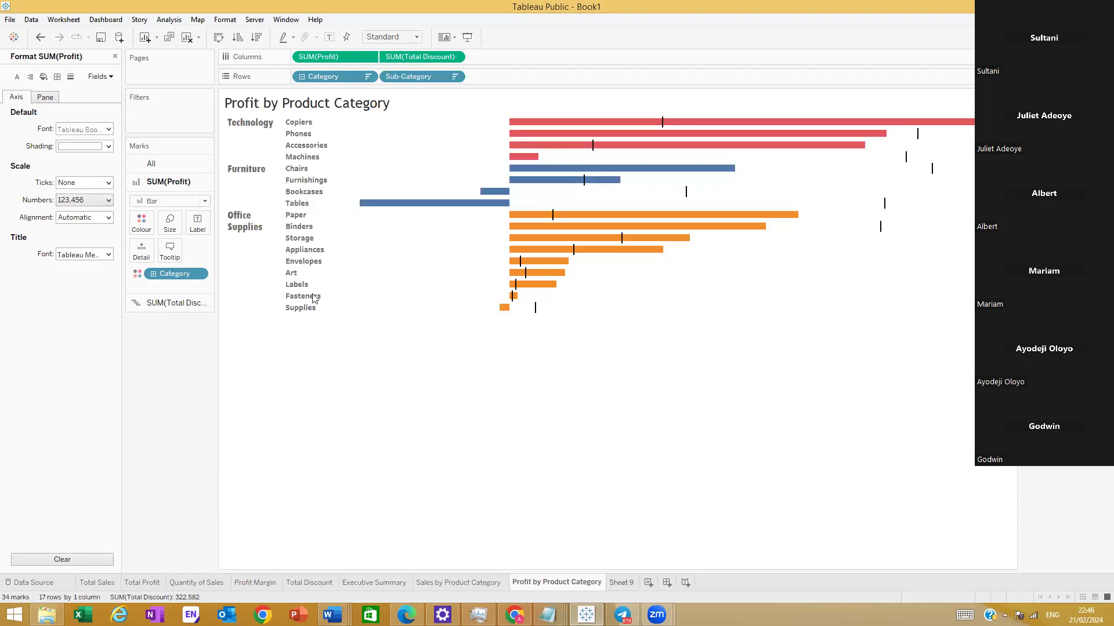
pyautogui.click(301, 76)
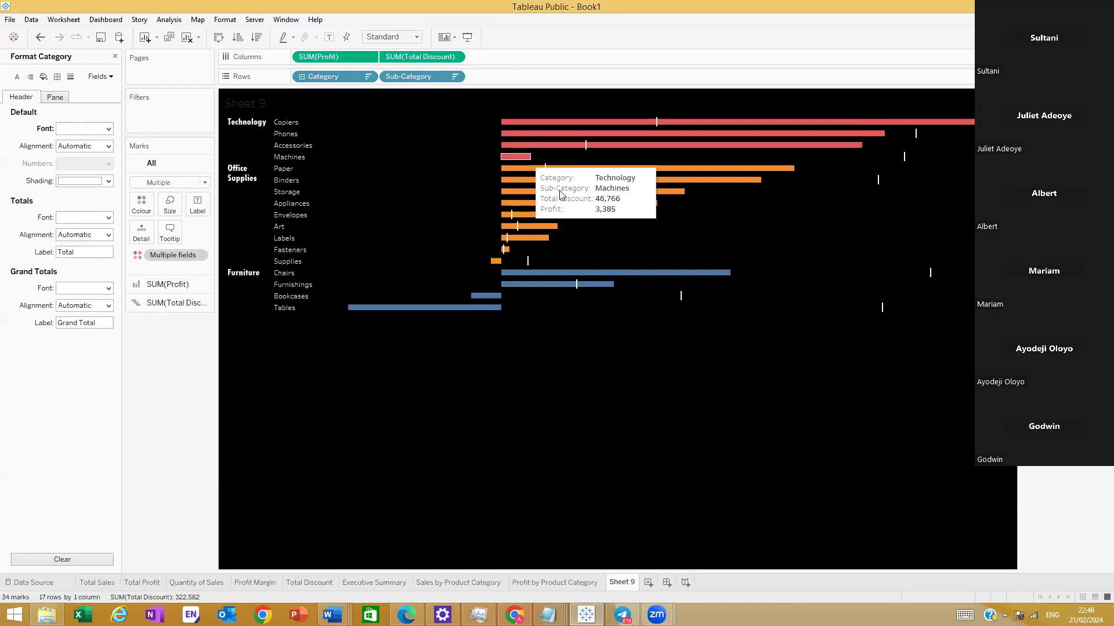
# Step: Set the Sub-Category header font in Sheet 9 to Tableau Semibold
pyautogui.click(299, 169)
pyautogui.rightClick(299, 169)
pyautogui.click(332, 216)
pyautogui.click(109, 77)
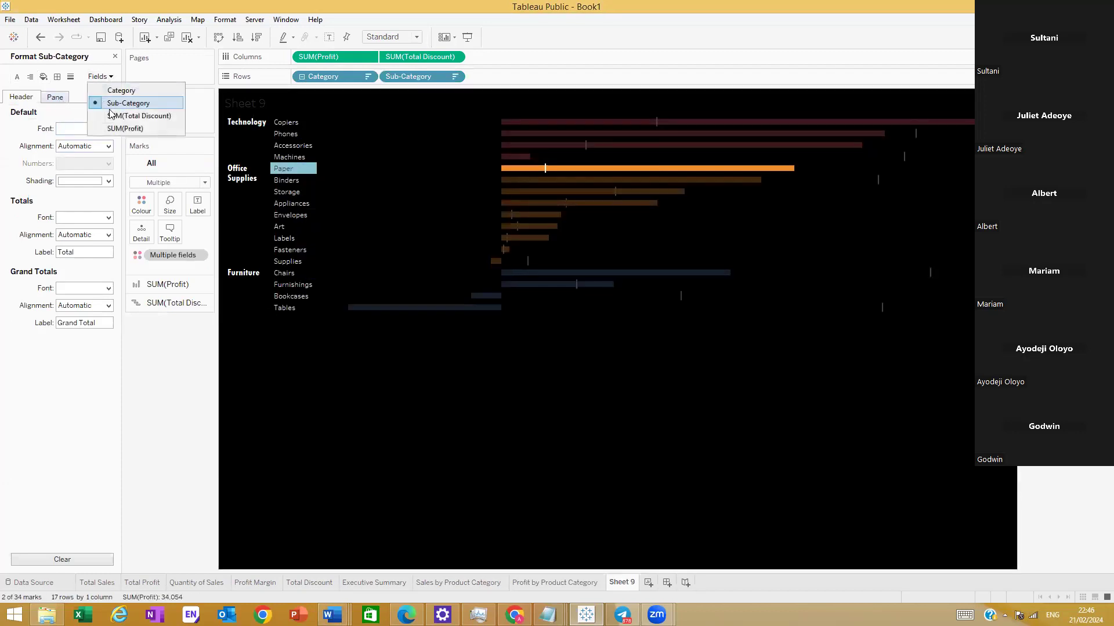
pyautogui.click(119, 103)
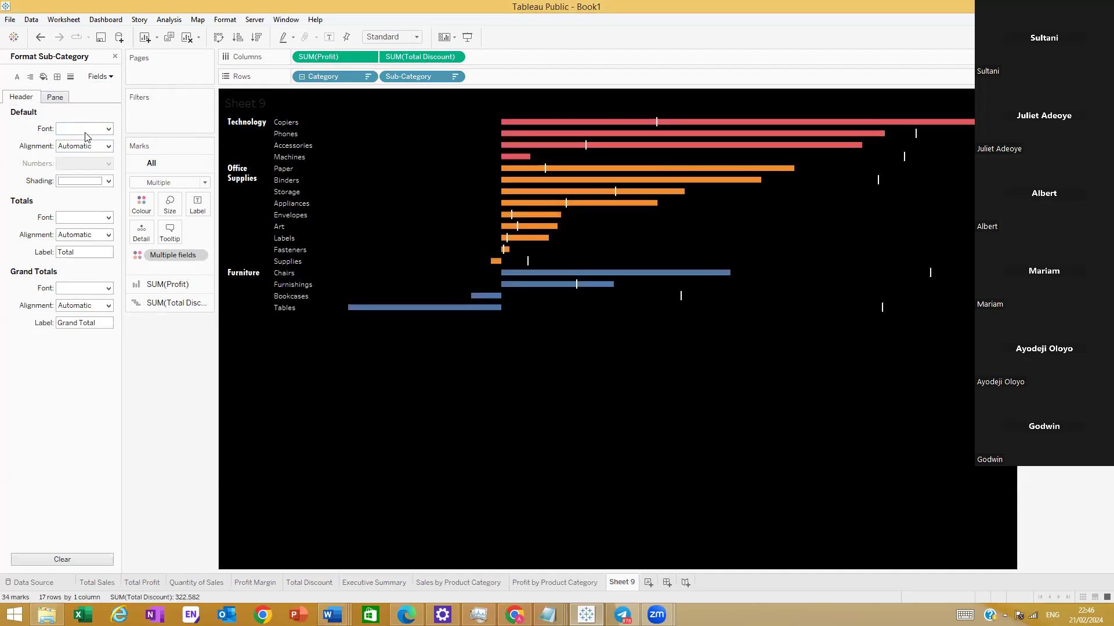
pyautogui.click(108, 129)
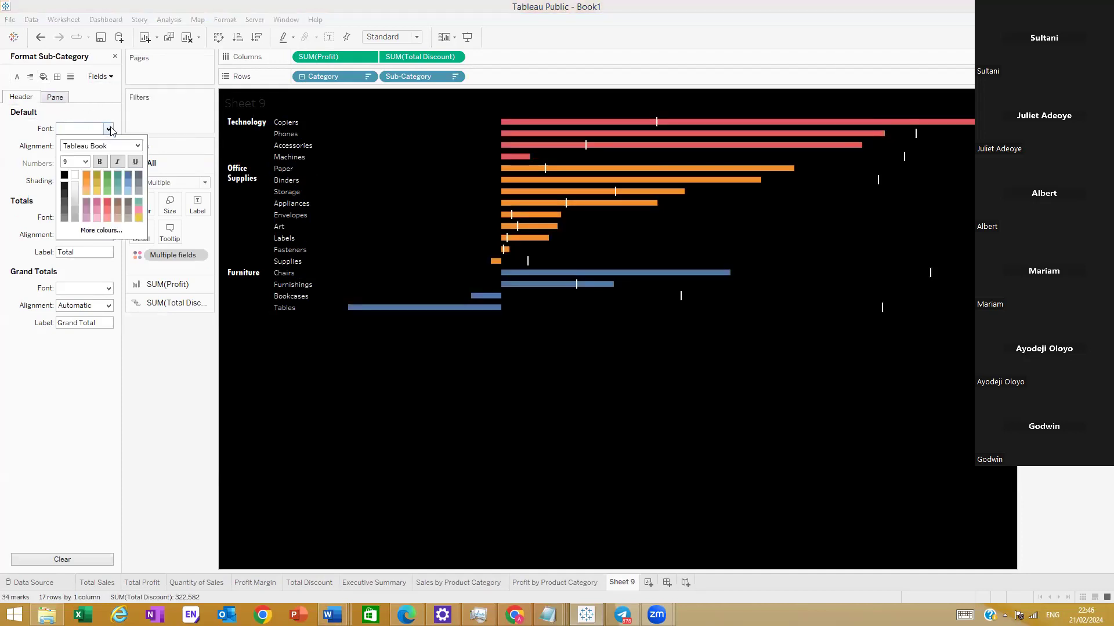
pyautogui.click(138, 145)
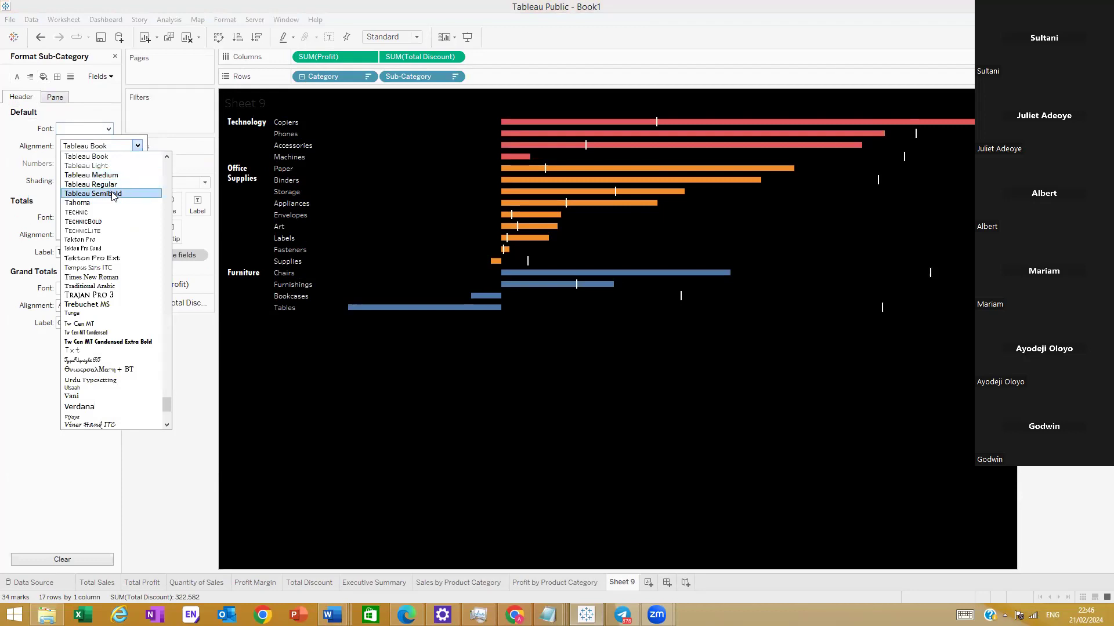
pyautogui.click(113, 194)
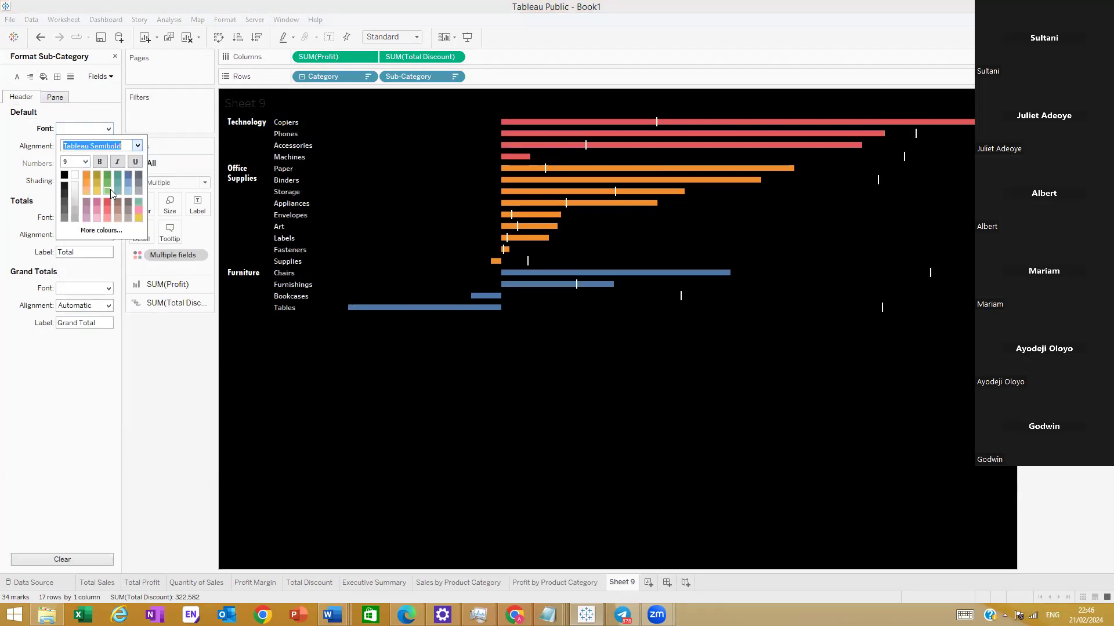
pyautogui.click(85, 161)
pyautogui.click(72, 189)
pyautogui.click(285, 417)
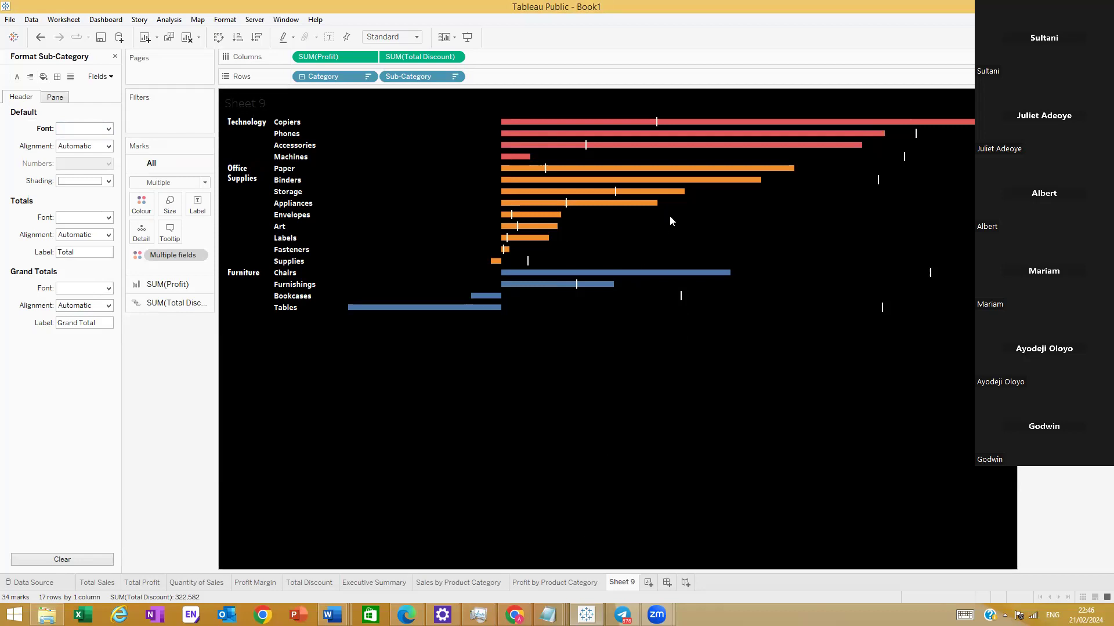
# Step: Check the Profit by Product Category sheet as reference and set the legend title font in Sheet 9 to Tableau Semibold
pyautogui.click(530, 584)
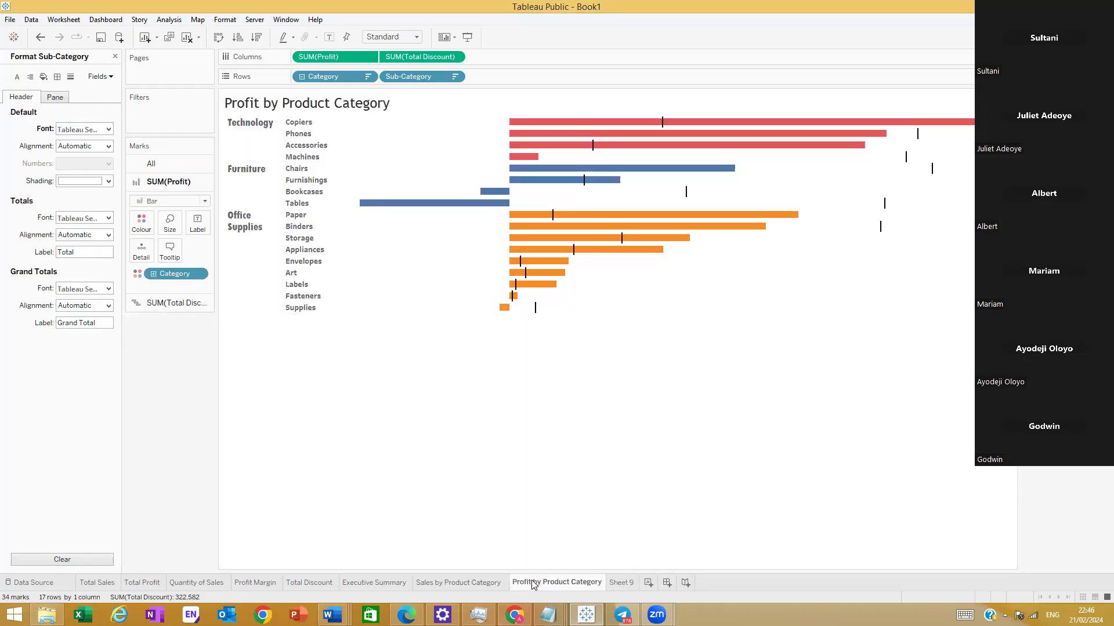
pyautogui.click(616, 582)
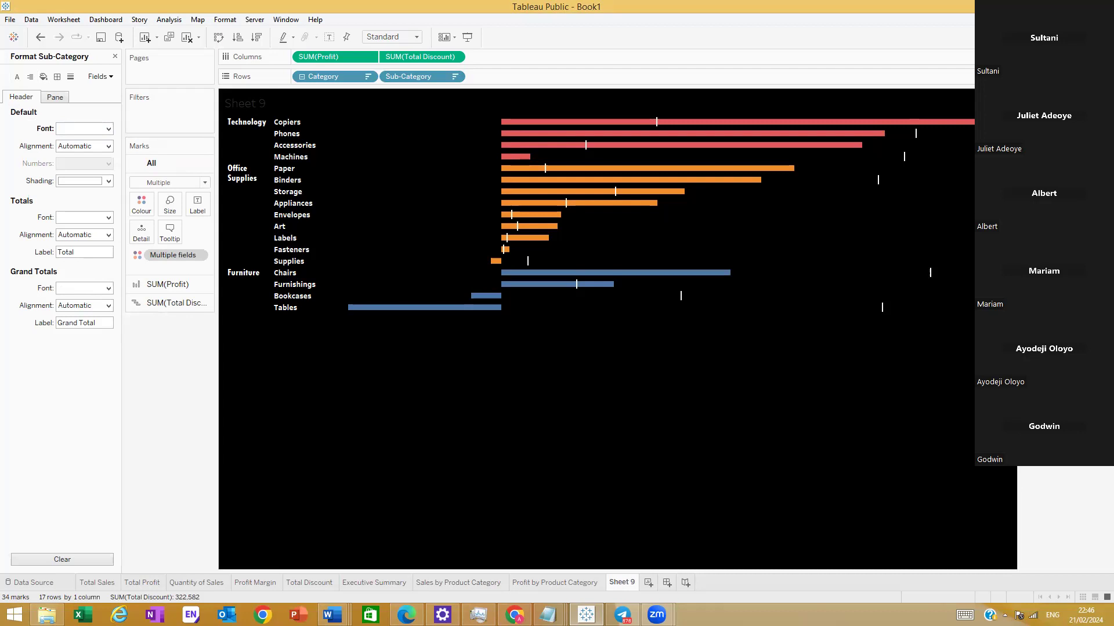
pyautogui.click(1050, 110)
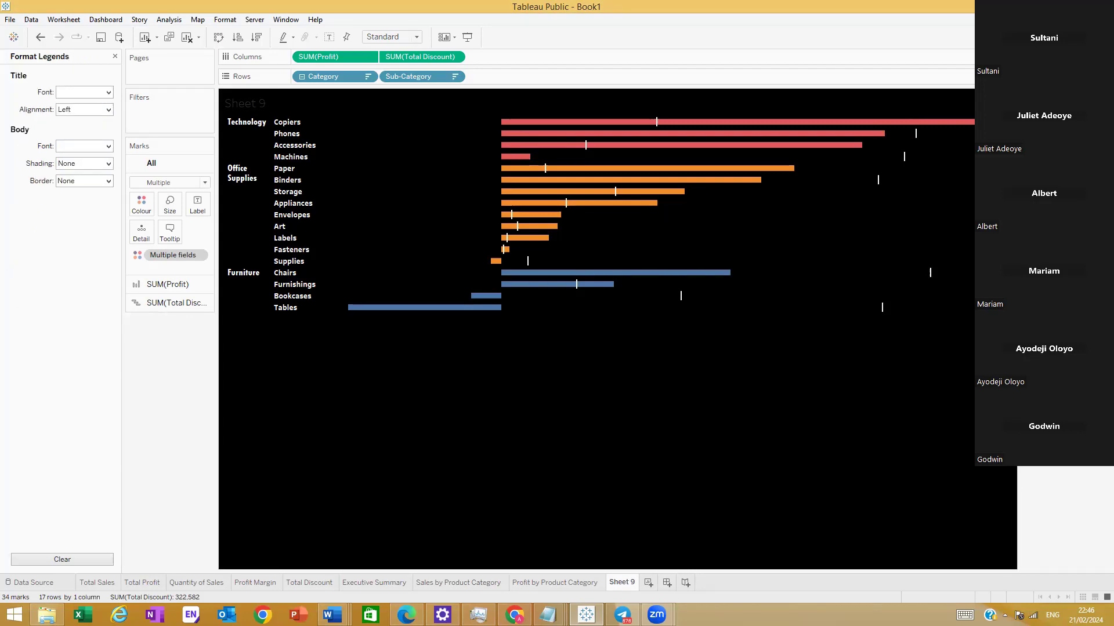
pyautogui.click(109, 92)
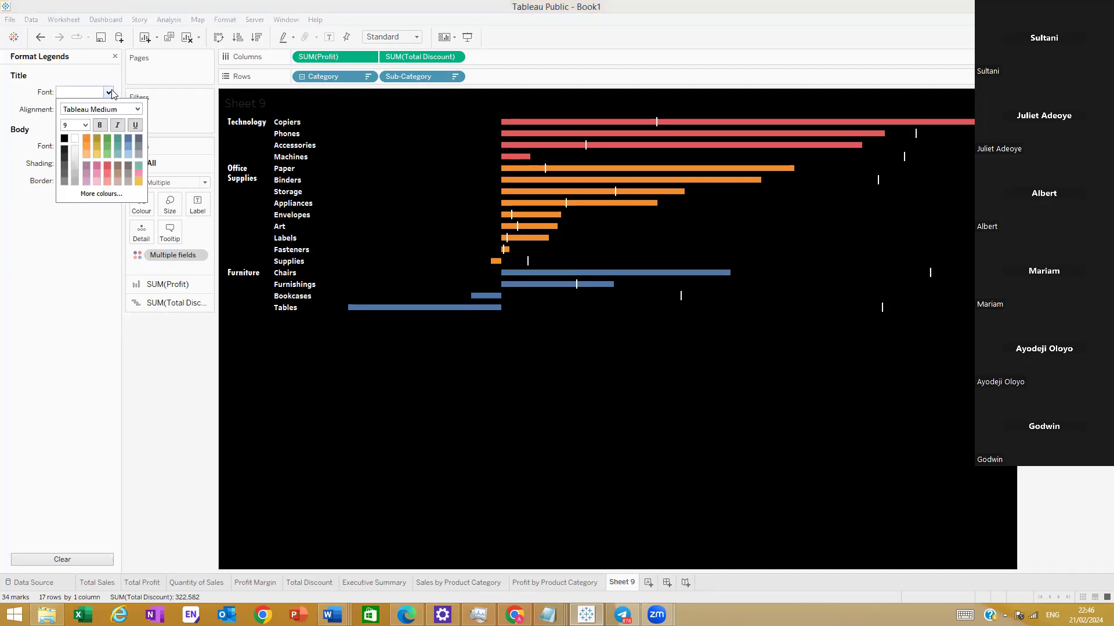
pyautogui.click(137, 109)
pyautogui.click(95, 139)
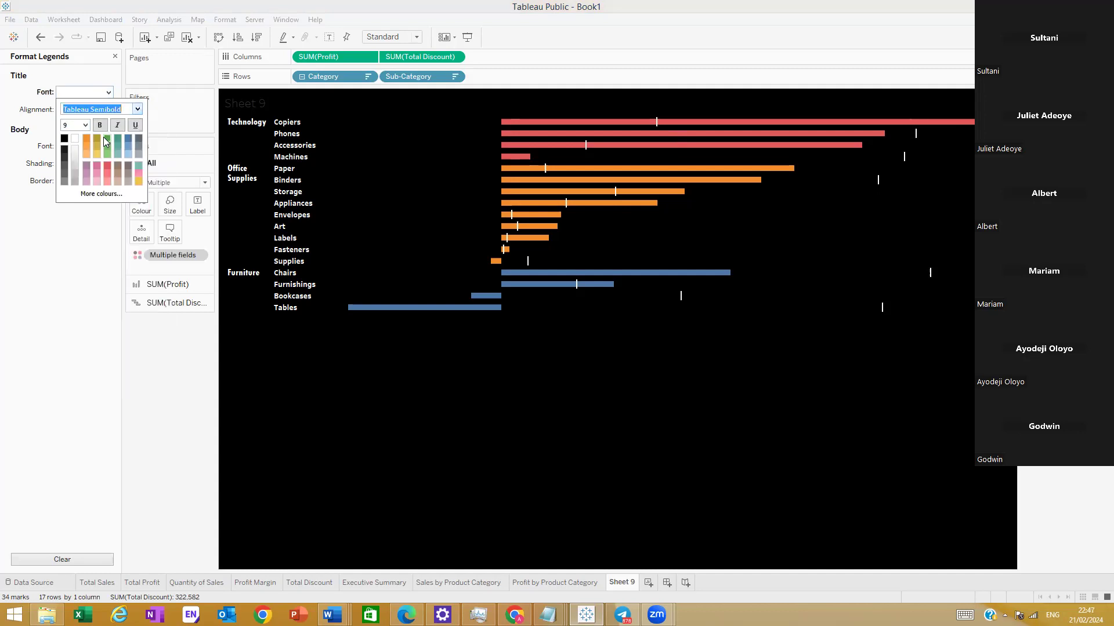
pyautogui.click(86, 125)
pyautogui.click(74, 167)
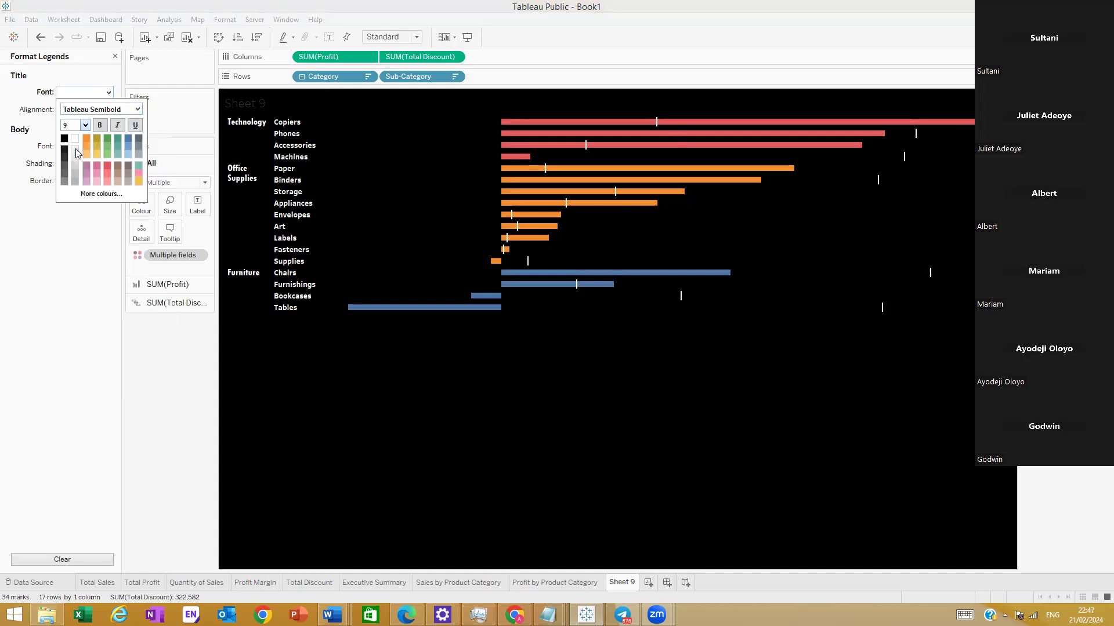
pyautogui.click(9, 257)
# Step: Set the legend body font in Sheet 9 to Tw Cen MT Condensed Extra Bold at size 12
pyautogui.click(94, 146)
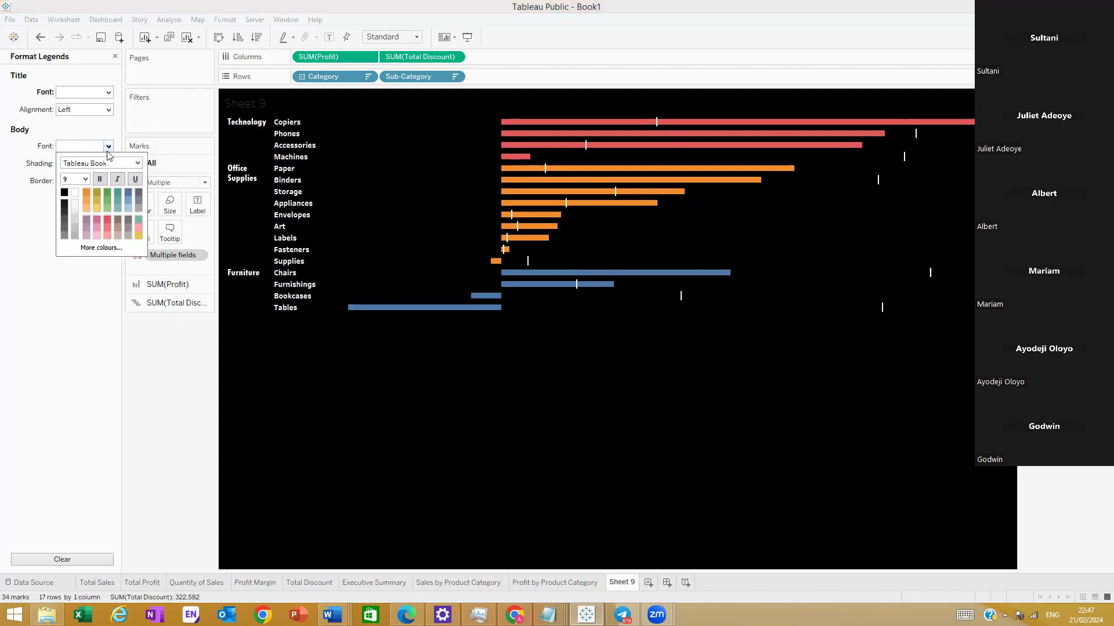
pyautogui.click(138, 163)
pyautogui.click(112, 212)
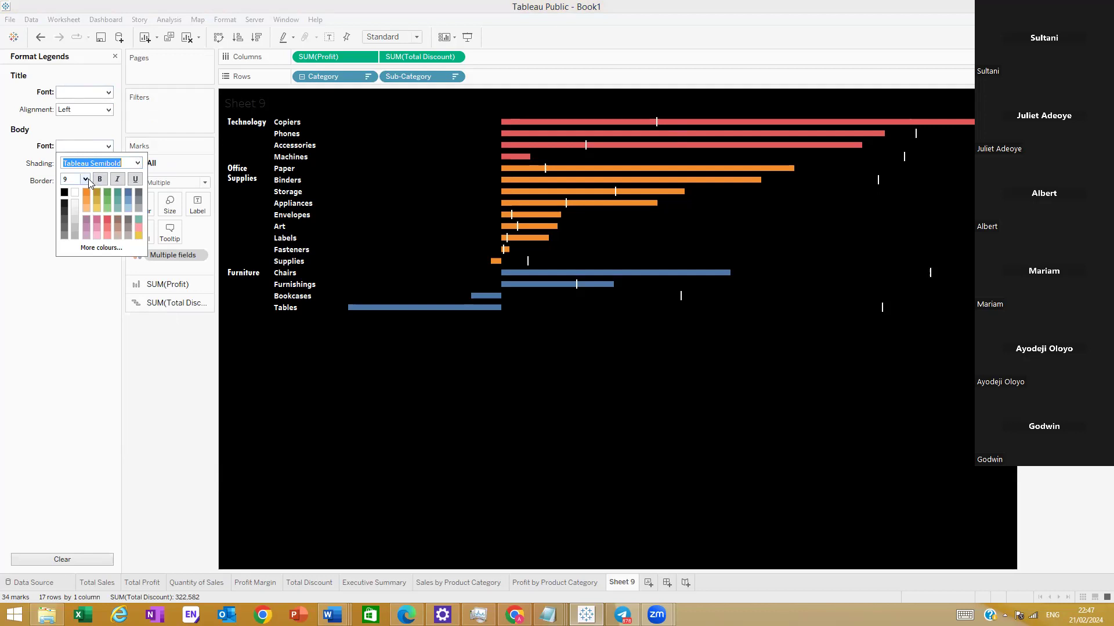
pyautogui.click(137, 163)
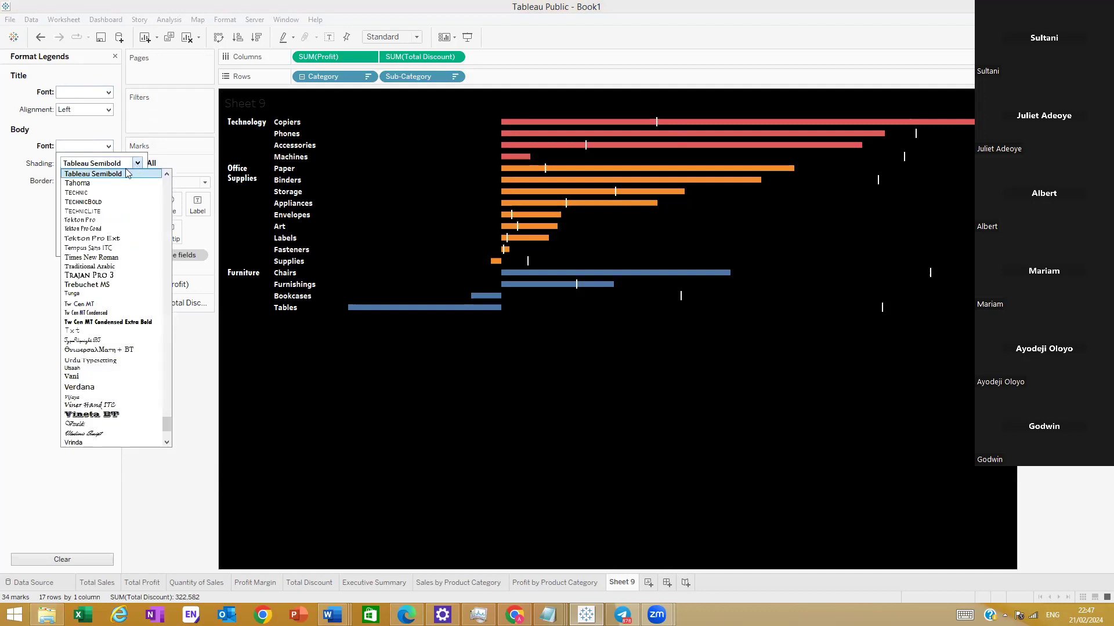
pyautogui.click(105, 322)
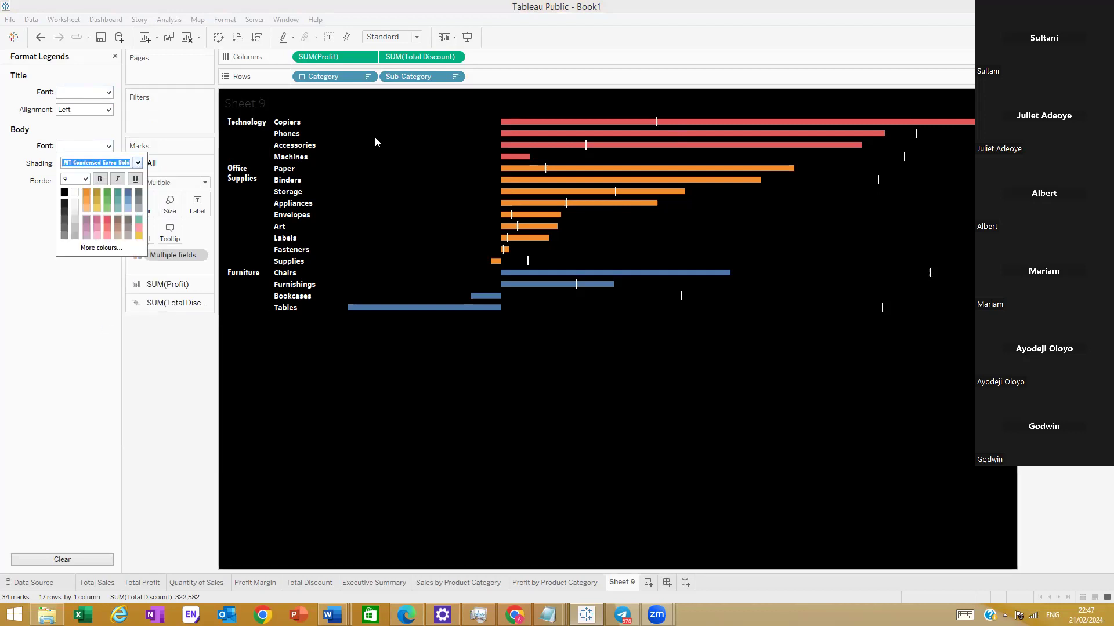
pyautogui.click(85, 180)
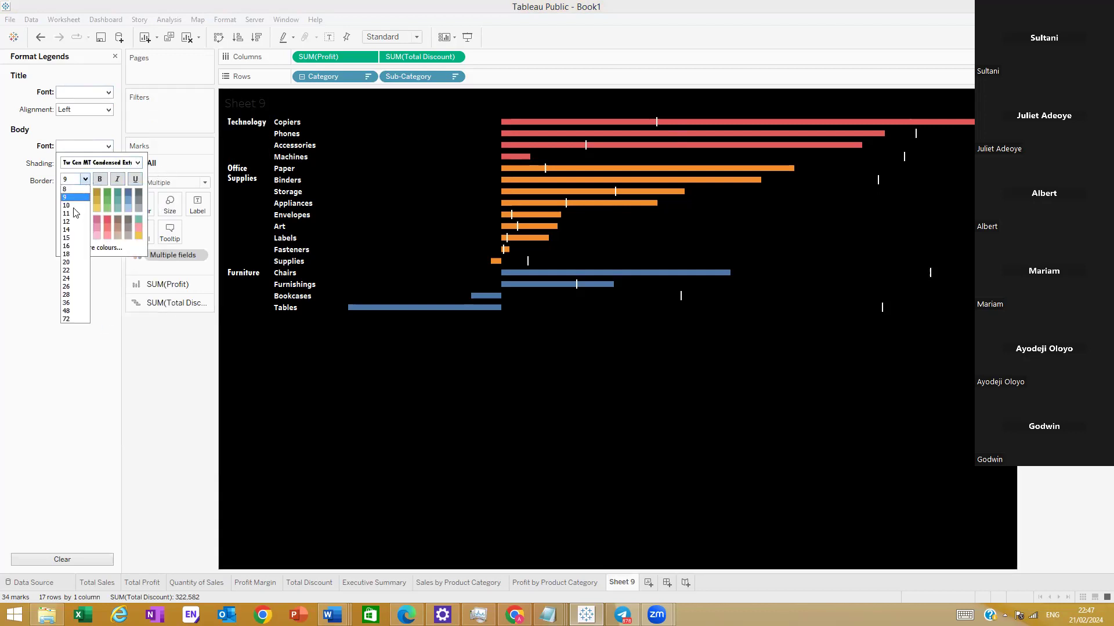
pyautogui.click(75, 231)
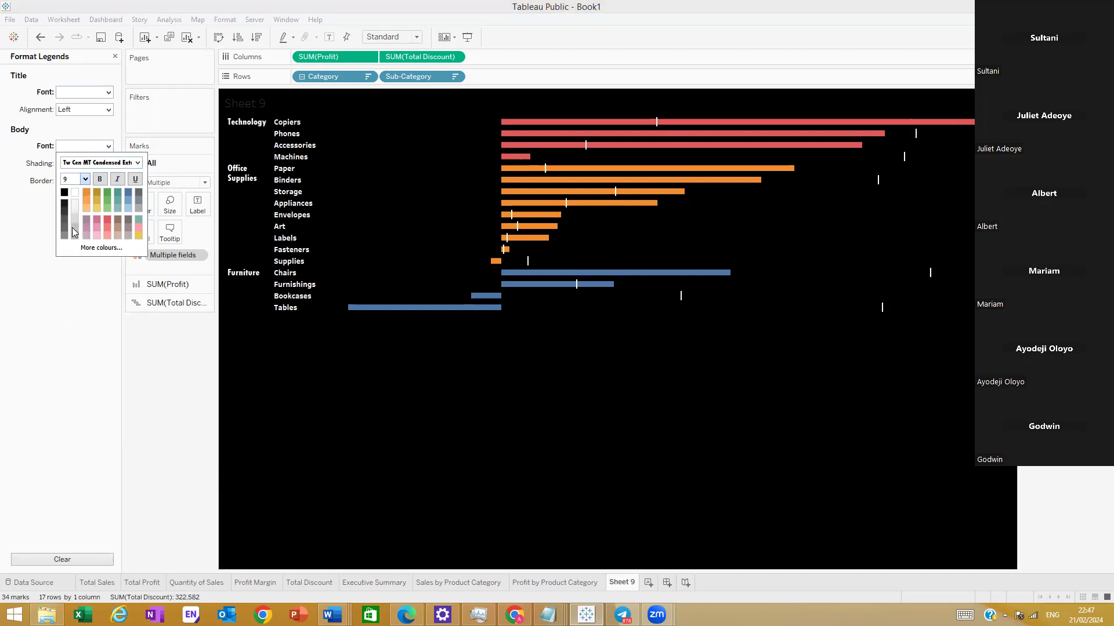
pyautogui.click(85, 179)
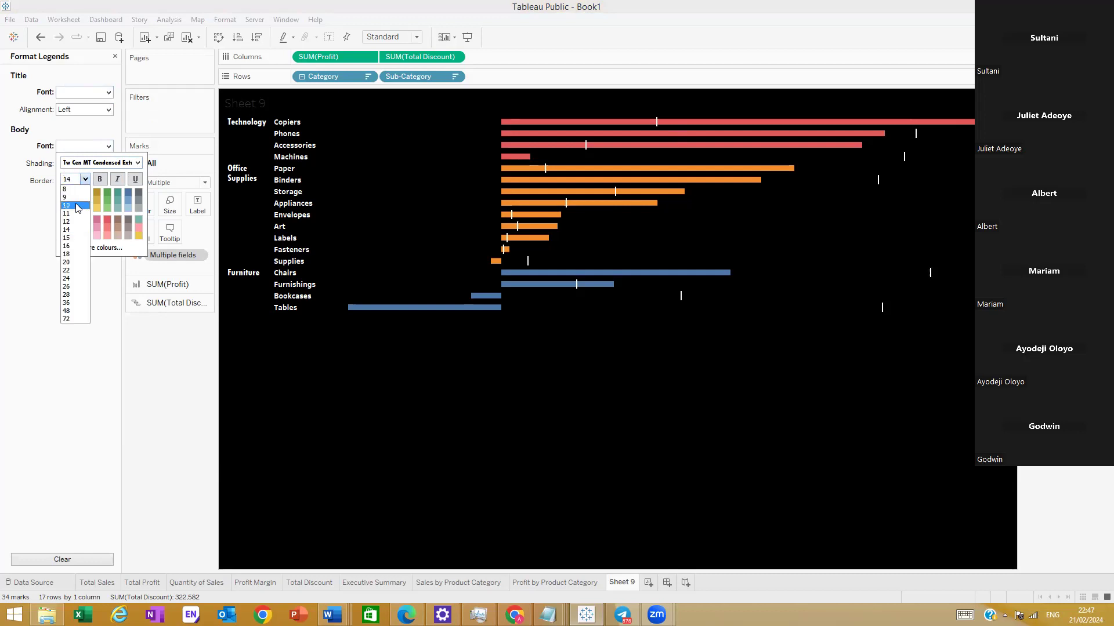
pyautogui.click(73, 225)
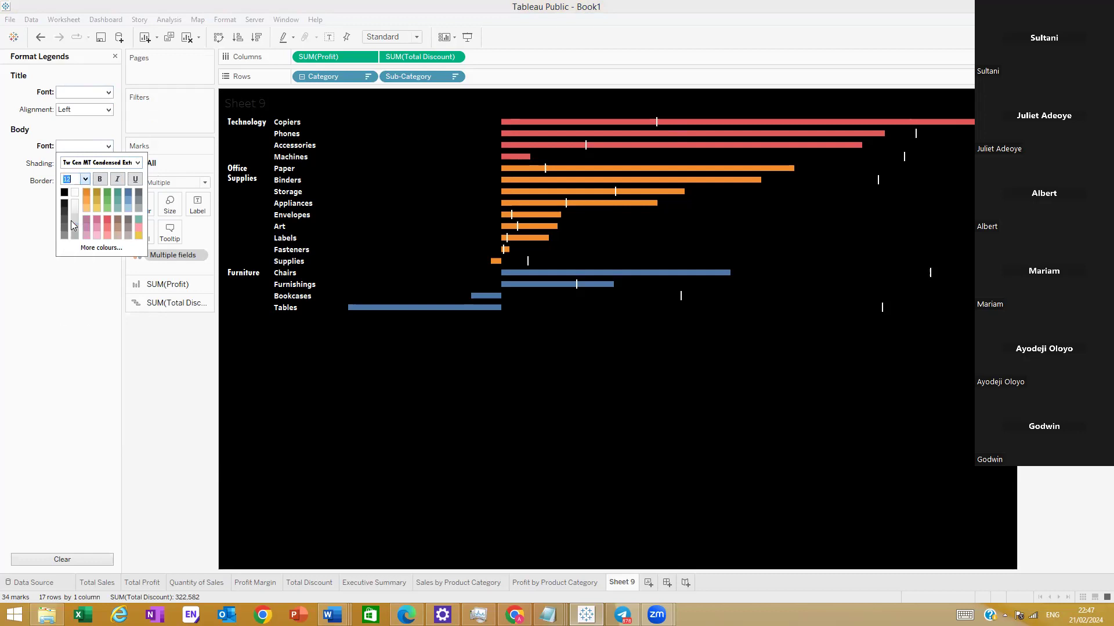
pyautogui.click(60, 292)
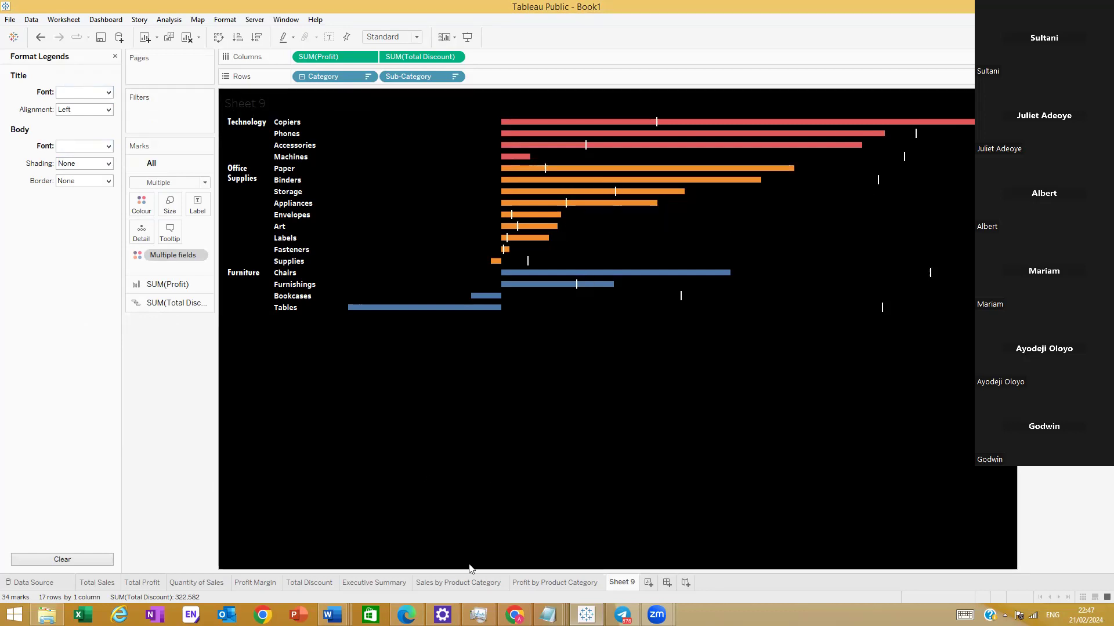
# Step: Set the legend body font on the Sales by Product Category sheet to Tw Cen MT Condensed Extra Bold at size 12
pyautogui.click(479, 582)
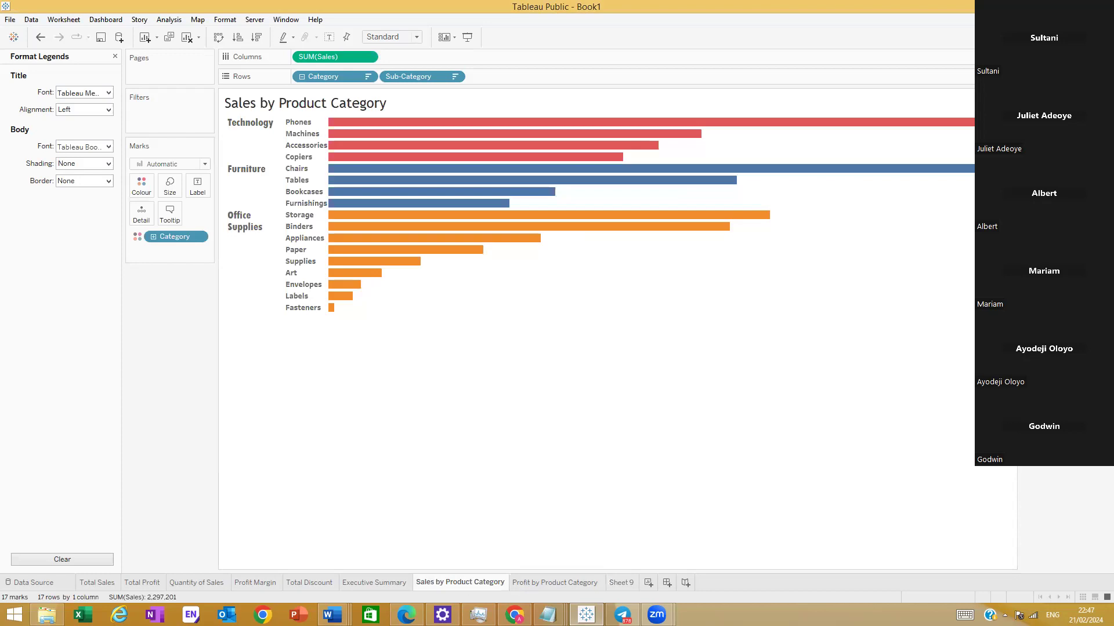
pyautogui.rightClick(1051, 124)
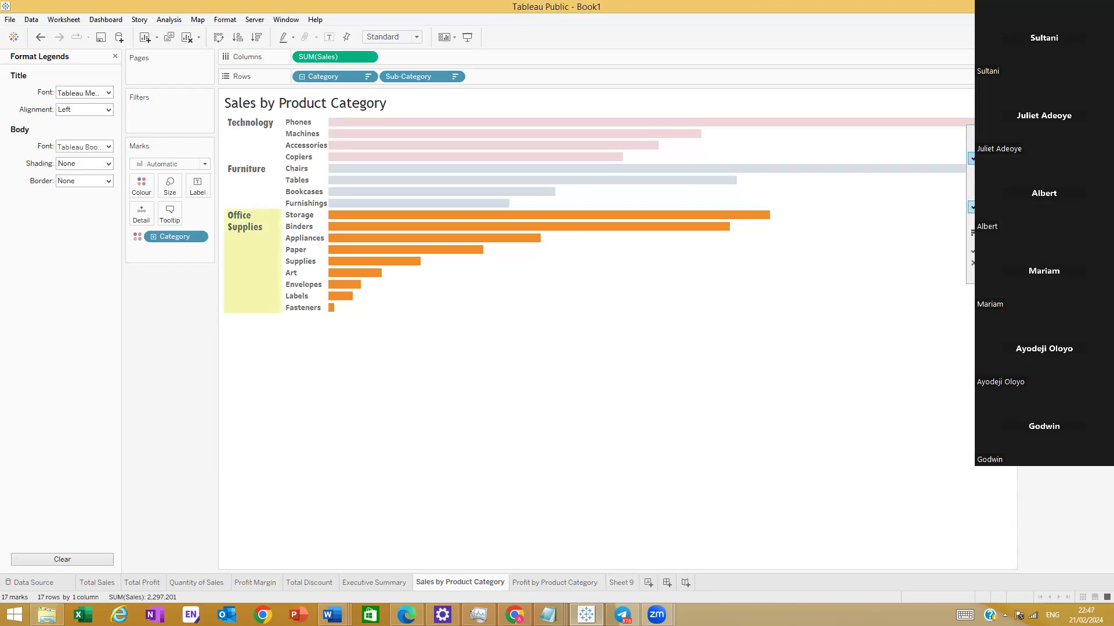
pyautogui.click(1016, 146)
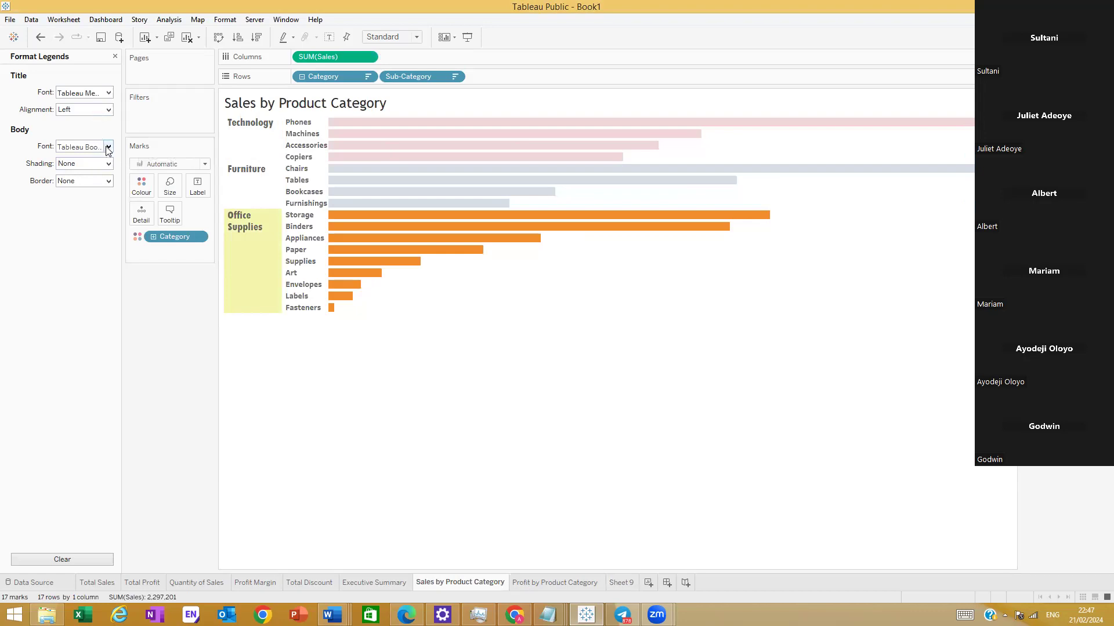
pyautogui.click(107, 147)
pyautogui.click(138, 165)
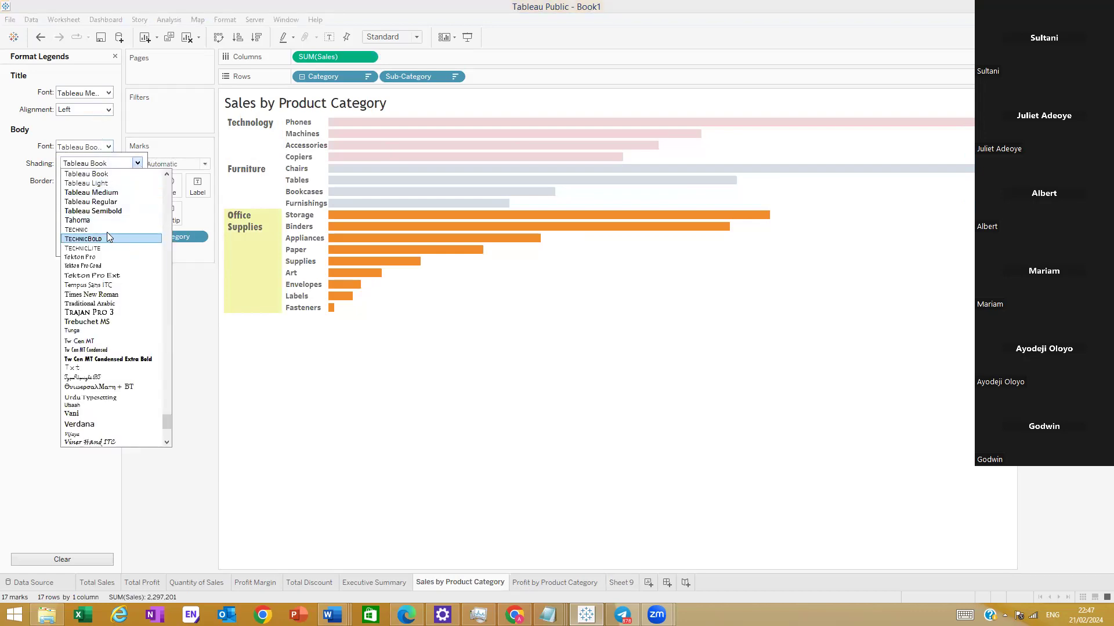
pyautogui.click(112, 359)
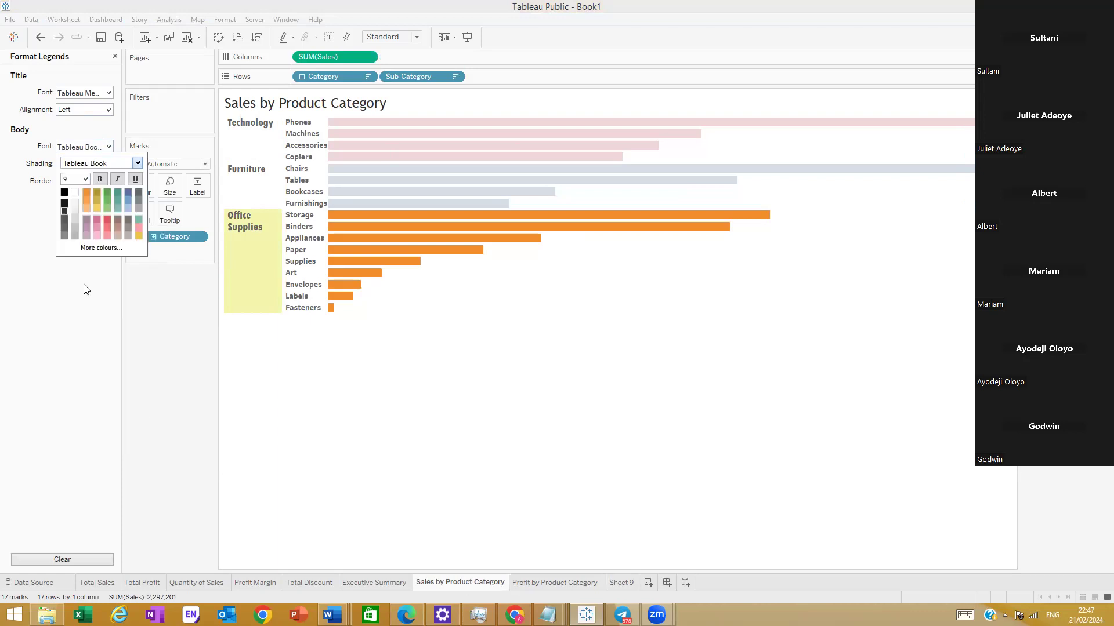
pyautogui.click(84, 180)
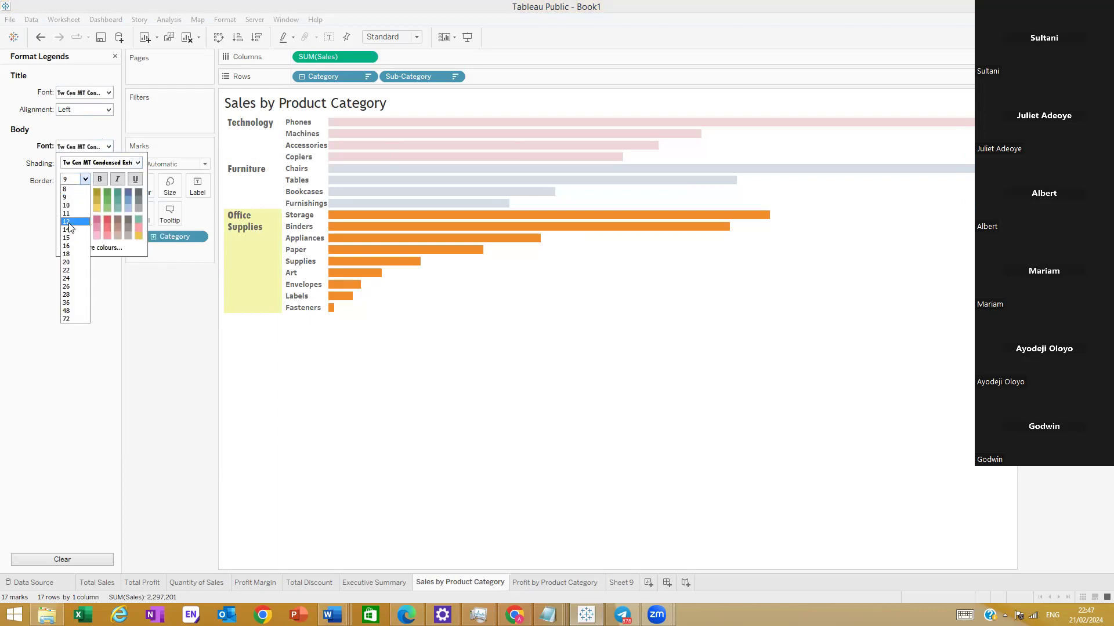
pyautogui.click(70, 220)
pyautogui.click(66, 276)
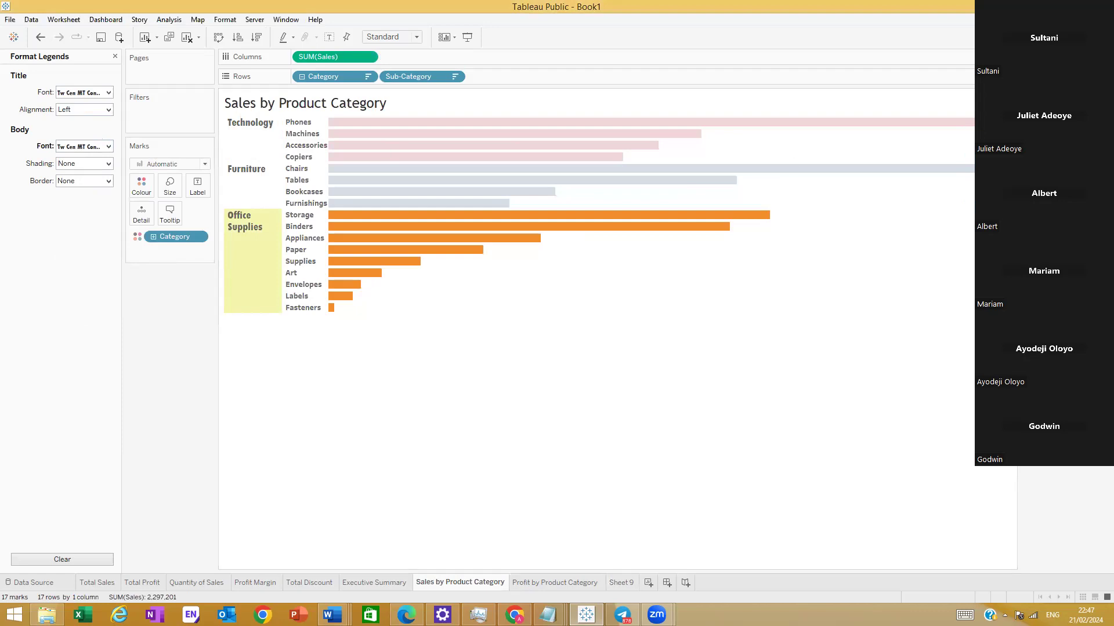
pyautogui.click(889, 162)
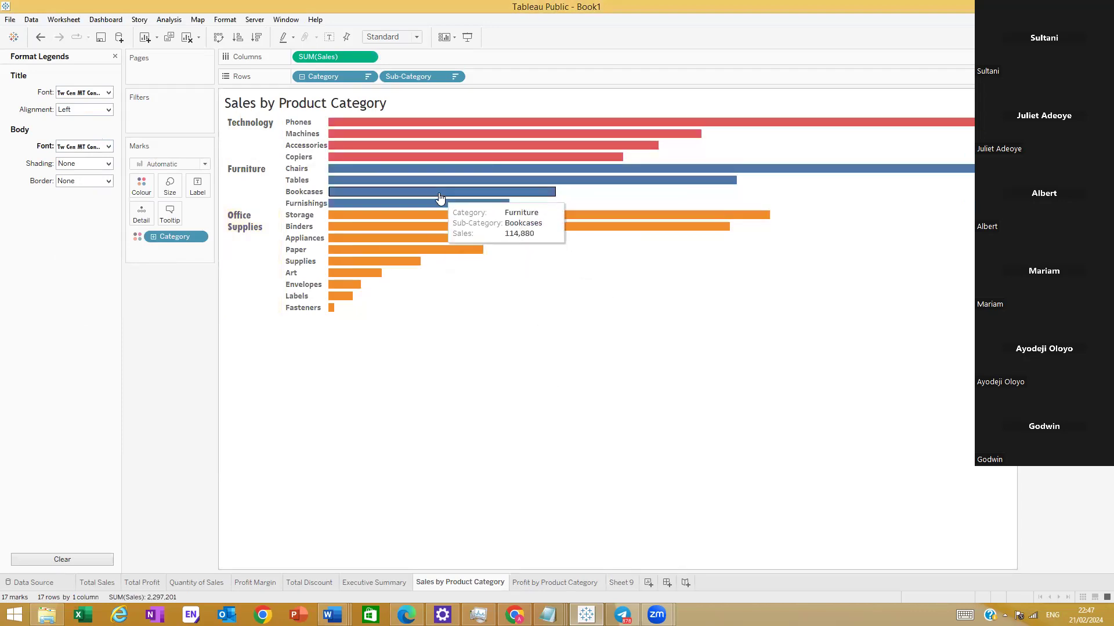
# Step: Set the legend body font on the Profit by Product Category sheet to size 12 in Tw Cen MT Condensed Extra Bold
pyautogui.click(556, 583)
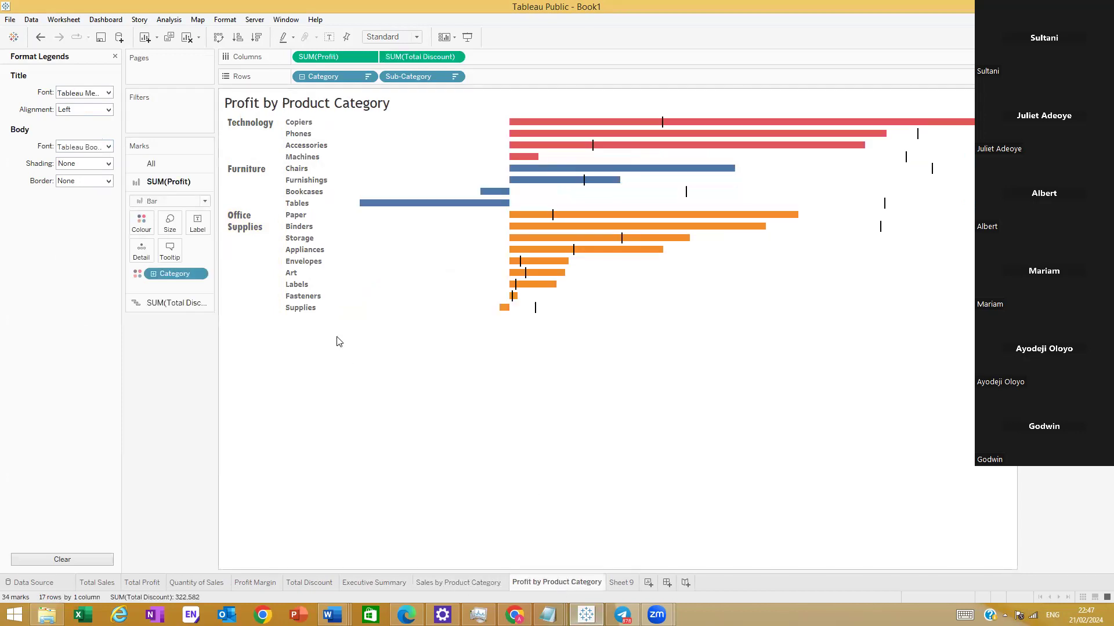
pyautogui.click(245, 221)
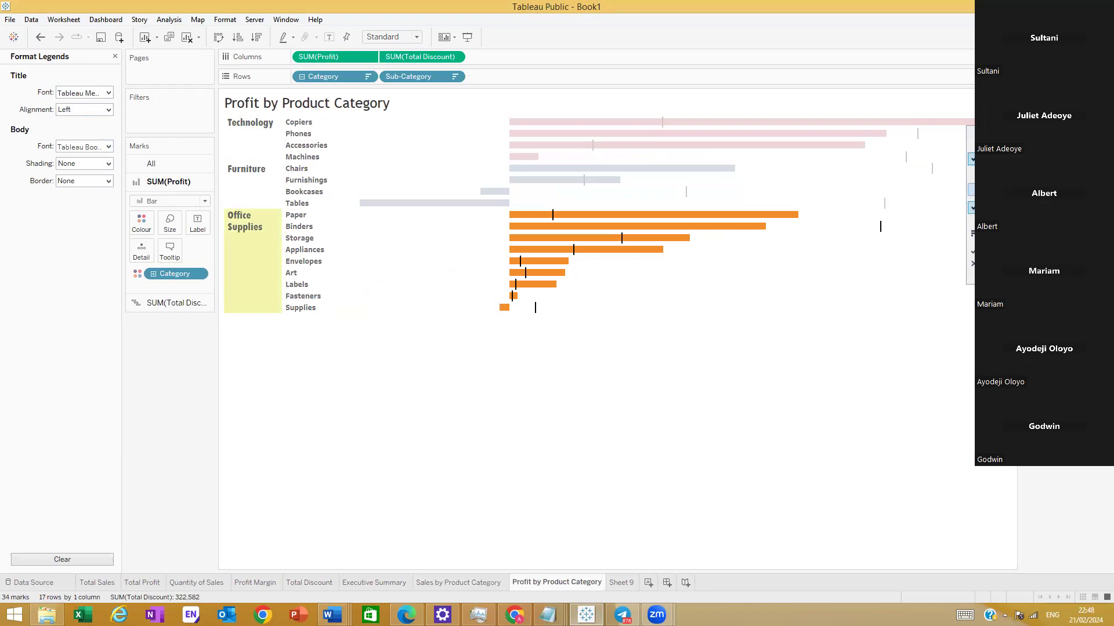
pyautogui.click(107, 148)
pyautogui.click(85, 179)
pyautogui.click(66, 221)
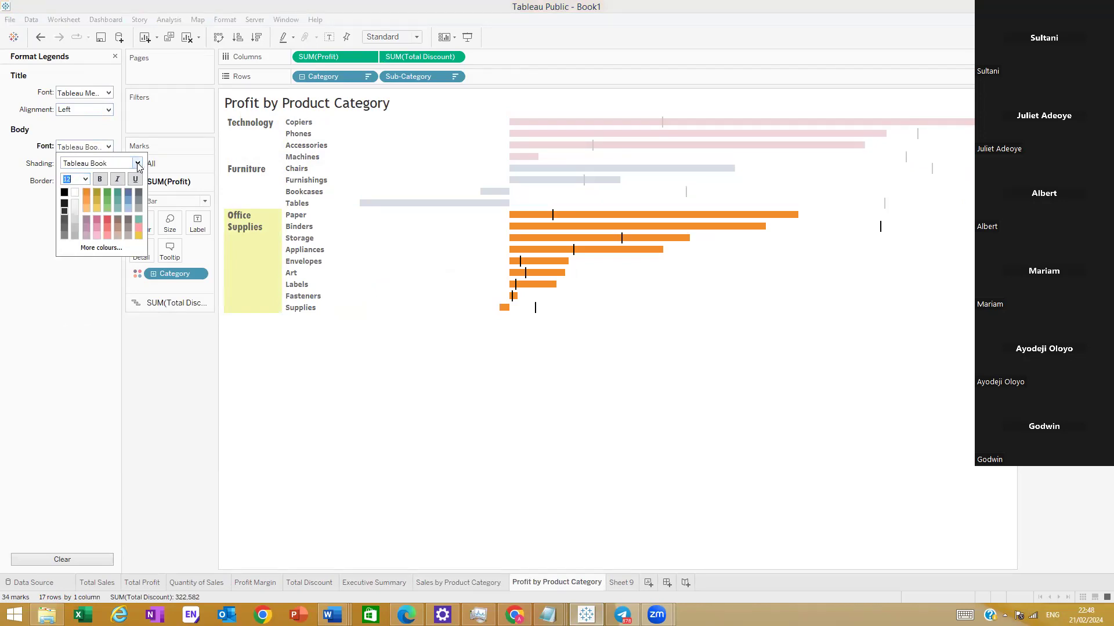
pyautogui.click(137, 164)
pyautogui.click(121, 361)
pyautogui.click(142, 402)
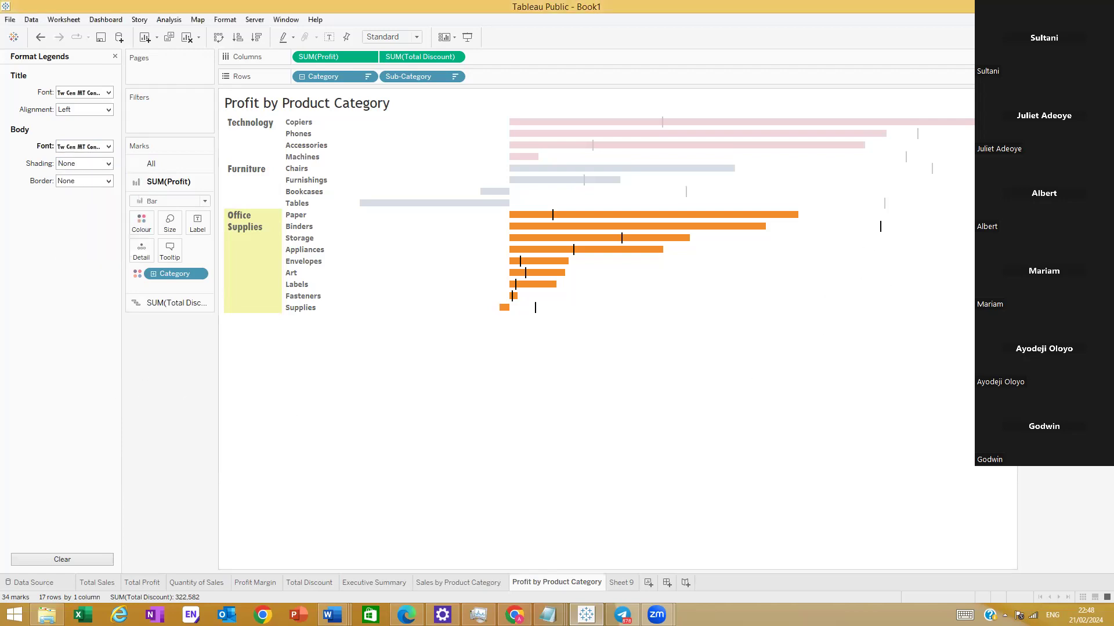
pyautogui.click(863, 273)
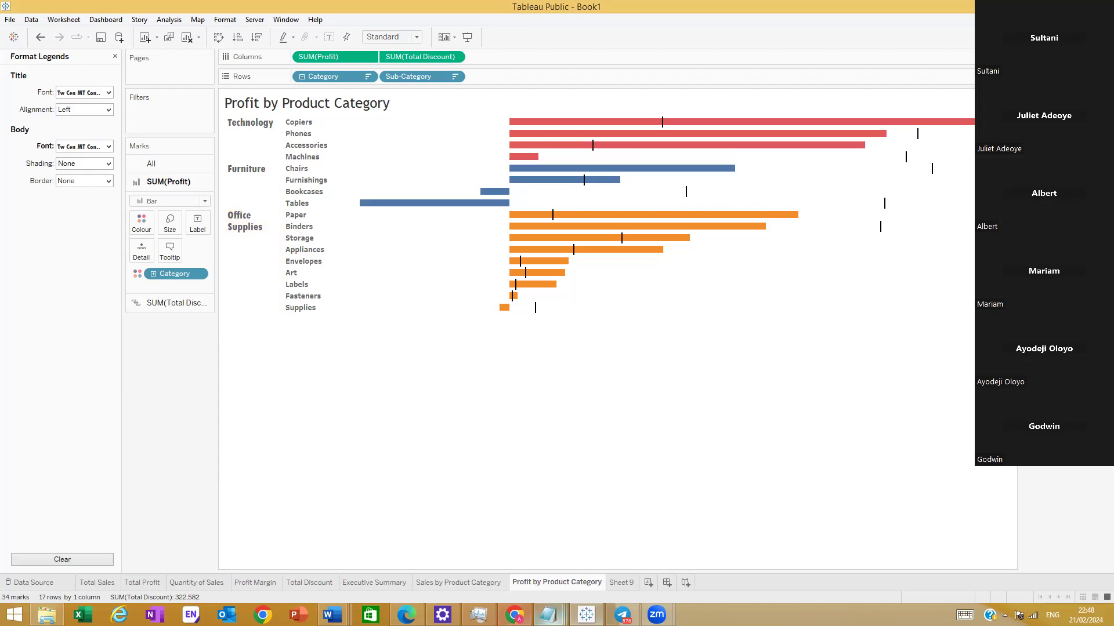
pyautogui.moveTo(547, 615)
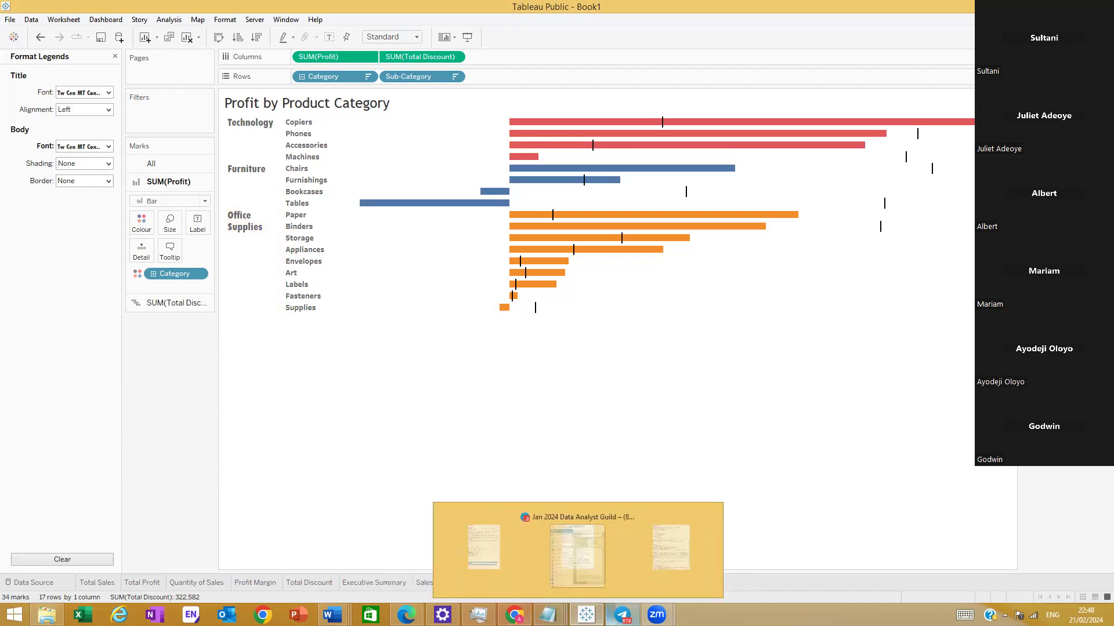
# Step: Switch to the Tableau Story document in Word to read the dashboard brief, and return to Tableau Public
pyautogui.moveTo(332, 615)
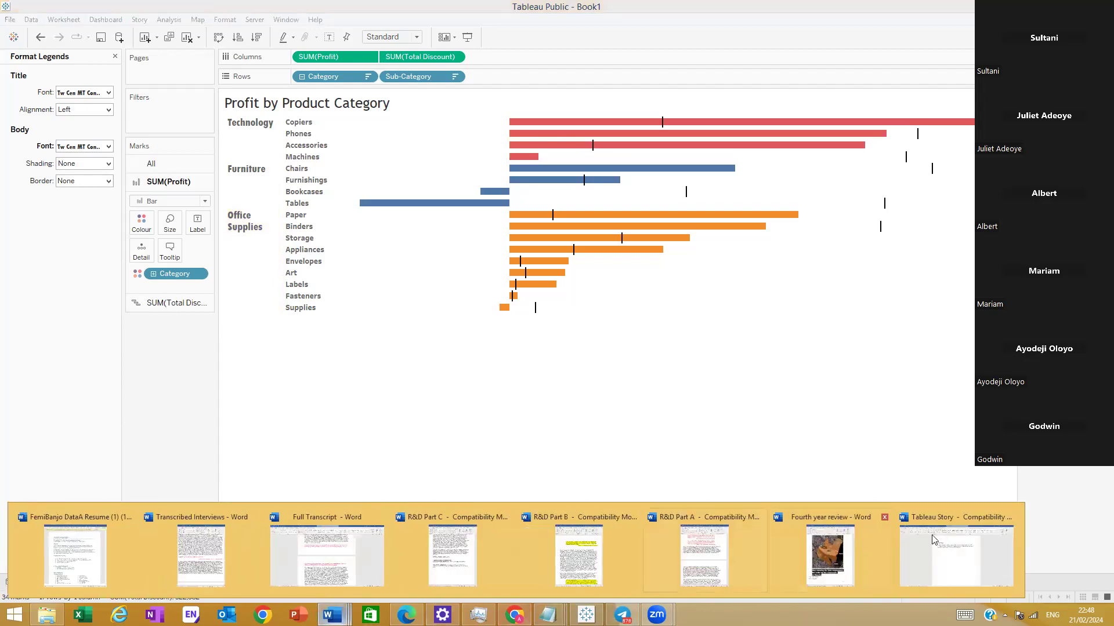
pyautogui.click(963, 553)
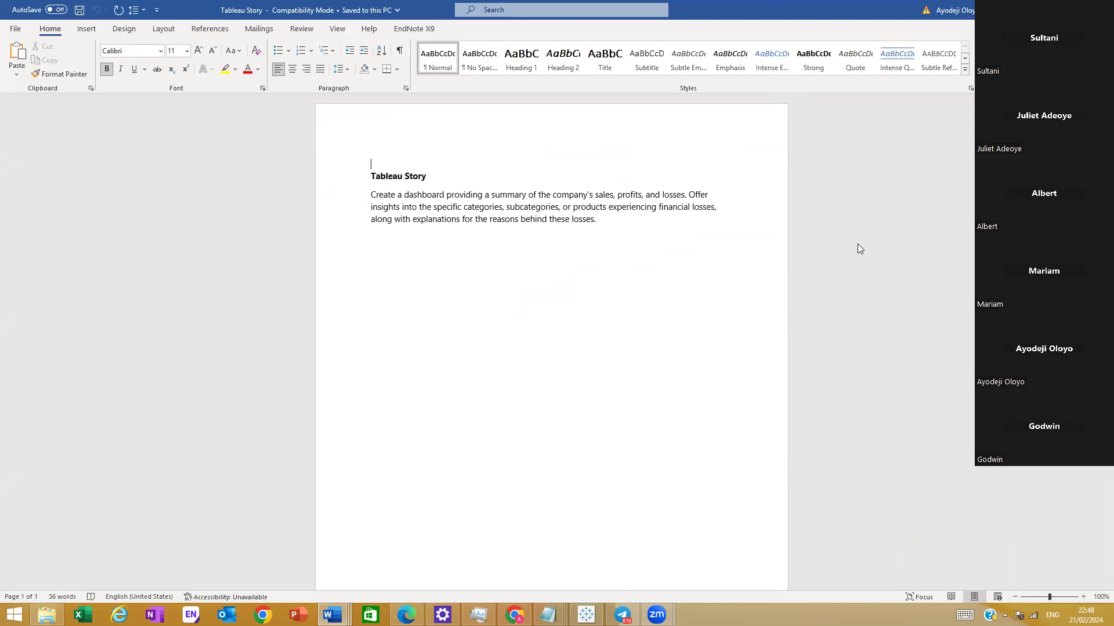
pyautogui.click(586, 614)
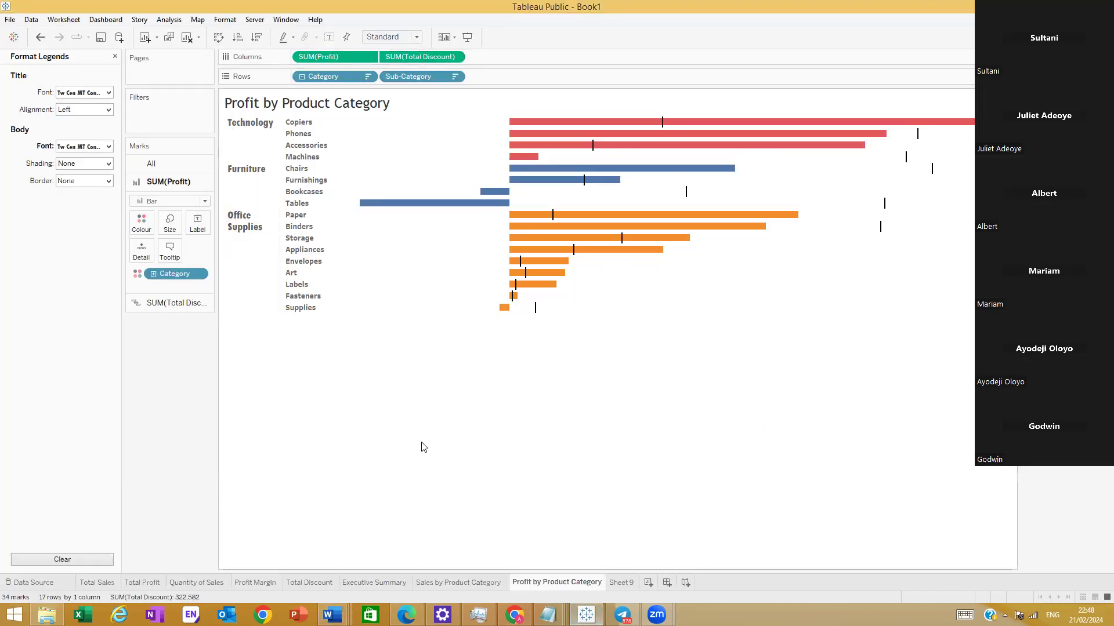
# Step: Duplicate the Profit by Product Category sheet and close the legend formatting options in the copy
pyautogui.rightClick(555, 583)
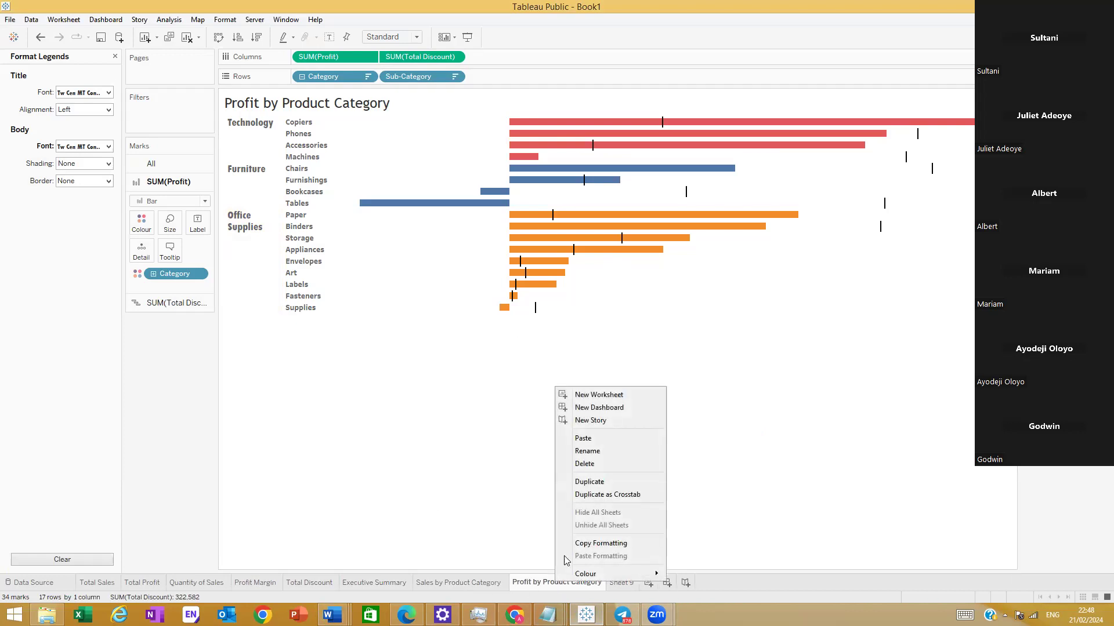
pyautogui.click(589, 482)
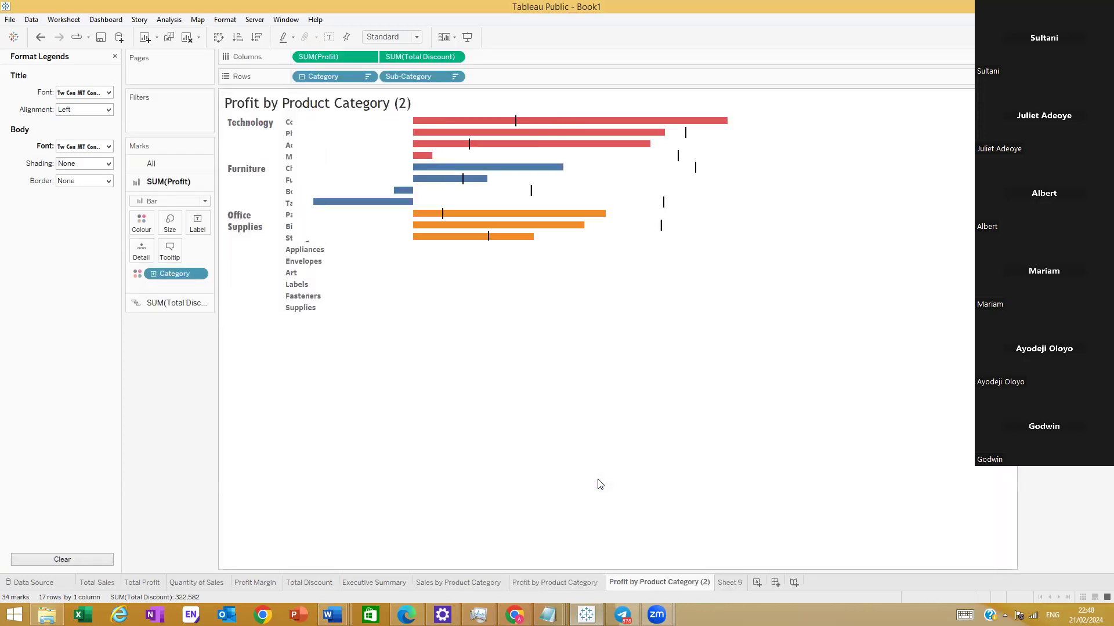
pyautogui.click(115, 58)
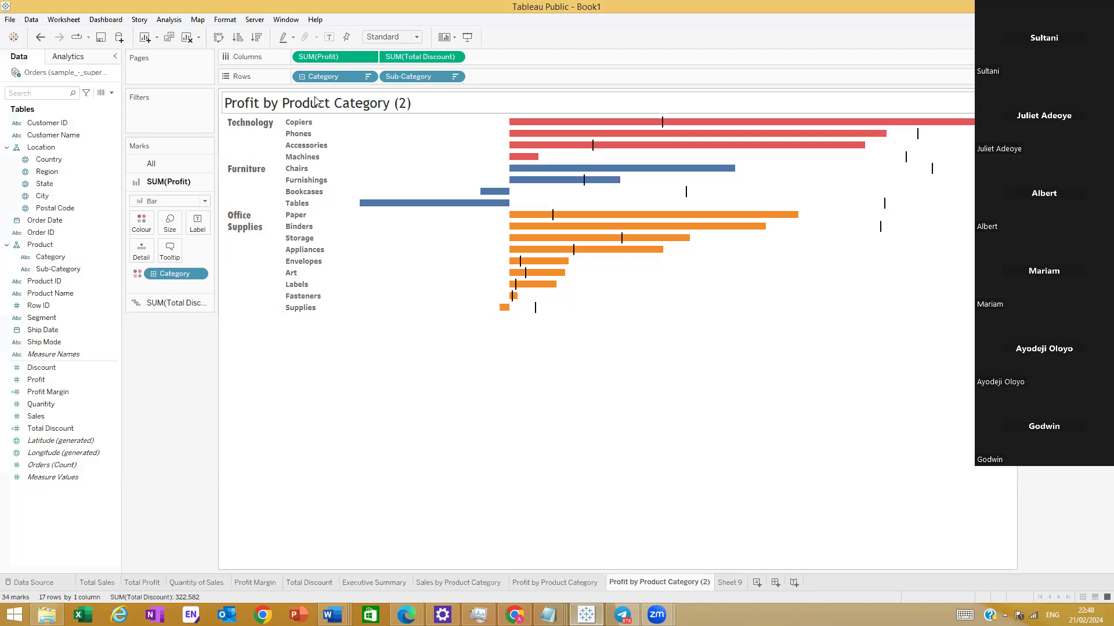
# Step: Replace Category and Sub-Category on Rows with Product Name, adding all members, and sort the products by descending profit
pyautogui.moveTo(325, 78); pyautogui.dragTo(330, 80)
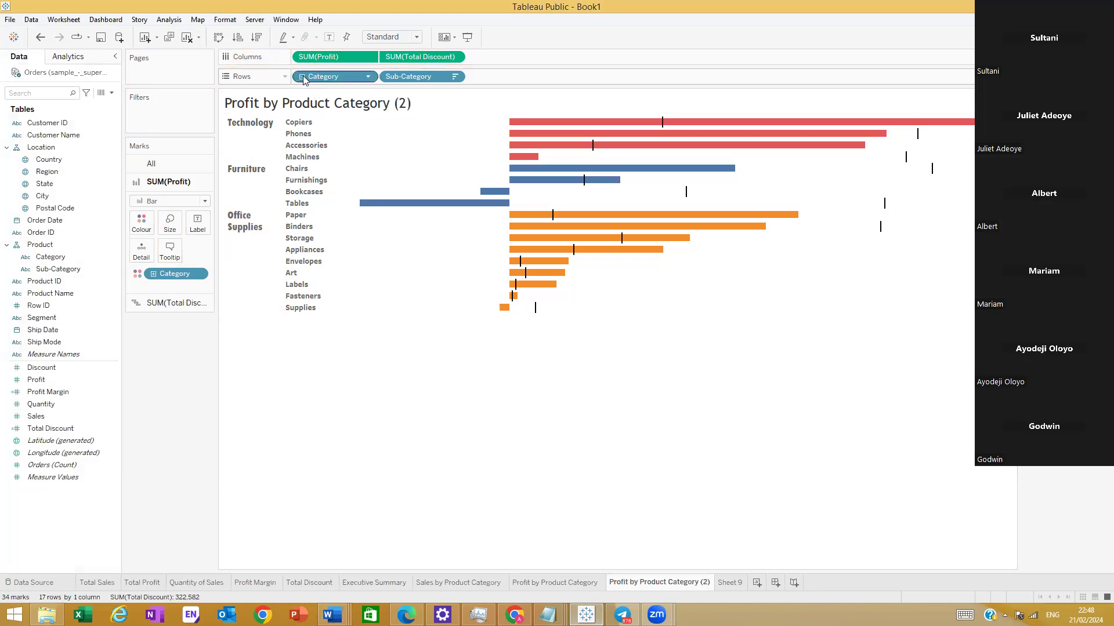
pyautogui.click(302, 77)
pyautogui.moveTo(278, 130); pyautogui.dragTo(159, 378)
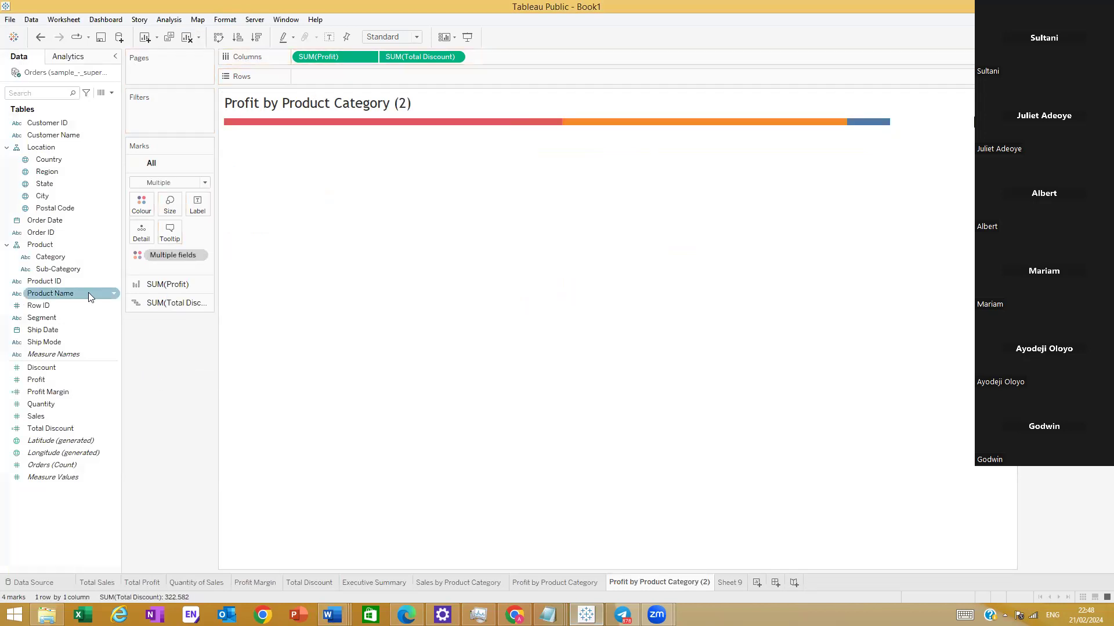
pyautogui.moveTo(44, 281); pyautogui.dragTo(321, 73)
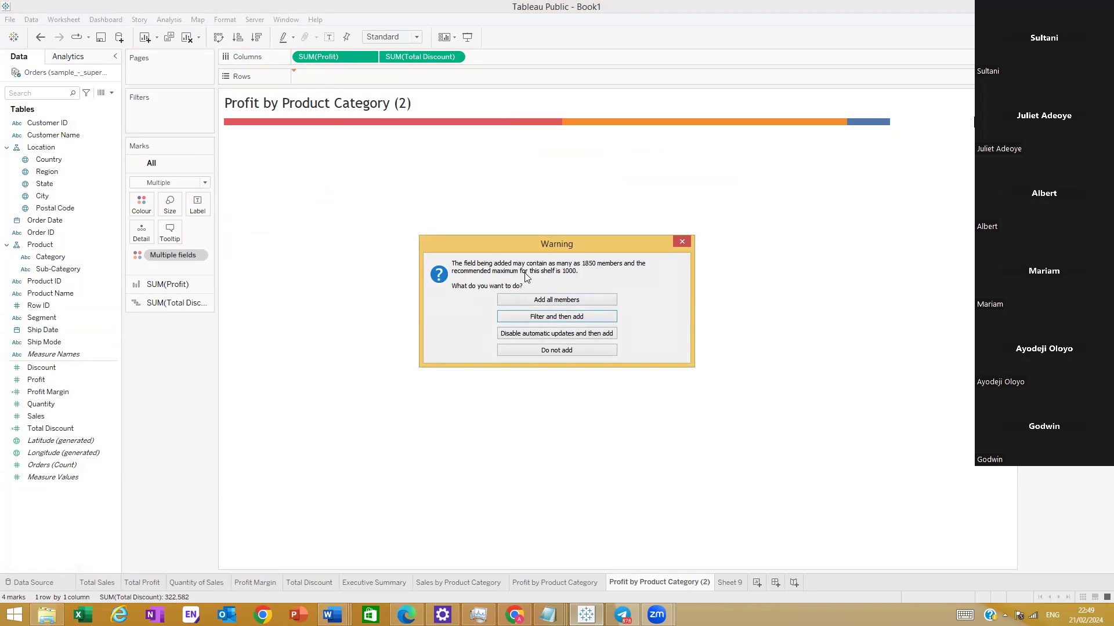
pyautogui.click(568, 302)
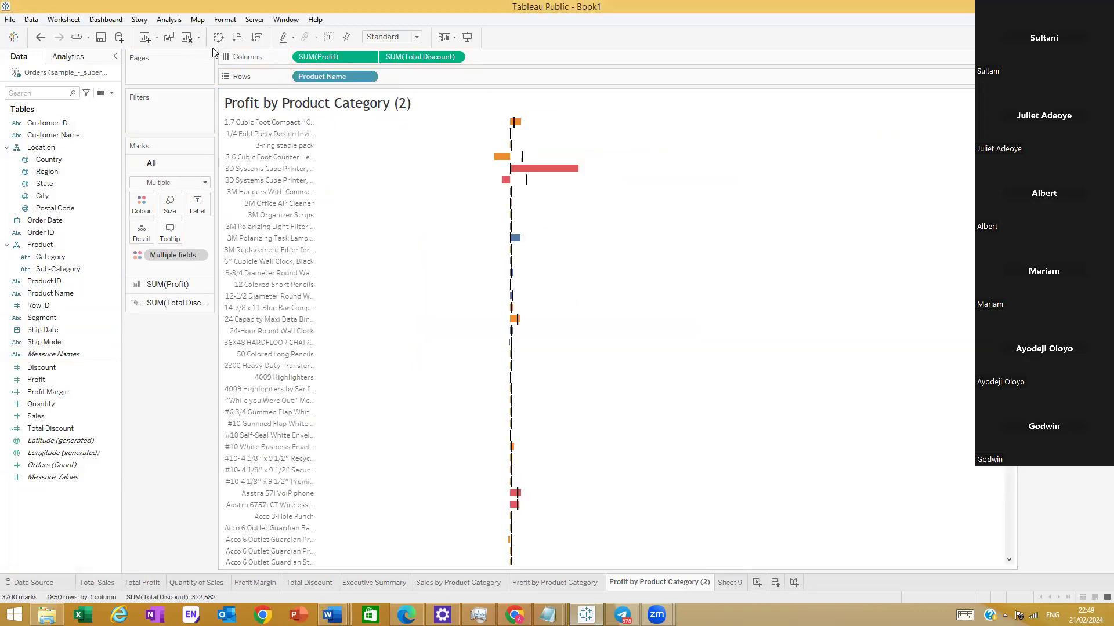
pyautogui.click(257, 37)
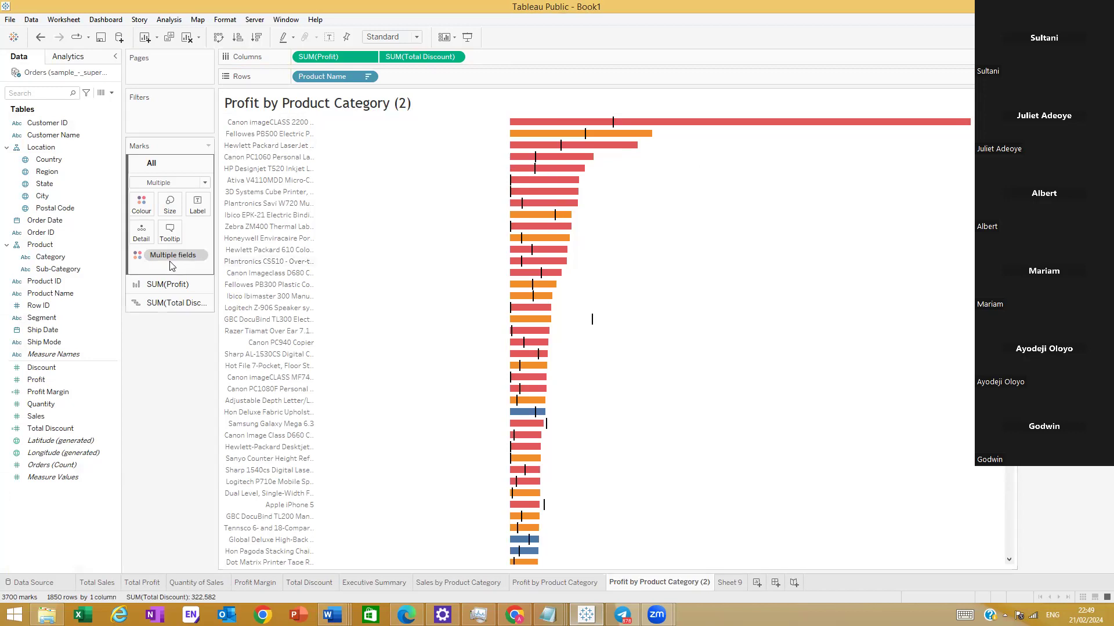
# Step: Remove the Category colouring from all marks and give them a white fill with a black border
pyautogui.moveTo(170, 256); pyautogui.dragTo(174, 404)
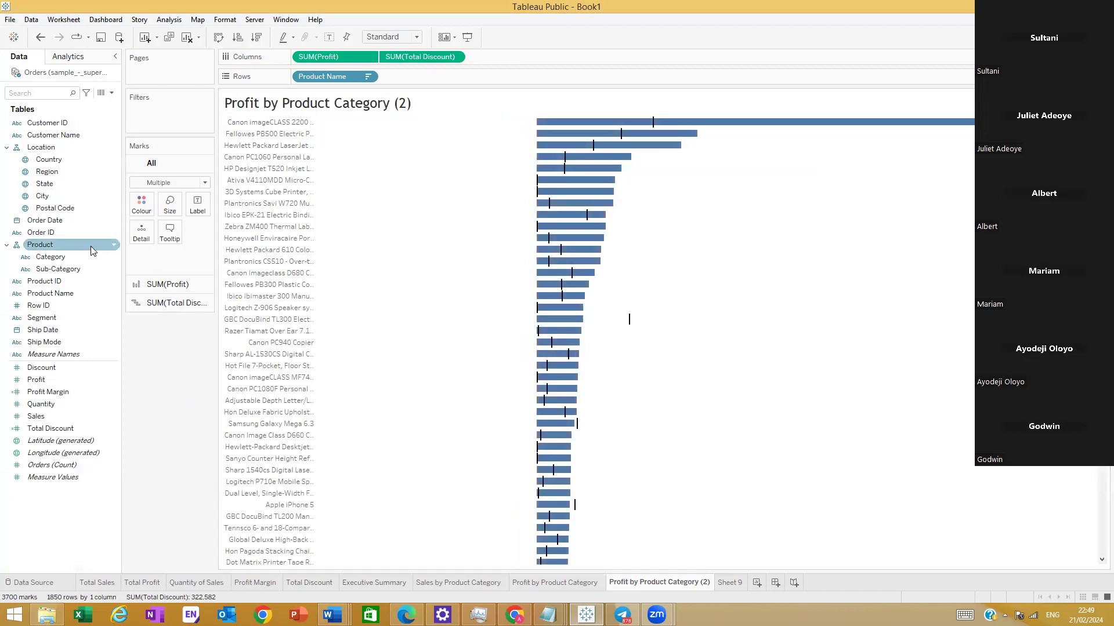
pyautogui.click(148, 210)
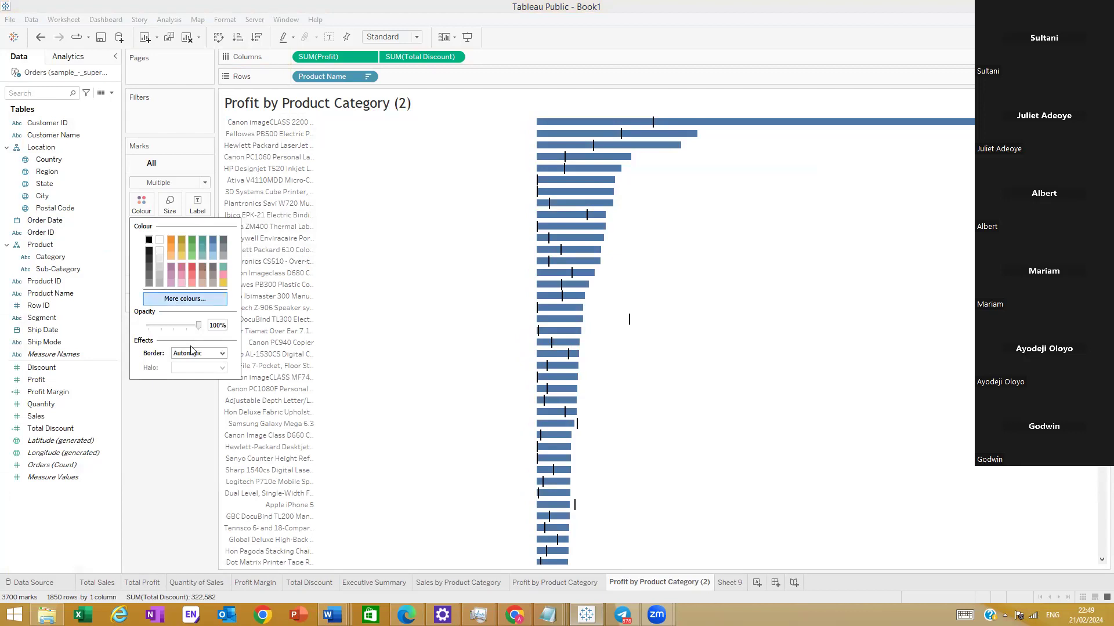
pyautogui.click(222, 353)
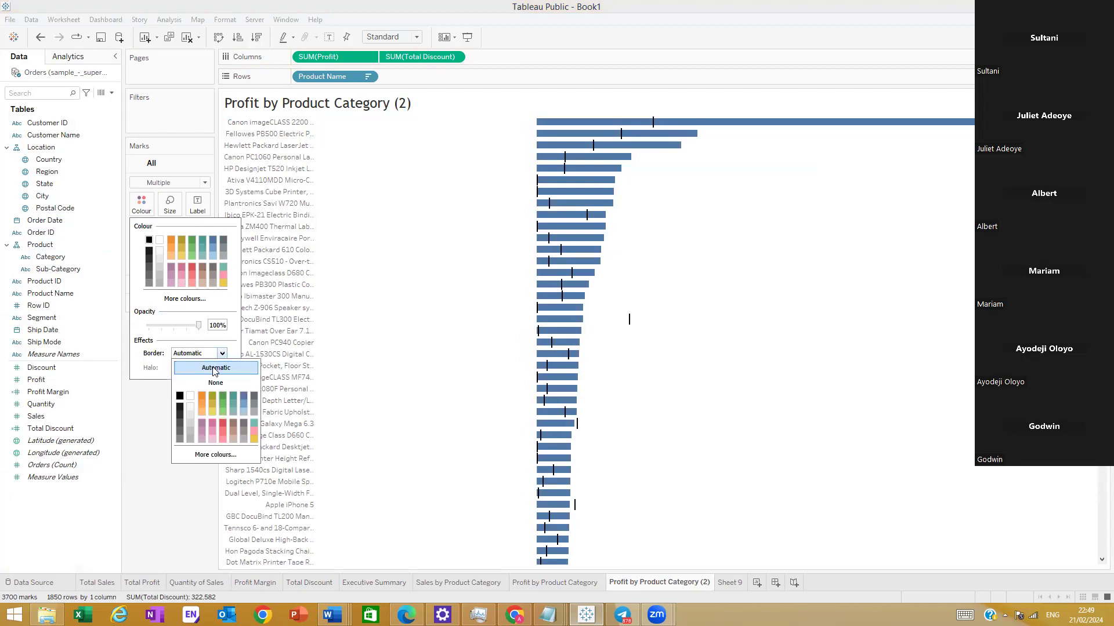
pyautogui.click(179, 396)
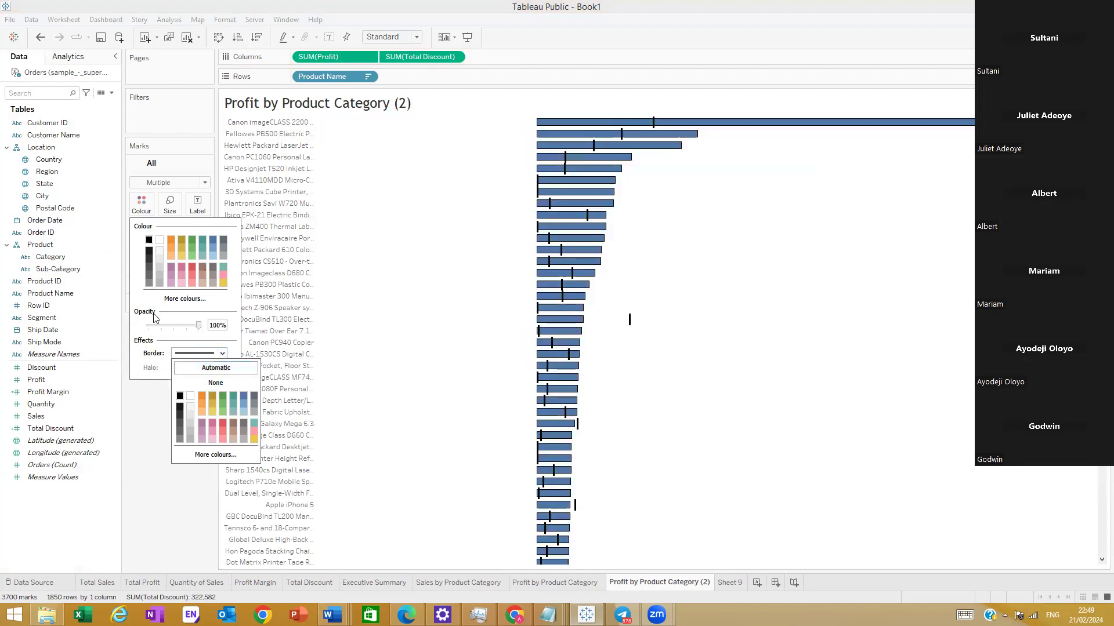
pyautogui.click(162, 243)
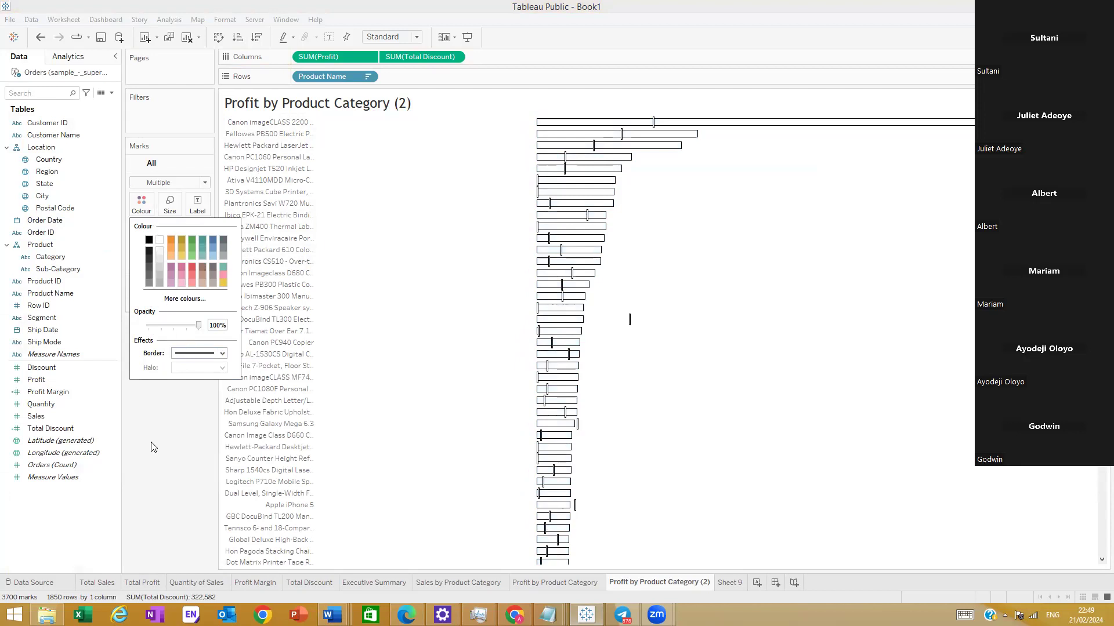
pyautogui.click(177, 324)
# Step: Colour the SUM(Total Discount) Gantt marks black and check them along the product list
pyautogui.click(174, 303)
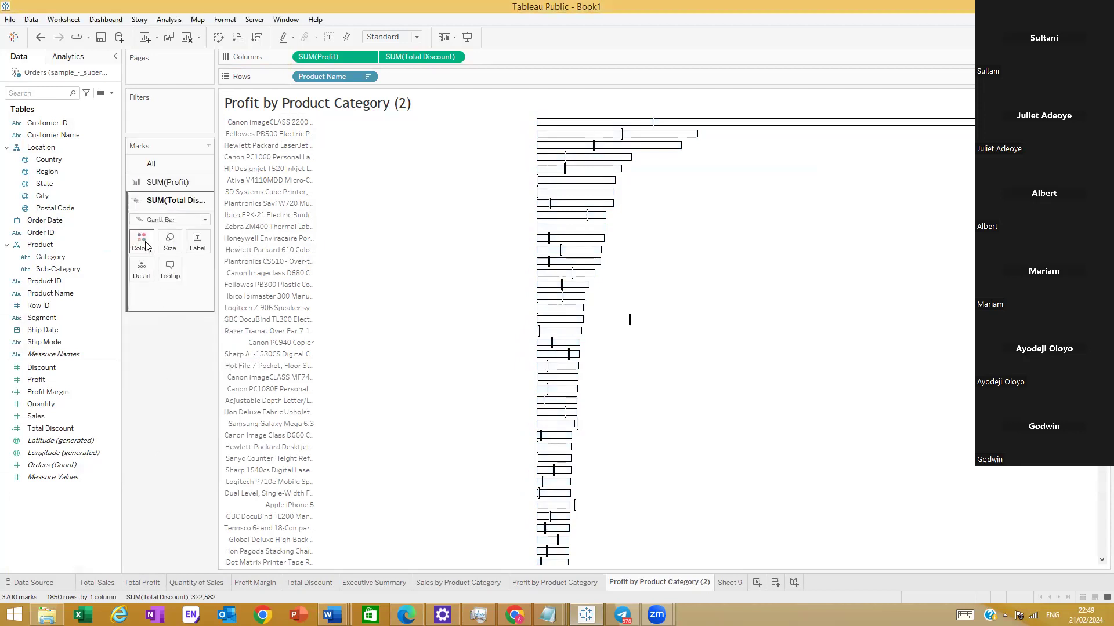
pyautogui.click(141, 240)
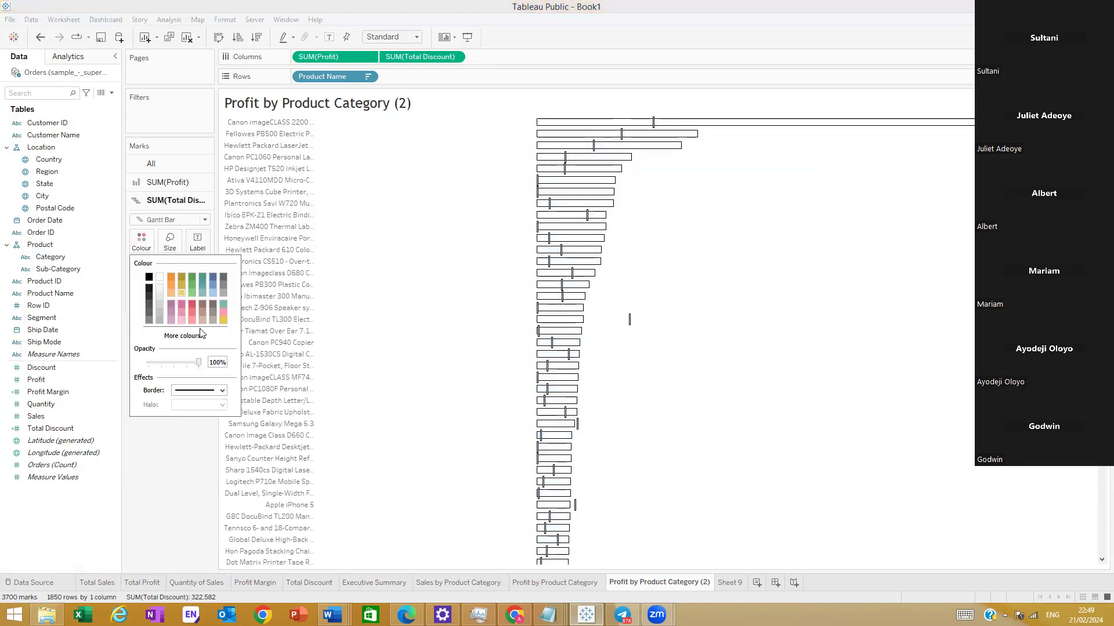
pyautogui.click(150, 279)
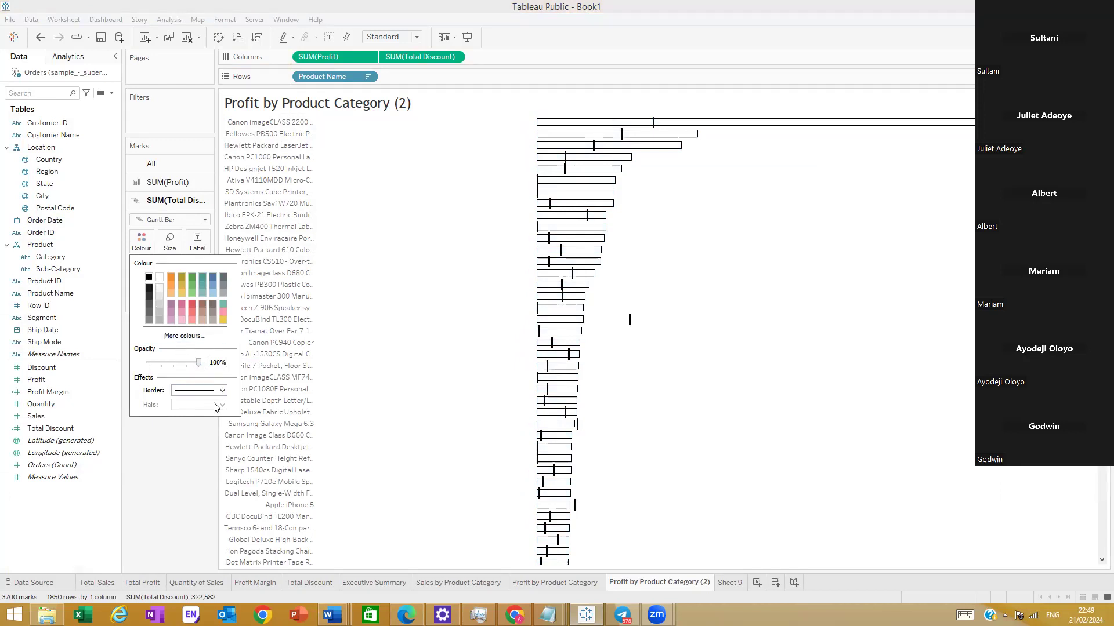
pyautogui.click(168, 469)
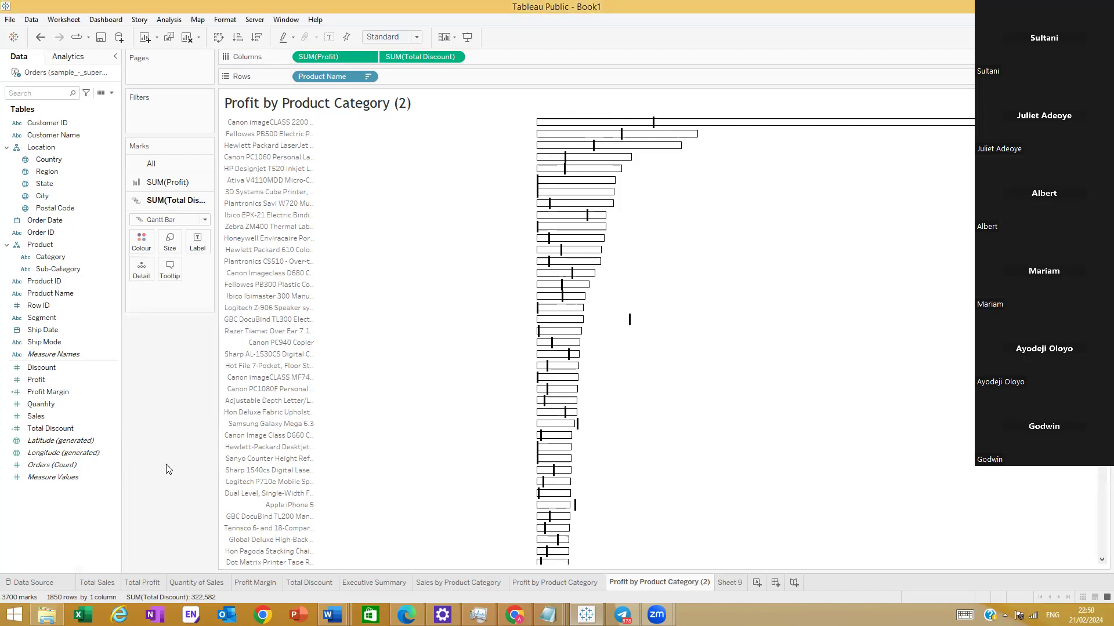
pyautogui.scroll(-2, 628, 255)
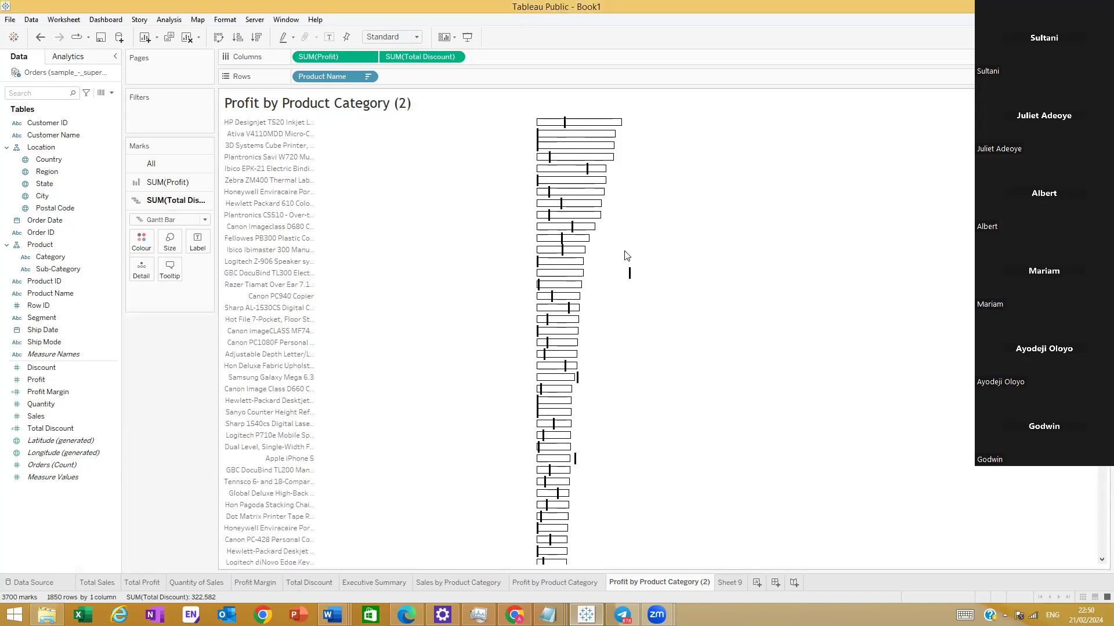
pyautogui.scroll(2, 629, 258)
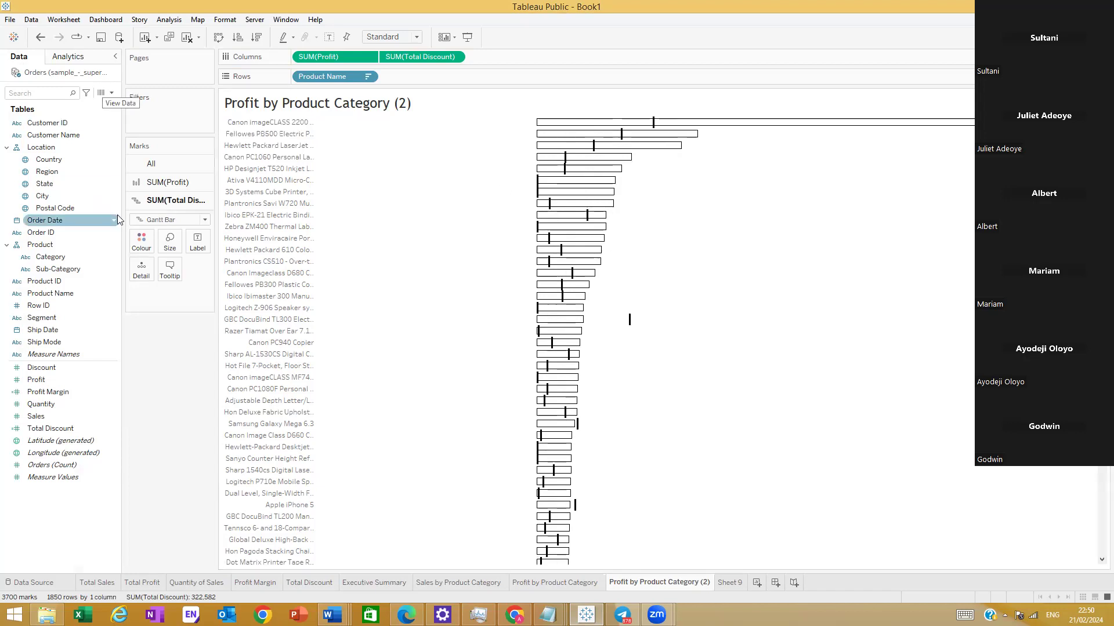
# Step: Set the fill colour of the SUM(Profit) bars to light grey
pyautogui.click(163, 182)
pyautogui.click(141, 222)
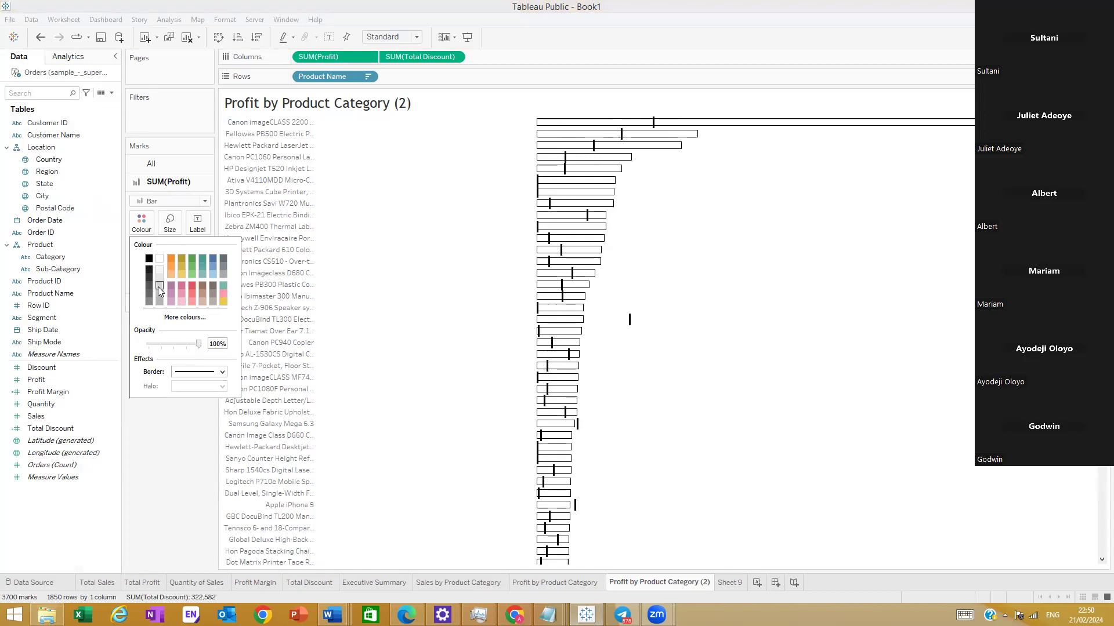
pyautogui.click(159, 287)
pyautogui.click(158, 288)
pyautogui.click(517, 429)
pyautogui.scroll(-1, 494, 329)
pyautogui.scroll(1, 537, 282)
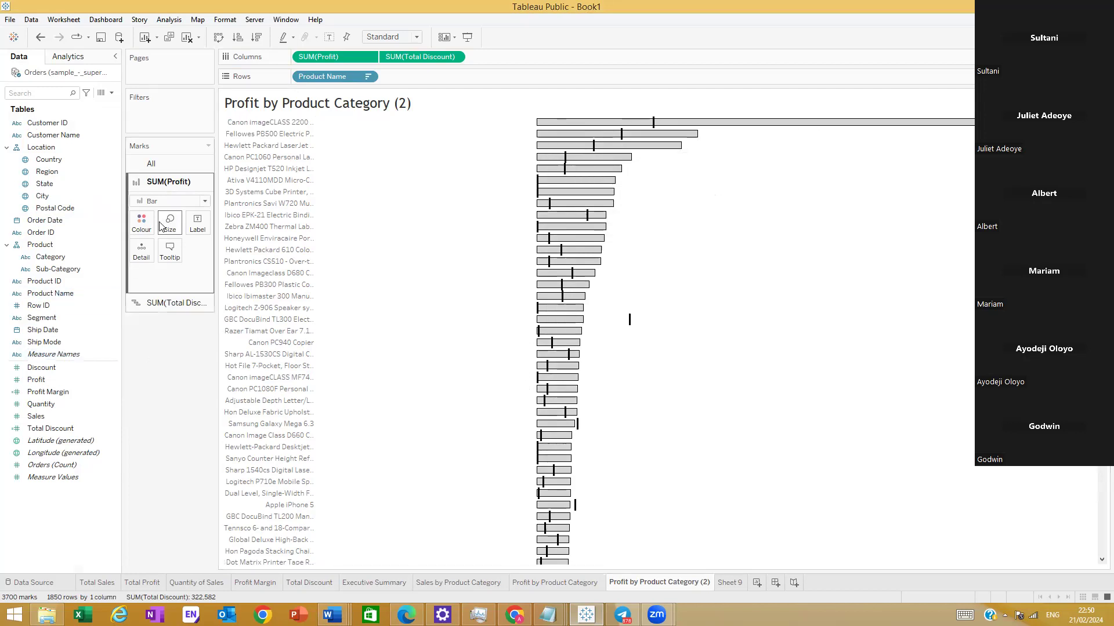
# Step: Set the border of the SUM(Profit) bars to None
pyautogui.click(188, 202)
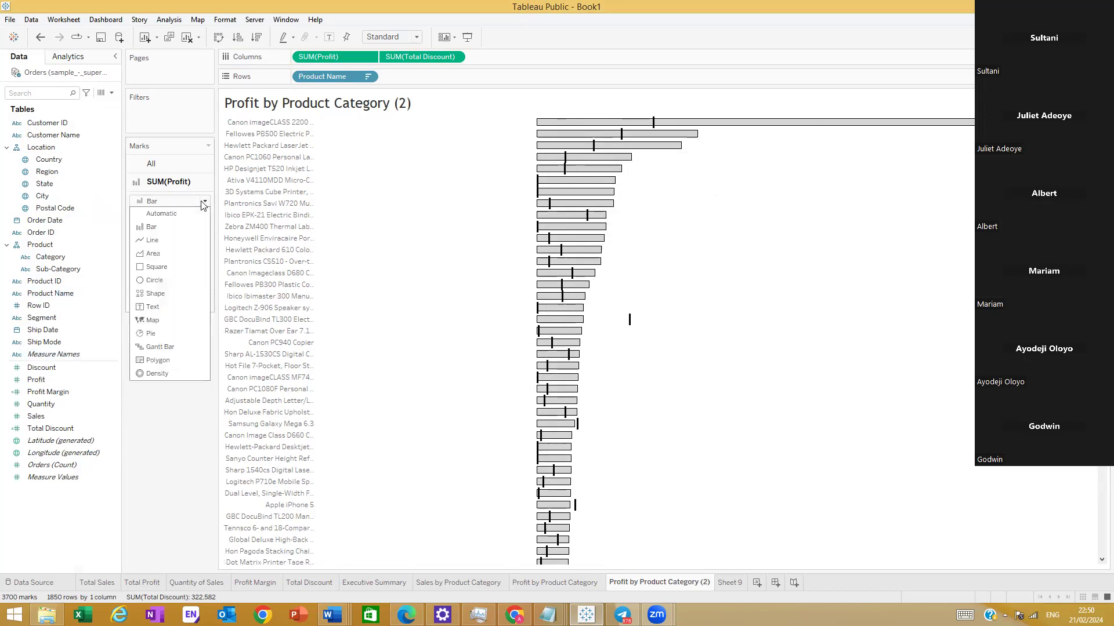
pyautogui.click(124, 429)
pyautogui.click(147, 234)
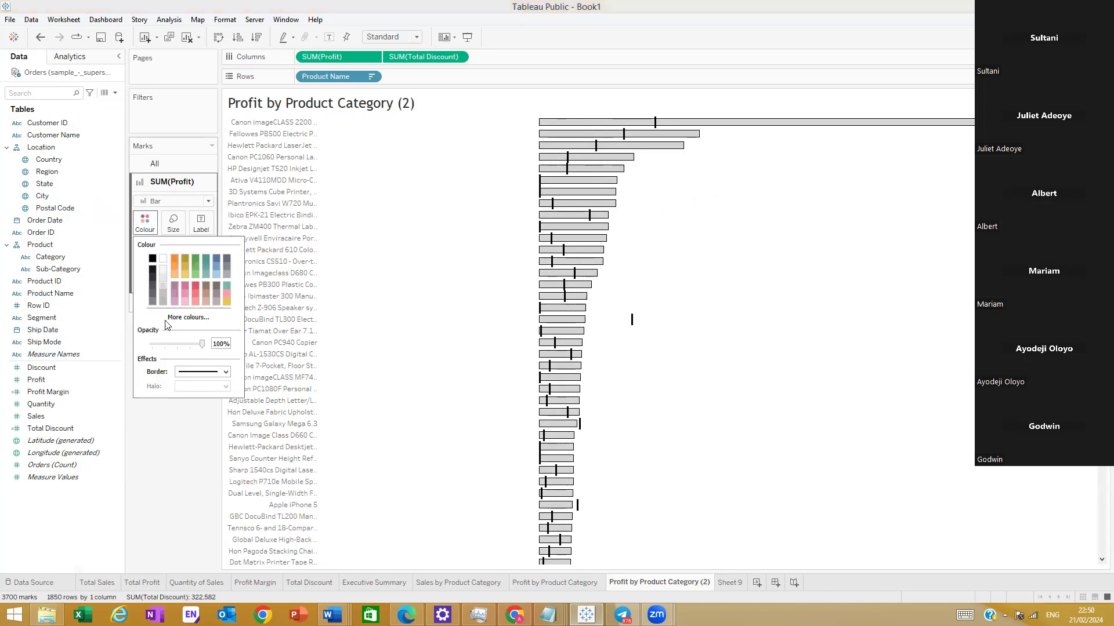
pyautogui.click(225, 372)
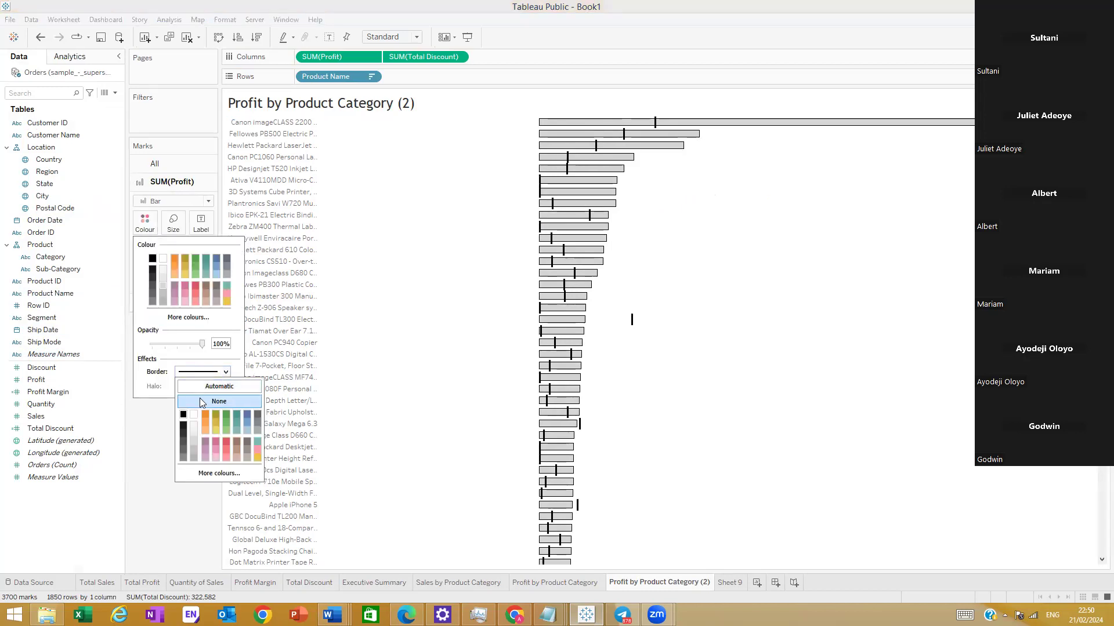
pyautogui.click(194, 400)
pyautogui.click(754, 355)
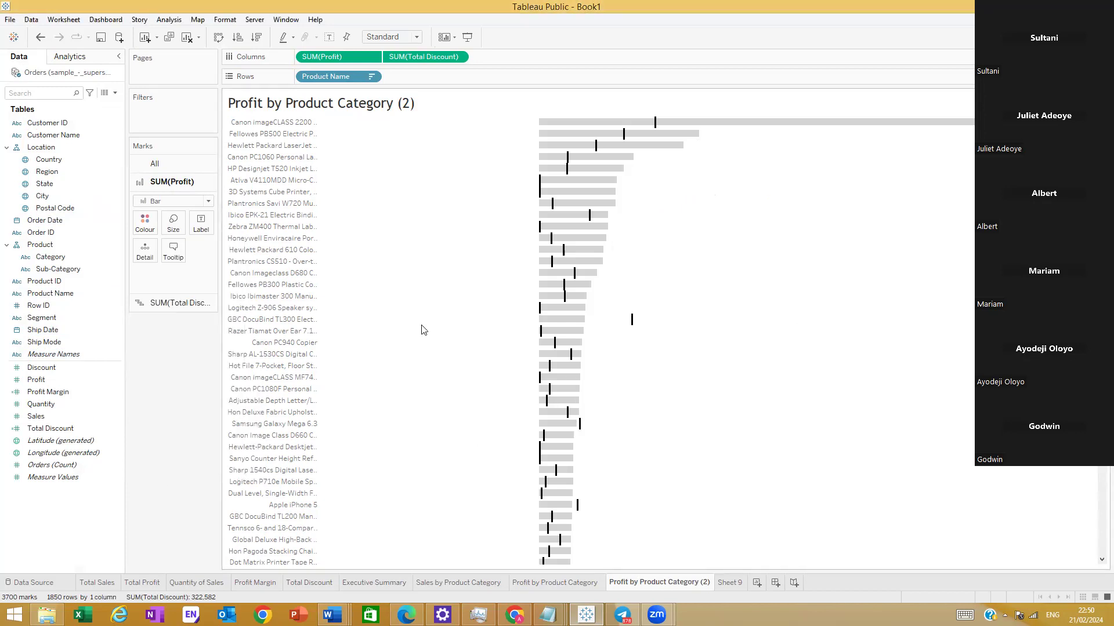
# Step: Set the border of the SUM(Total Discount) Gantt marks to dark grey and check the product list
pyautogui.click(169, 306)
pyautogui.click(144, 240)
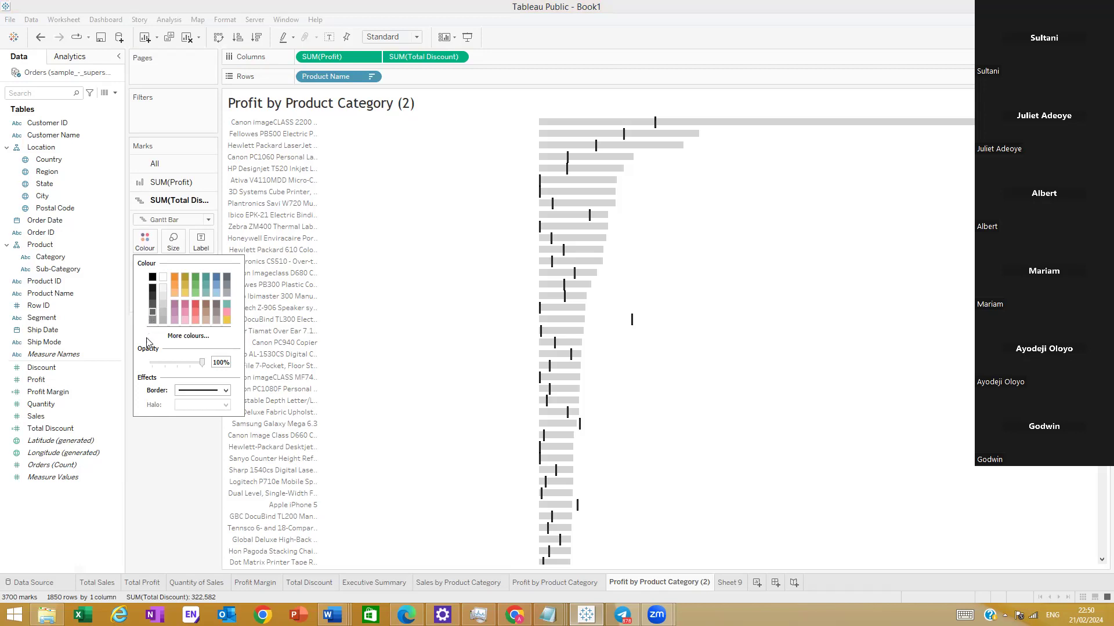
pyautogui.click(225, 391)
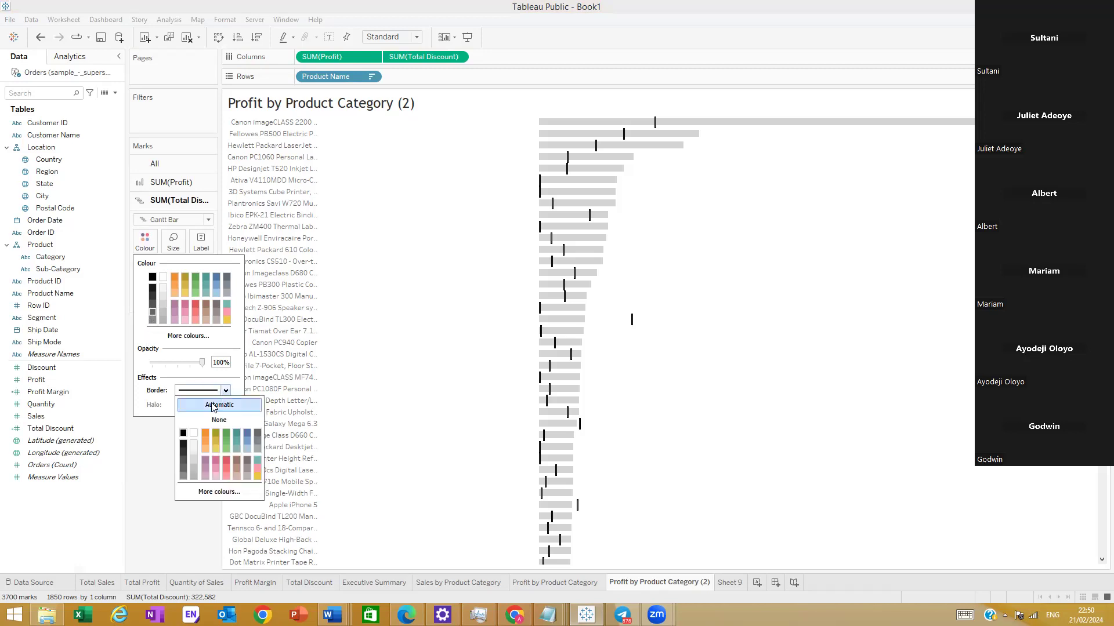
pyautogui.click(185, 462)
pyautogui.click(161, 530)
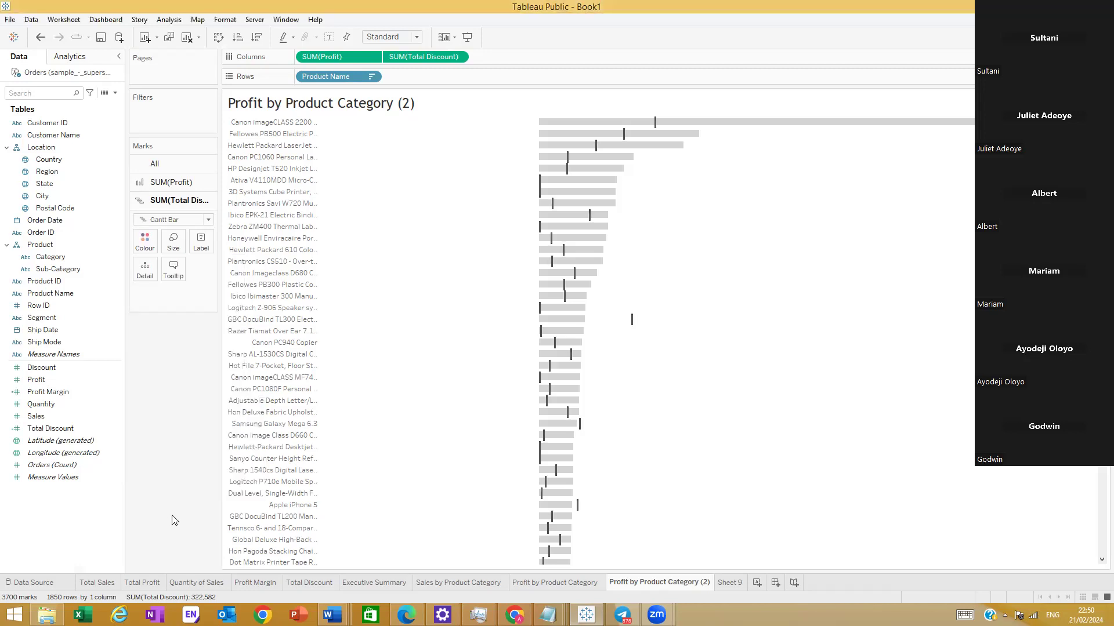
pyautogui.scroll(-2, 750, 336)
pyautogui.scroll(2, 749, 313)
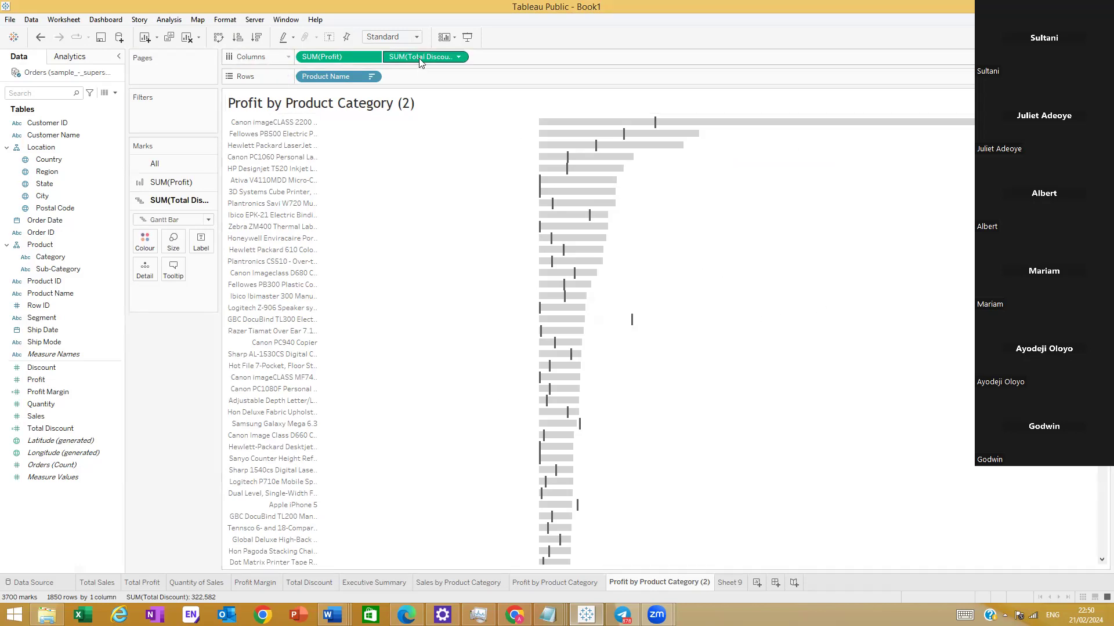
# Step: Try placing SUM(Total Discount) before SUM(Profit) on Columns, and undo the reordering
pyautogui.moveTo(419, 54); pyautogui.dragTo(318, 56)
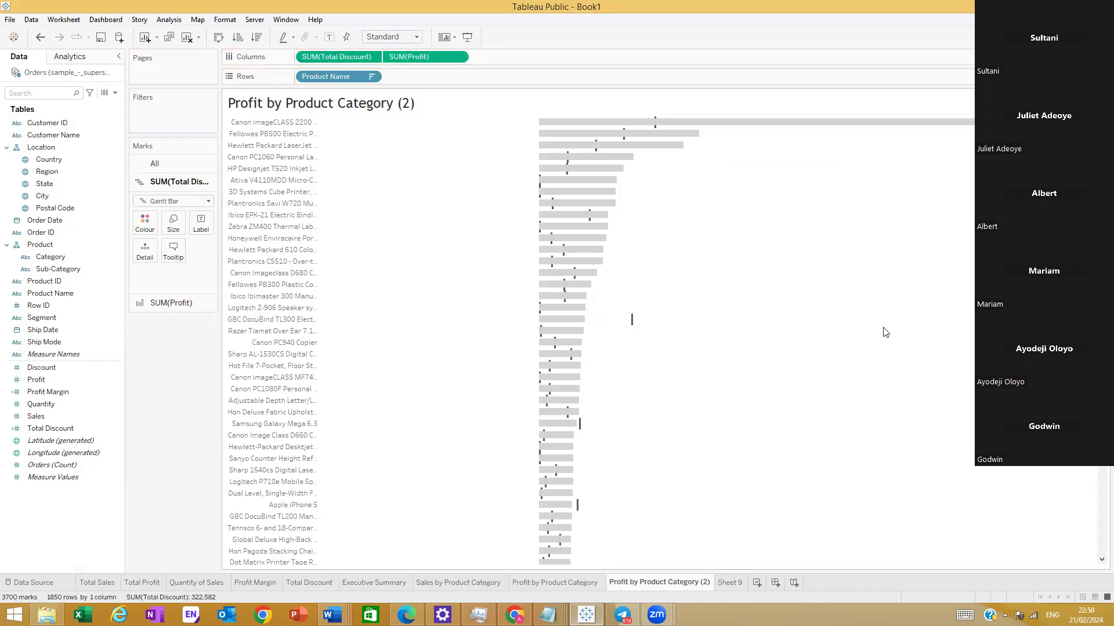
pyautogui.hotkey('ctrl', 'z')
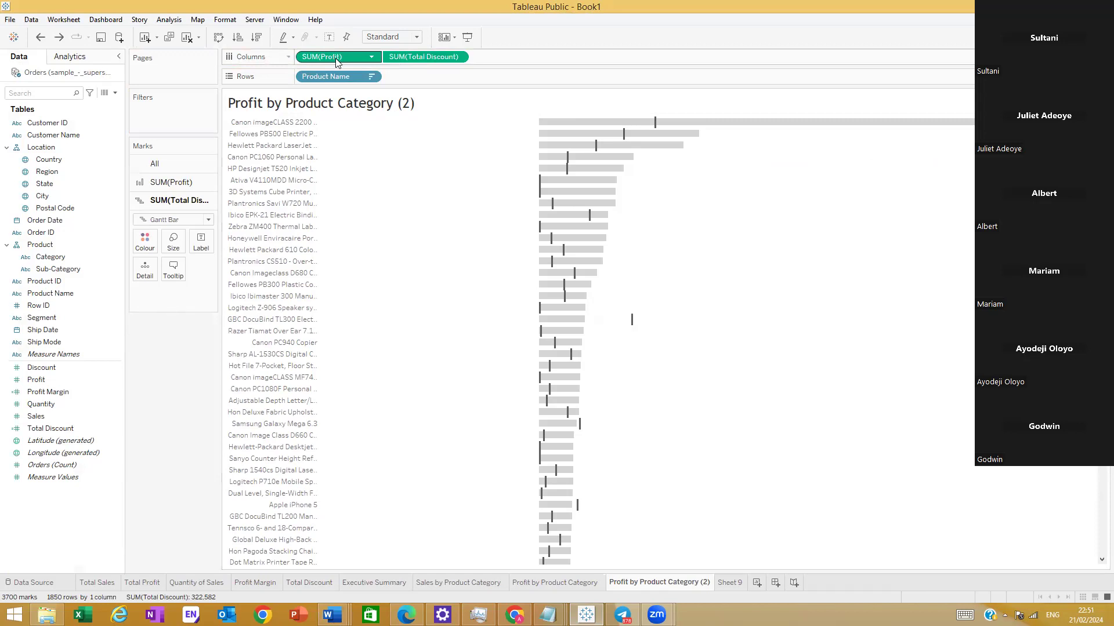
pyautogui.moveTo(665, 132)
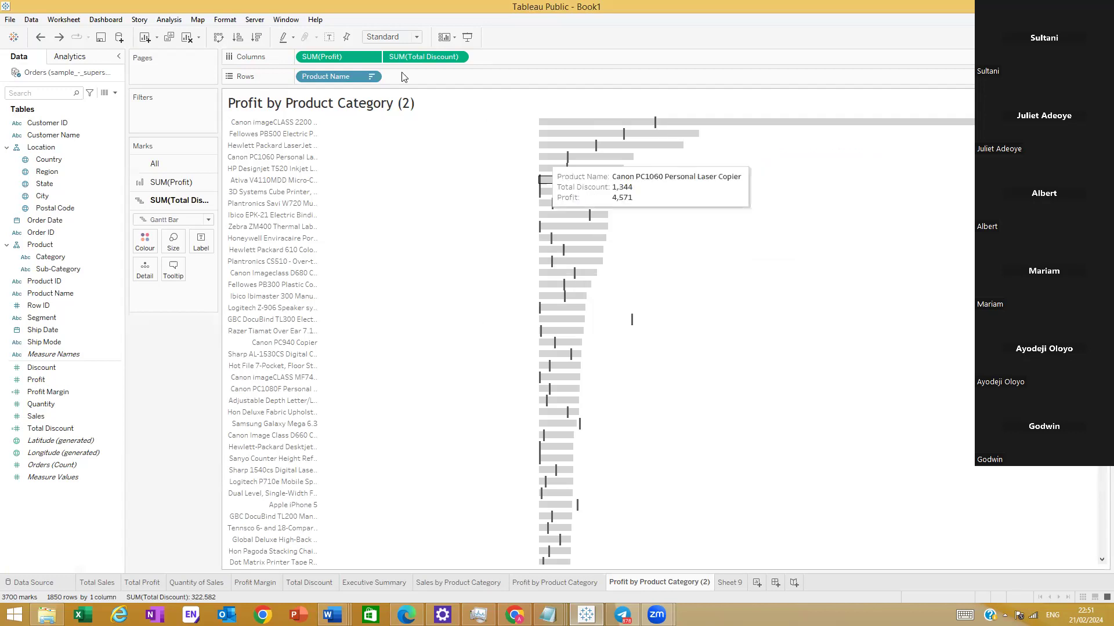
pyautogui.moveTo(589, 191)
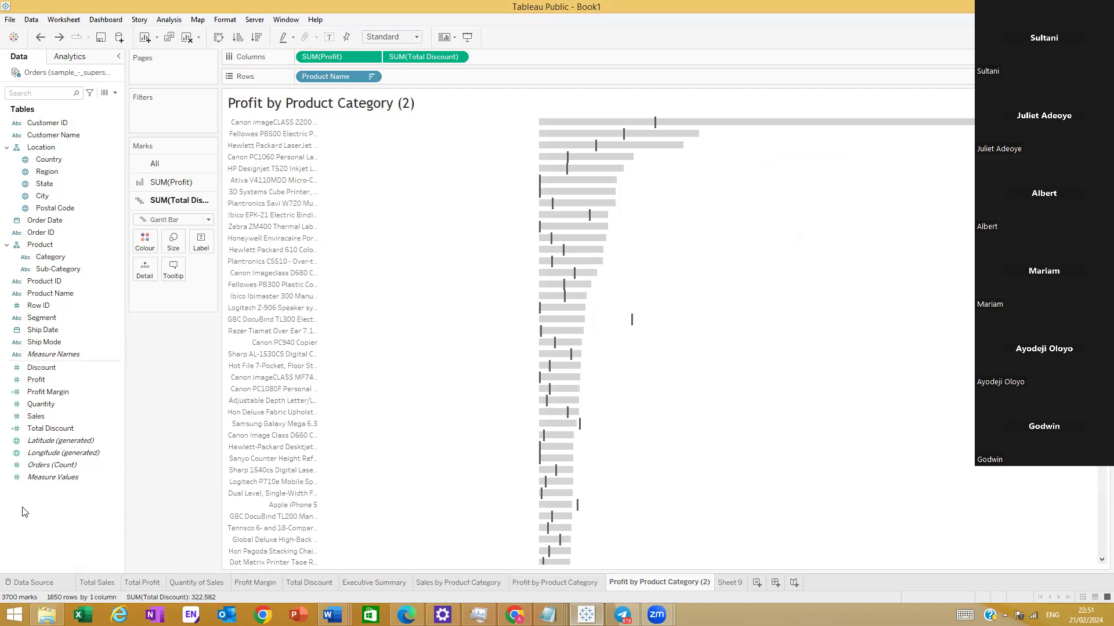
pyautogui.rightClick(75, 527)
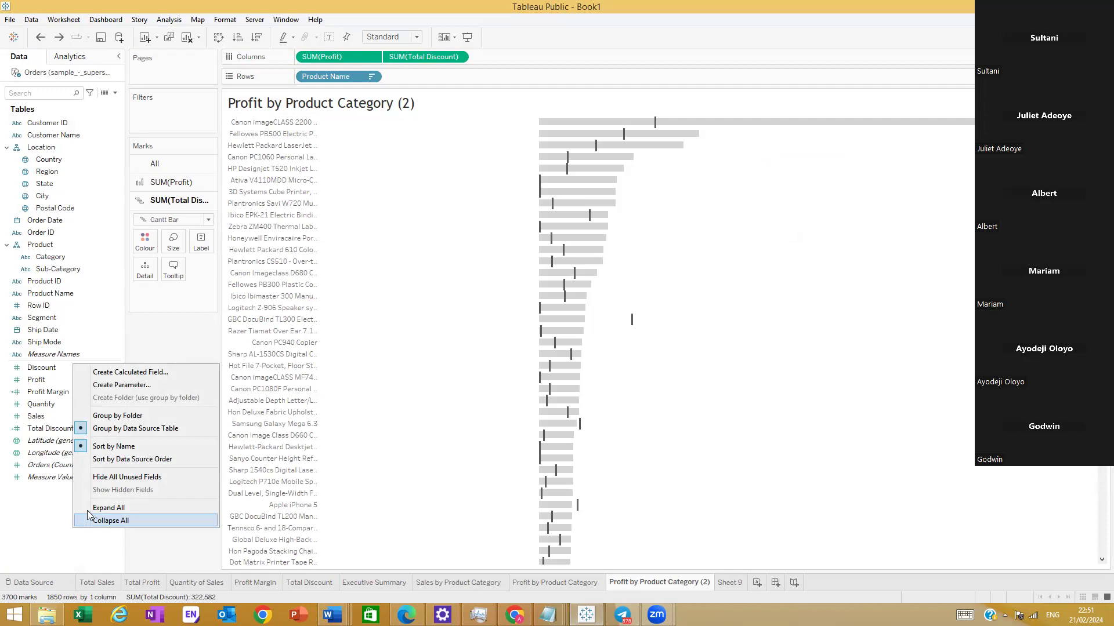
pyautogui.click(143, 384)
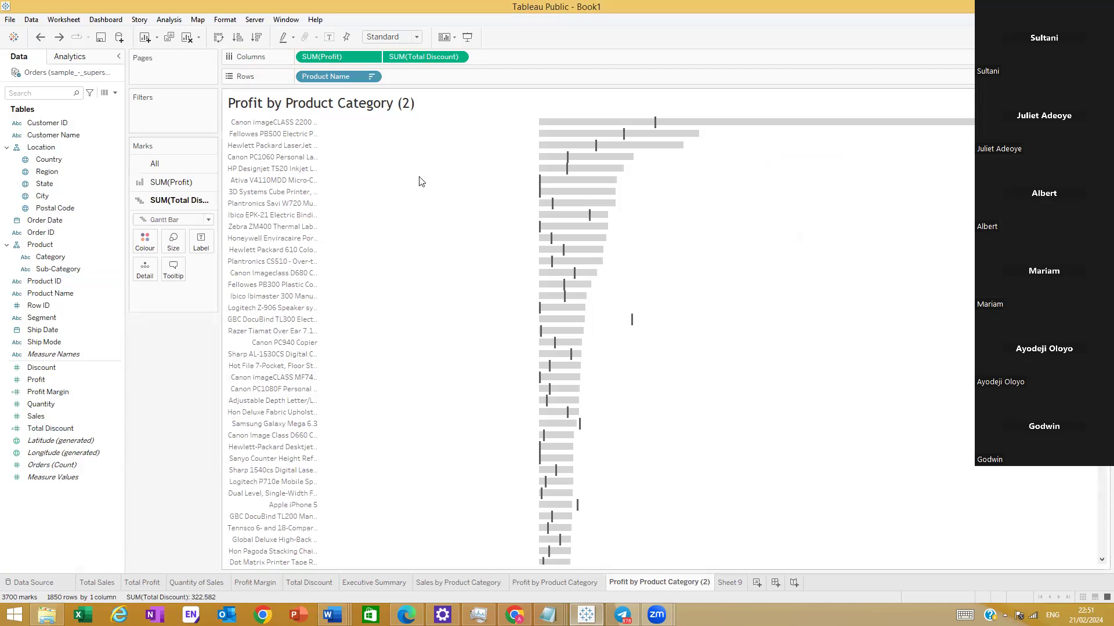
pyautogui.rightClick(20, 545)
pyautogui.click(108, 400)
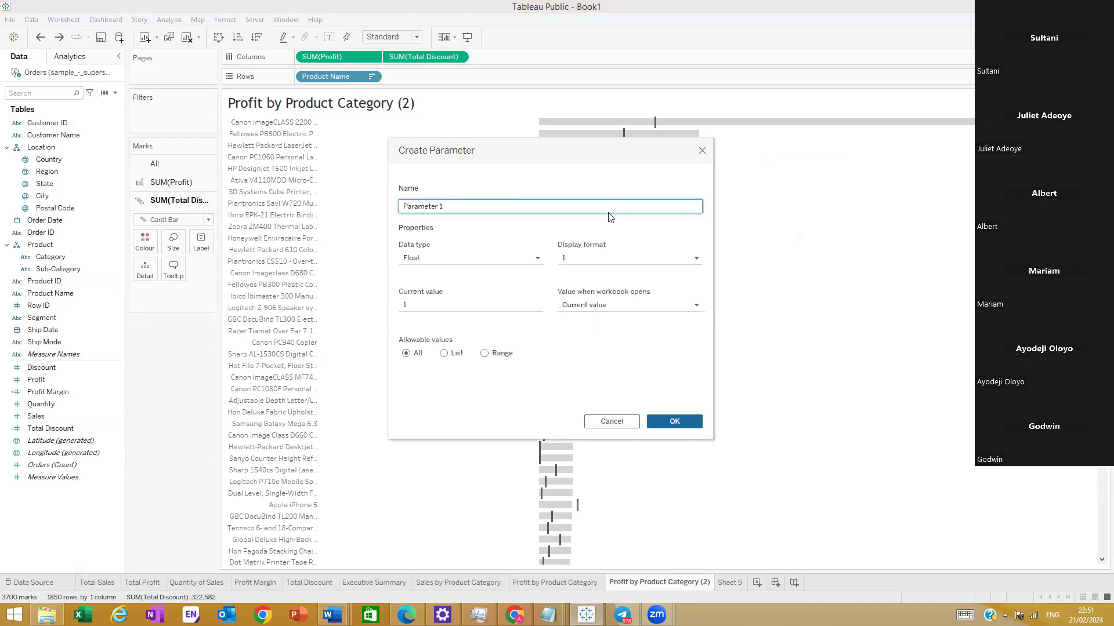
pyautogui.click(524, 258)
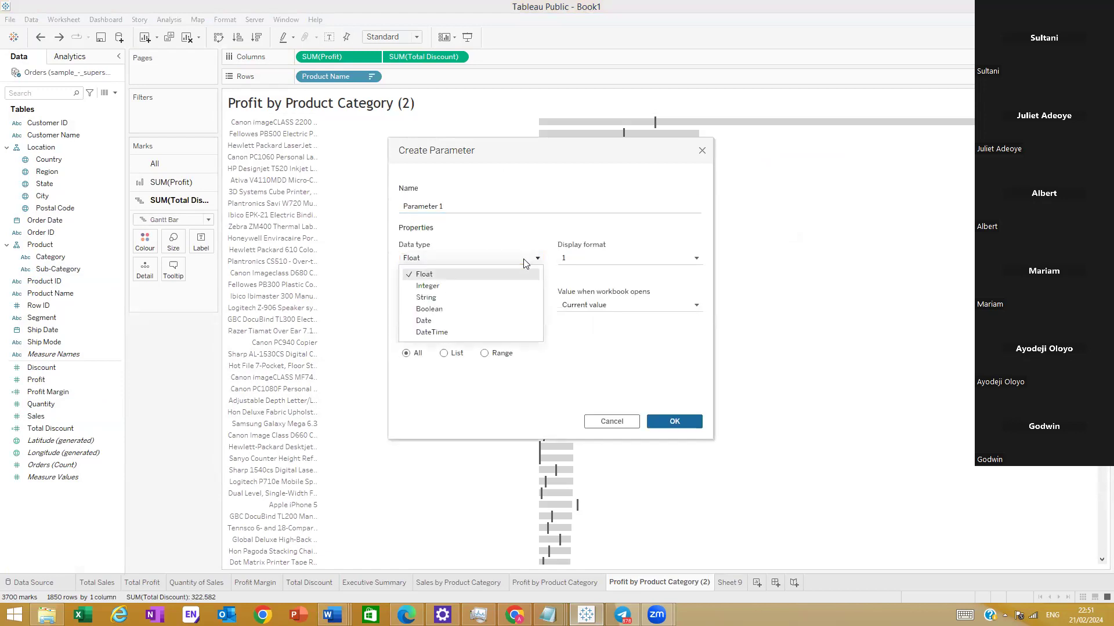
pyautogui.click(506, 297)
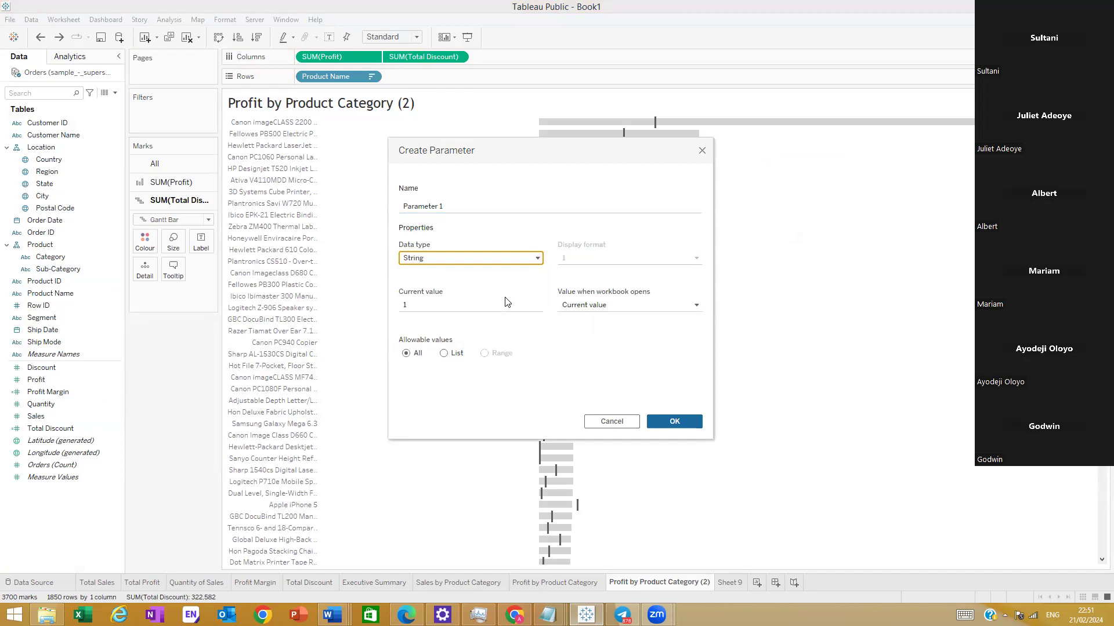
pyautogui.click(448, 358)
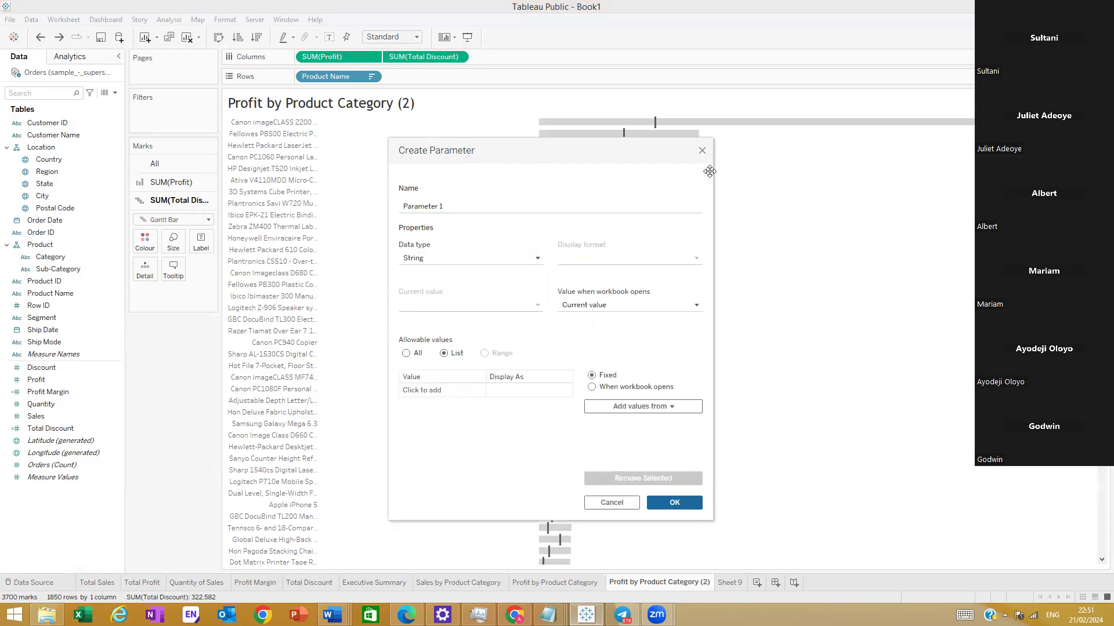
pyautogui.moveTo(709, 171); pyautogui.dragTo(1016, 204)
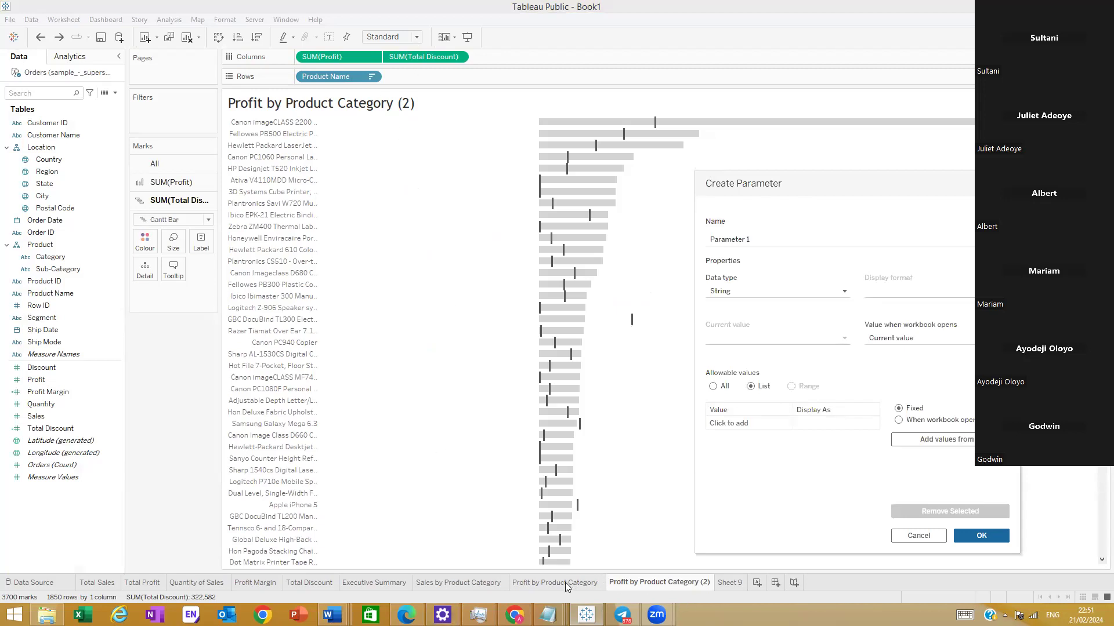
pyautogui.click(897, 537)
# Step: Look over the Profit by Product Category worksheet and return to its second version, Profit by Product Category (2)
pyautogui.click(547, 583)
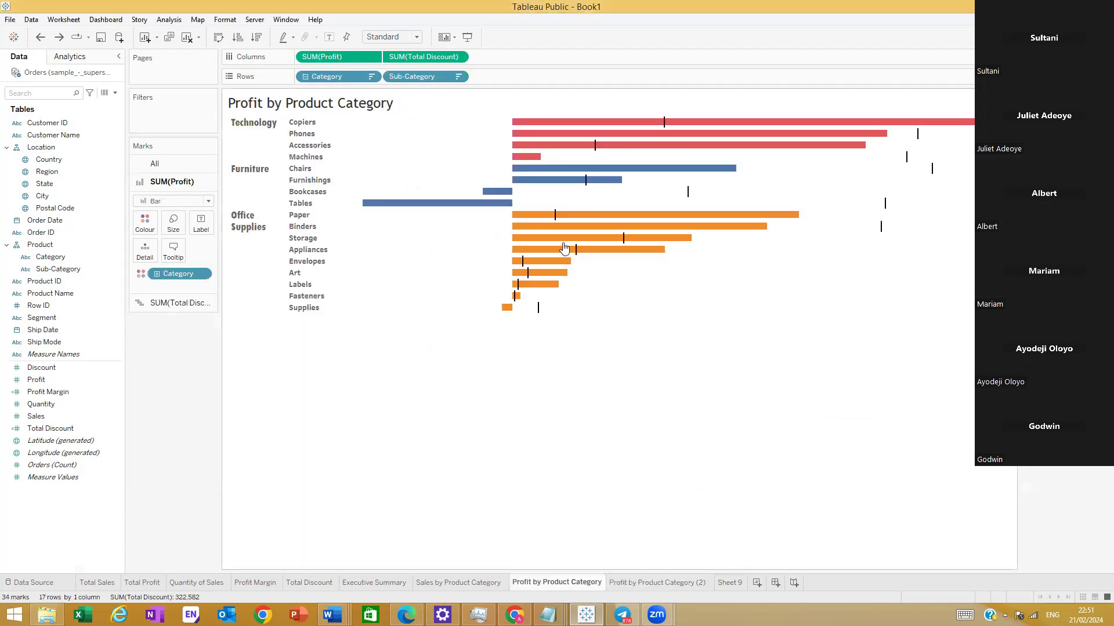
pyautogui.moveTo(446, 208)
pyautogui.click(661, 583)
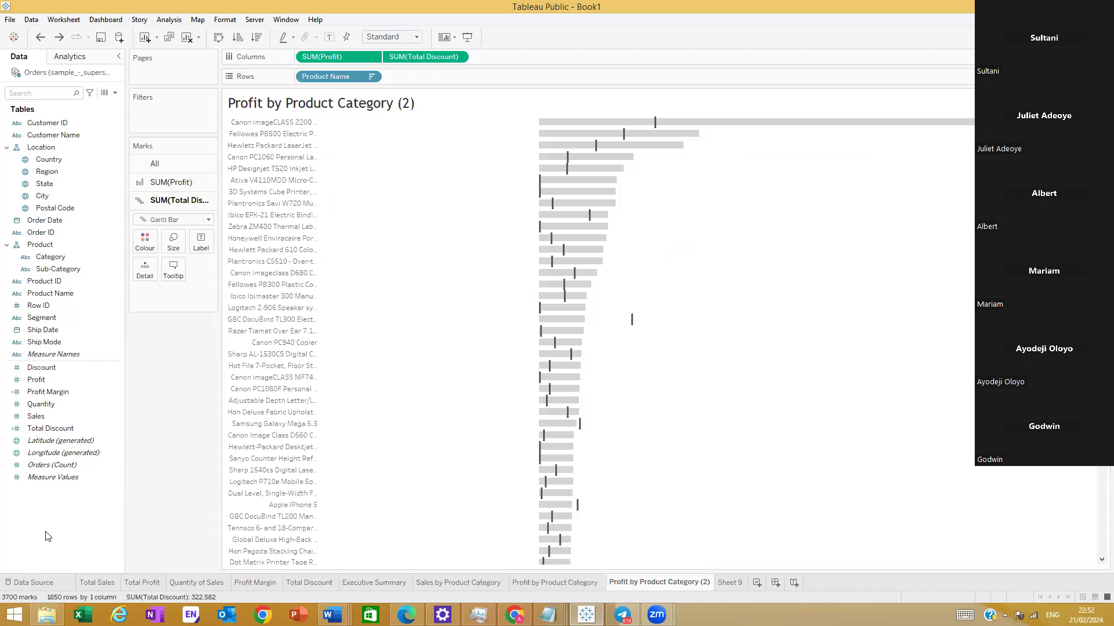
pyautogui.rightClick(67, 515)
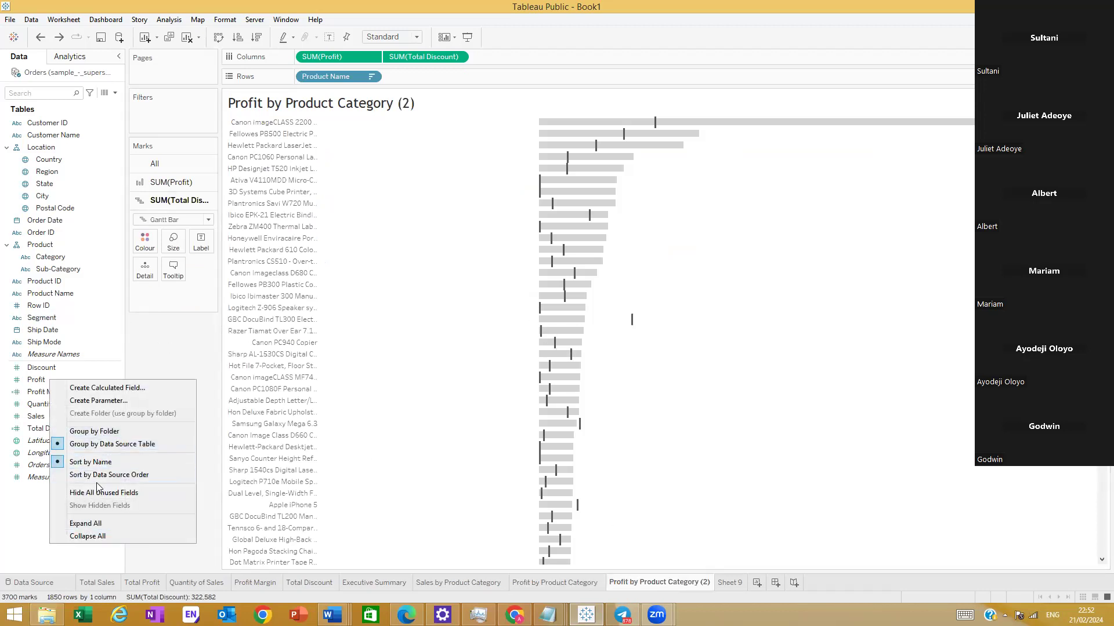
pyautogui.click(99, 400)
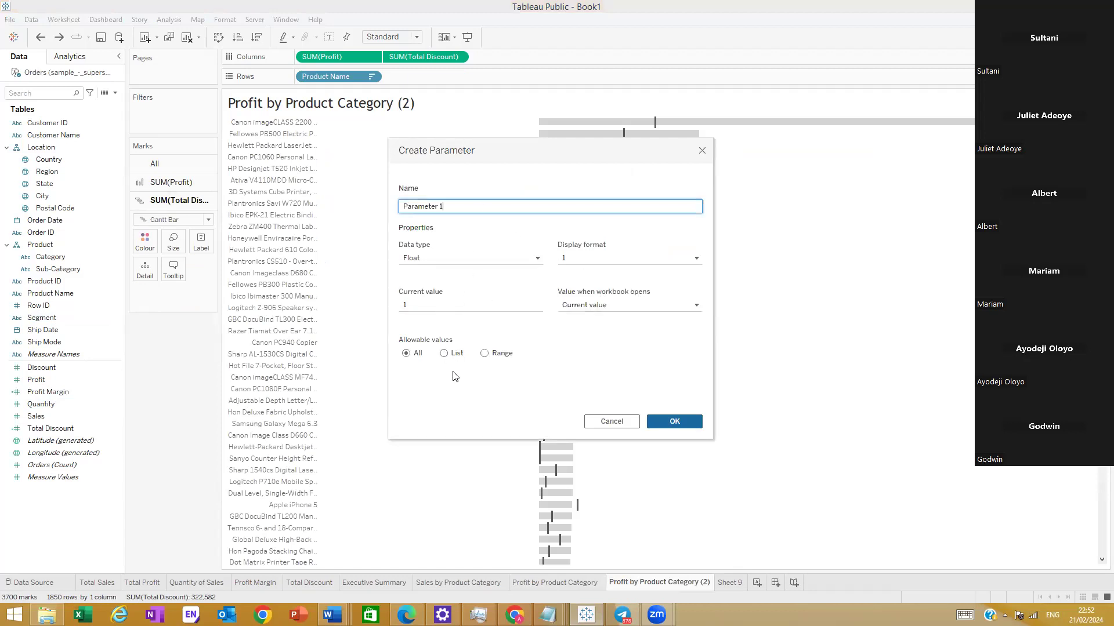
pyautogui.click(445, 354)
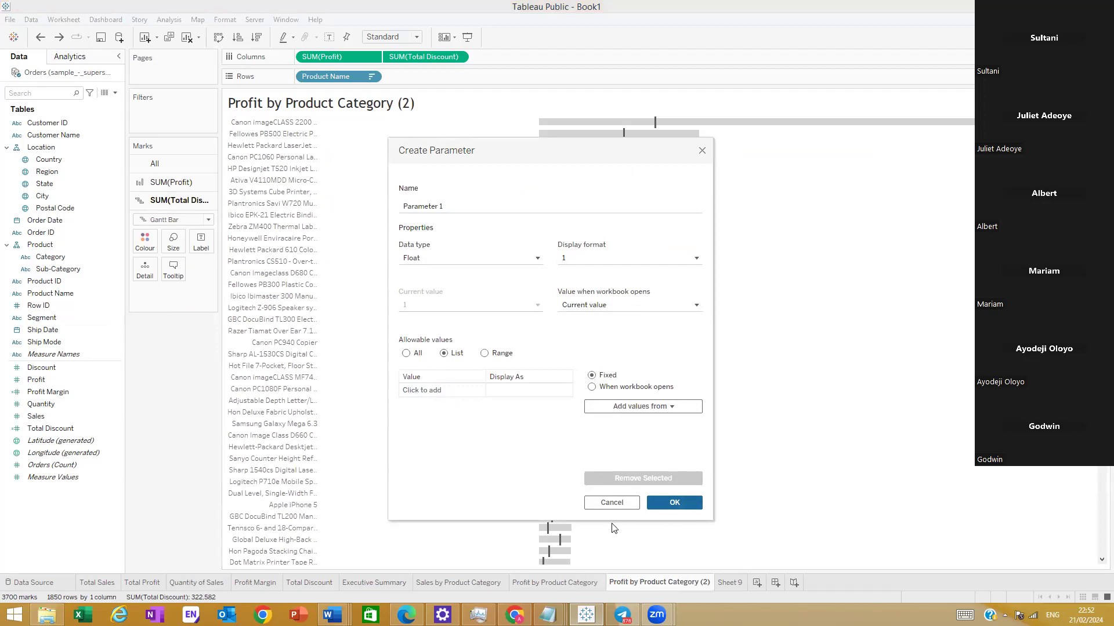
pyautogui.click(600, 505)
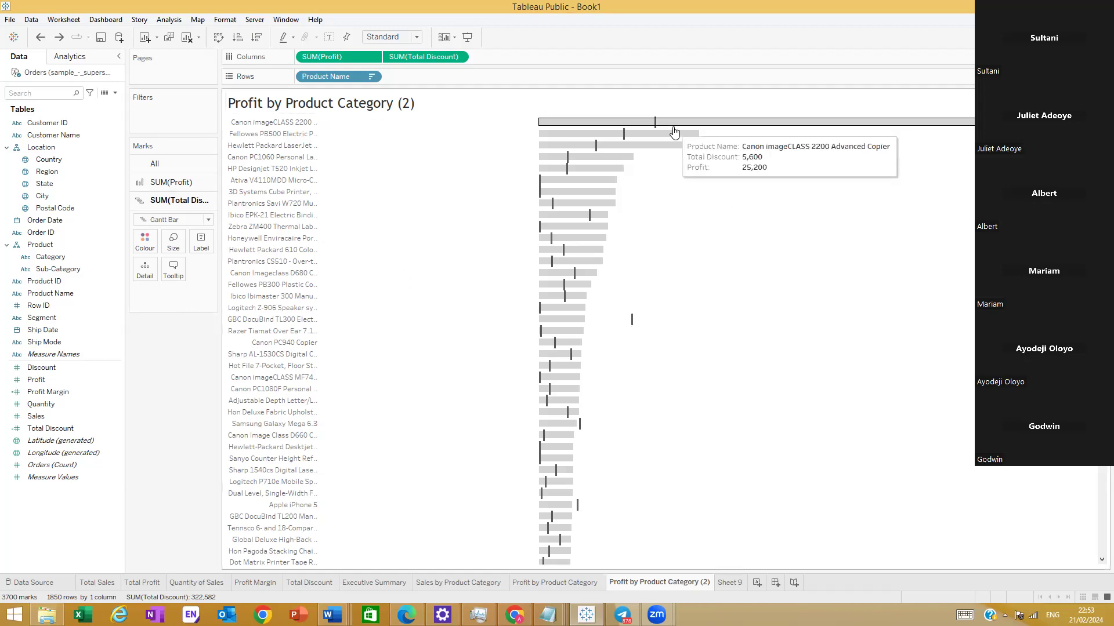
# Step: Switch to Word to read the Tableau Story brief, and return to Tableau Public
pyautogui.moveTo(677, 136)
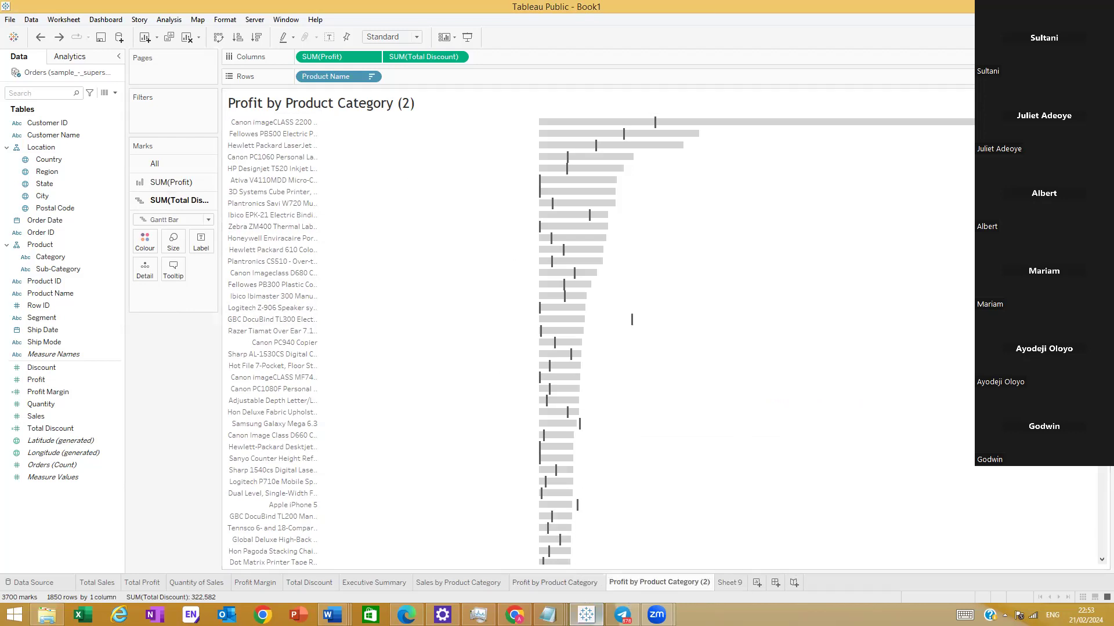
pyautogui.click(333, 616)
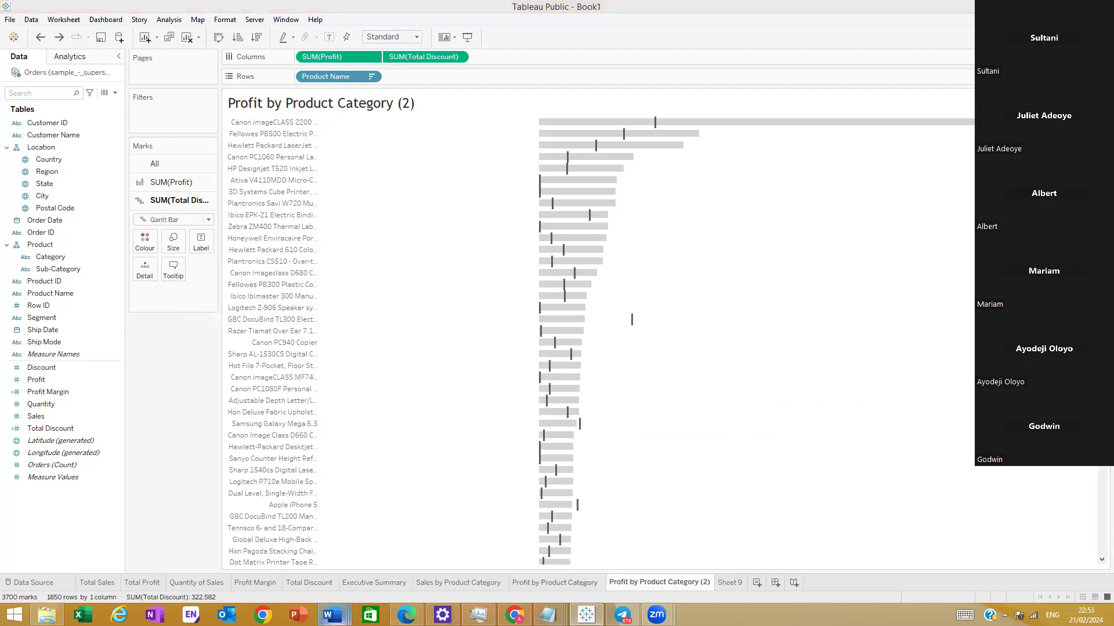
pyautogui.click(970, 557)
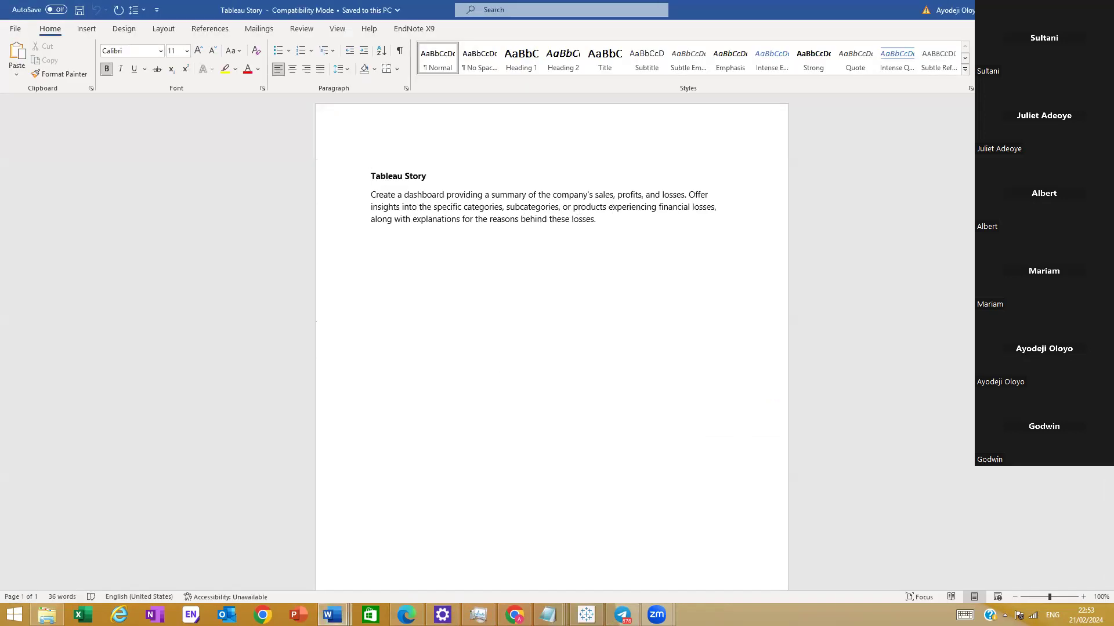
pyautogui.hotkey('alt', 'Tab')
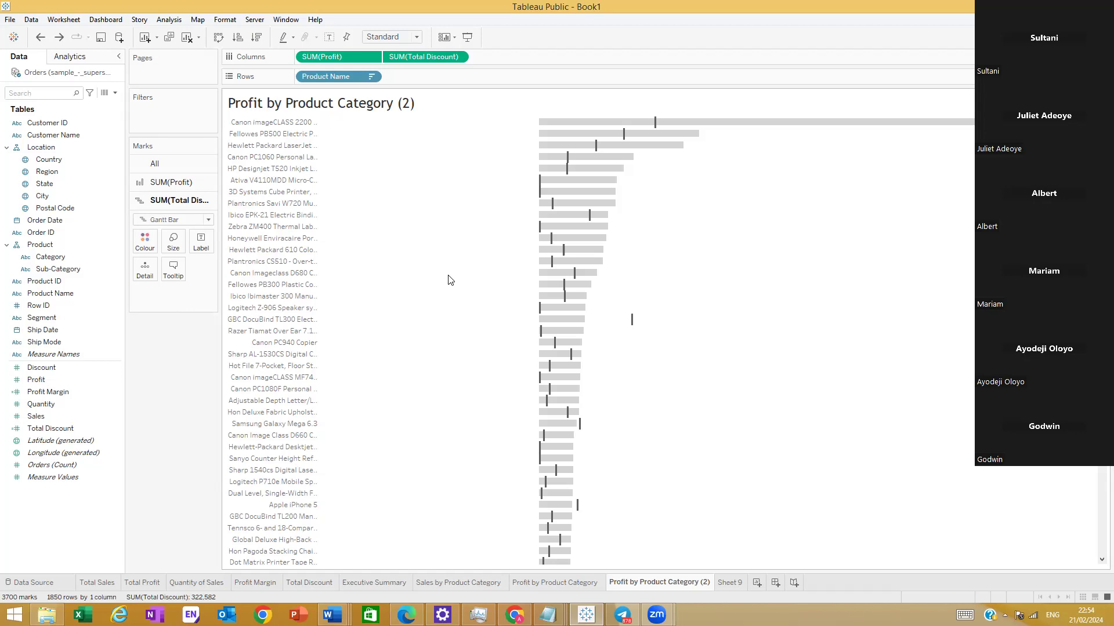
# Step: Delete the Profit by Product Category (2) worksheet
pyautogui.rightClick(630, 574)
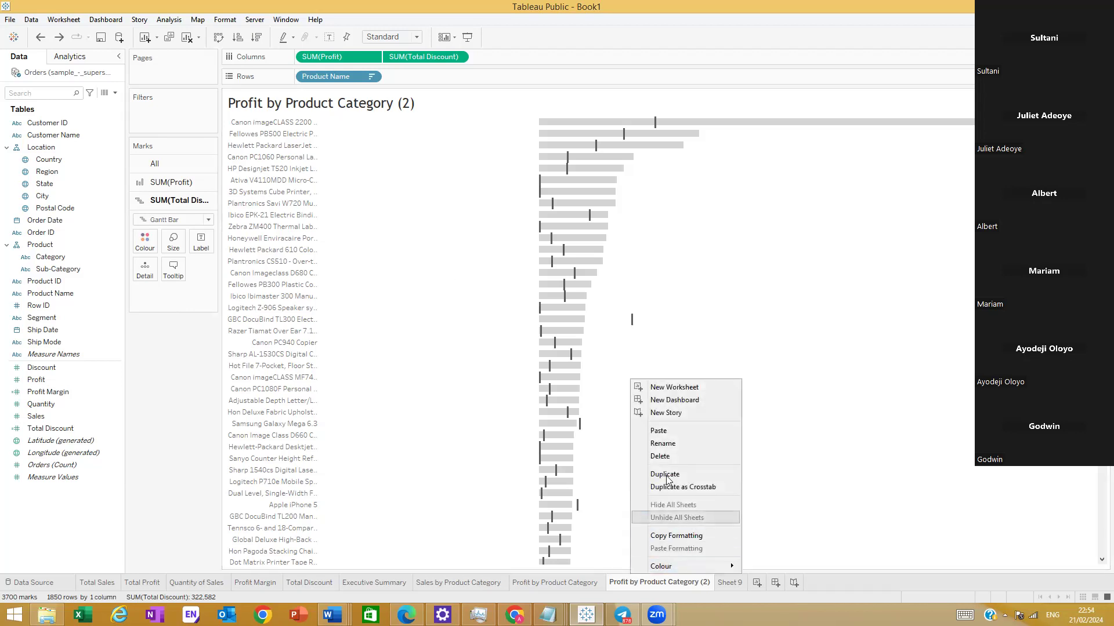
pyautogui.click(661, 456)
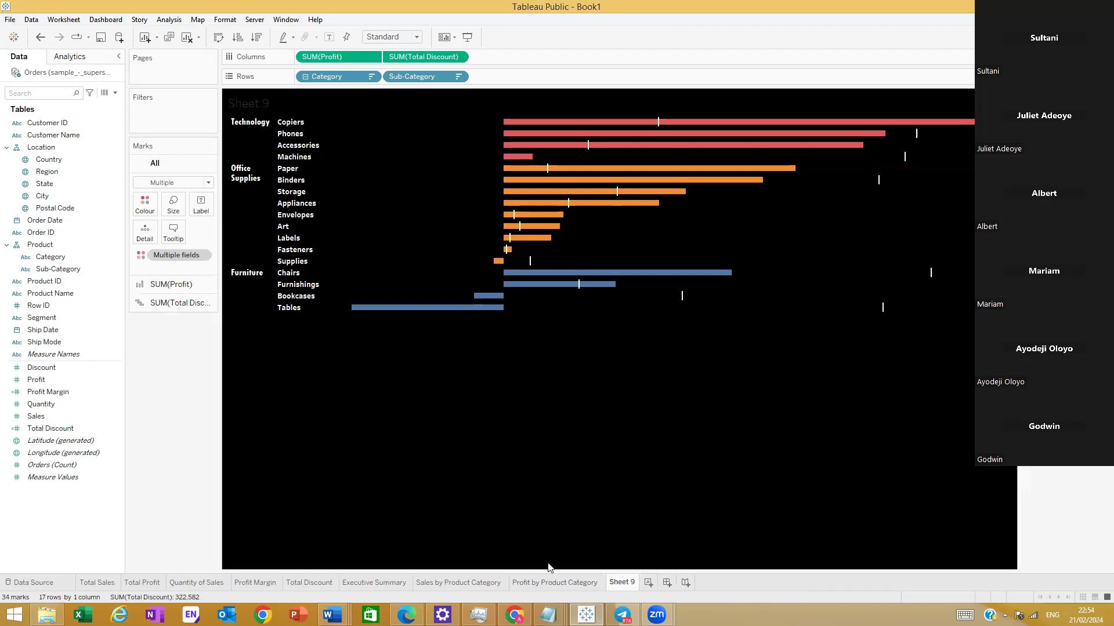
pyautogui.rightClick(613, 584)
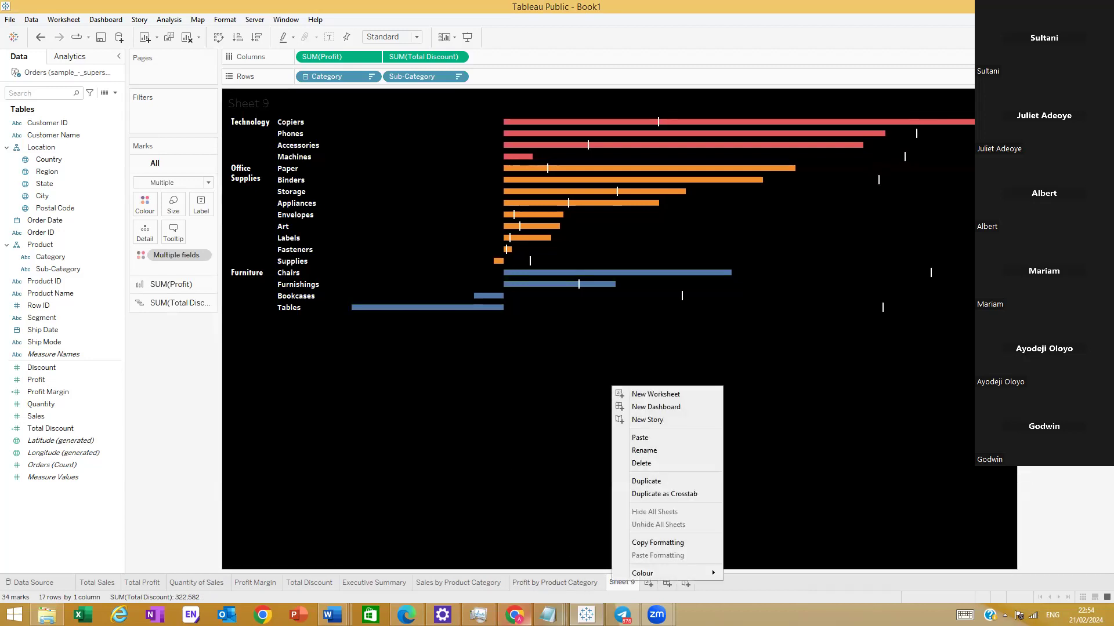
# Step: Rename the Profit by Product Category worksheet as Profit and Discount by Product Category
pyautogui.click(571, 583)
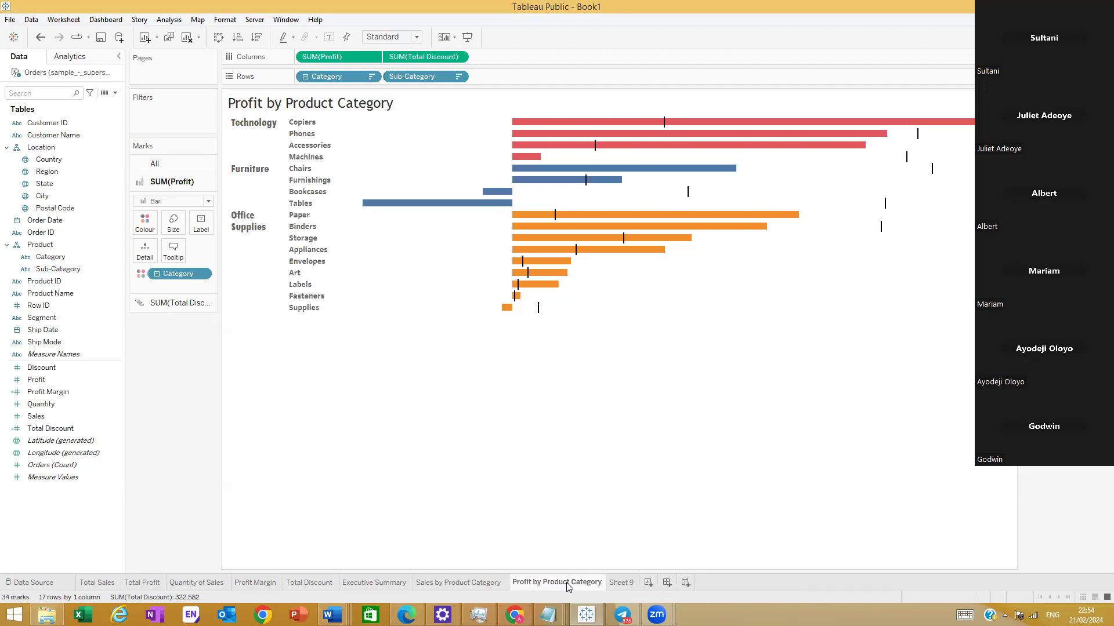
pyautogui.doubleClick(408, 103)
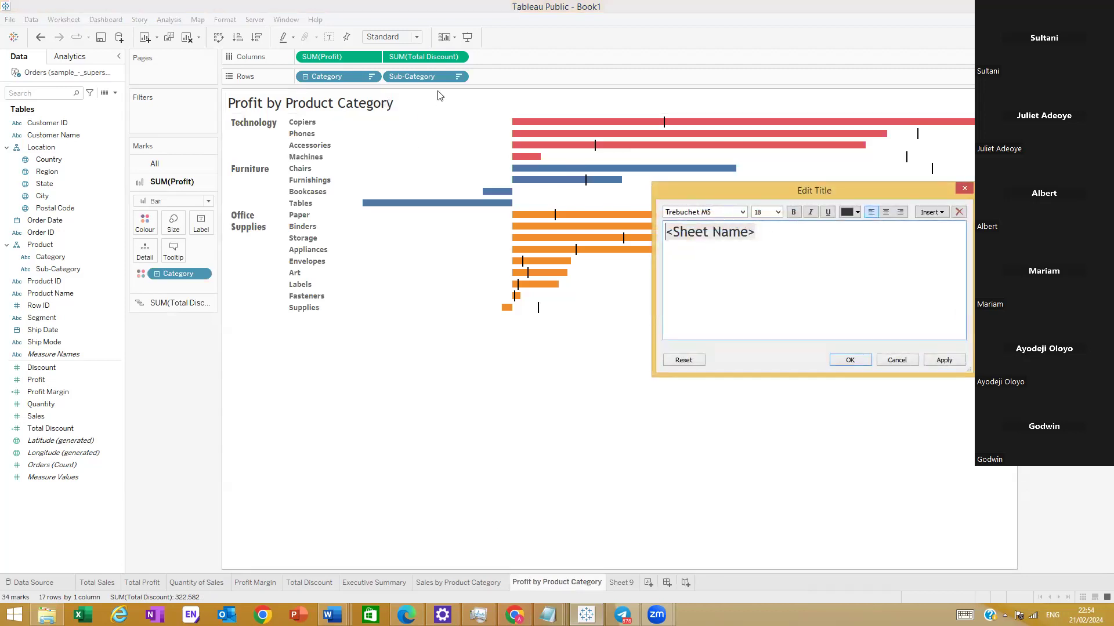
pyautogui.click(964, 188)
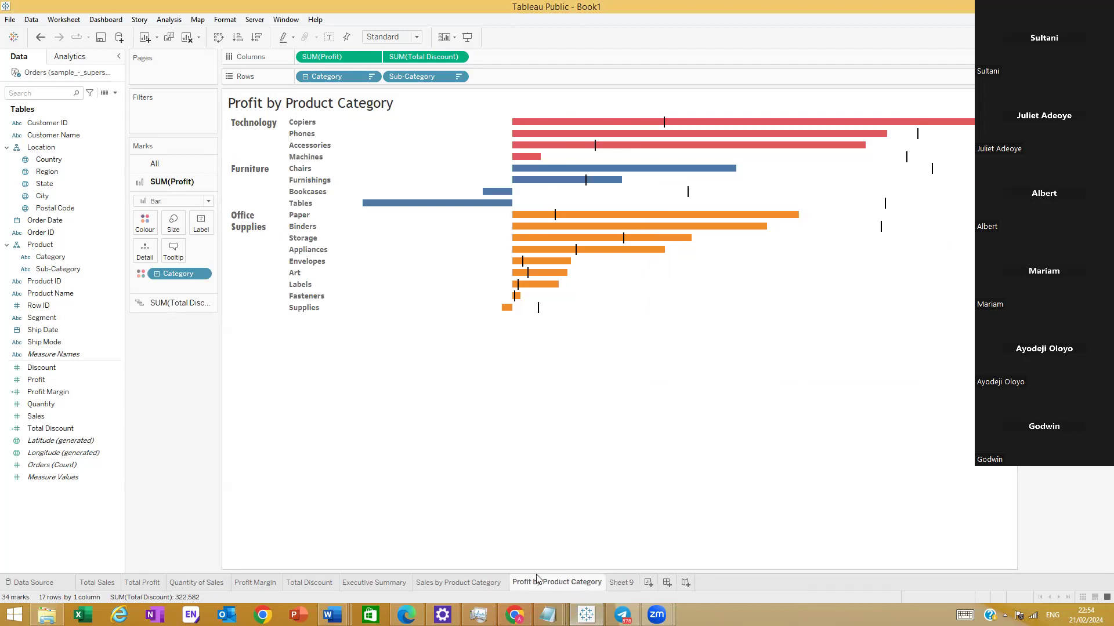
pyautogui.moveTo(544, 587)
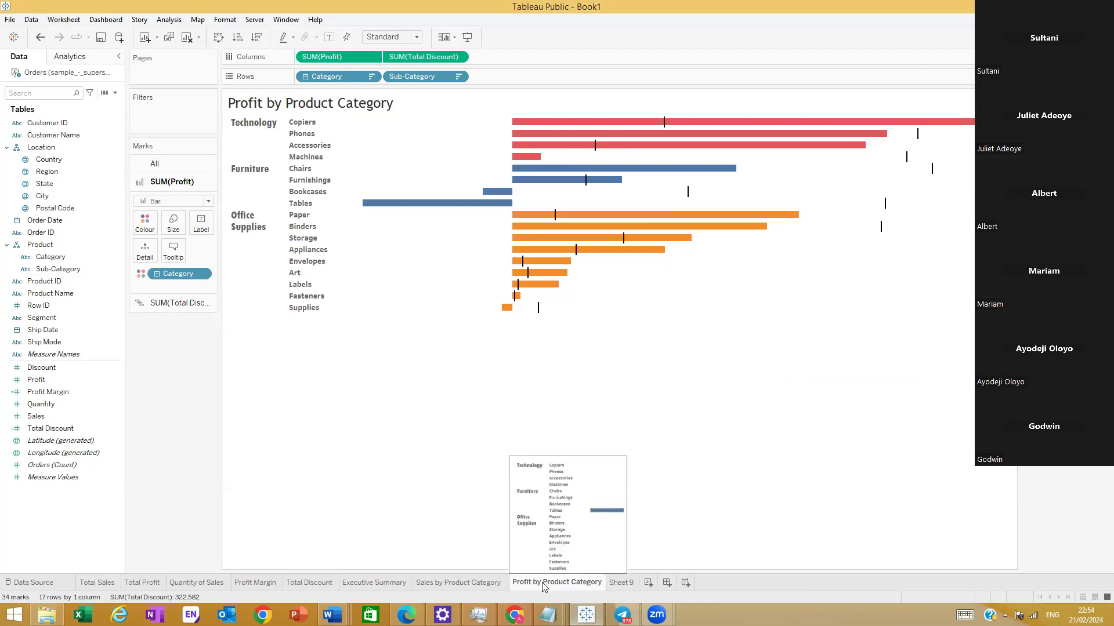
pyautogui.doubleClick(544, 587)
pyautogui.click(536, 582)
pyautogui.write('and ')
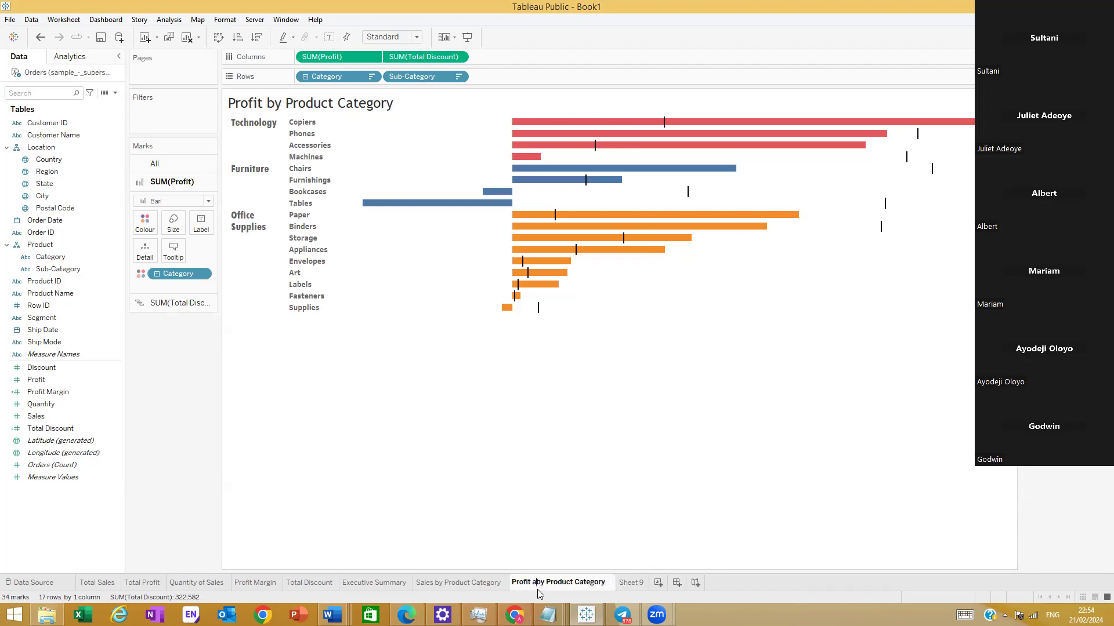
pyautogui.write('Discount')
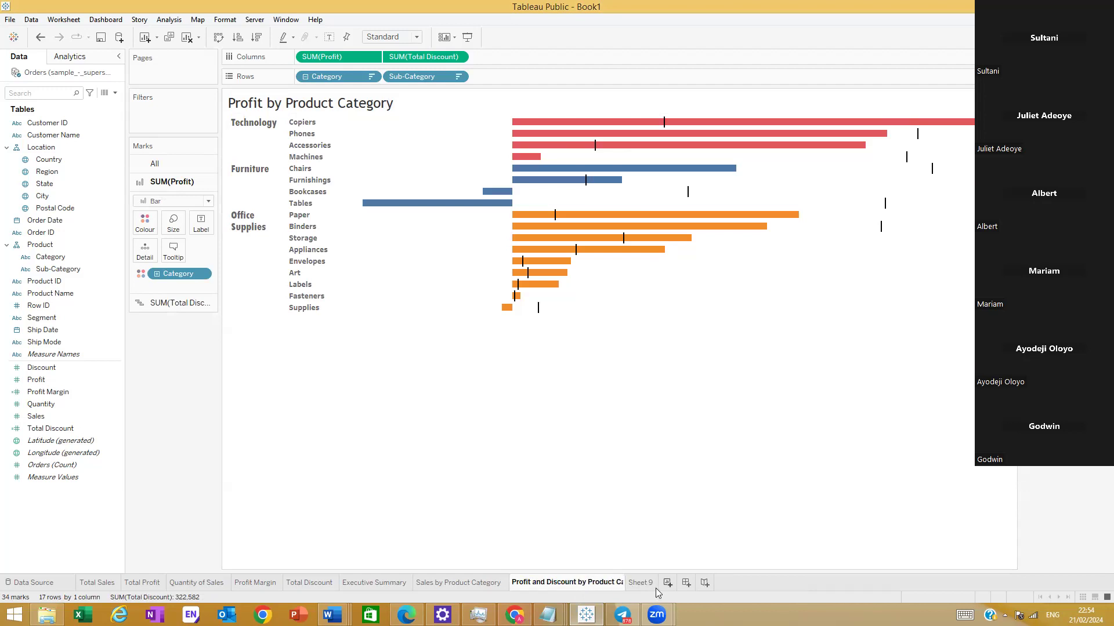
pyautogui.press('Return')
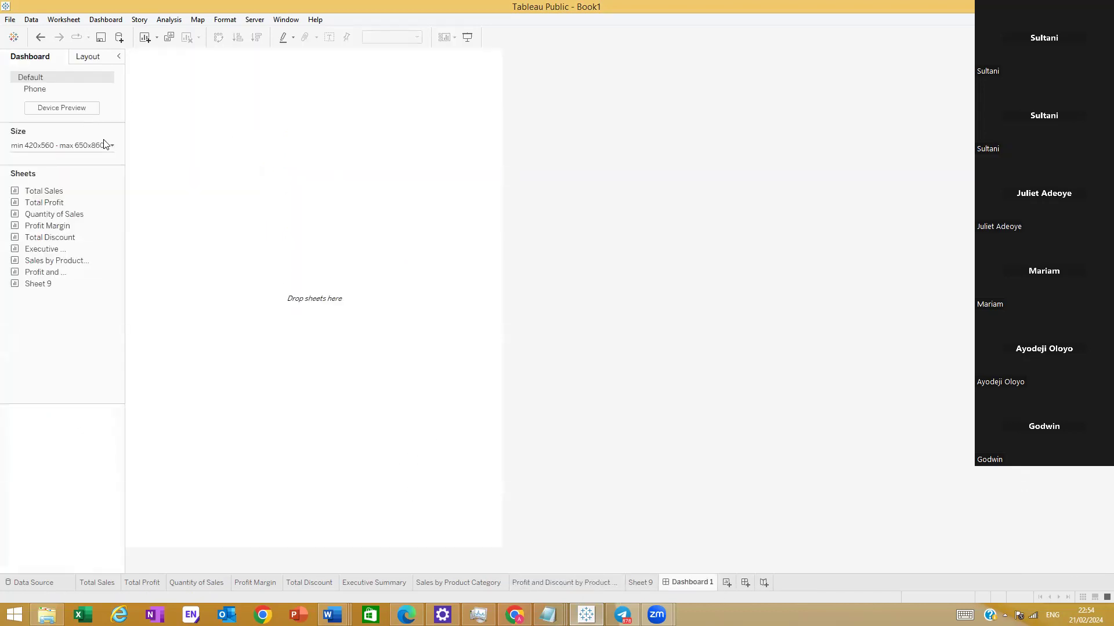
# Step: Check the size options of Dashboard 1, and view the Total Discount, Executive Summary and Sales by Product Category worksheets
pyautogui.click(111, 146)
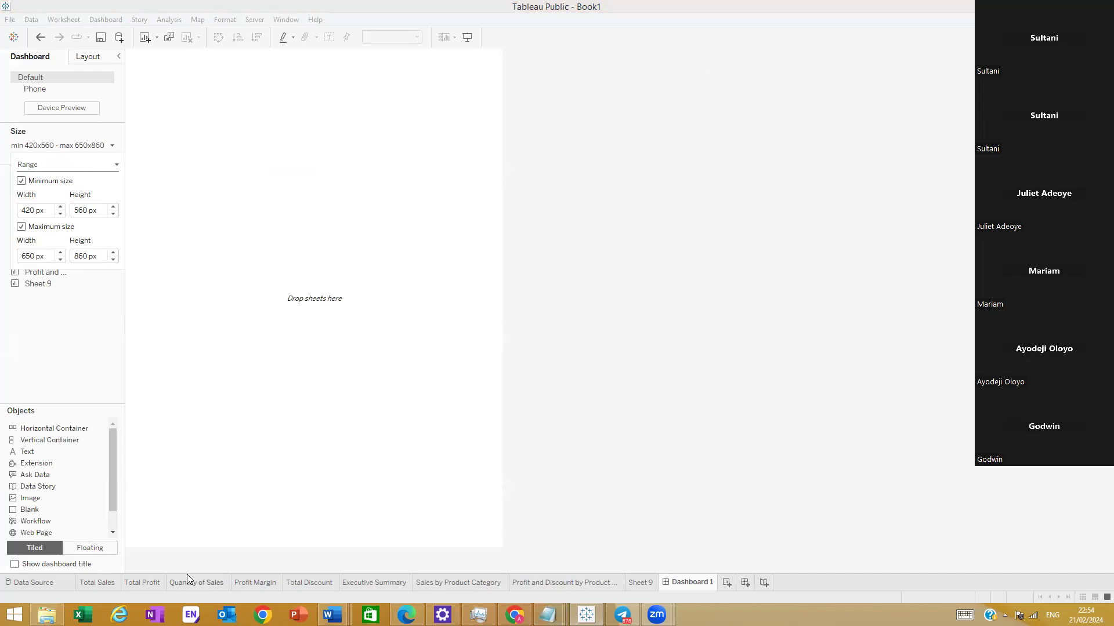
pyautogui.click(299, 583)
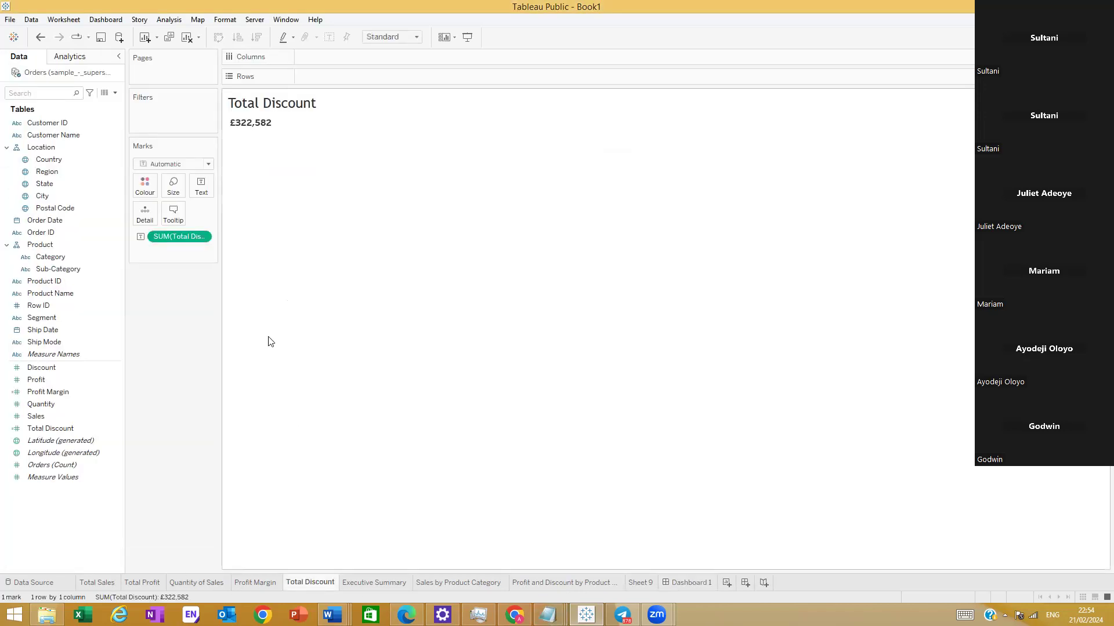
pyautogui.click(397, 582)
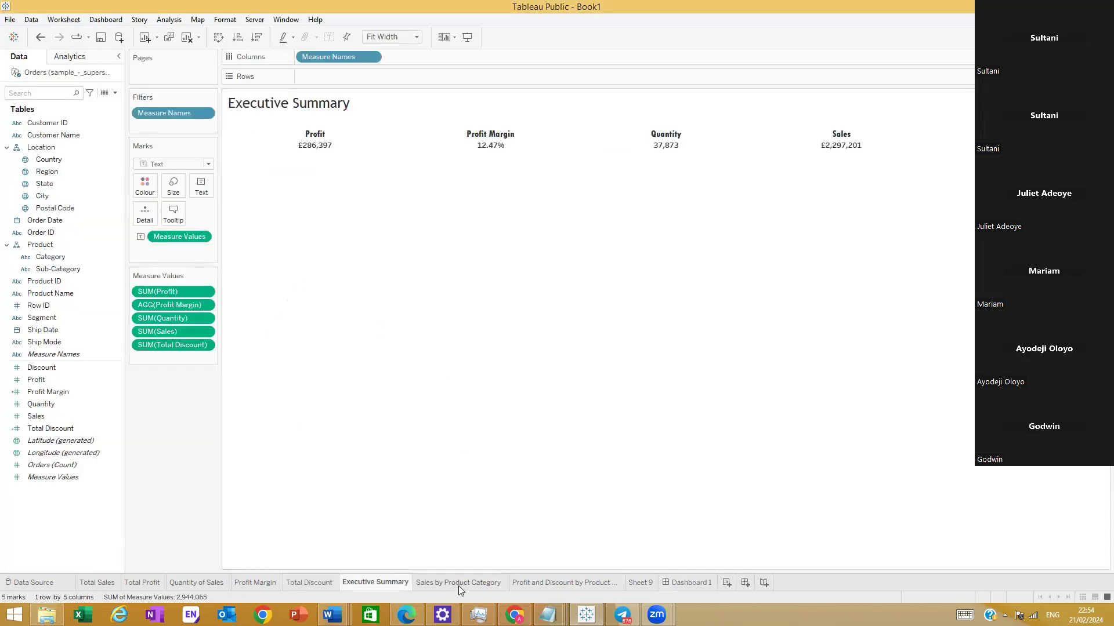
pyautogui.click(458, 584)
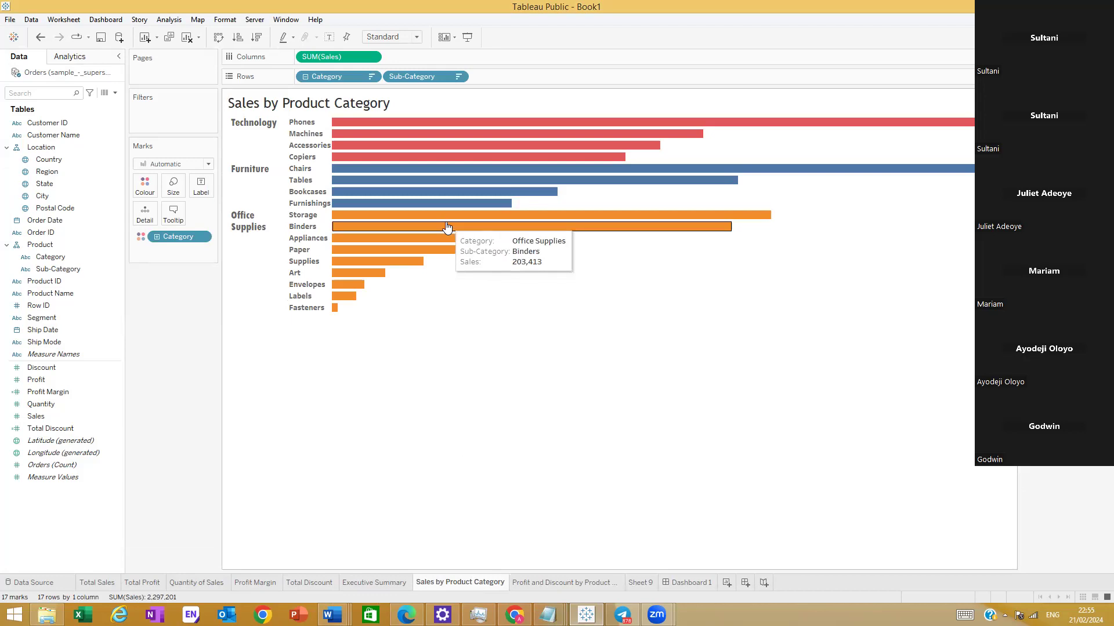
# Step: Review the worksheets in order from Total Sales through Profit and Discount by Product Category to Sheet 9
pyautogui.click(107, 581)
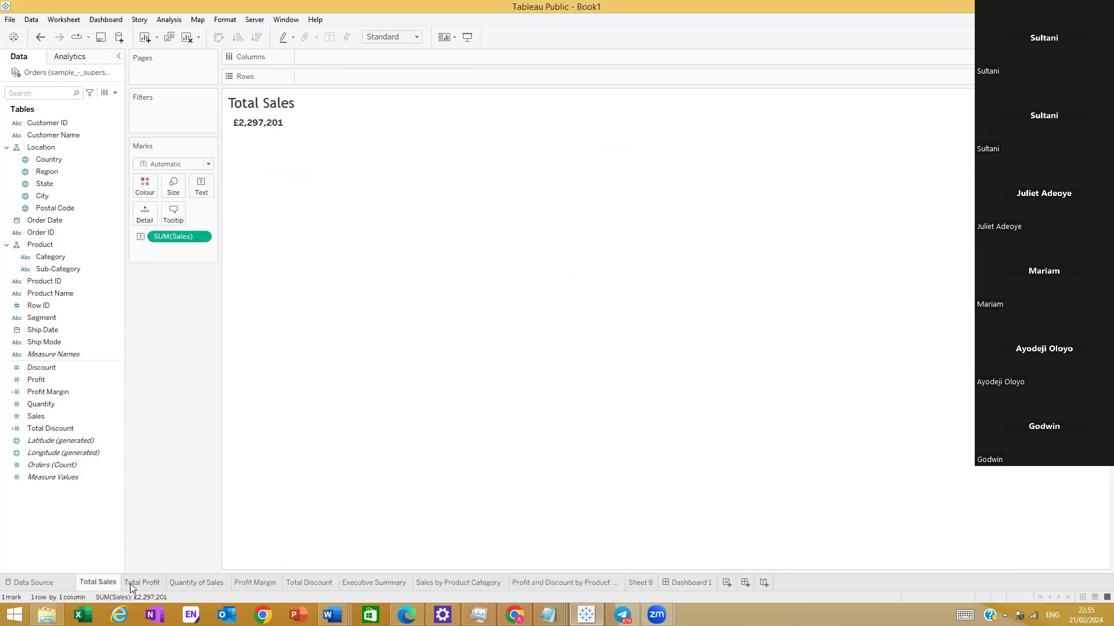
pyautogui.click(130, 583)
pyautogui.click(94, 583)
pyautogui.click(186, 583)
pyautogui.click(255, 583)
pyautogui.click(310, 581)
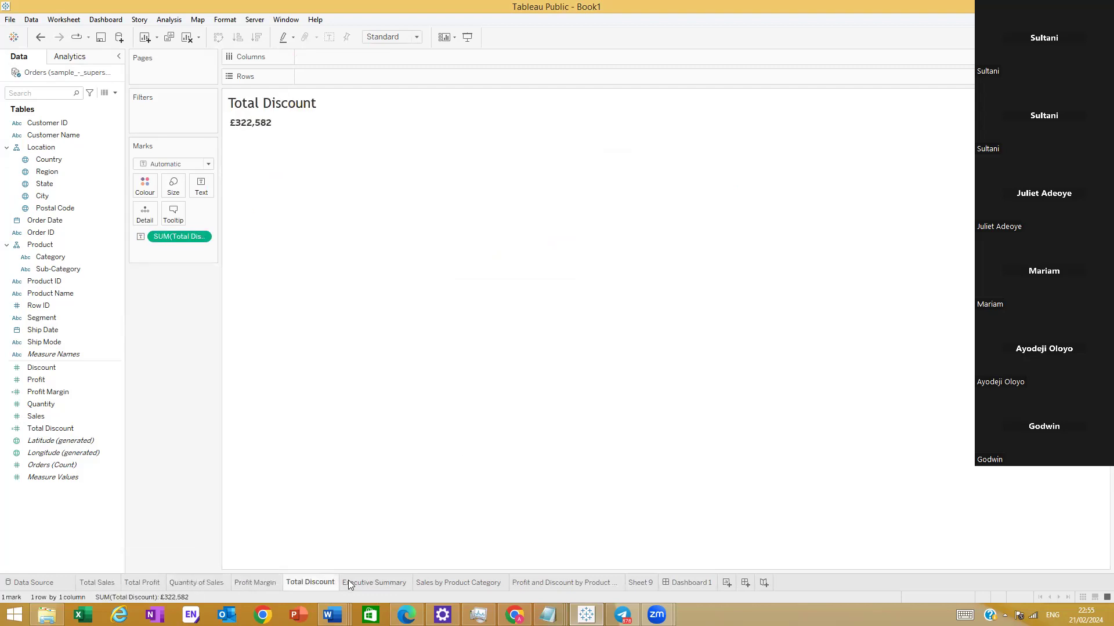
pyautogui.click(394, 583)
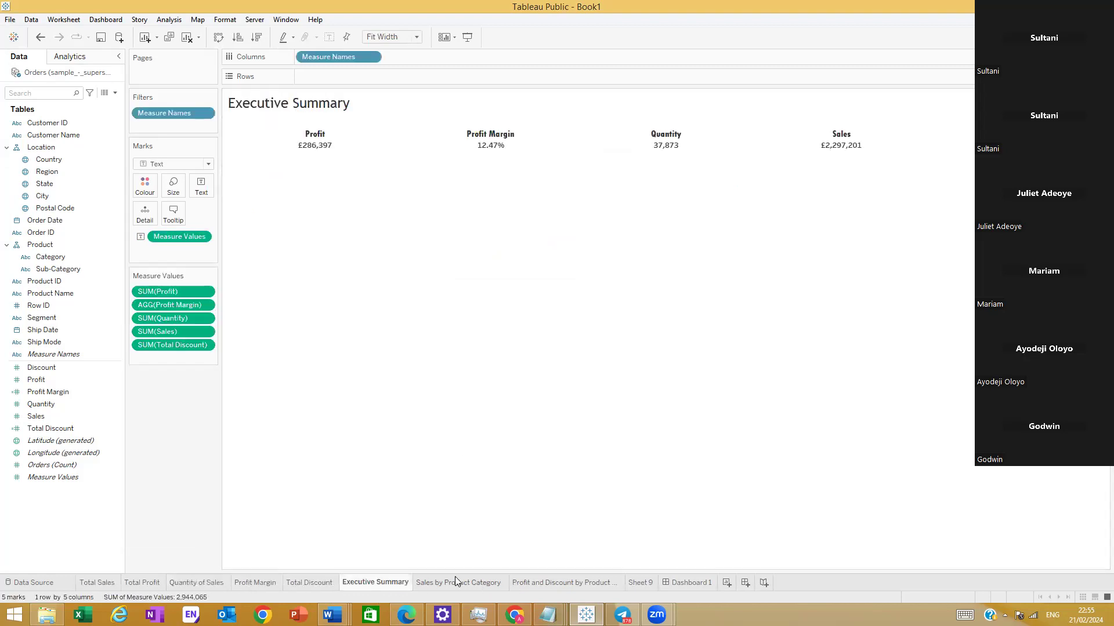
pyautogui.click(459, 582)
pyautogui.click(568, 582)
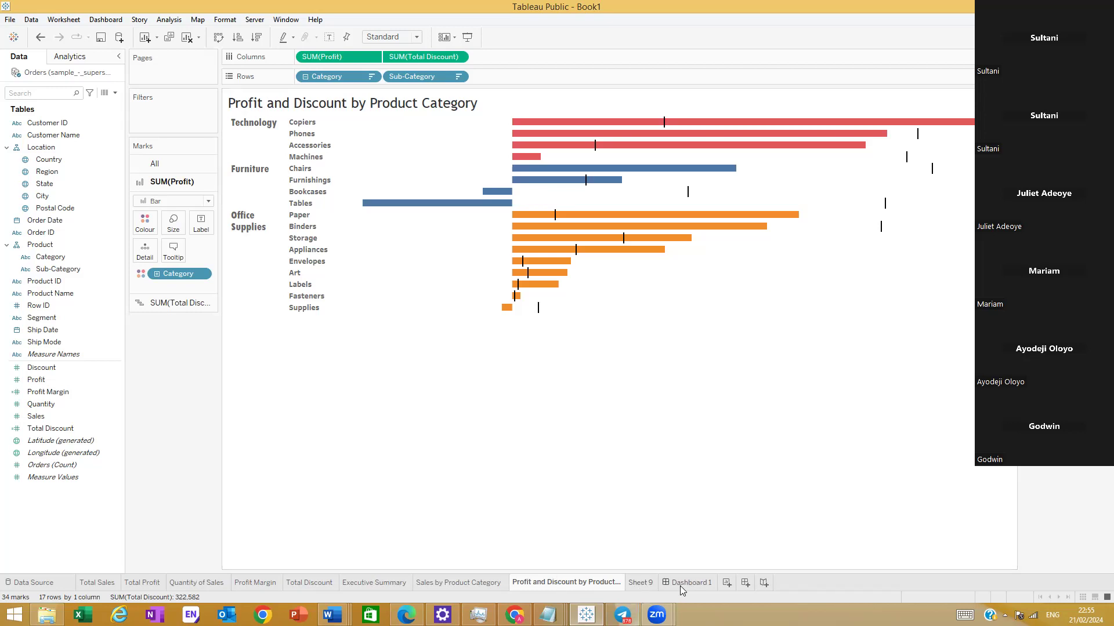
pyautogui.click(638, 584)
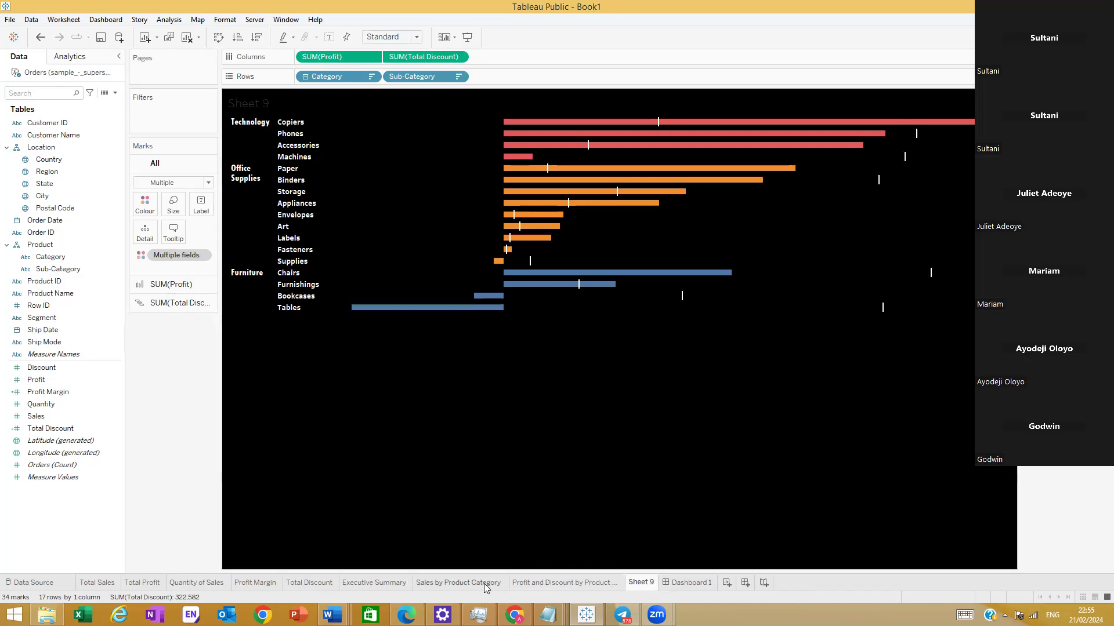
# Step: Open the workbook's file commands
pyautogui.moveTo(484, 584)
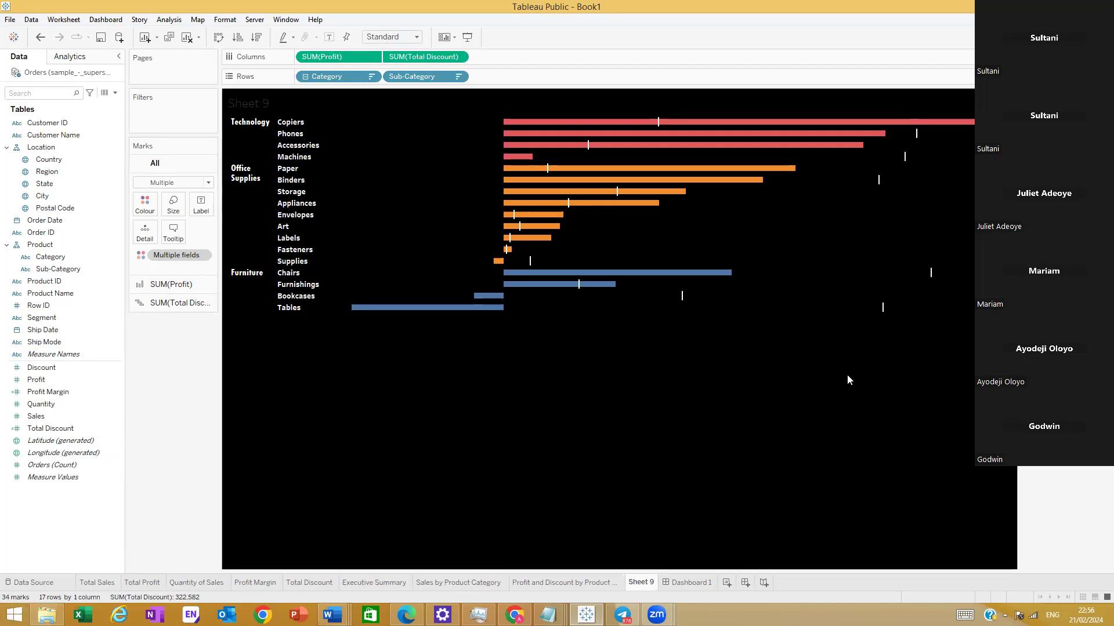
pyautogui.click(11, 20)
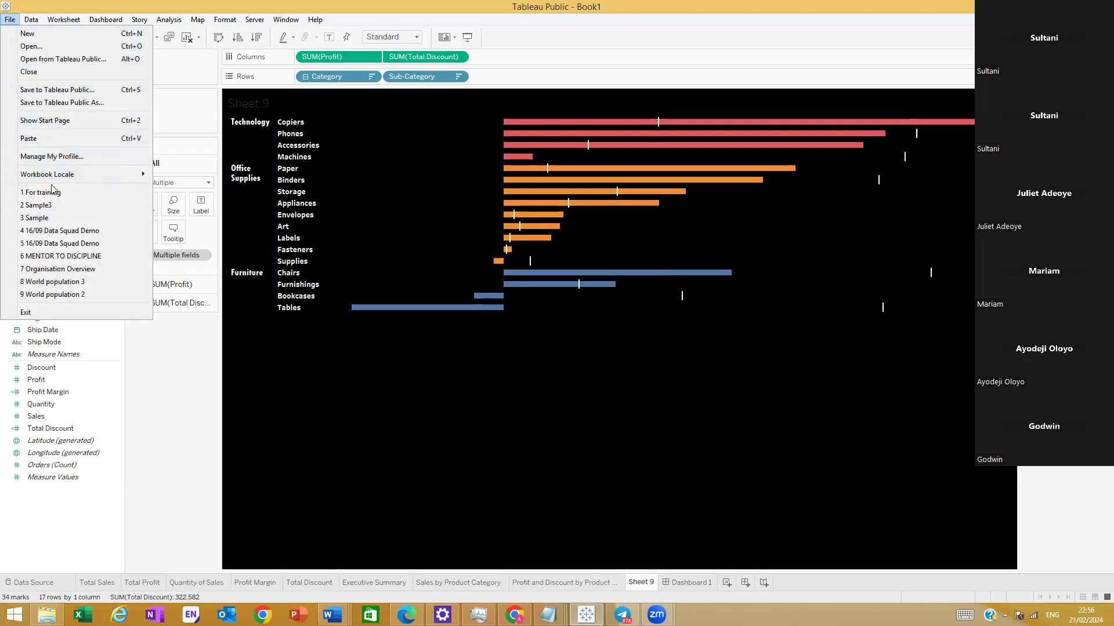